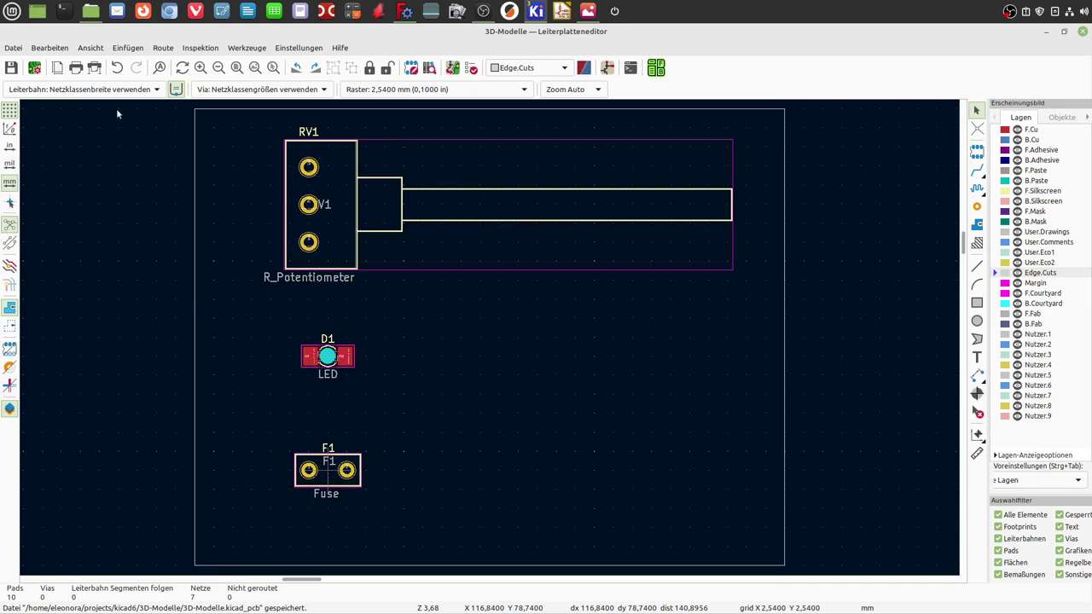
# Step: Inspect the board in the 3D preview, then move the preview window aside
pyautogui.click(57, 49)
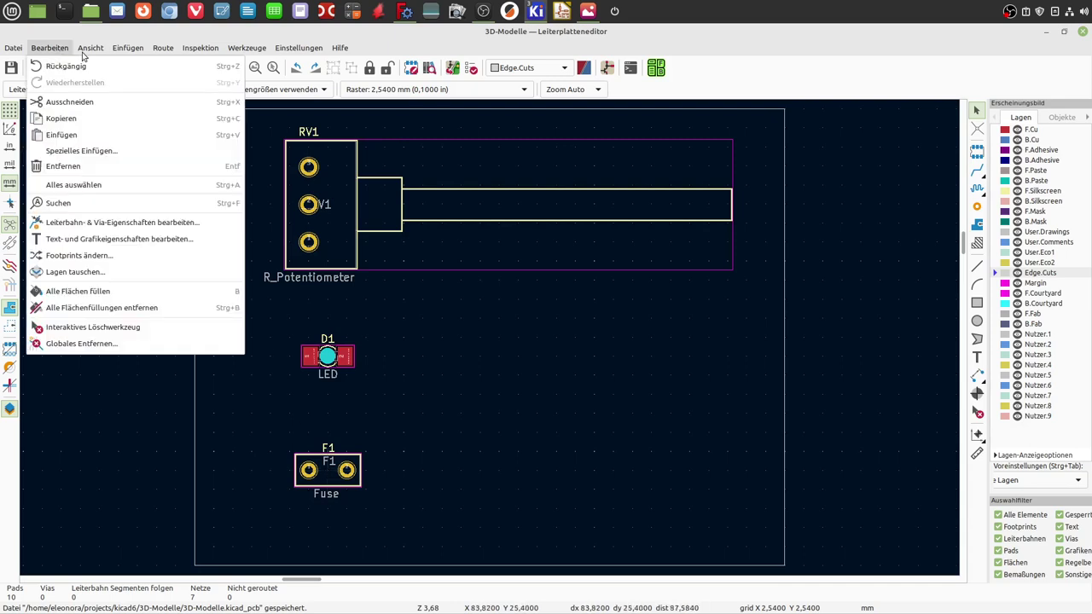
pyautogui.click(95, 101)
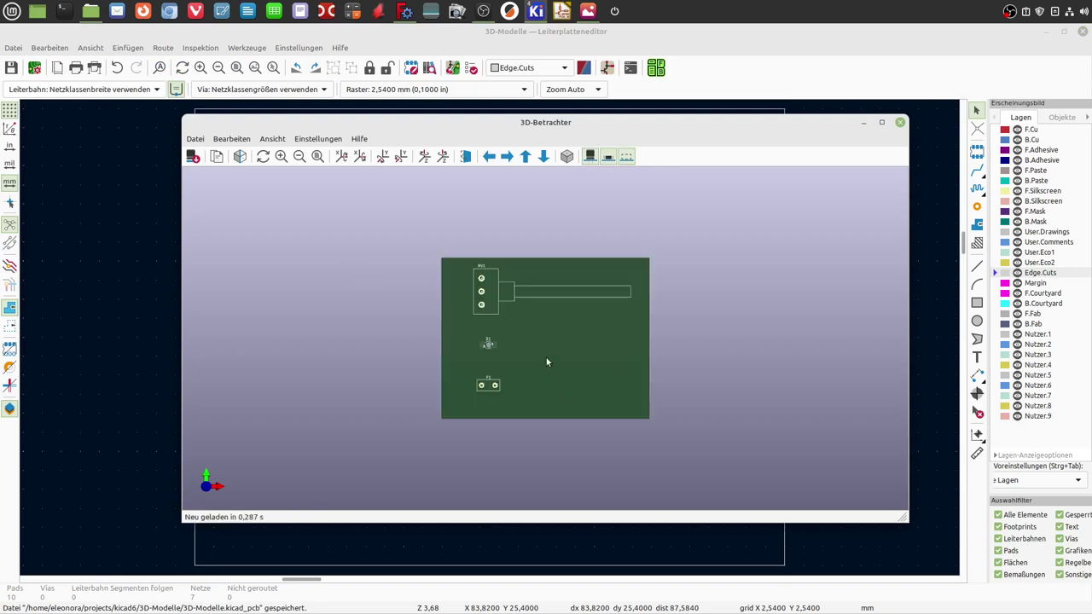
pyautogui.scroll(2, 532, 324)
pyautogui.scroll(2, 531, 323)
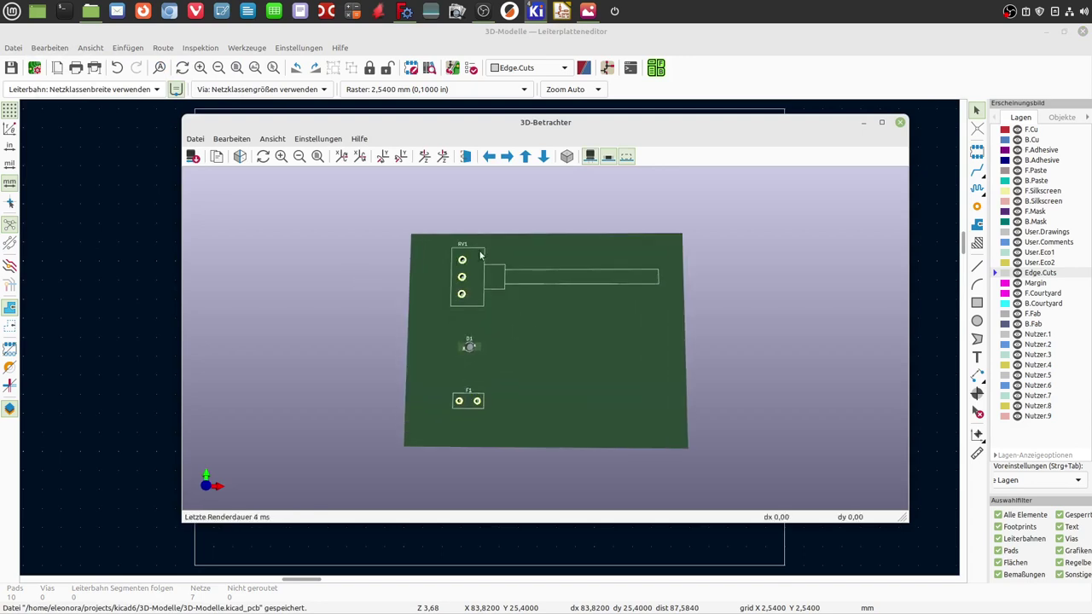
pyautogui.click(863, 125)
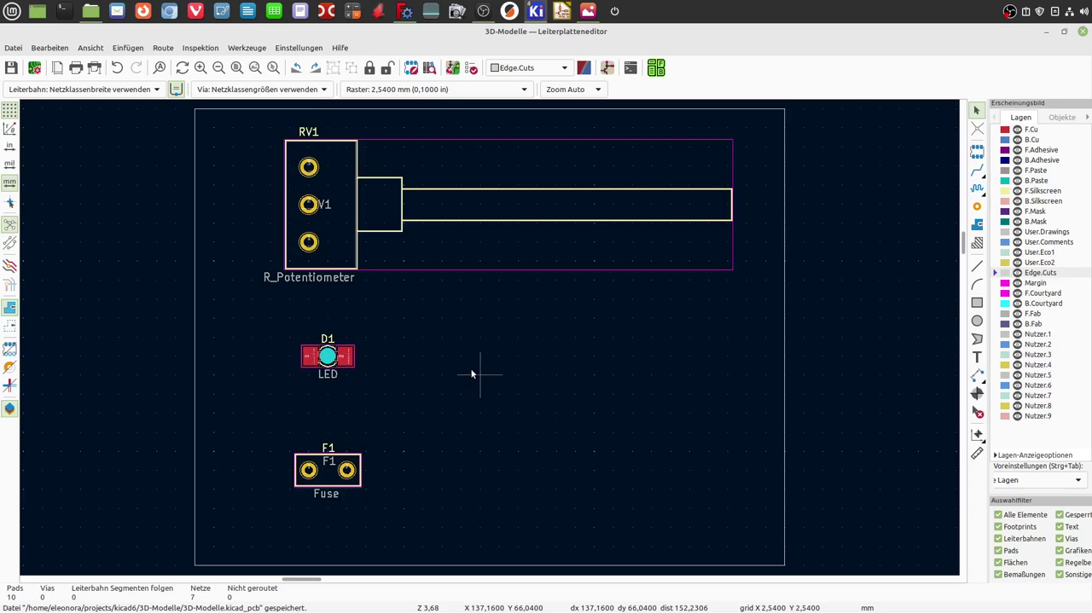
# Step: Correct F1's 3D model file name to Fuse_Littelfuse_395Series.wrl and review the Littlefuse datasheet
pyautogui.click(326, 475)
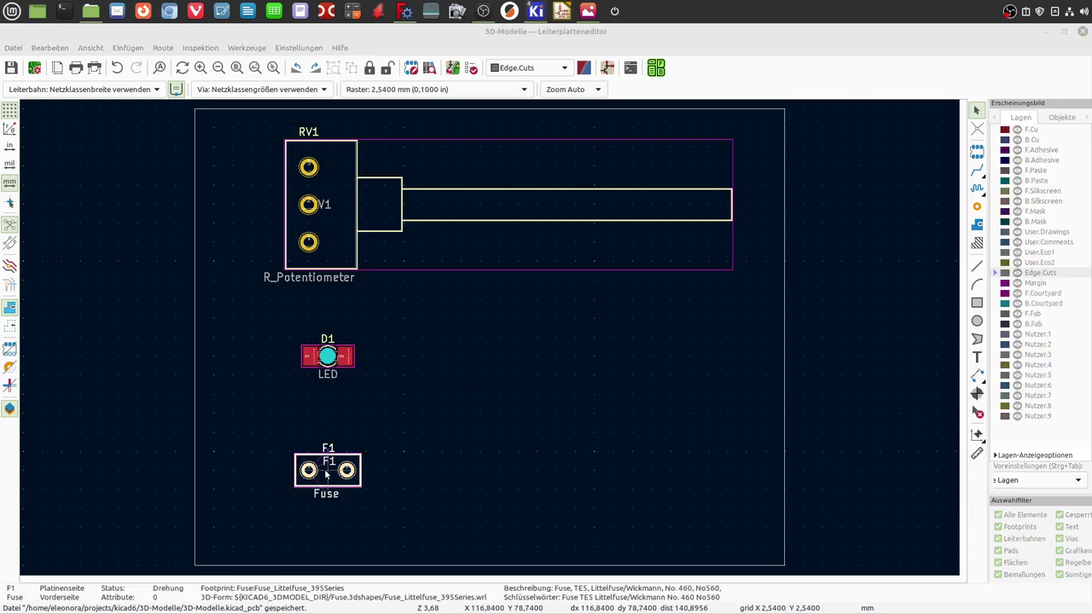
pyautogui.doubleClick(327, 476)
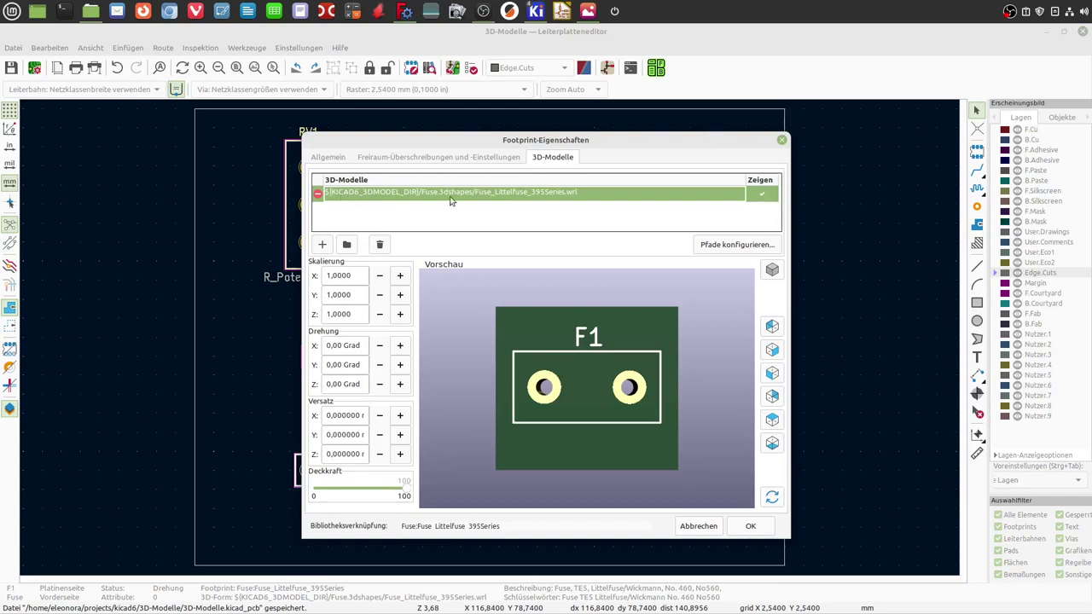
pyautogui.click(487, 193)
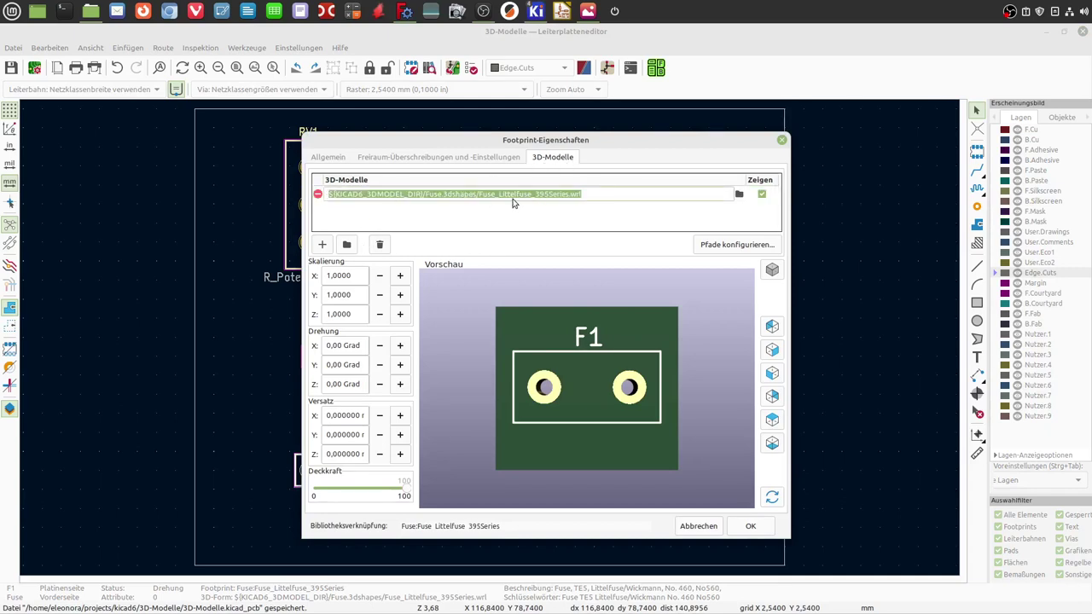
pyautogui.click(514, 194)
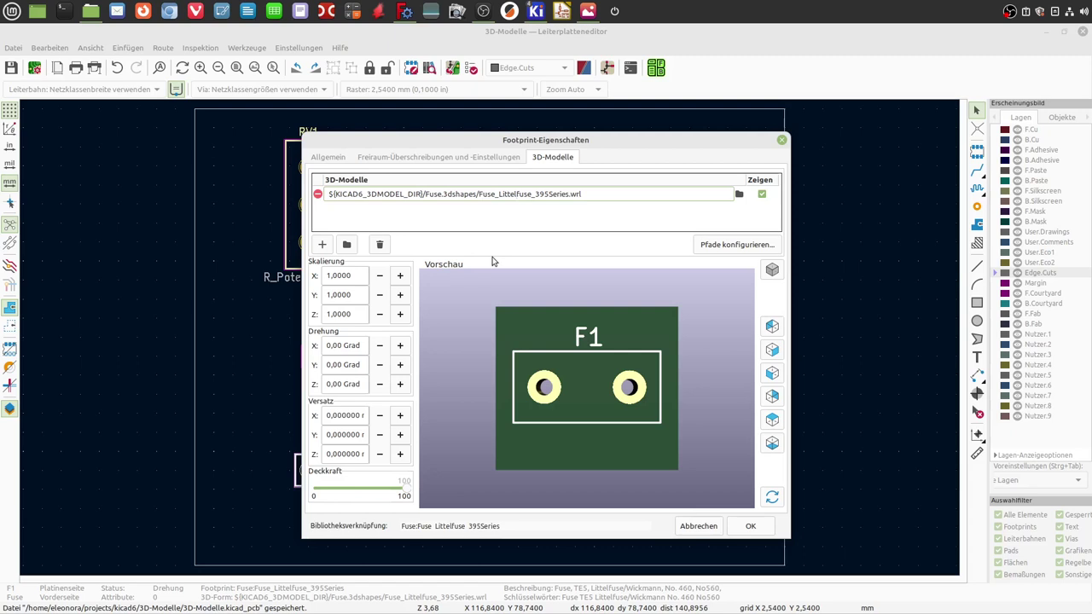
pyautogui.press('Delete')
pyautogui.write('f')
pyautogui.moveTo(478, 194); pyautogui.dragTo(597, 202)
pyautogui.click(587, 10)
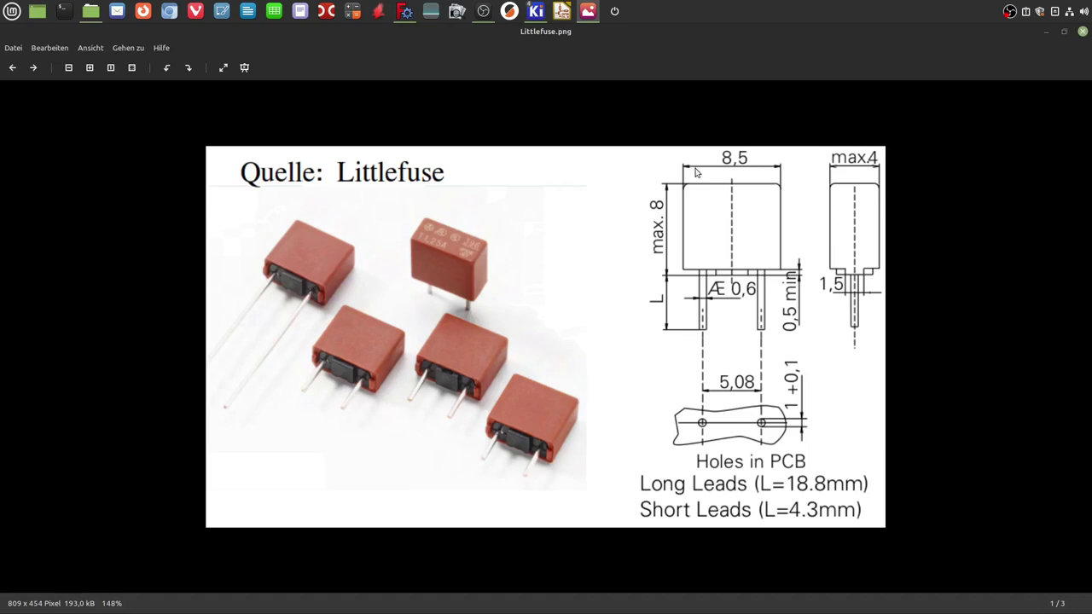
pyautogui.click(404, 12)
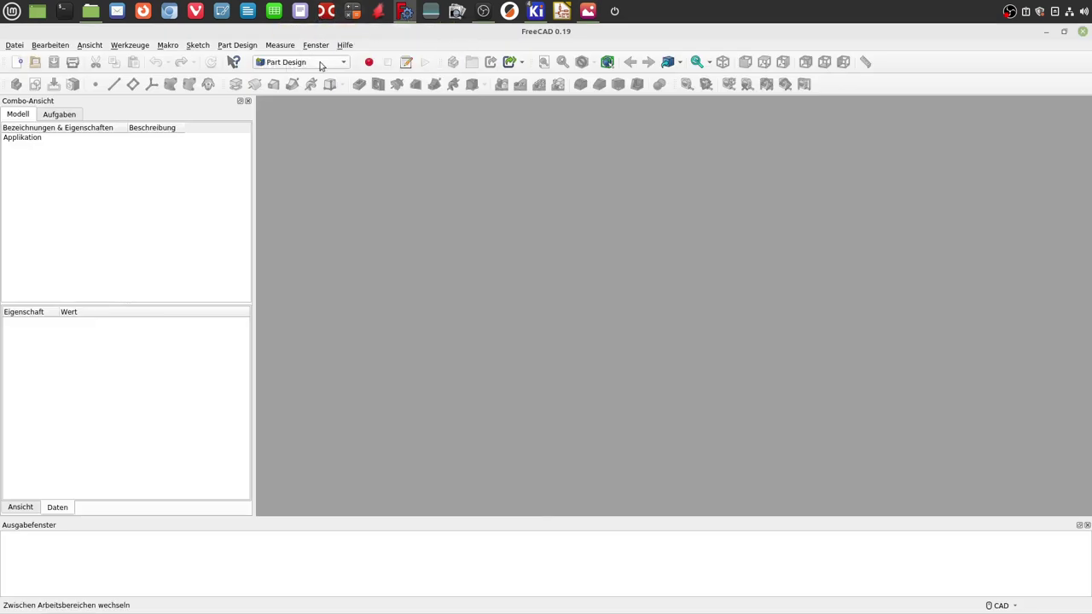
# Step: Create a new FreeCAD document with a Body and start a sketch in it
pyautogui.click(17, 63)
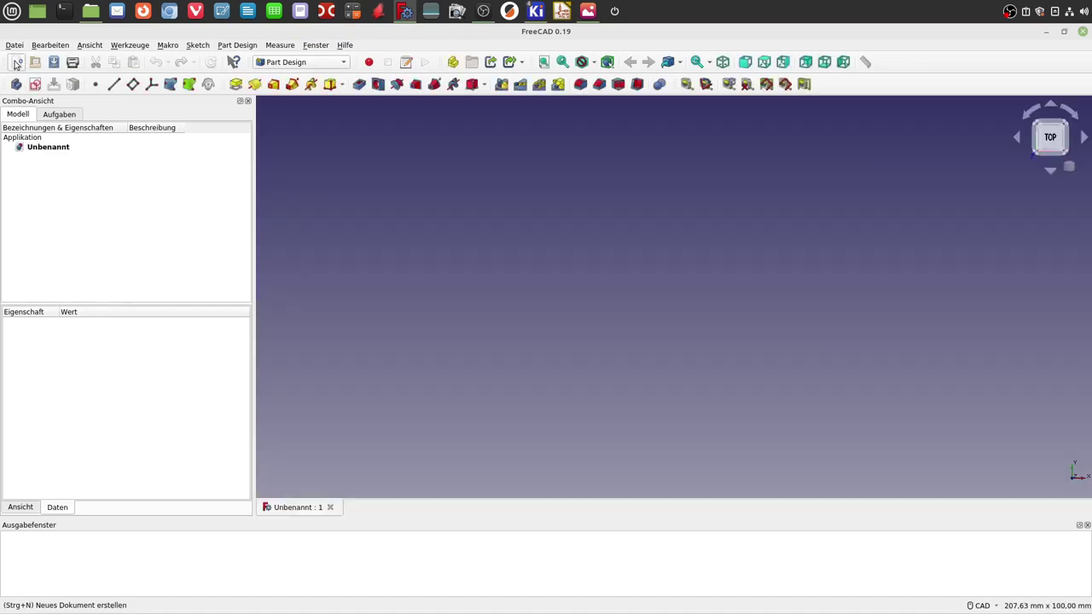
pyautogui.click(59, 115)
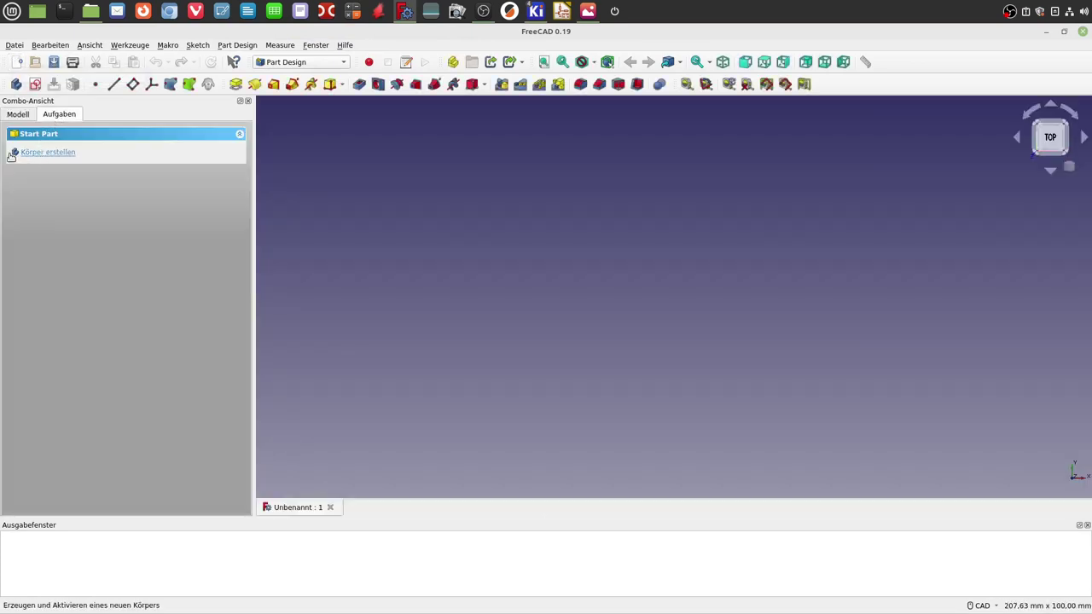
pyautogui.click(52, 154)
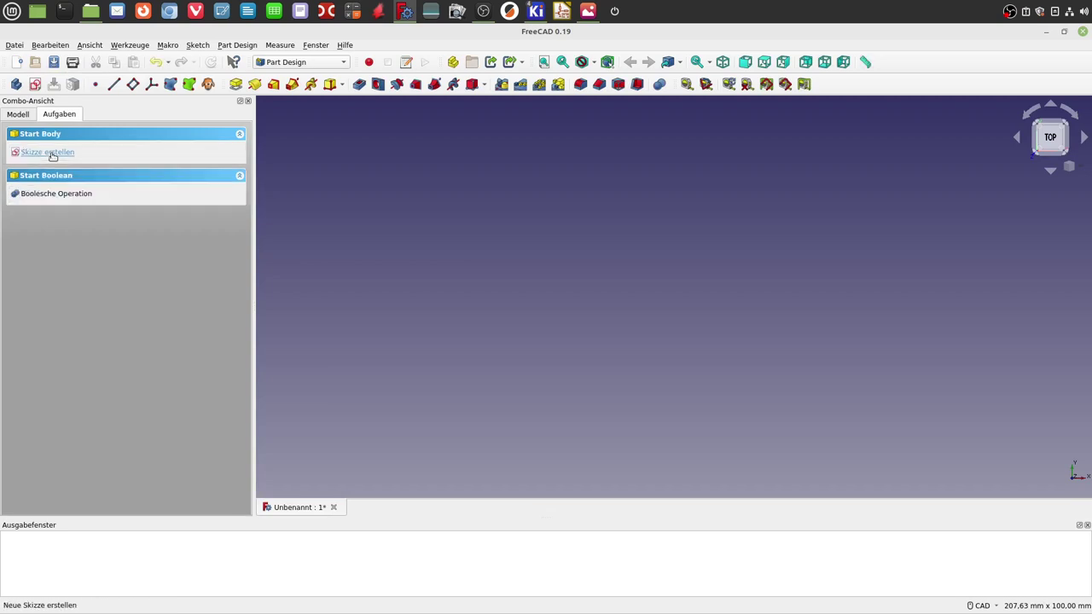
pyautogui.click(51, 155)
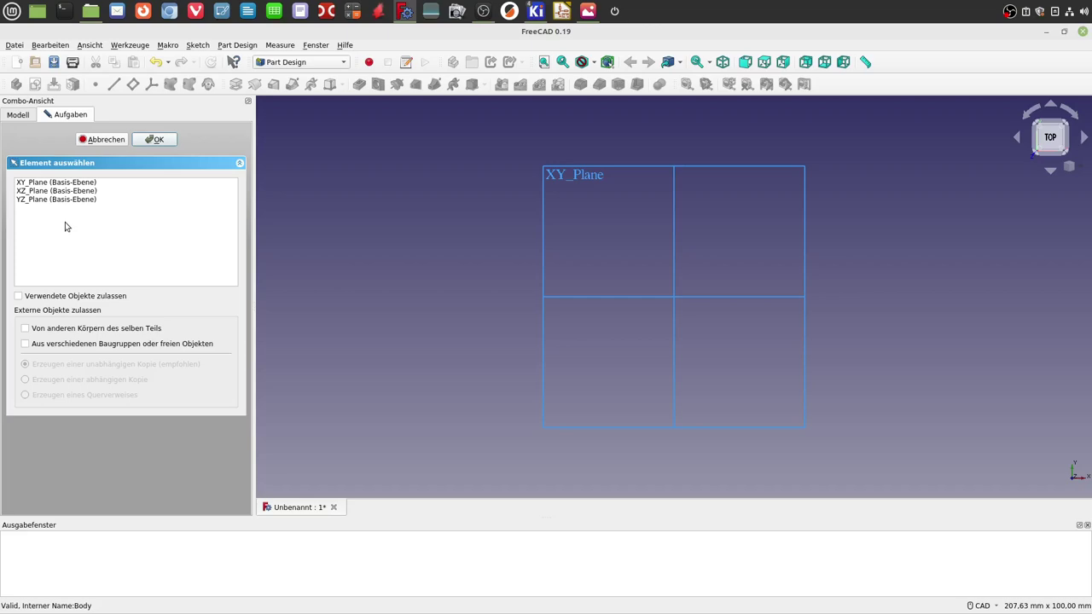
pyautogui.moveTo(588, 10)
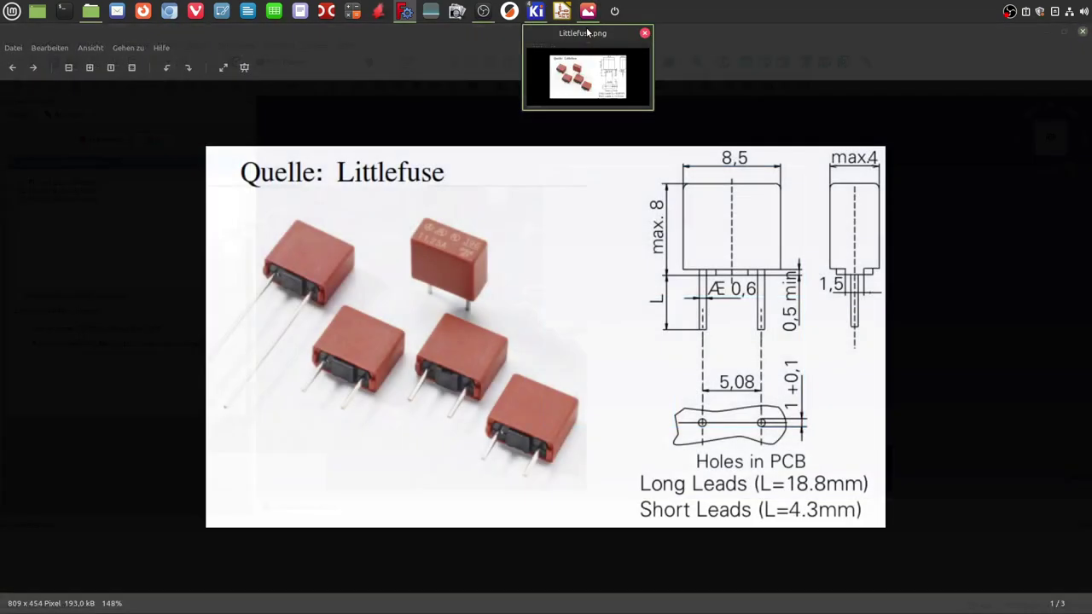
# Step: Show the Littlefuse.png fuse dimension drawing in Xviewer
pyautogui.click(587, 33)
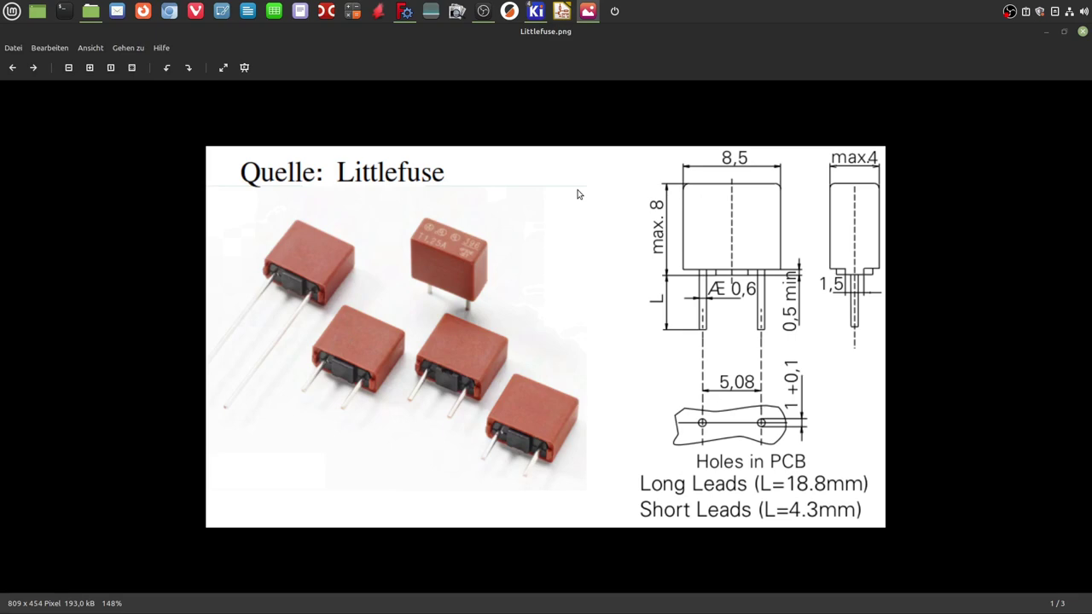
pyautogui.moveTo(536, 11)
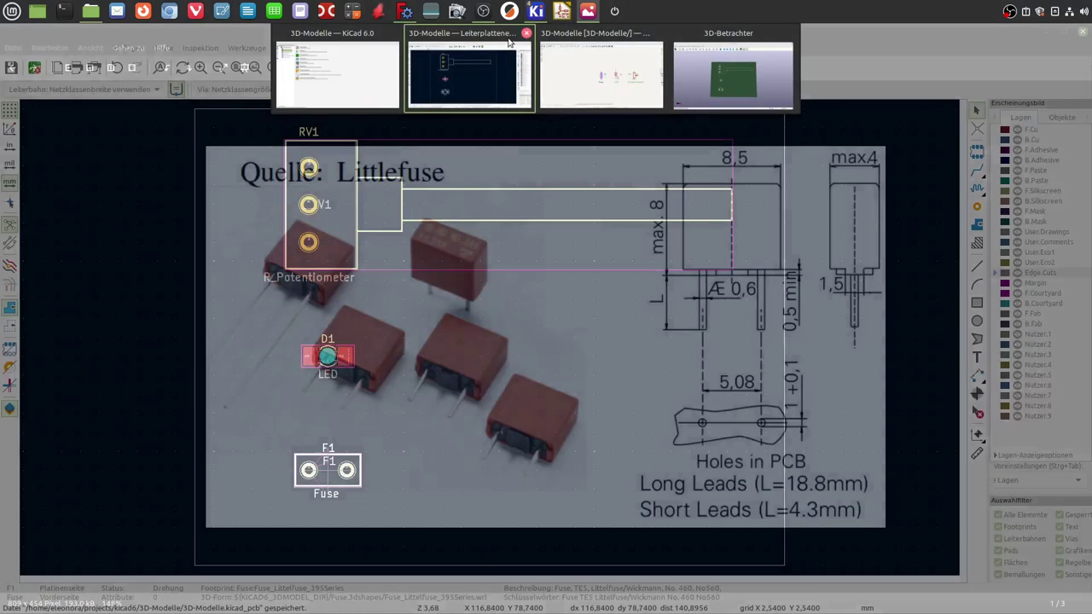
# Step: Return to the KiCad board and close F1's Footprint Properties dialog
pyautogui.click(509, 41)
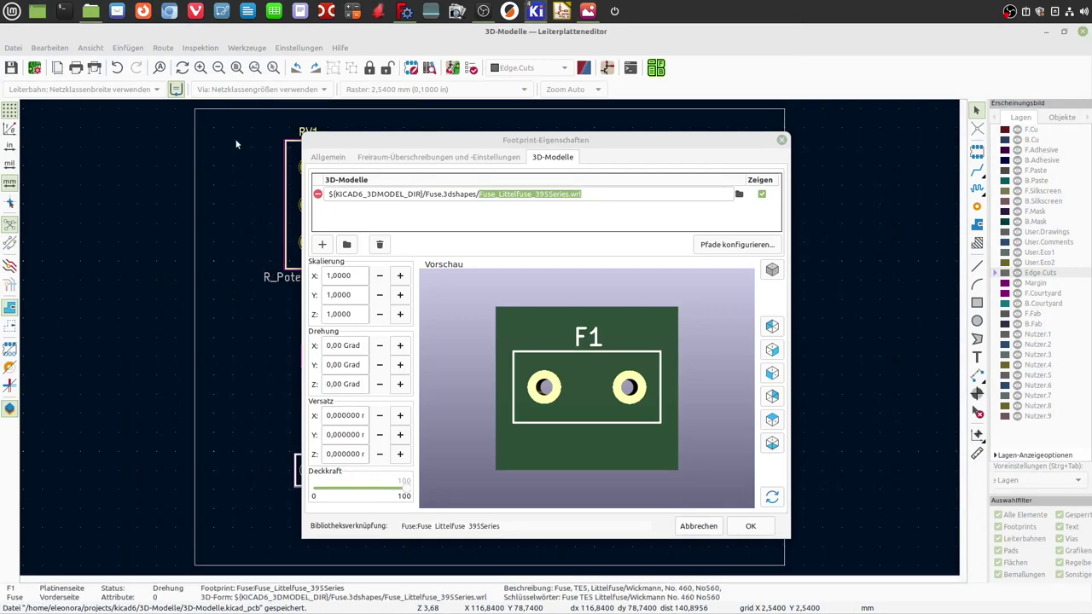
pyautogui.click(782, 139)
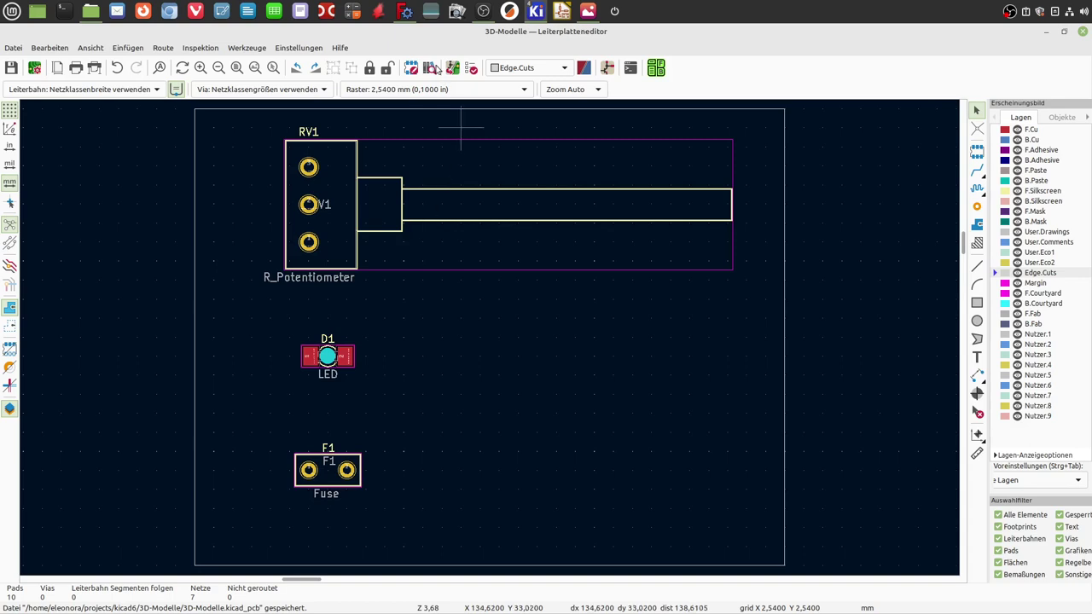
# Step: Draw a rectangle from the origin in a sketch on the XY plane
pyautogui.click(406, 12)
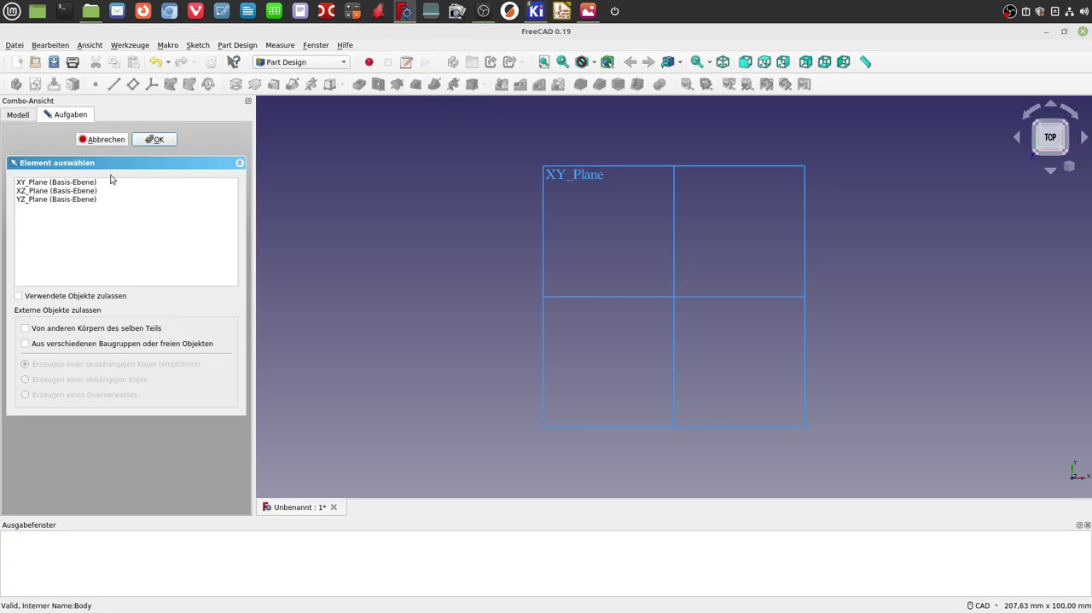
pyautogui.click(21, 182)
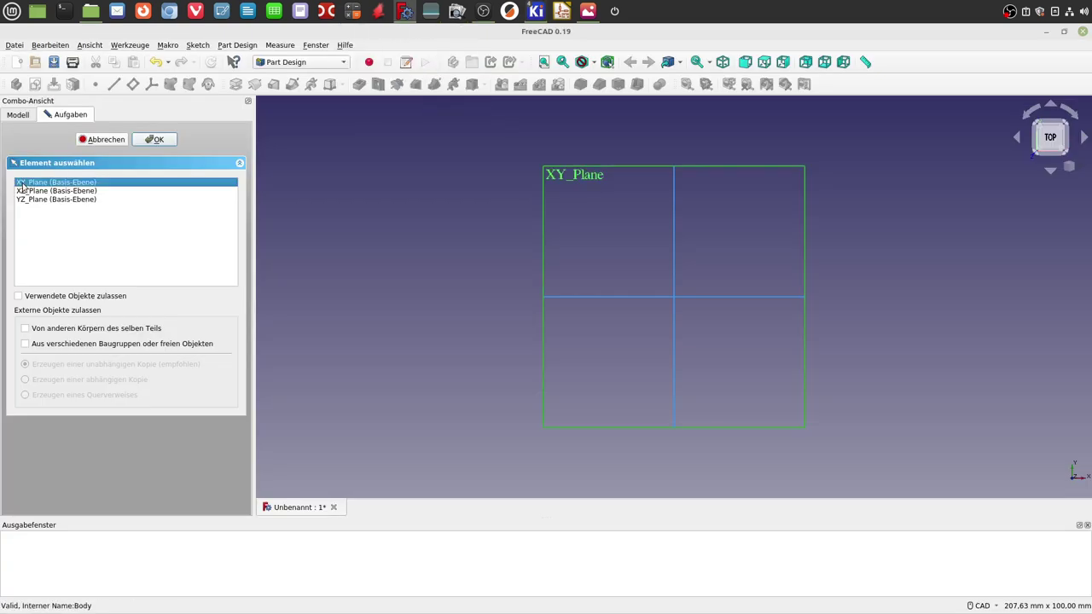
pyautogui.click(155, 141)
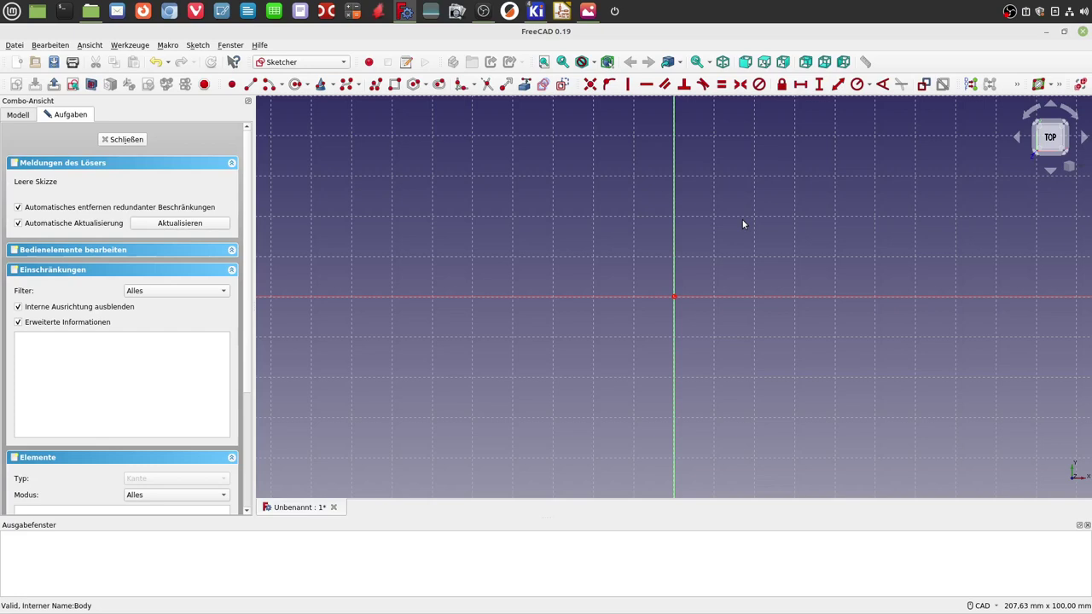
pyautogui.click(395, 86)
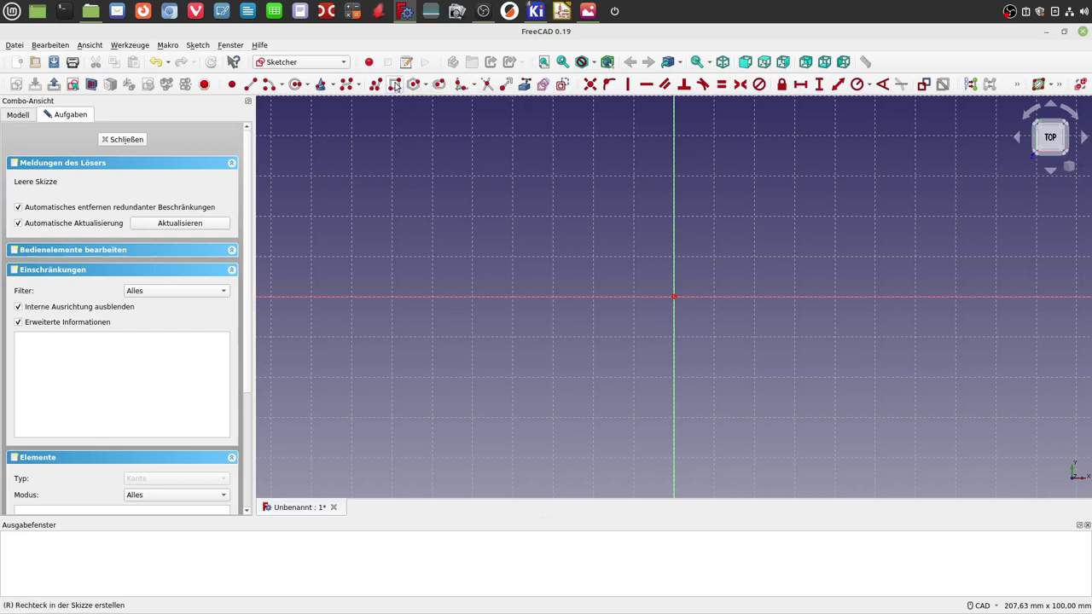
pyautogui.click(674, 297)
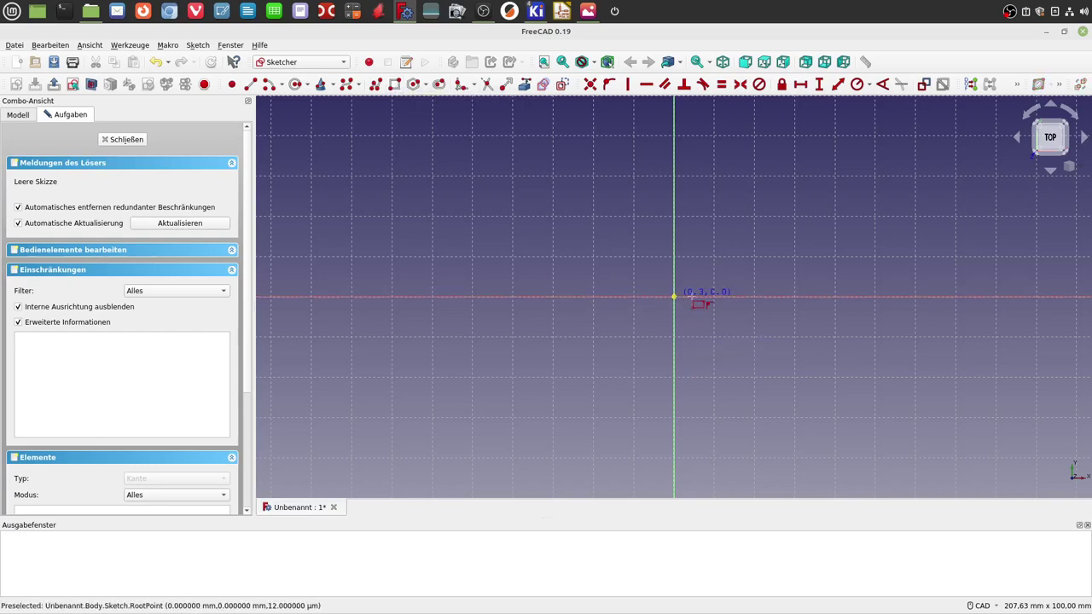
pyautogui.click(824, 245)
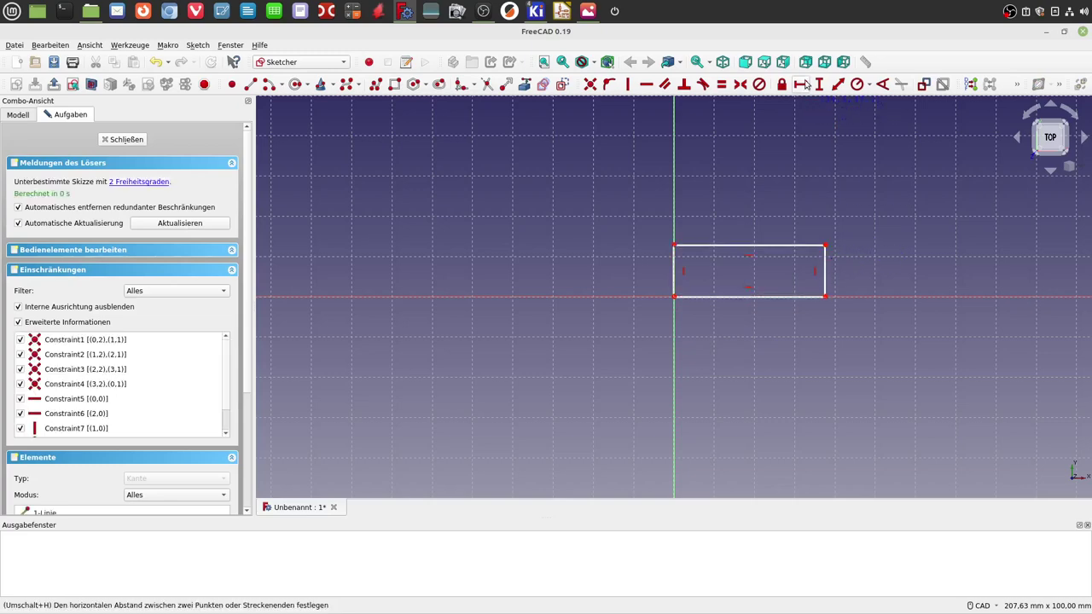
# Step: Constrain the rectangle to 8.5 mm wide and 4 mm tall, then close the sketch
pyautogui.click(742, 305)
pyautogui.write('8,5')
pyautogui.press('Return')
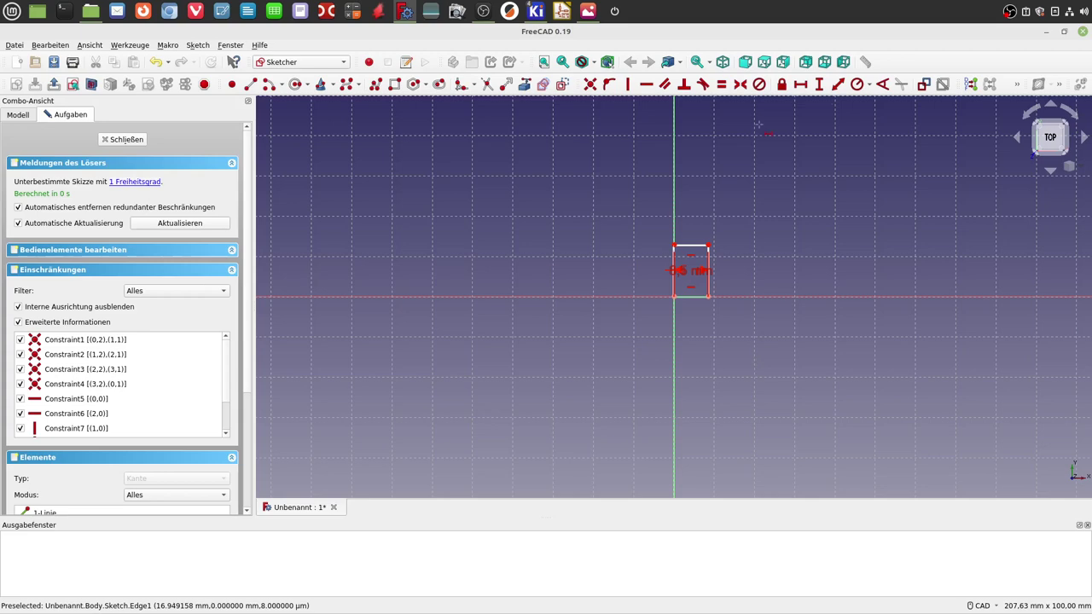
pyautogui.scroll(3, 712, 278)
pyautogui.scroll(3, 597, 158)
pyautogui.scroll(-5, 598, 159)
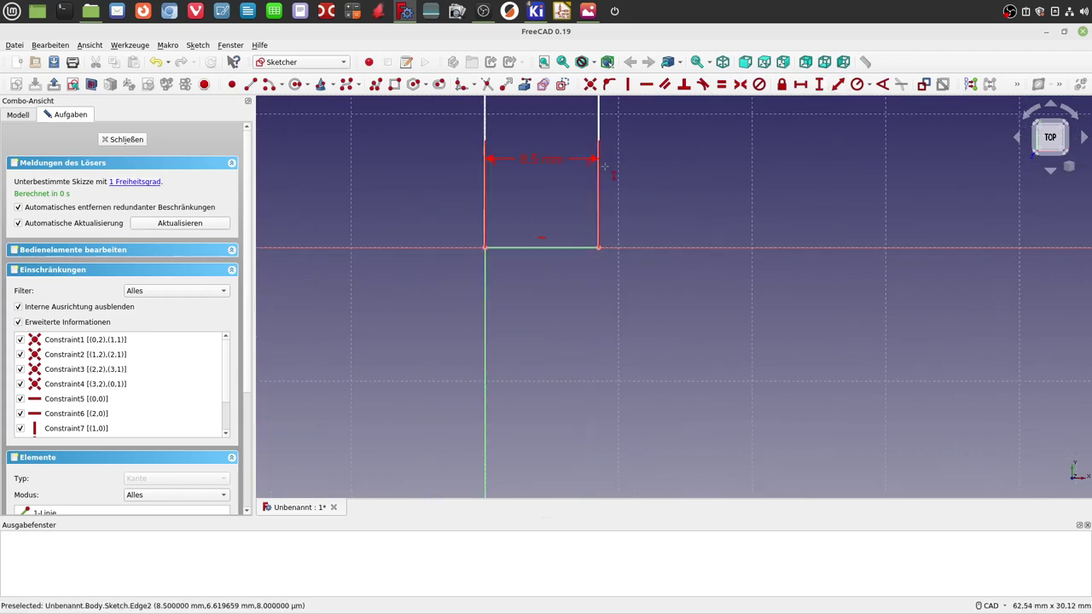
pyautogui.click(599, 126)
pyautogui.write('i4')
pyautogui.press('Return')
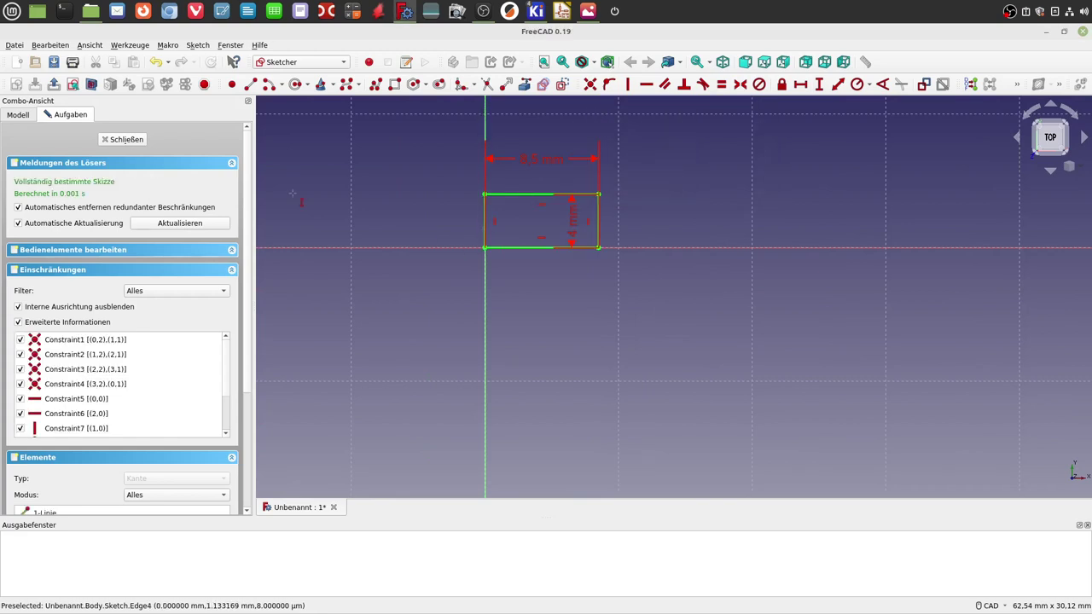
pyautogui.click(117, 140)
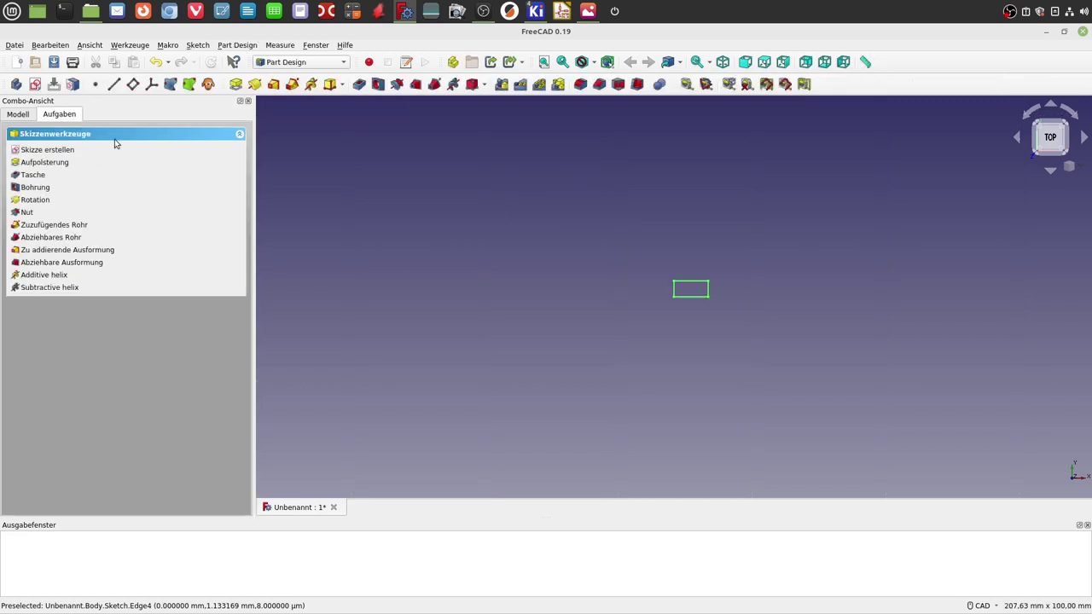
# Step: Pad the rectangle sketch 8 mm into a solid block
pyautogui.click(39, 164)
pyautogui.write('8')
pyautogui.click(158, 139)
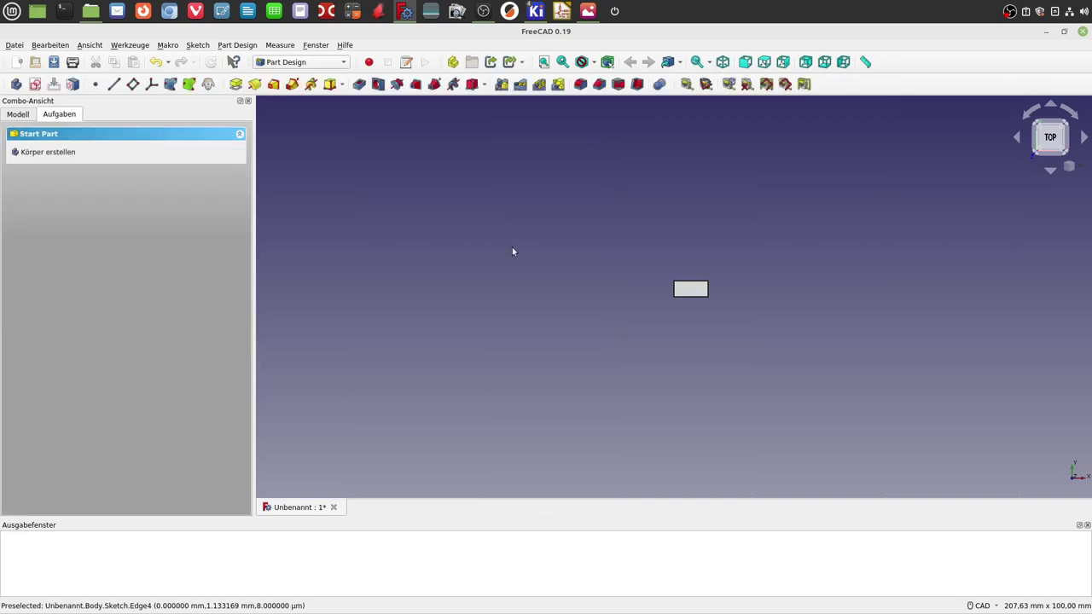
pyautogui.moveTo(696, 265); pyautogui.dragTo(707, 294, button='middle')
pyautogui.scroll(4, 706, 297)
pyautogui.scroll(4, 658, 338)
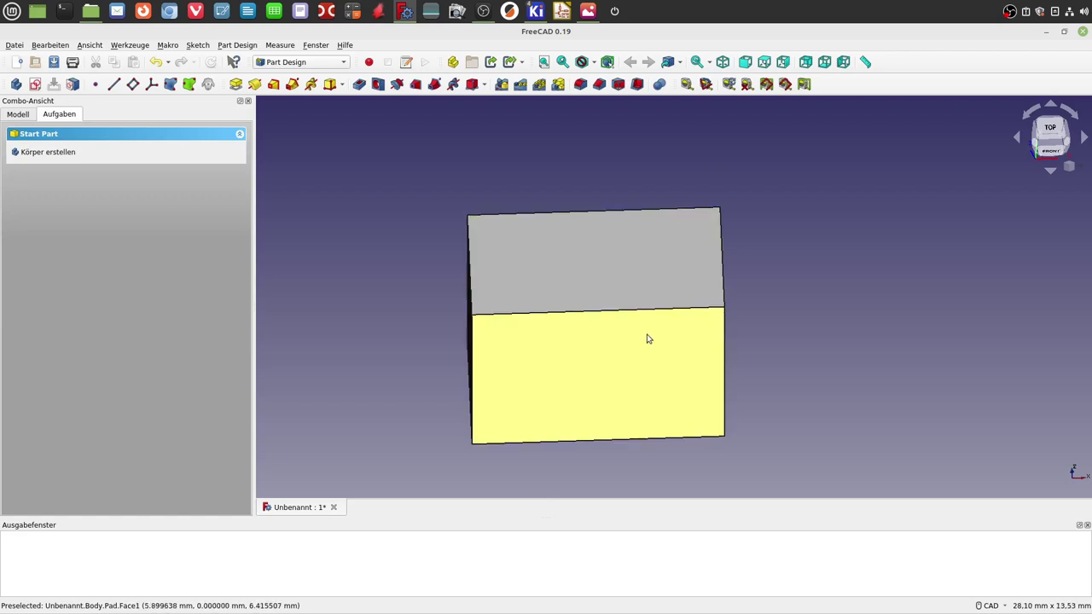
pyautogui.moveTo(648, 340); pyautogui.dragTo(531, 269, button='middle')
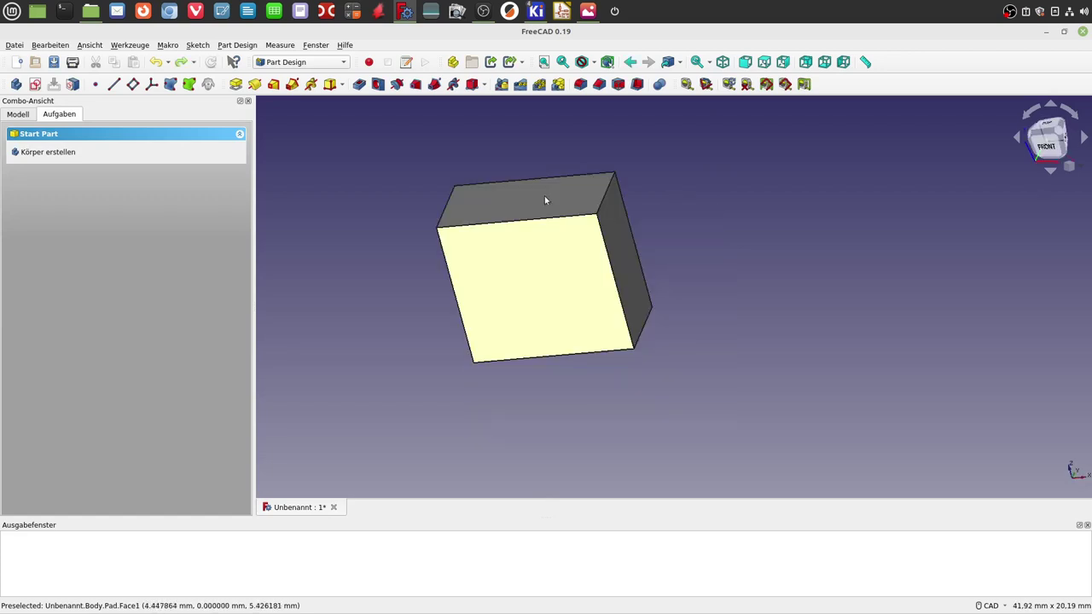
# Step: Glance at the Littlefuse datasheet, then hide it and select the box's top face
pyautogui.click(590, 11)
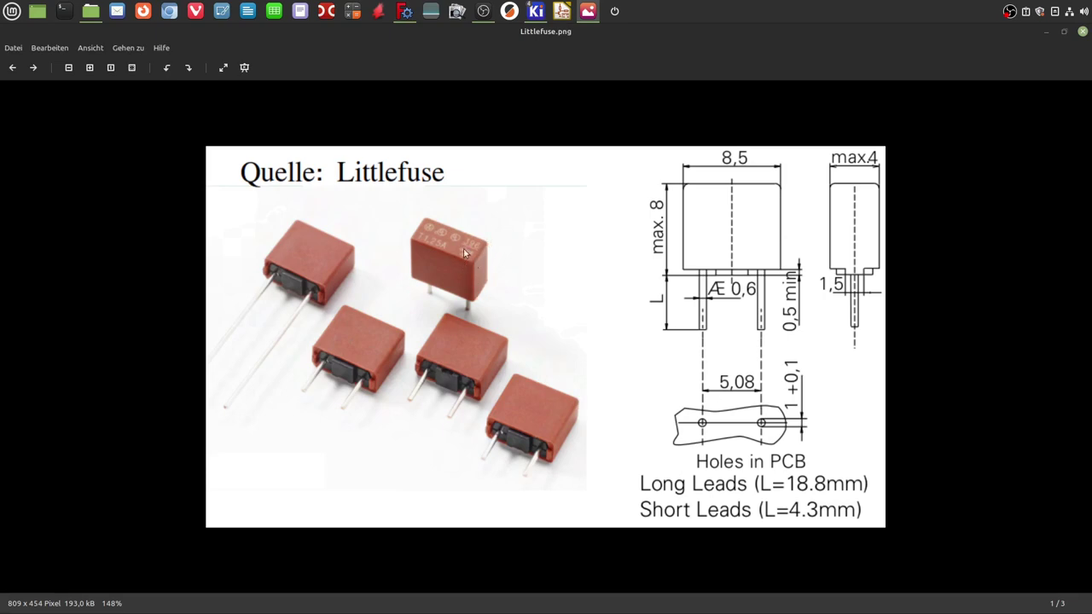
pyautogui.click(1047, 33)
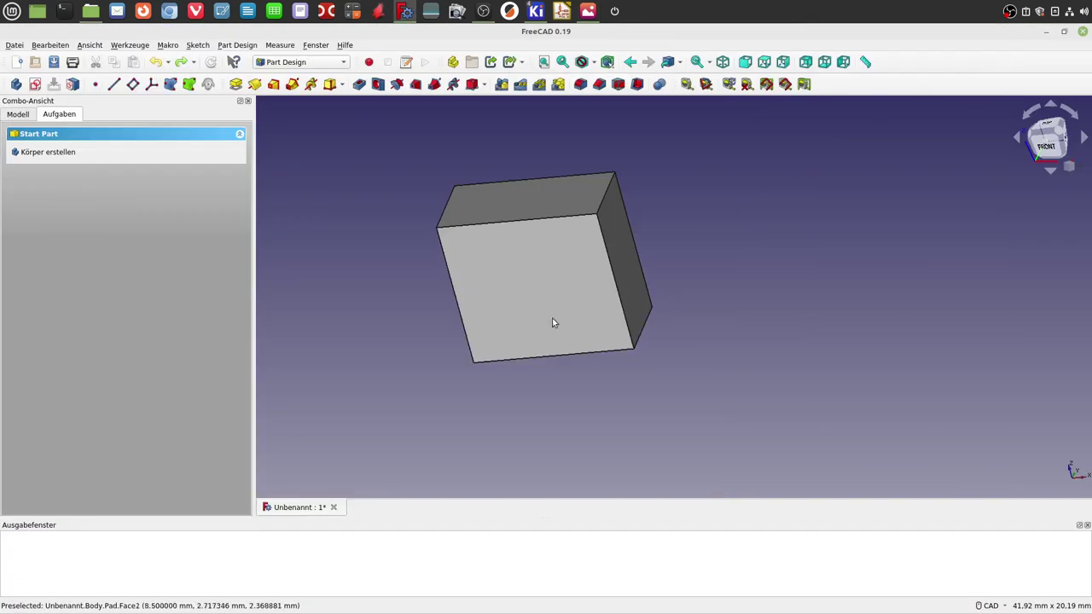
pyautogui.click(521, 201)
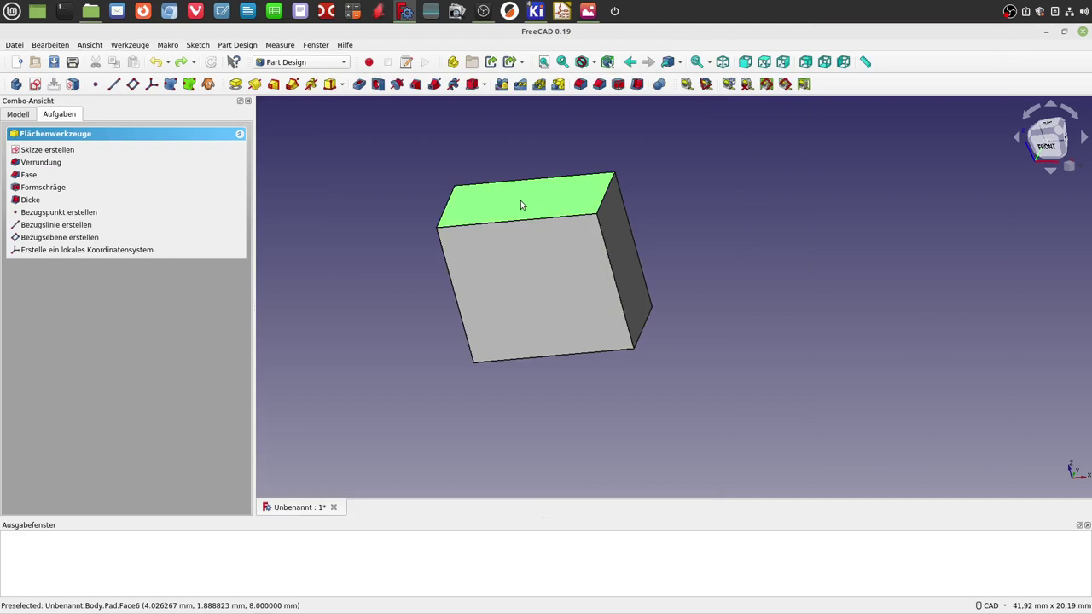
# Step: Start a fillet on the box's front-left edge and add the top and right edges
pyautogui.click(396, 251)
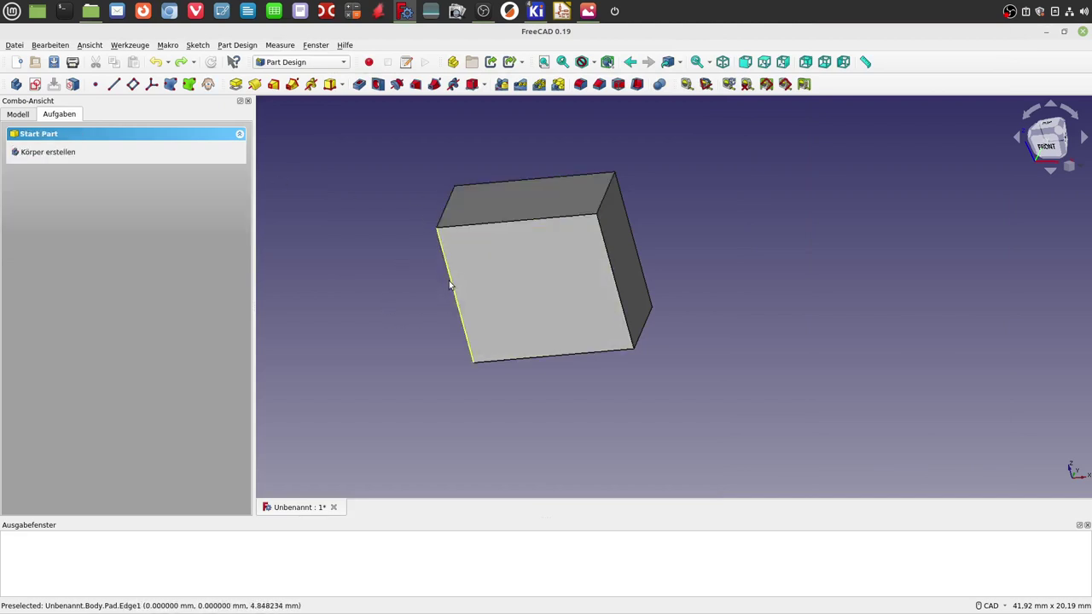
pyautogui.click(450, 285)
pyautogui.click(52, 154)
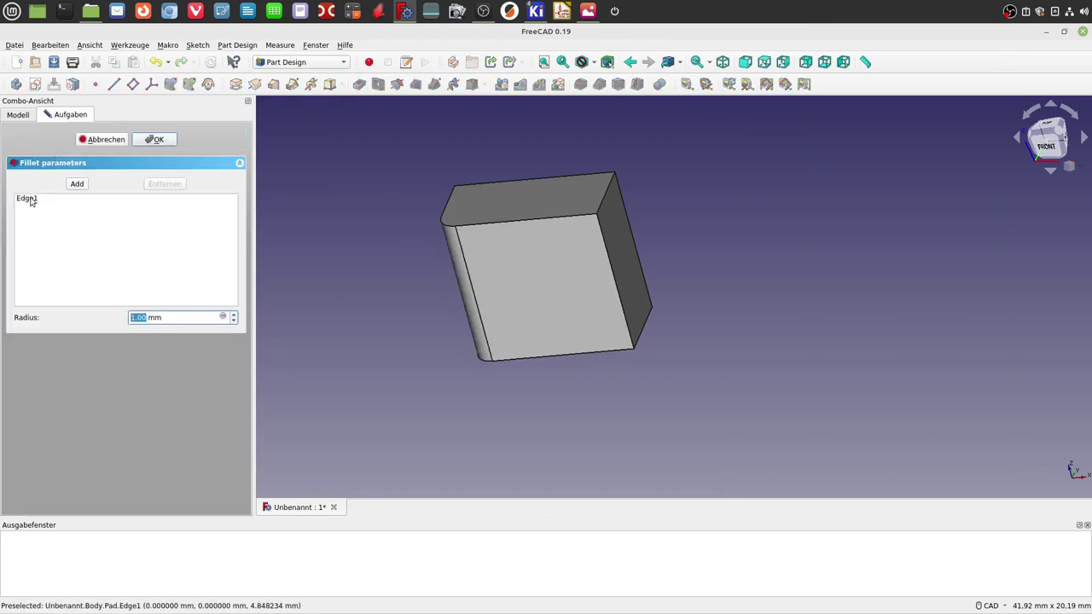
pyautogui.click(76, 185)
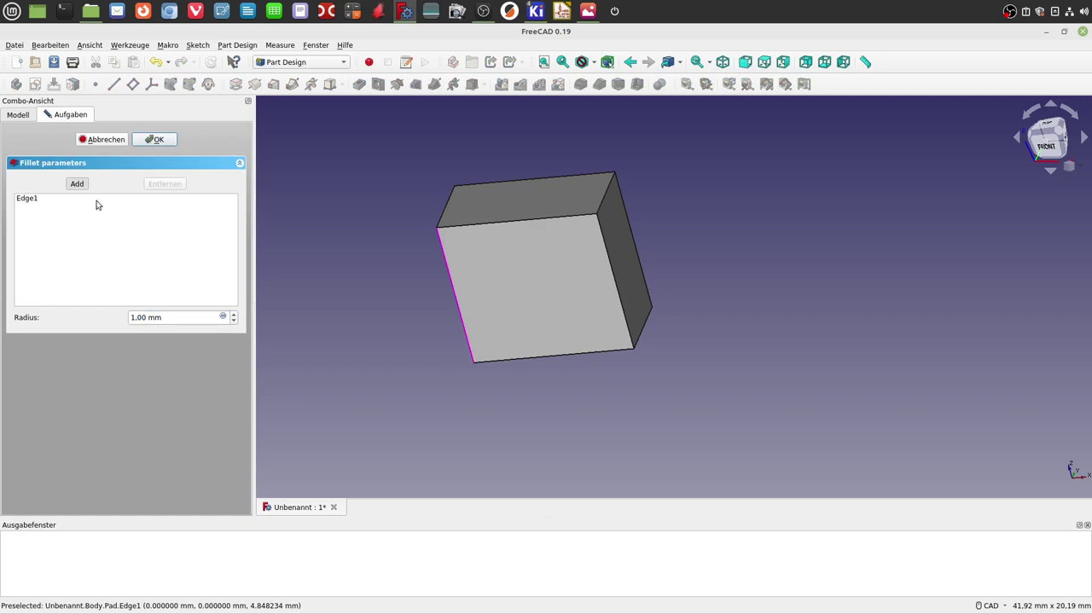
pyautogui.click(505, 222)
pyautogui.click(445, 207)
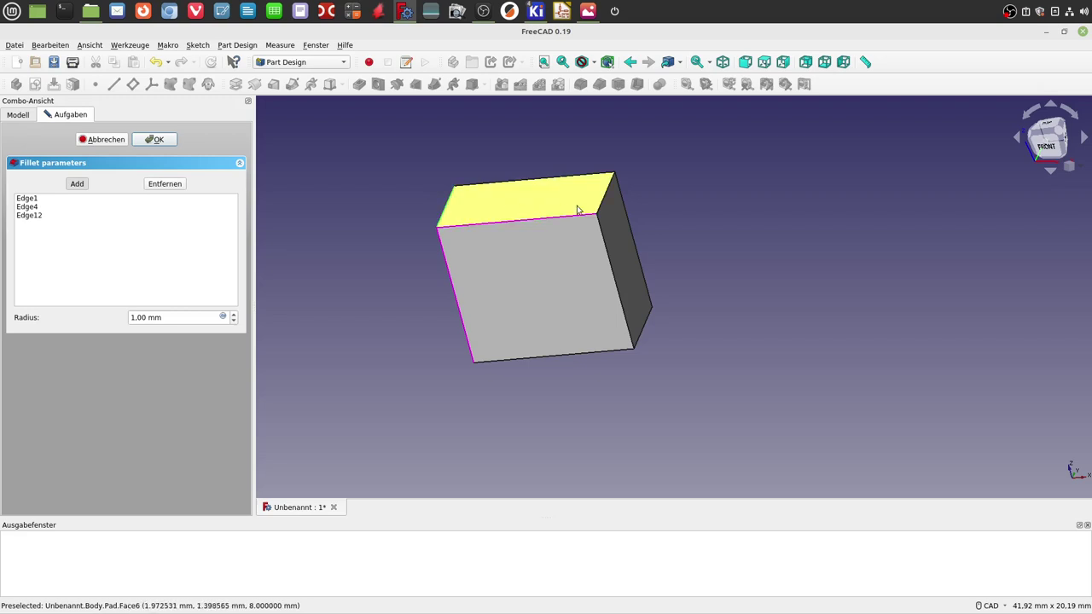
pyautogui.click(595, 184)
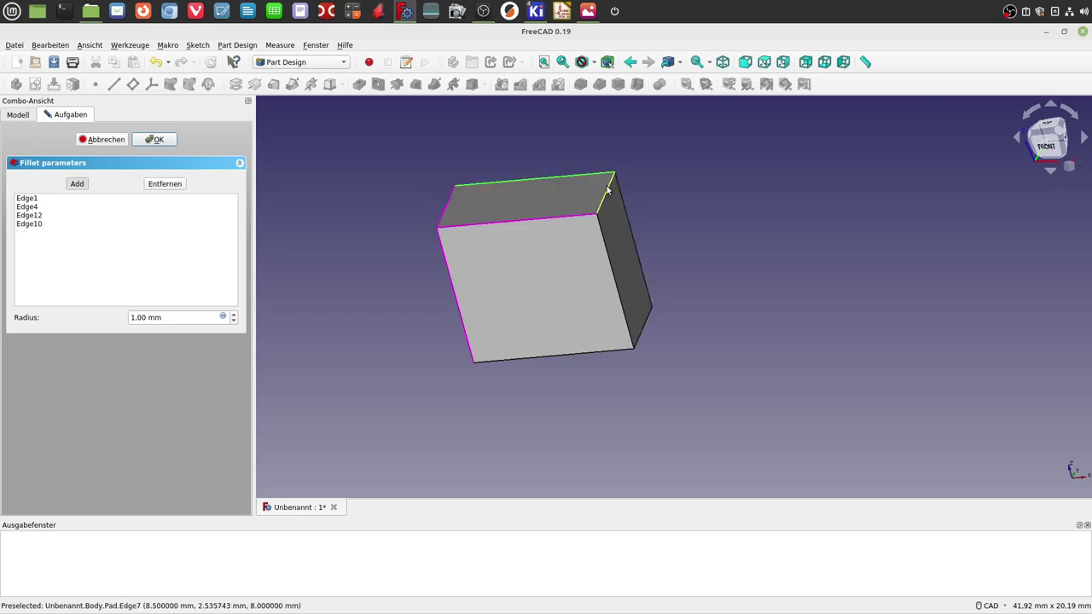
pyautogui.click(601, 219)
pyautogui.click(605, 242)
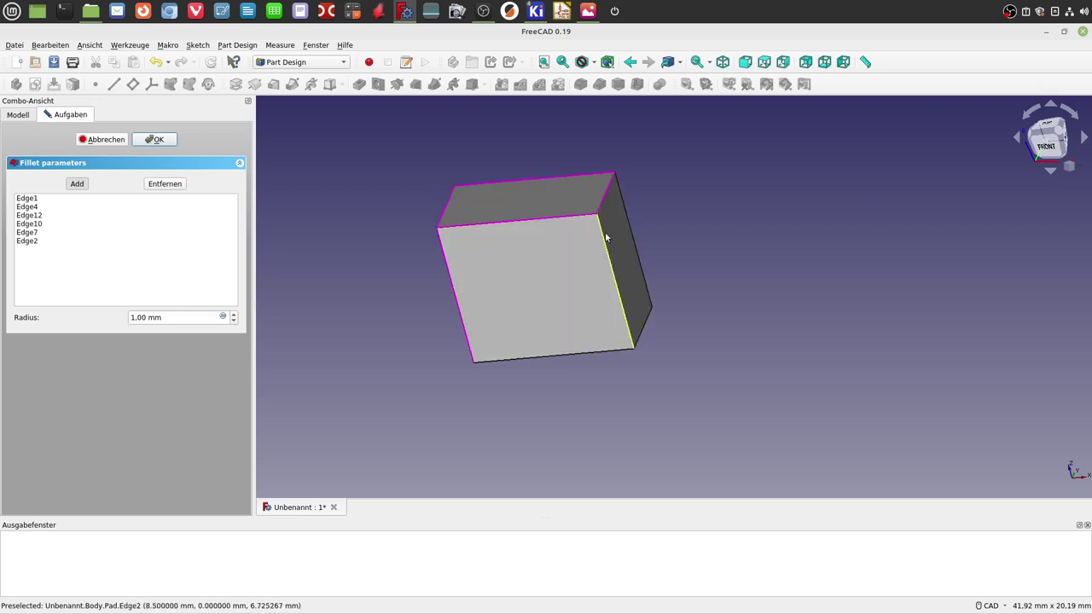
pyautogui.click(627, 222)
# Step: Add the last hidden left edge and apply the fillet with a 0.2 mm radius
pyautogui.moveTo(560, 266)
pyautogui.mouseDown(button='middle')
pyautogui.moveTo(663, 253)
pyautogui.moveTo(695, 293)
pyautogui.mouseUp(button='middle')
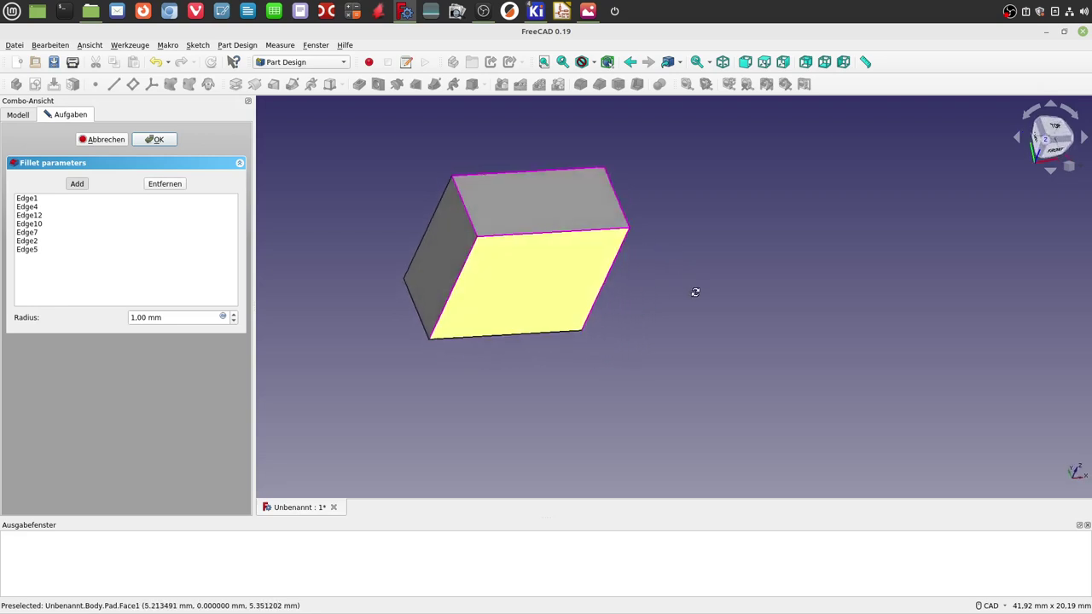
pyautogui.click(428, 230)
pyautogui.moveTo(161, 317); pyautogui.dragTo(98, 317)
pyautogui.write('0,2')
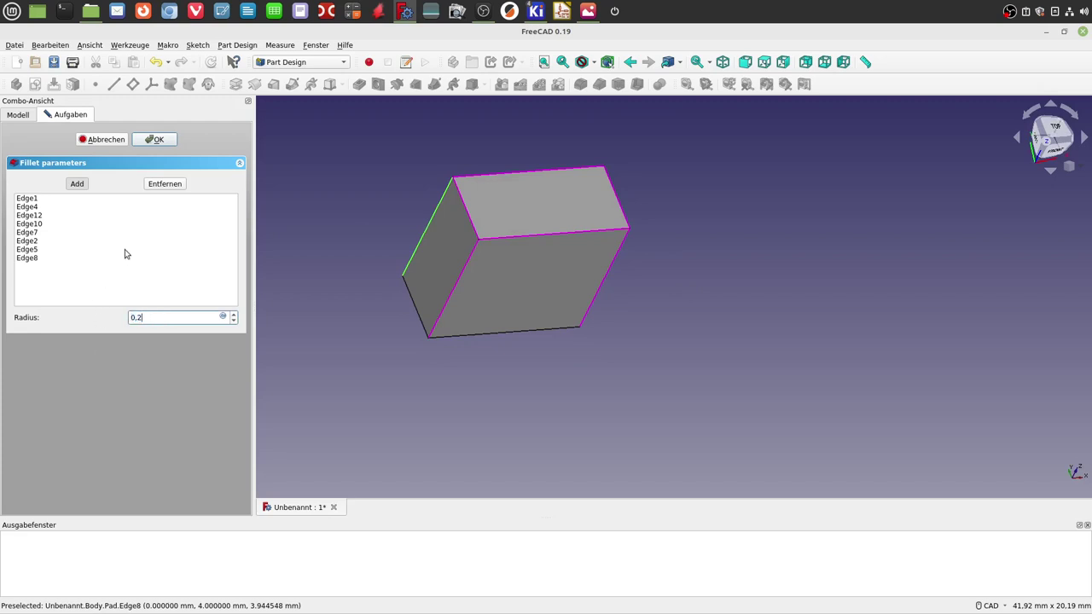
pyautogui.click(124, 249)
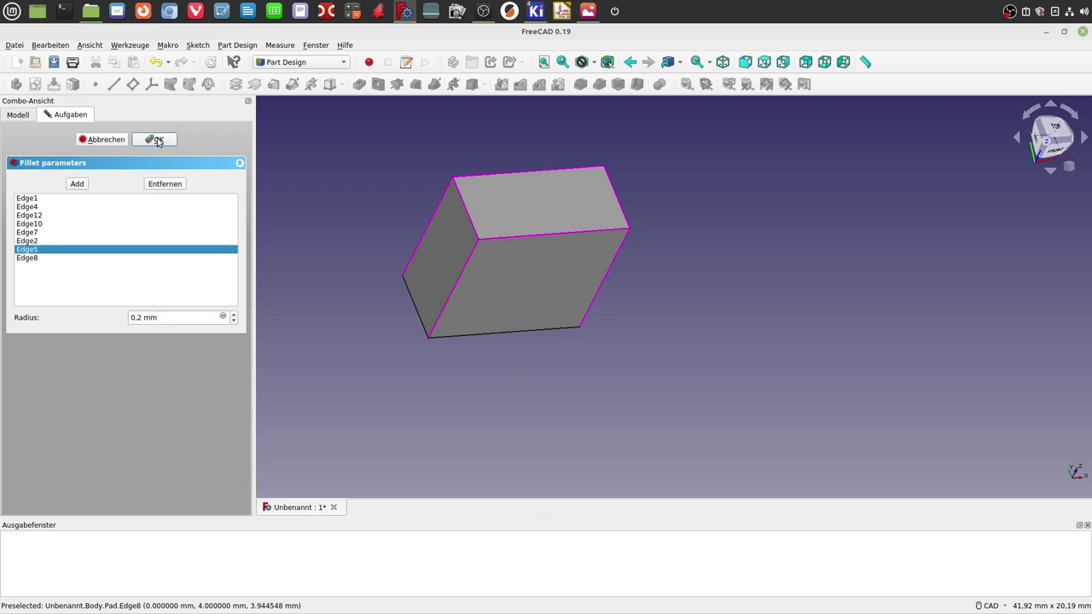
pyautogui.click(158, 142)
# Step: Start a new sketch on the filleted box's front face
pyautogui.moveTo(532, 263)
pyautogui.mouseDown(button='middle')
pyautogui.moveTo(510, 223)
pyautogui.moveTo(451, 195)
pyautogui.moveTo(428, 211)
pyautogui.mouseUp(button='middle')
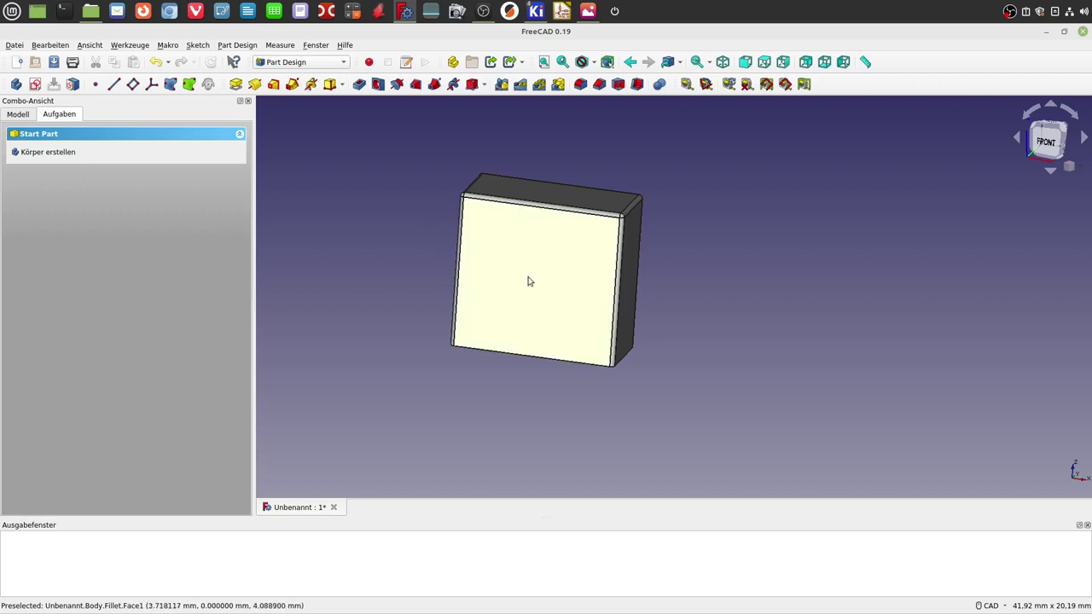
pyautogui.moveTo(546, 273)
pyautogui.mouseDown(button='middle')
pyautogui.moveTo(562, 265)
pyautogui.moveTo(568, 195)
pyautogui.mouseUp(button='middle')
pyautogui.moveTo(541, 286); pyautogui.dragTo(566, 232, button='middle')
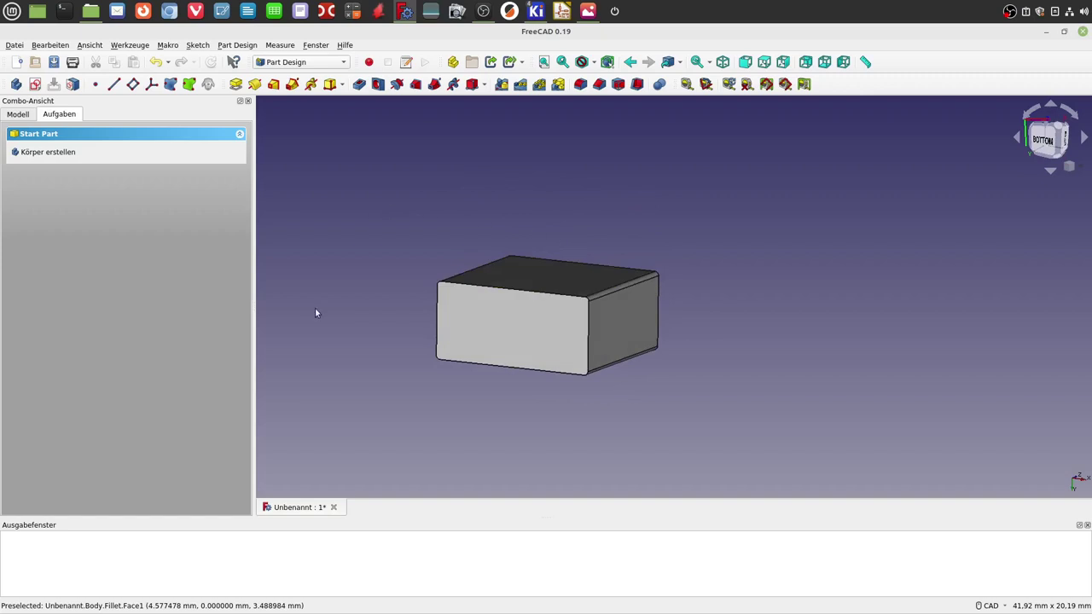
pyautogui.click(500, 317)
pyautogui.click(44, 150)
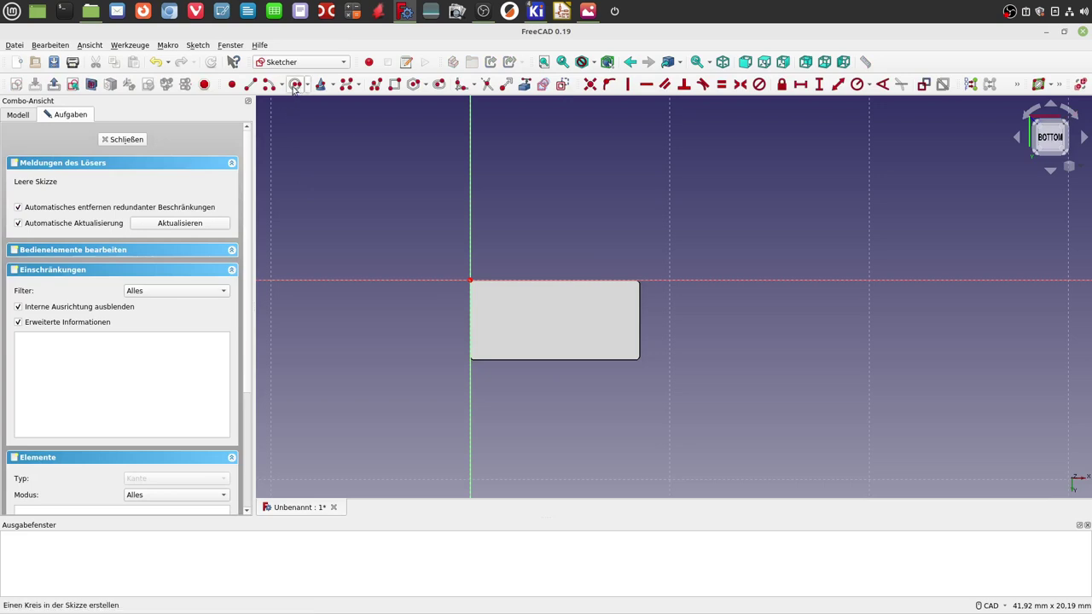
# Step: Sketch two small lead circles on the left and right of the face for diameter constraints
pyautogui.click(294, 86)
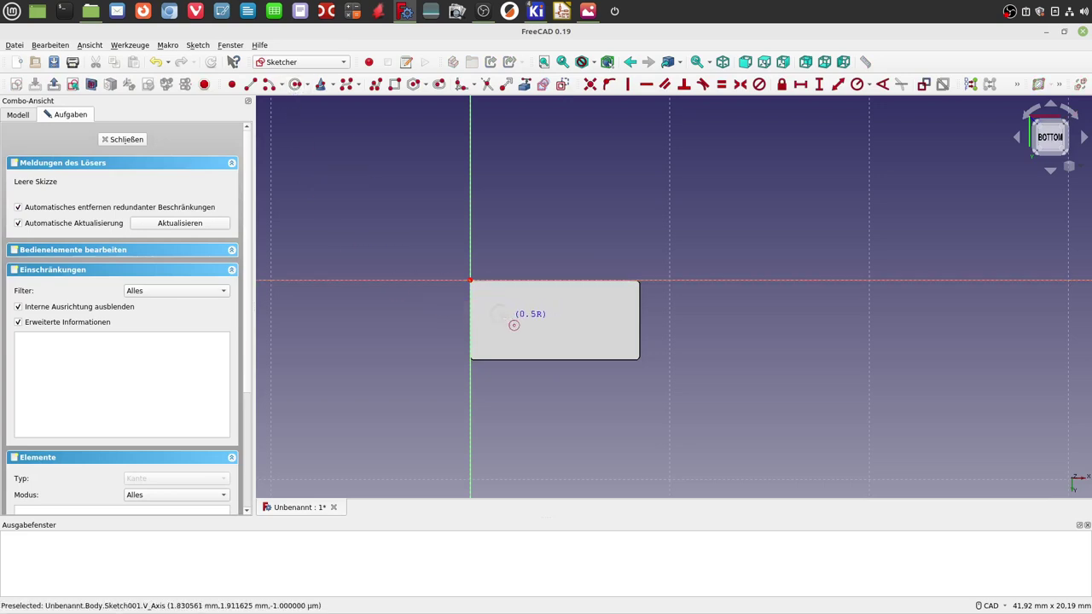
pyautogui.click(500, 314)
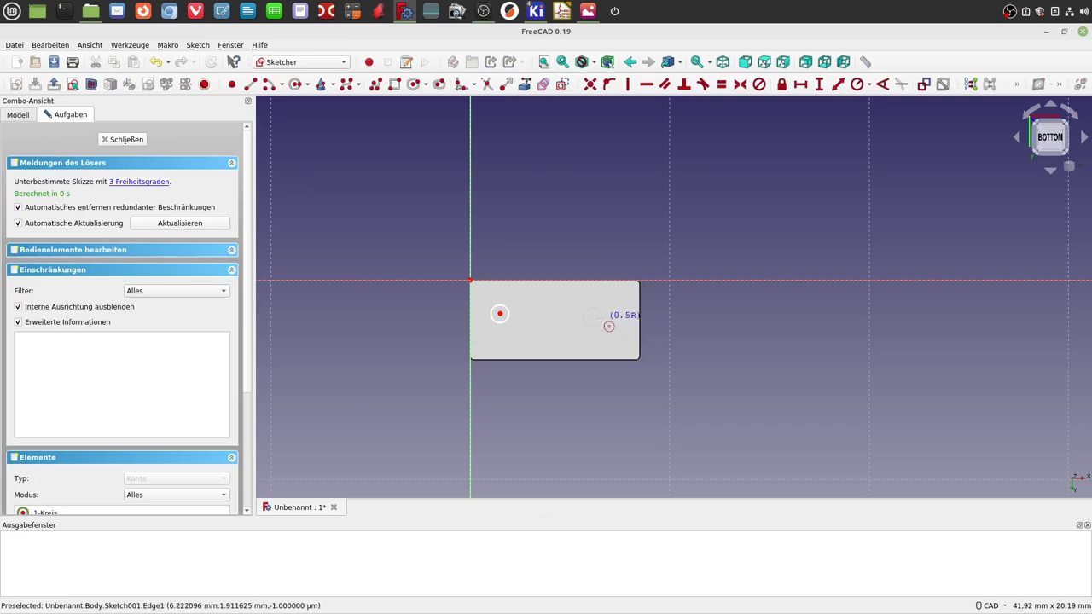
pyautogui.click(592, 317)
pyautogui.click(601, 323)
pyautogui.click(869, 84)
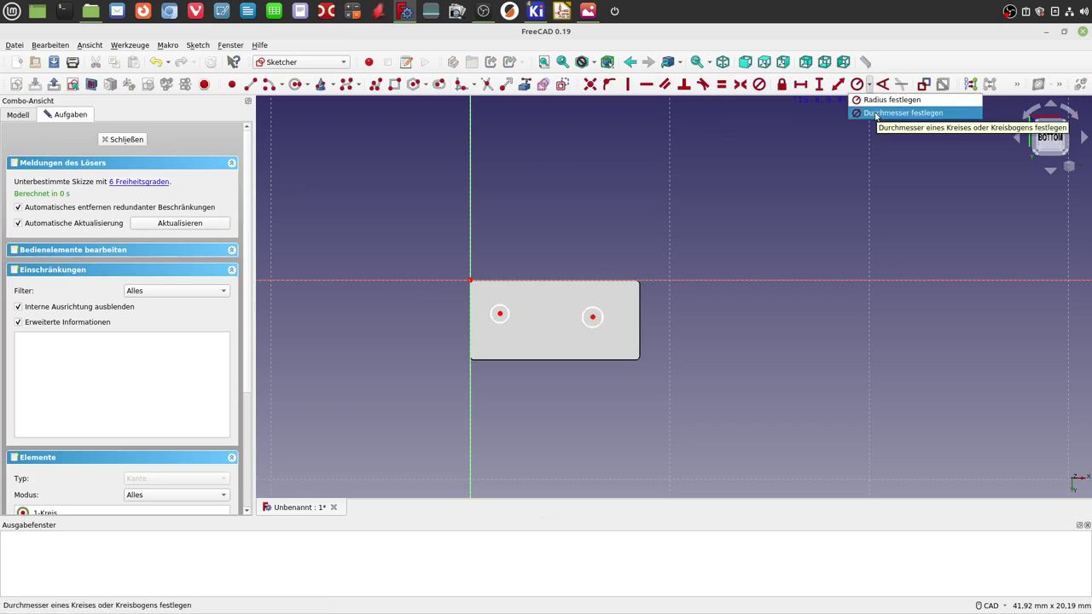
pyautogui.click(876, 114)
pyautogui.click(588, 11)
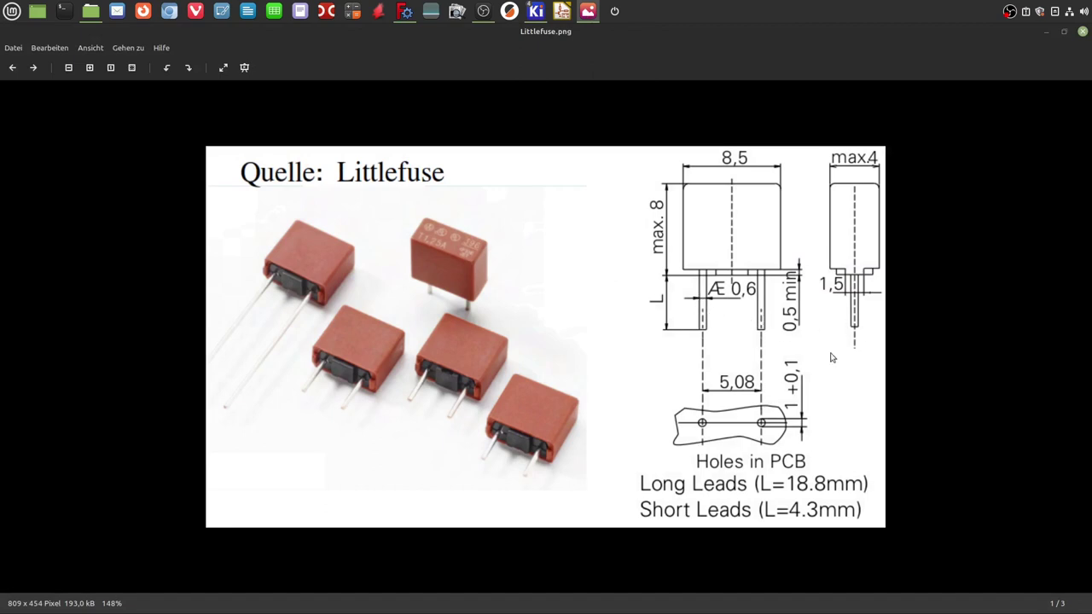
# Step: Minimize the Littlefuse drawing to return to the FreeCAD sketch
pyautogui.click(1046, 32)
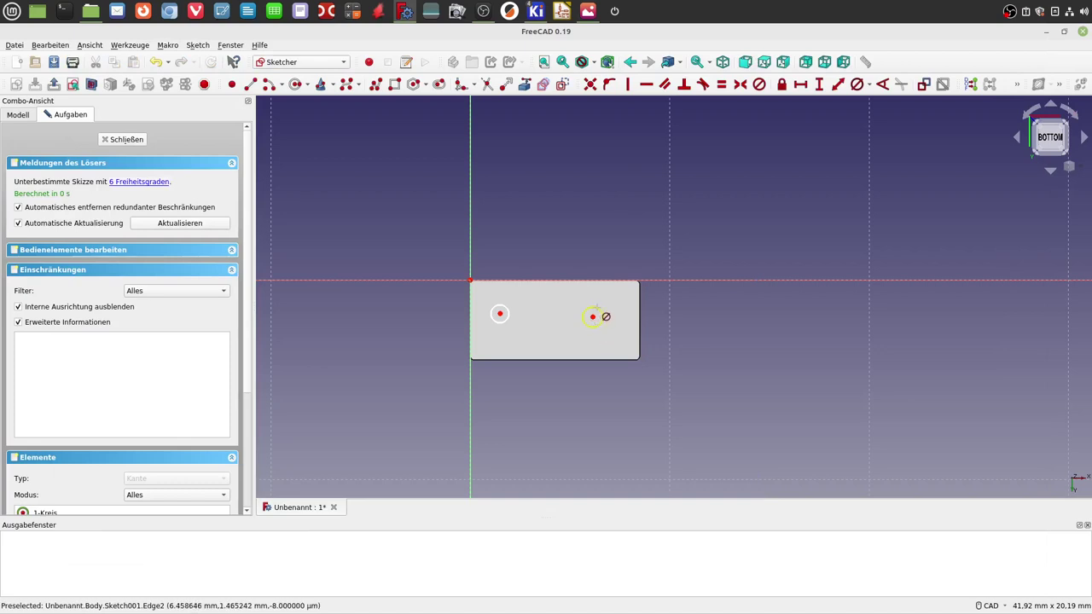
# Step: Give both lead circles a 0.6 mm diameter
pyautogui.click(597, 308)
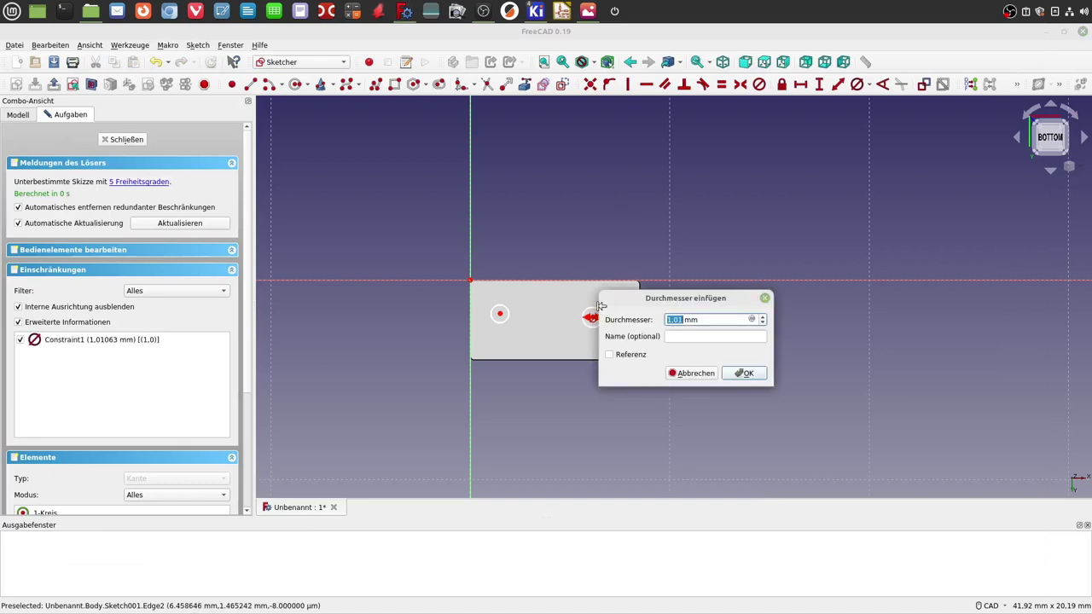
pyautogui.write('0,')
pyautogui.click(743, 373)
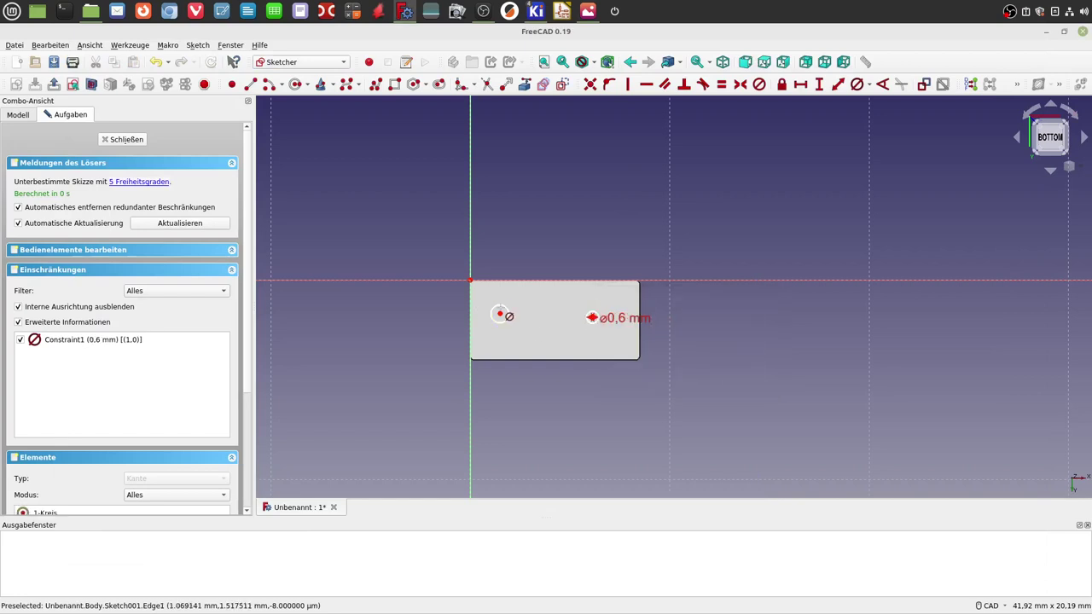
pyautogui.click(505, 313)
pyautogui.write('0,6 mm')
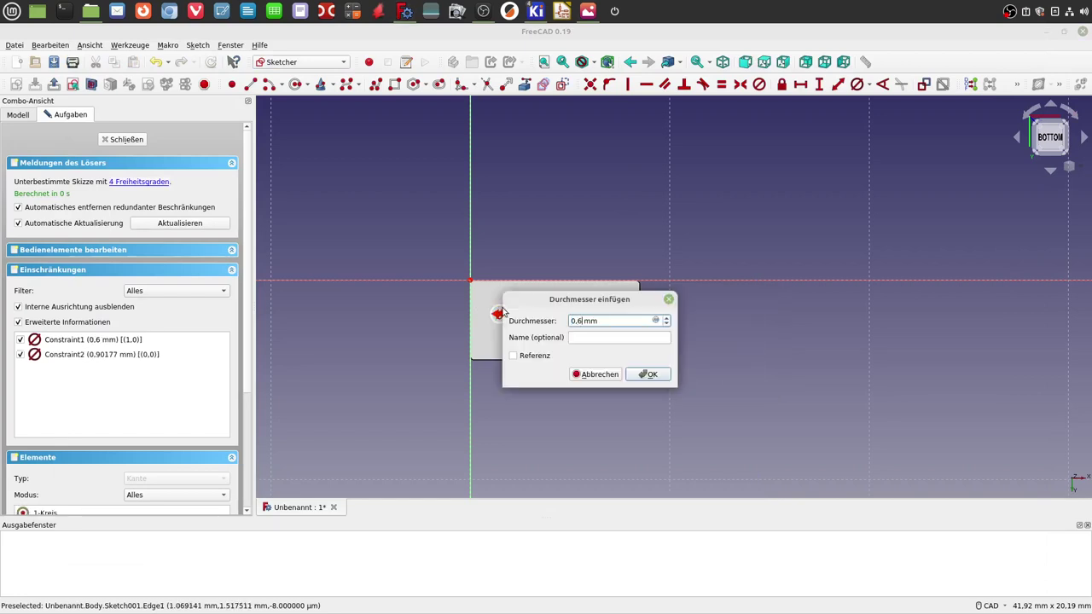
pyautogui.press('Return')
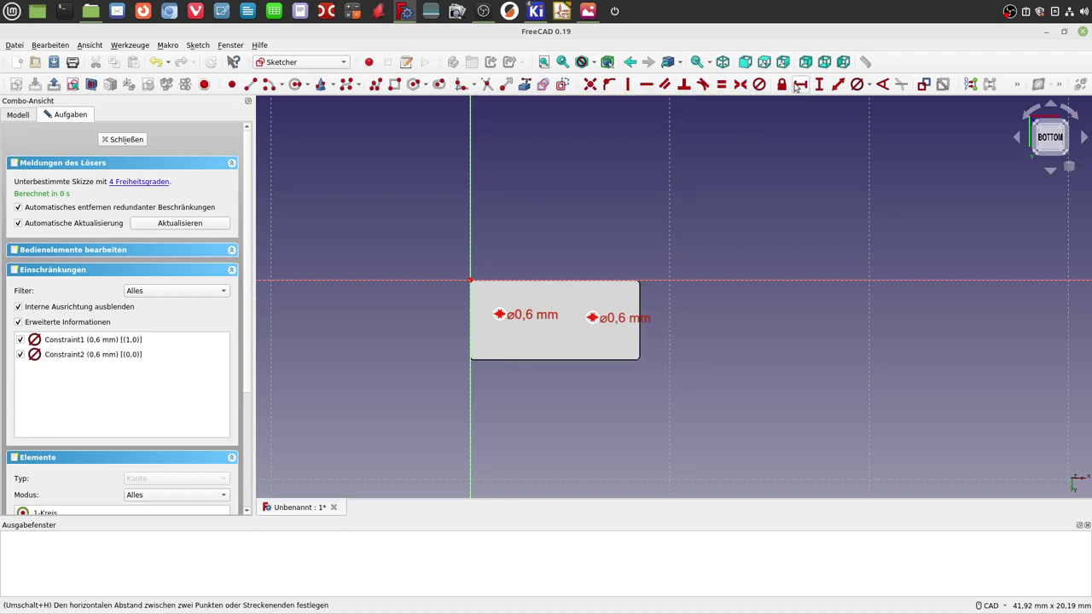
pyautogui.scroll(2, 517, 319)
pyautogui.scroll(2, 517, 318)
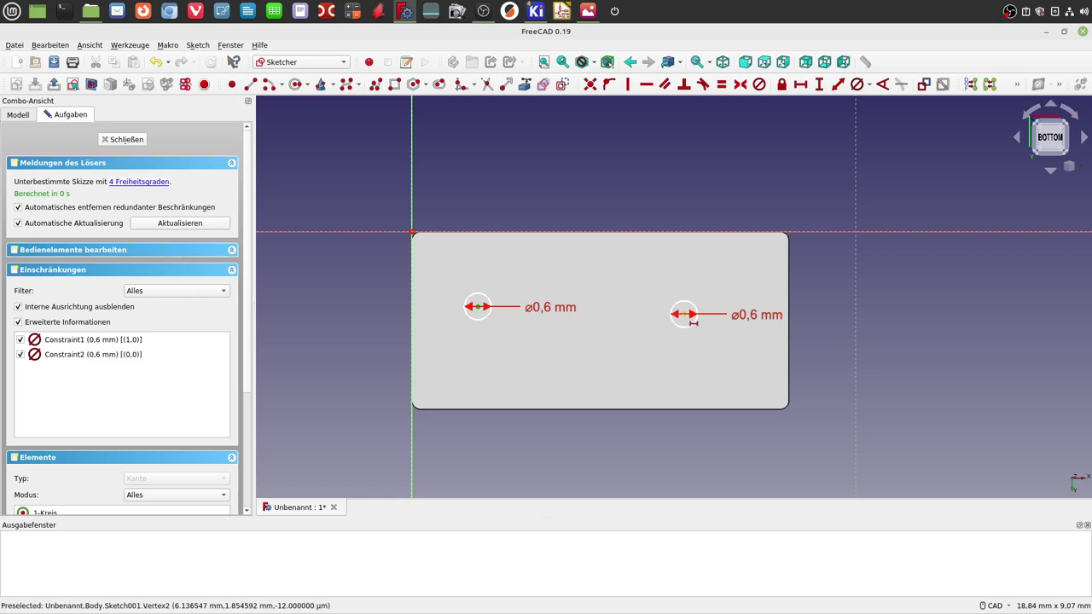
# Step: Space the circle centres 5.08 mm apart, with the left one 1.71 mm from the edge
pyautogui.click(683, 314)
pyautogui.write('5,08')
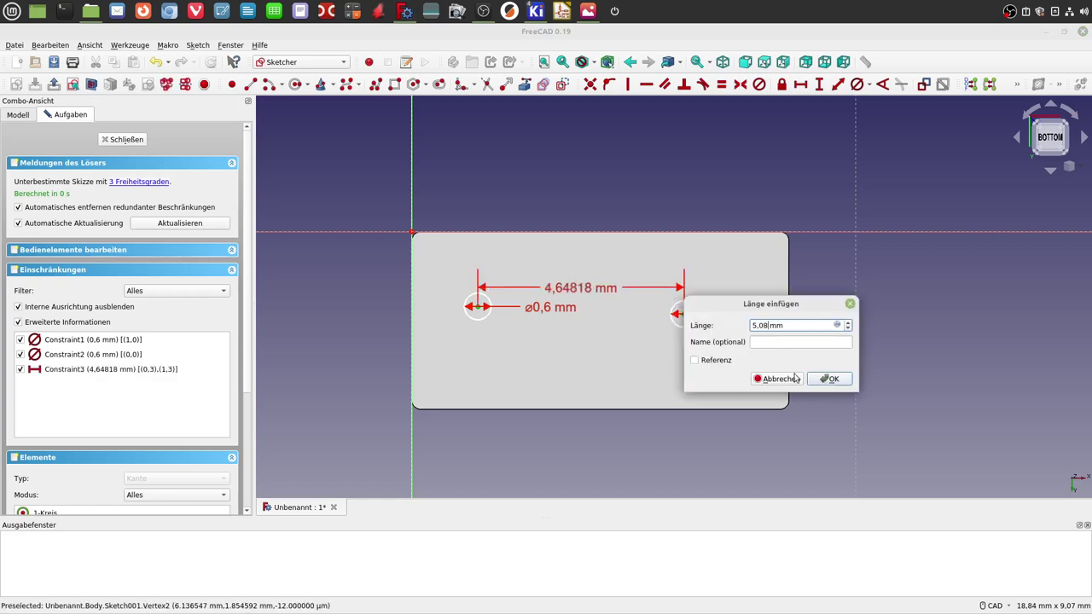
pyautogui.click(830, 378)
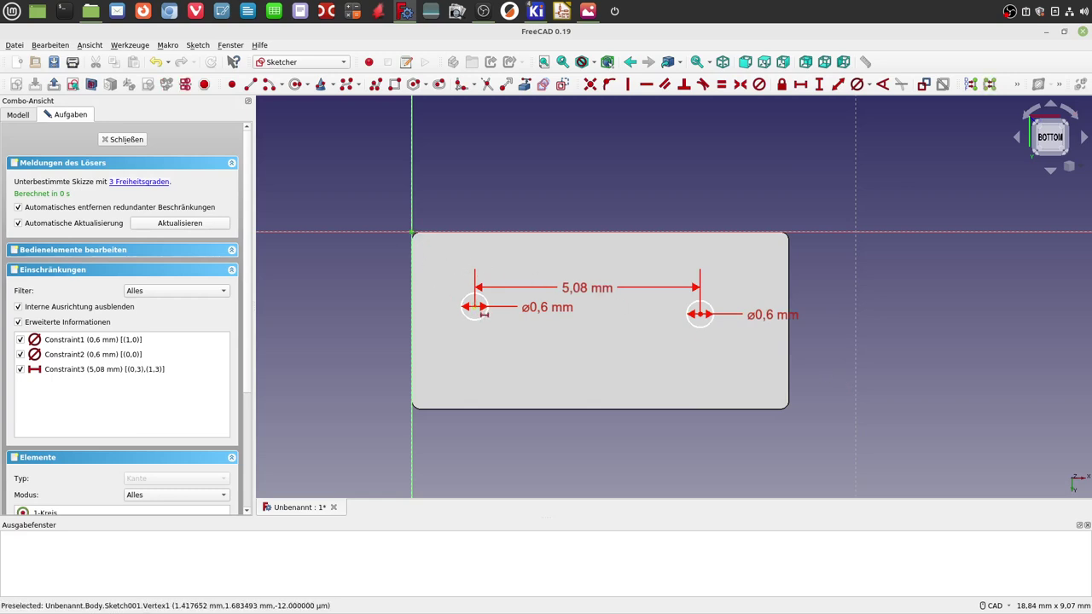
pyautogui.click(475, 307)
pyautogui.write('1,71')
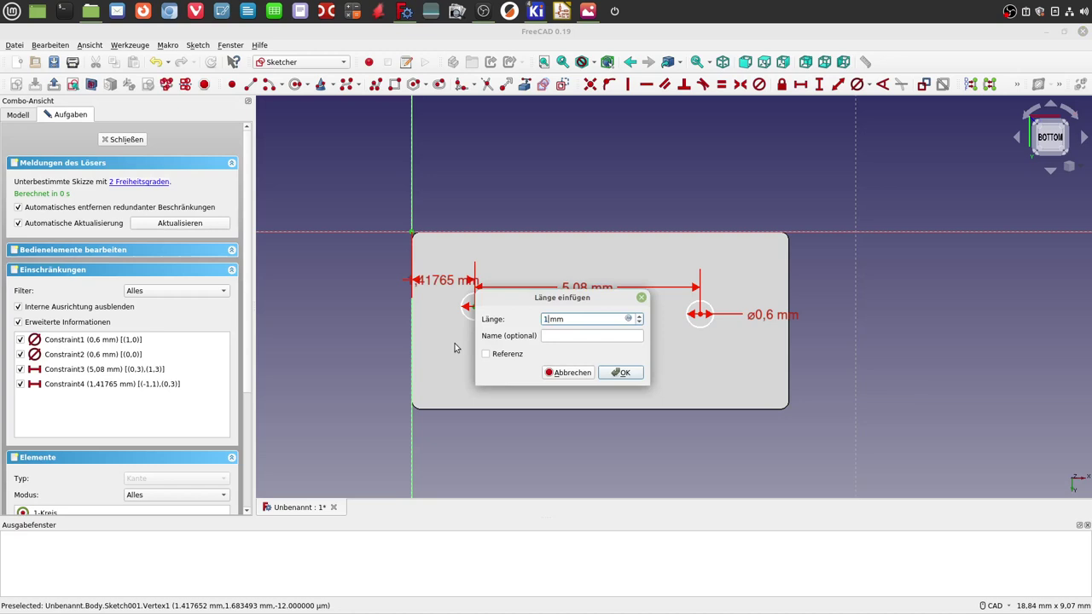
pyautogui.click(623, 373)
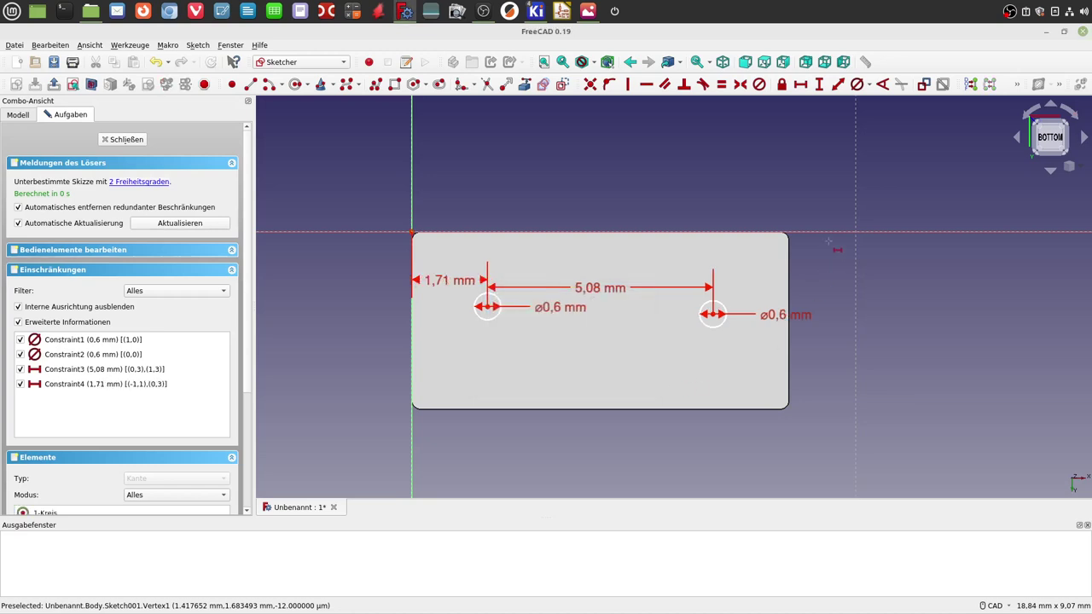
# Step: Set both circle centres 2 mm vertically from the origin and close the sketch
pyautogui.click(819, 84)
pyautogui.click(489, 309)
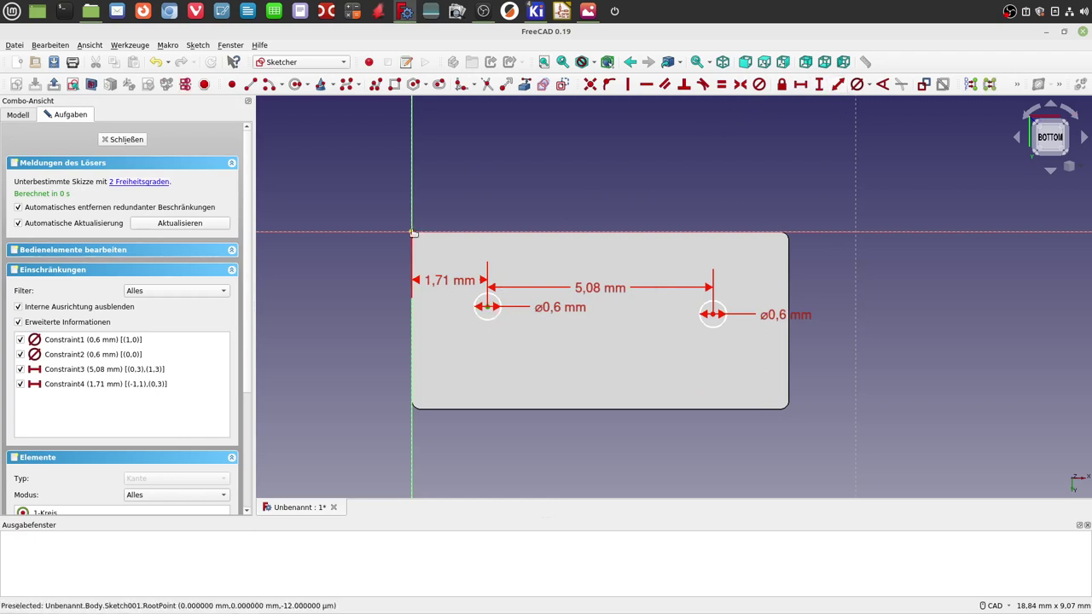
pyautogui.click(412, 232)
pyautogui.write('2')
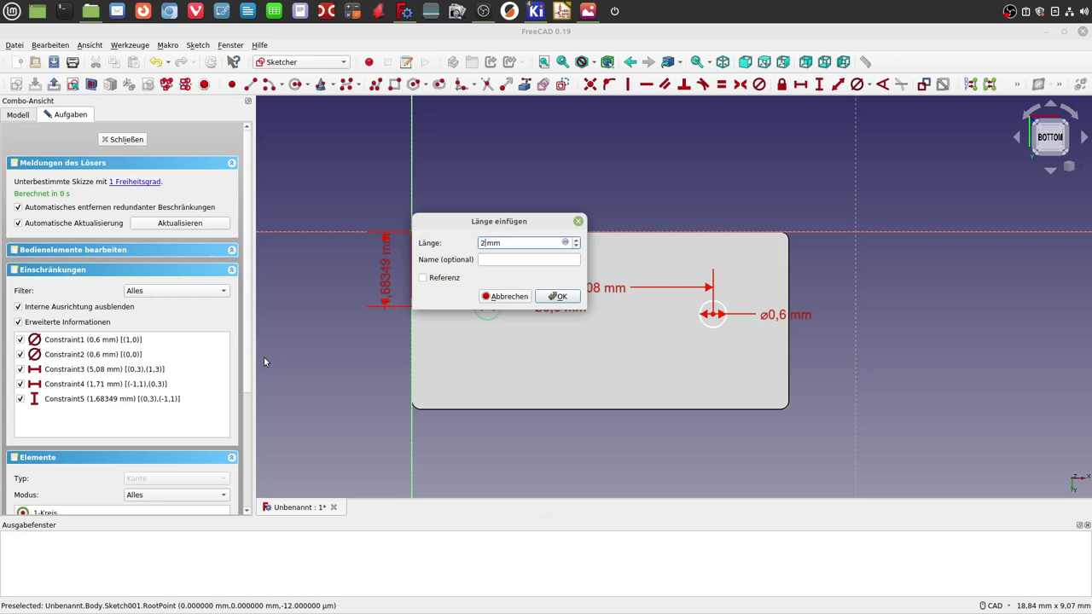
pyautogui.press('Return')
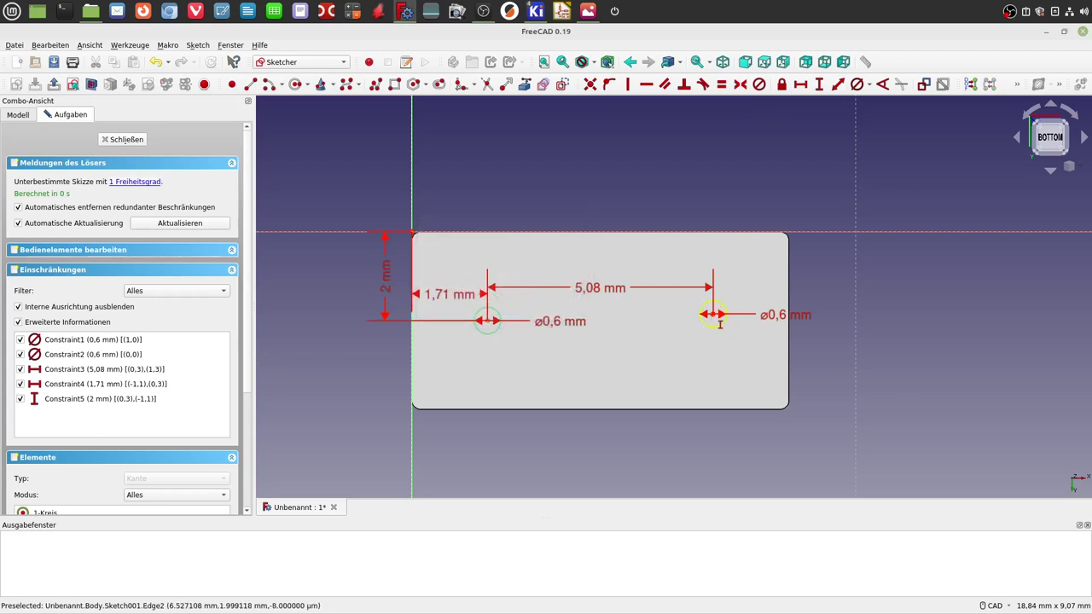
pyautogui.click(712, 314)
pyautogui.click(412, 232)
pyautogui.write('2')
pyautogui.press('Return')
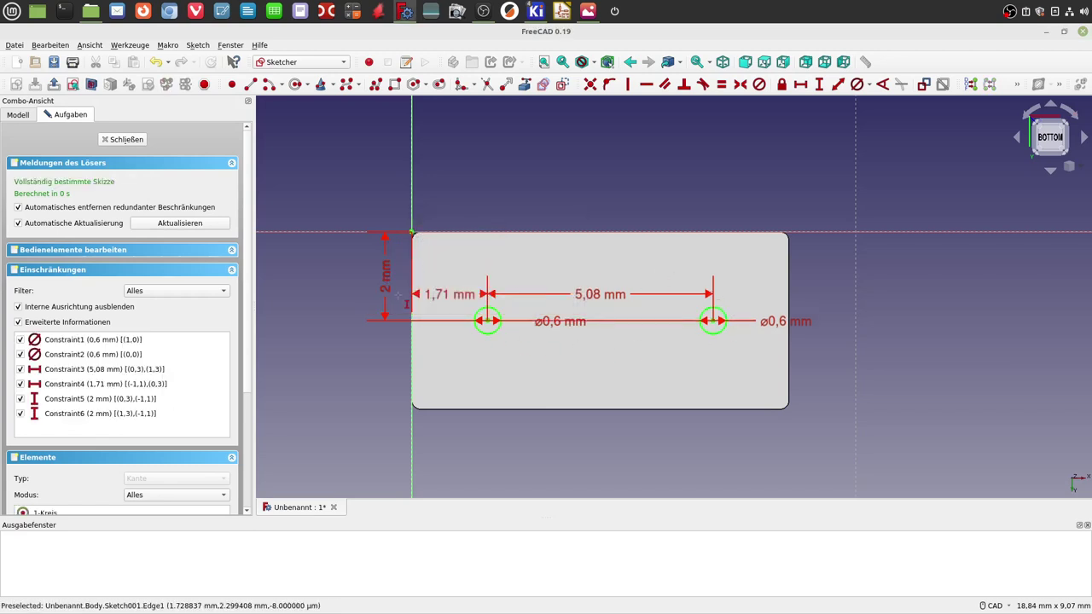
pyautogui.click(119, 141)
# Step: Pad the lead-circle sketch 3 mm into pins, then glance at the Littlefuse datasheet image
pyautogui.click(51, 162)
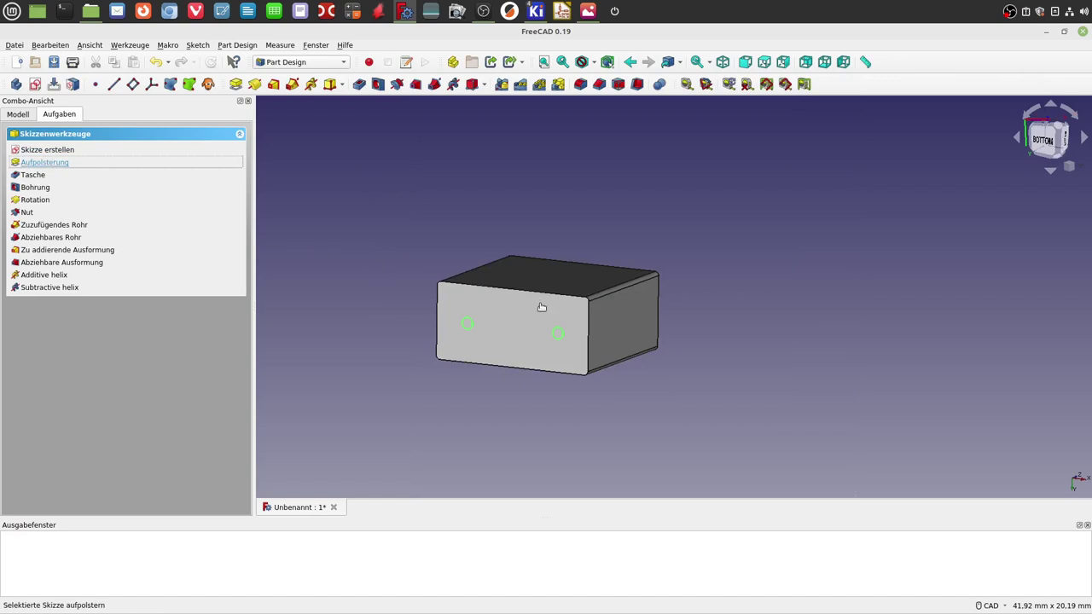
pyautogui.moveTo(524, 317); pyautogui.dragTo(512, 273, button='middle')
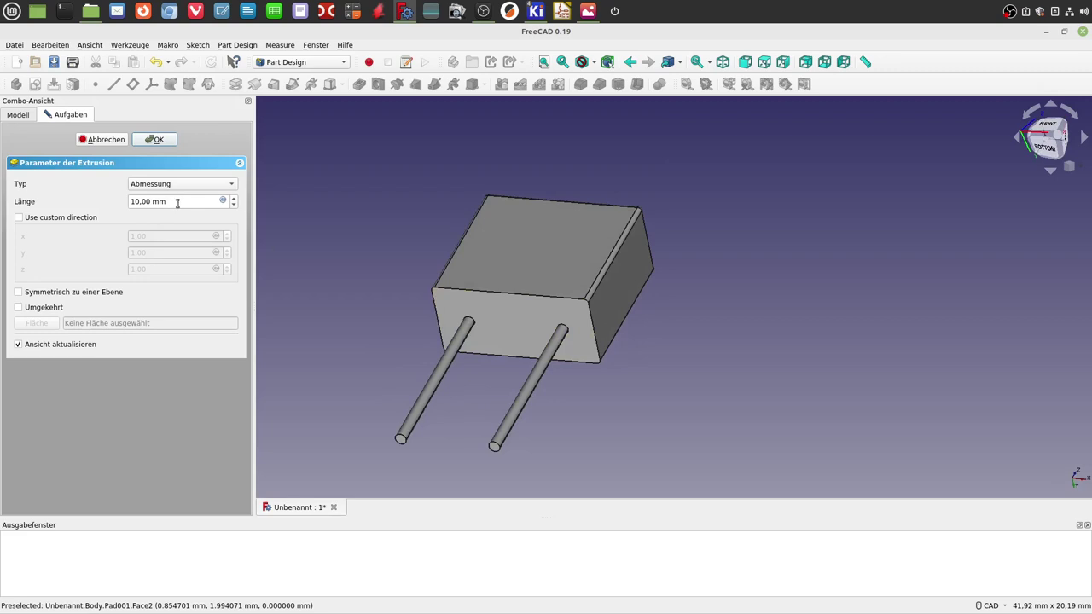
pyautogui.moveTo(178, 204); pyautogui.dragTo(94, 205)
pyautogui.write('3')
pyautogui.click(155, 139)
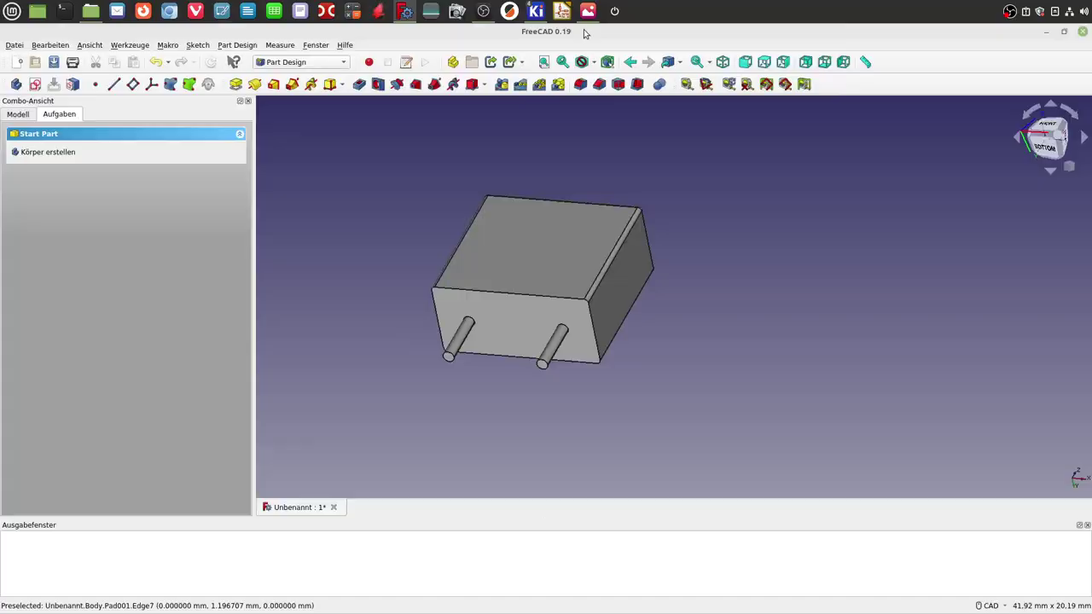
pyautogui.click(588, 10)
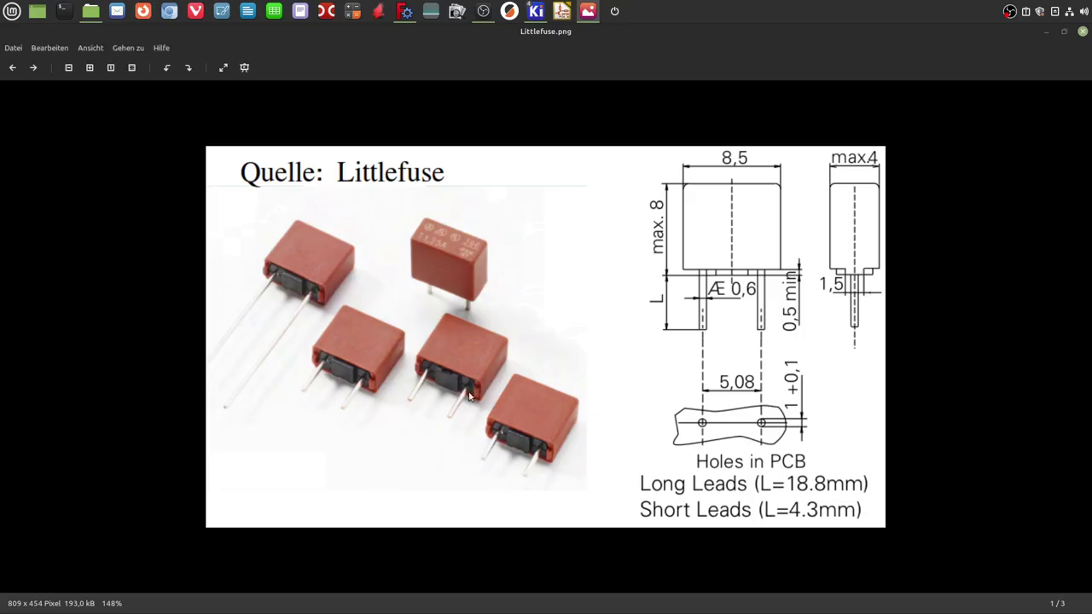
pyautogui.moveTo(404, 11)
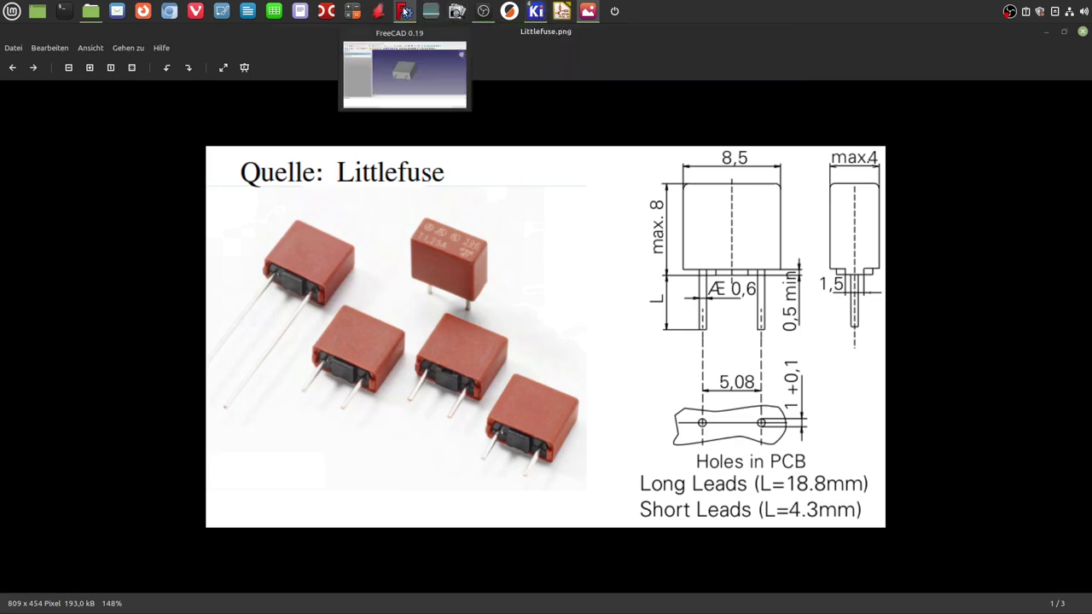
pyautogui.click(405, 11)
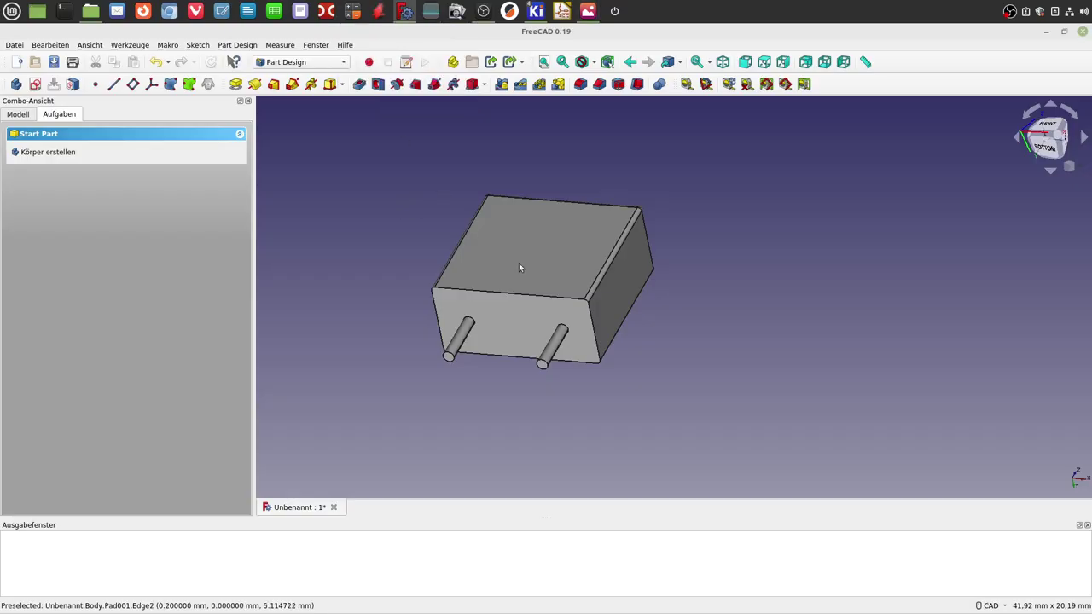
# Step: Set face colours on Pad001, making the front and top body faces dark red
pyautogui.moveTo(553, 252)
pyautogui.mouseDown(button='middle')
pyautogui.moveTo(572, 361)
pyautogui.moveTo(492, 304)
pyautogui.mouseUp(button='middle')
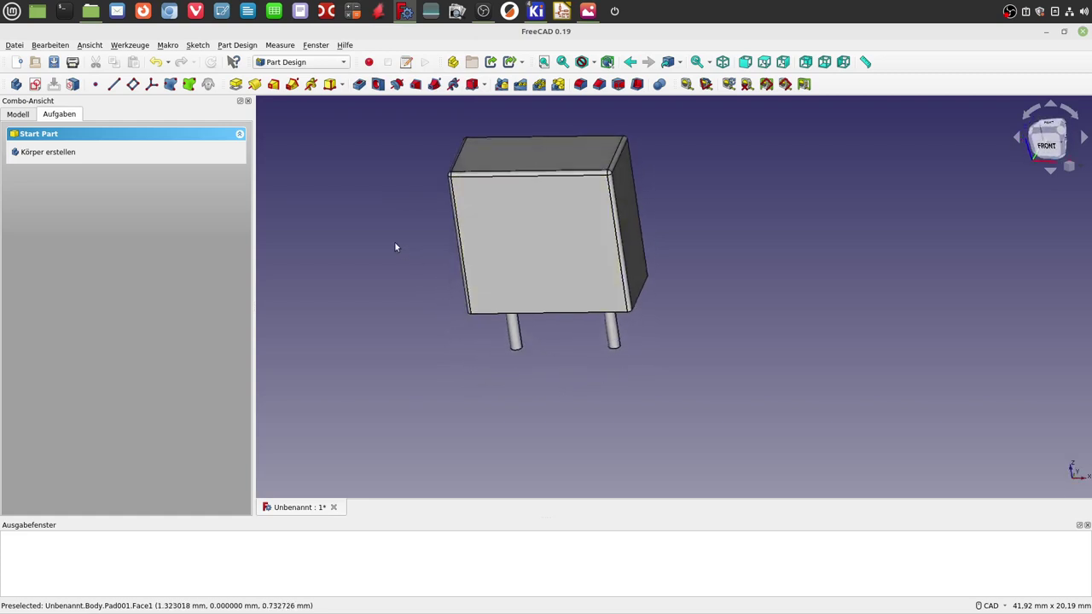
pyautogui.click(18, 114)
pyautogui.click(62, 210)
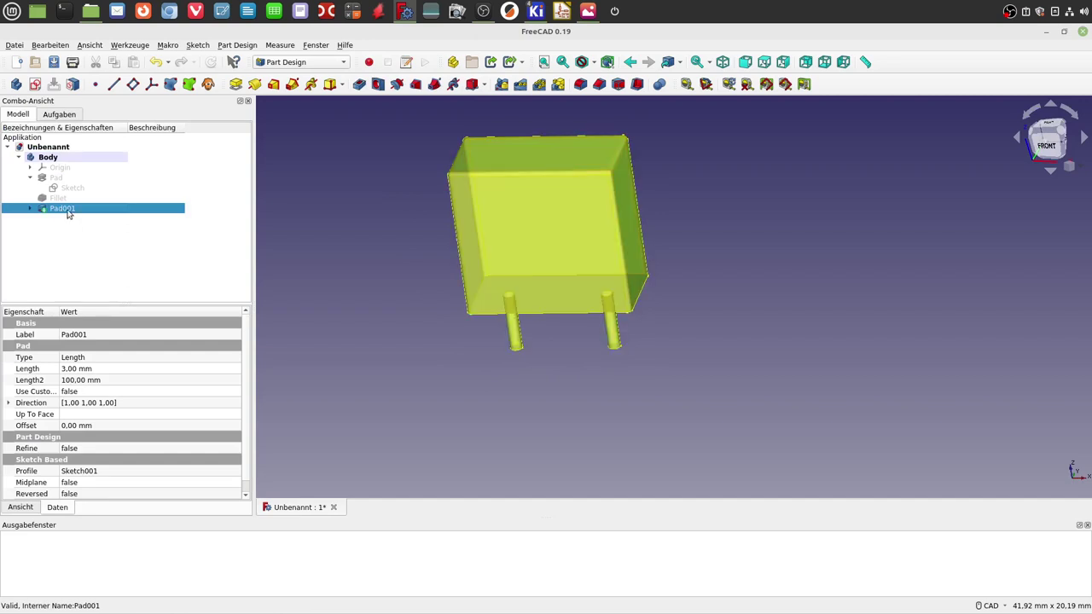
pyautogui.rightClick(69, 214)
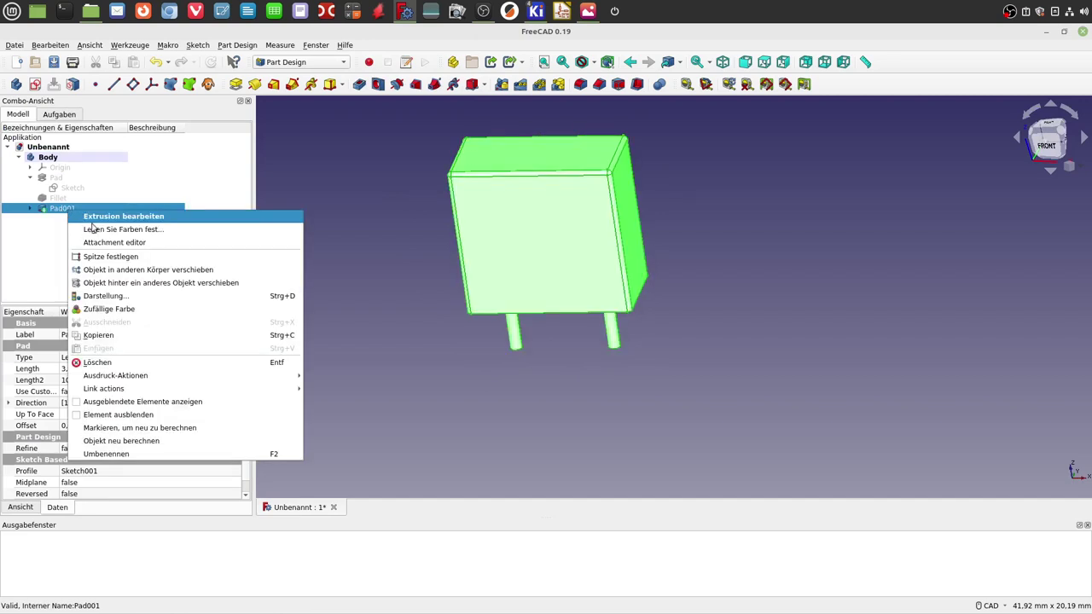
pyautogui.click(99, 230)
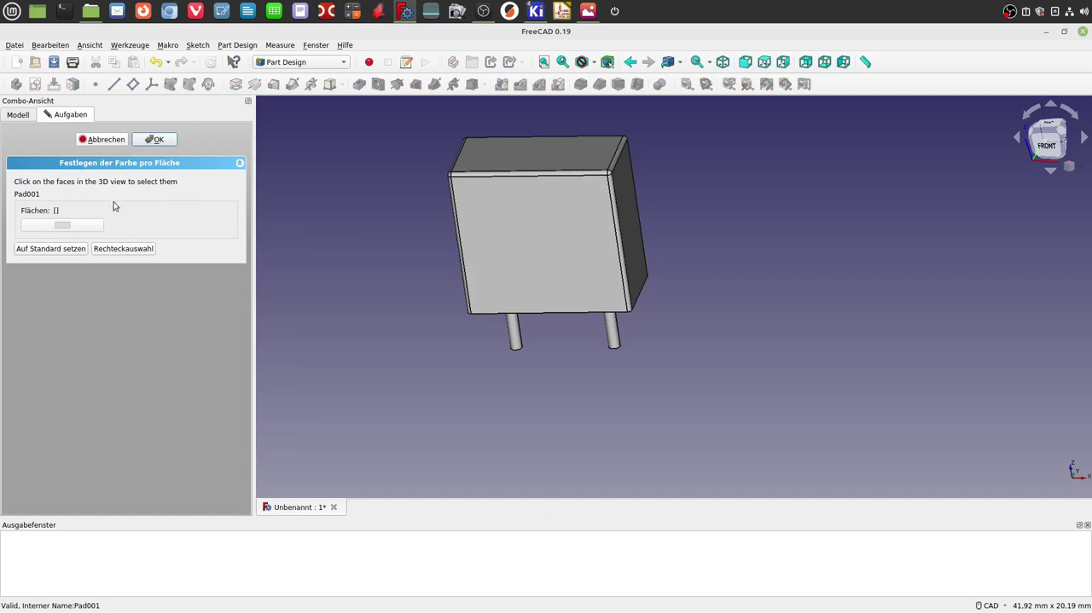
pyautogui.click(555, 229)
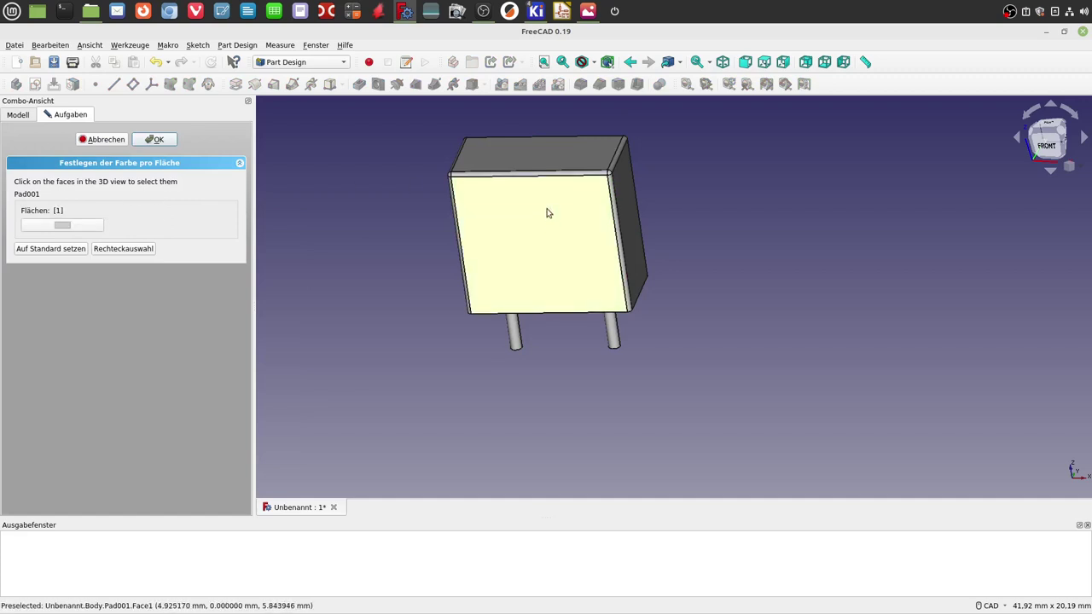
pyautogui.scroll(2, 548, 214)
pyautogui.click(517, 141)
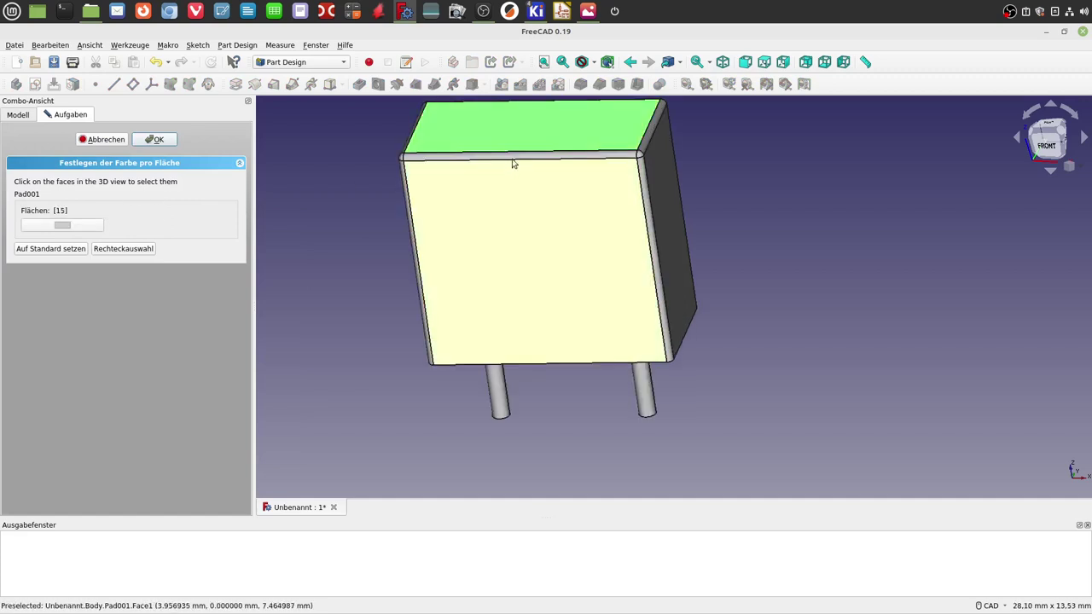
pyautogui.click(61, 227)
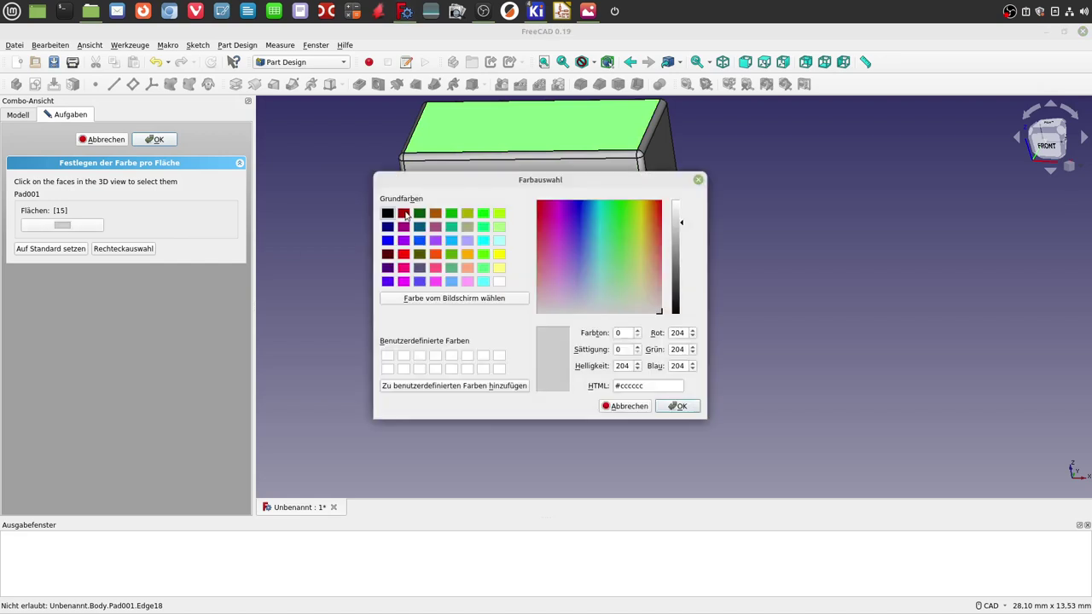
pyautogui.click(405, 213)
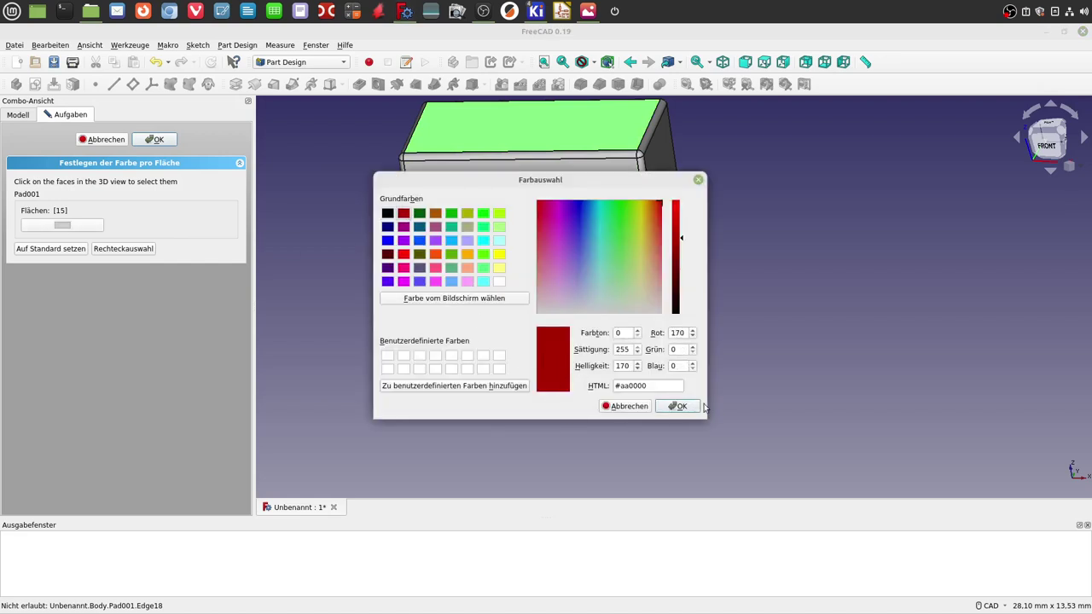
pyautogui.click(678, 406)
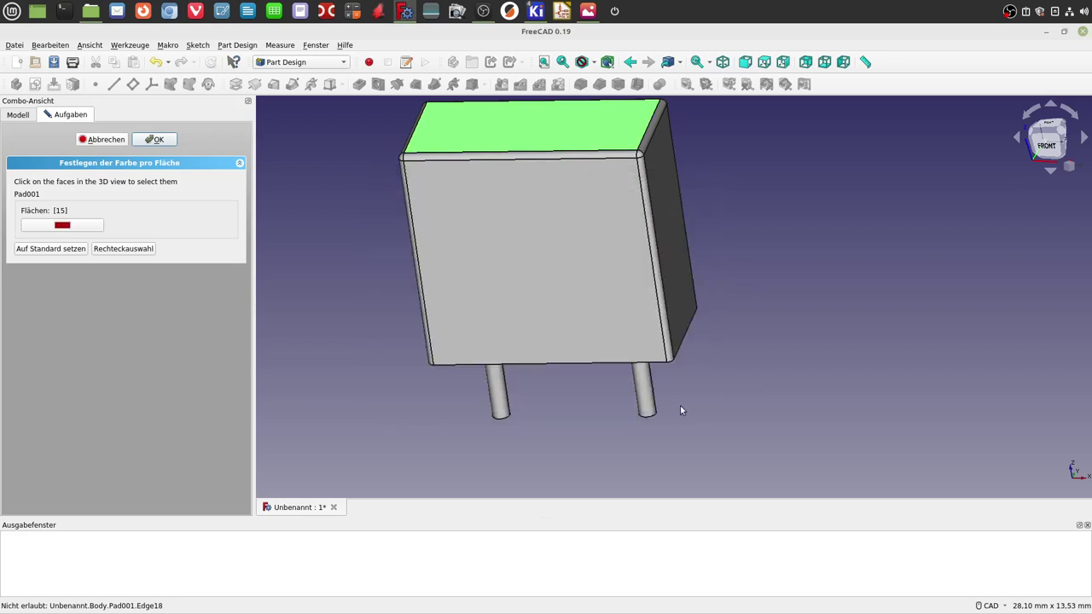
# Step: Check the top rim face colour, leave it unchanged, and finish the face colouring
pyautogui.click(493, 169)
pyautogui.click(498, 157)
pyautogui.click(68, 225)
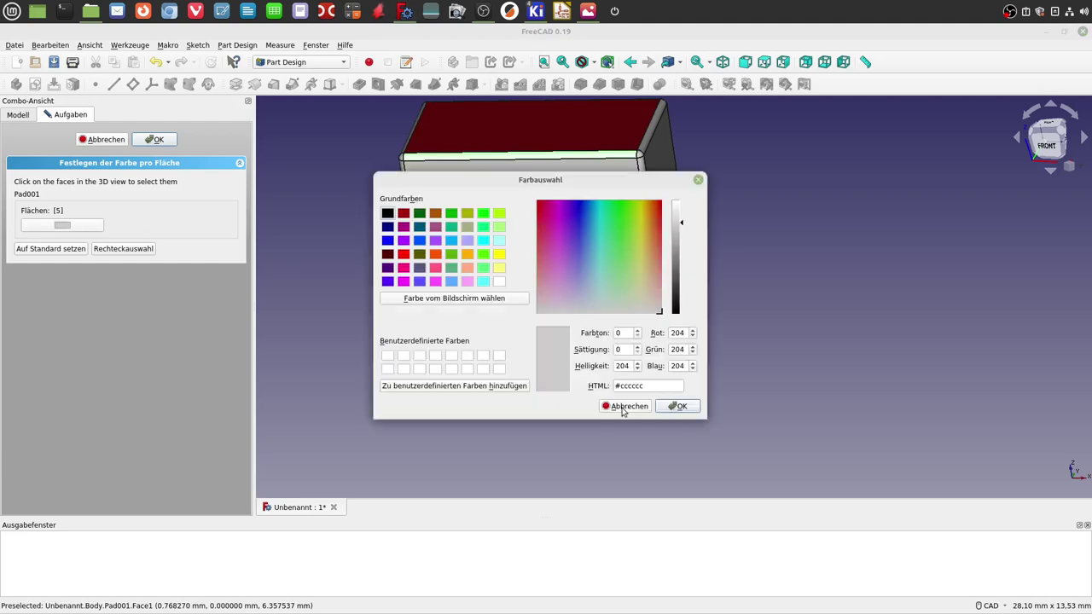
pyautogui.click(623, 407)
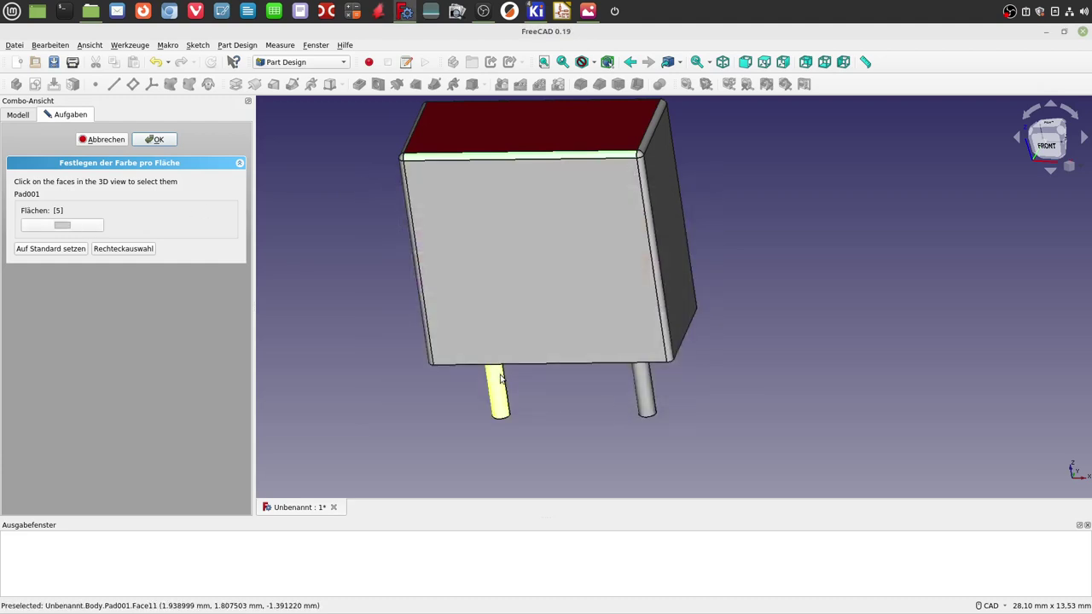
pyautogui.moveTo(501, 378); pyautogui.dragTo(386, 300, button='middle')
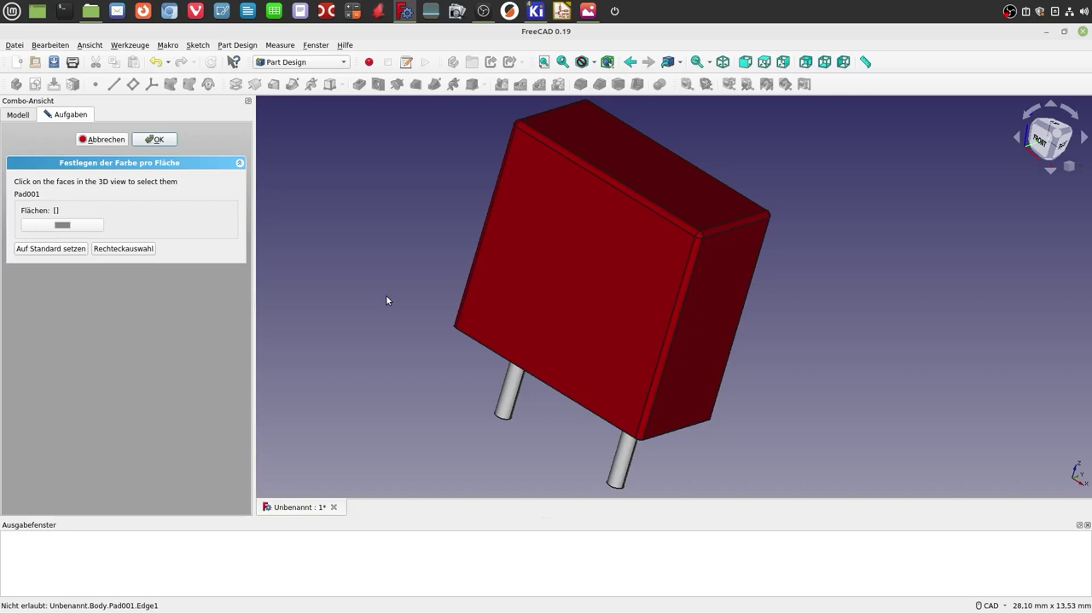
pyautogui.click(154, 139)
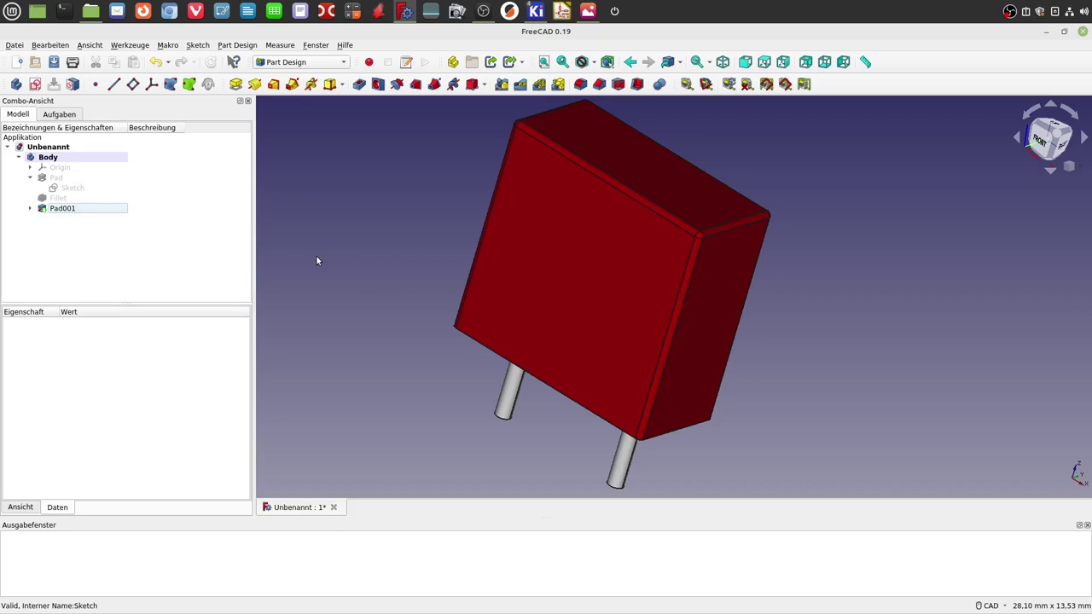
pyautogui.hotkey('ctrl', 'shift', 's')
pyautogui.write('Fuse_Littelfuse_395Series')
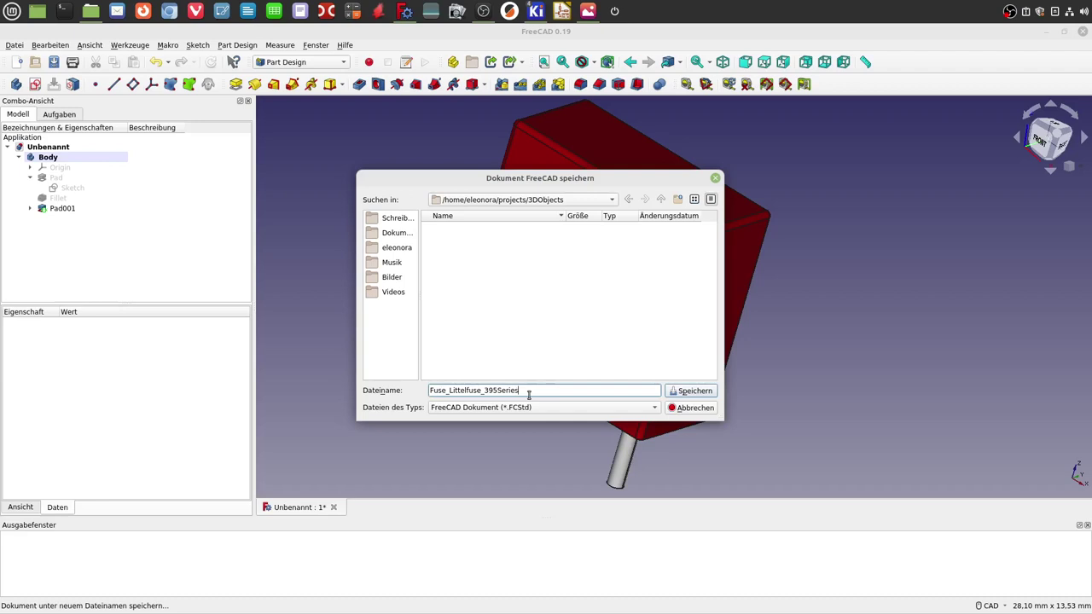
# Step: Replace the file name with Fuse_Littelfuse_395Series and save into the 3DObjects folder
pyautogui.moveTo(526, 390); pyautogui.dragTo(406, 399)
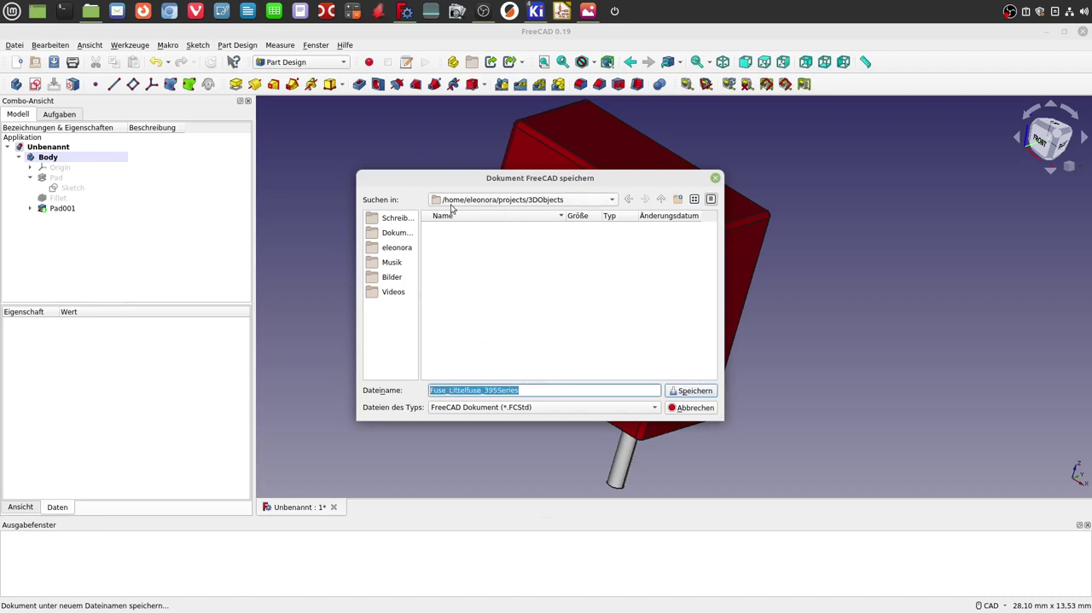
pyautogui.click(694, 392)
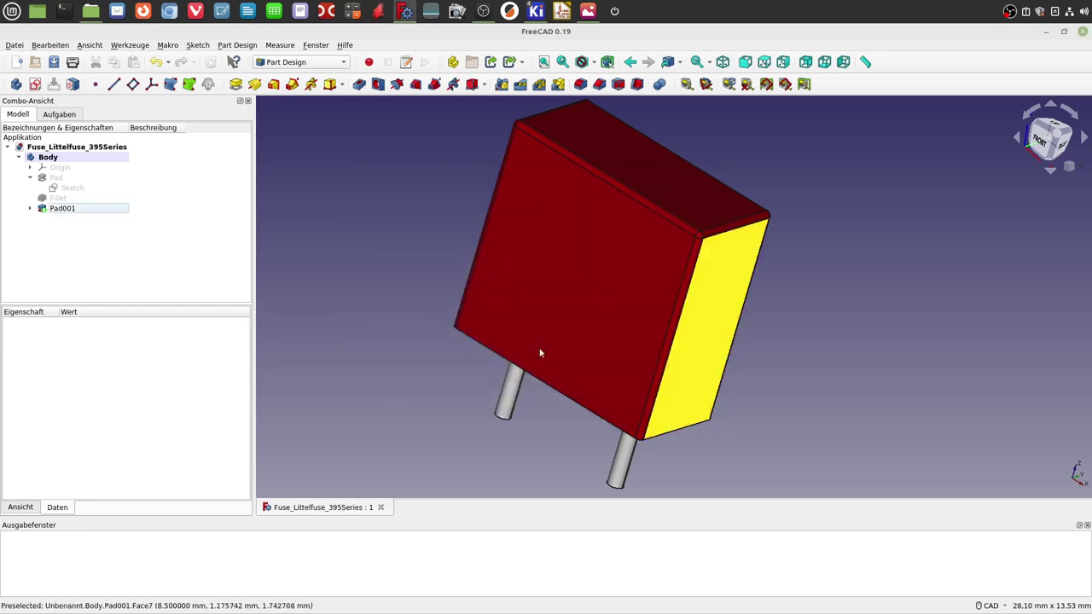
# Step: Export the Body in STEP with colors format as Fuse_Littelfuse_395Series-Body.step
pyautogui.click(53, 159)
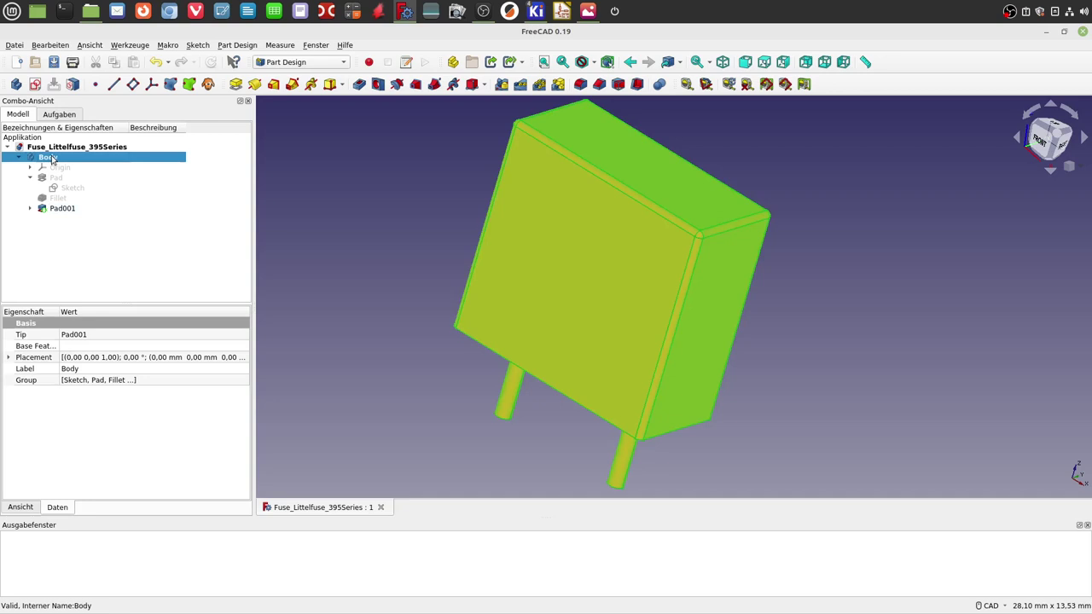
pyautogui.click(13, 45)
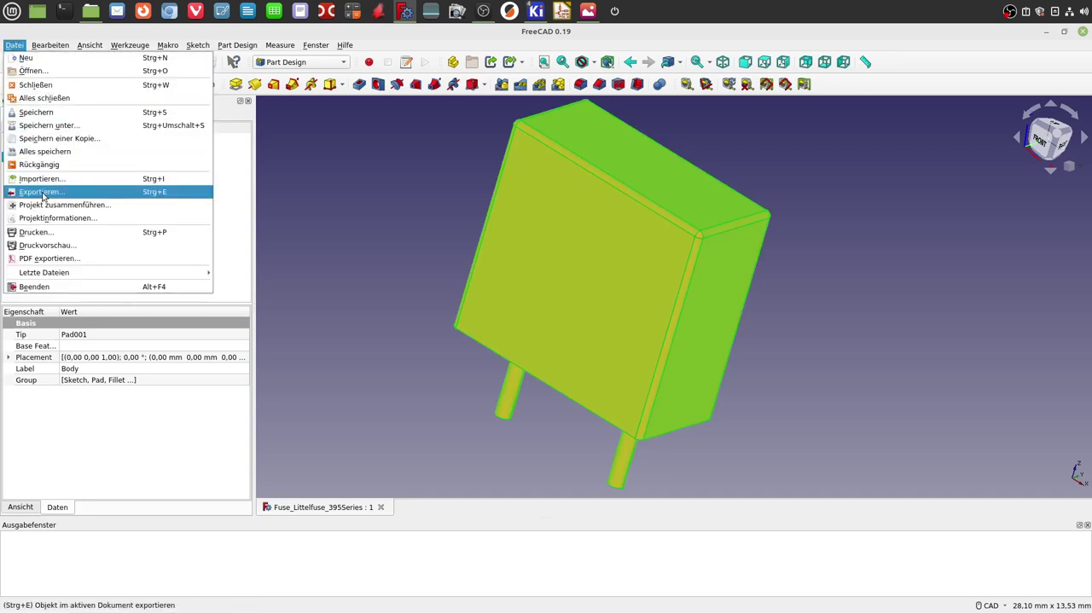
pyautogui.click(42, 196)
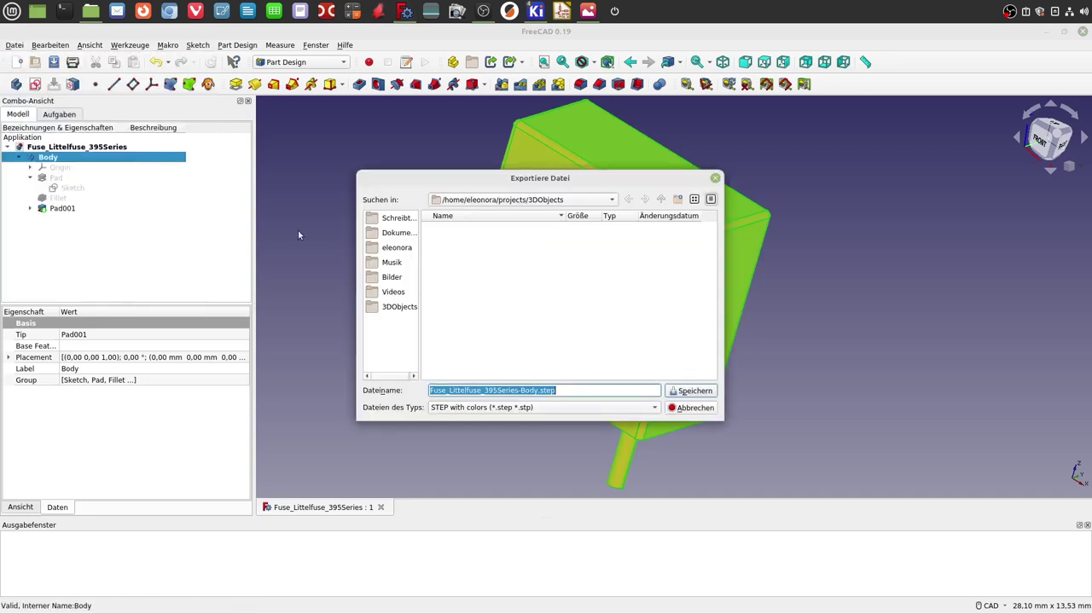
pyautogui.click(546, 409)
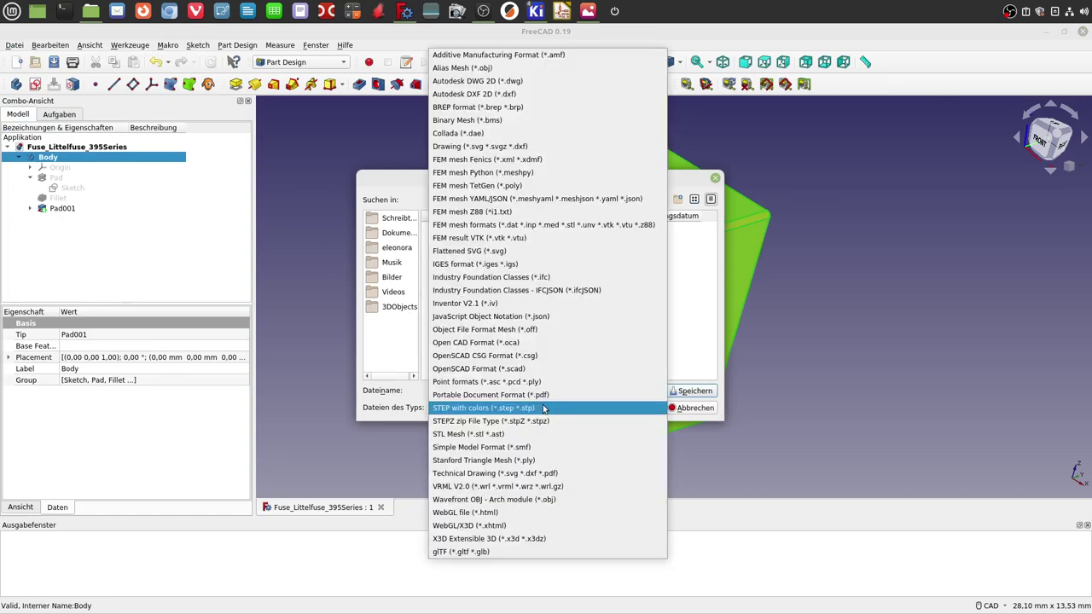
pyautogui.click(468, 409)
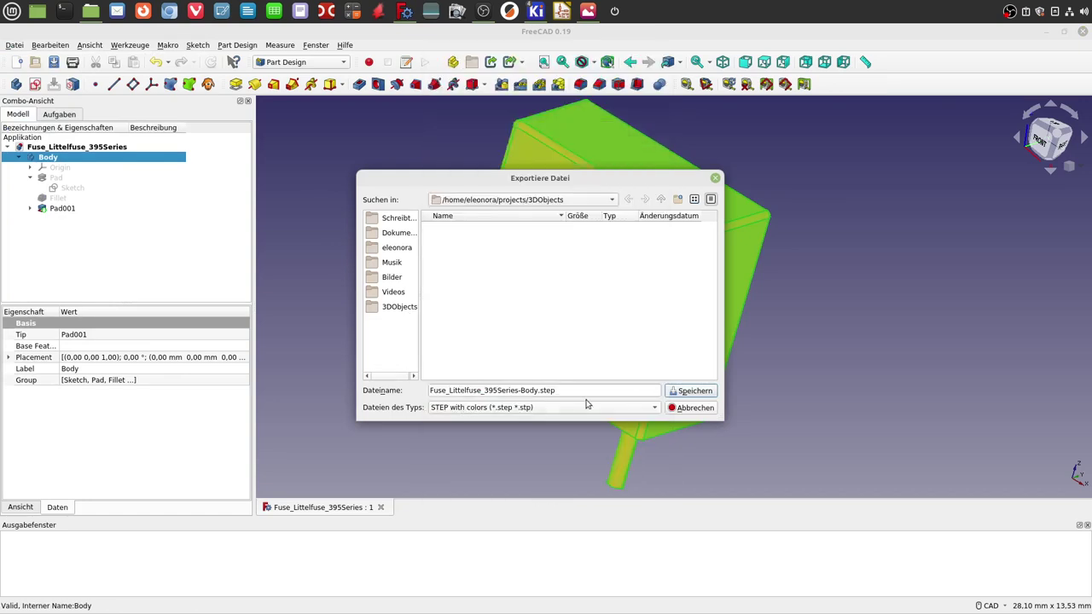
pyautogui.click(695, 392)
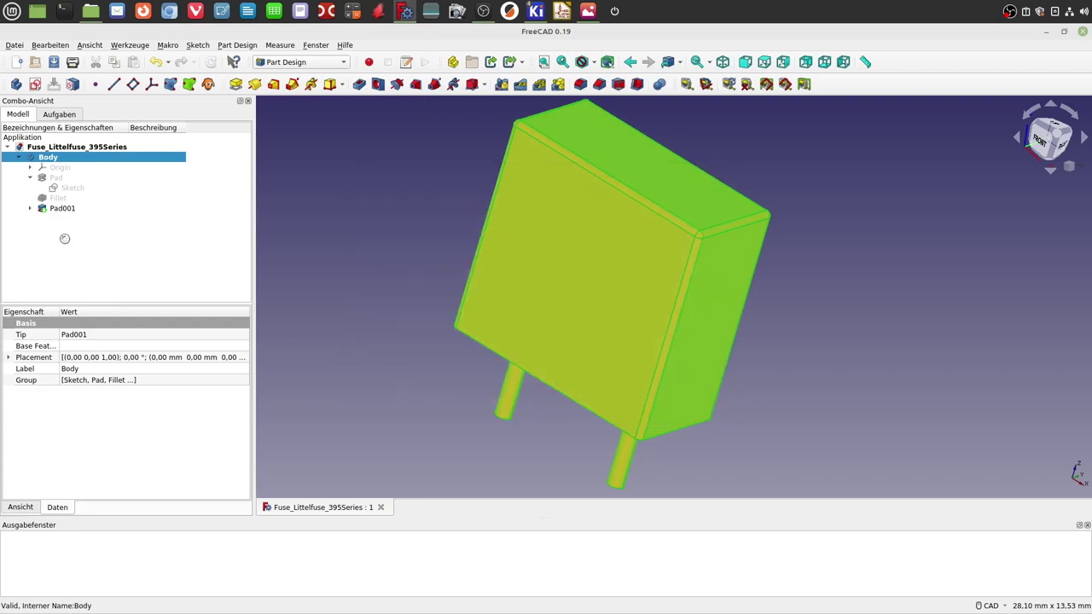
pyautogui.click(14, 45)
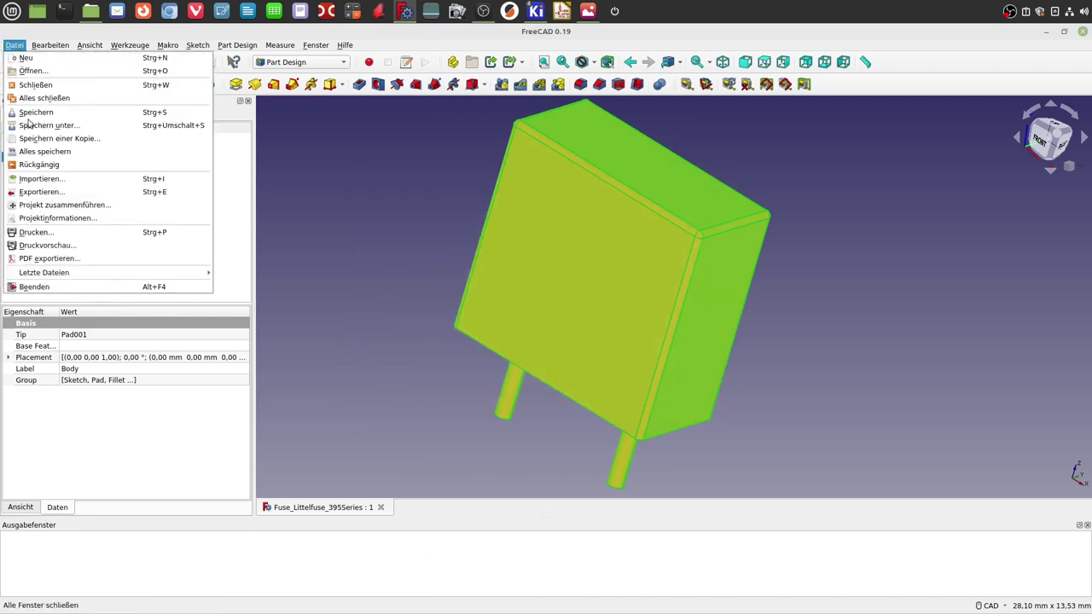
# Step: Export the body again in VRML V2.0 format as Fuse_Littelfuse_395Series-Body.wrl
pyautogui.click(38, 192)
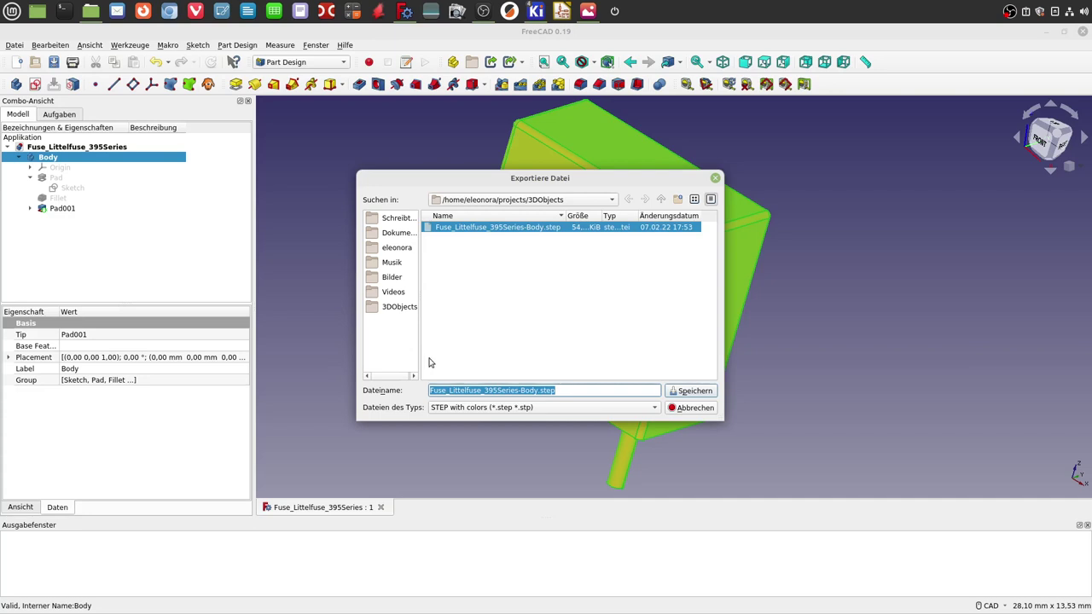
pyautogui.click(484, 410)
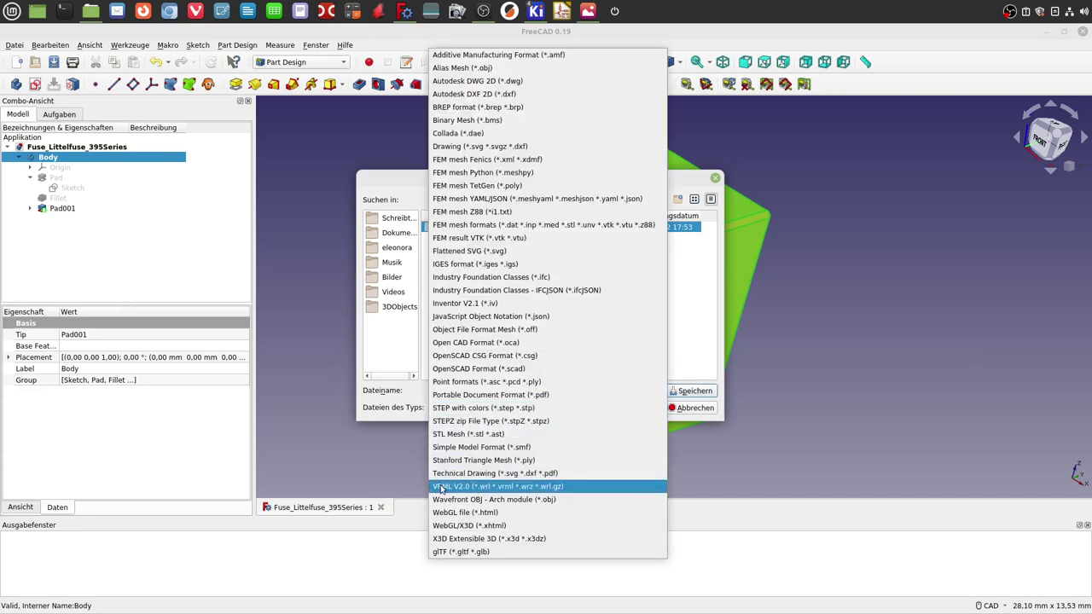
pyautogui.click(489, 488)
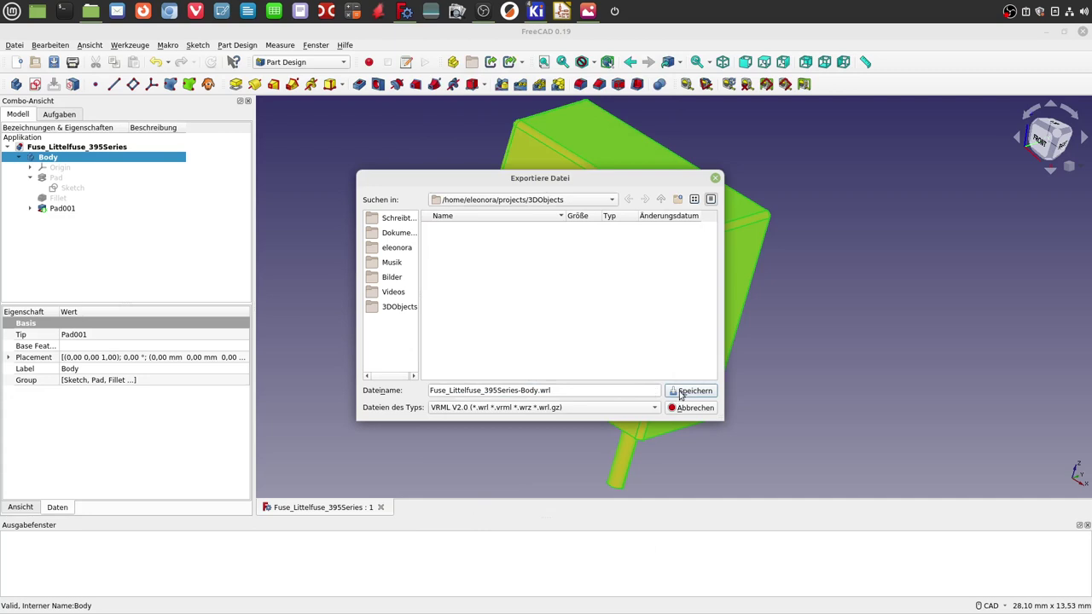
pyautogui.click(680, 393)
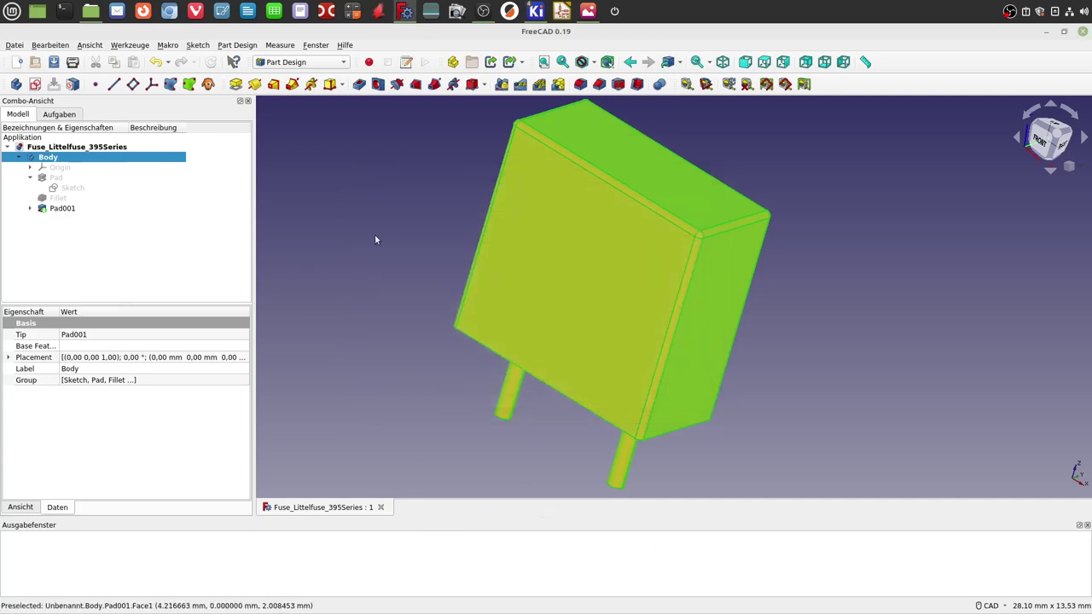
pyautogui.moveTo(90, 11)
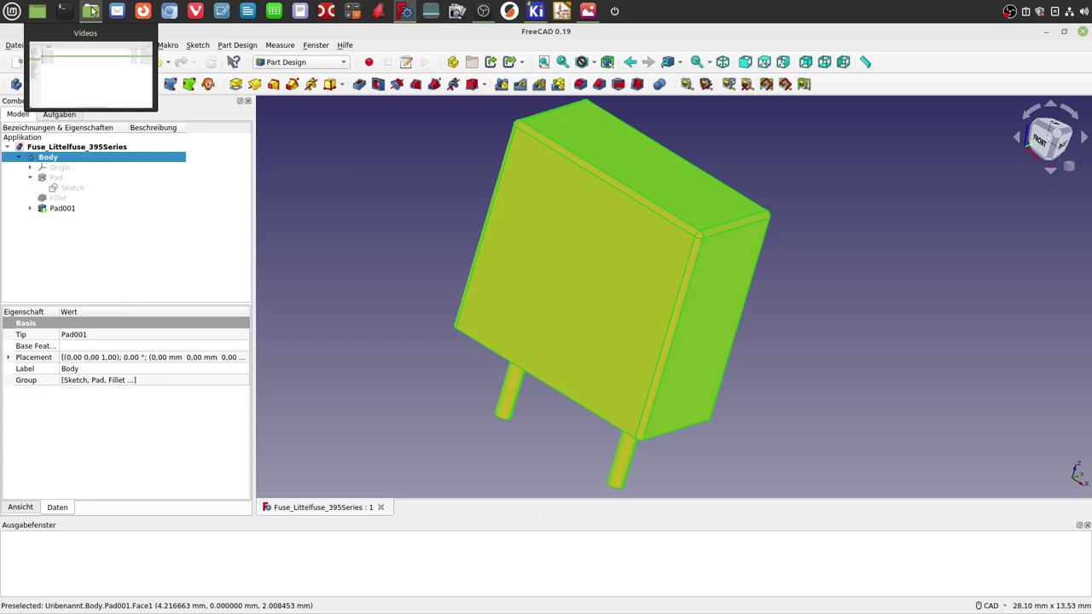
# Step: Rename the STEP file to Fuse_Littelfuse_395Series.step, removing the -Body suffix
pyautogui.click(92, 10)
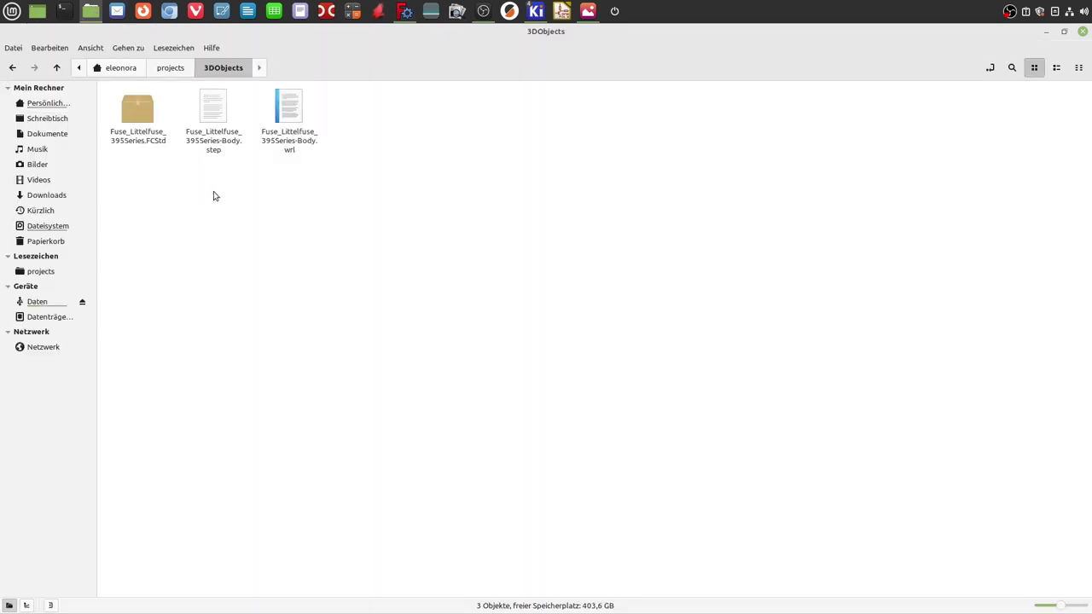
pyautogui.click(215, 145)
pyautogui.click(217, 145)
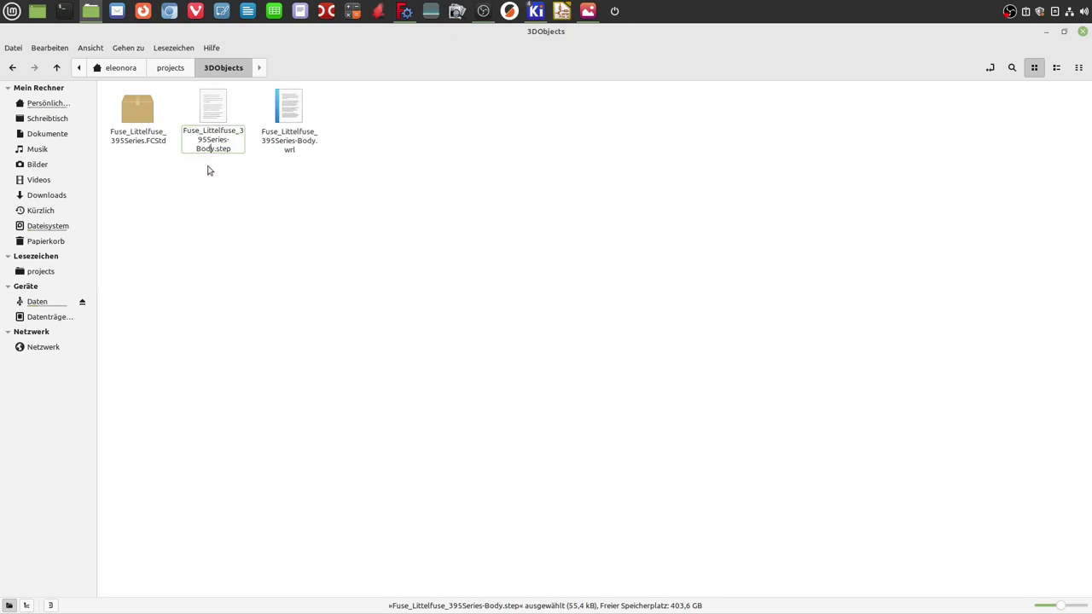
pyautogui.press('BackSpace')
pyautogui.press('BackSpace')
pyautogui.press('BackSpace')
pyautogui.press('BackSpace')
pyautogui.press('BackSpace')
pyautogui.press('Return')
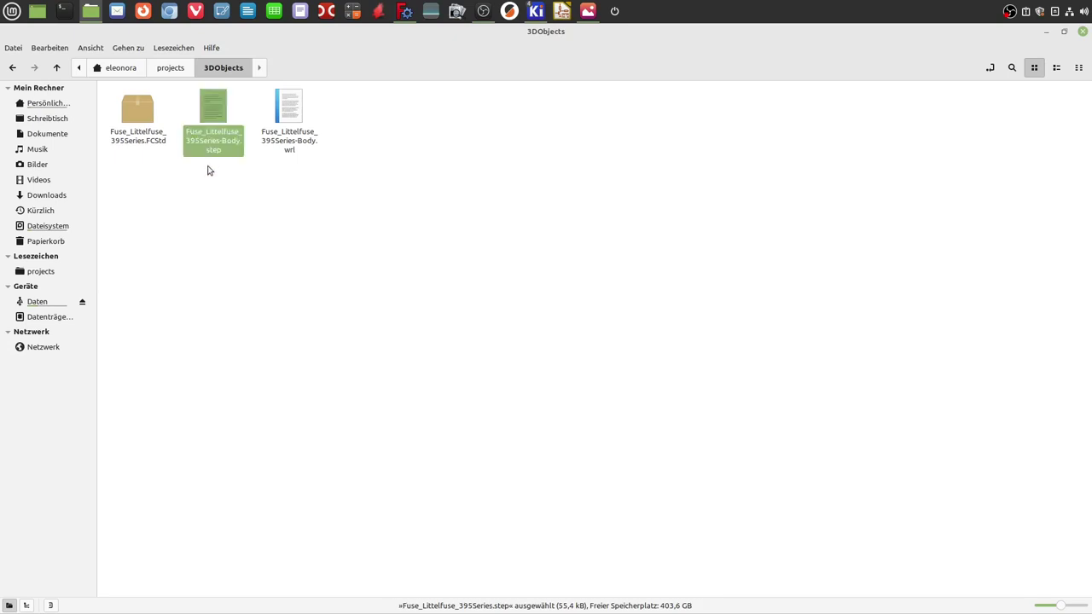
# Step: Rename the WRL file to Fuse_Littelfuse_395Series.wrl, removing the -Body suffix
pyautogui.click(302, 144)
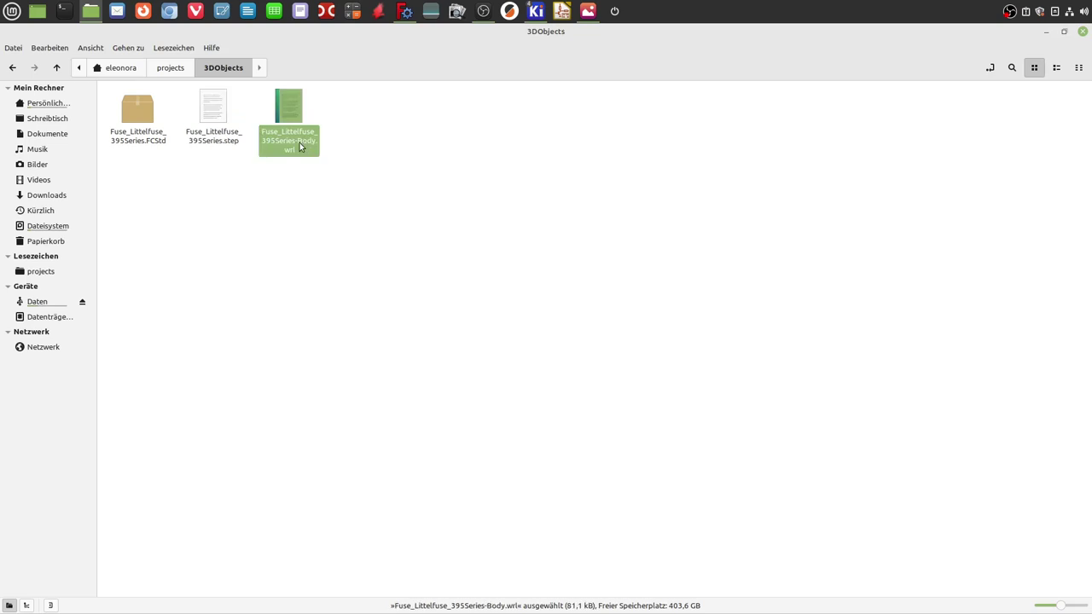
pyautogui.click(301, 144)
pyautogui.click(309, 139)
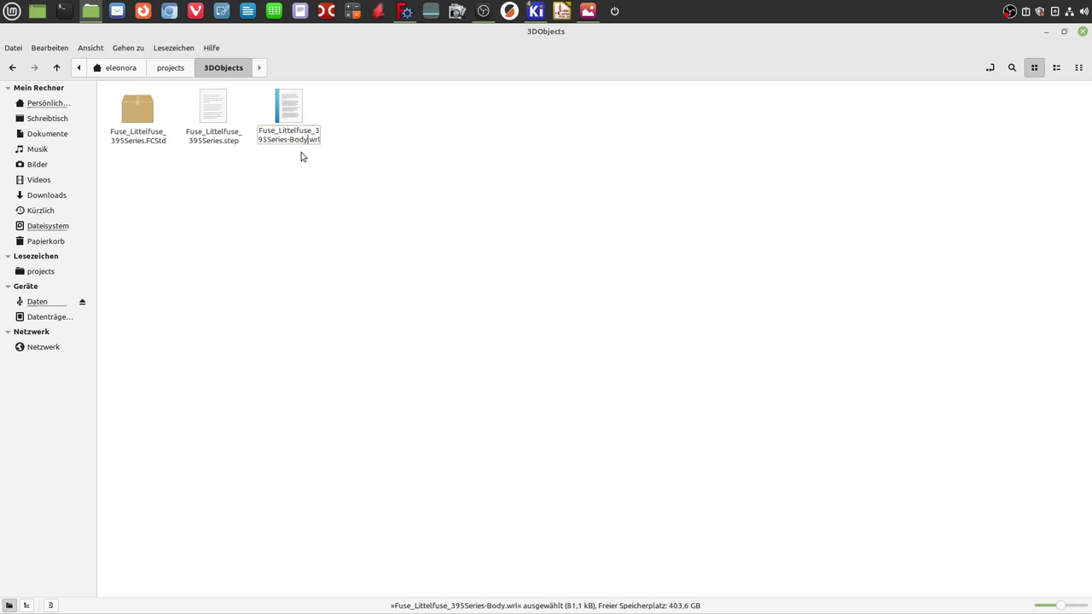
pyautogui.press('BackSpace')
pyautogui.press('BackSpace')
pyautogui.press('BackSpace')
pyautogui.press('BackSpace')
pyautogui.press('BackSpace')
pyautogui.press('Return')
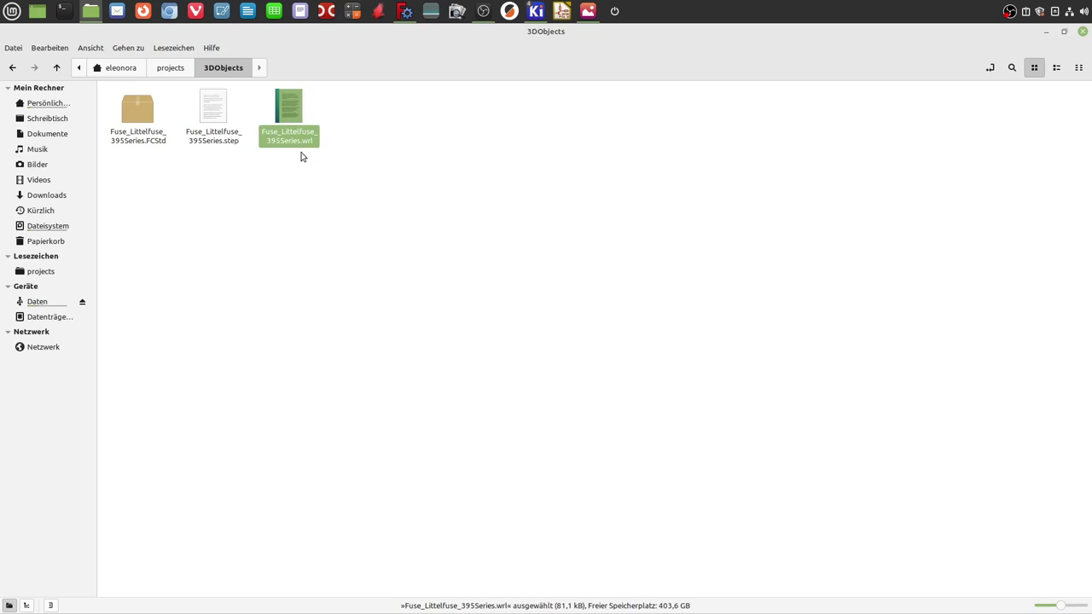
pyautogui.hotkey('alt', 'Tab')
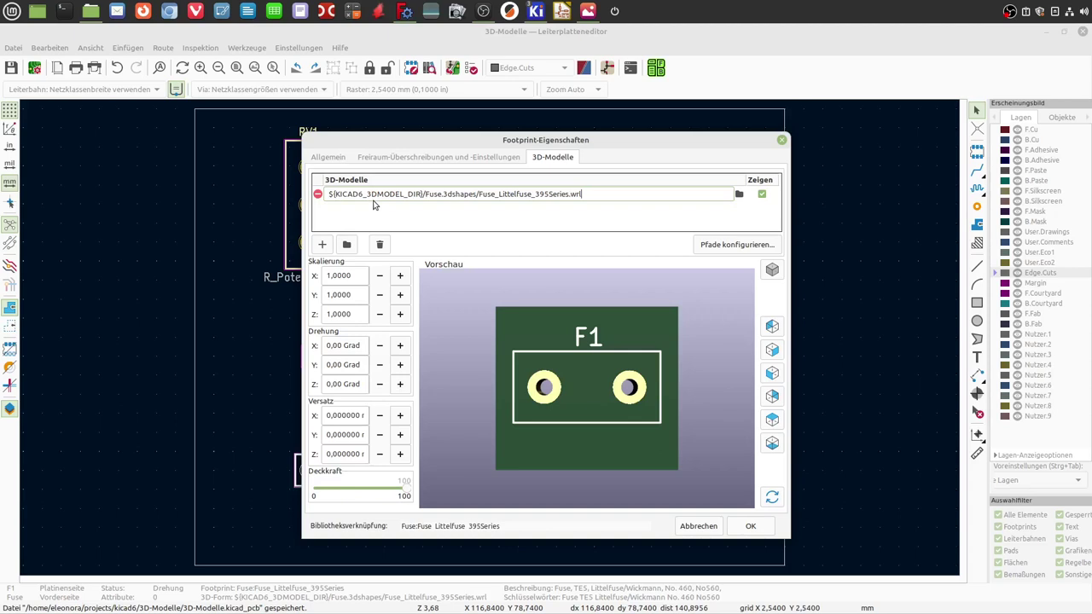
# Step: Select the ${KICAD6_3DMODEL_DIR} variable portion of the fuse's 3D model path
pyautogui.moveTo(422, 195); pyautogui.dragTo(337, 196)
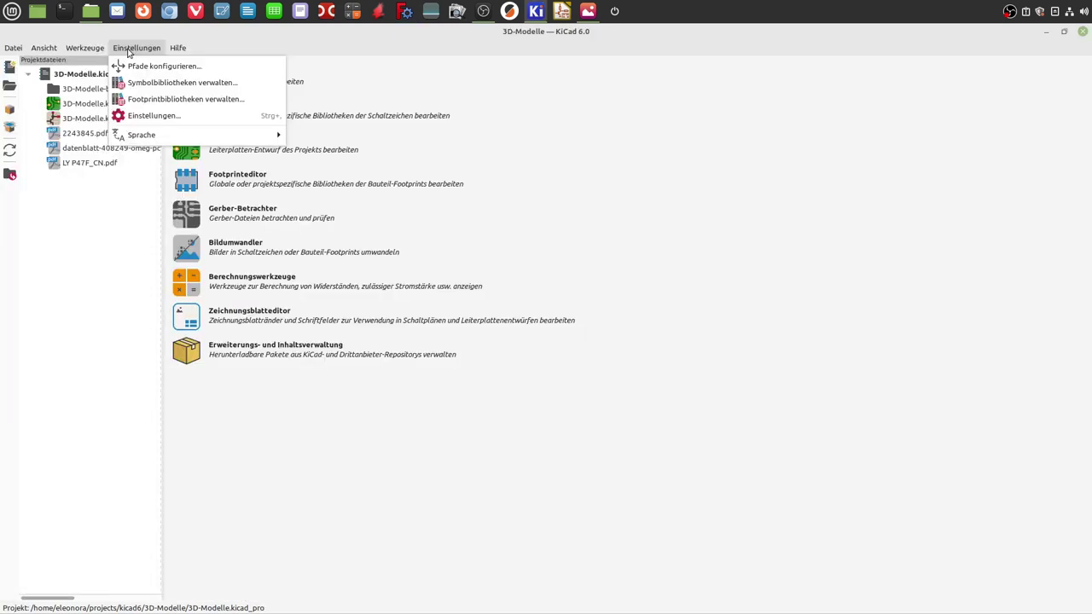
pyautogui.click(140, 67)
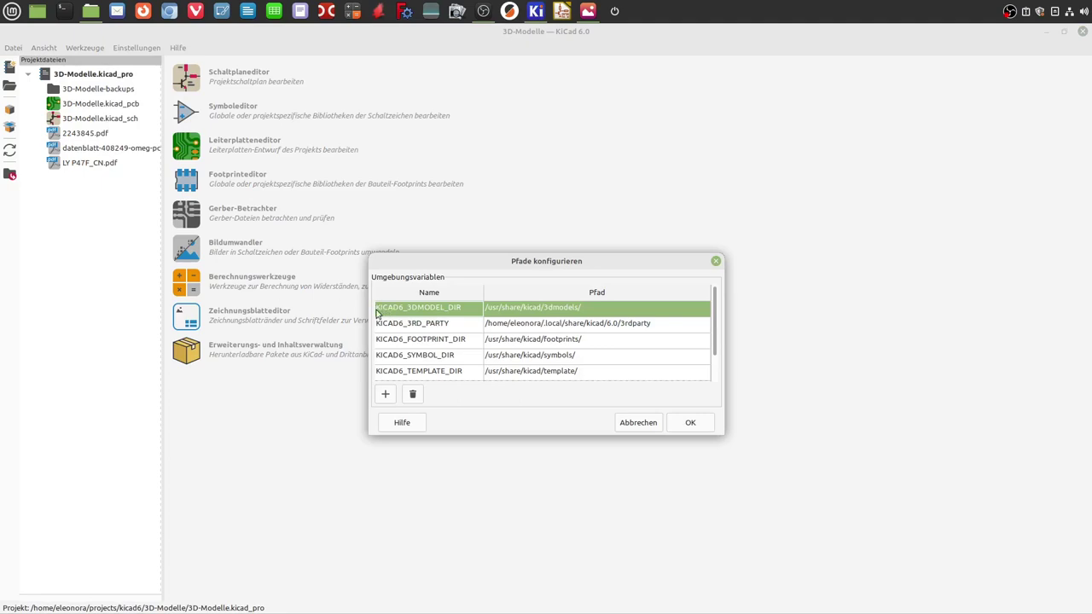
pyautogui.click(500, 313)
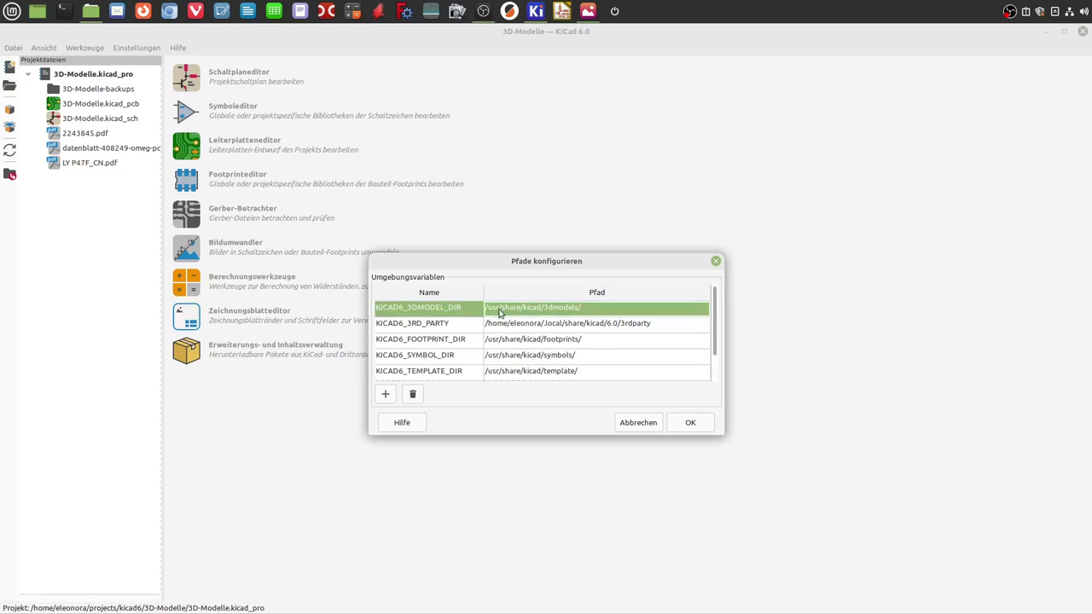
pyautogui.click(500, 313)
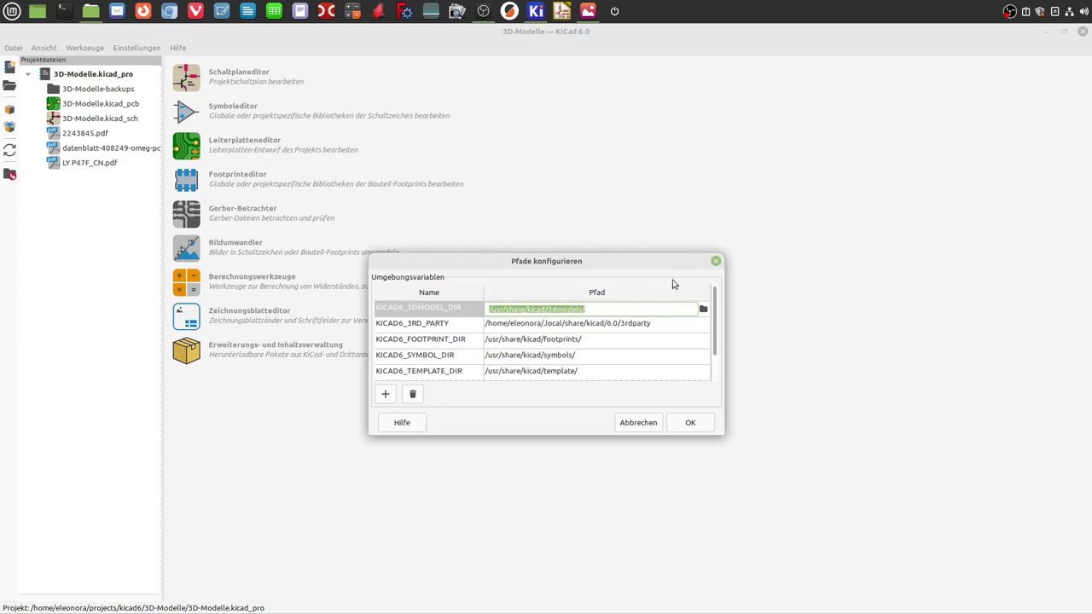
pyautogui.click(691, 424)
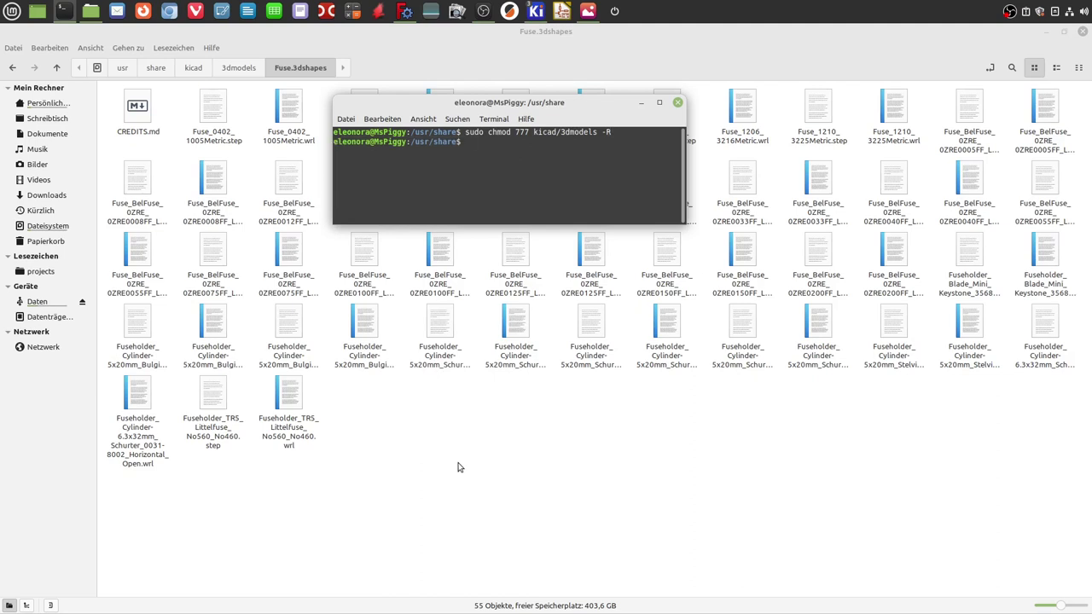
# Step: Paste both fuse model files into Fuse.3dshapes and return to the PCB Editor
pyautogui.rightClick(402, 475)
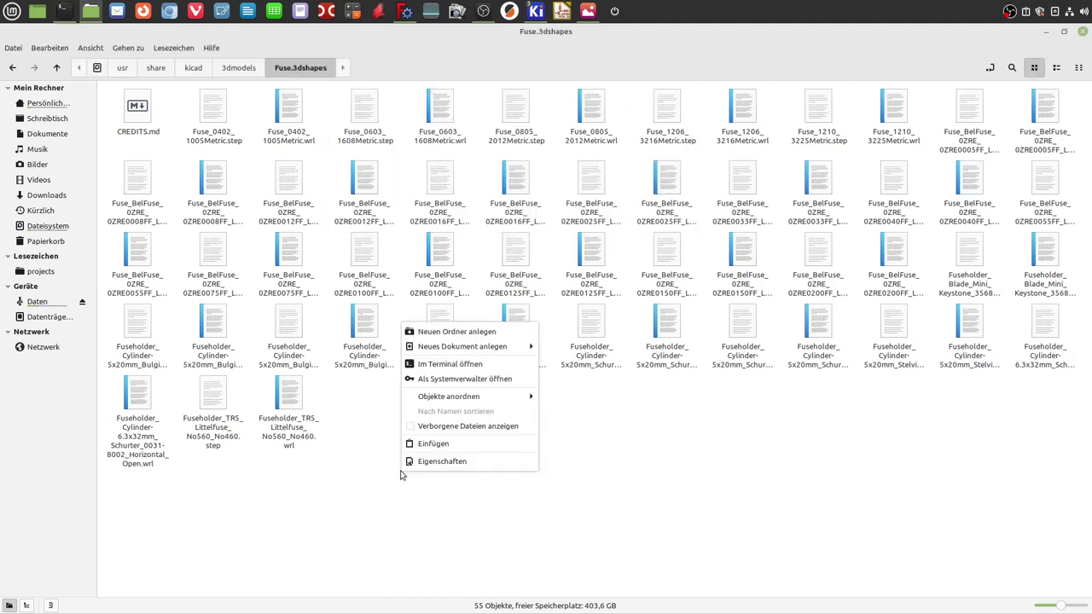
pyautogui.click(432, 444)
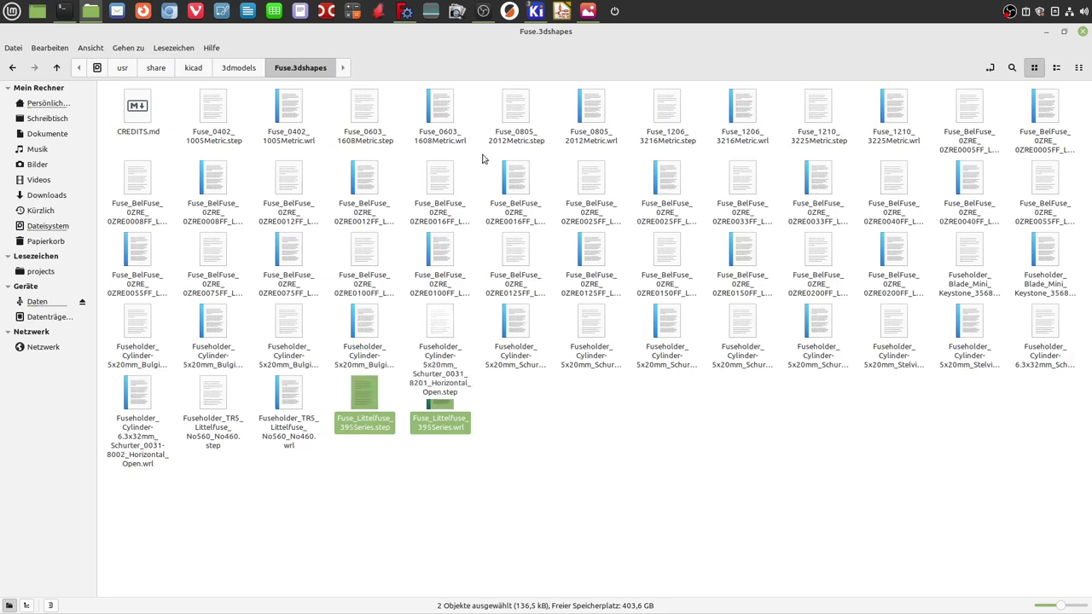
pyautogui.moveTo(536, 10)
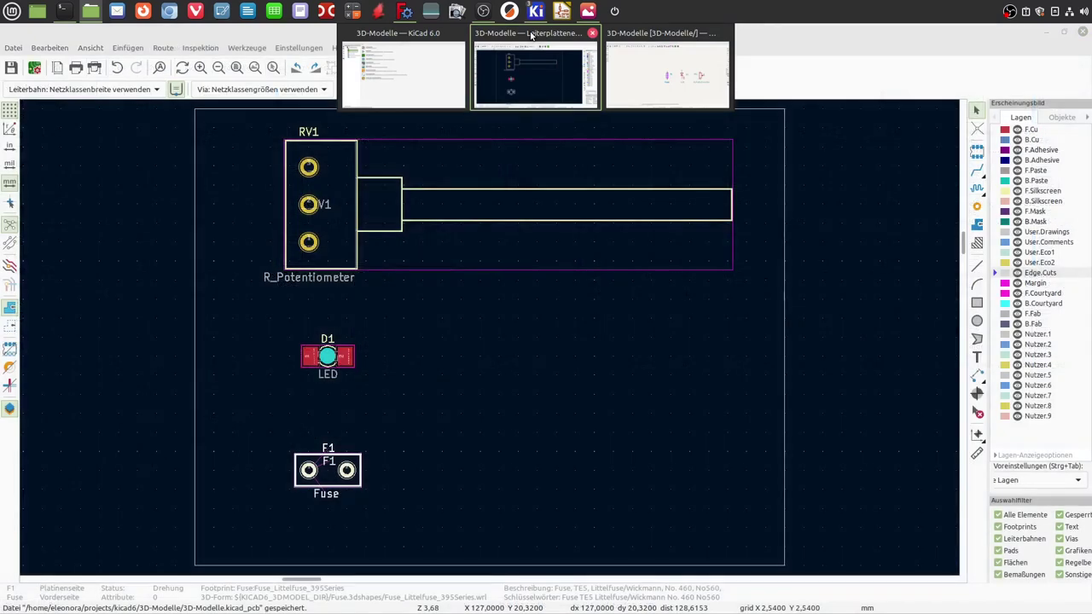
pyautogui.click(531, 35)
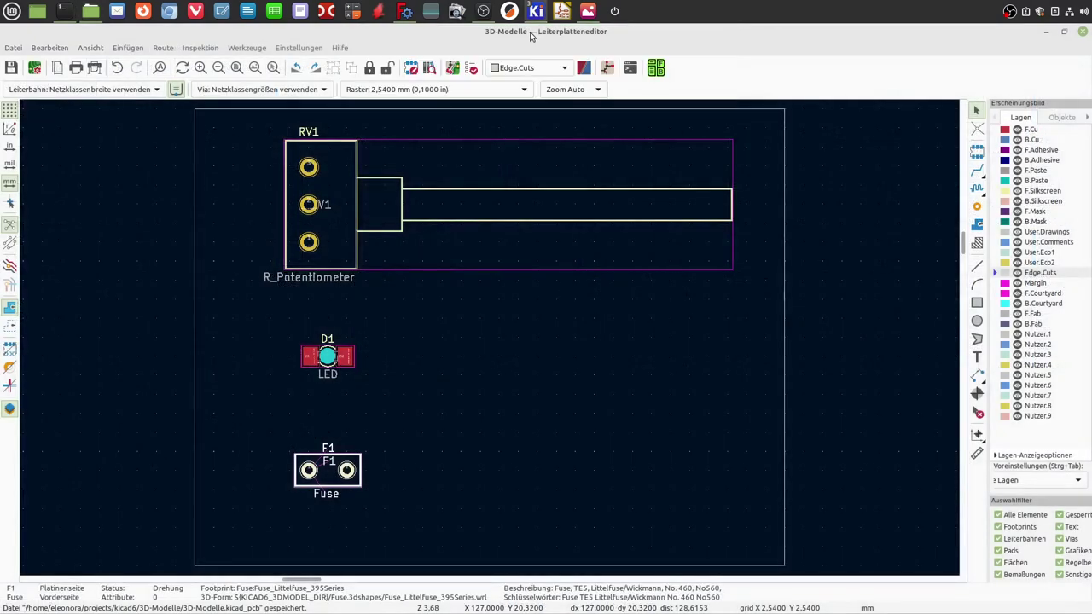
# Step: Open footprint F1's properties and set the 3D model's X scale to 0,4
pyautogui.doubleClick(327, 477)
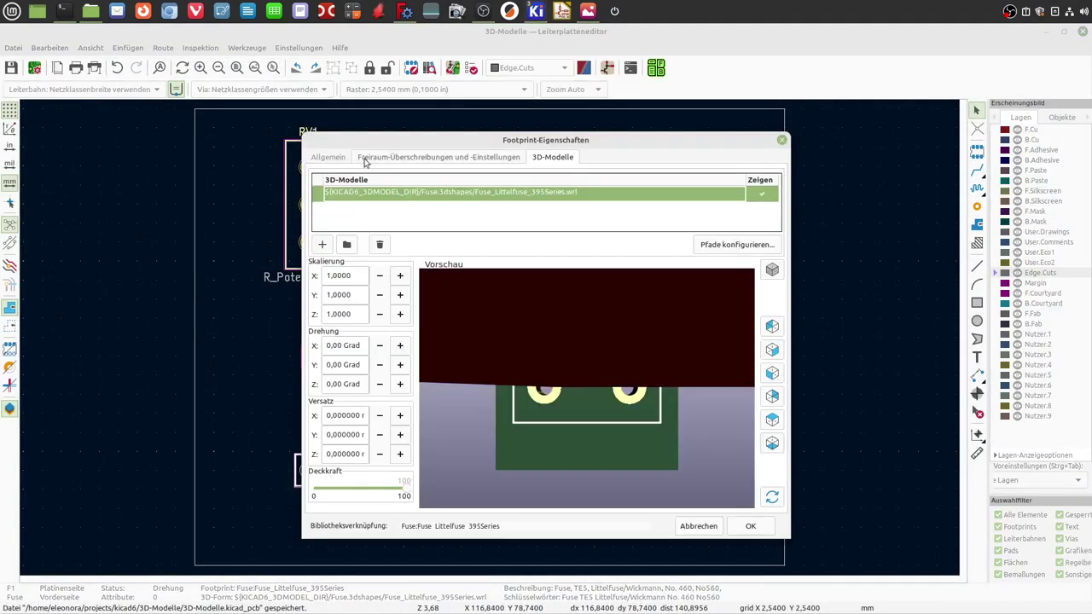
pyautogui.scroll(-1, 587, 337)
pyautogui.scroll(-1, 587, 334)
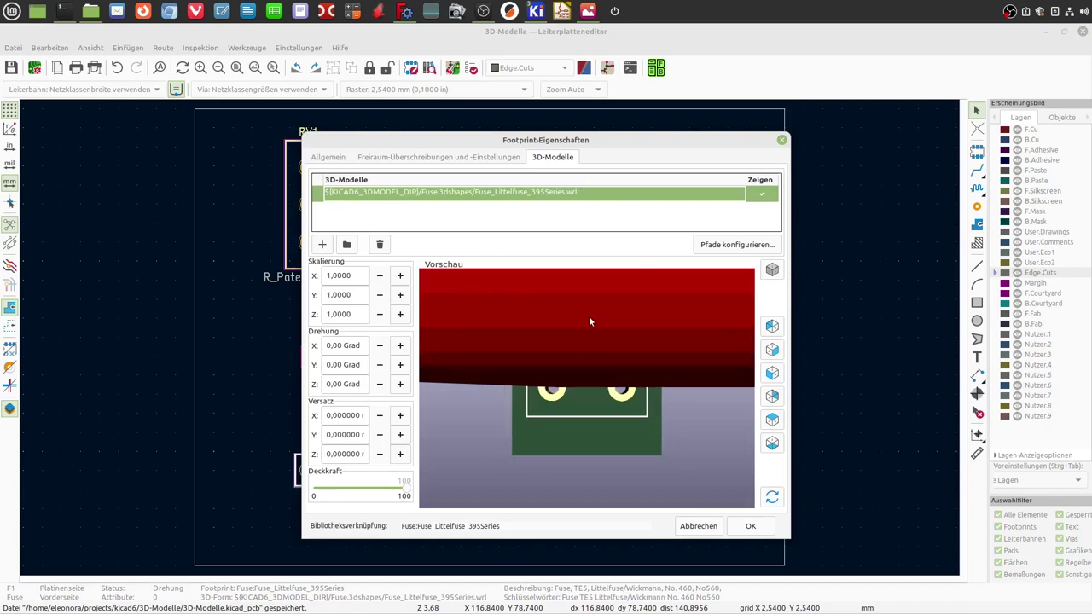
pyautogui.scroll(-2, 597, 323)
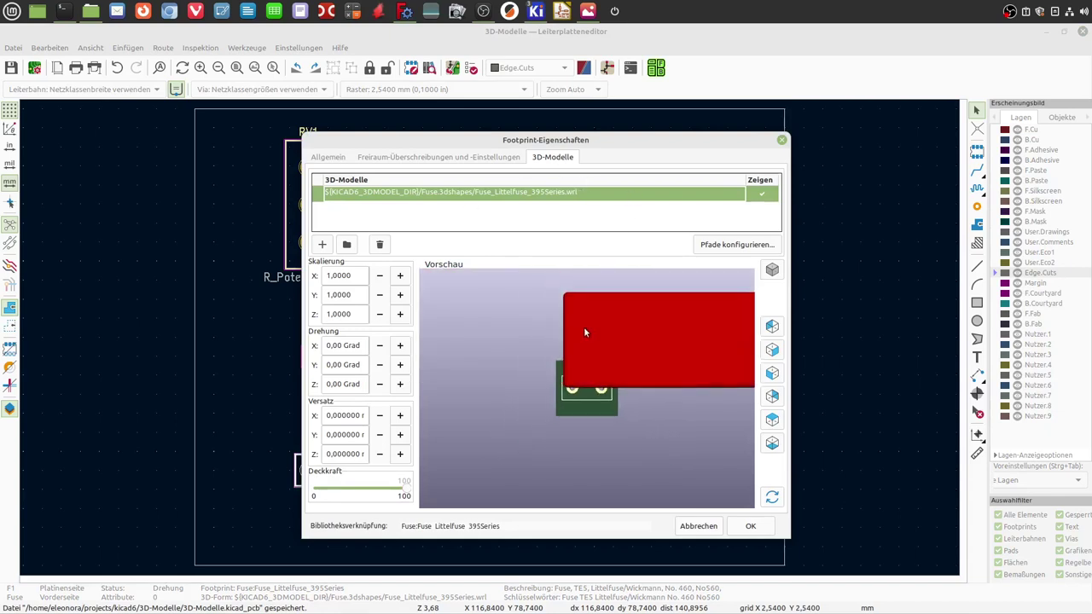
pyautogui.click(356, 275)
pyautogui.moveTo(357, 275); pyautogui.dragTo(315, 276)
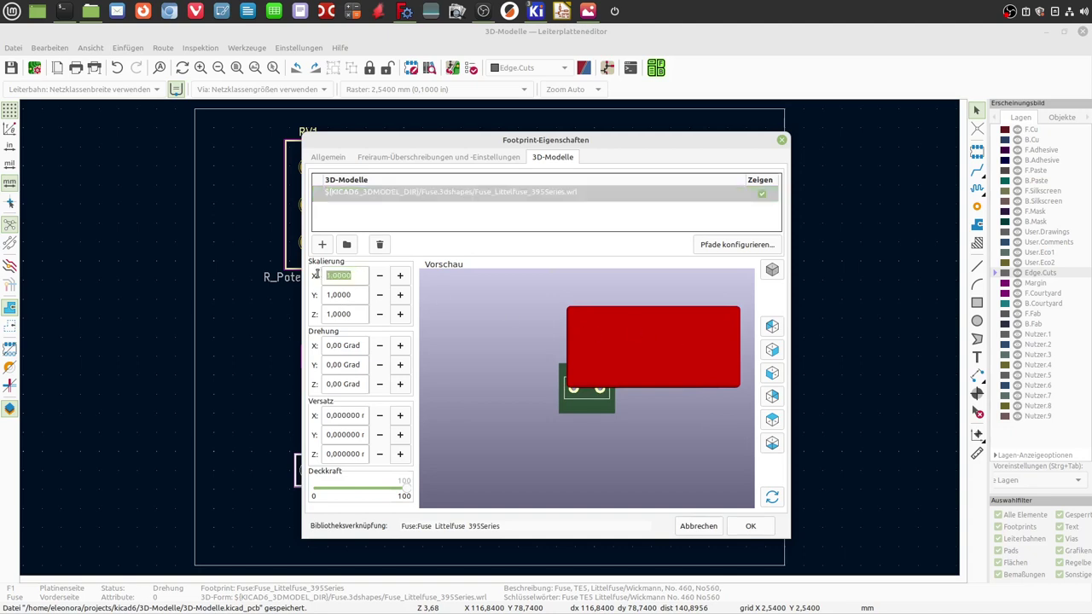
pyautogui.write('0,4')
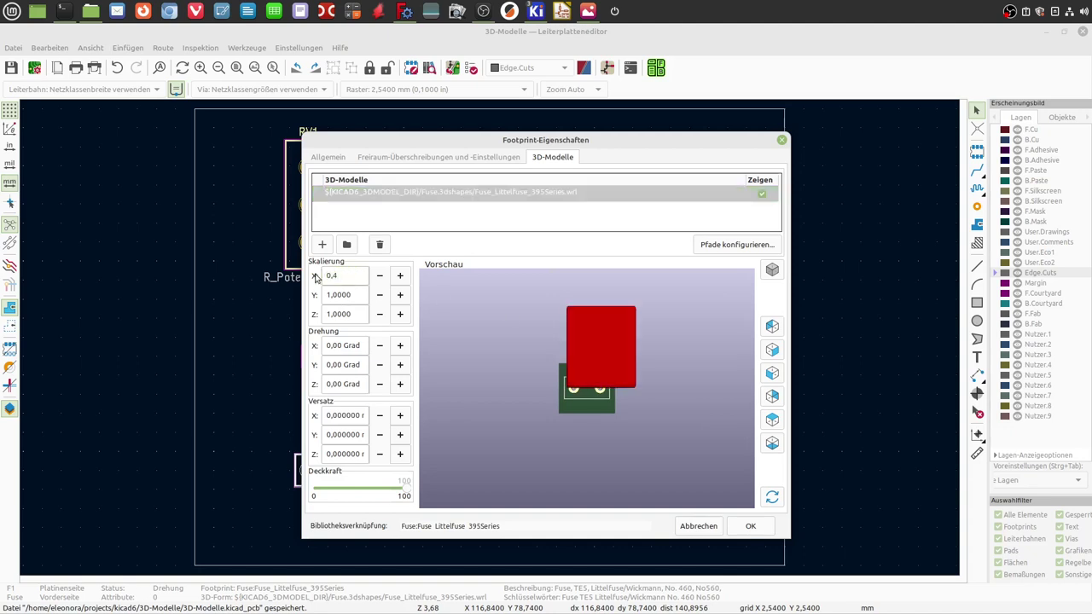
pyautogui.scroll(-1, 315, 275)
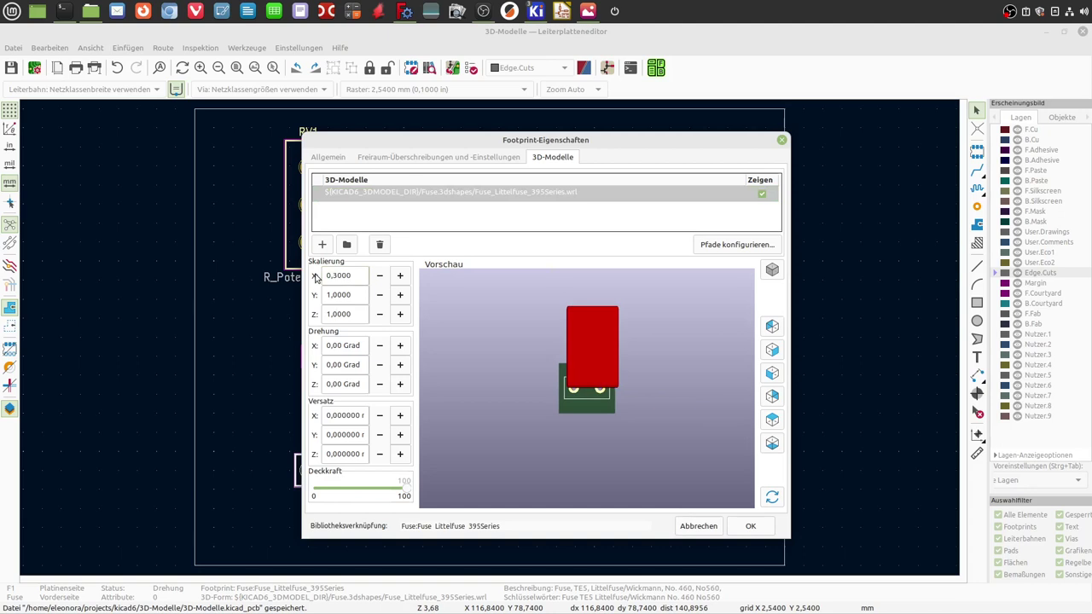
pyautogui.moveTo(356, 275); pyautogui.dragTo(316, 279)
pyautogui.write('0,')
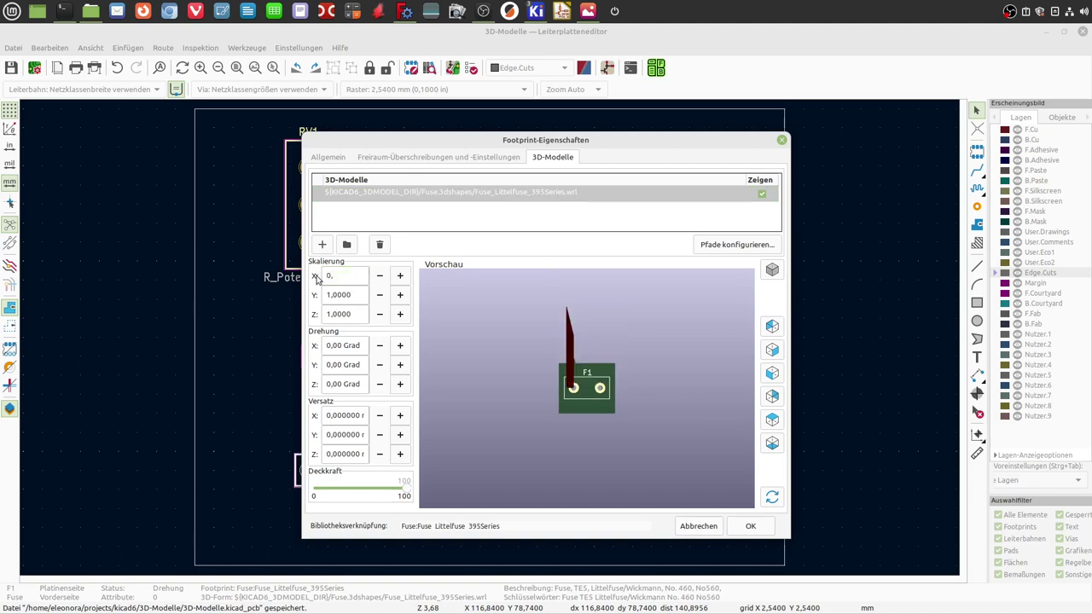
pyautogui.write('4')
# Step: Set the Y and Z scale to 0,4 and tilt the preview to inspect the model
pyautogui.moveTo(349, 295); pyautogui.dragTo(320, 294)
pyautogui.write('0,4')
pyautogui.moveTo(354, 314); pyautogui.dragTo(313, 313)
pyautogui.write('0,4')
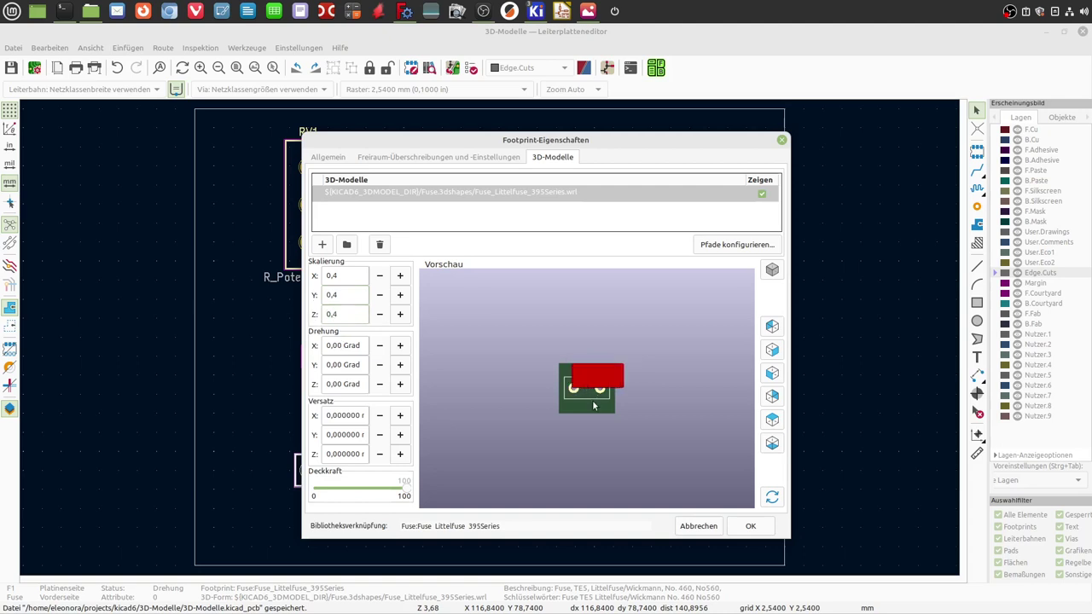
pyautogui.moveTo(595, 401); pyautogui.dragTo(606, 357)
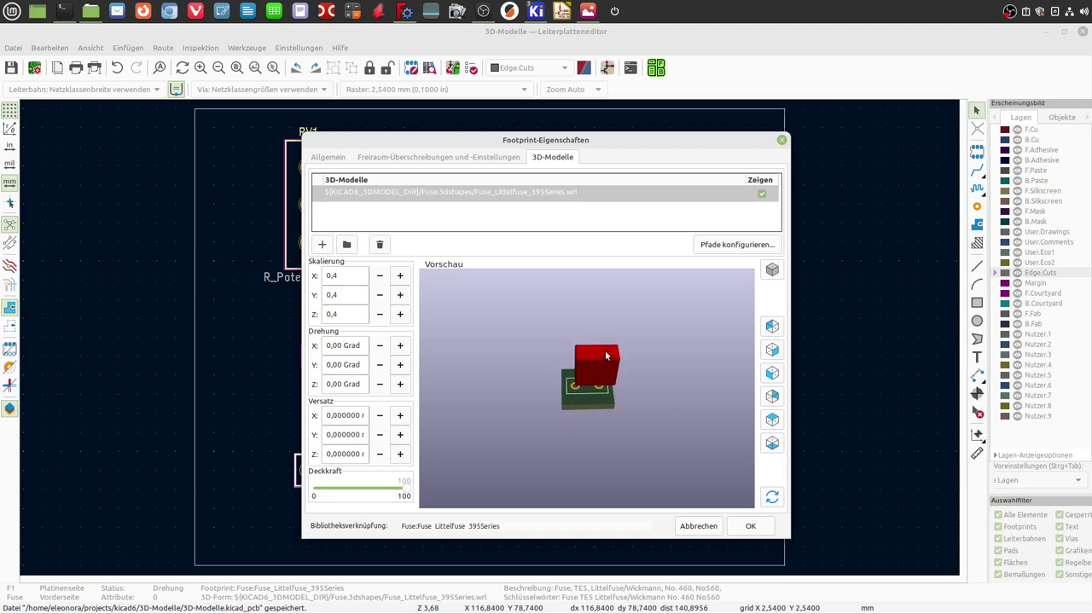
pyautogui.scroll(5, 596, 350)
pyautogui.moveTo(592, 350)
pyautogui.mouseDown()
pyautogui.moveTo(573, 424)
pyautogui.moveTo(566, 418)
pyautogui.mouseUp()
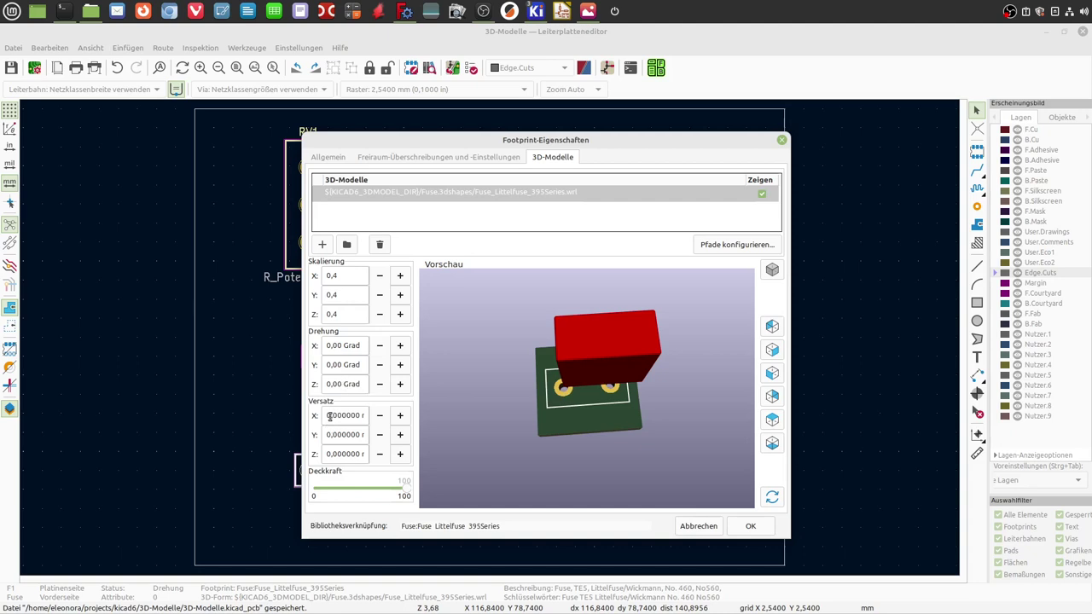
# Step: Offset the 3D model along X to -1,71
pyautogui.click(381, 418)
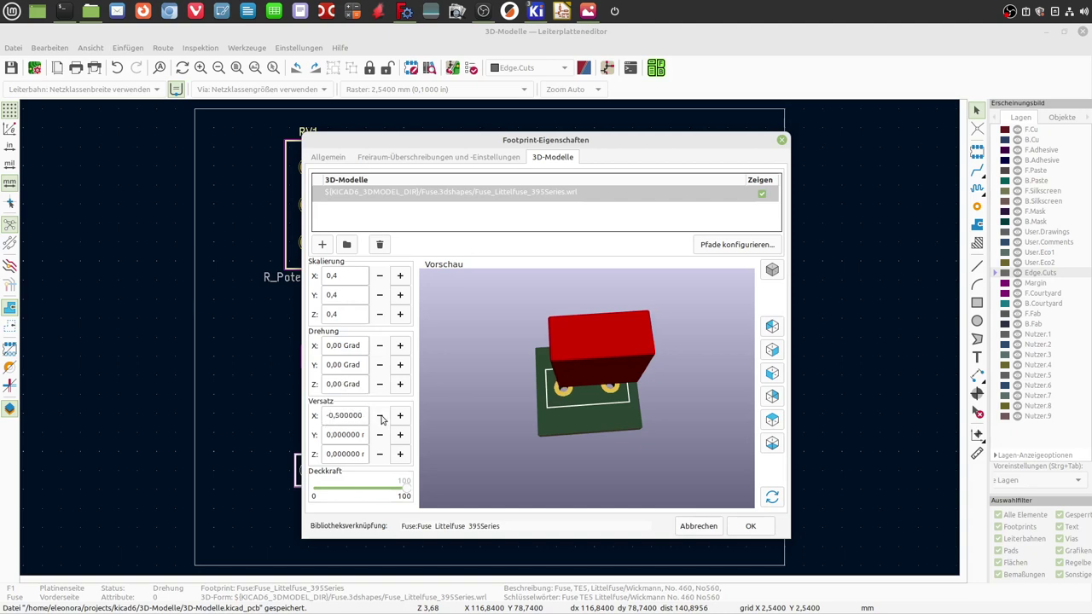
pyautogui.click(381, 419)
pyautogui.click(381, 418)
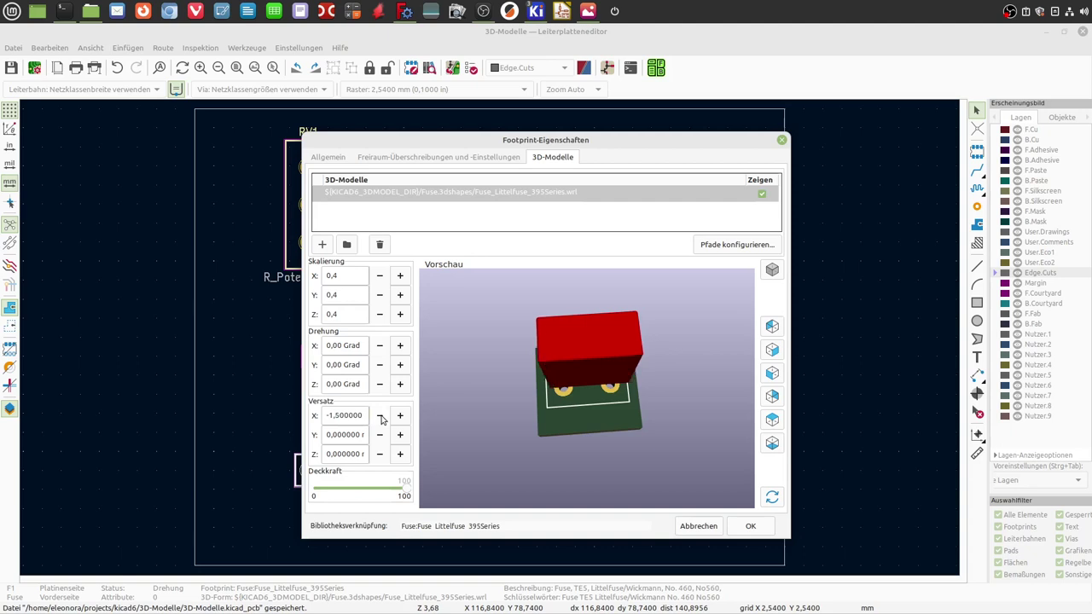
pyautogui.moveTo(334, 416); pyautogui.dragTo(340, 416)
pyautogui.write('71')
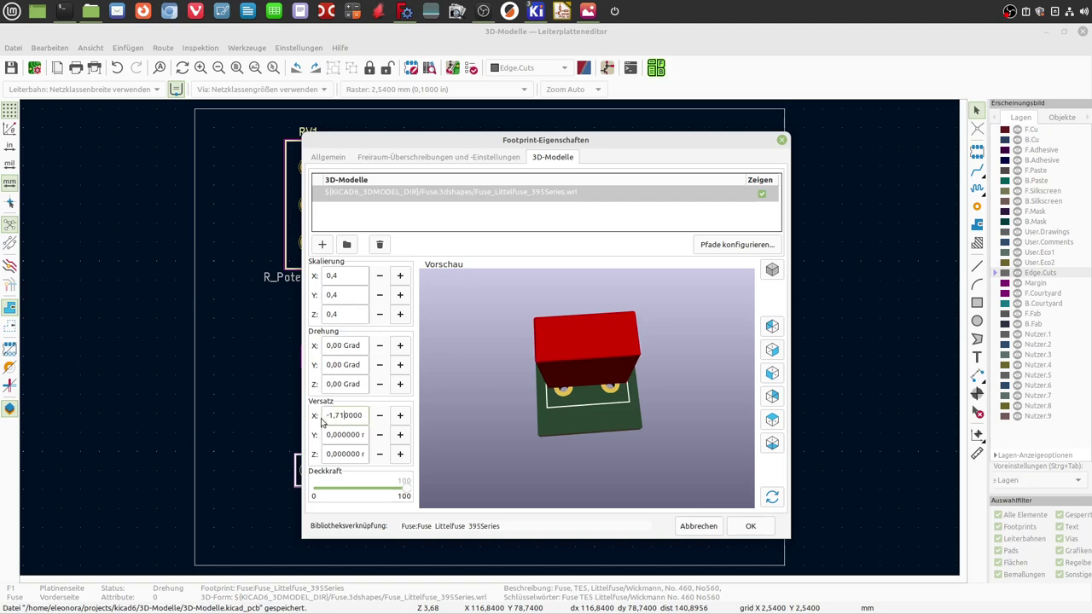
# Step: Step the Y offset down to -2, check the placement in the preview, and apply
pyautogui.click(379, 435)
pyautogui.click(380, 435)
pyautogui.click(380, 435)
pyautogui.click(380, 435)
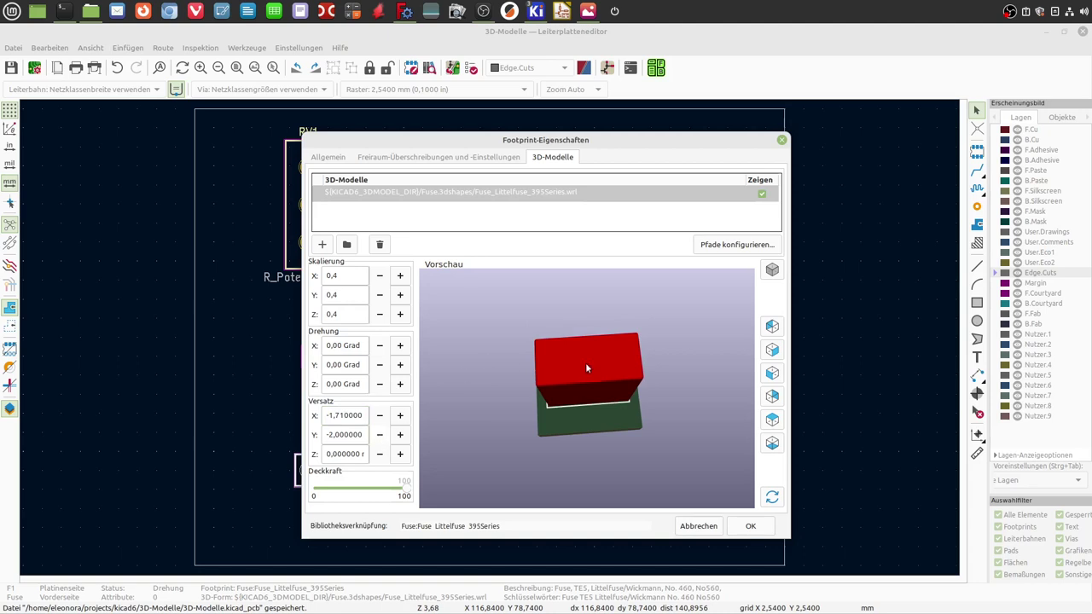
pyautogui.moveTo(590, 408)
pyautogui.mouseDown()
pyautogui.moveTo(573, 378)
pyautogui.moveTo(602, 389)
pyautogui.mouseUp()
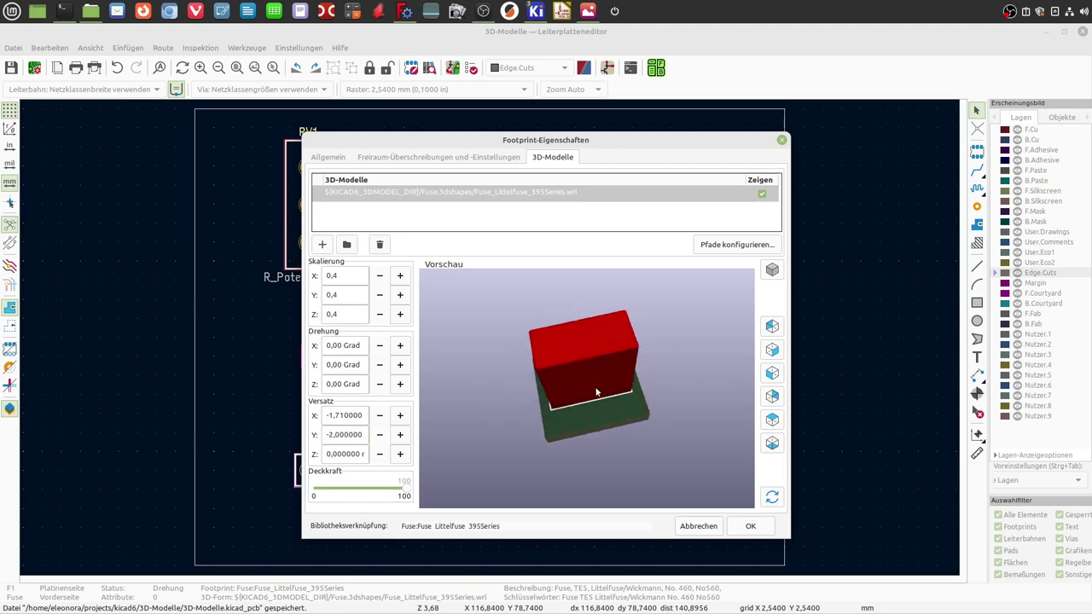
pyautogui.click(748, 526)
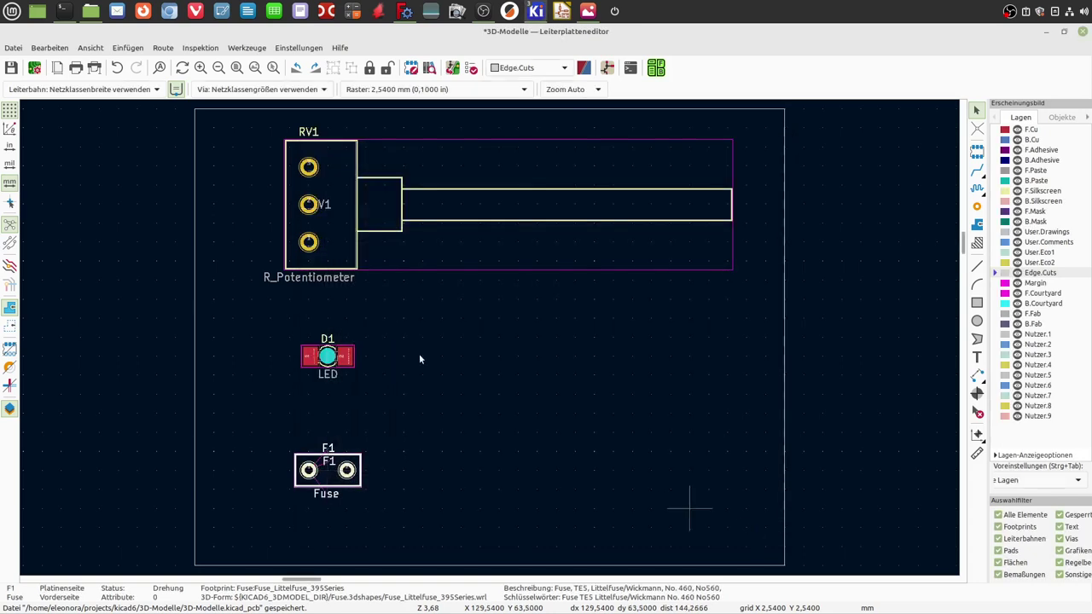
# Step: View the board in KiCad's 3D viewer twice from several rotated angles, then return to the layout
pyautogui.click(89, 47)
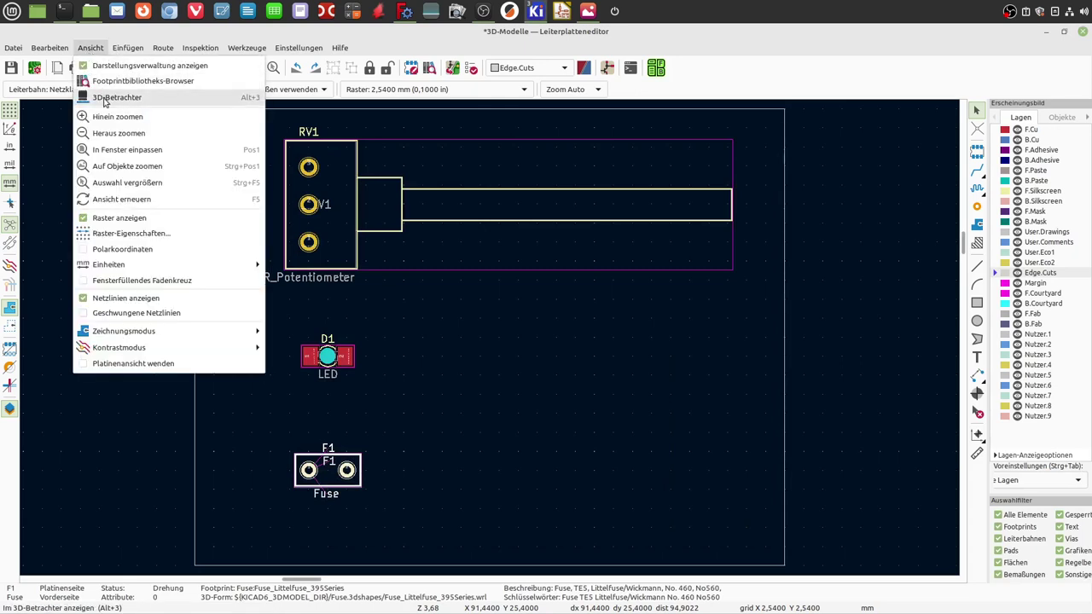
pyautogui.click(104, 100)
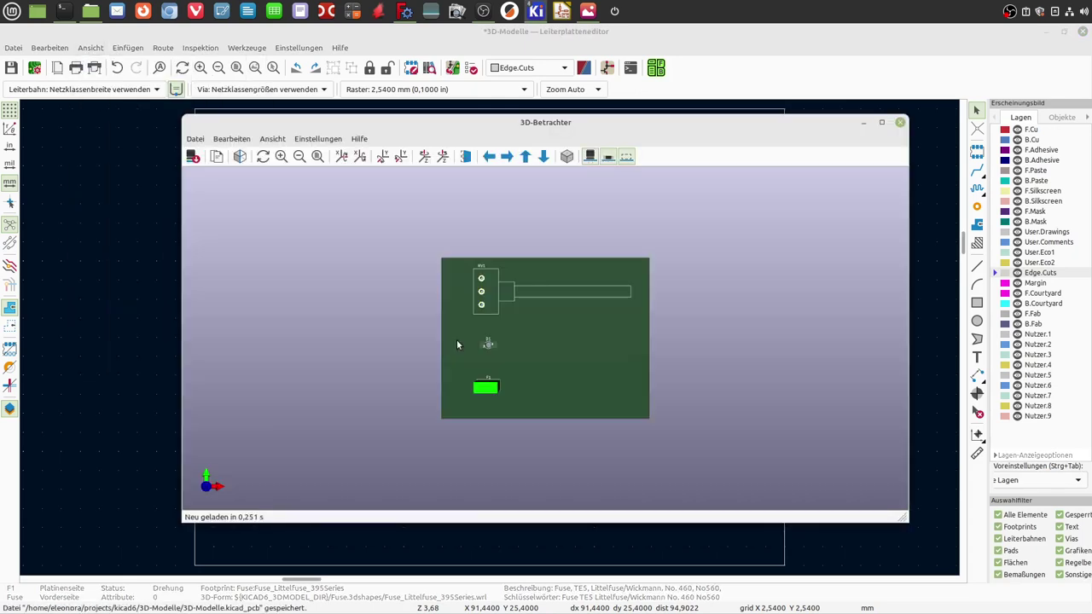
pyautogui.moveTo(546, 400); pyautogui.dragTo(547, 262)
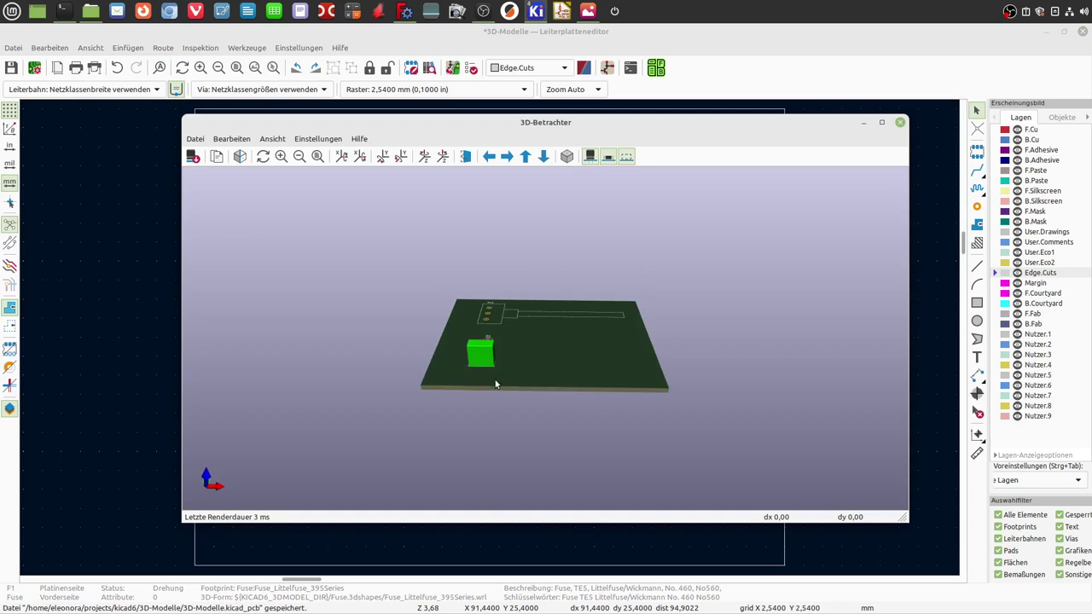
pyautogui.scroll(2, 517, 365)
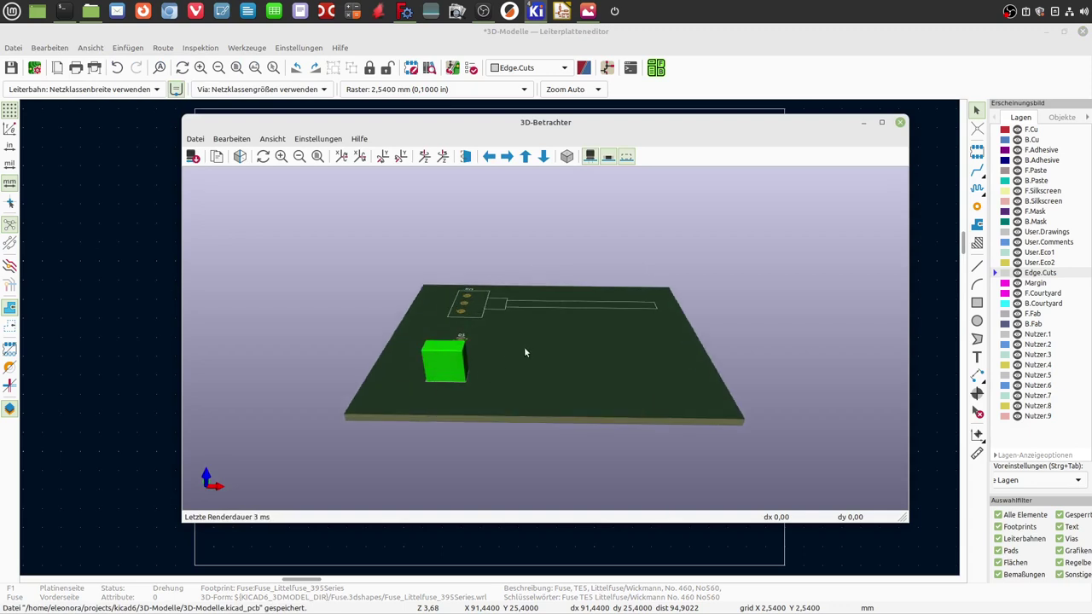
pyautogui.moveTo(524, 347)
pyautogui.mouseDown()
pyautogui.moveTo(514, 432)
pyautogui.moveTo(483, 345)
pyautogui.moveTo(312, 334)
pyautogui.moveTo(381, 443)
pyautogui.moveTo(504, 439)
pyautogui.moveTo(524, 396)
pyautogui.moveTo(511, 333)
pyautogui.mouseUp()
pyautogui.moveTo(541, 384)
pyautogui.mouseDown()
pyautogui.moveTo(585, 353)
pyautogui.moveTo(661, 341)
pyautogui.moveTo(580, 401)
pyautogui.moveTo(496, 436)
pyautogui.moveTo(406, 413)
pyautogui.mouseUp()
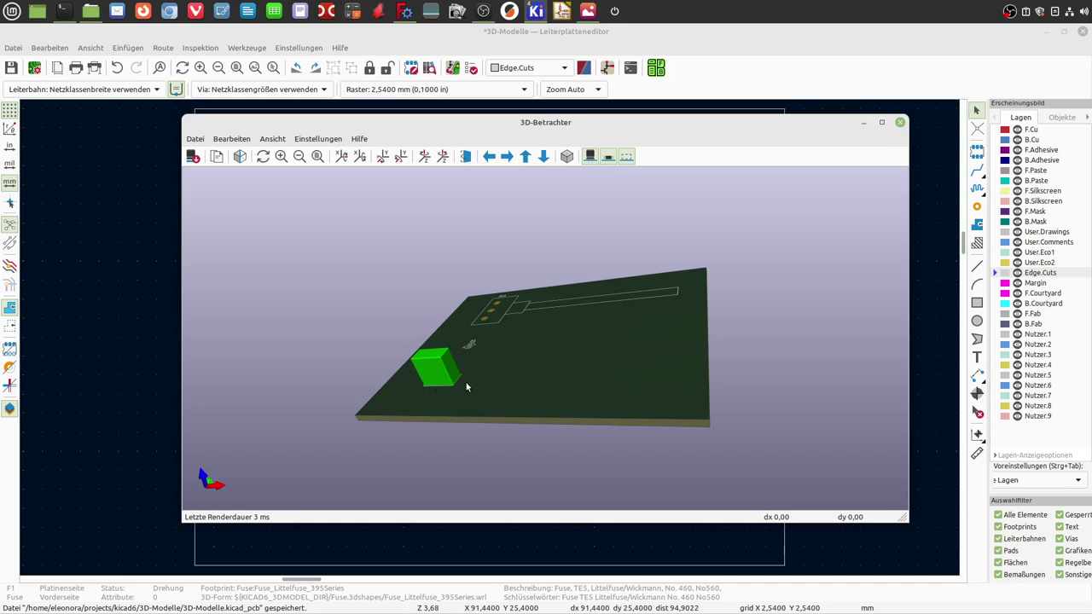
pyautogui.click(86, 386)
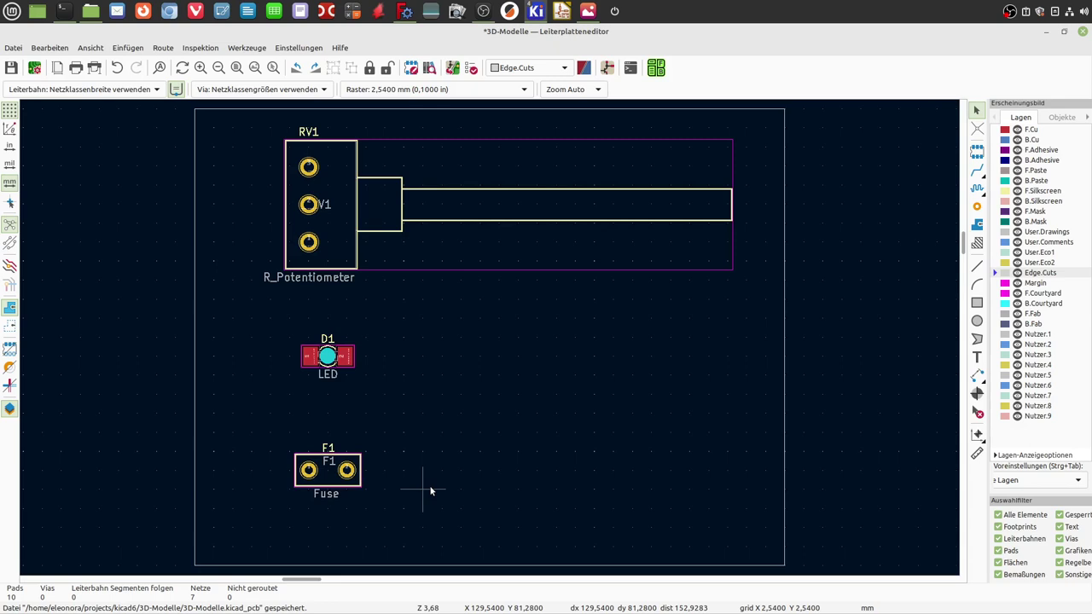
pyautogui.hotkey('alt', '3')
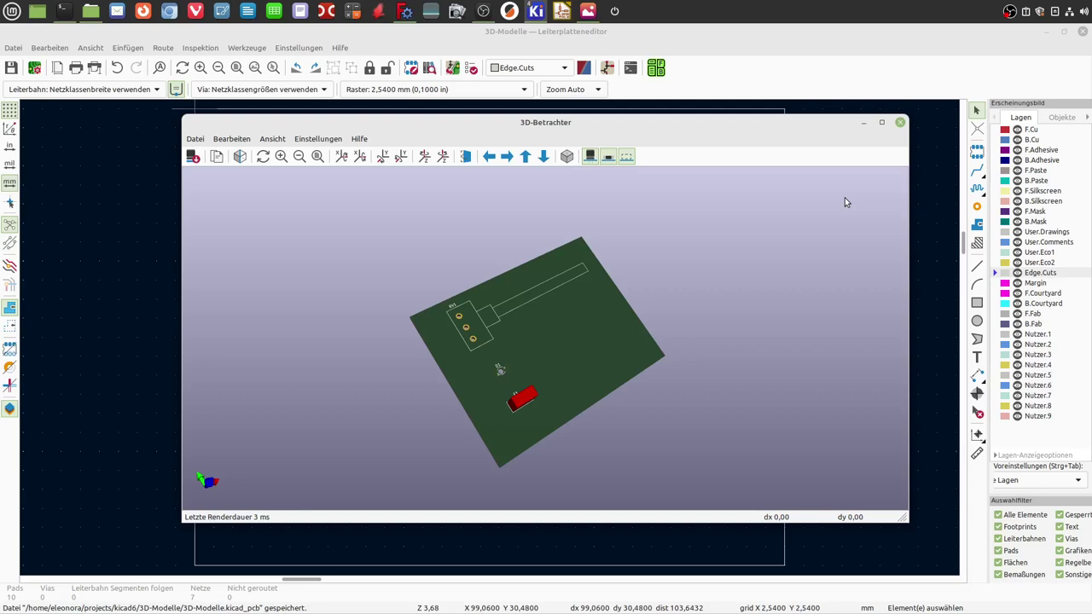
pyautogui.moveTo(522, 382)
pyautogui.mouseDown()
pyautogui.moveTo(523, 369)
pyautogui.moveTo(585, 366)
pyautogui.mouseUp()
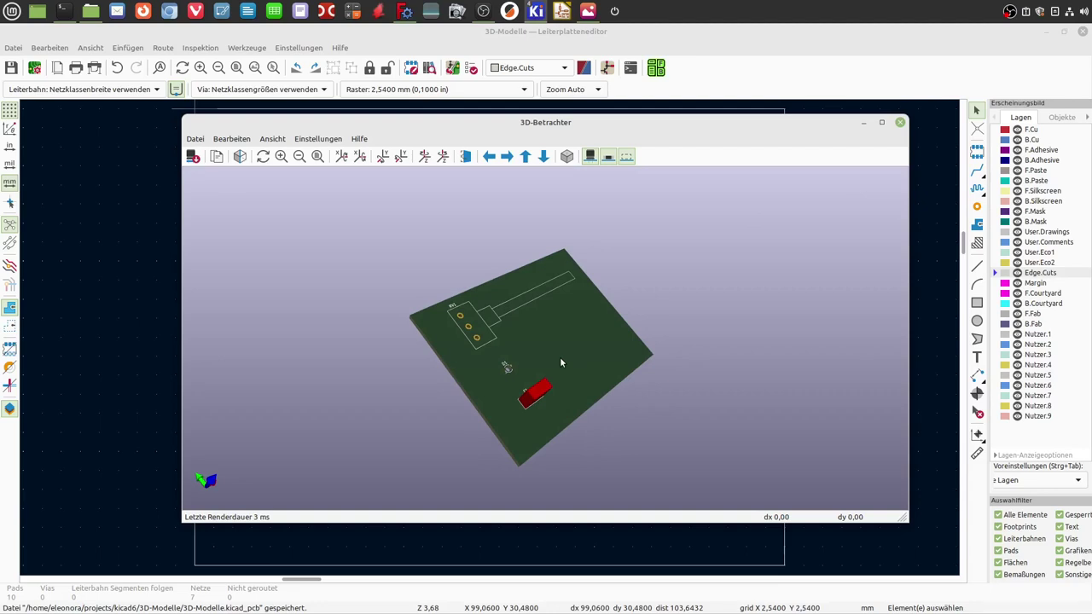
pyautogui.click(535, 393)
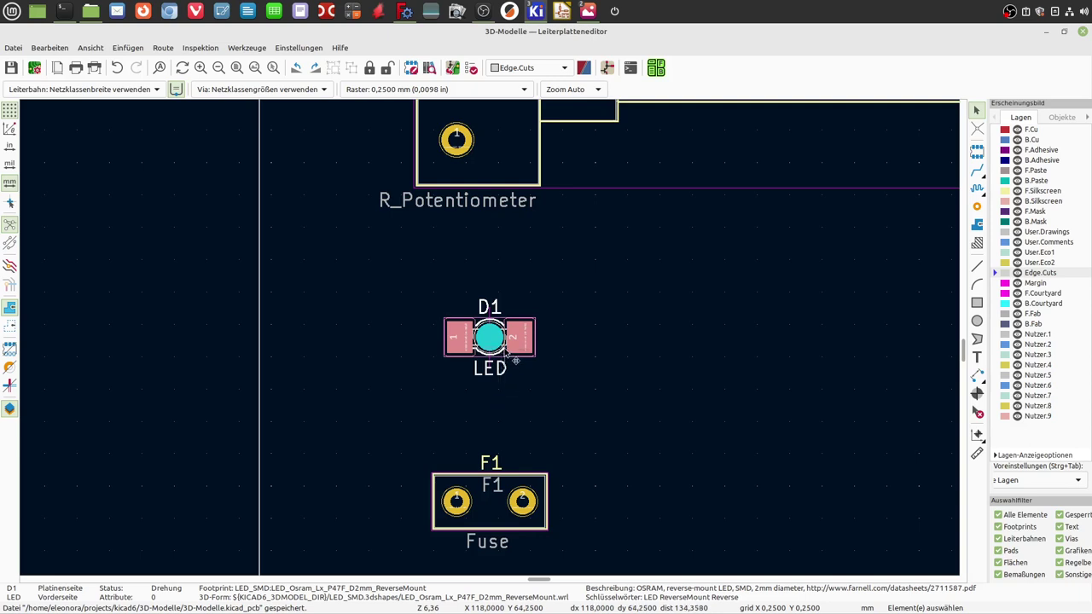
# Step: In D1's footprint properties, select the 3D model file name LED_Osram_Lx_P47F_D2mm_ReverseMount.wrl
pyautogui.doubleClick(504, 349)
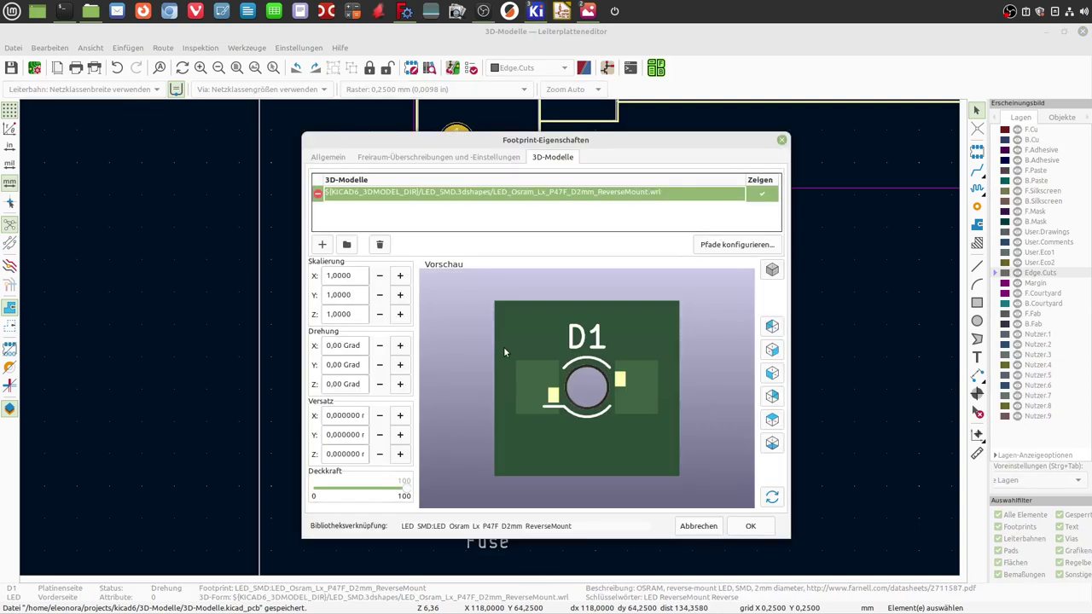
pyautogui.click(513, 194)
pyautogui.click(497, 195)
pyautogui.moveTo(497, 194); pyautogui.dragTo(685, 193)
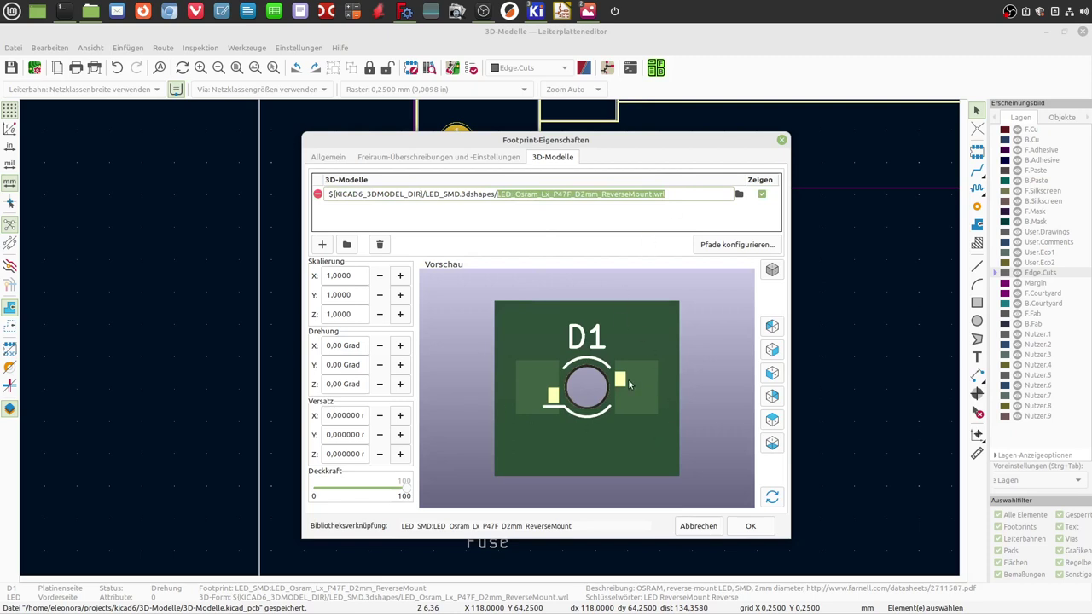
pyautogui.moveTo(588, 11)
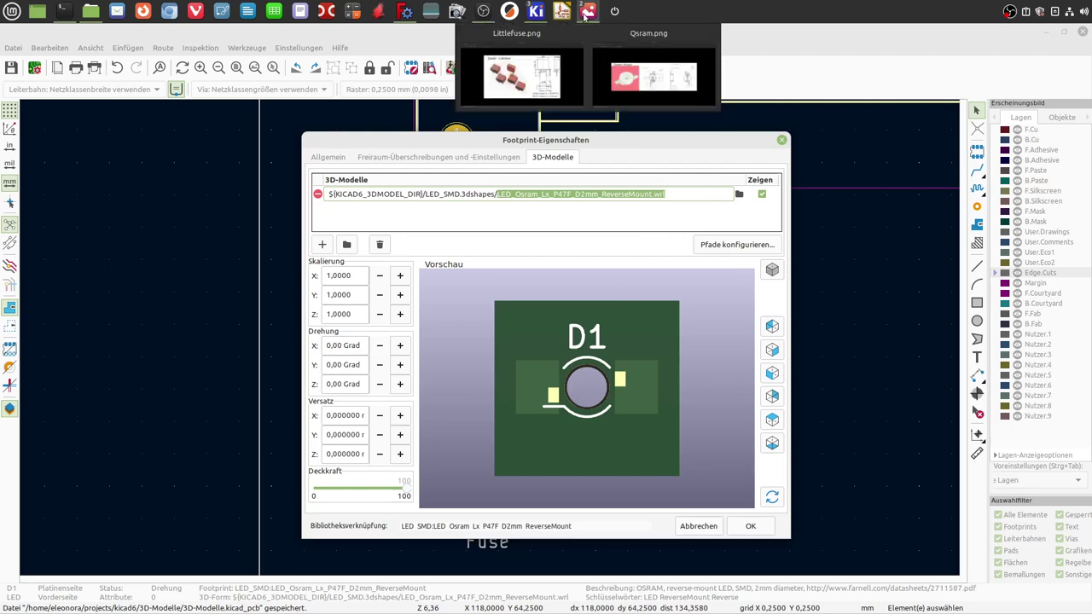
pyautogui.click(616, 37)
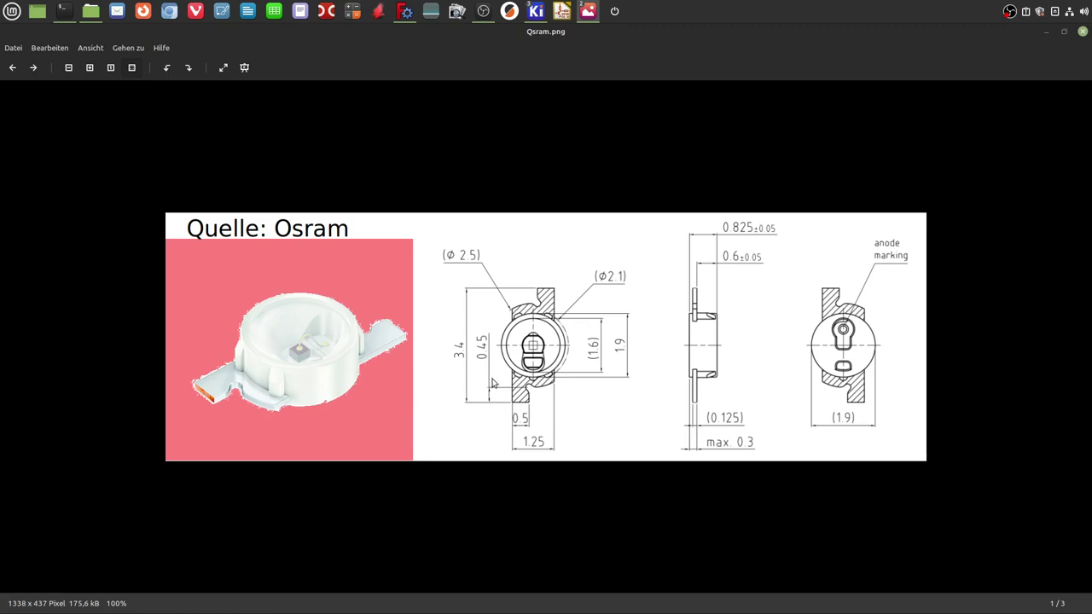
# Step: After studying the Osram datasheet drawing, switch back to FreeCAD's sketch plane choice
pyautogui.hotkey('alt', 'Tab')
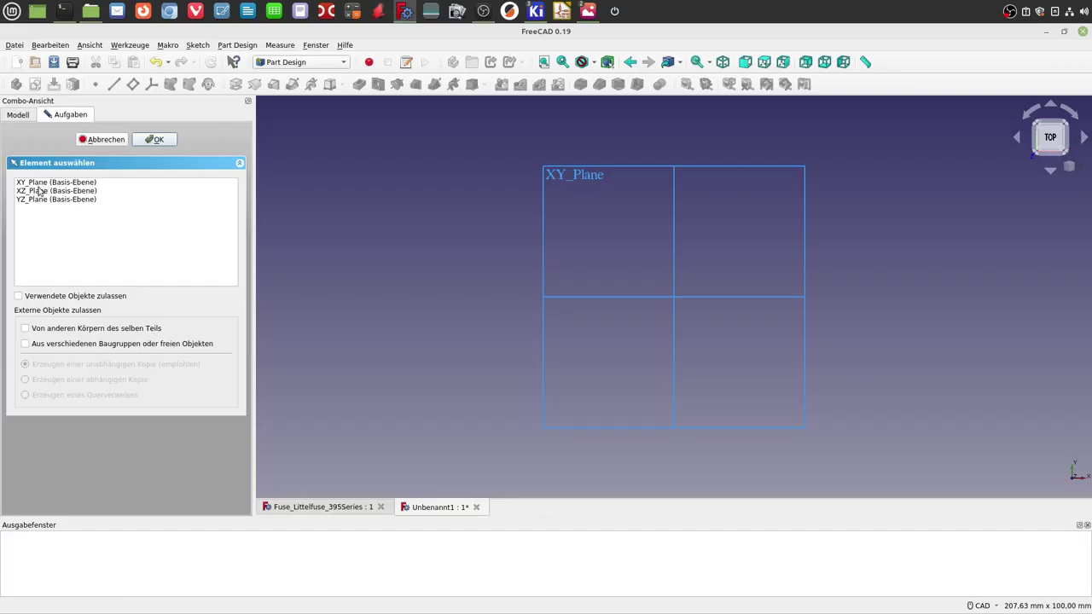
# Step: Start a sketch on XY_Plane and draw a circle centred on the origin
pyautogui.click(43, 185)
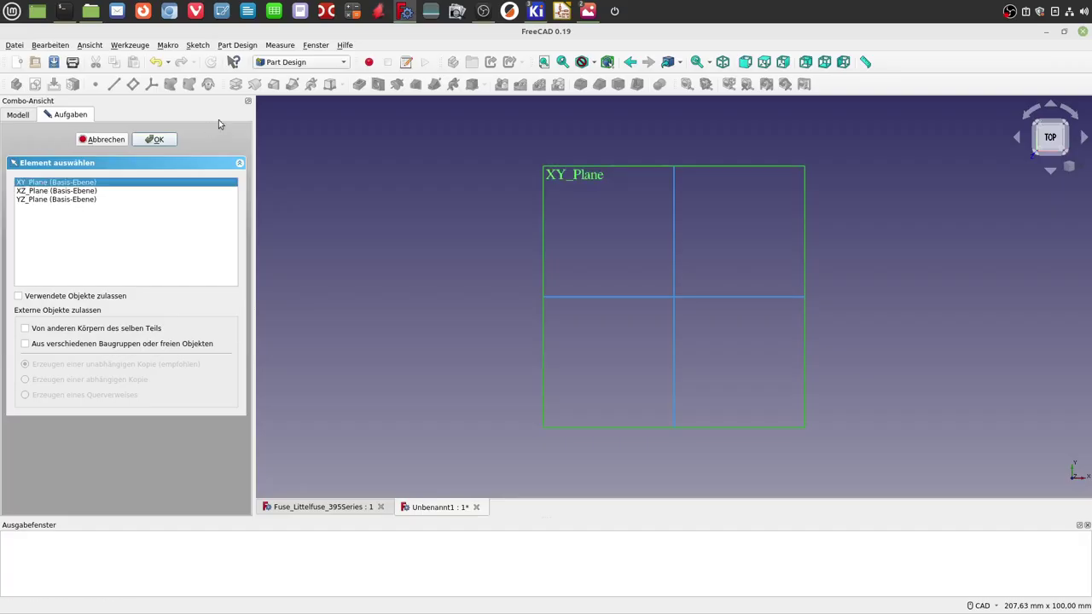
pyautogui.click(155, 140)
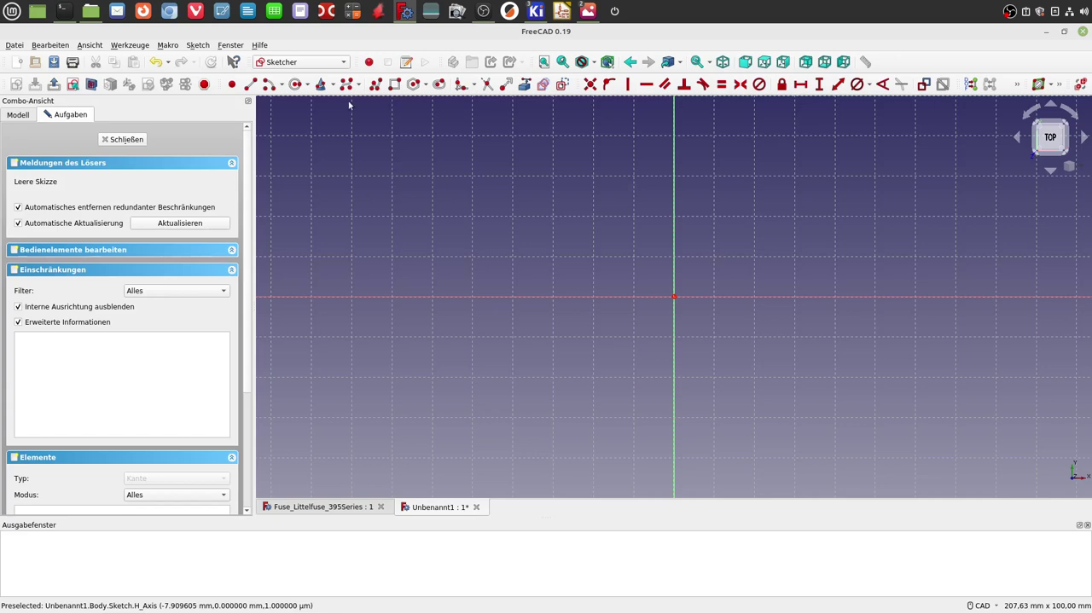
pyautogui.click(296, 85)
pyautogui.scroll(5, 683, 303)
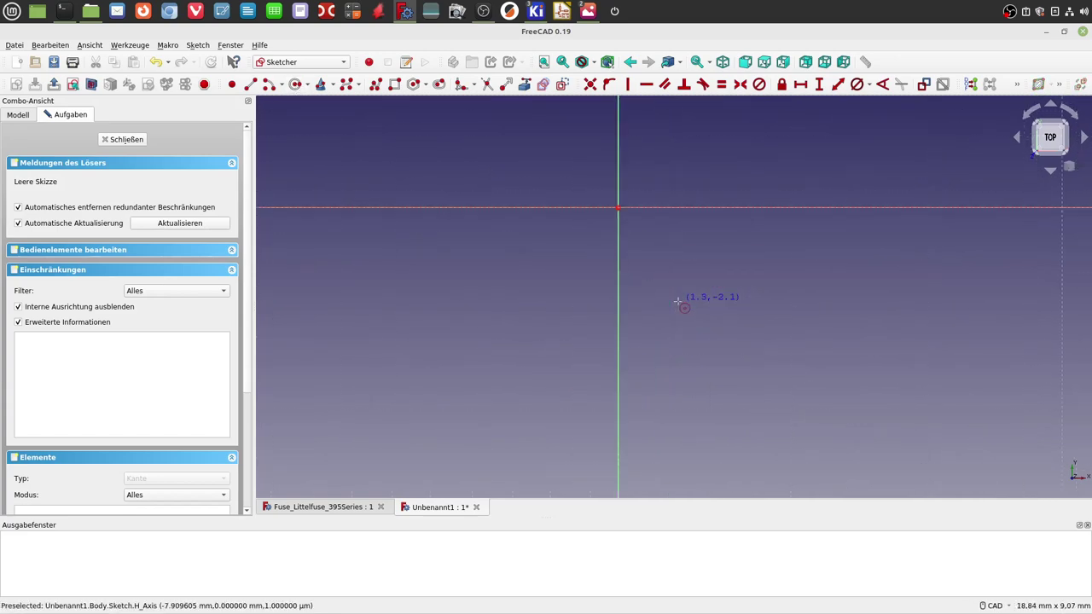
pyautogui.click(618, 207)
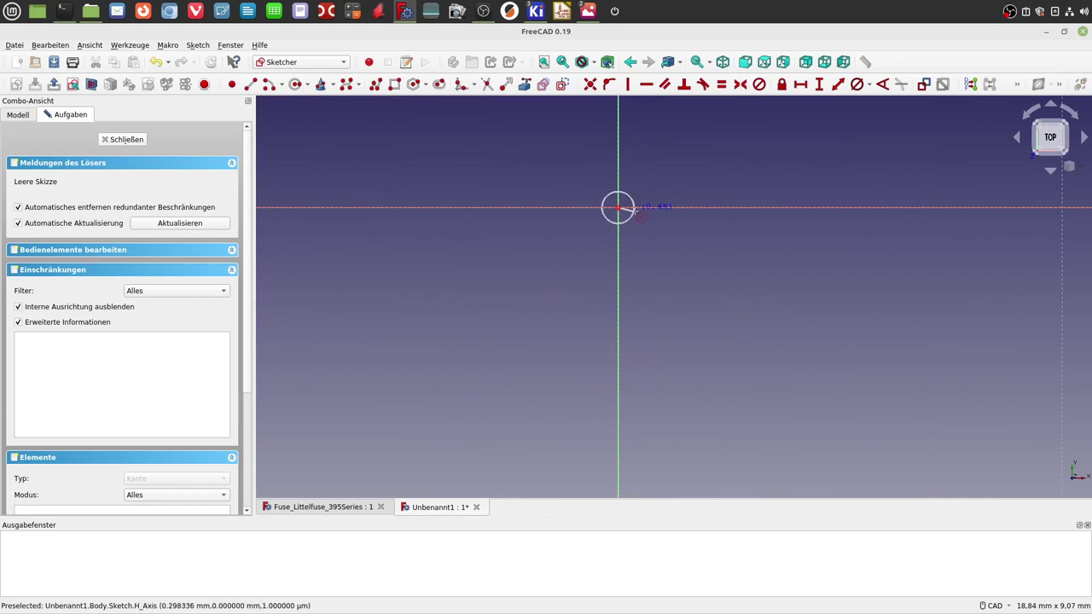
pyautogui.click(657, 208)
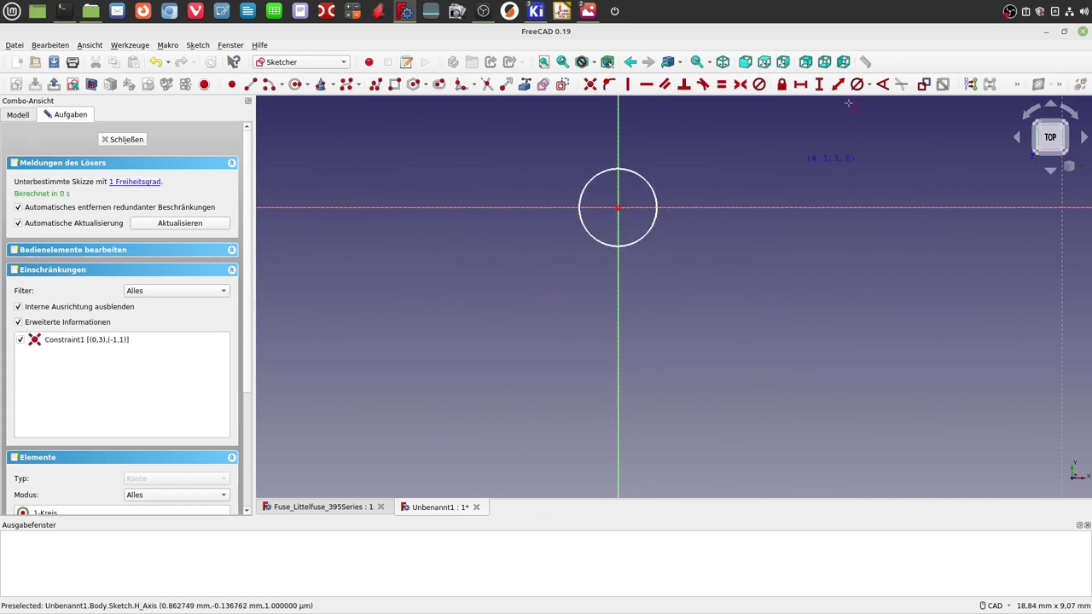
# Step: Constrain the circle's diameter to 1.9 mm and close the sketch
pyautogui.click(870, 85)
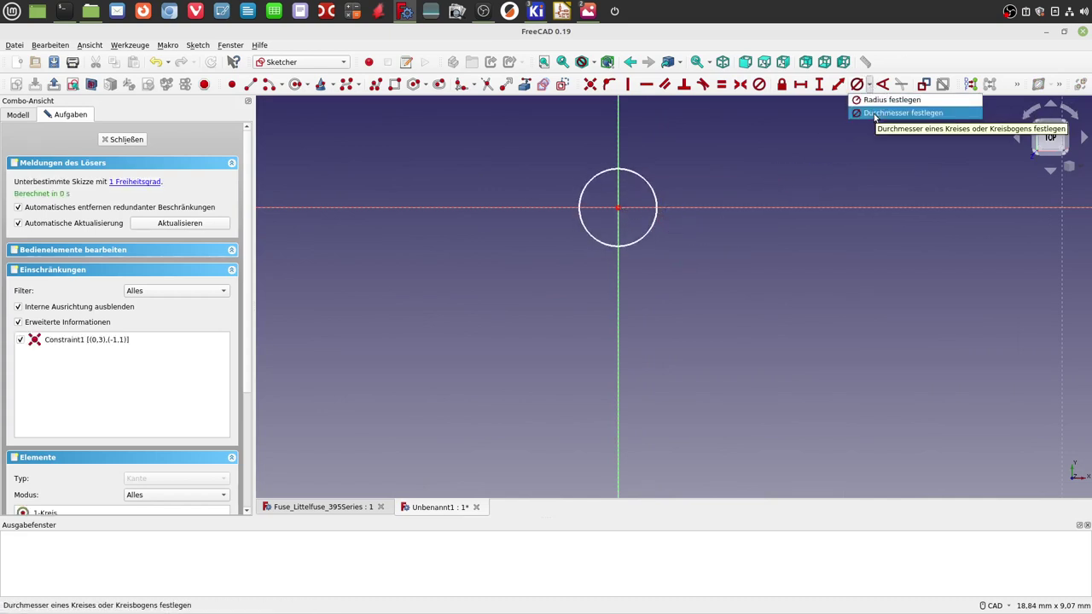
pyautogui.click(887, 112)
pyautogui.click(654, 188)
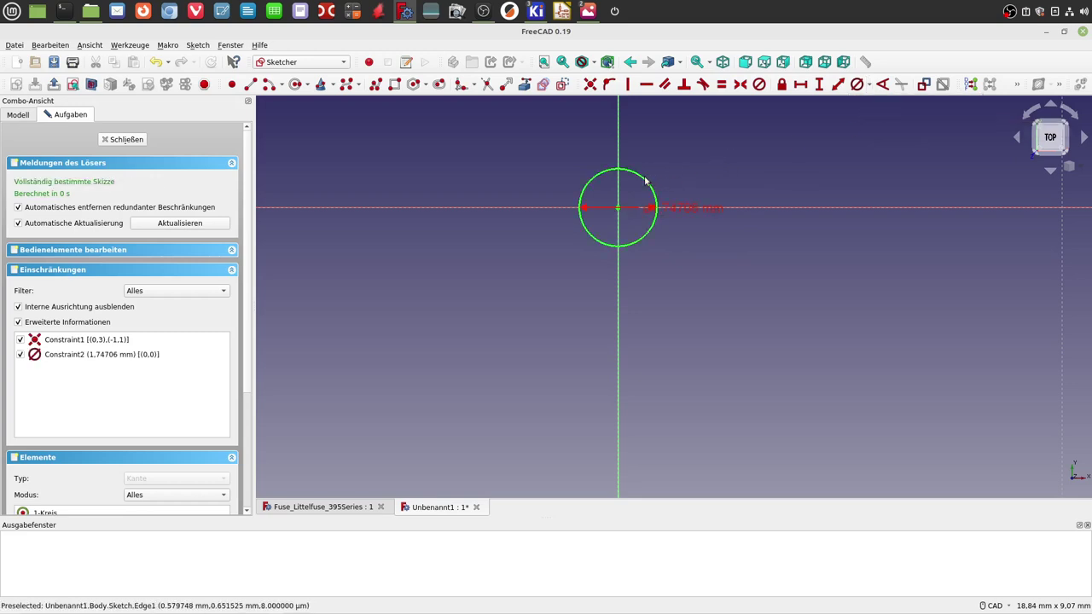
pyautogui.write('1')
pyautogui.press('BackSpace')
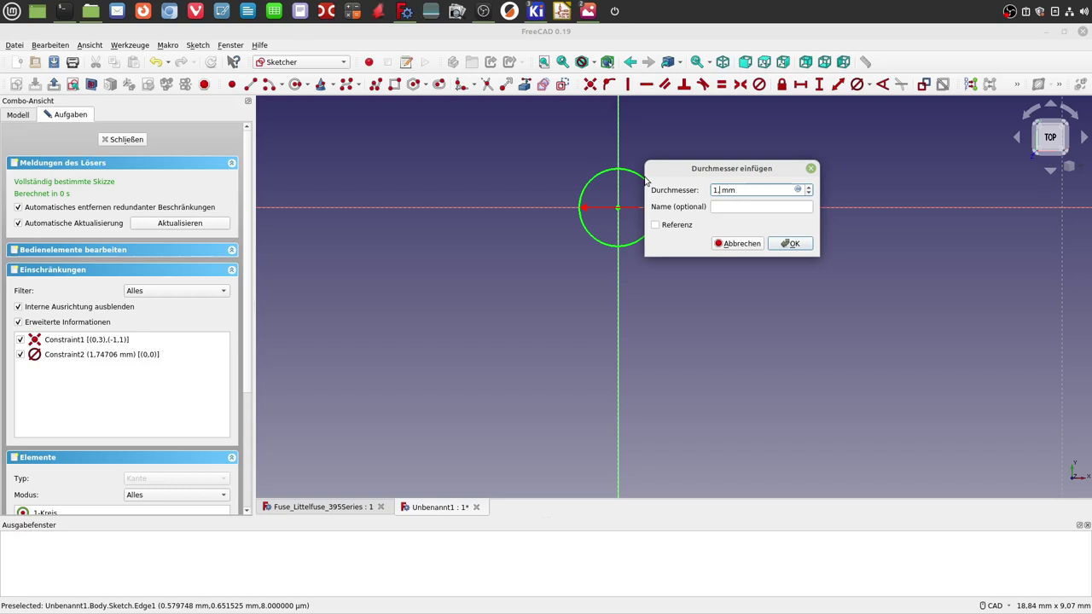
pyautogui.write('9')
pyautogui.press('Return')
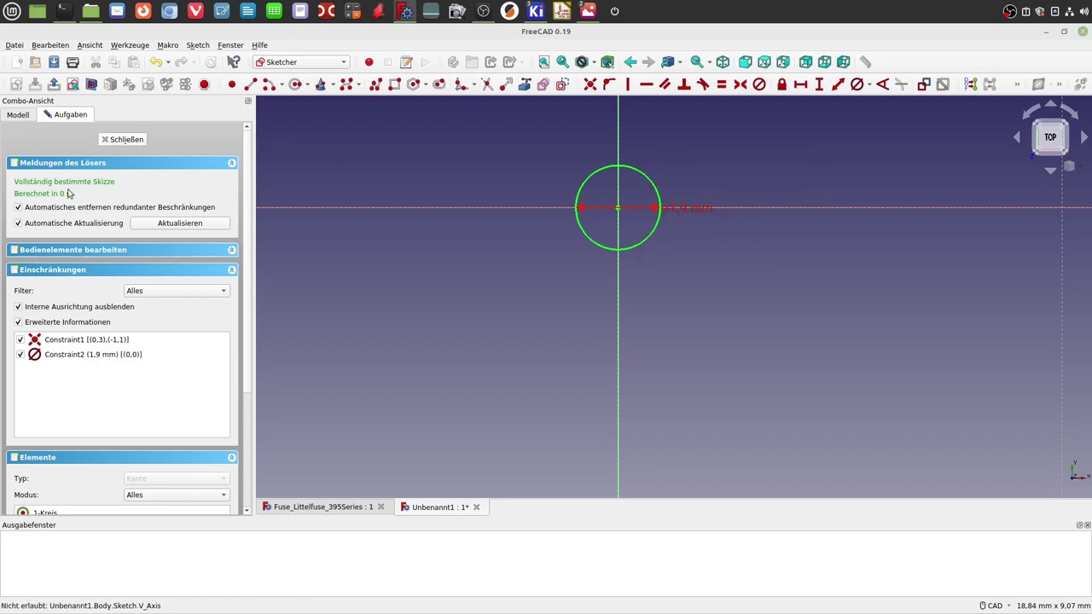
pyautogui.click(121, 139)
# Step: Pad the 1.9 mm circle sketch into a thin disc
pyautogui.click(56, 163)
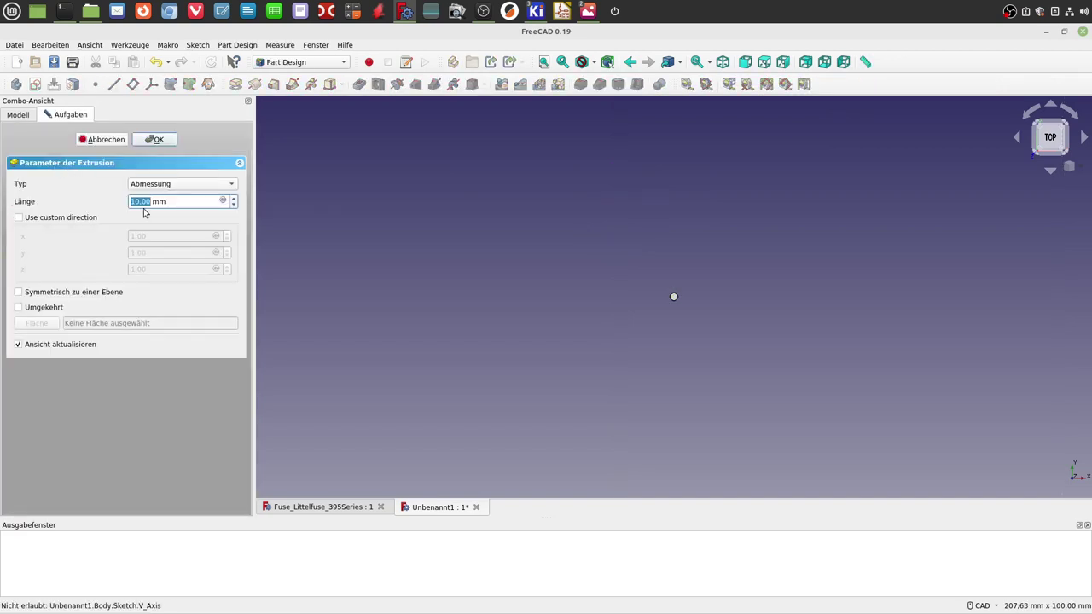
pyautogui.write('0.')
pyautogui.click(154, 140)
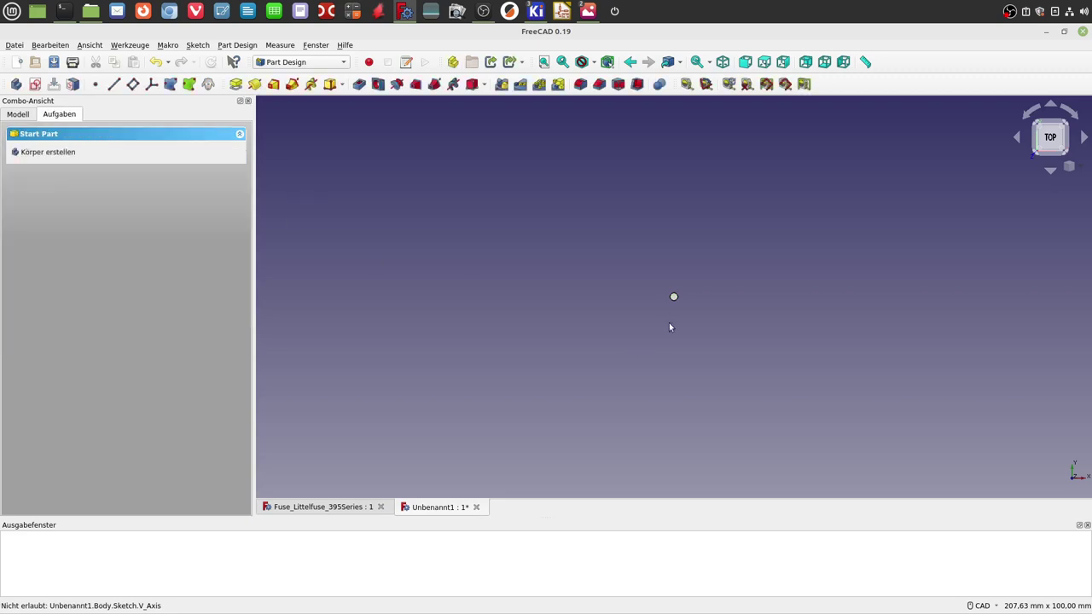
pyautogui.scroll(3, 674, 299)
pyautogui.scroll(1, 674, 298)
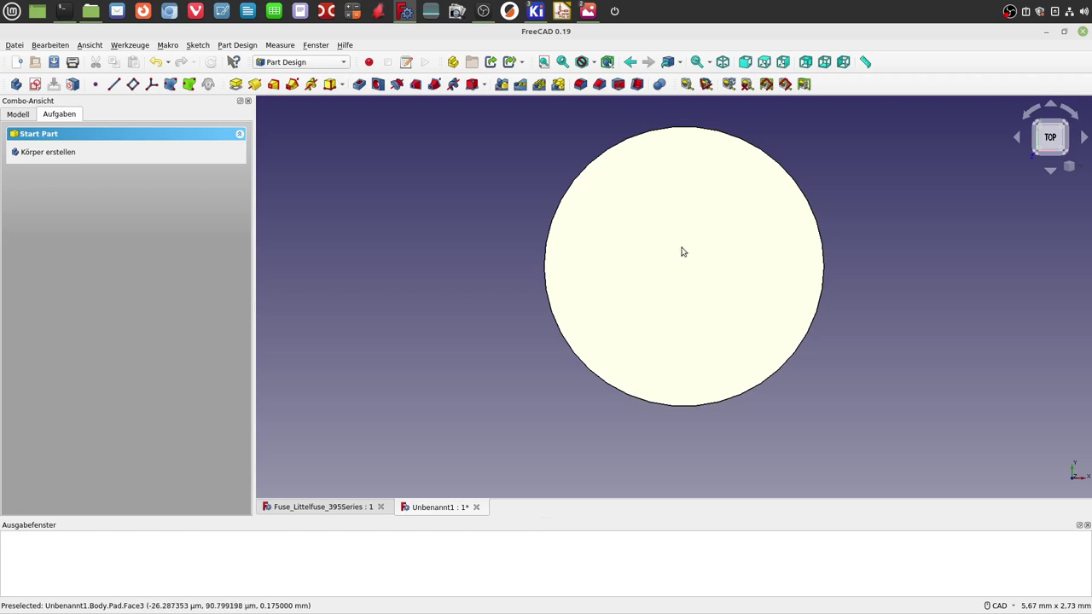
pyautogui.scroll(-3, 683, 252)
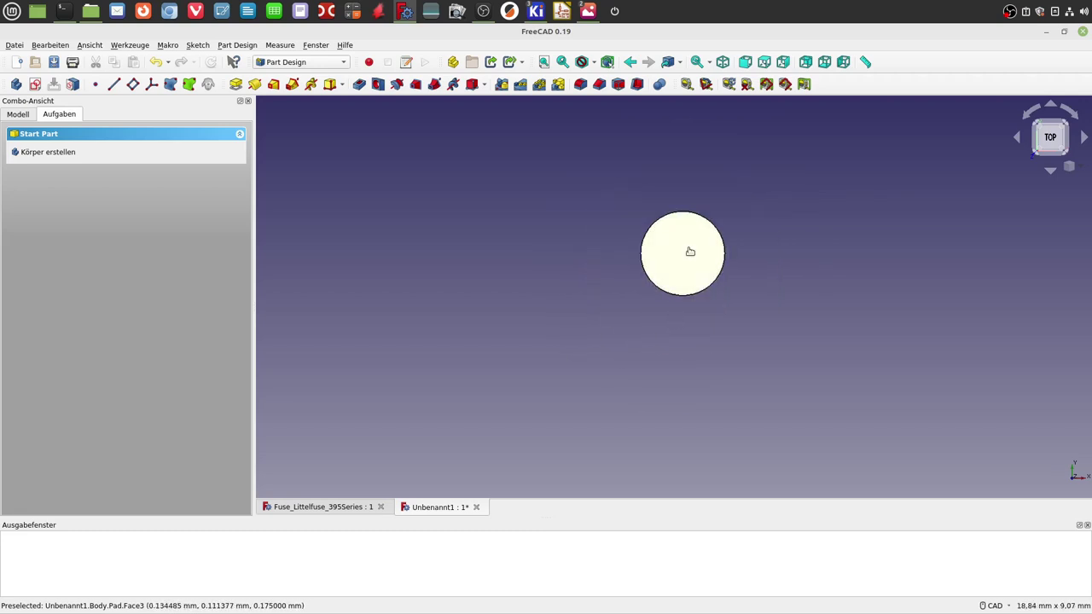
# Step: Select the disc's top face and adjust the view around it
pyautogui.click(689, 248)
pyautogui.moveTo(690, 248); pyautogui.dragTo(682, 300, button='middle')
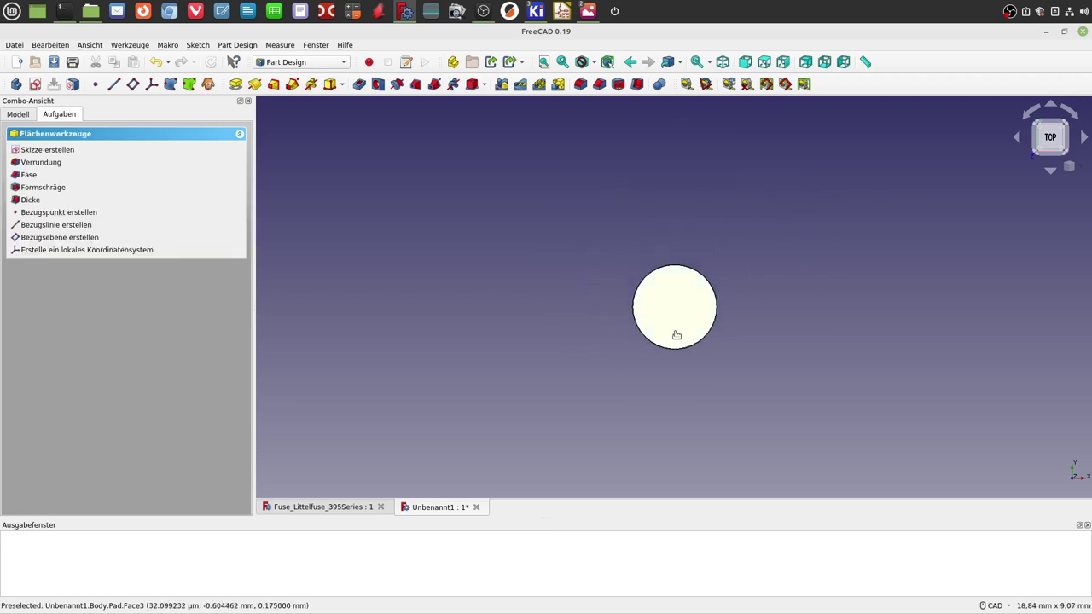
pyautogui.click(546, 218)
pyautogui.moveTo(688, 310)
pyautogui.mouseDown(button='middle')
pyautogui.moveTo(675, 347)
pyautogui.moveTo(677, 261)
pyautogui.moveTo(716, 204)
pyautogui.mouseUp(button='middle')
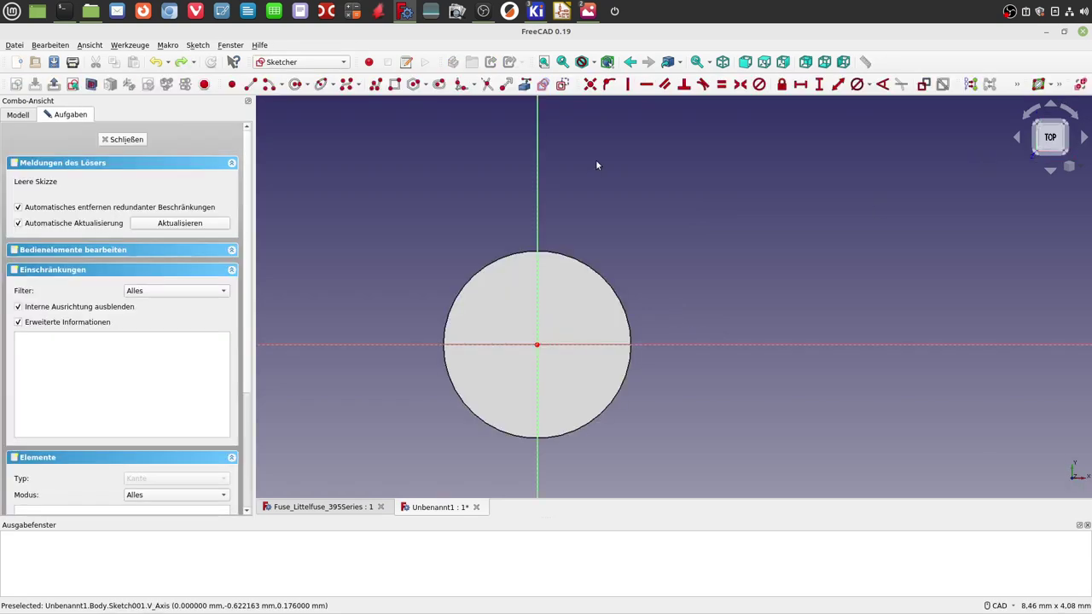
# Step: Read the Ø2.5 dimension on the Osram drawing, then activate circle drawing in FreeCAD
pyautogui.moveTo(588, 10)
pyautogui.click(538, 77)
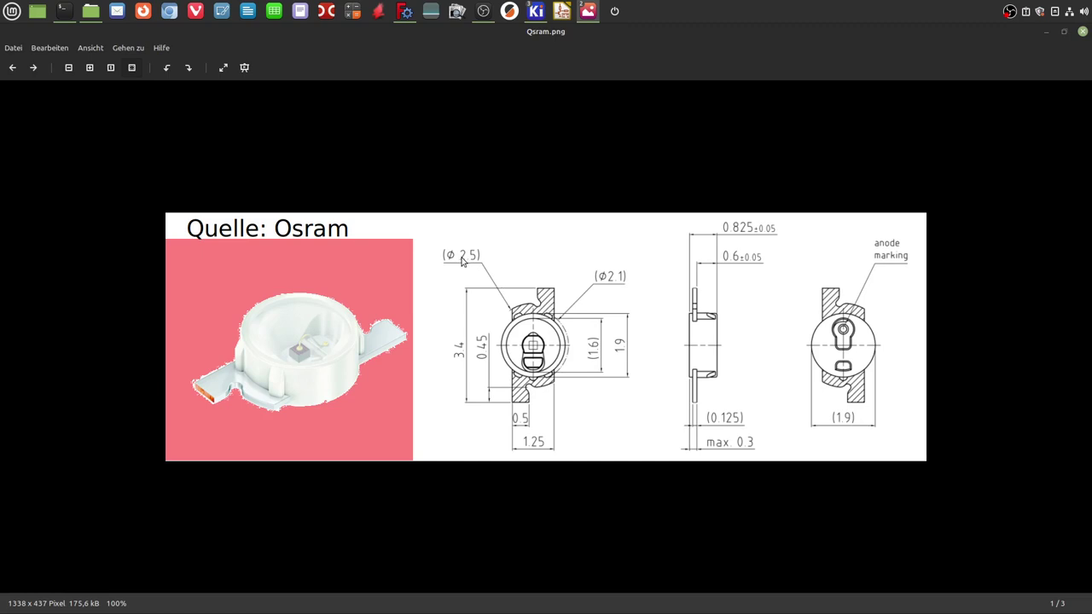
pyautogui.click(404, 11)
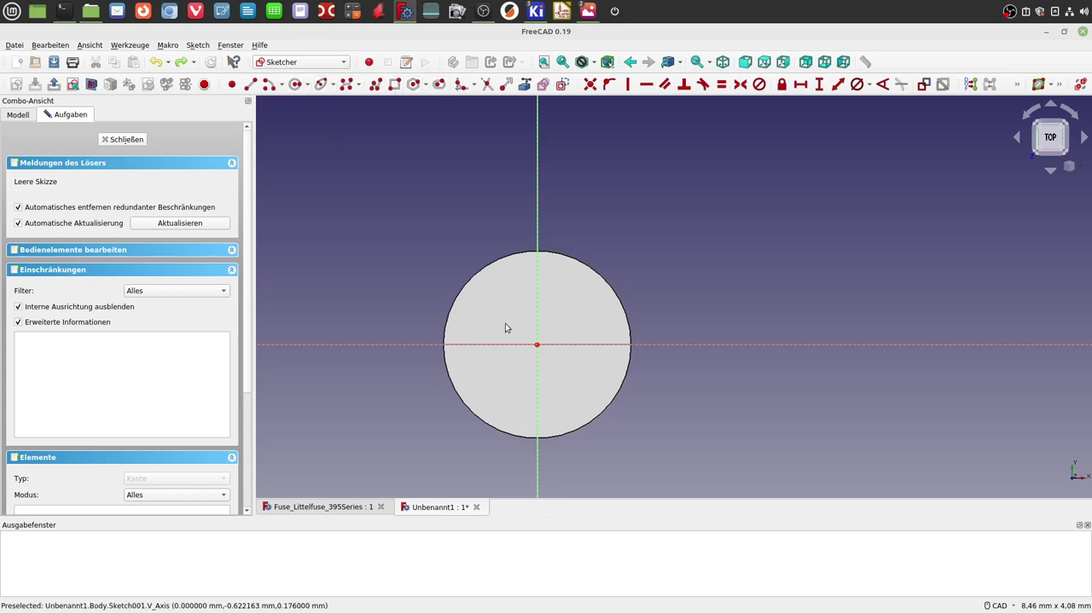
pyautogui.click(295, 84)
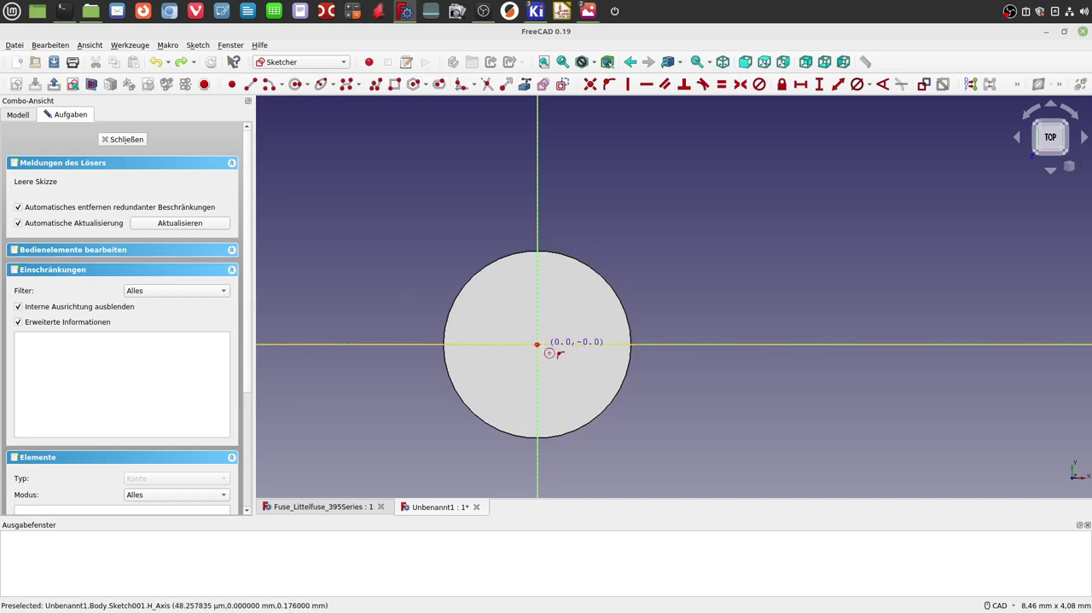
# Step: Draw a circle at the origin and constrain its diameter to 2.5 mm
pyautogui.click(538, 345)
pyautogui.click(669, 367)
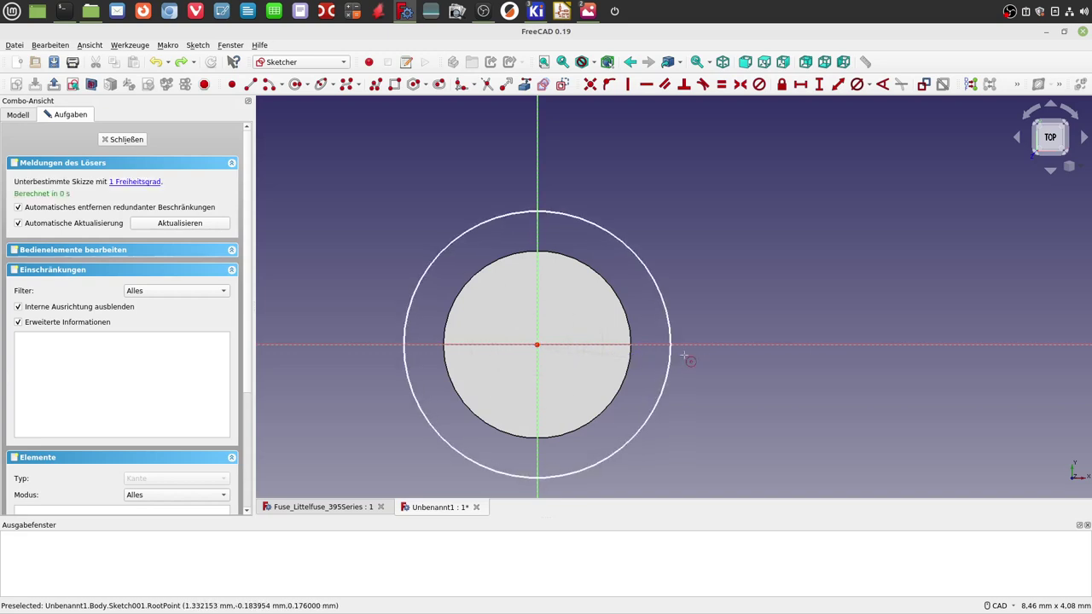
pyautogui.click(871, 86)
pyautogui.click(913, 110)
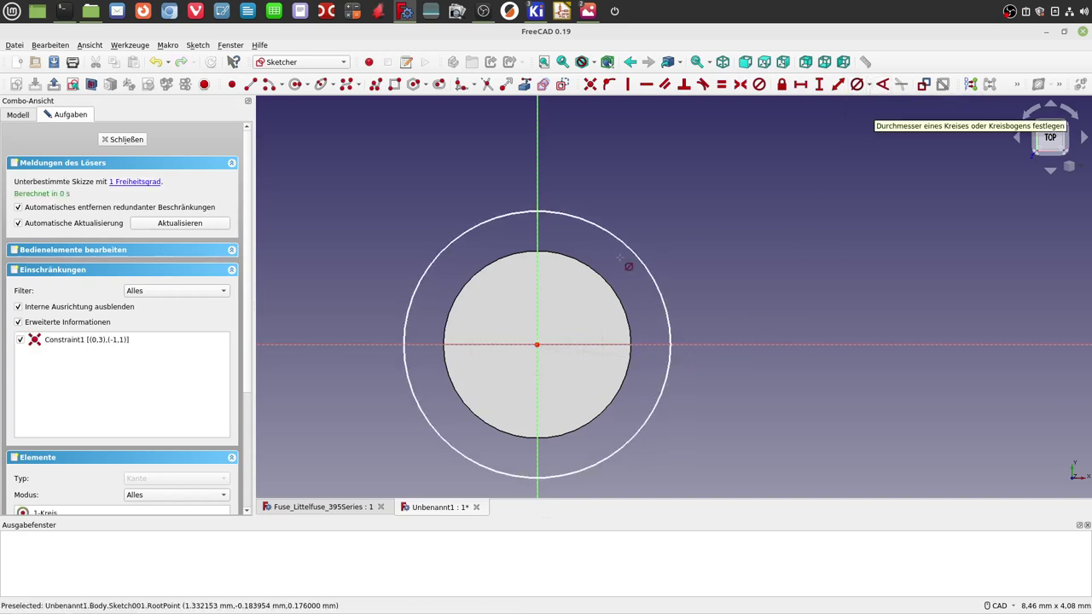
pyautogui.click(640, 259)
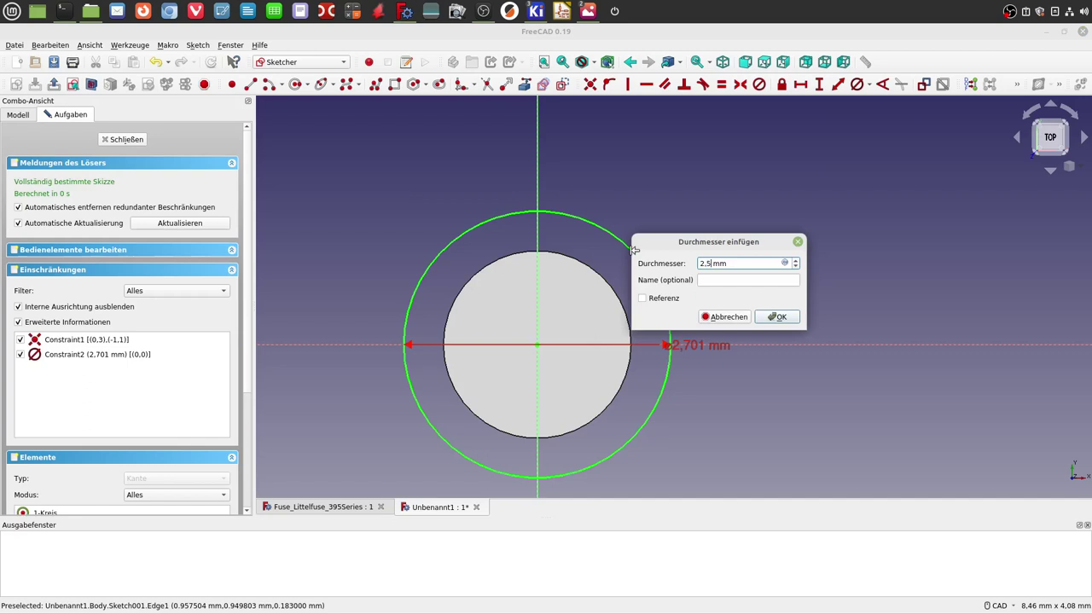
pyautogui.press('Return')
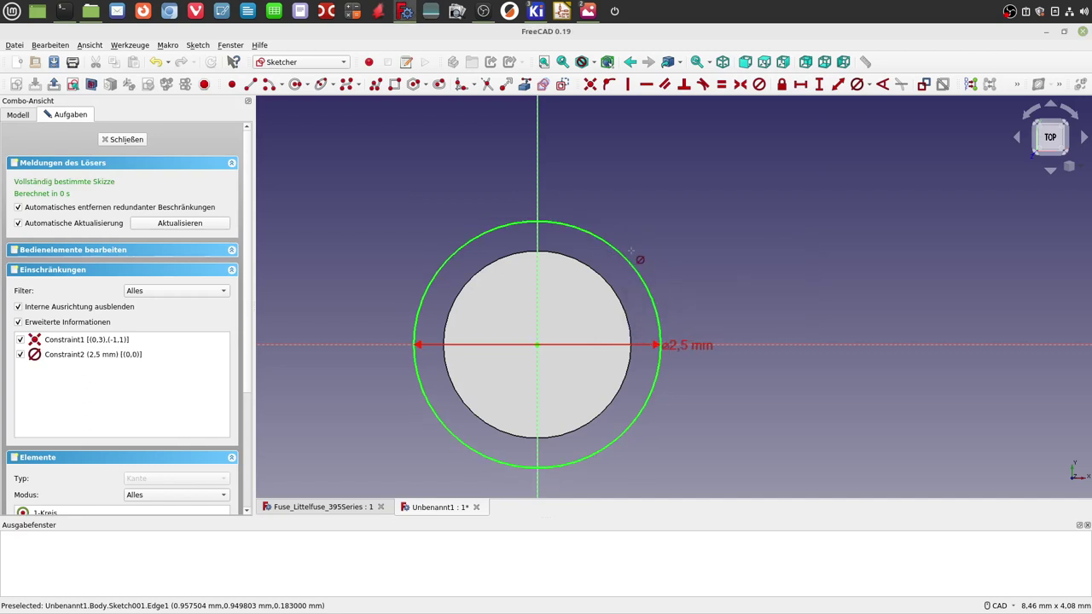
# Step: Recheck the Osram drawing, then start a line below the circle centre
pyautogui.click(589, 14)
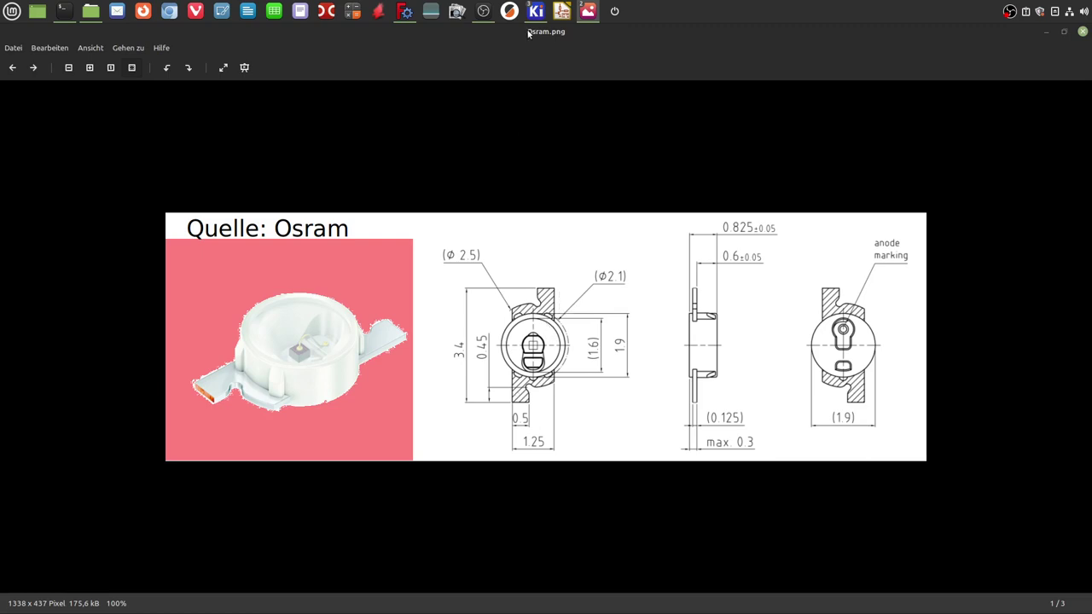
pyautogui.click(403, 17)
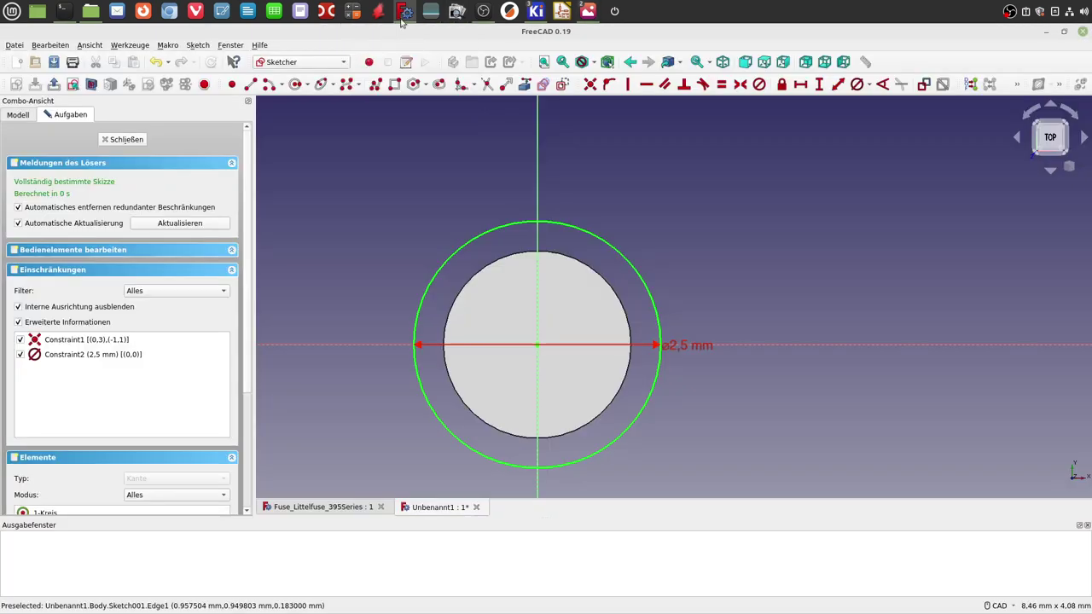
pyautogui.click(250, 86)
pyautogui.click(413, 419)
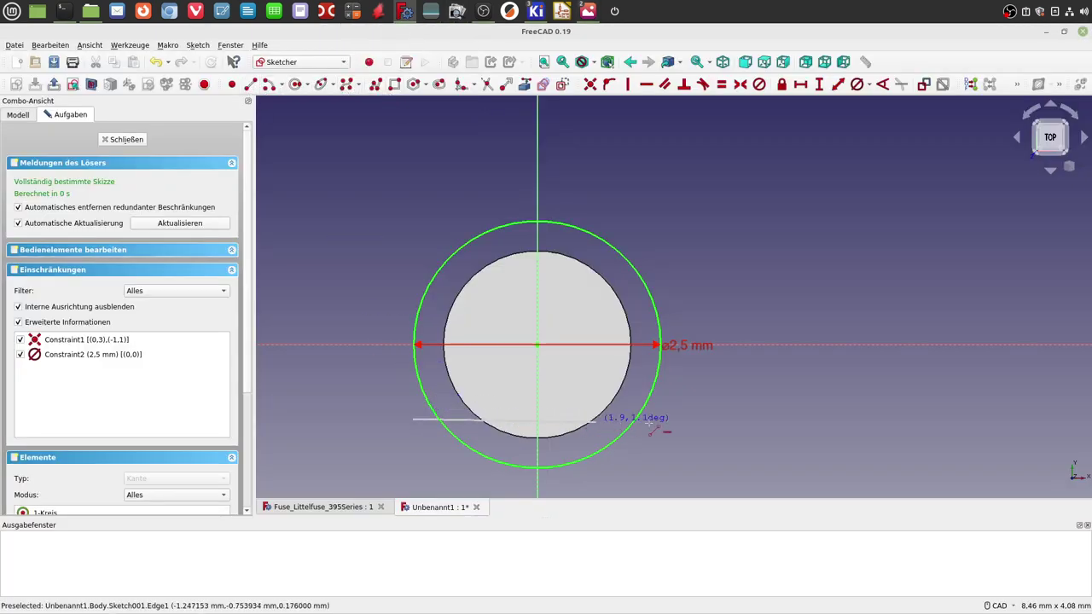
# Step: Draw horizontal lines below and above the centre, checking the Osram drawing
pyautogui.click(692, 419)
pyautogui.click(653, 260)
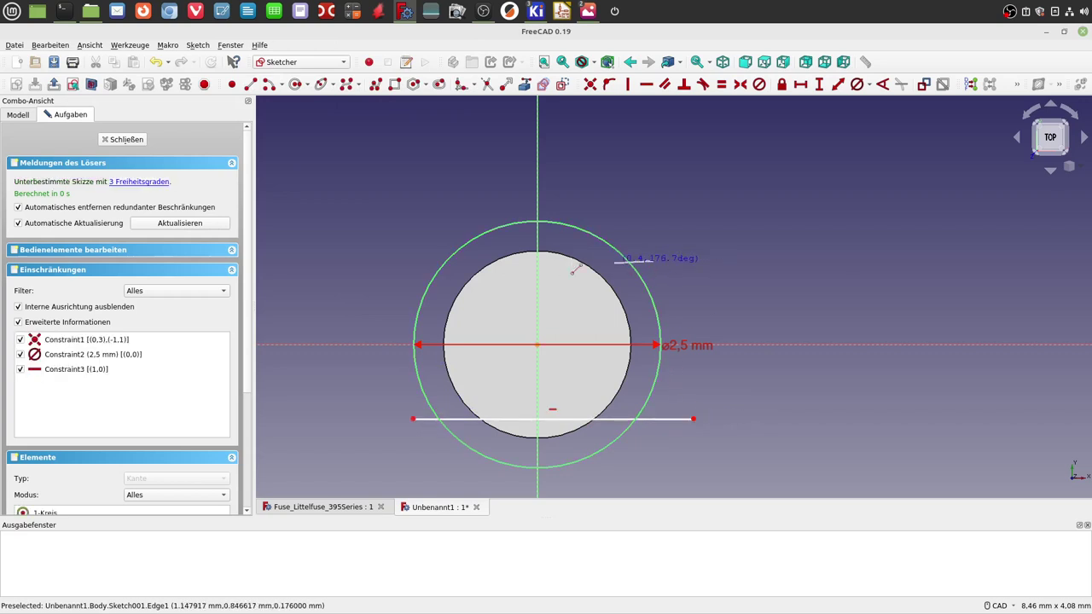
pyautogui.click(378, 260)
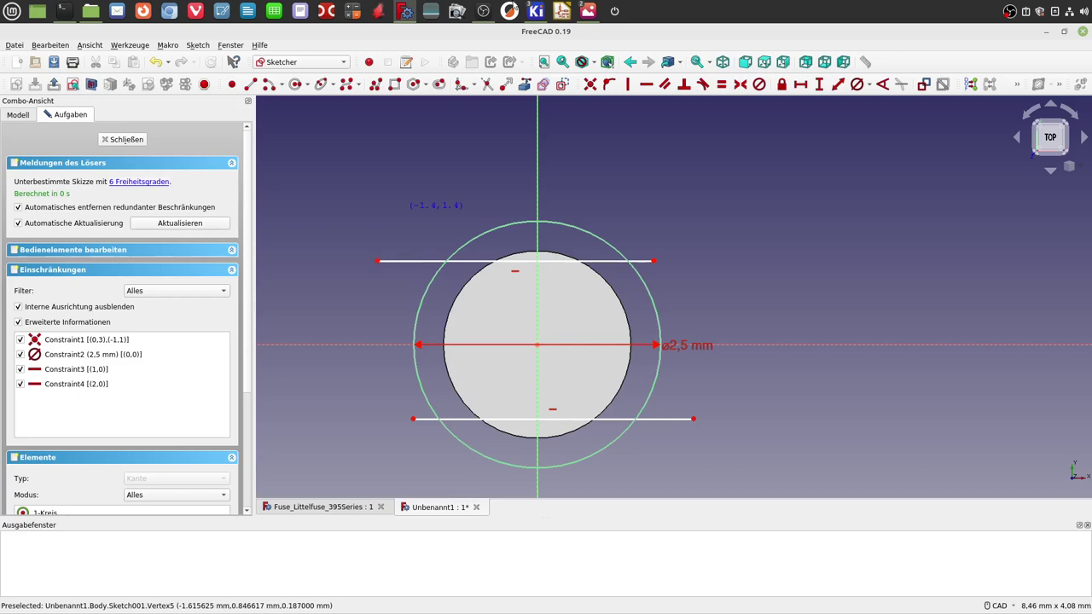
pyautogui.click(606, 36)
pyautogui.click(606, 35)
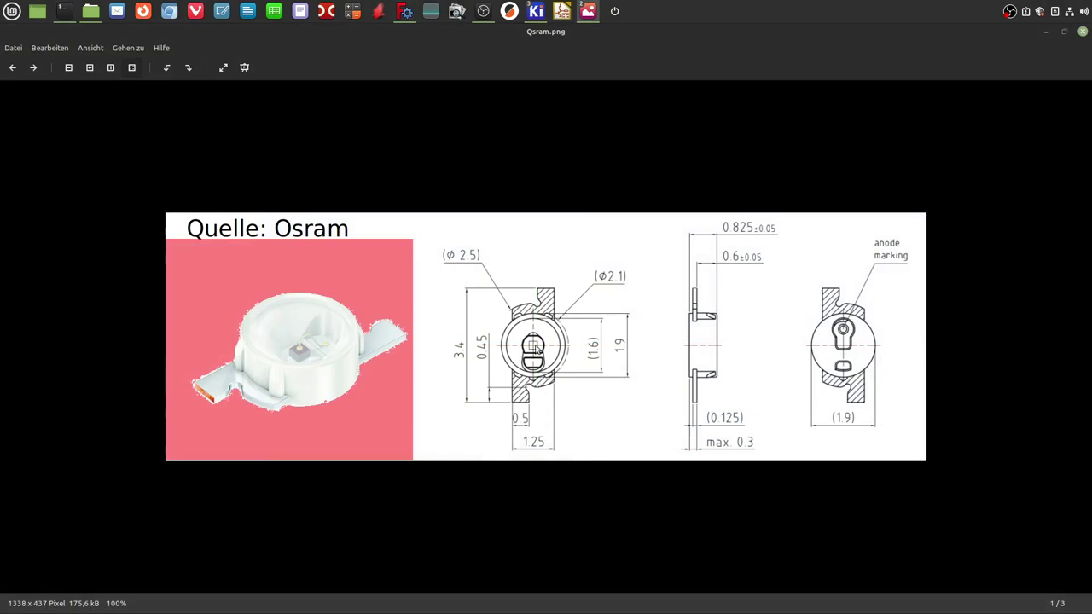
pyautogui.moveTo(404, 12)
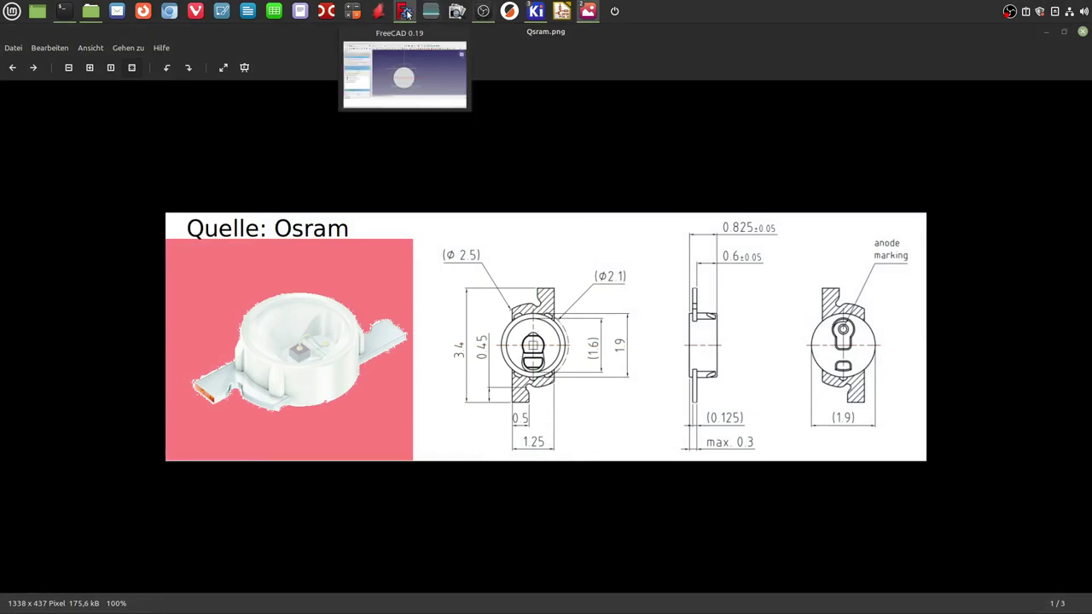
pyautogui.click(407, 13)
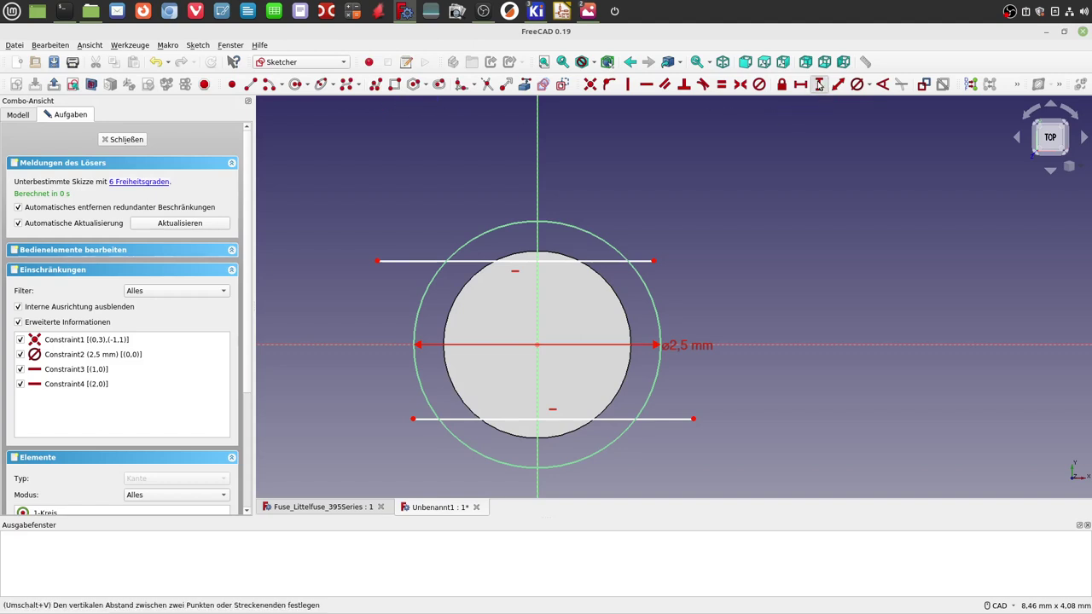
# Step: Constrain both lines 0.625 mm vertically from the circle centre
pyautogui.click(538, 345)
pyautogui.click(413, 419)
pyautogui.write('0.75')
pyautogui.press('Return')
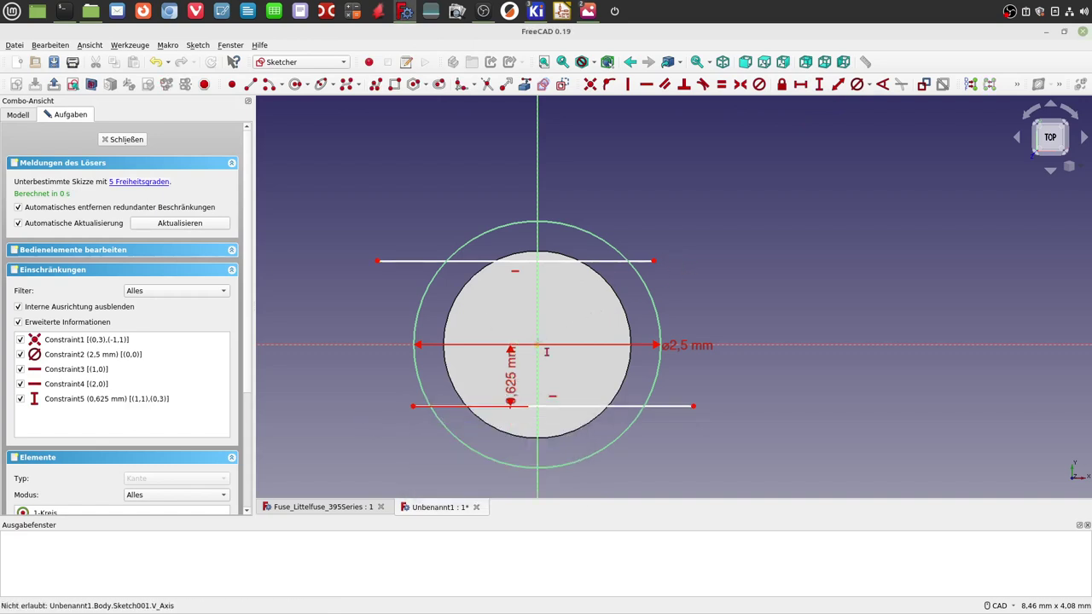
pyautogui.click(537, 345)
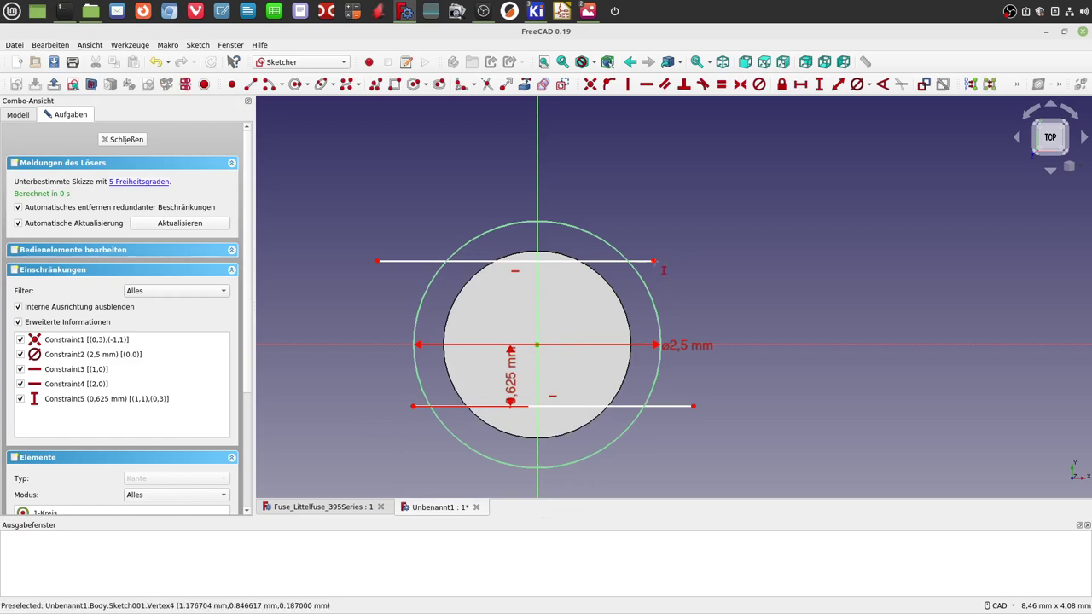
pyautogui.click(654, 262)
pyautogui.write('25')
pyautogui.press('Return')
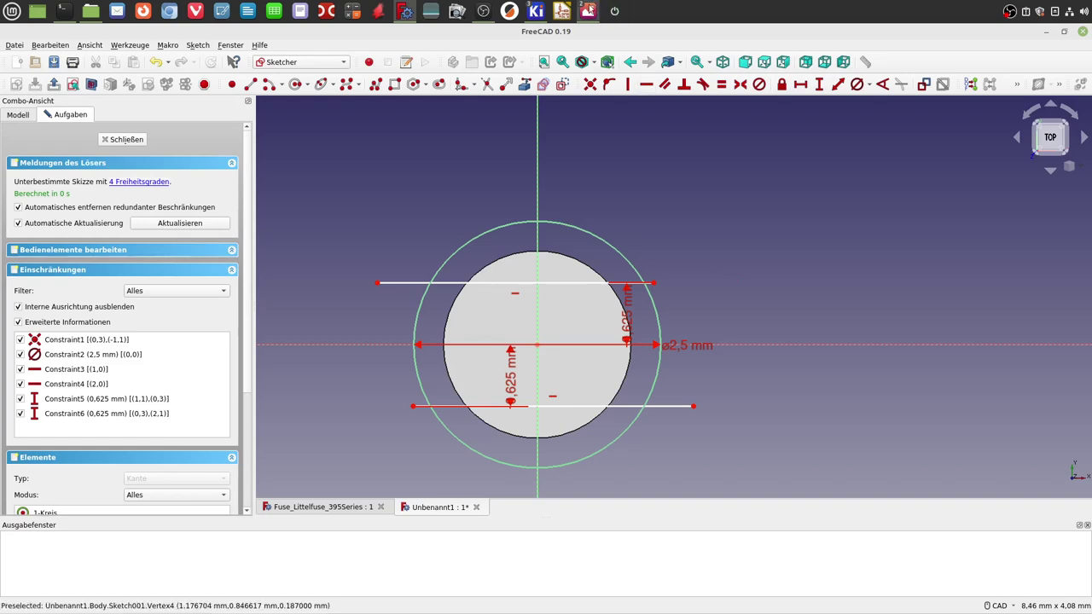
pyautogui.moveTo(588, 10)
pyautogui.click(653, 76)
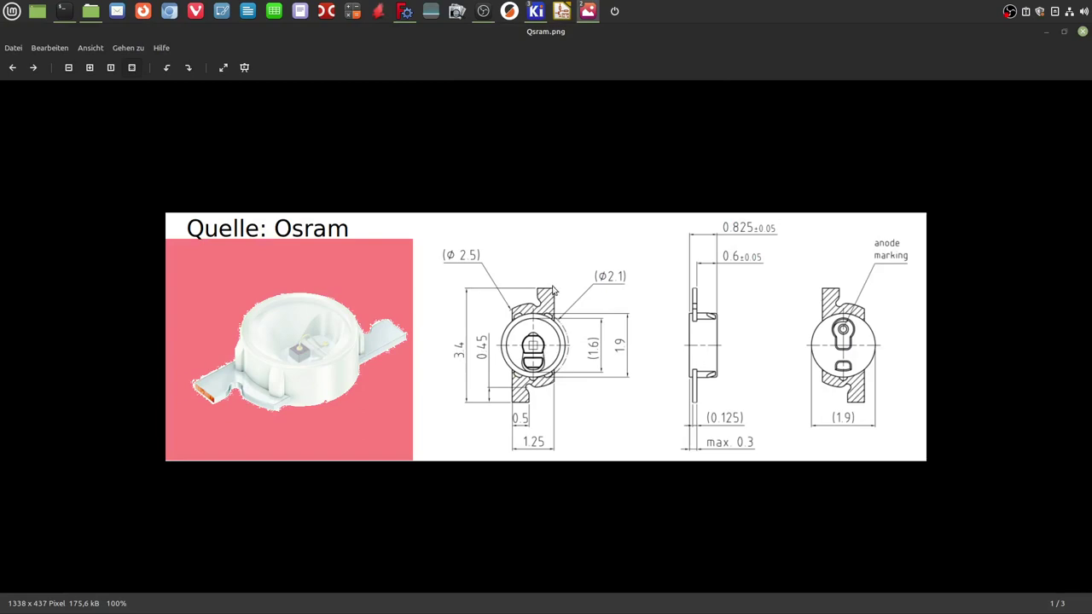
pyautogui.click(1046, 33)
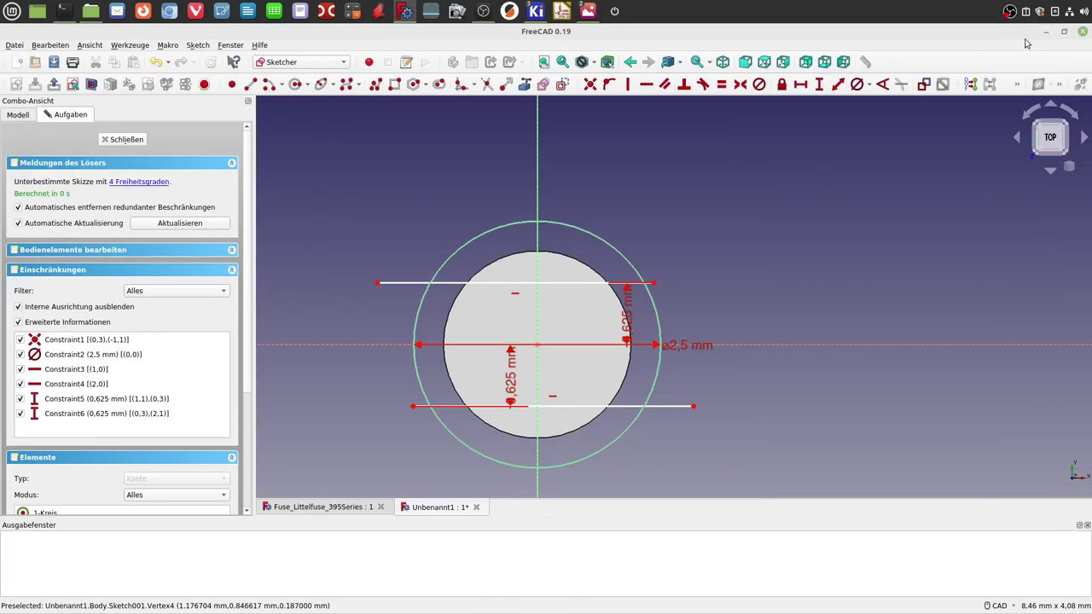
# Step: Constrain the lines' outer ends 1.7 mm horizontally from the origin
pyautogui.click(800, 84)
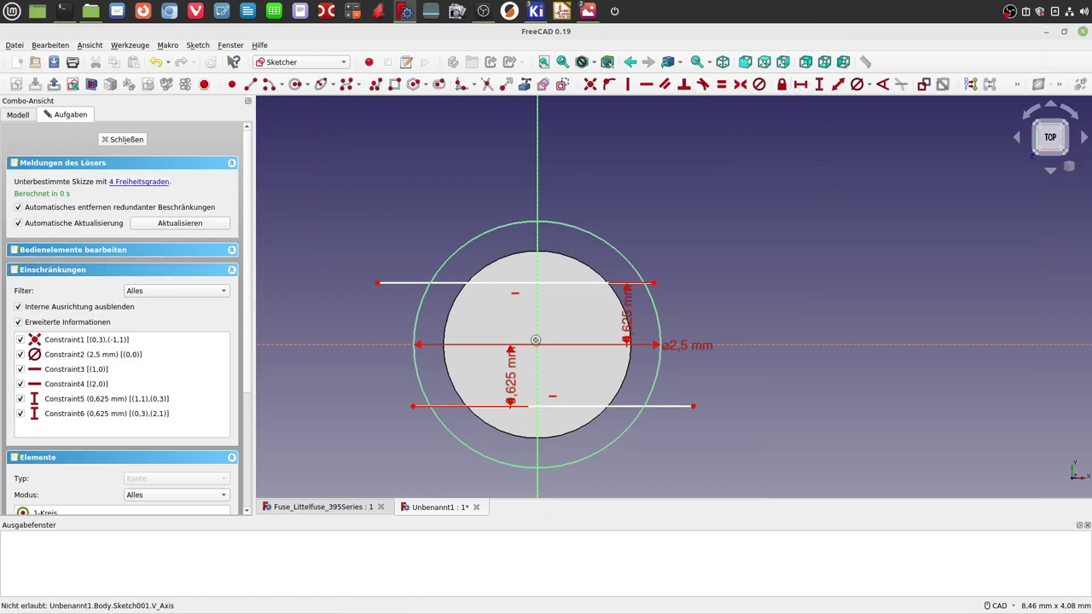
pyautogui.click(536, 345)
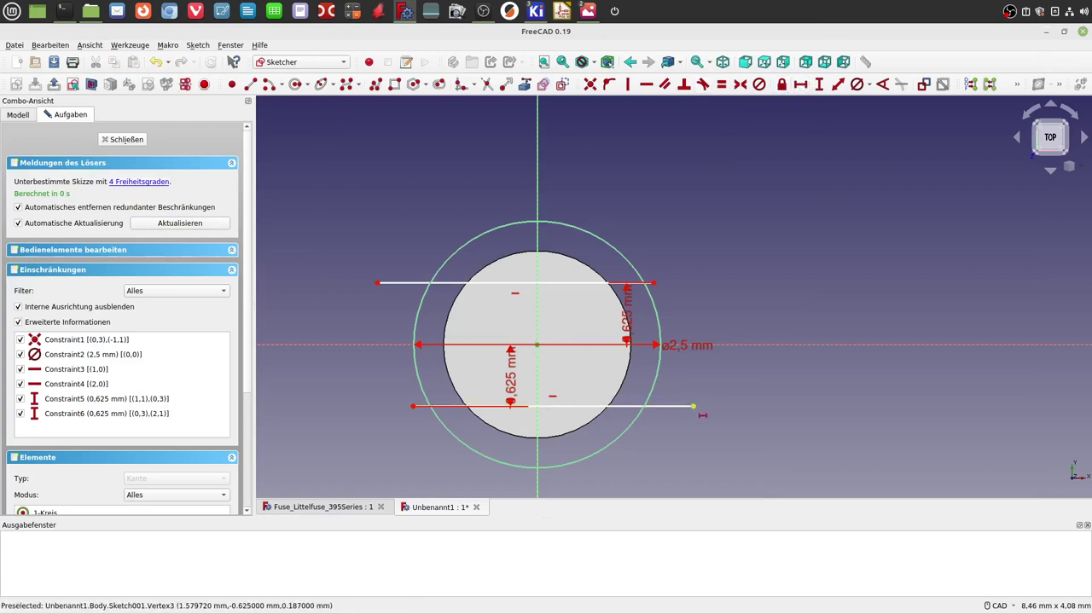
pyautogui.click(694, 408)
pyautogui.write('1.7')
pyautogui.press('Return')
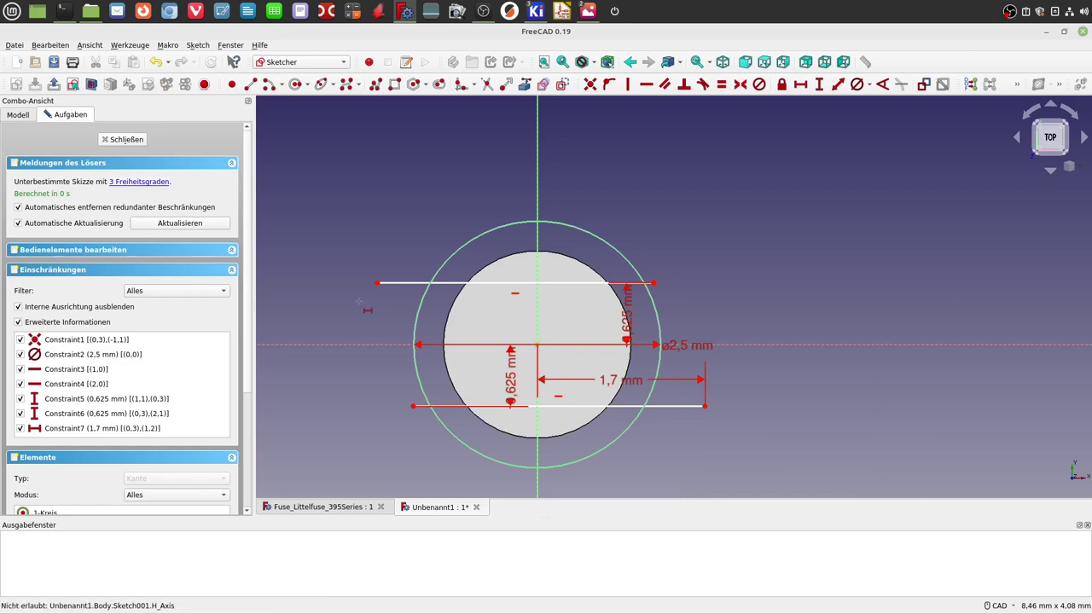
pyautogui.click(378, 282)
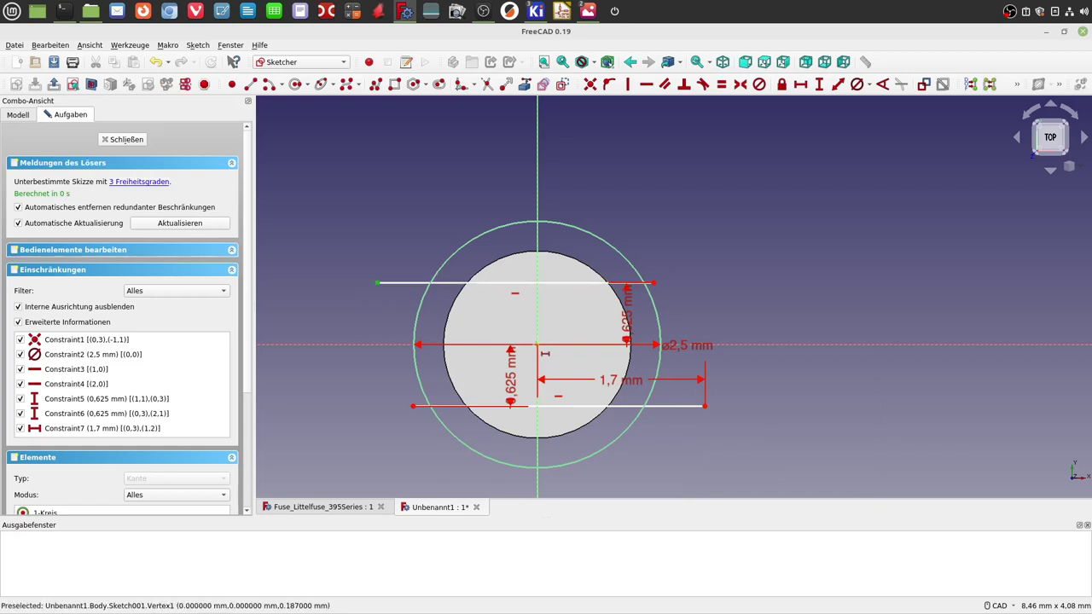
pyautogui.click(538, 345)
pyautogui.write('1.7')
pyautogui.press('Return')
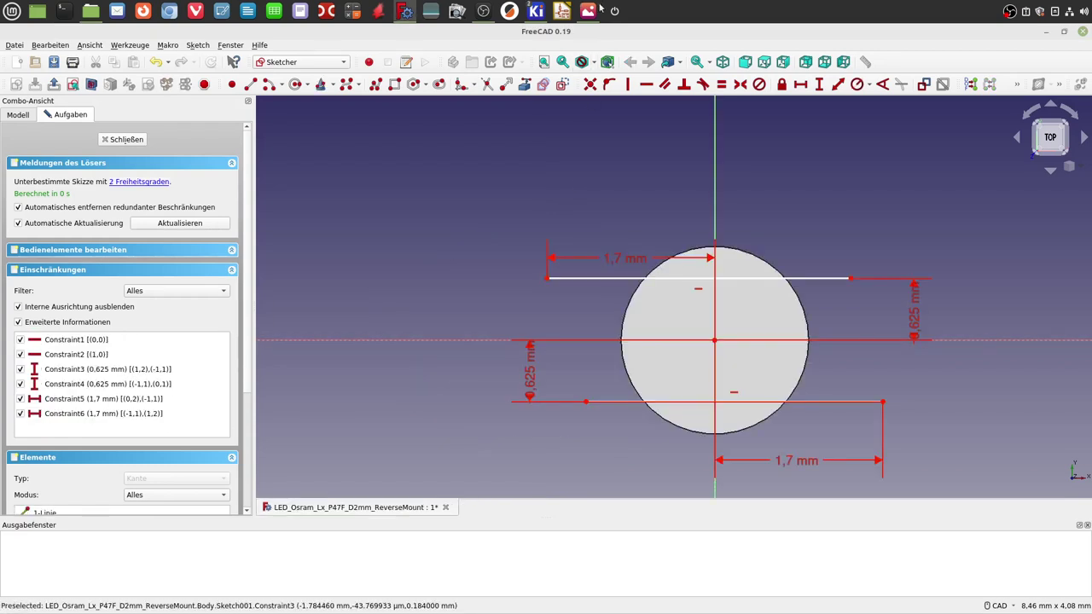
pyautogui.click(588, 10)
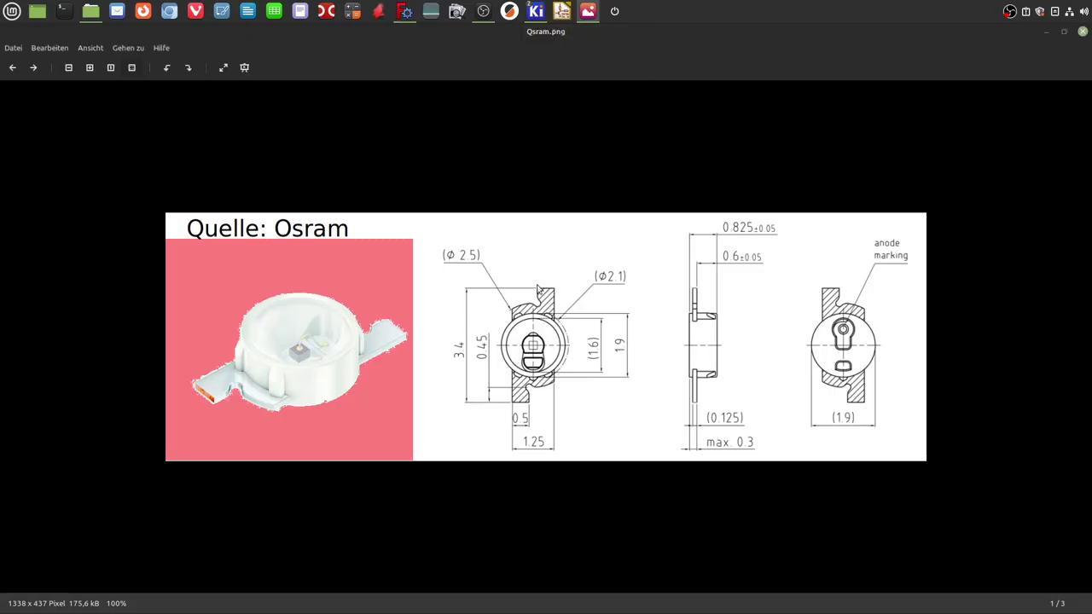
pyautogui.click(1045, 33)
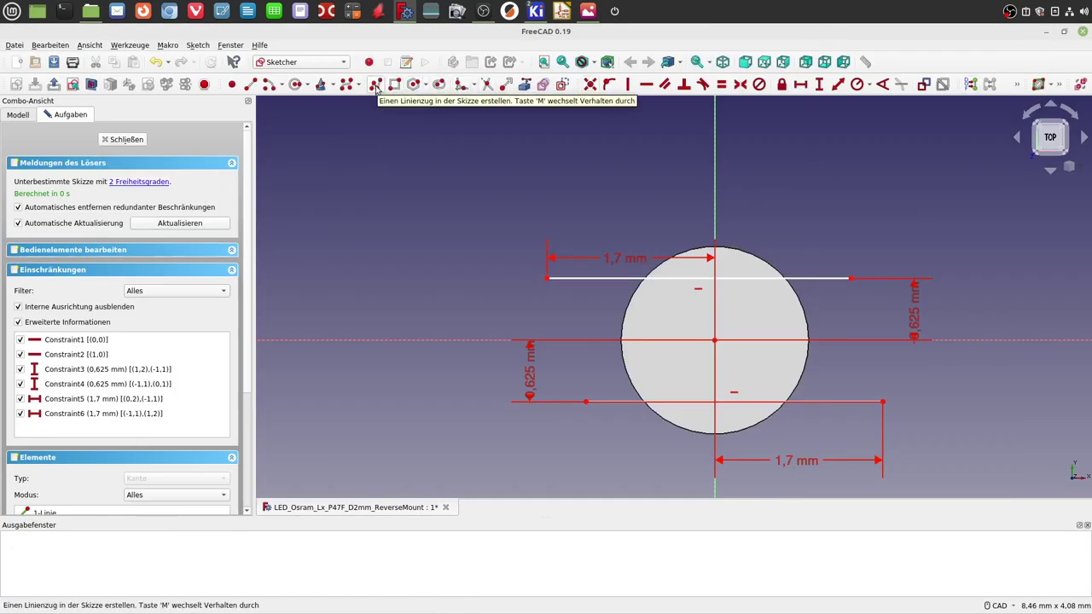
# Step: Draw two stepped polyline profiles: short vertical edges at the line ends with horizontal returns inward
pyautogui.click(377, 88)
pyautogui.click(547, 278)
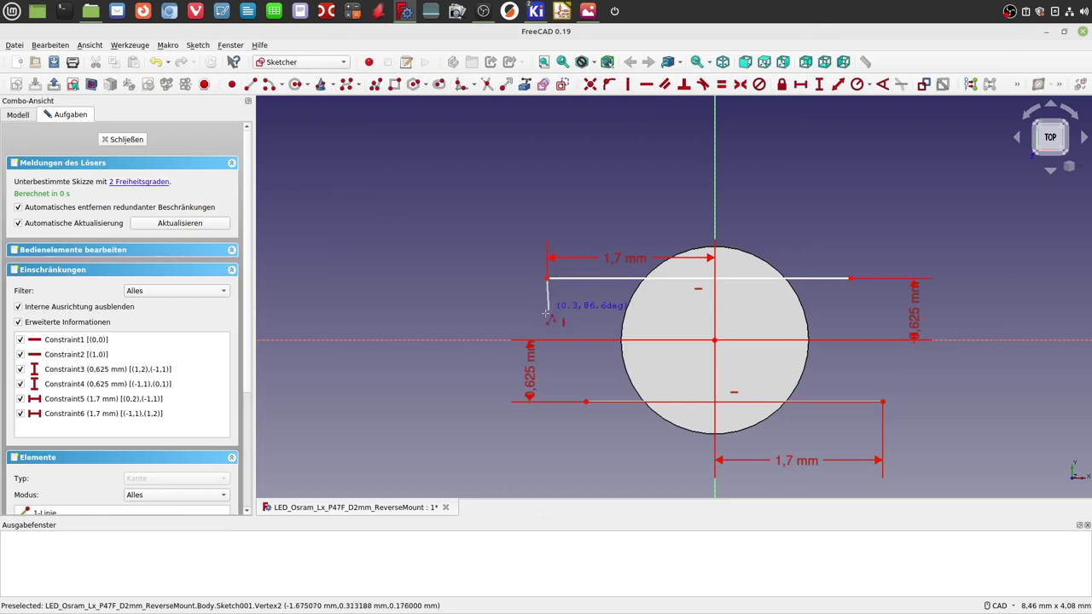
pyautogui.click(545, 327)
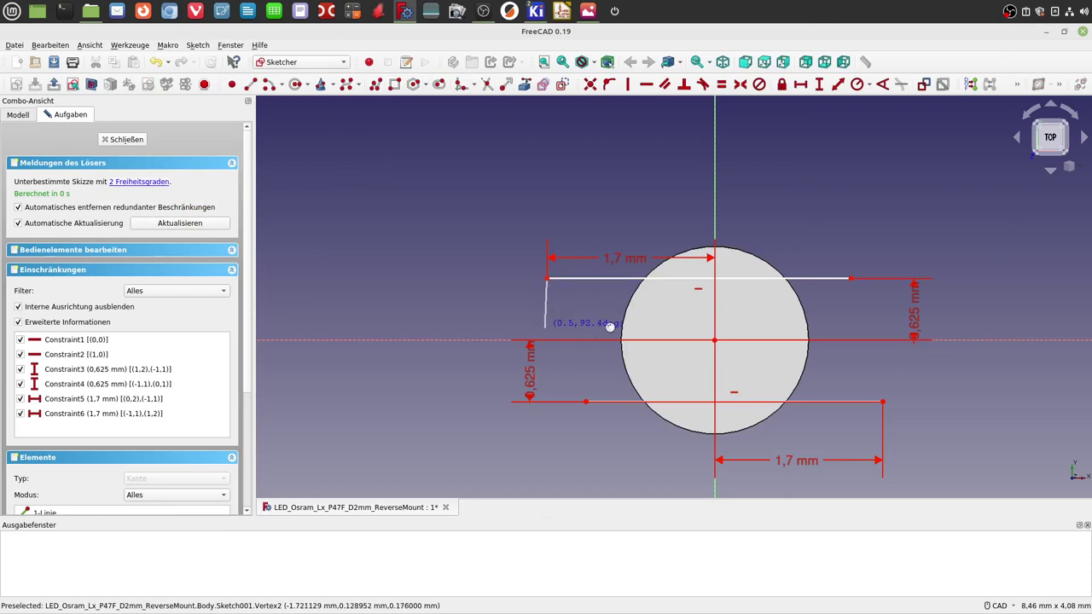
pyautogui.click(657, 329)
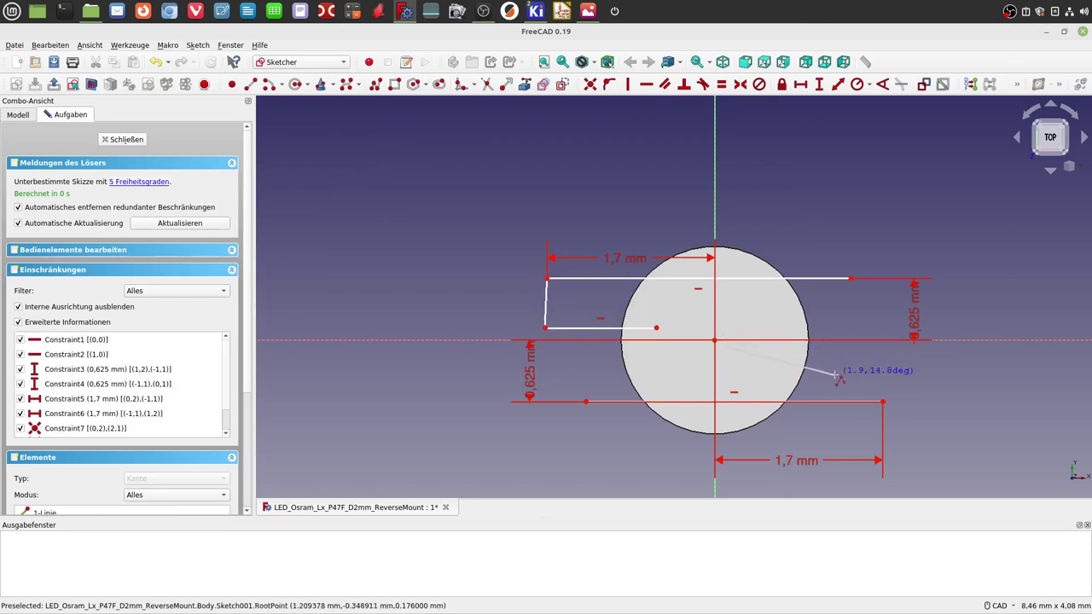
pyautogui.click(884, 401)
pyautogui.click(782, 359)
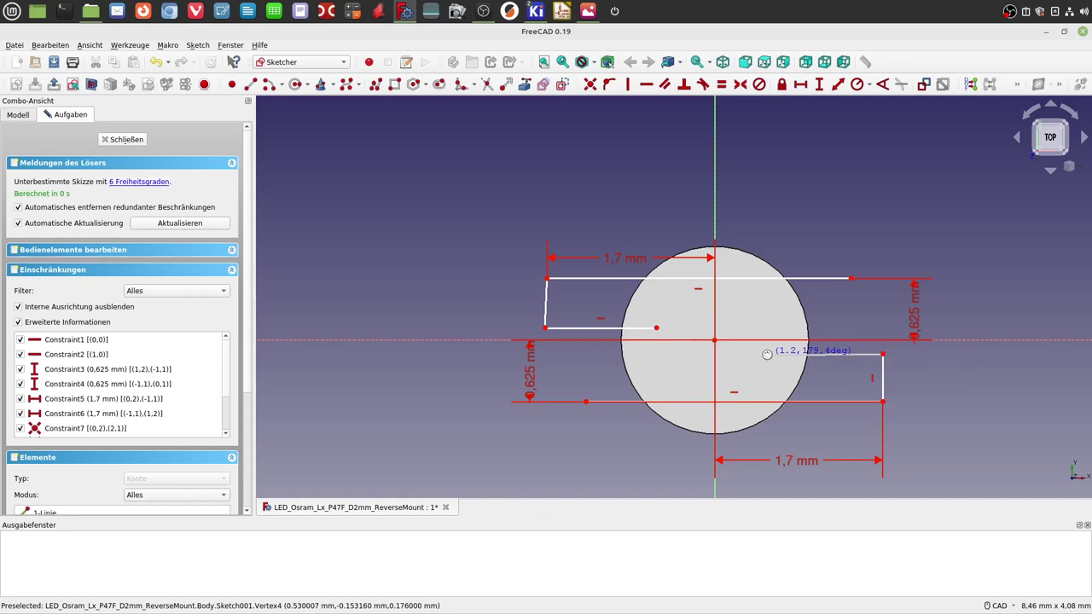
pyautogui.click(767, 353)
pyautogui.rightClick(629, 100)
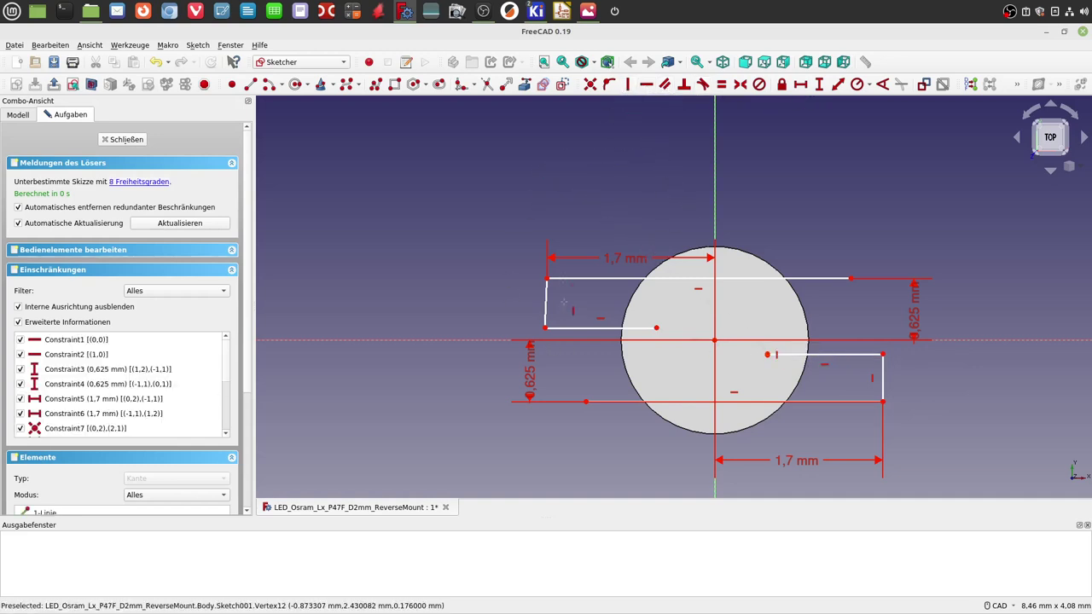
# Step: Make the short edges vertical and constrain them to 0.5 mm length
pyautogui.click(546, 308)
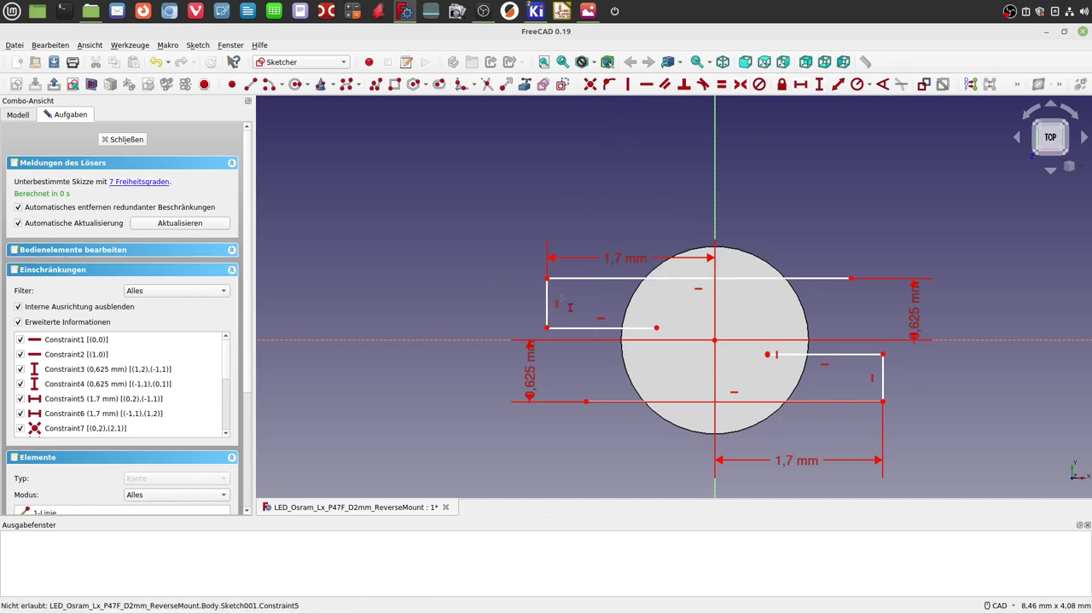
pyautogui.click(549, 298)
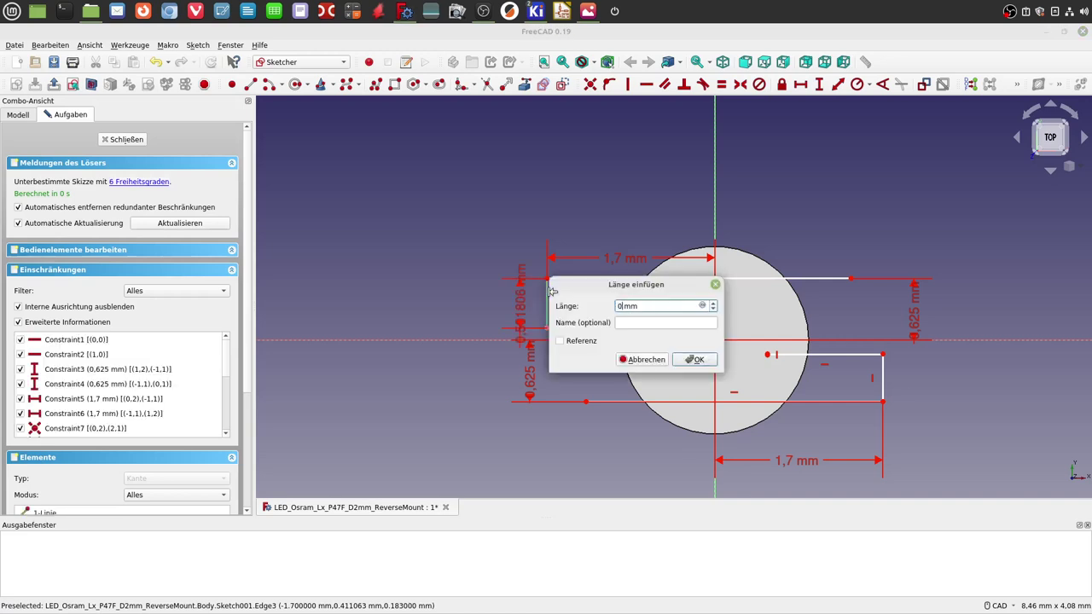
pyautogui.press('Return')
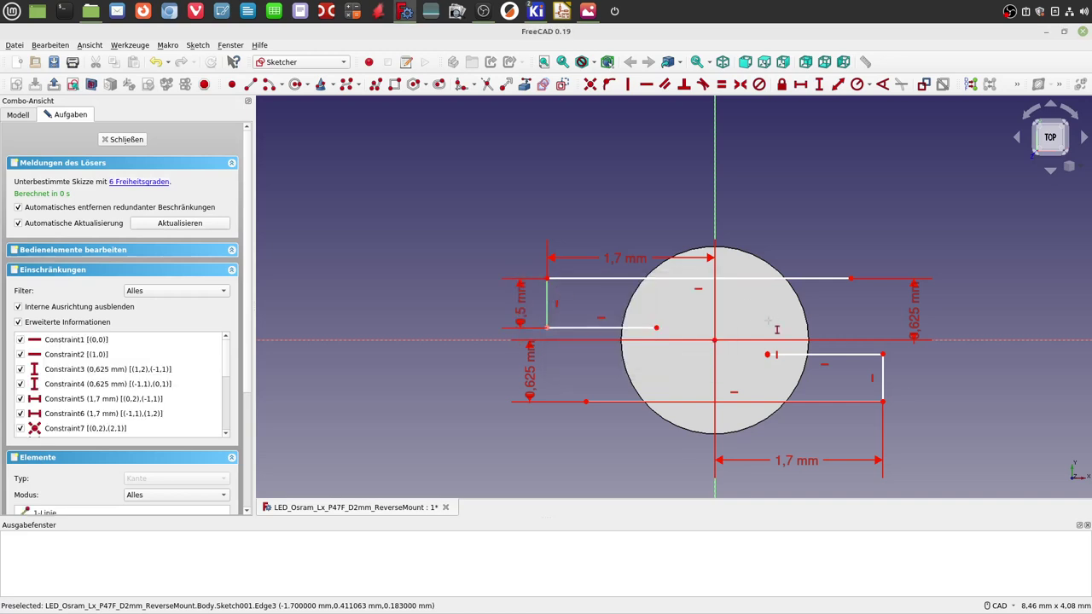
pyautogui.click(883, 375)
pyautogui.write('0,')
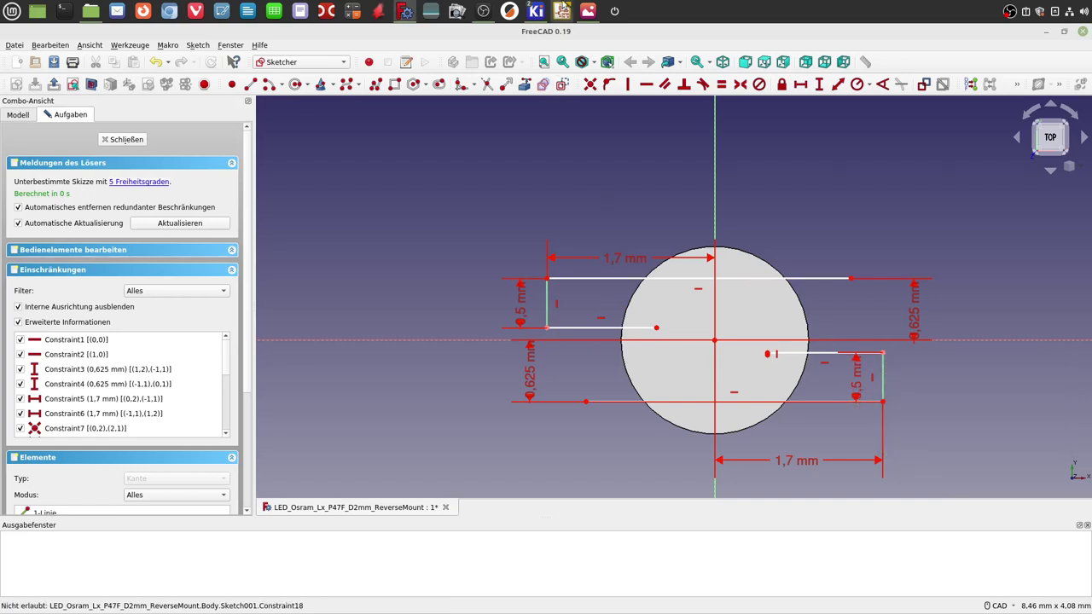
pyautogui.moveTo(562, 10)
pyautogui.click(588, 11)
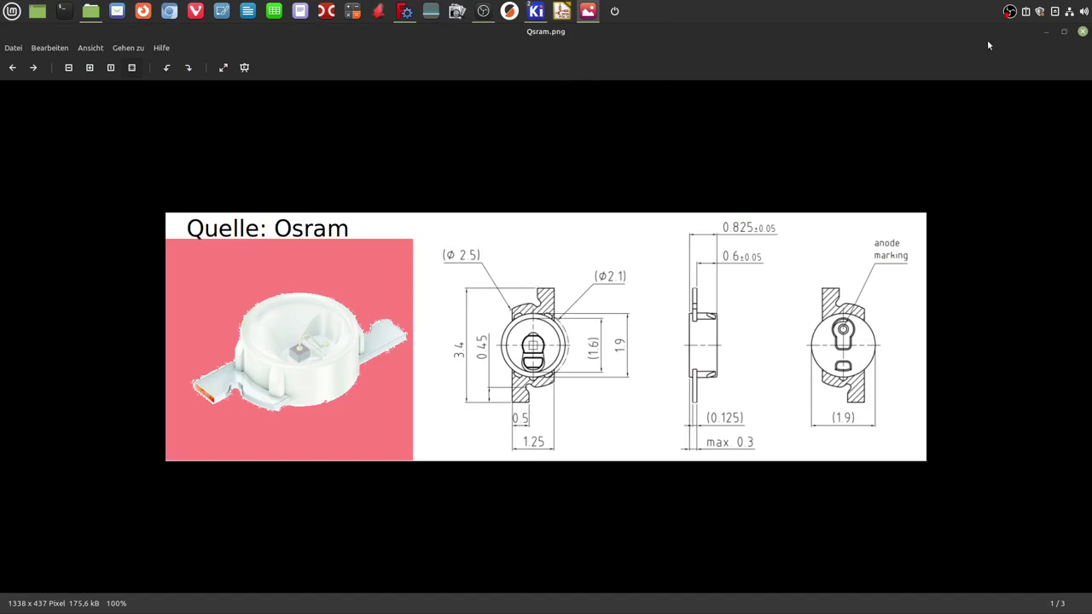
pyautogui.click(1046, 33)
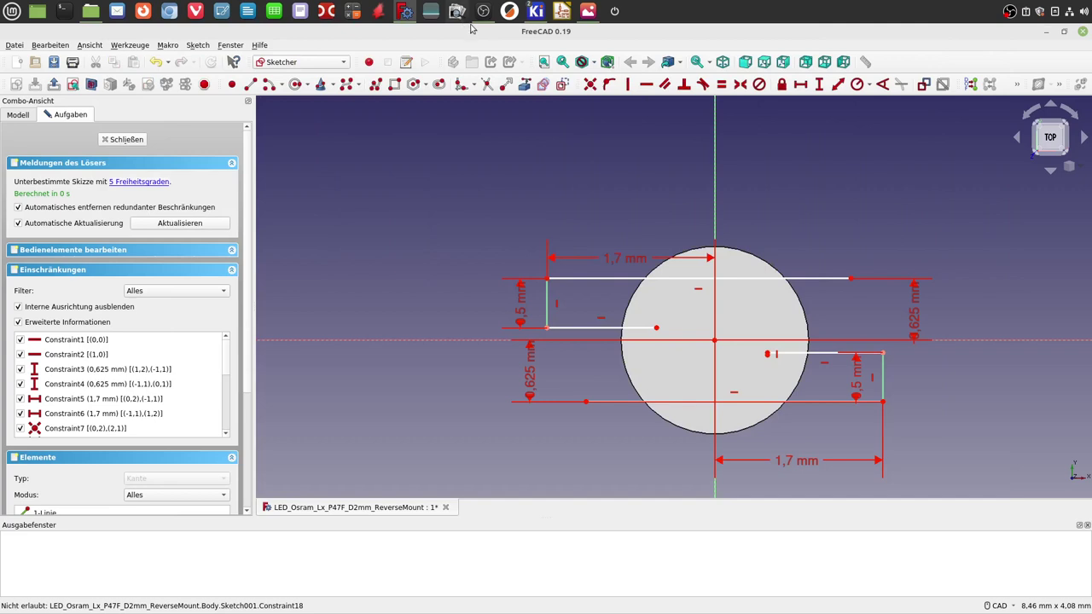
# Step: Draw an outer circle at the origin with a 2,5 mm diameter
pyautogui.click(294, 86)
pyautogui.click(720, 344)
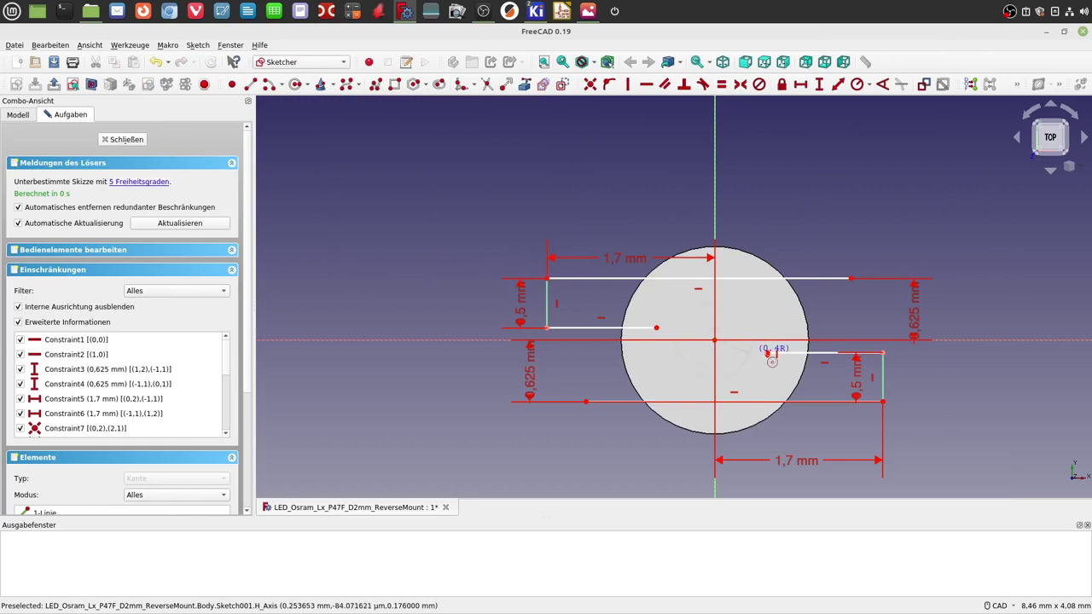
pyautogui.click(824, 392)
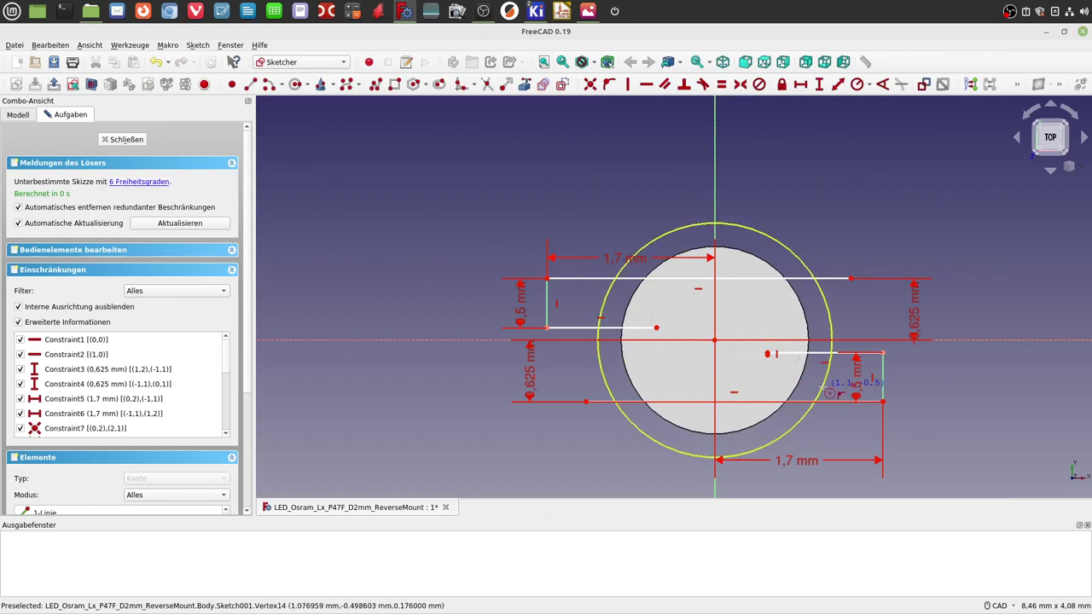
pyautogui.click(872, 88)
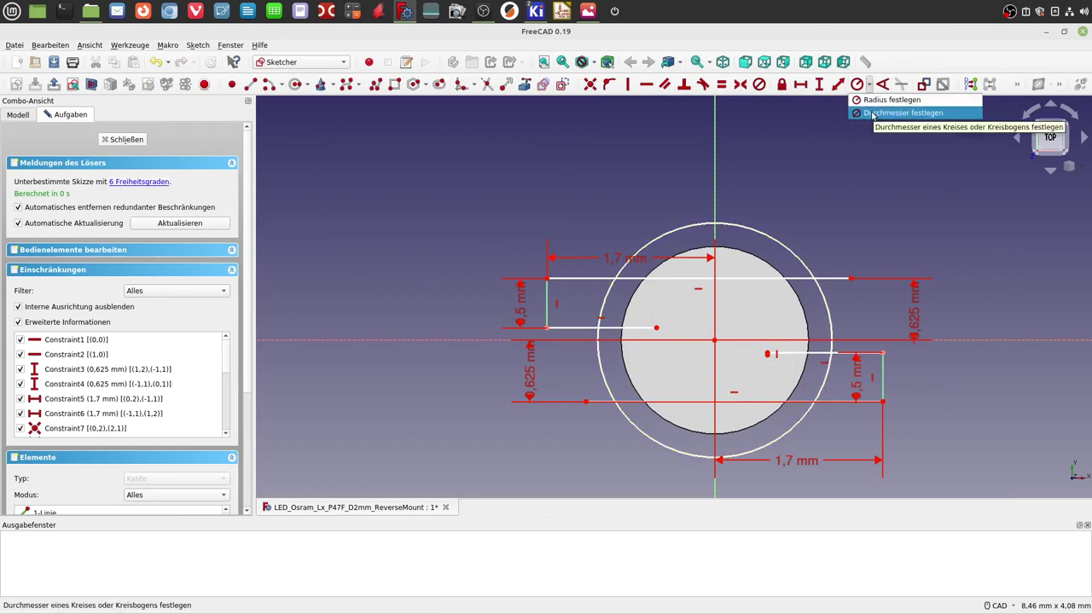
pyautogui.click(904, 110)
pyautogui.click(793, 254)
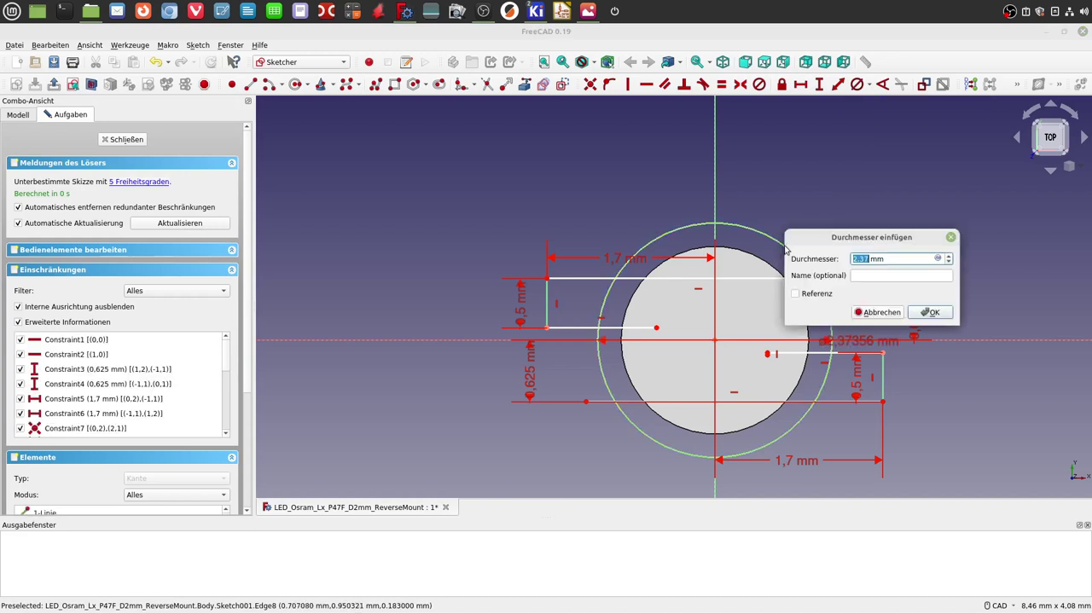
pyautogui.write('2,5')
pyautogui.press('Return')
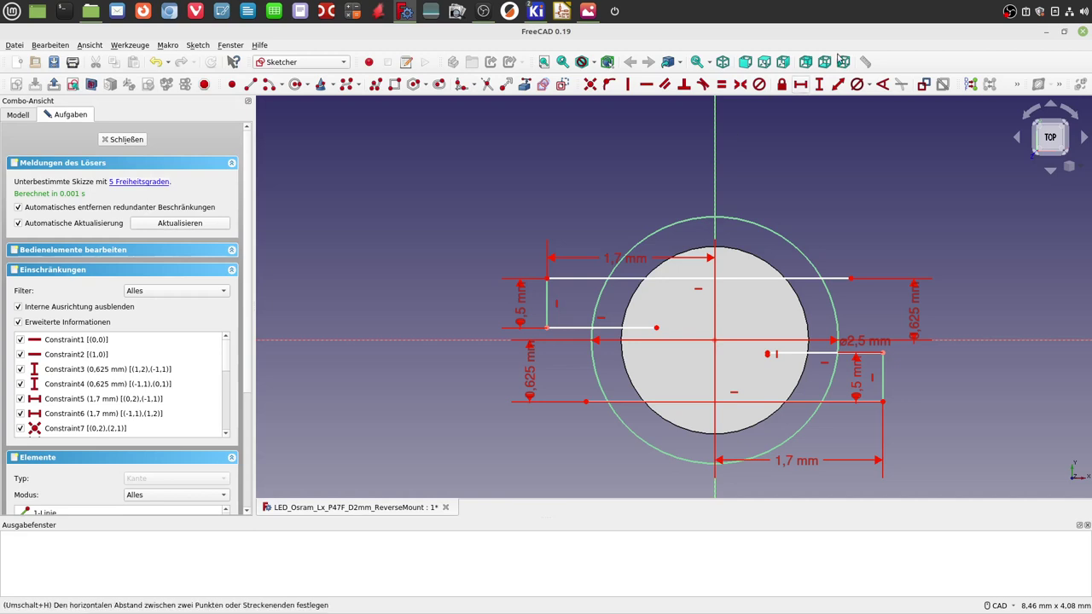
# Step: Draw an inner circle at the origin with a 1.9 mm diameter
pyautogui.click(295, 83)
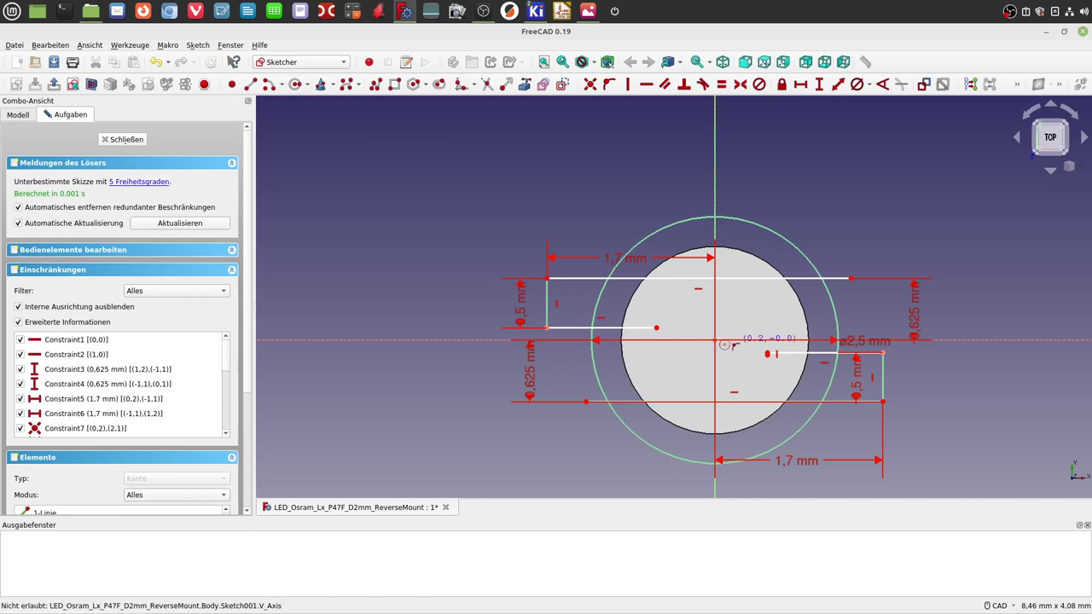
pyautogui.click(719, 345)
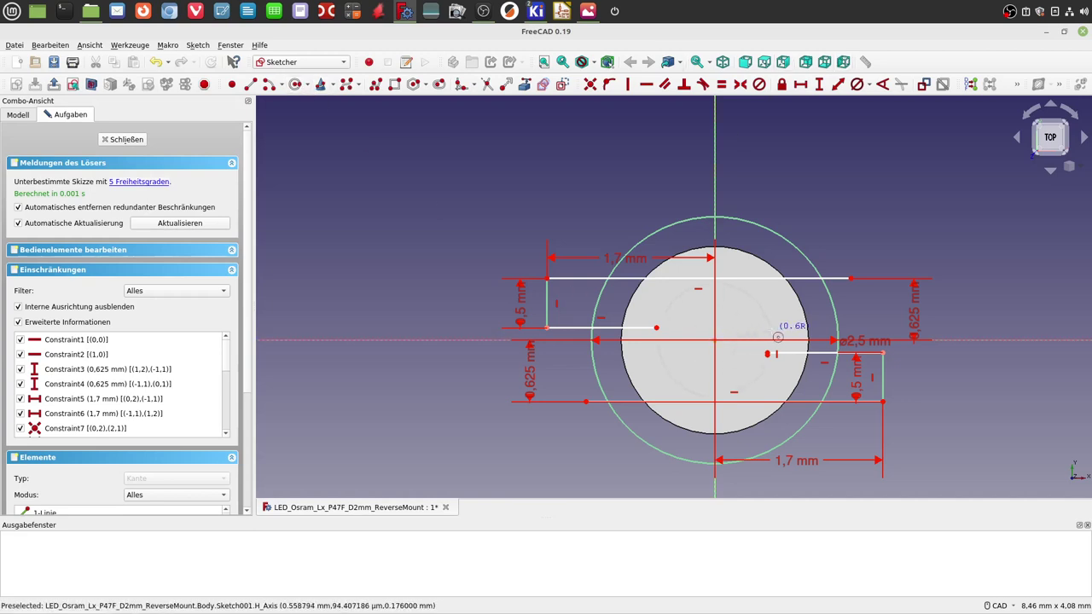
pyautogui.click(771, 330)
pyautogui.click(870, 85)
pyautogui.click(879, 113)
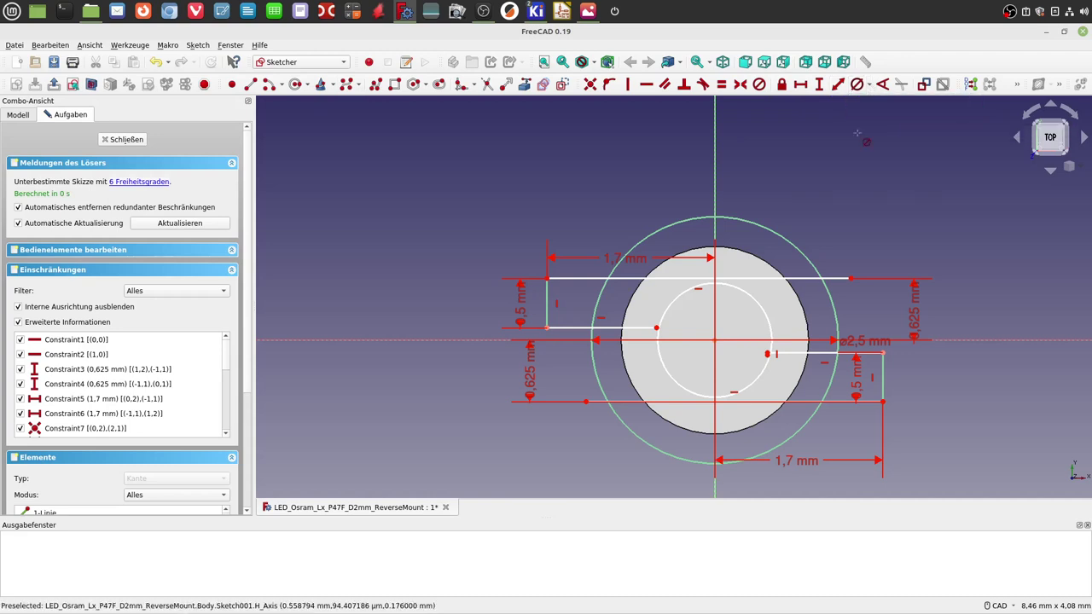
pyautogui.click(755, 300)
pyautogui.write('1.9')
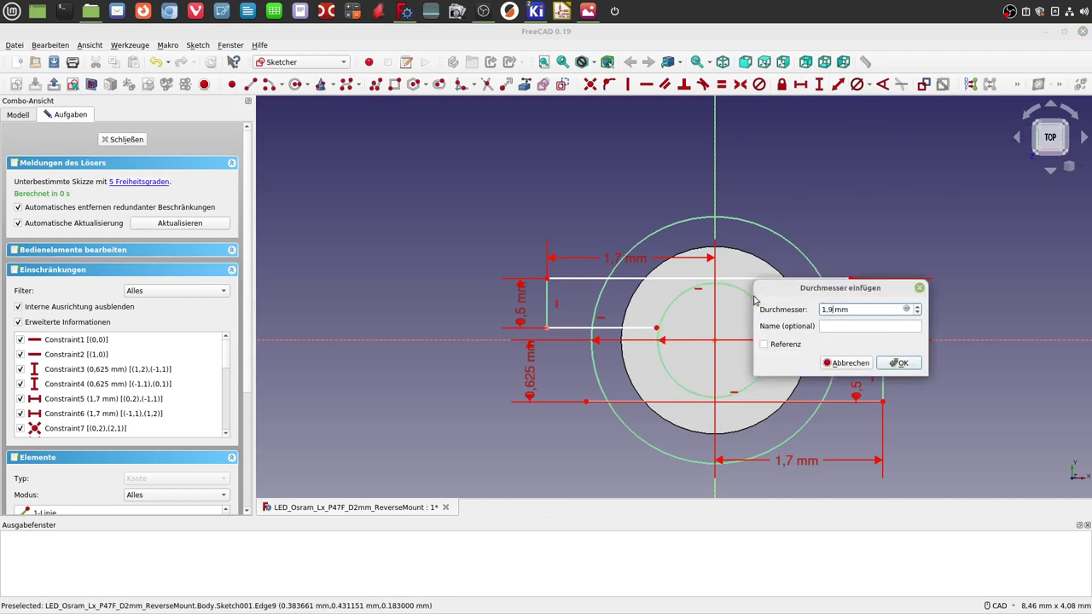
pyautogui.press('Return')
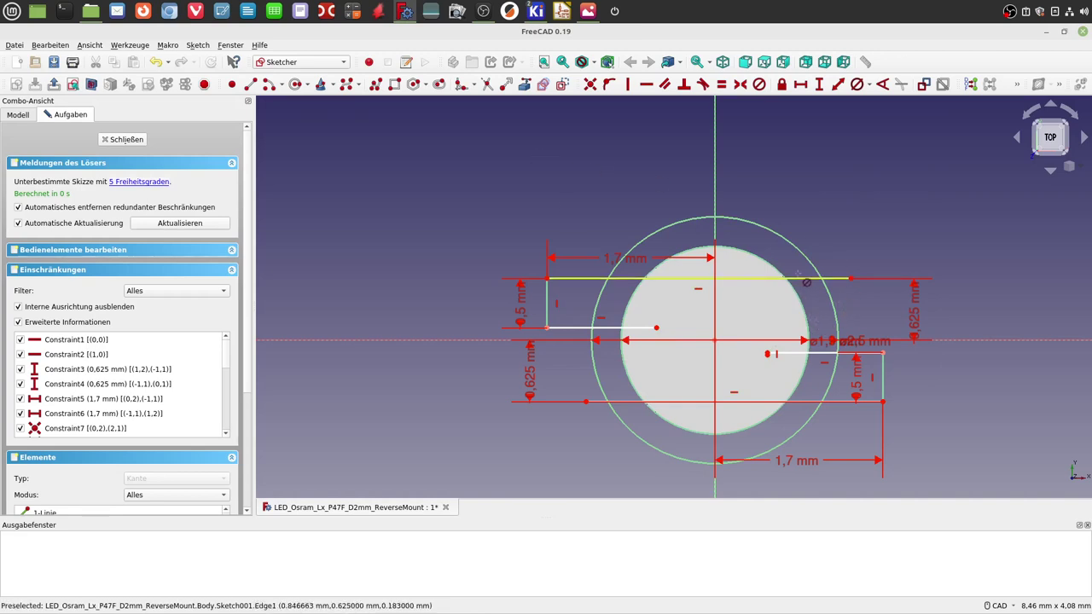
# Step: Trim the top lead line, the outer circle's upper and left arcs, and the lower line piece
pyautogui.scroll(2, 807, 282)
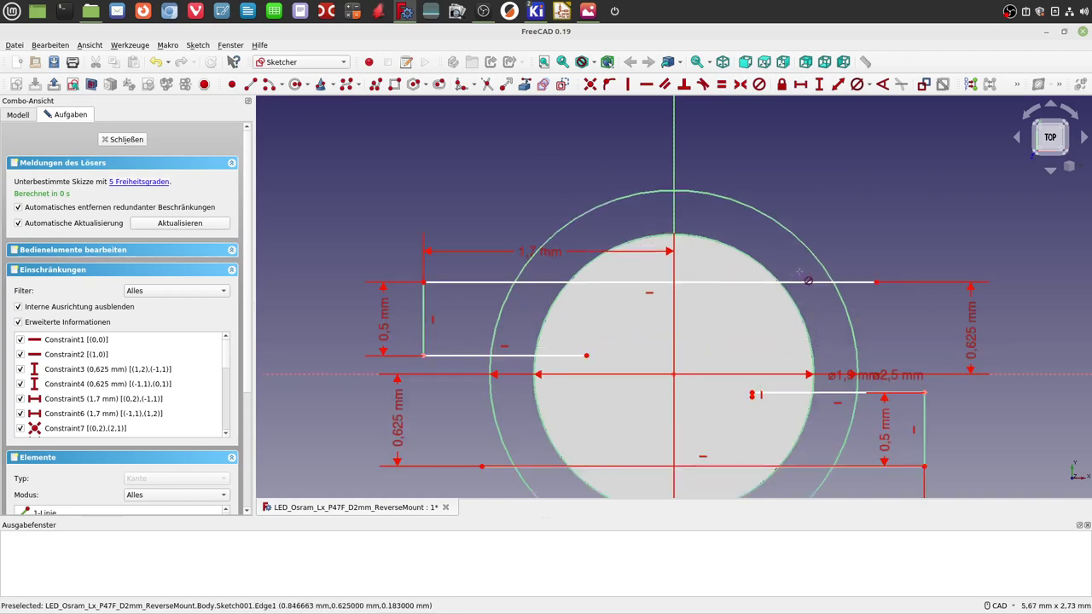
pyautogui.click(487, 85)
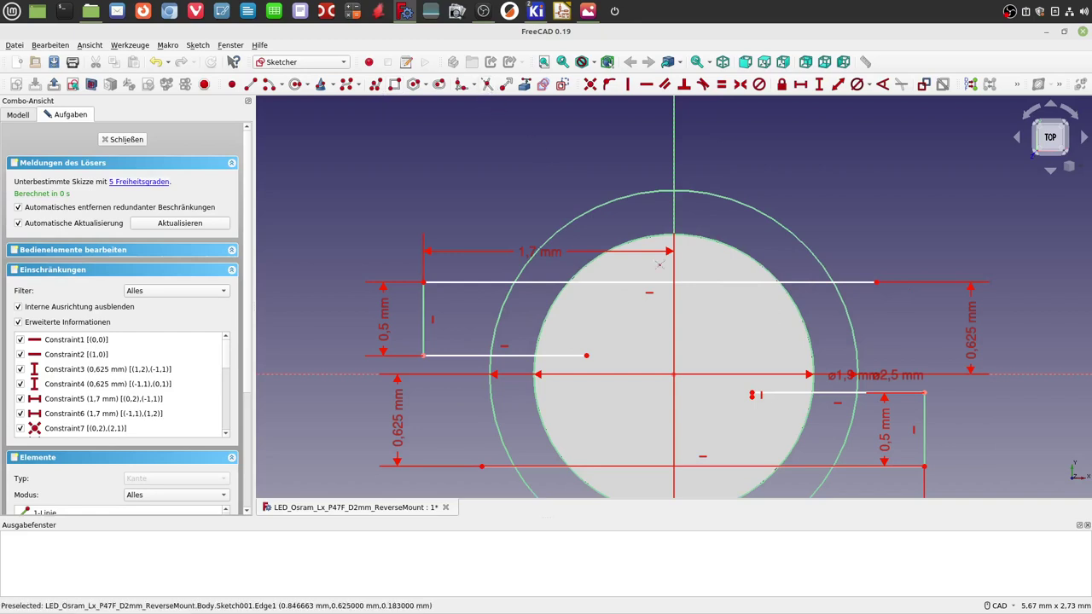
pyautogui.click(860, 285)
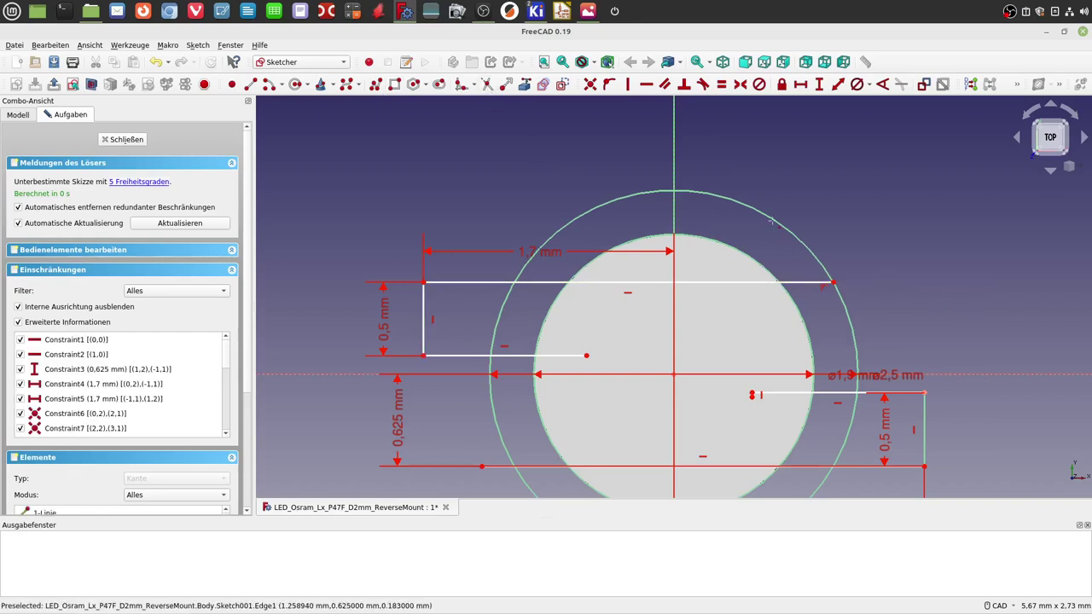
pyautogui.click(773, 223)
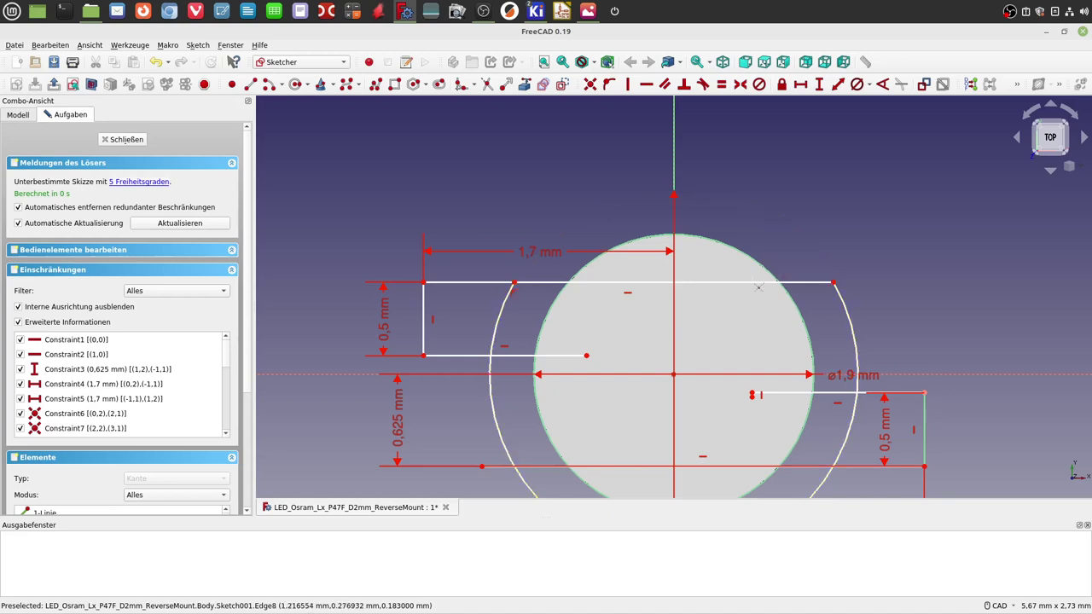
pyautogui.click(721, 285)
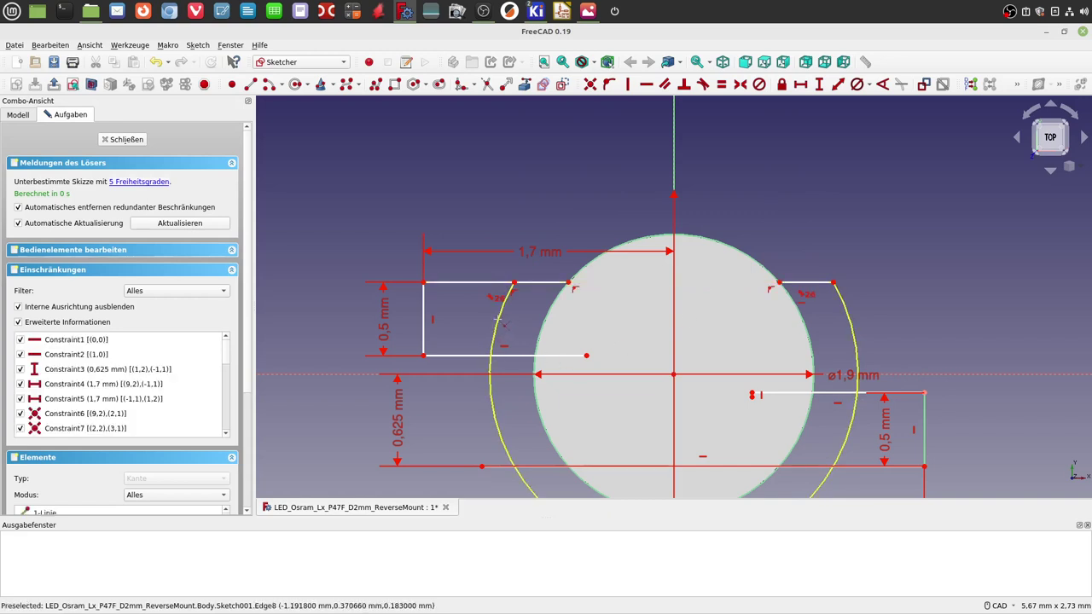
pyautogui.click(499, 322)
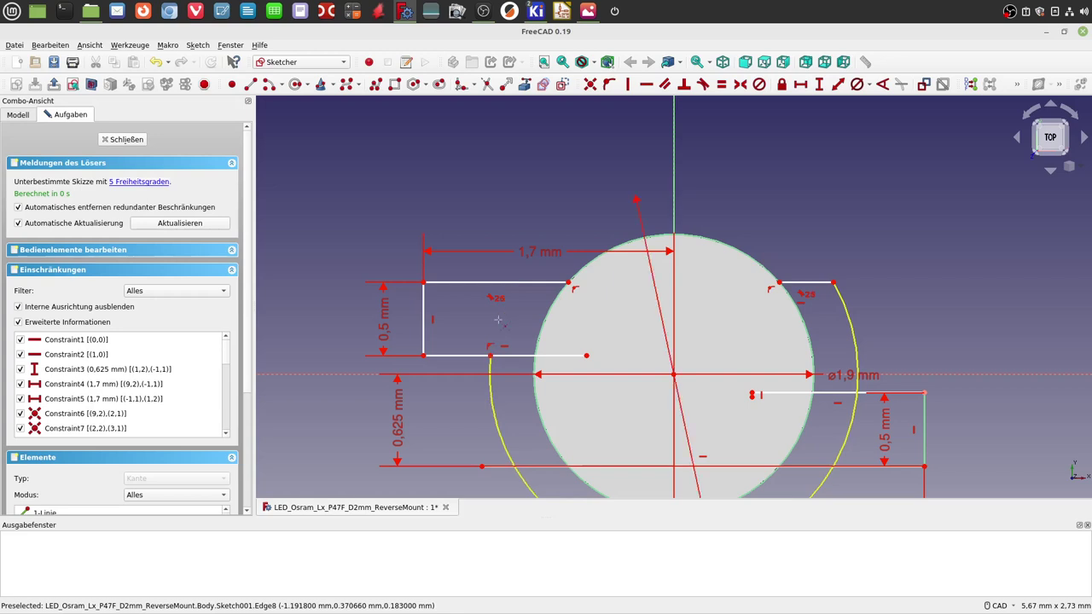
pyautogui.click(521, 356)
pyautogui.scroll(-2, 454, 239)
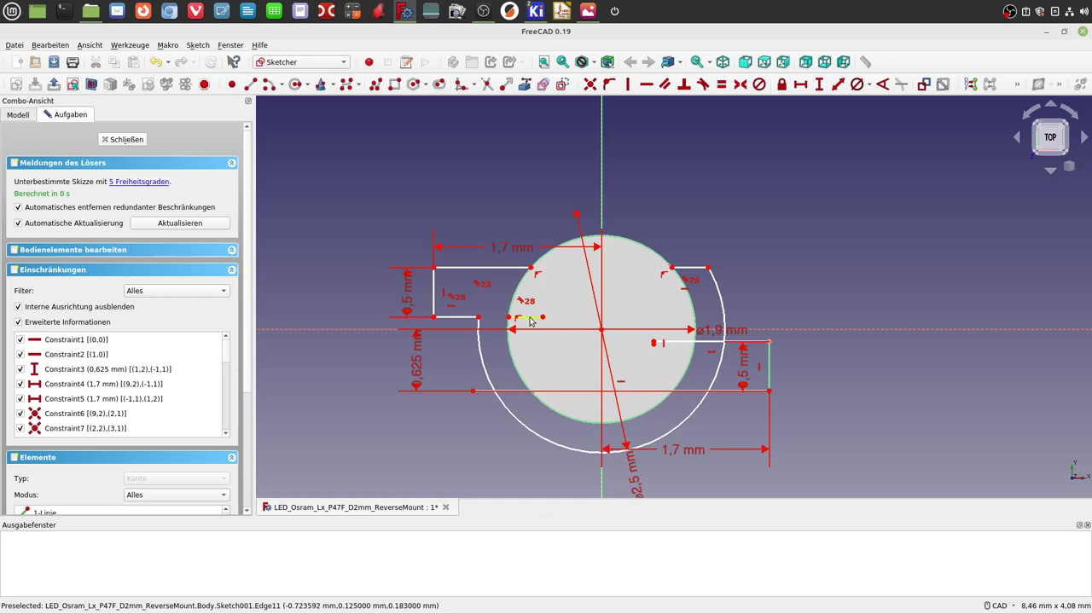
# Step: Trim the right lead line and cut the 2,5 mm outer circle down to short side arcs
pyautogui.click(529, 316)
pyautogui.click(487, 90)
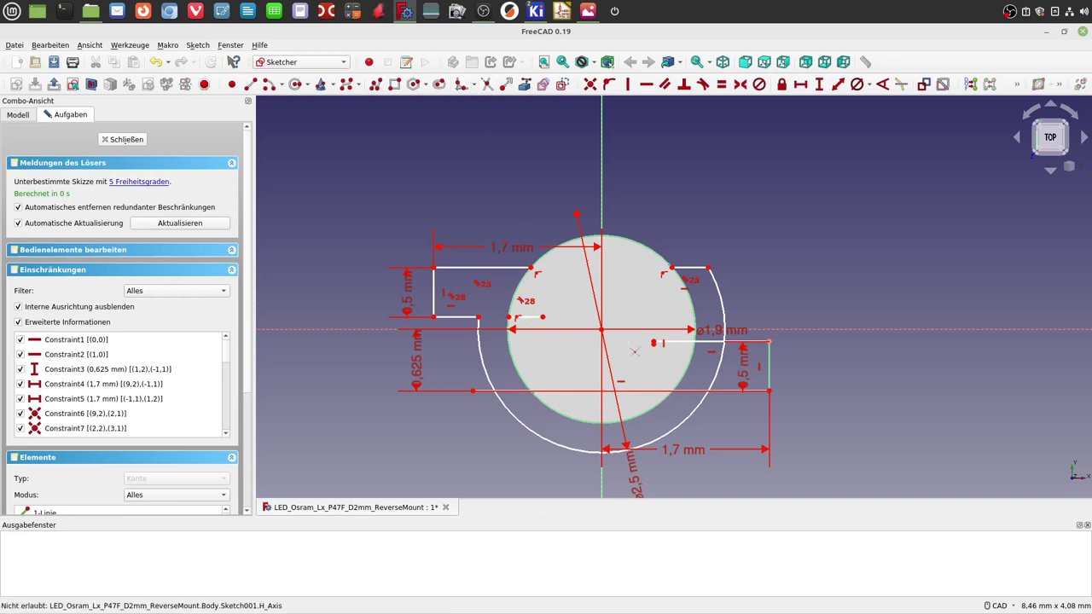
pyautogui.click(704, 345)
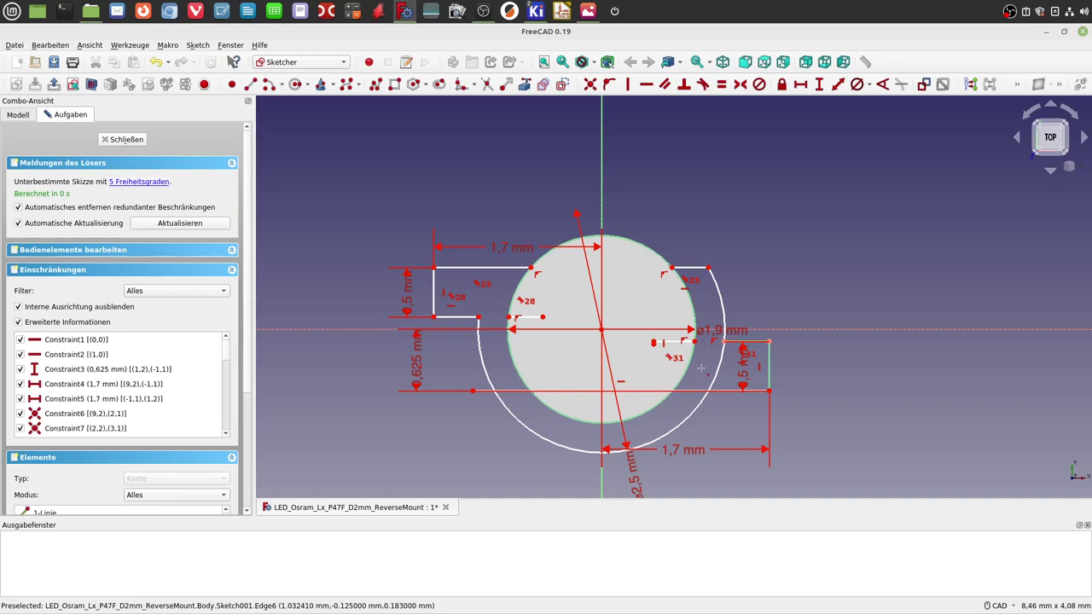
pyautogui.scroll(2, 704, 378)
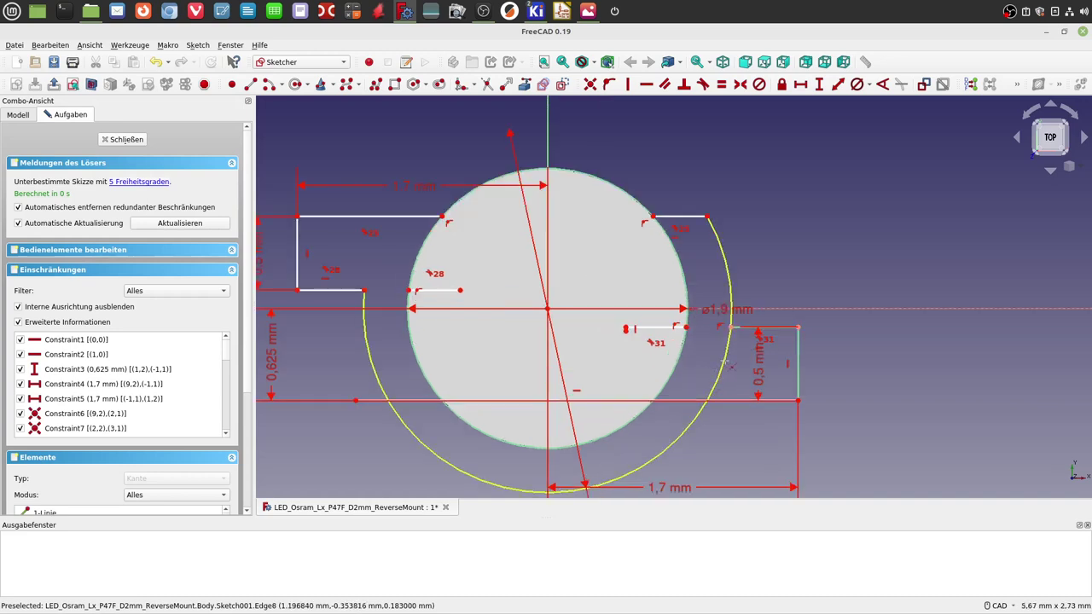
pyautogui.click(726, 365)
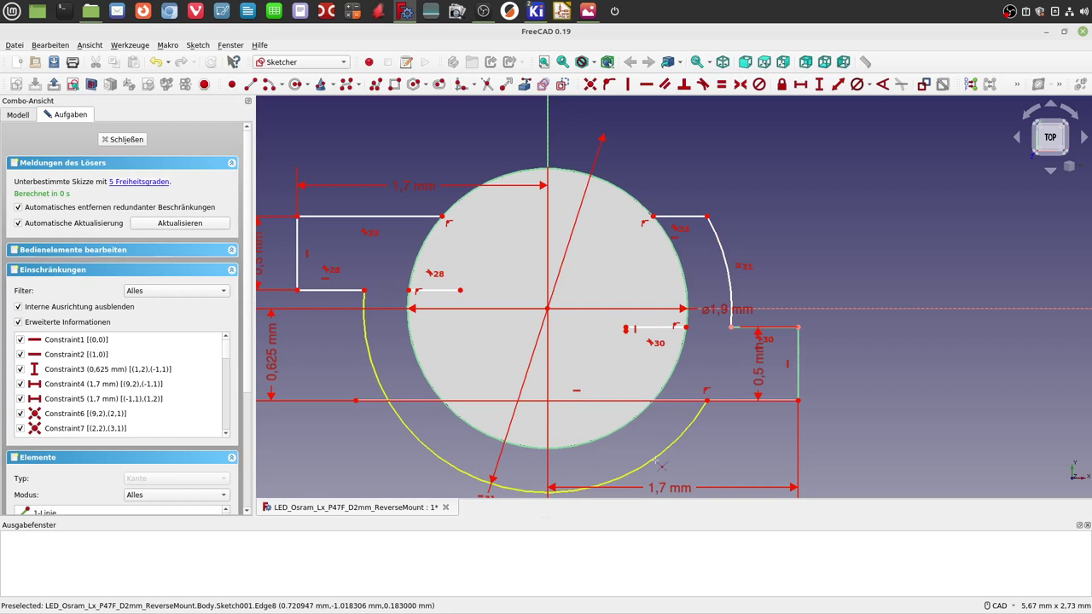
pyautogui.click(655, 464)
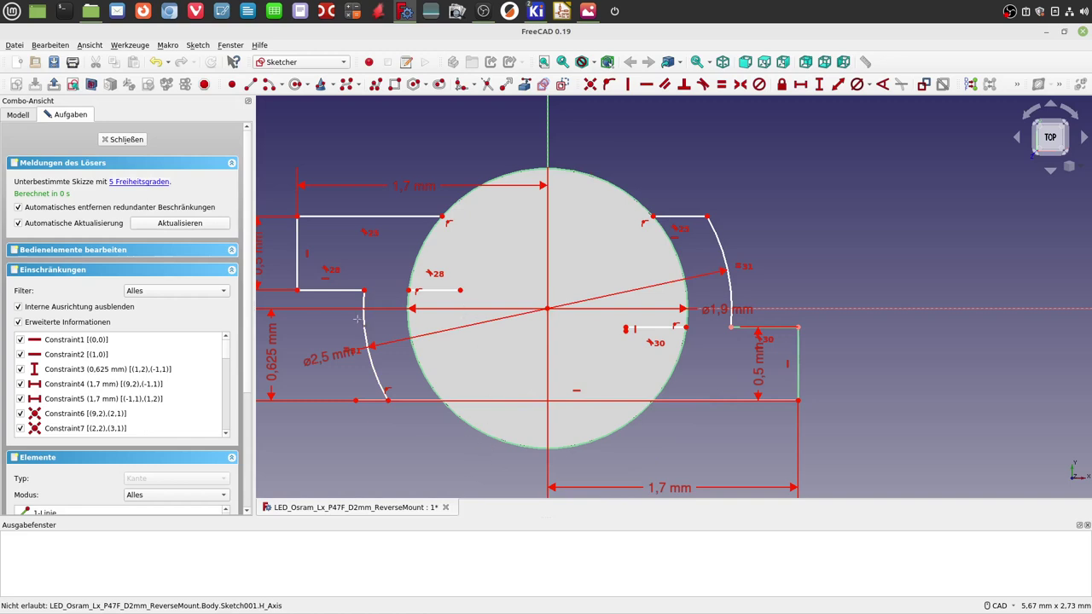
pyautogui.scroll(2, 460, 339)
pyautogui.scroll(-2, 462, 338)
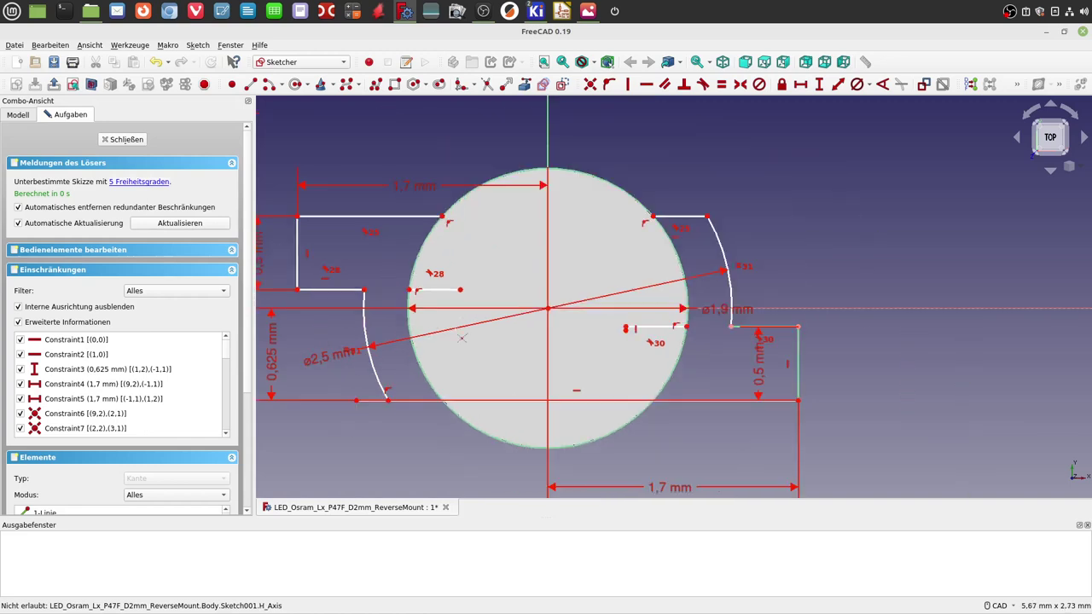
# Step: Trim off the bottom lead line's leftover left stub
pyautogui.click(362, 405)
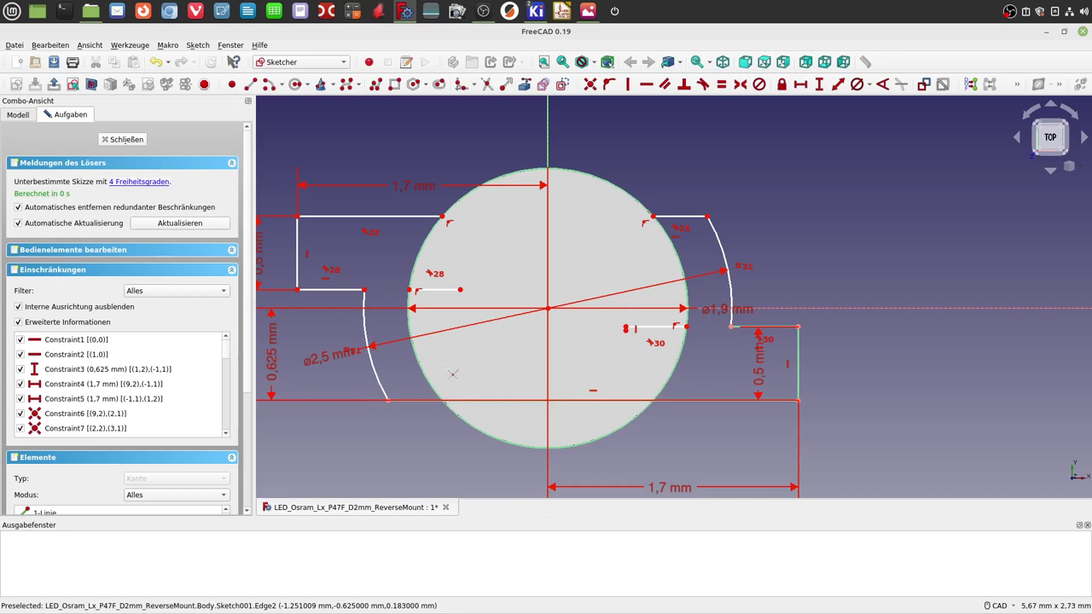
pyautogui.scroll(1, 451, 307)
pyautogui.scroll(3, 450, 303)
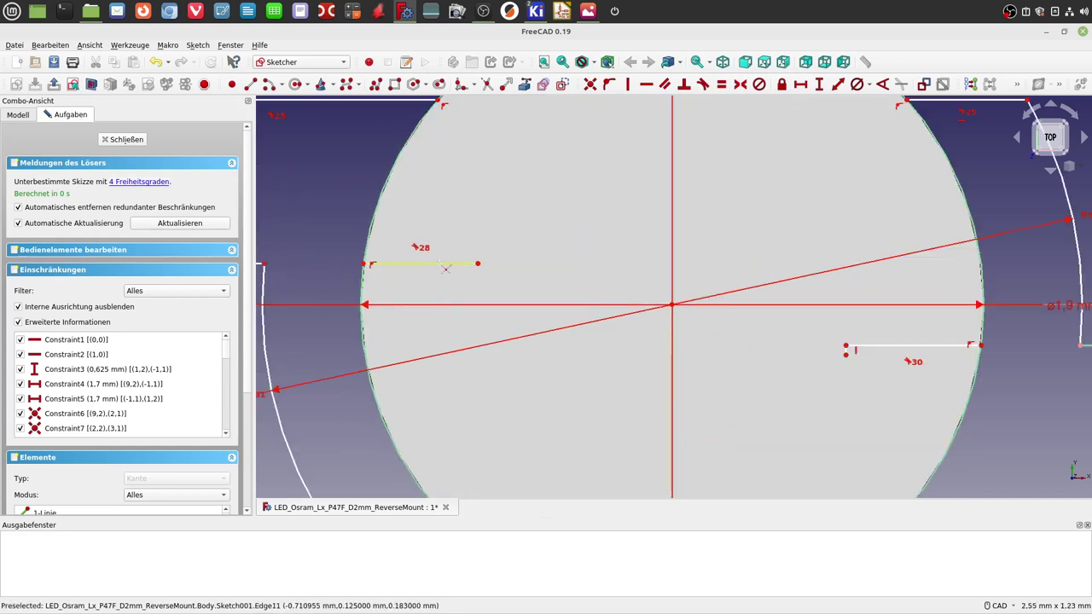
pyautogui.click(439, 265)
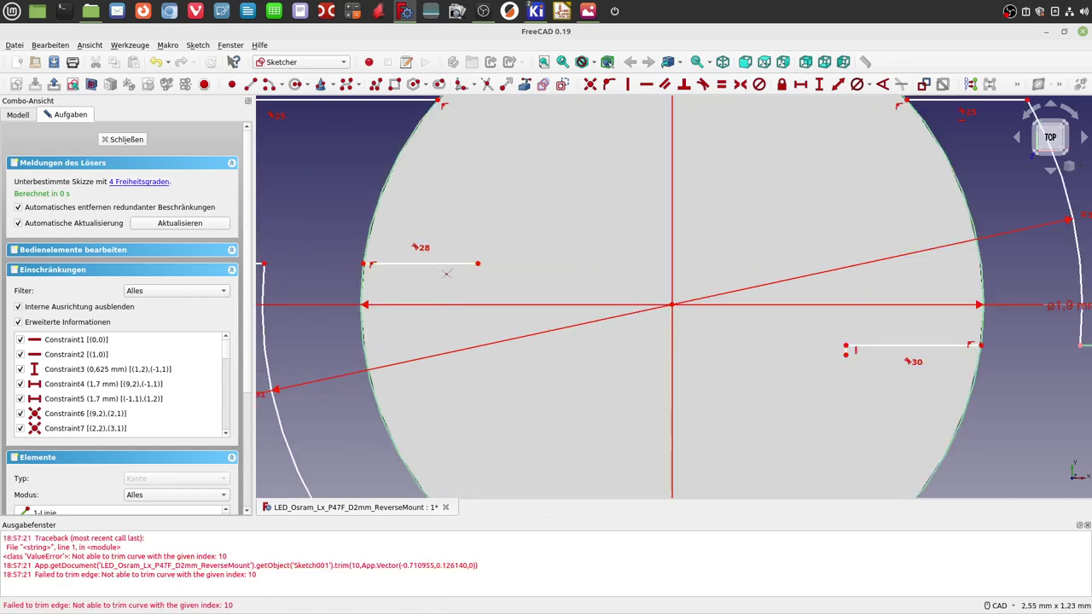
pyautogui.rightClick(445, 267)
# Step: Delete the short upper and lower line pieces inside the 1,9 mm circle
pyautogui.click(441, 268)
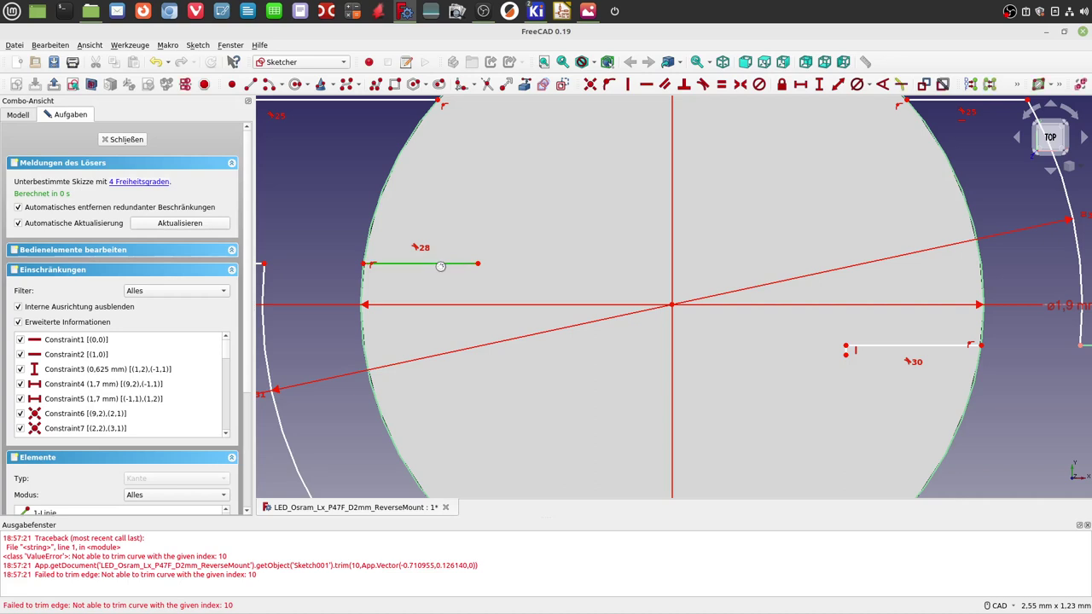
pyautogui.press('Delete')
pyautogui.click(887, 349)
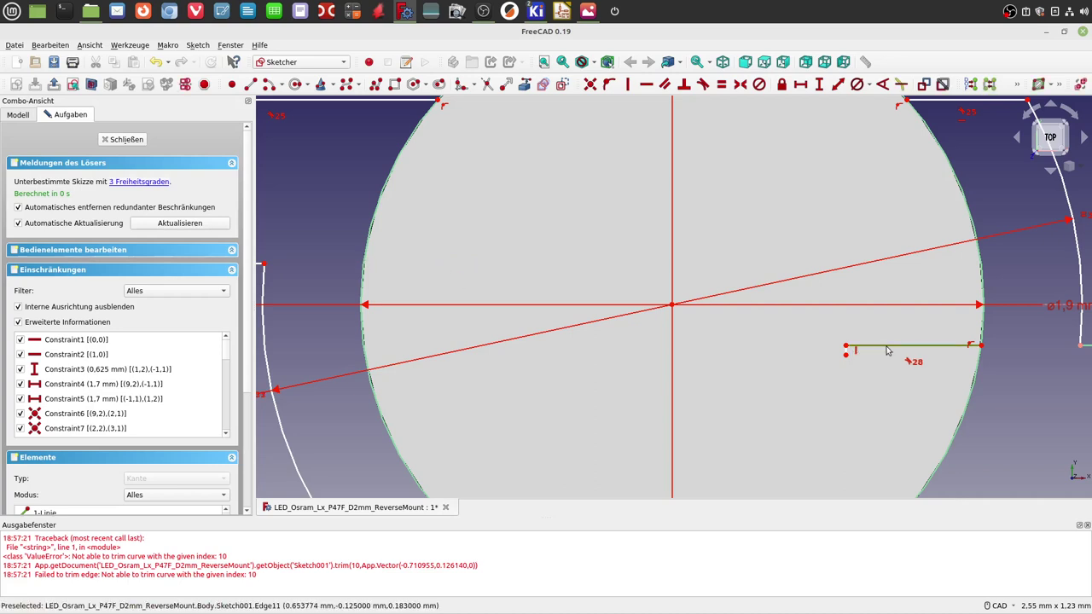
pyautogui.press('Delete')
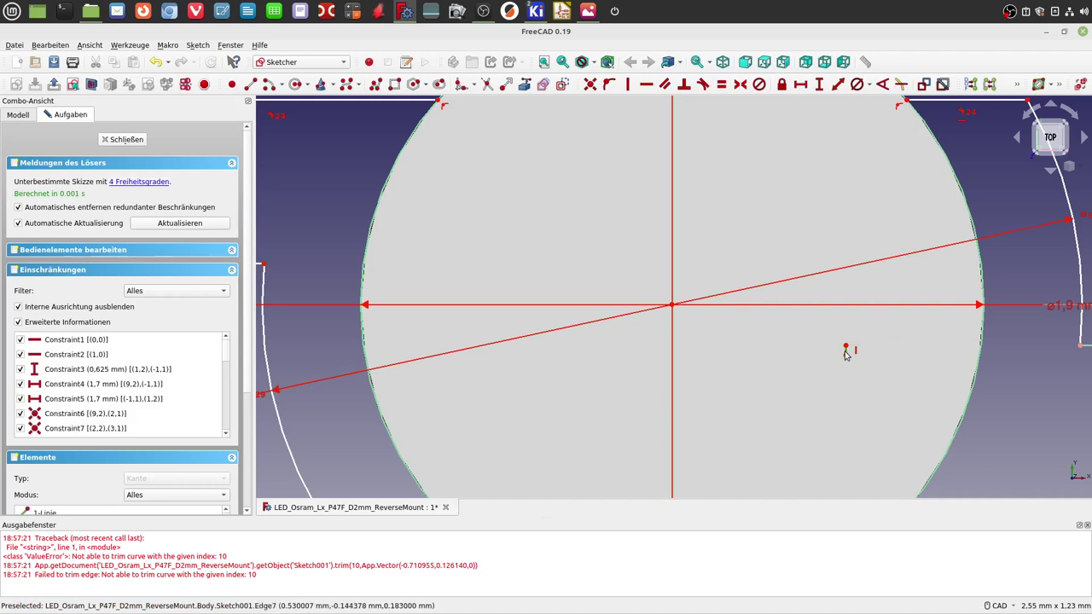
pyautogui.hotkey('ctrl', 'z')
pyautogui.scroll(-2, 717, 359)
pyautogui.scroll(-2, 716, 359)
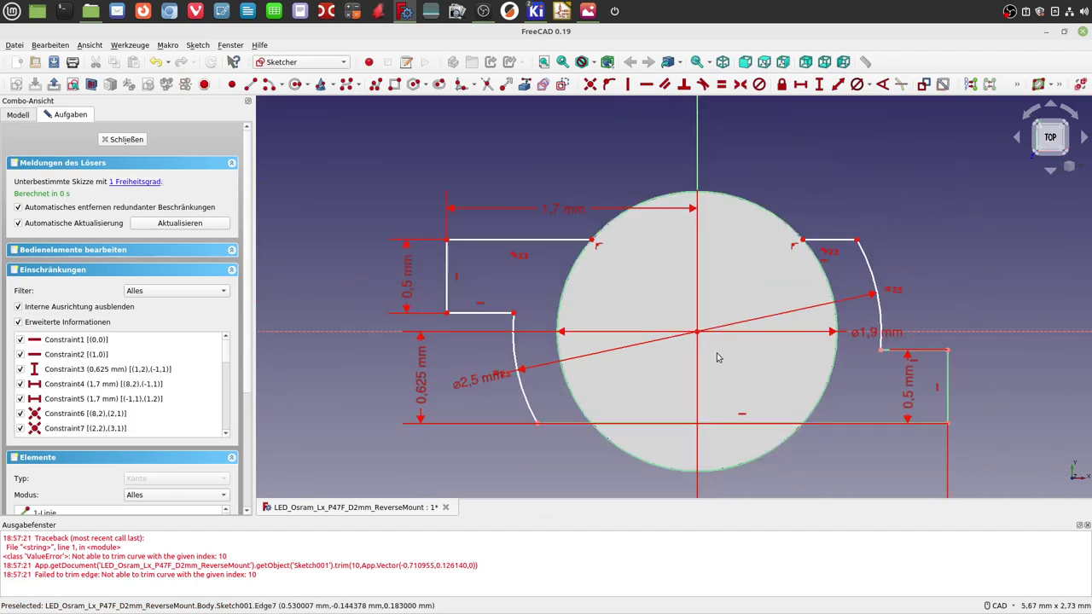
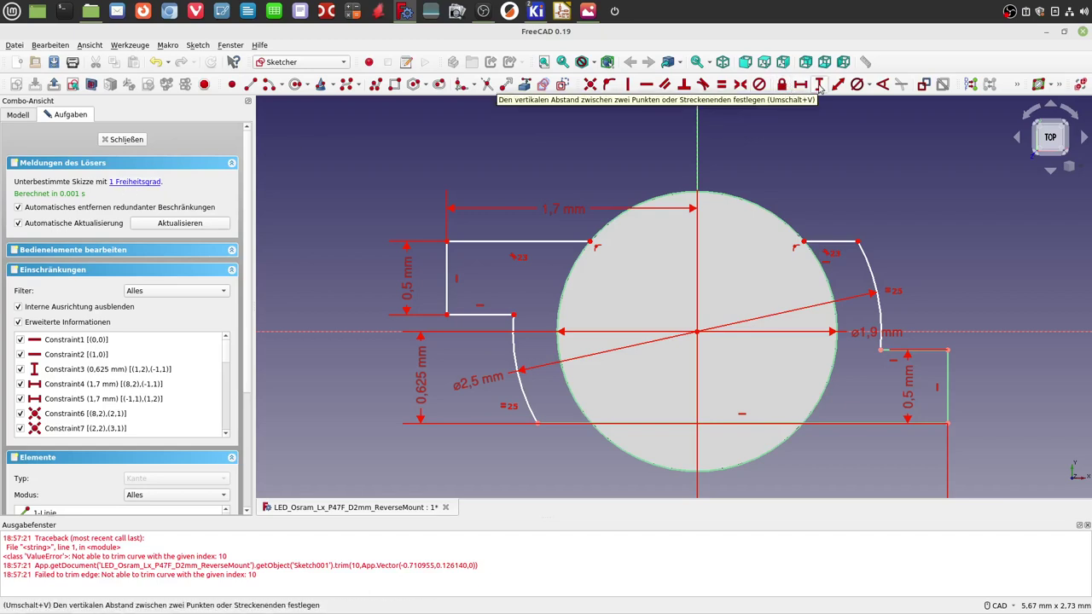
# Step: Constrain the tab's vertical offset from the axis to 0.625 mm
pyautogui.click(820, 87)
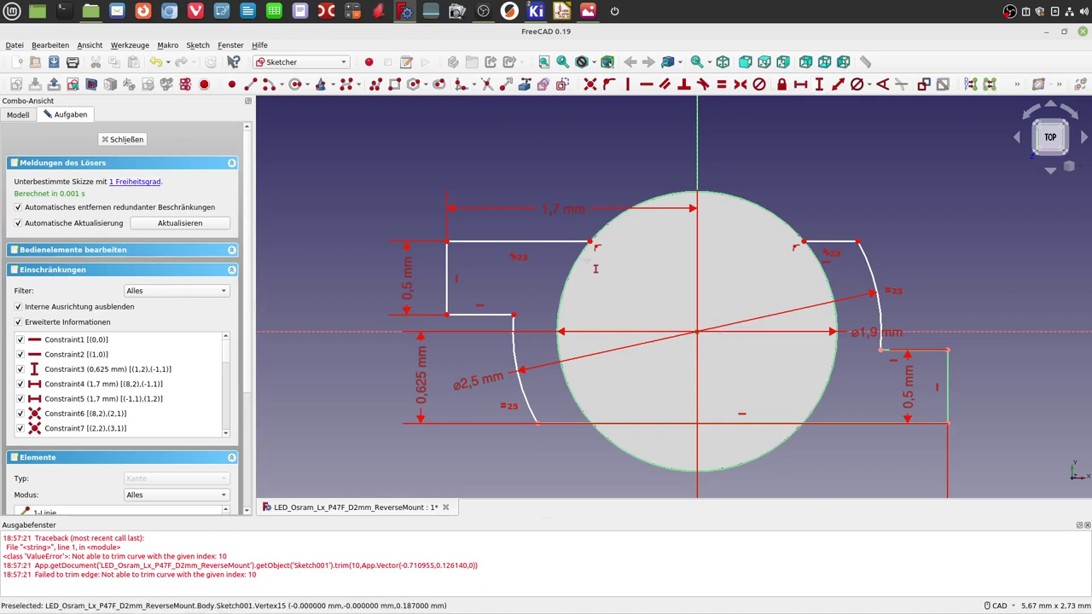
pyautogui.click(593, 262)
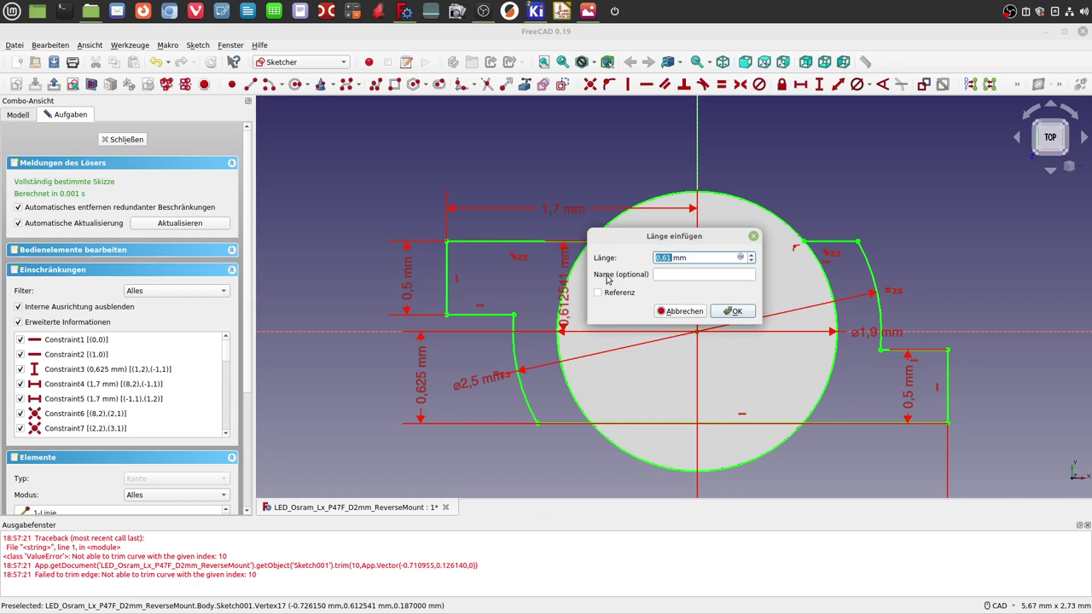
pyautogui.write('0.62')
pyautogui.write('5')
pyautogui.press('Return')
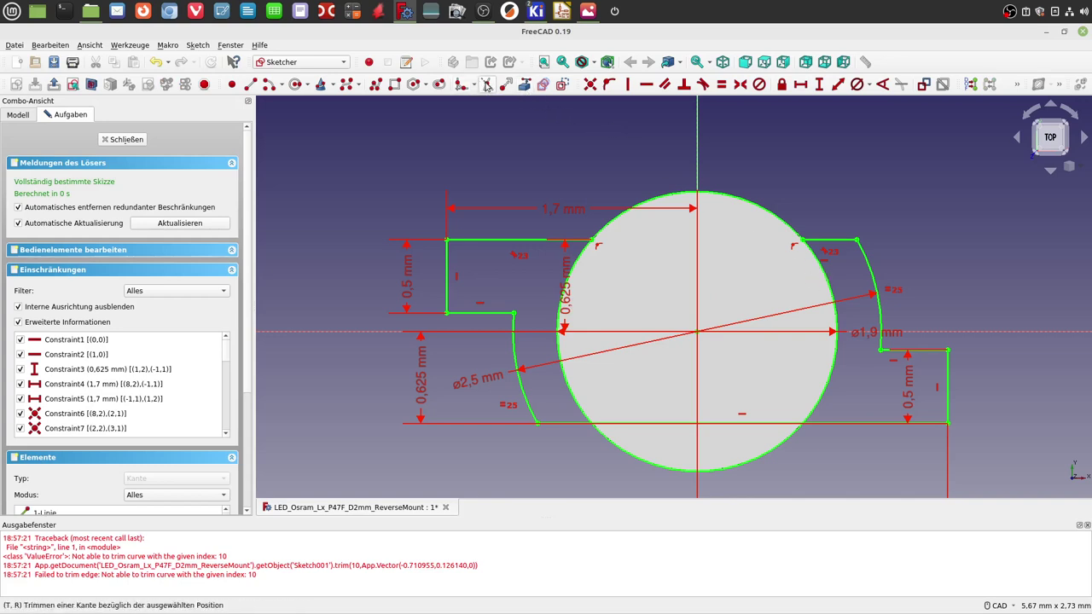
# Step: Trim the circle's left and right arcs inside the tab outline and close the sketch
pyautogui.click(487, 87)
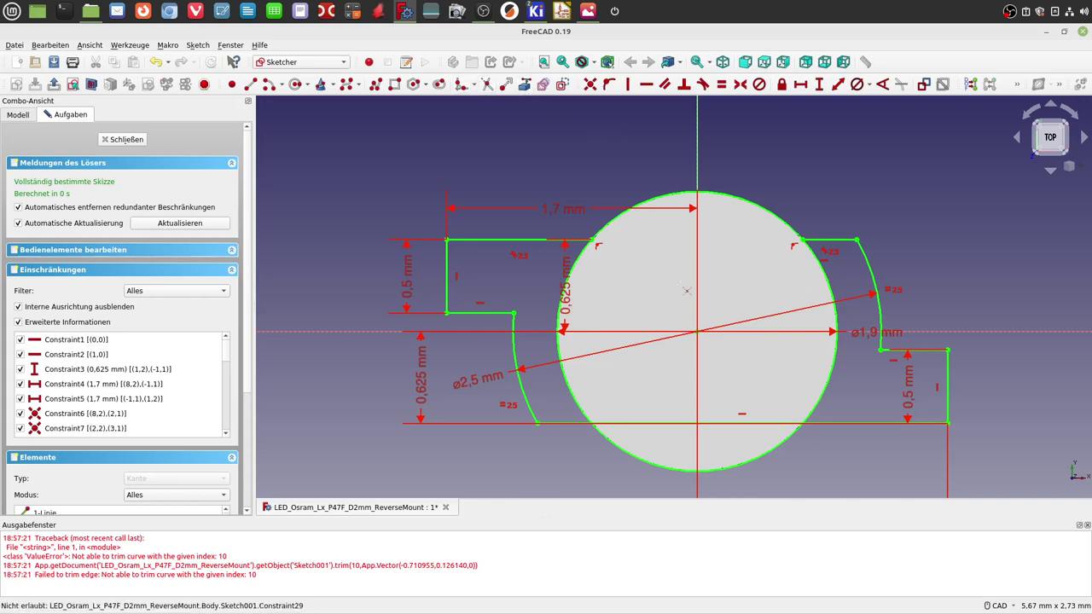
pyautogui.click(825, 278)
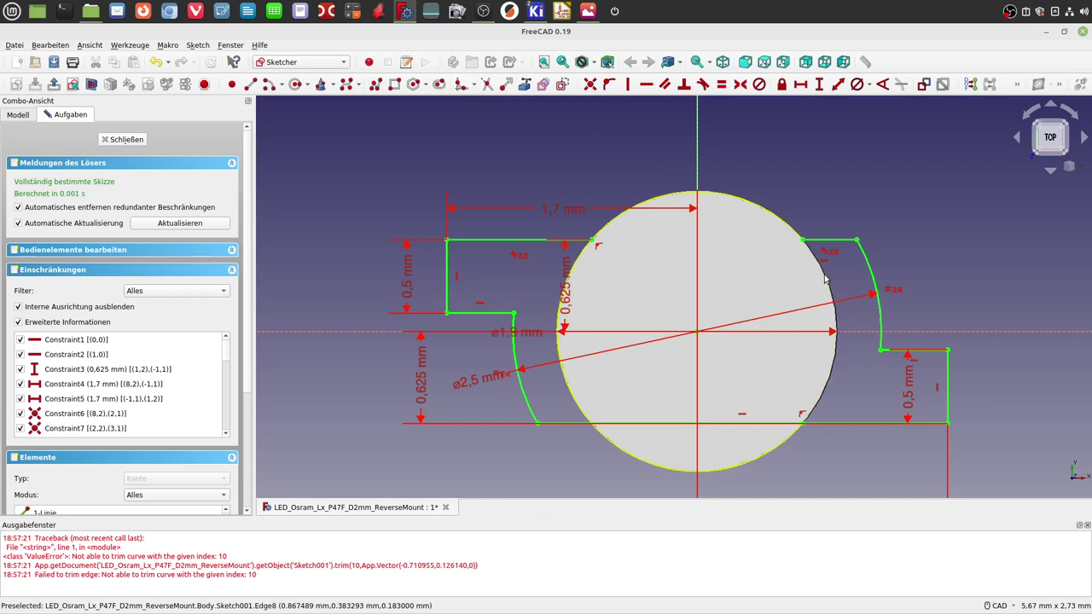
pyautogui.rightClick(576, 264)
pyautogui.click(577, 259)
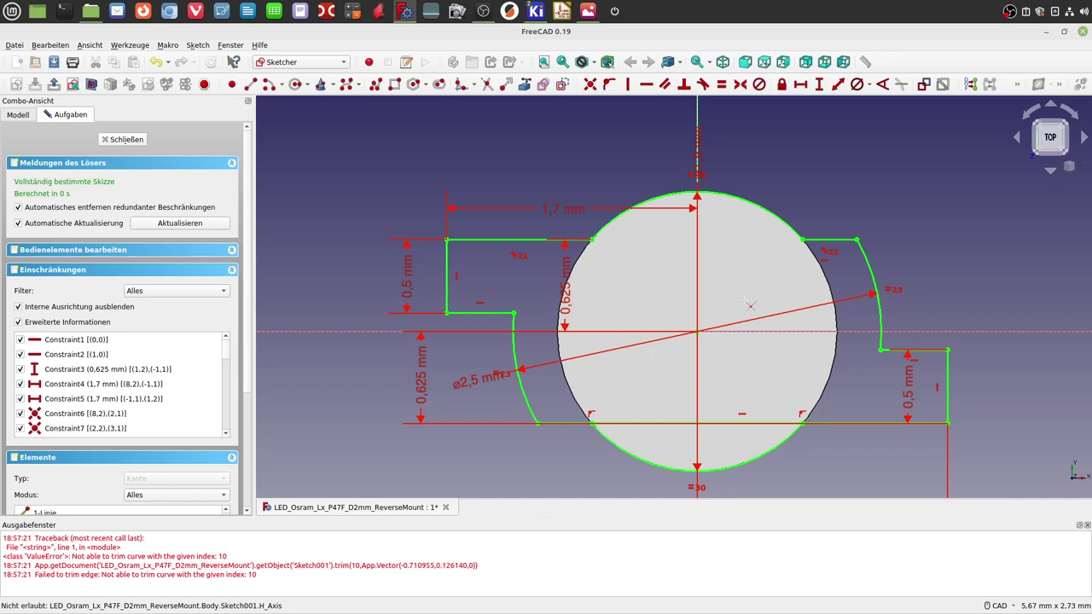
pyautogui.click(119, 140)
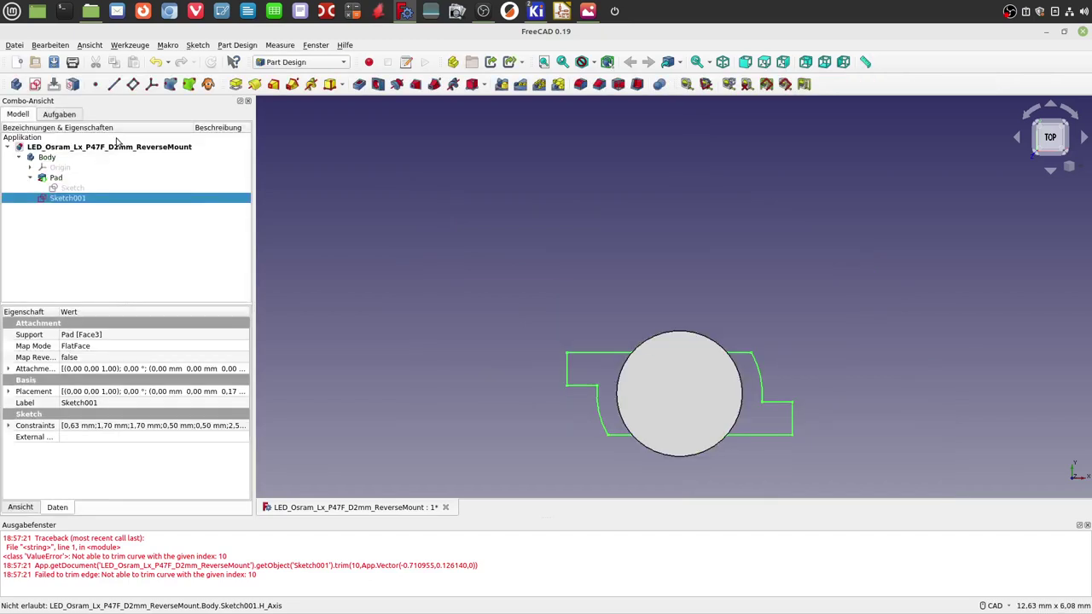
# Step: Cancel the pad, reopen Sketch001, and trim the bottom line segment inside the circle
pyautogui.click(67, 118)
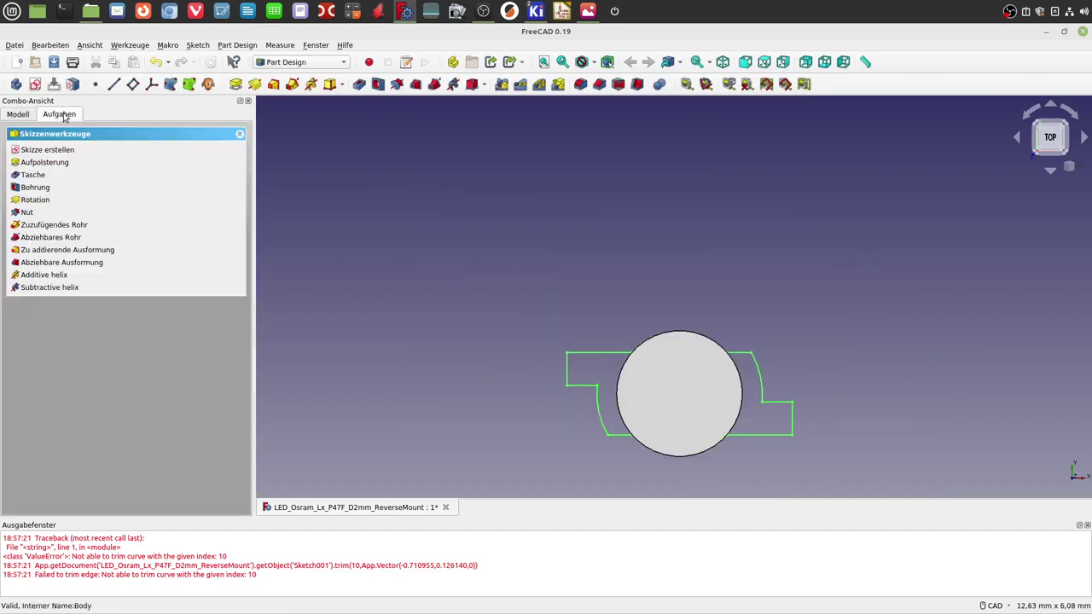
pyautogui.click(44, 163)
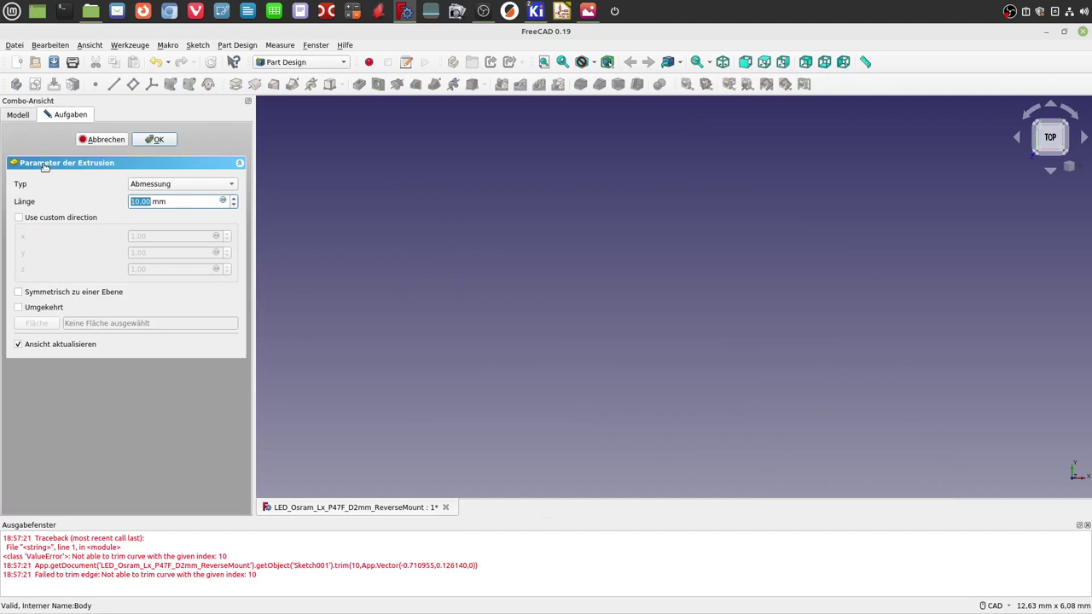
pyautogui.click(106, 140)
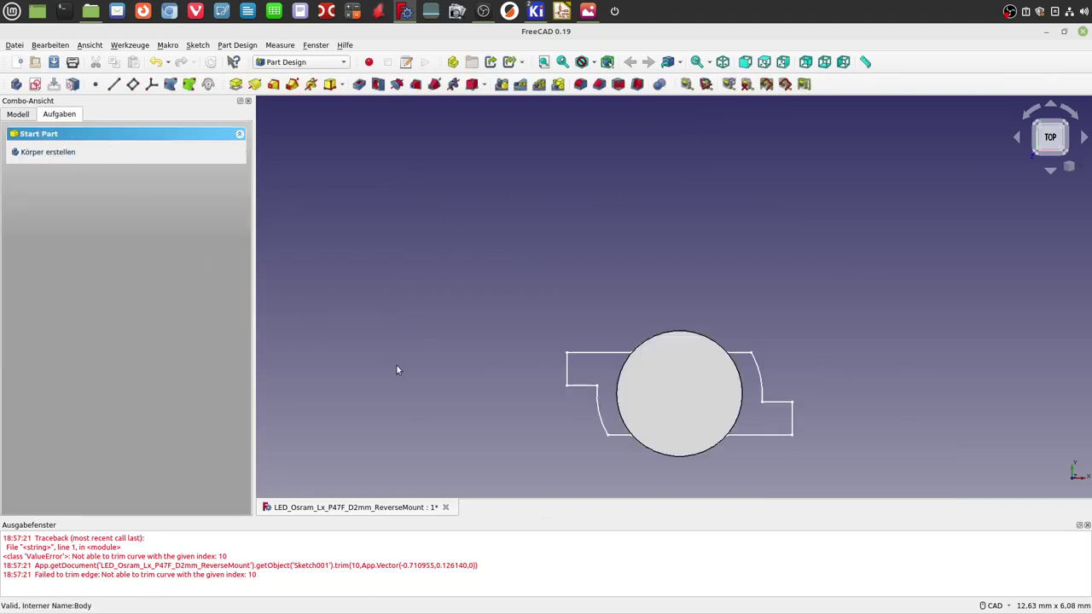
pyautogui.doubleClick(629, 404)
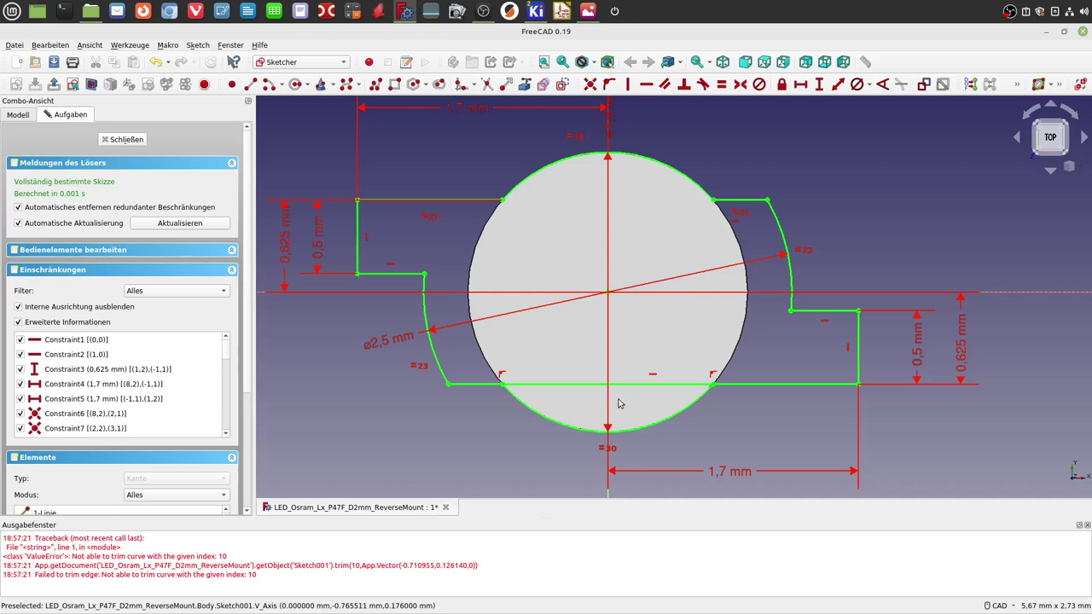
pyautogui.click(486, 83)
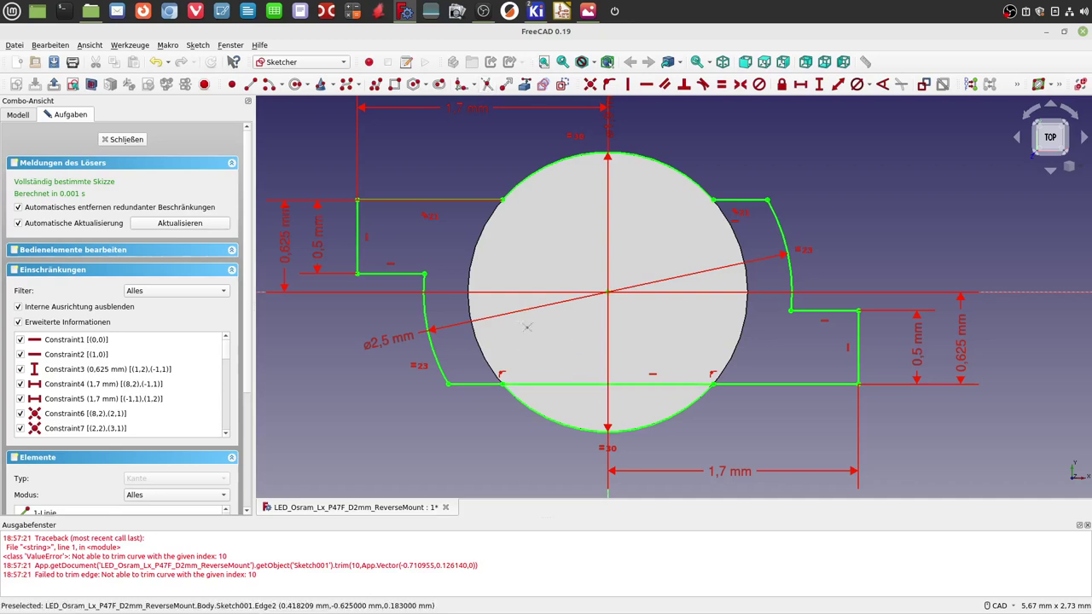
pyautogui.click(558, 385)
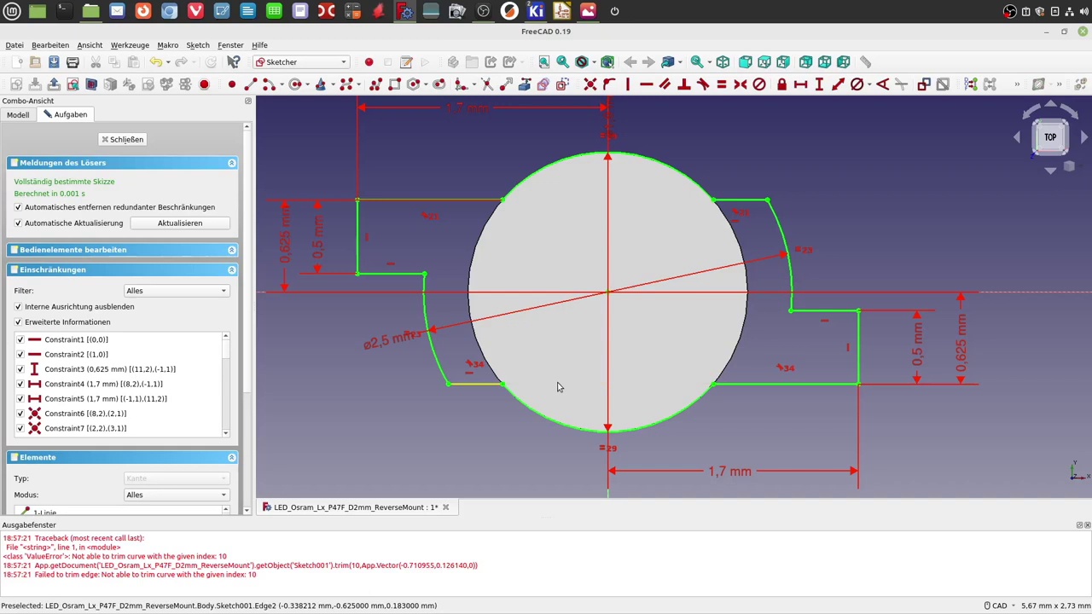
pyautogui.click(122, 140)
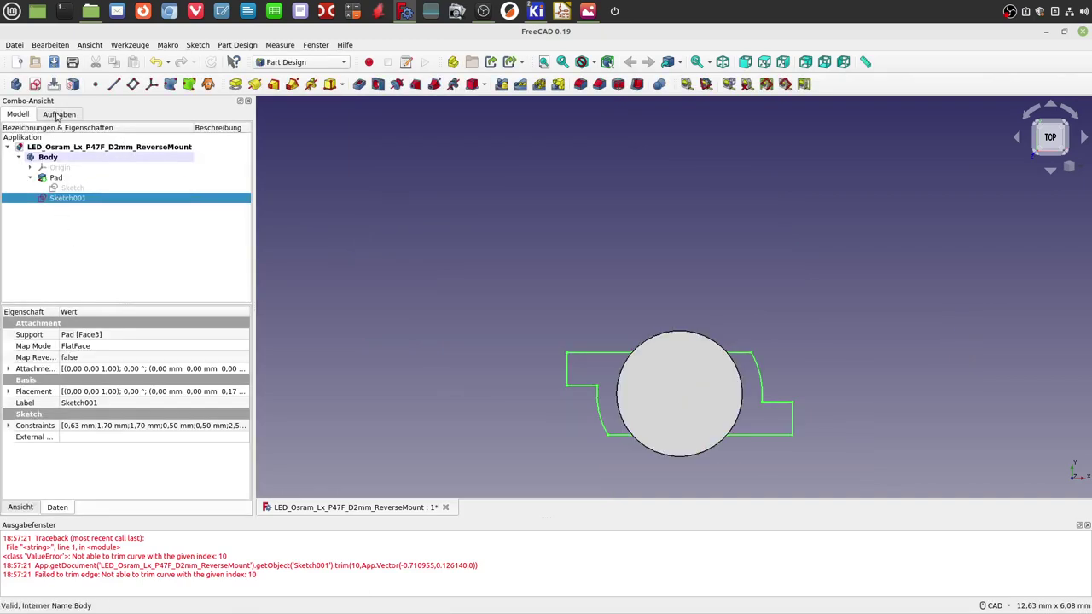
# Step: Pad the tab sketch into a thin solid with a new length value
pyautogui.click(57, 116)
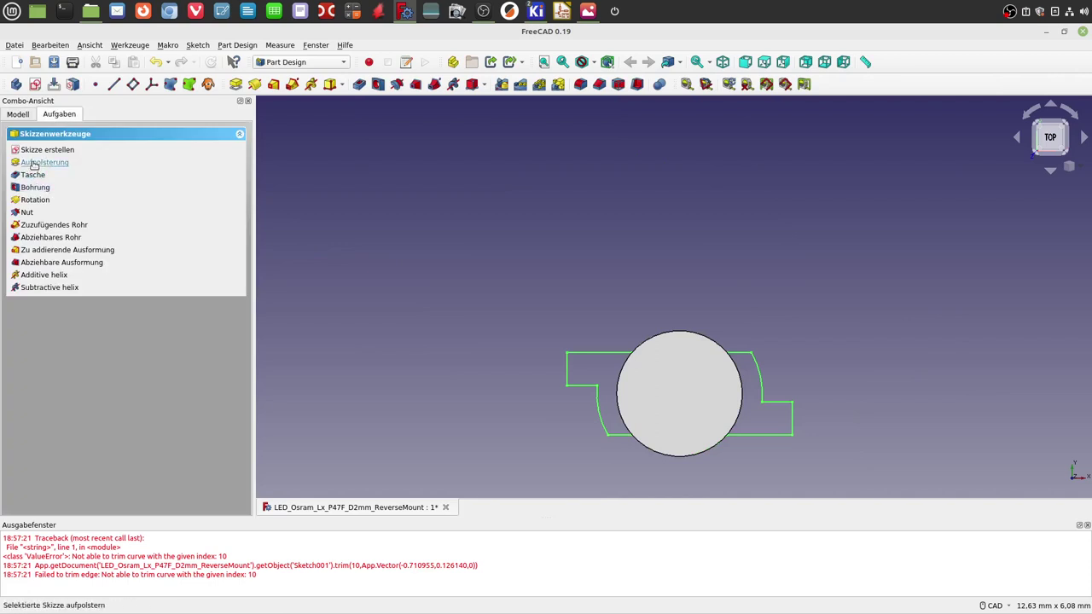
pyautogui.click(34, 162)
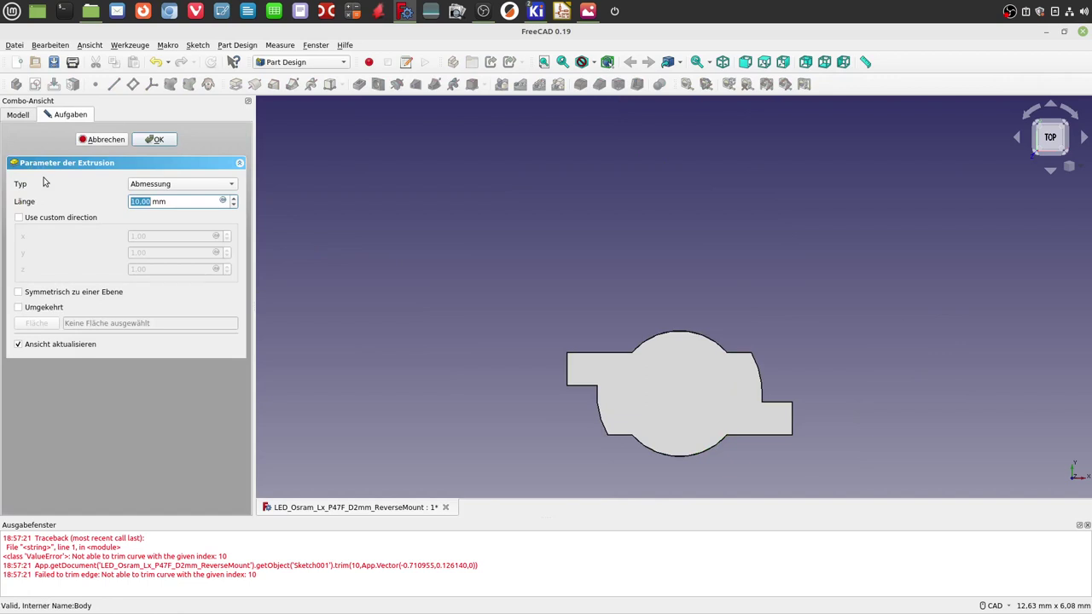
pyautogui.moveTo(168, 201); pyautogui.dragTo(120, 196)
pyautogui.write('0.175')
pyautogui.press('Return')
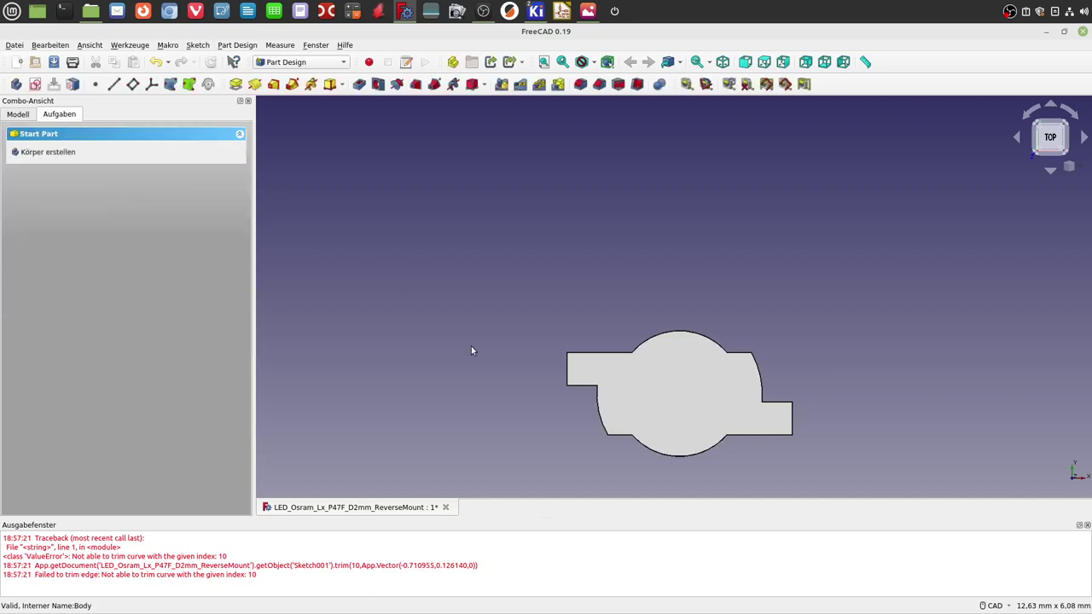
# Step: Create a new sketch on the pad's top face in top view, with the Osram drawing alongside
pyautogui.moveTo(662, 414)
pyautogui.mouseDown(button='middle')
pyautogui.moveTo(675, 290)
pyautogui.moveTo(651, 429)
pyautogui.mouseUp(button='middle')
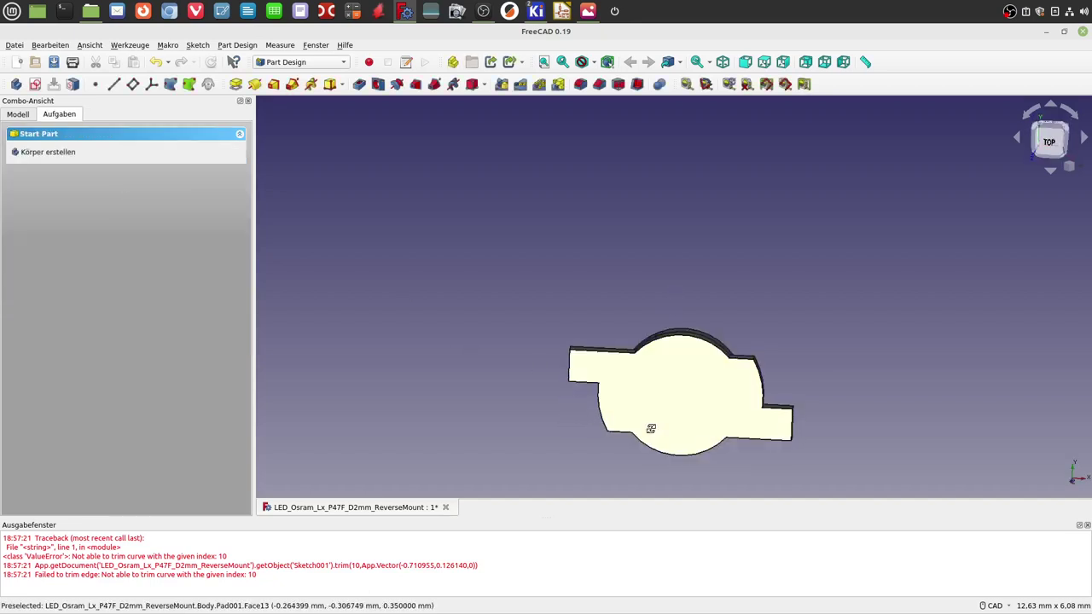
pyautogui.click(1050, 141)
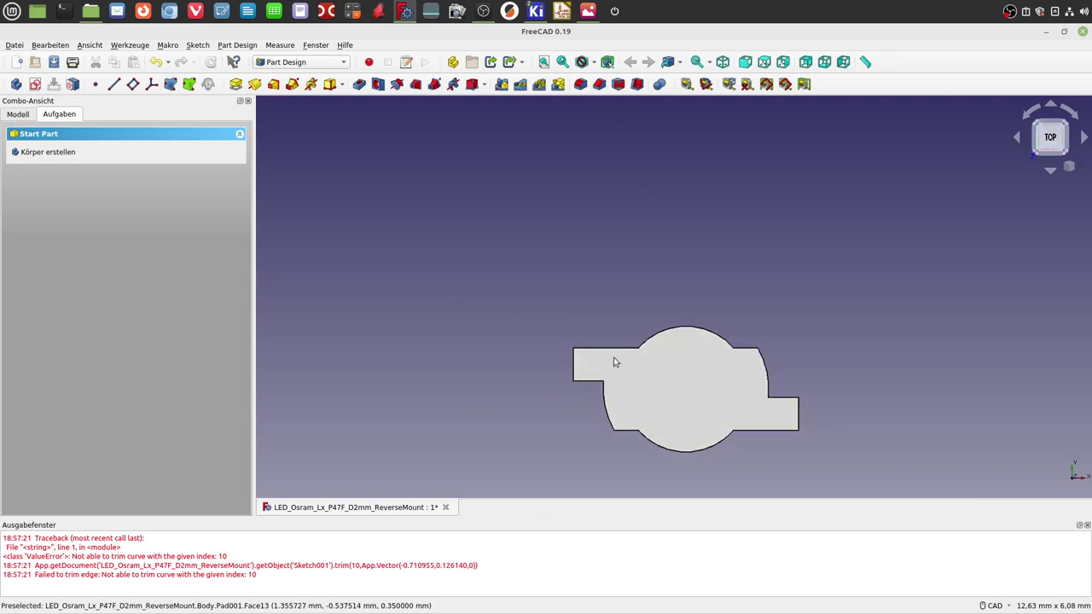
pyautogui.click(688, 391)
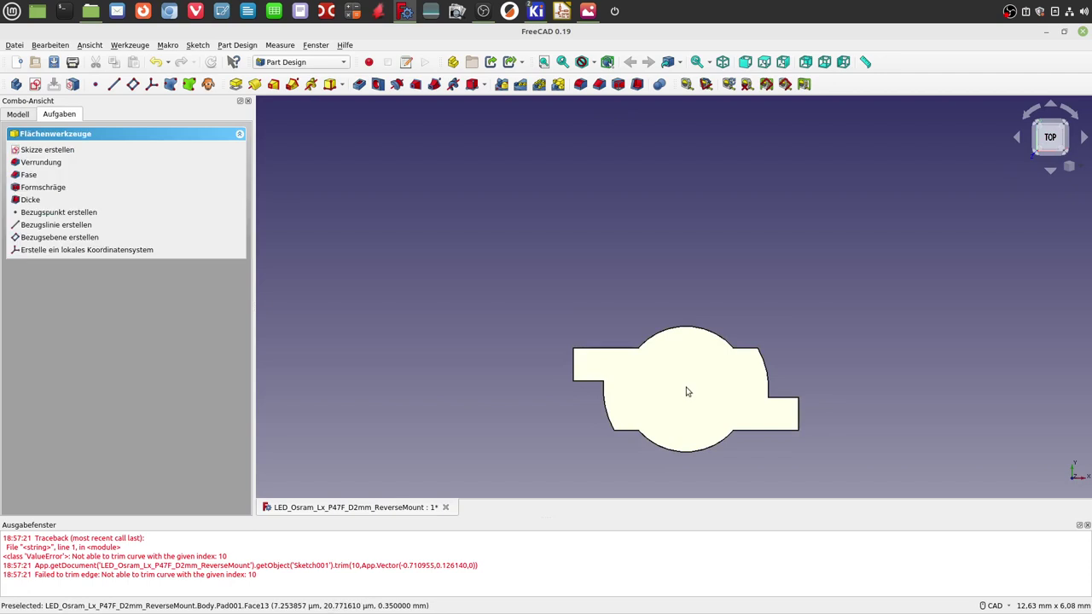
pyautogui.click(26, 151)
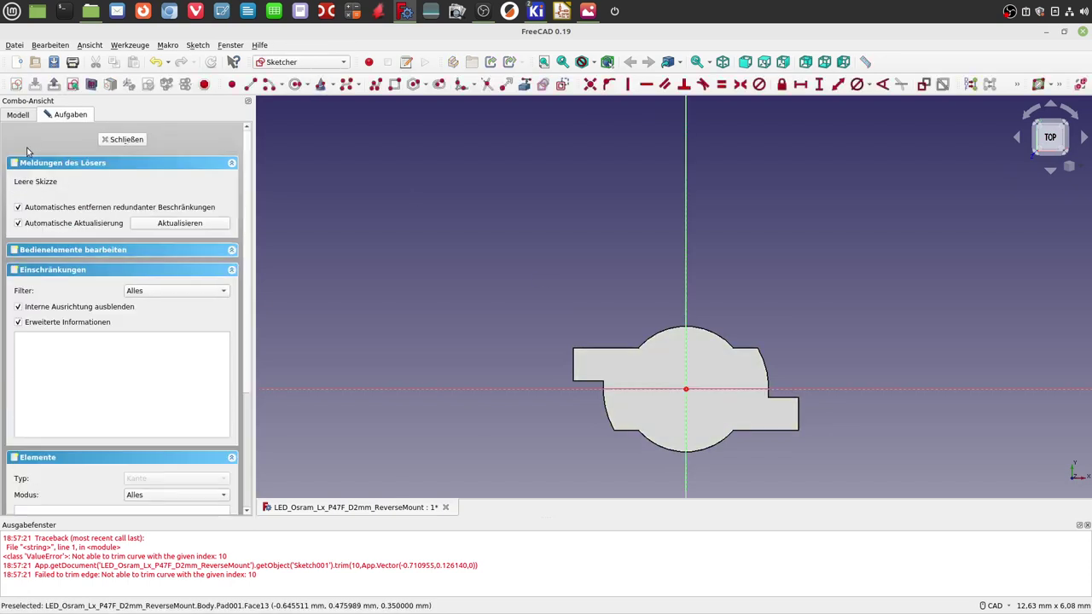
pyautogui.click(588, 30)
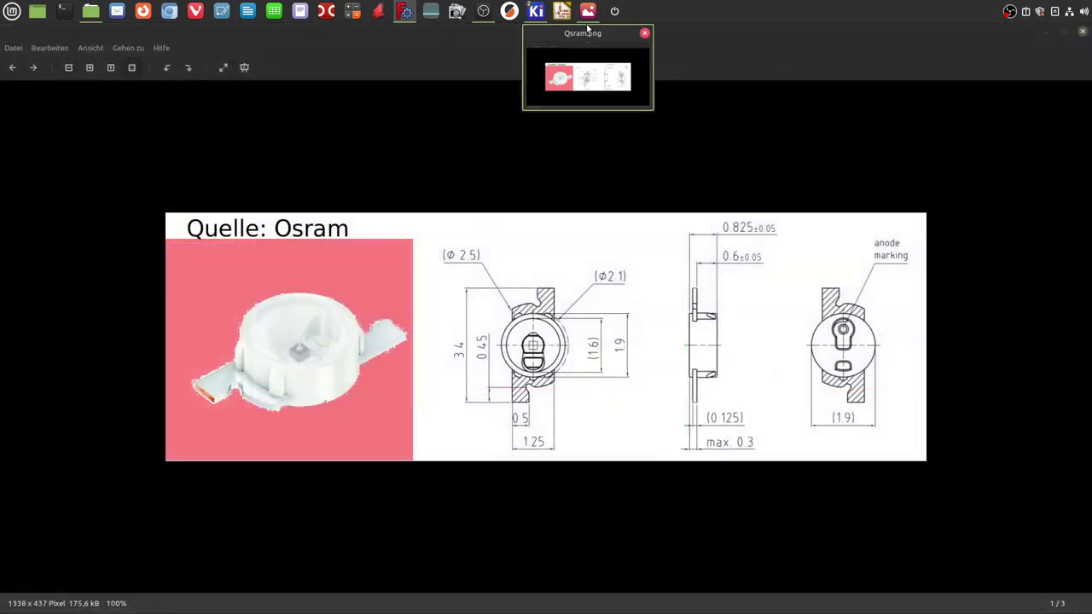
# Step: Compare the Osram package drawing with the sketch, then begin a circle centred on the origin
pyautogui.moveTo(588, 10)
pyautogui.click(588, 30)
pyautogui.click(588, 35)
pyautogui.click(588, 36)
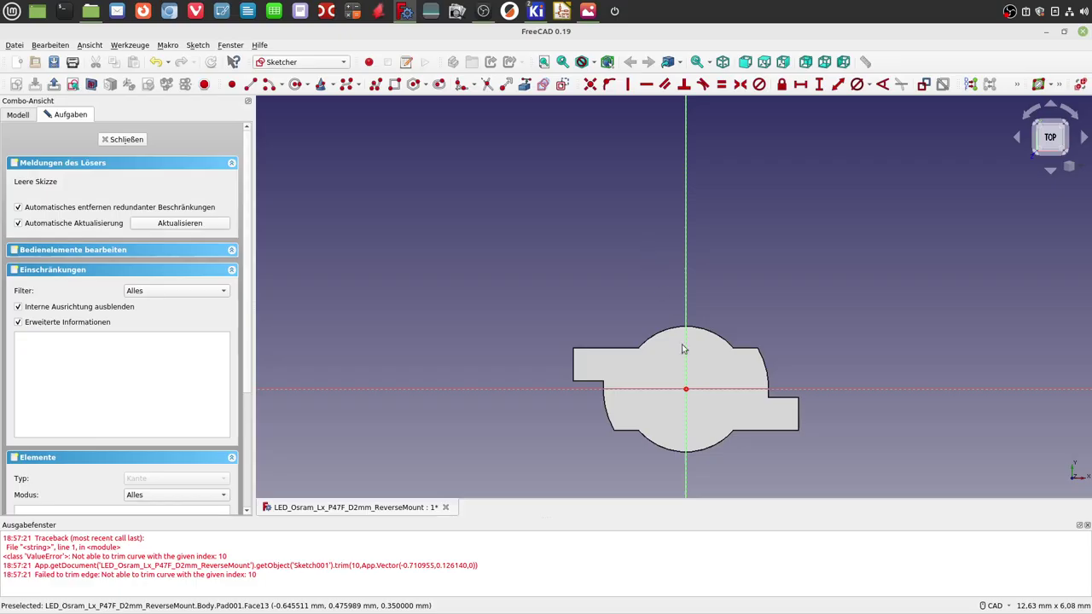
pyautogui.click(589, 14)
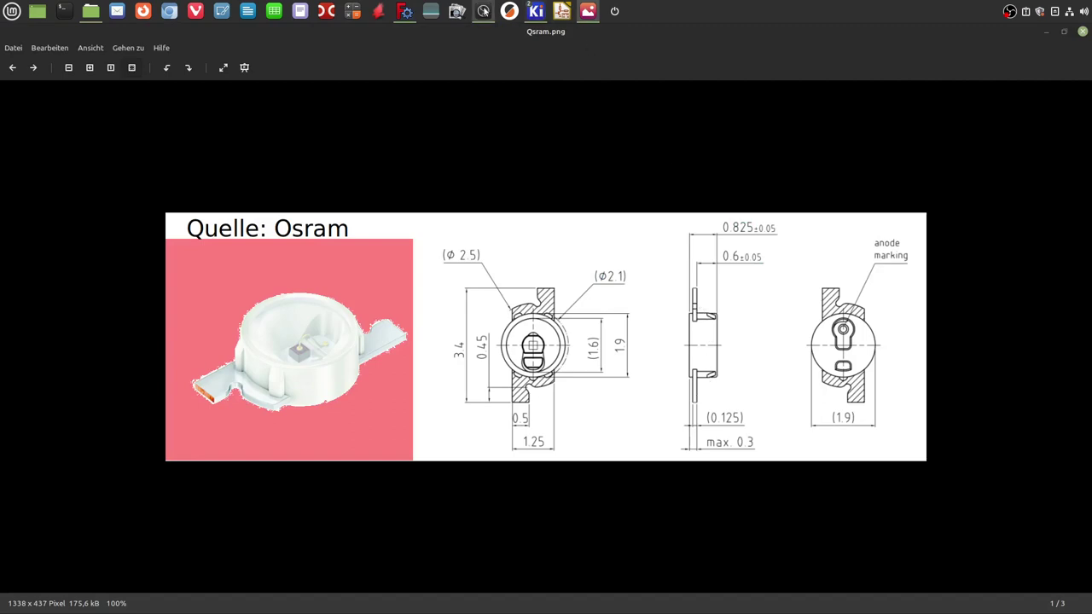
pyautogui.click(406, 13)
pyautogui.click(295, 84)
pyautogui.click(686, 390)
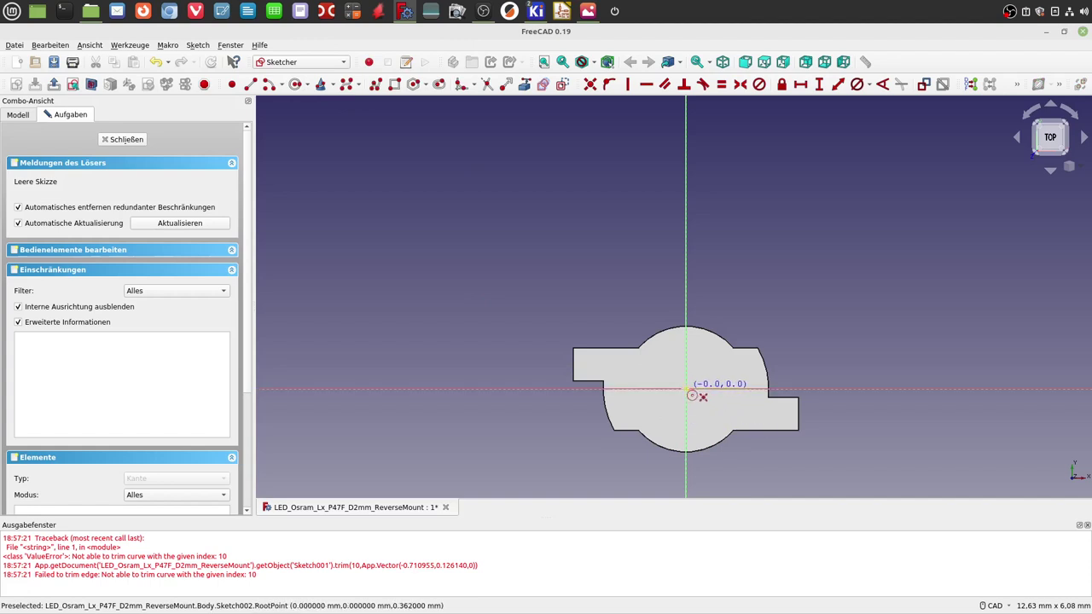
# Step: Constrain the origin circle's diameter to 1.9 mm
pyautogui.click(727, 395)
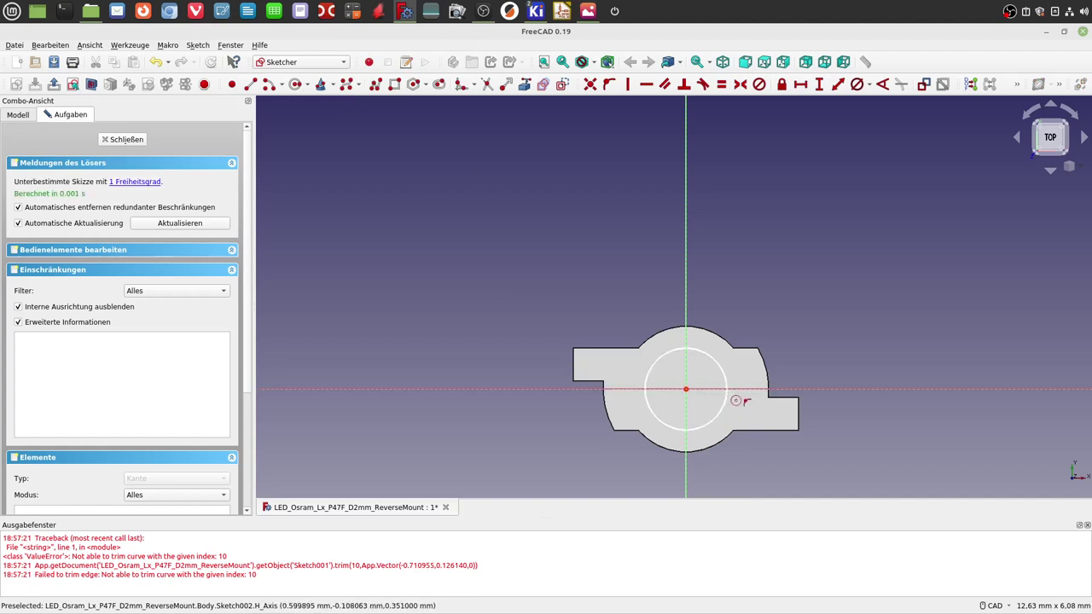
pyautogui.click(869, 84)
pyautogui.click(869, 113)
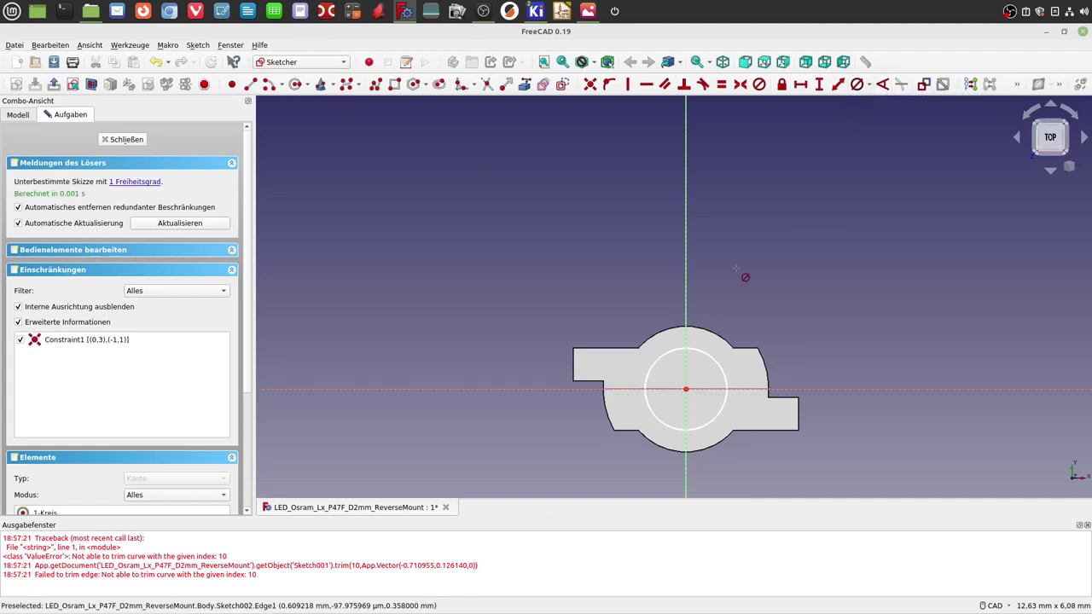
pyautogui.click(705, 355)
pyautogui.write('1,9')
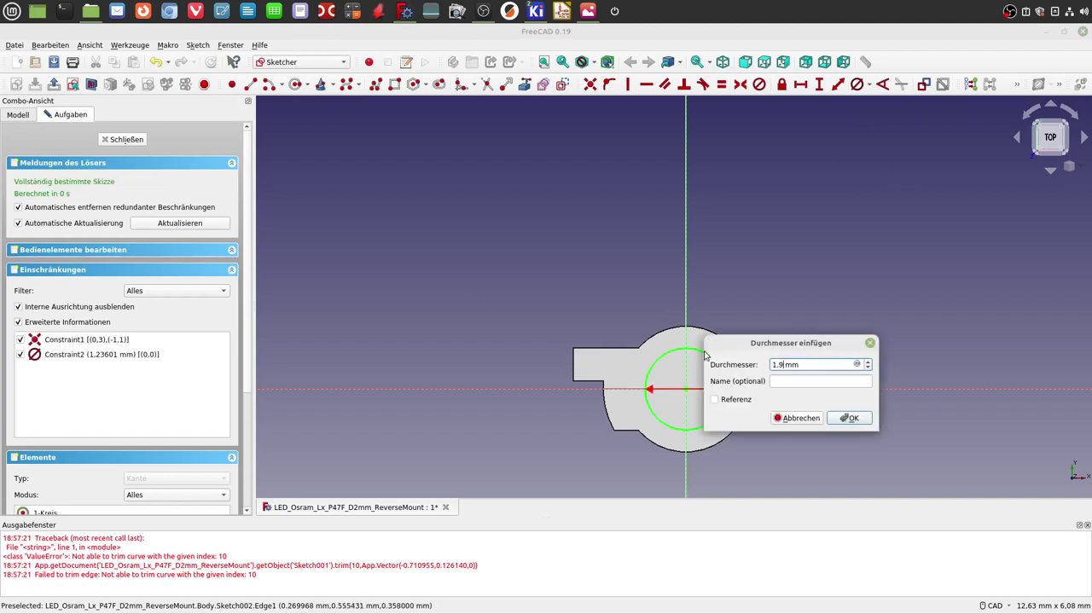
pyautogui.press('Return')
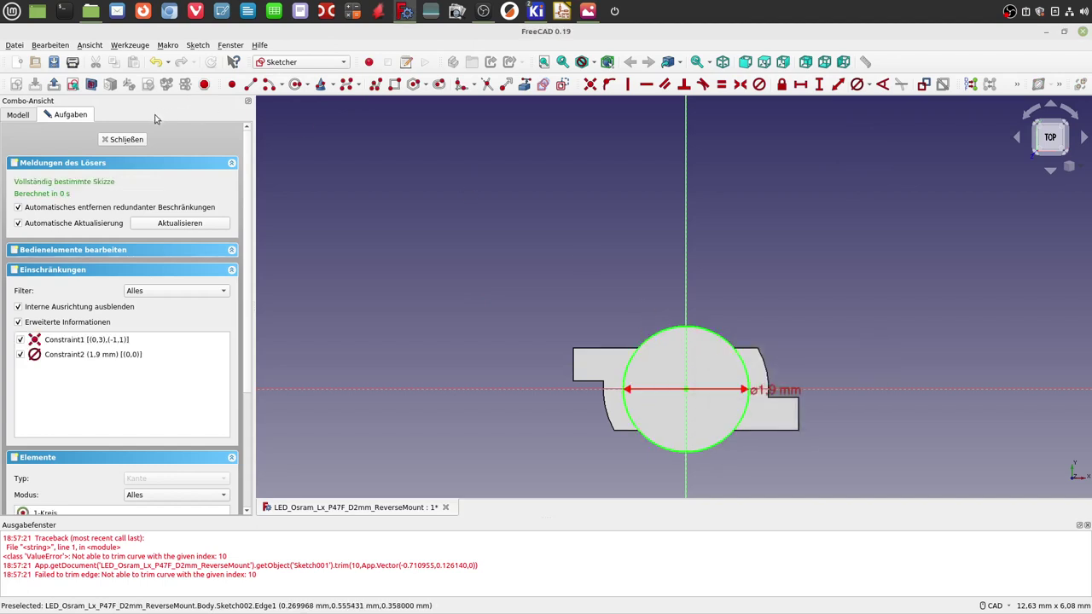
# Step: Pad the 1.9 mm circle 0.6 mm into a disc
pyautogui.click(127, 139)
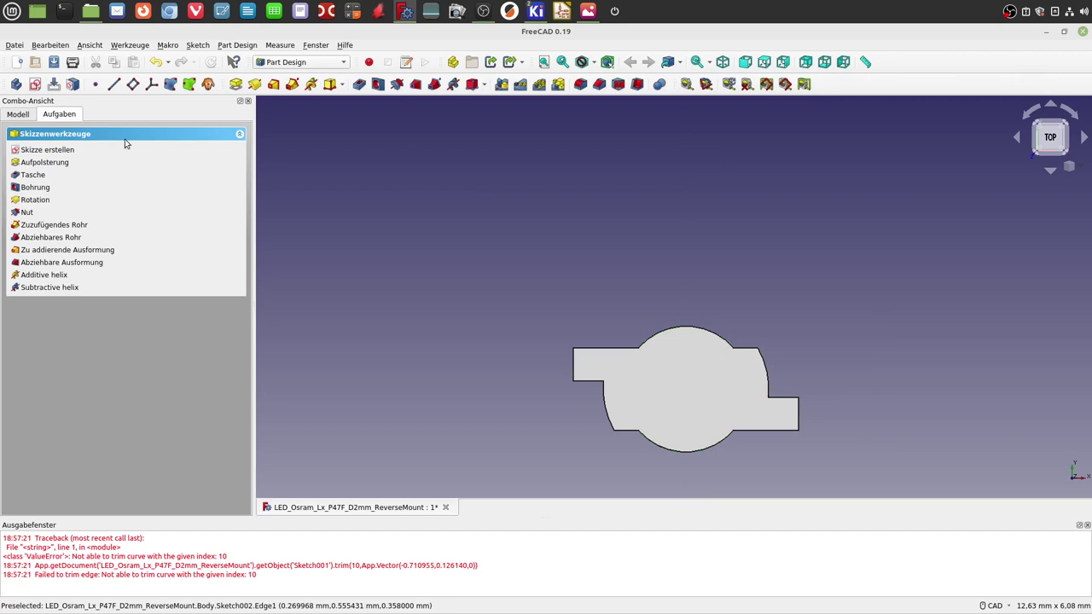
pyautogui.click(54, 164)
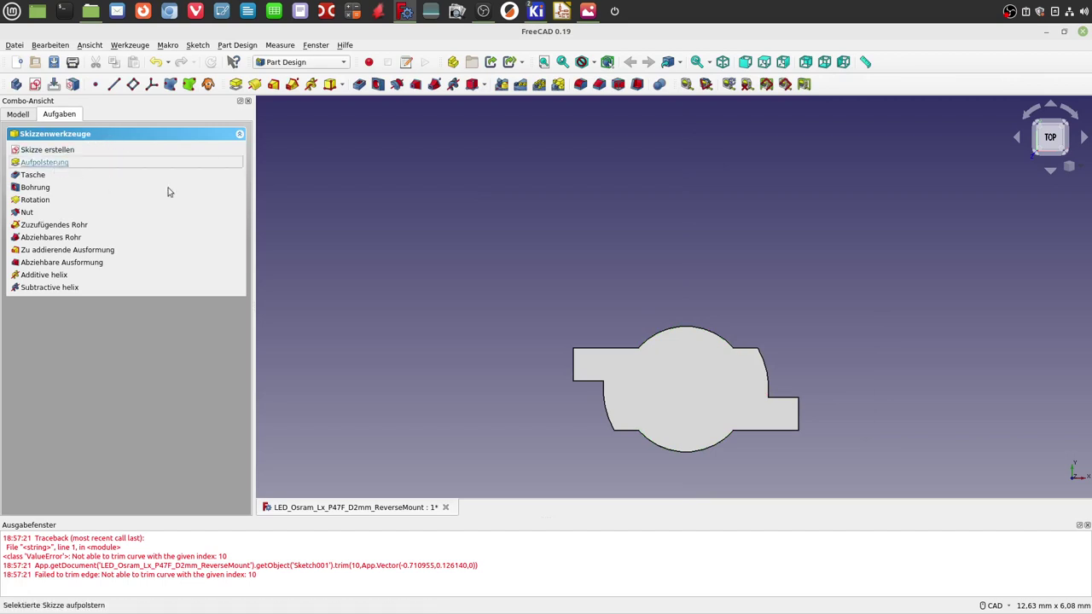
pyautogui.write('0,6')
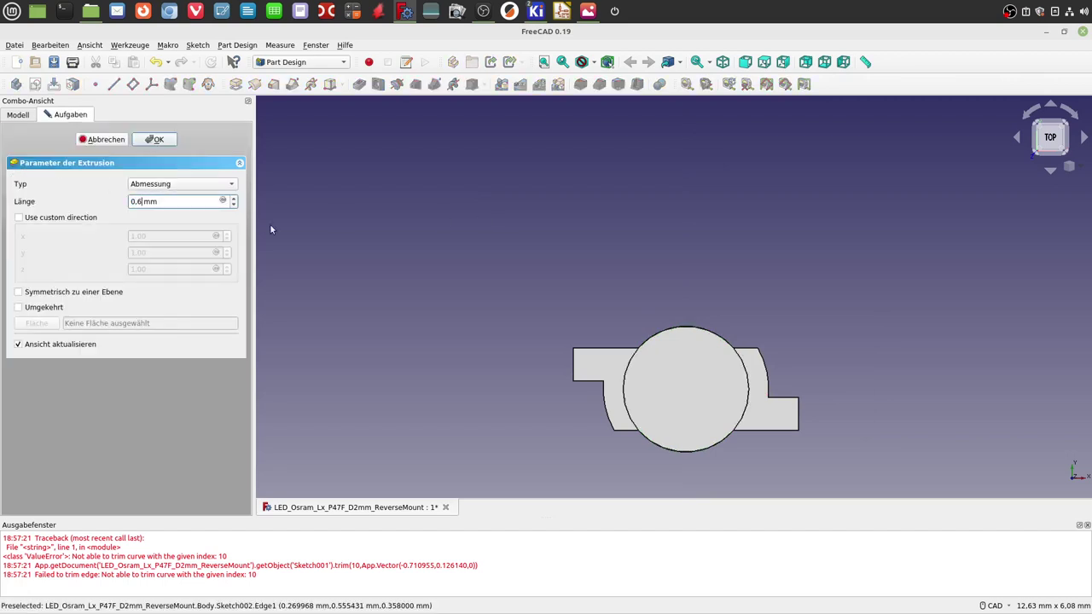
pyautogui.press('Return')
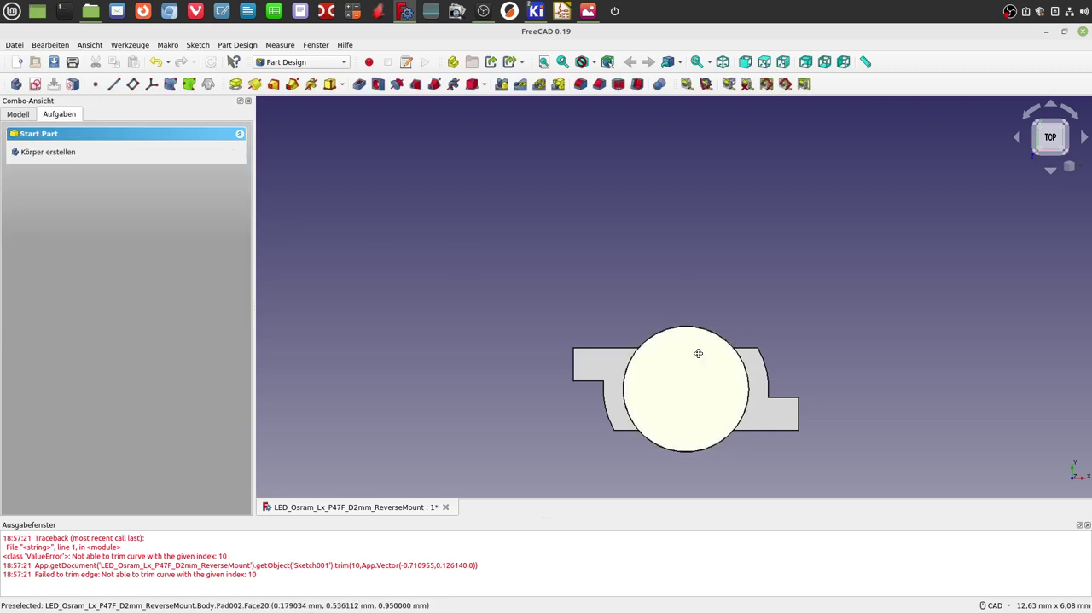
# Step: Start a new sketch on the disc's top face, glancing at the Osram drawing
pyautogui.moveTo(702, 389)
pyautogui.mouseDown(button='middle')
pyautogui.moveTo(703, 434)
pyautogui.moveTo(702, 348)
pyautogui.moveTo(728, 391)
pyautogui.mouseUp(button='middle')
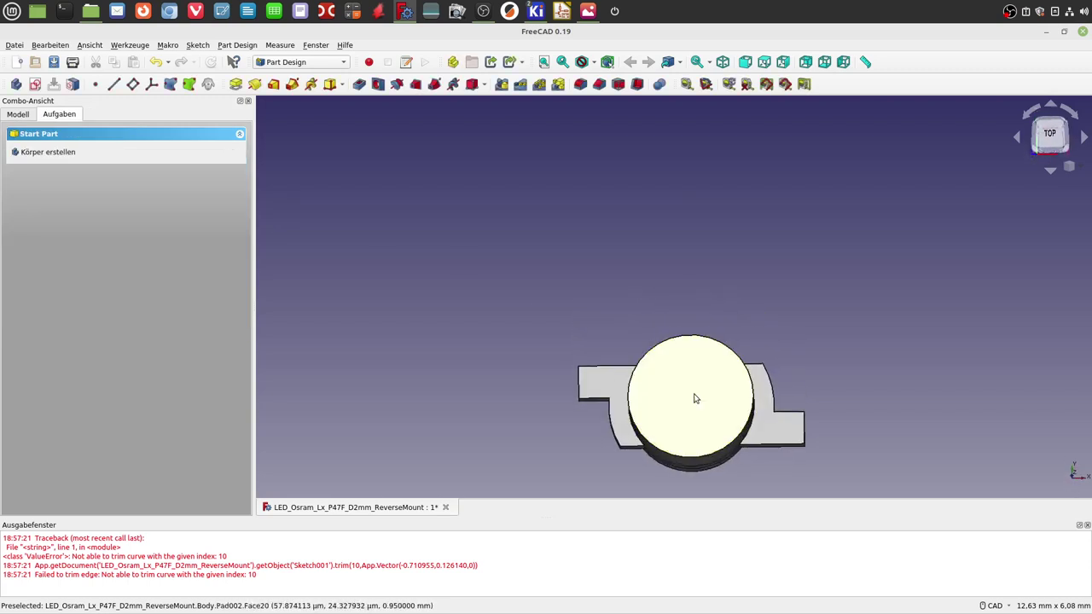
pyautogui.click(696, 399)
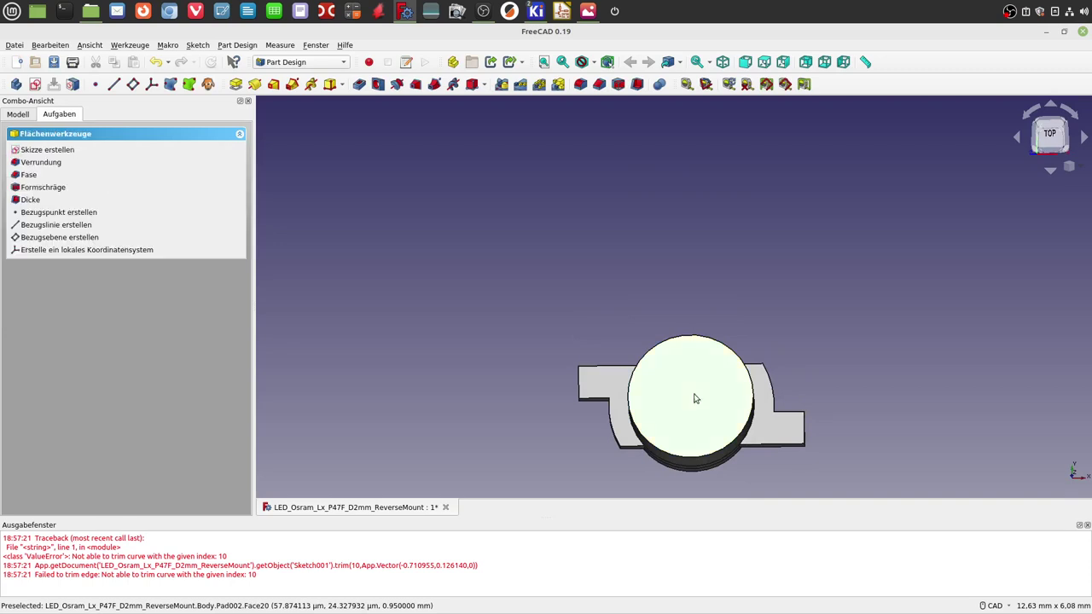
pyautogui.click(44, 150)
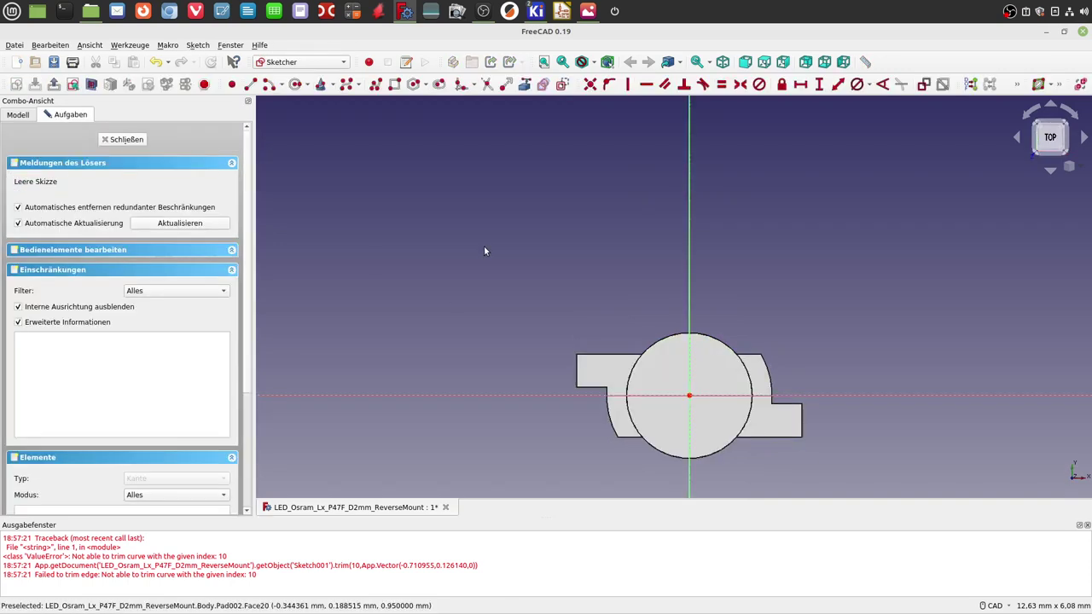
pyautogui.click(588, 10)
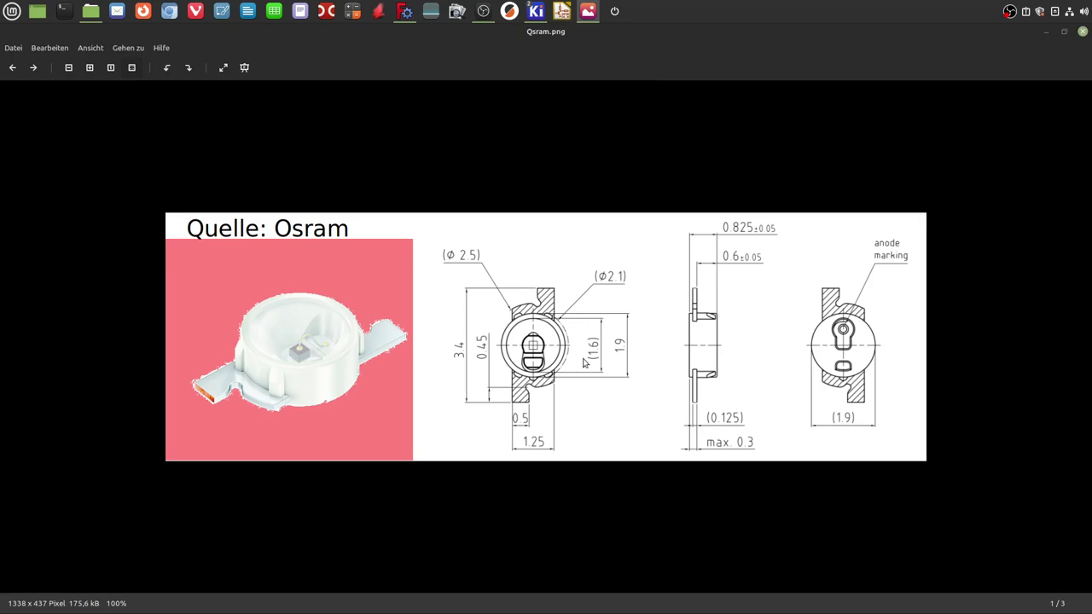
pyautogui.click(1047, 32)
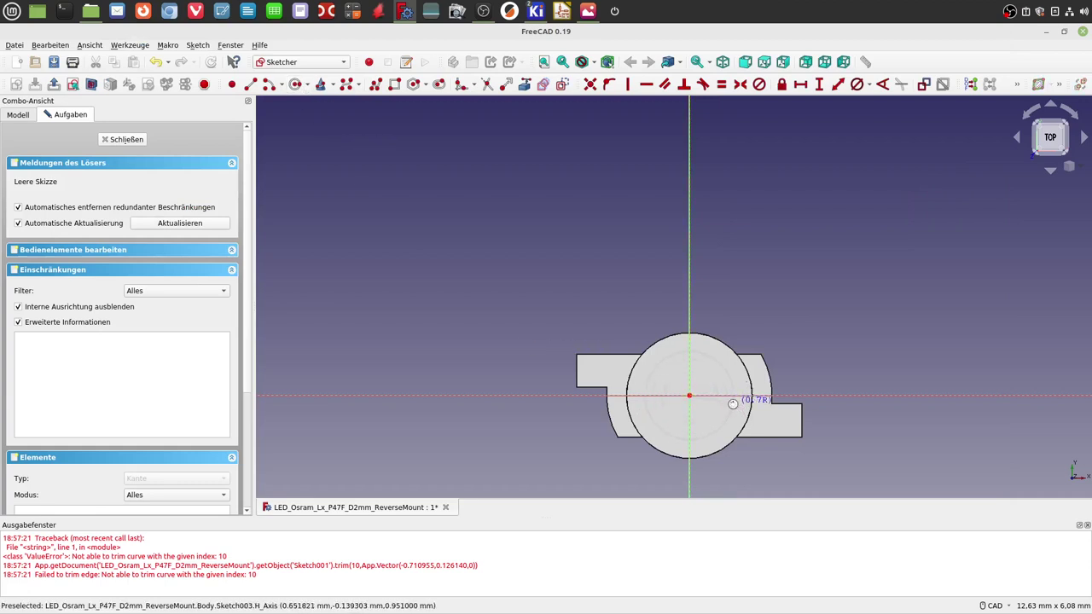
# Step: Draw a circle at the origin with a 1.6 mm diameter
pyautogui.click(689, 395)
pyautogui.click(733, 395)
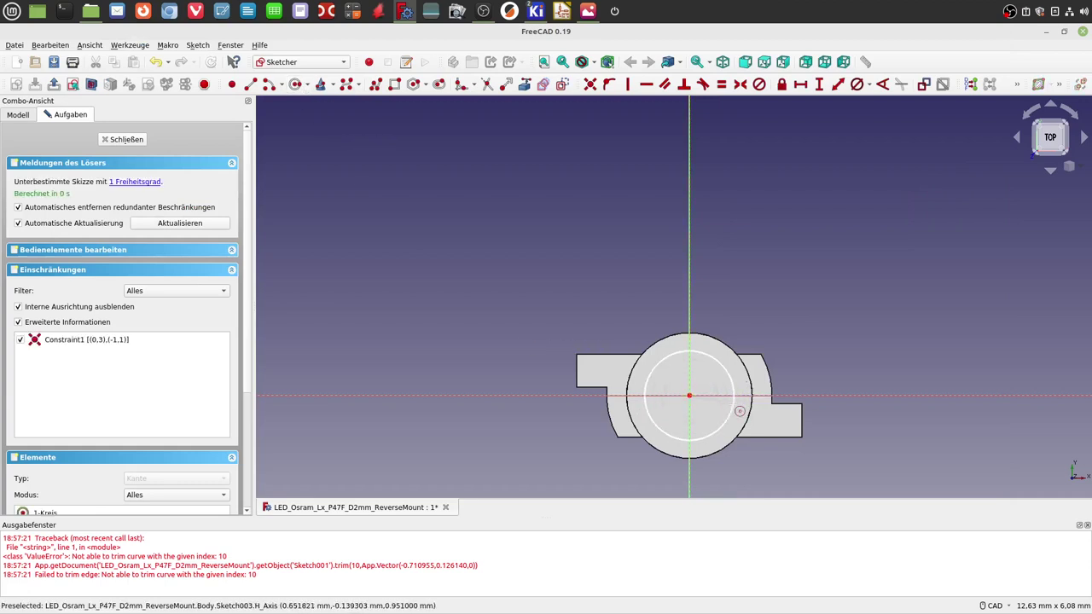
pyautogui.click(870, 85)
pyautogui.click(874, 113)
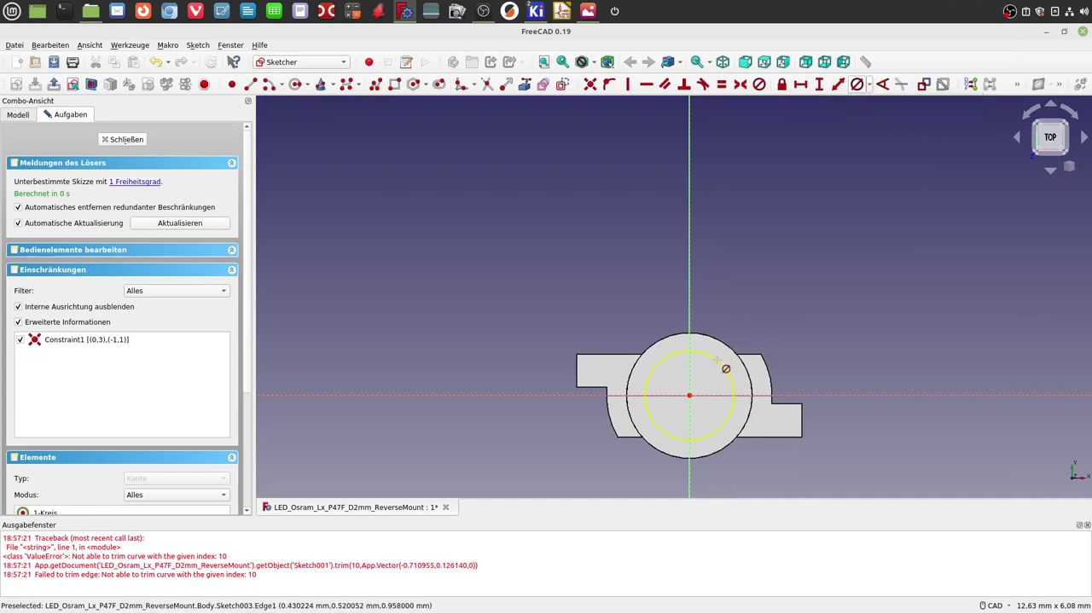
pyautogui.click(718, 365)
pyautogui.write('1.6')
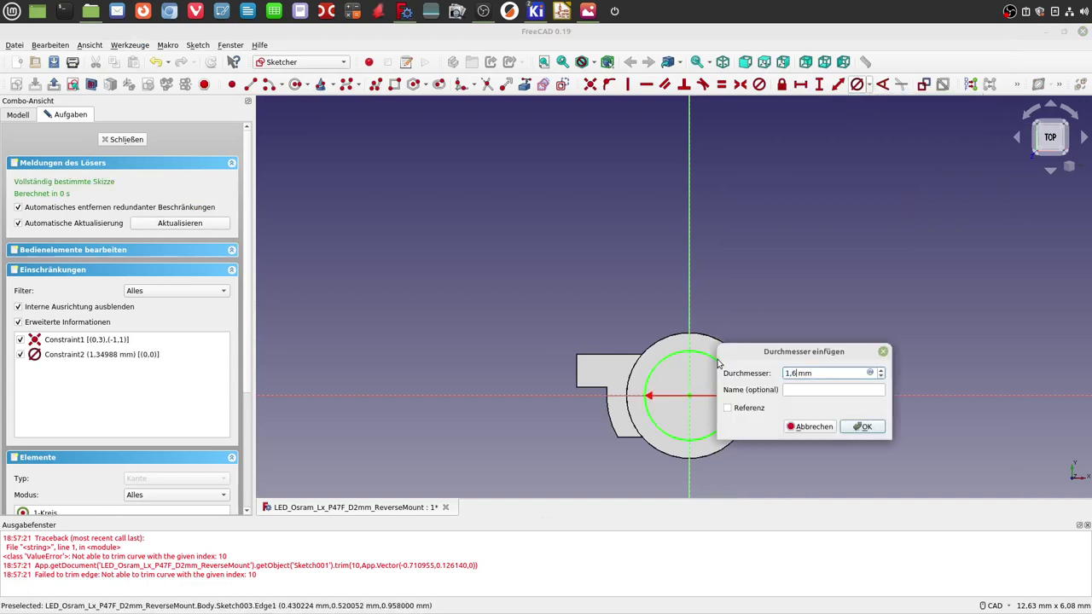
pyautogui.press('Return')
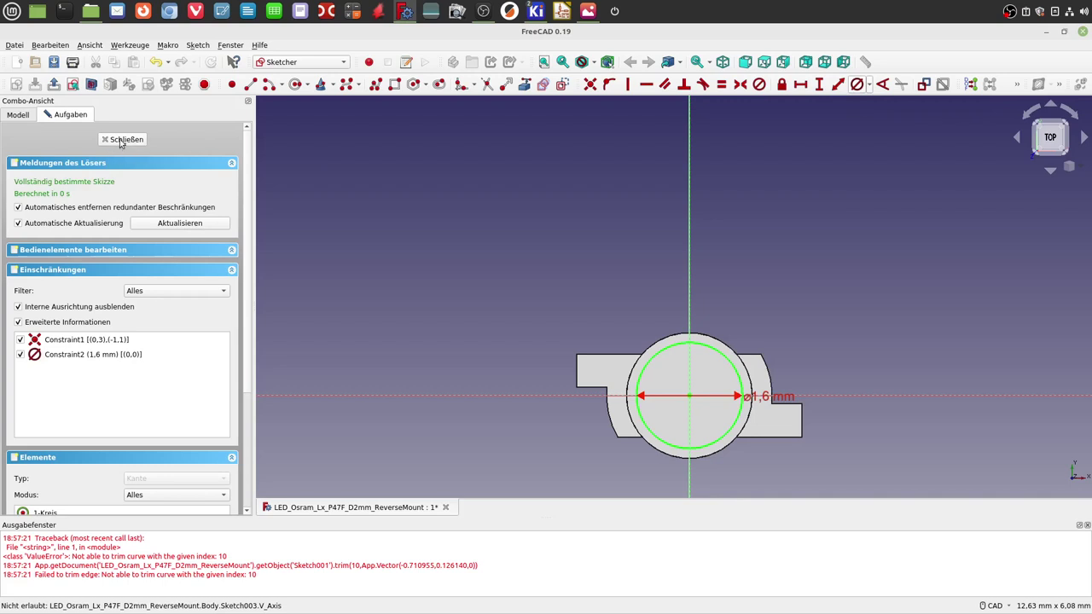
# Step: Pocket the 1.6 mm circle 0.6 mm deep into the disc
pyautogui.click(119, 140)
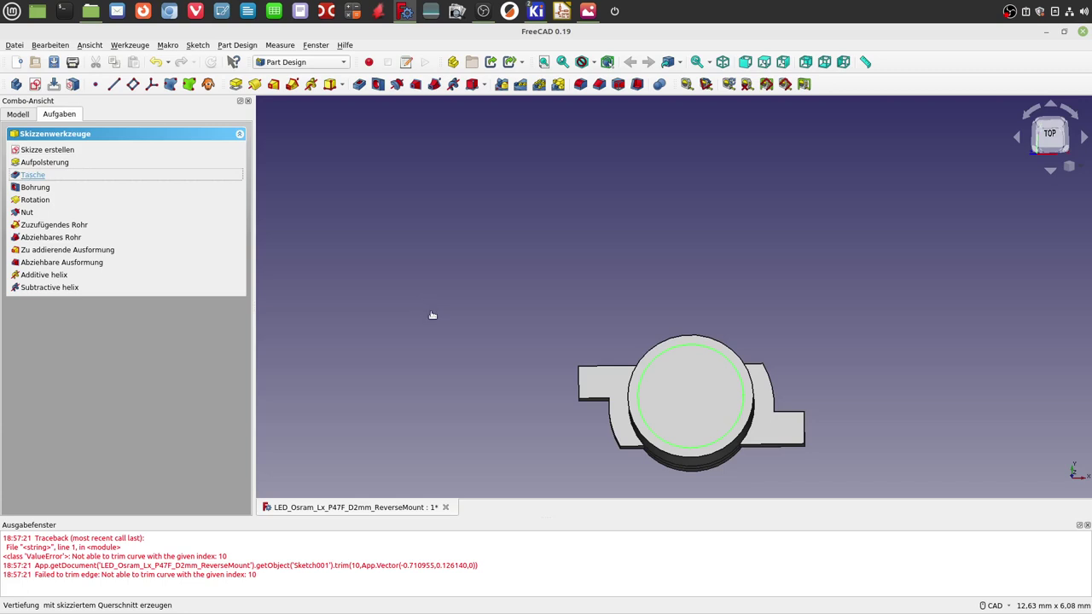
pyautogui.scroll(4, 179, 202)
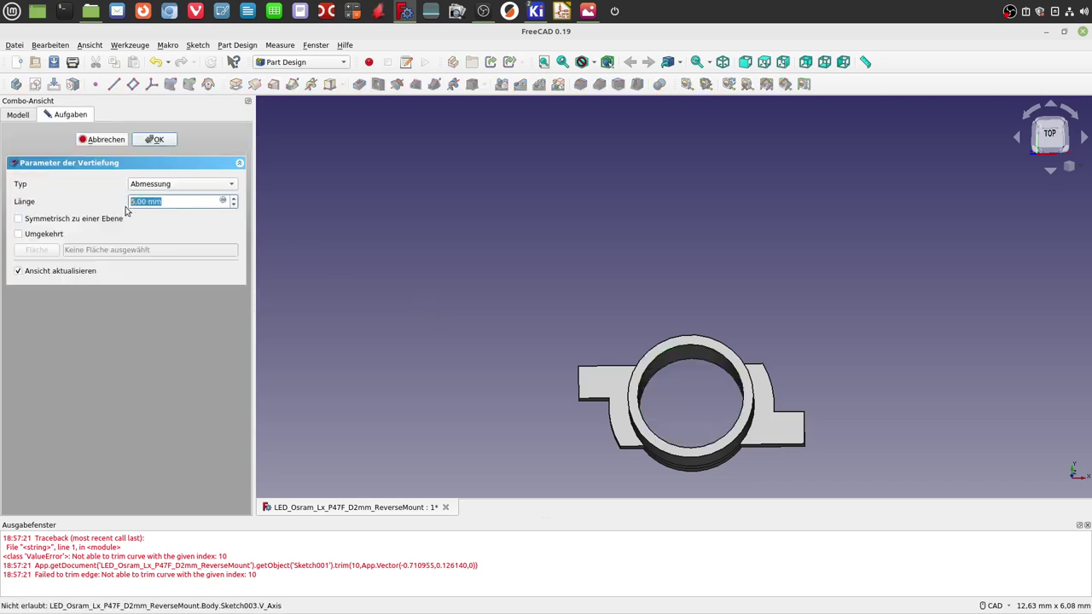
pyautogui.write('0,')
pyautogui.press('Return')
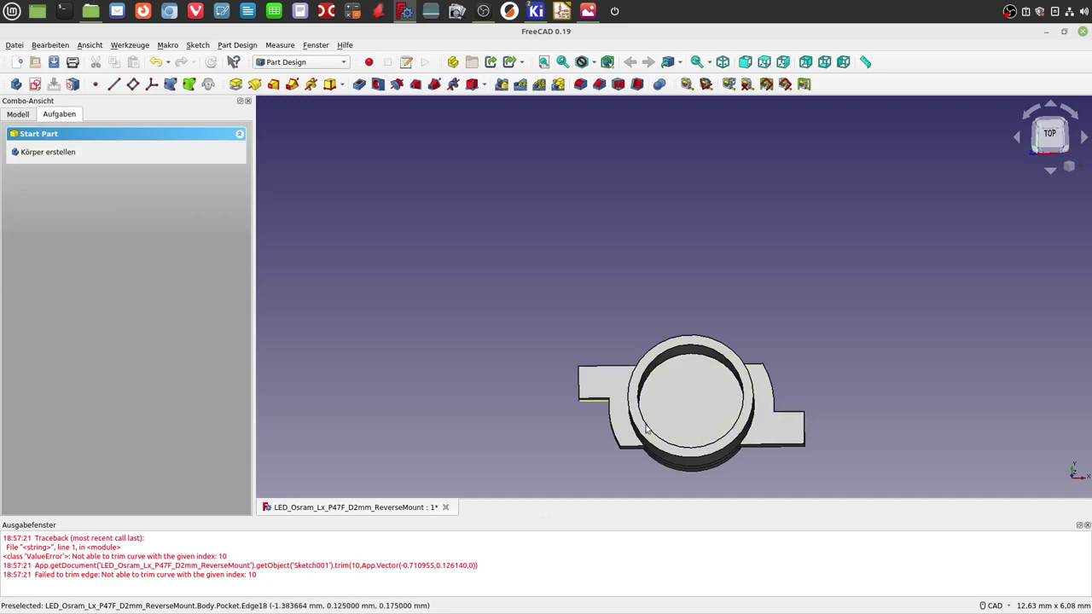
# Step: Tilt the view and select the pocket's inner cylindrical wall
pyautogui.scroll(2, 729, 435)
pyautogui.scroll(2, 698, 413)
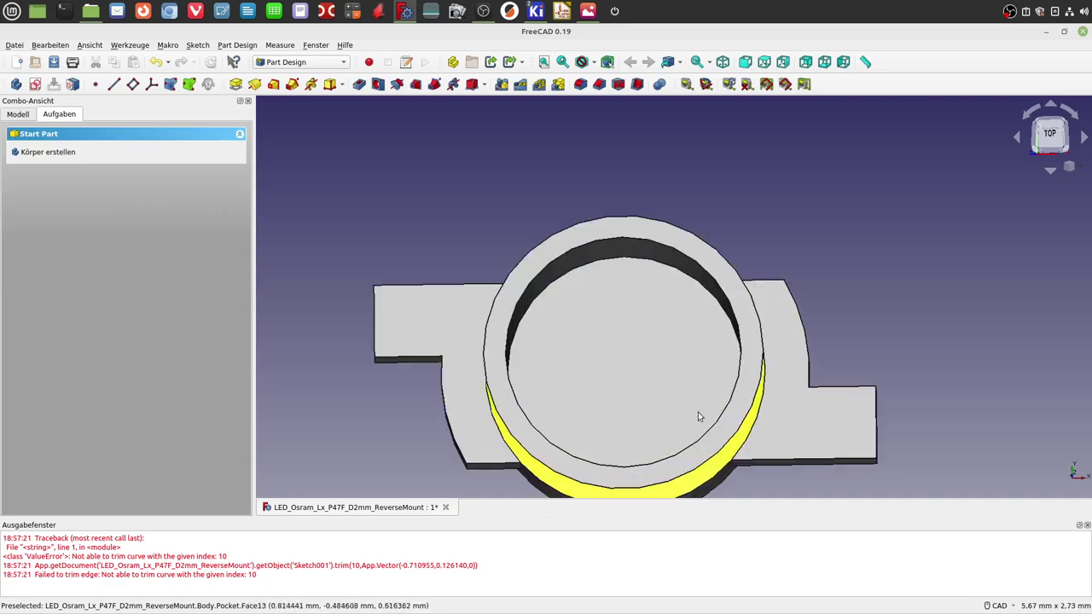
pyautogui.scroll(2, 698, 412)
pyautogui.moveTo(698, 412)
pyautogui.mouseDown(button='middle')
pyautogui.moveTo(647, 415)
pyautogui.moveTo(651, 431)
pyautogui.moveTo(634, 312)
pyautogui.mouseUp(button='middle')
pyautogui.click(619, 265)
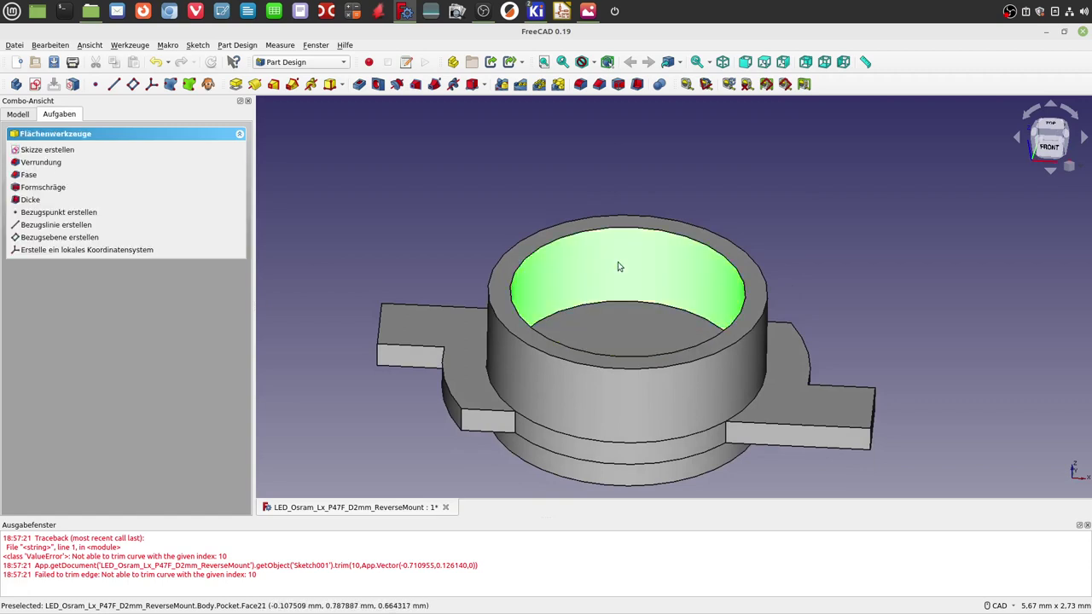
# Step: Add a draft to the pocket's inner wall Face21 and raise its angle toward 37.5°
pyautogui.click(38, 188)
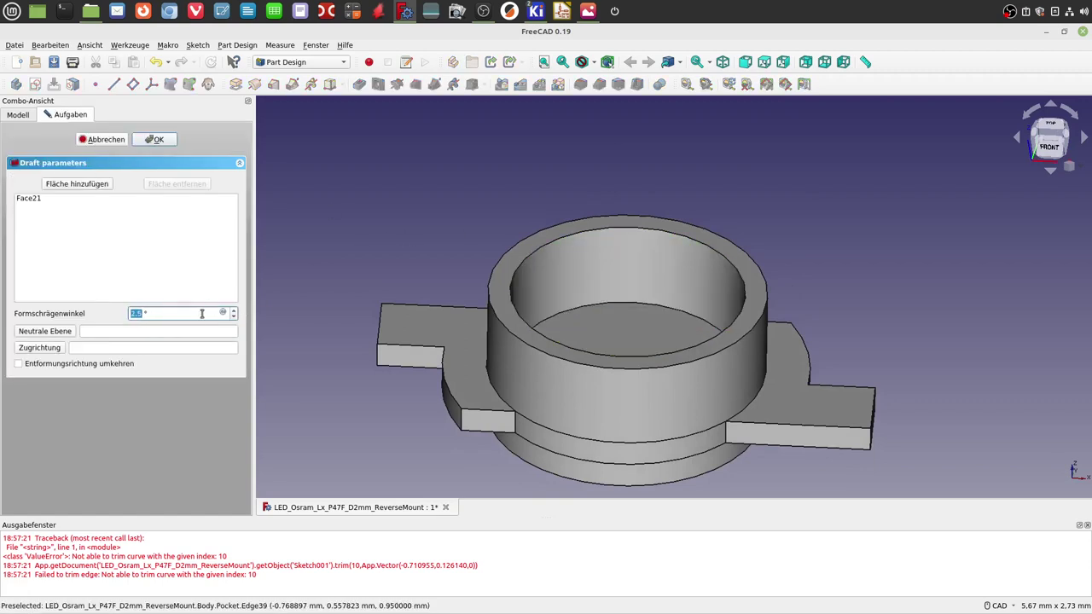
pyautogui.write('6,5')
pyautogui.moveTo(595, 265)
pyautogui.mouseDown(button='middle')
pyautogui.moveTo(588, 323)
pyautogui.moveTo(622, 344)
pyautogui.moveTo(597, 325)
pyautogui.mouseUp(button='middle')
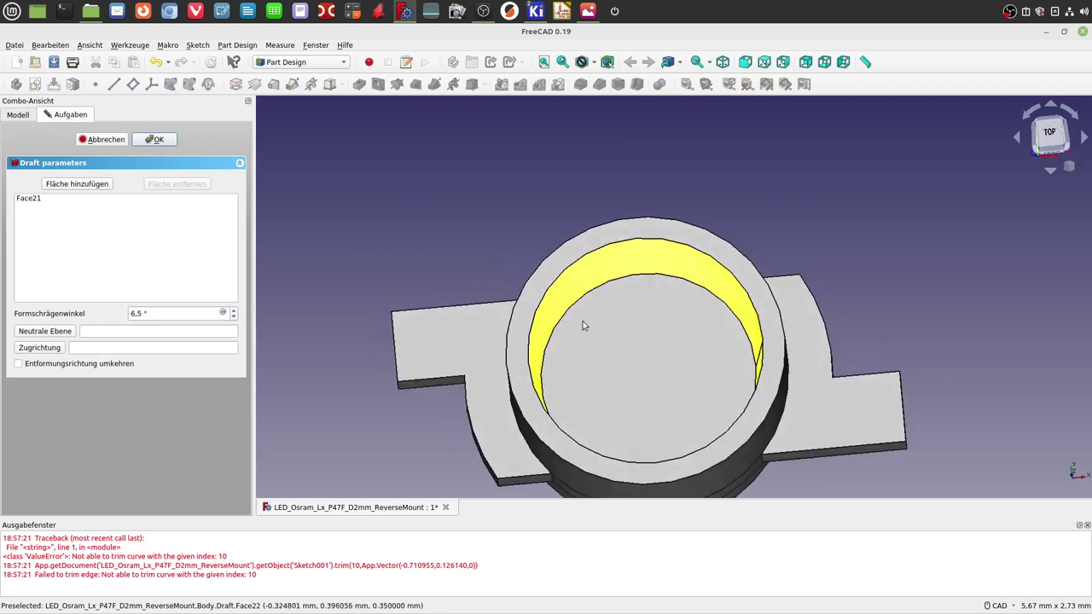
pyautogui.scroll(2, 163, 314)
pyautogui.scroll(2, 162, 314)
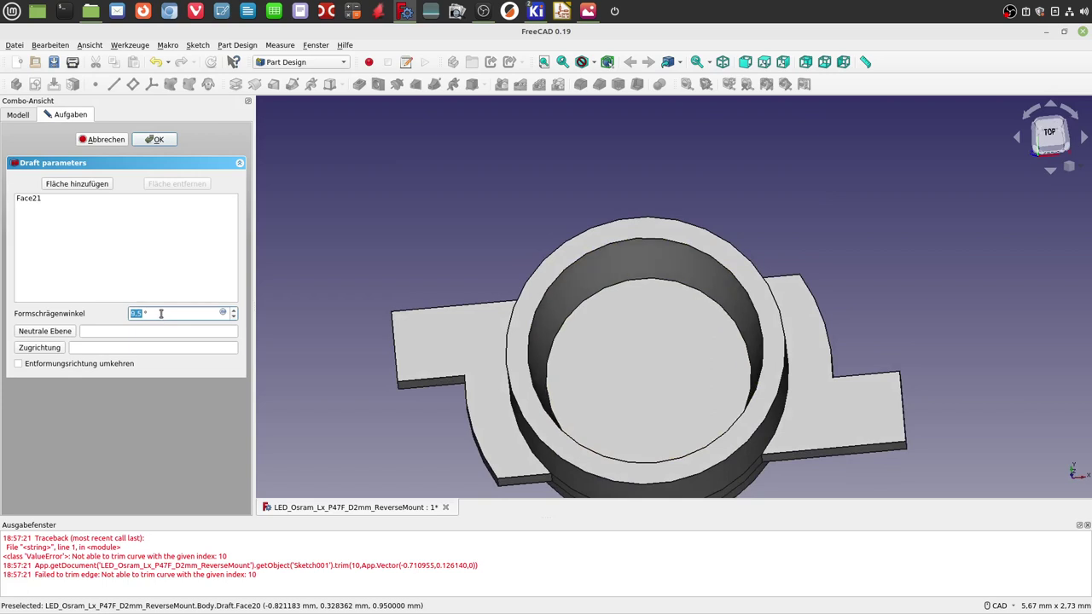
pyautogui.scroll(3, 164, 314)
pyautogui.scroll(2, 164, 314)
pyautogui.scroll(4, 165, 314)
pyautogui.scroll(4, 167, 318)
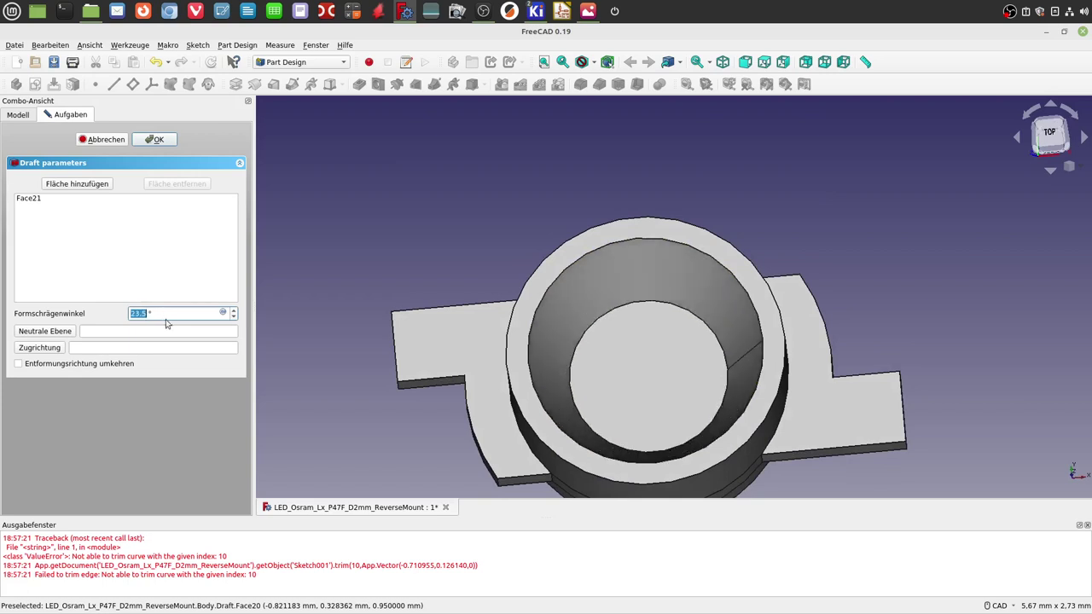
pyautogui.scroll(4, 169, 316)
pyautogui.scroll(2, 170, 316)
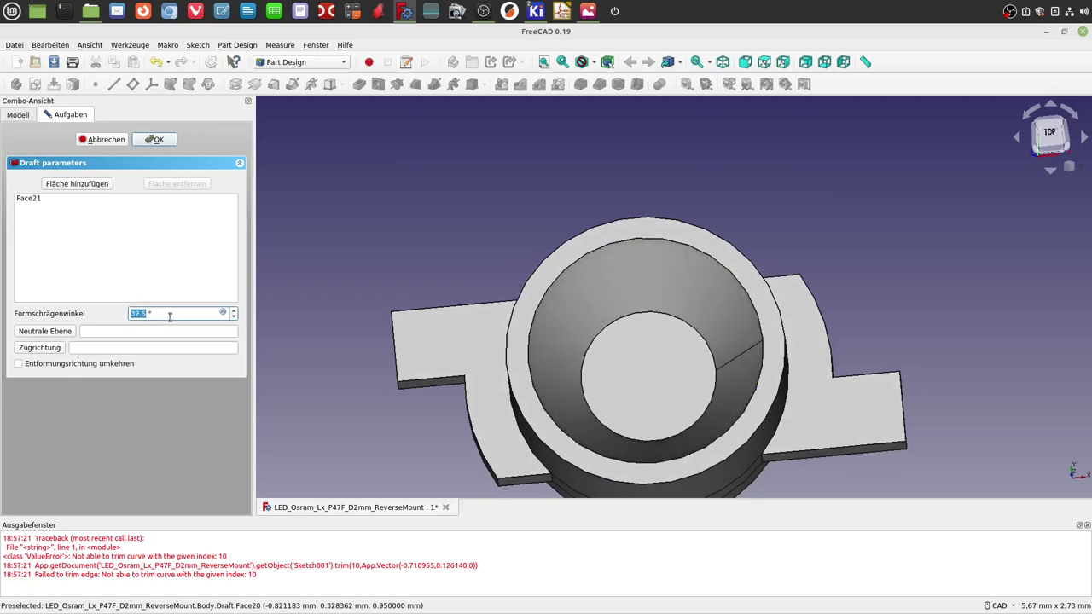
pyautogui.scroll(3, 173, 316)
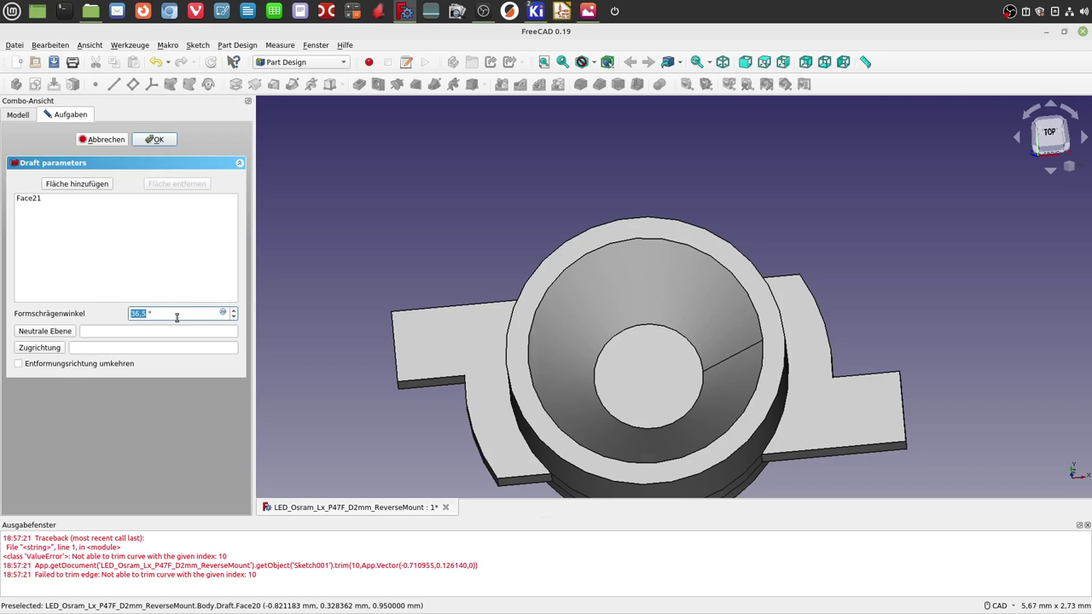
pyautogui.scroll(1, 177, 316)
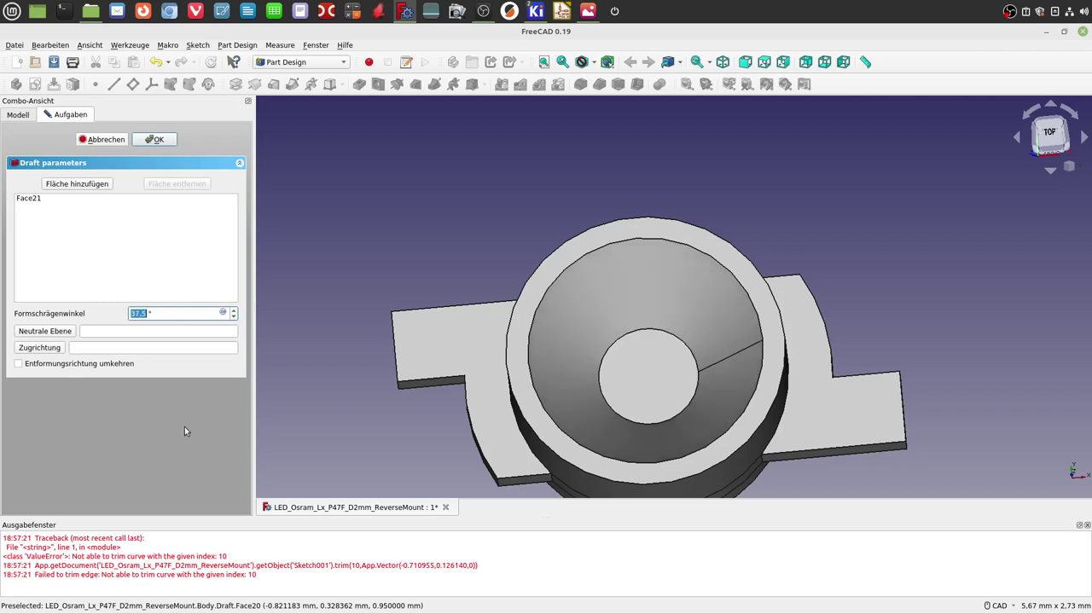
pyautogui.click(587, 12)
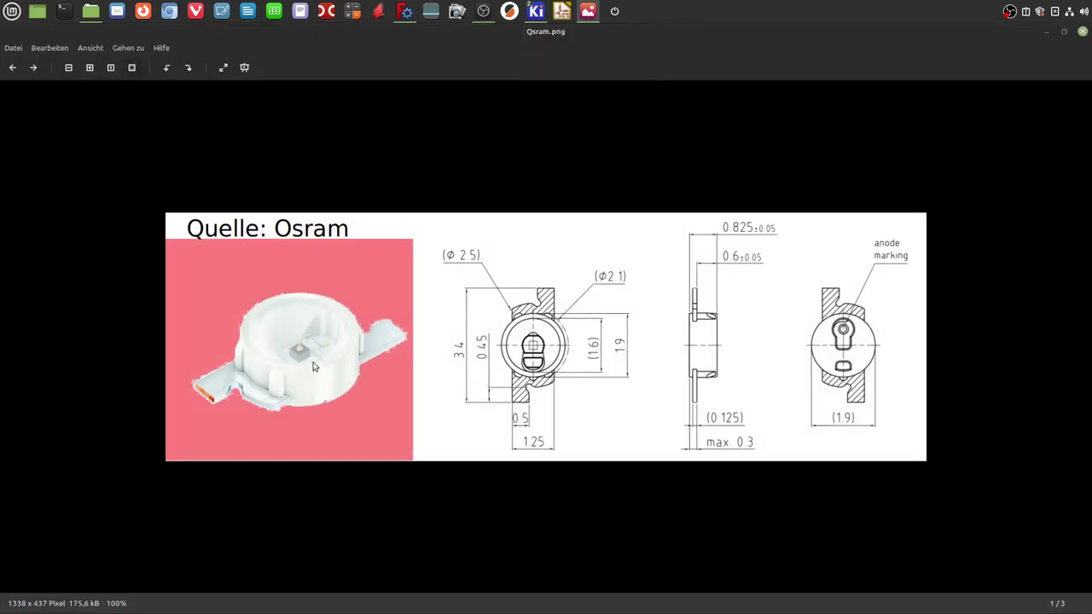
pyautogui.click(1046, 34)
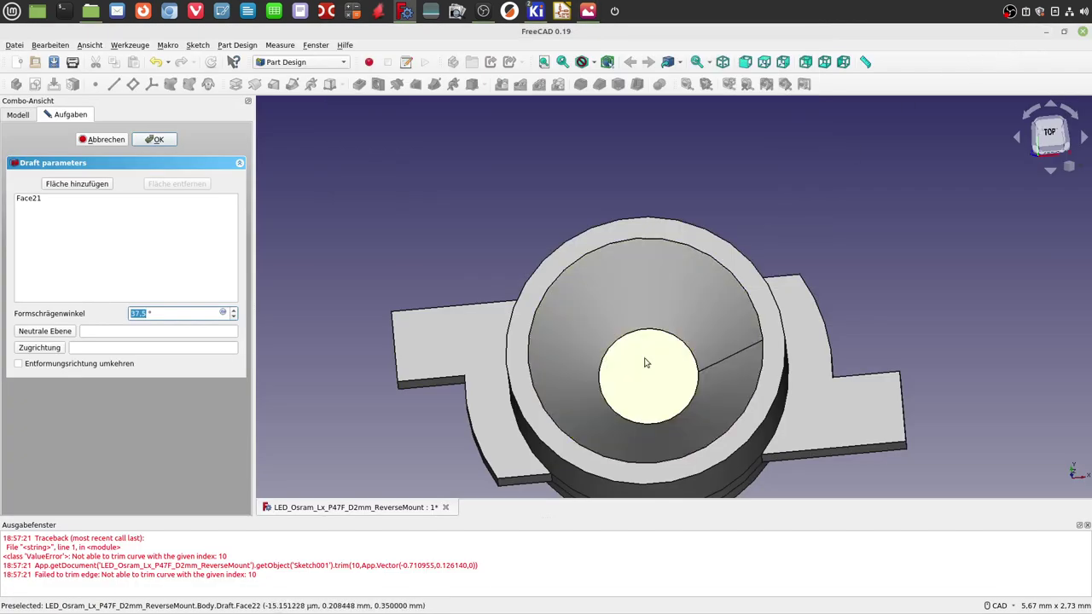
# Step: Confirm the 37.5° draft and sketch a rectangle around the origin on the cone's floor
pyautogui.click(149, 142)
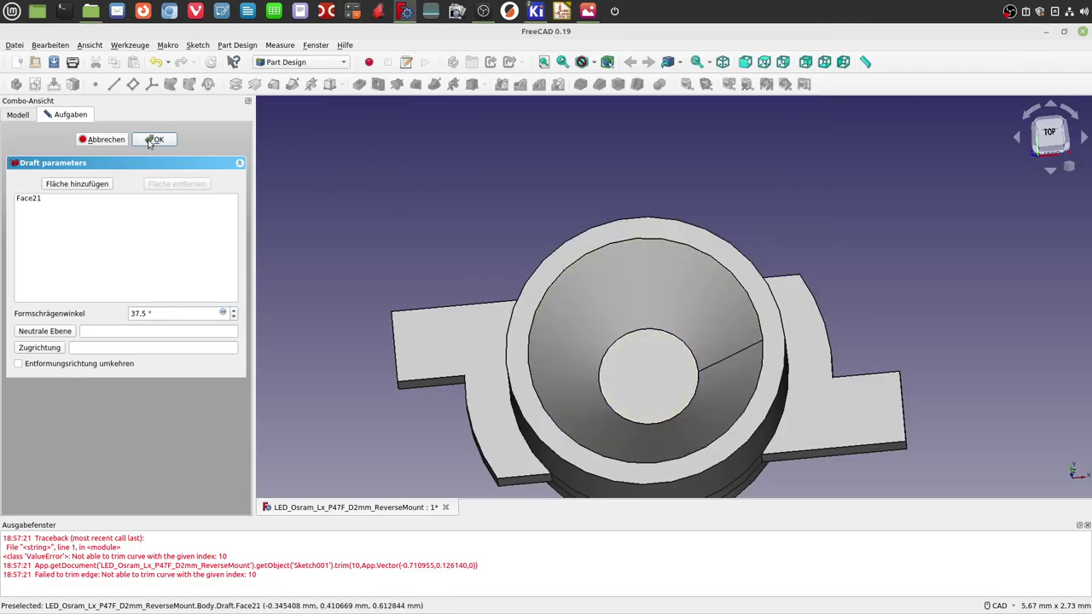
pyautogui.click(651, 370)
pyautogui.click(61, 150)
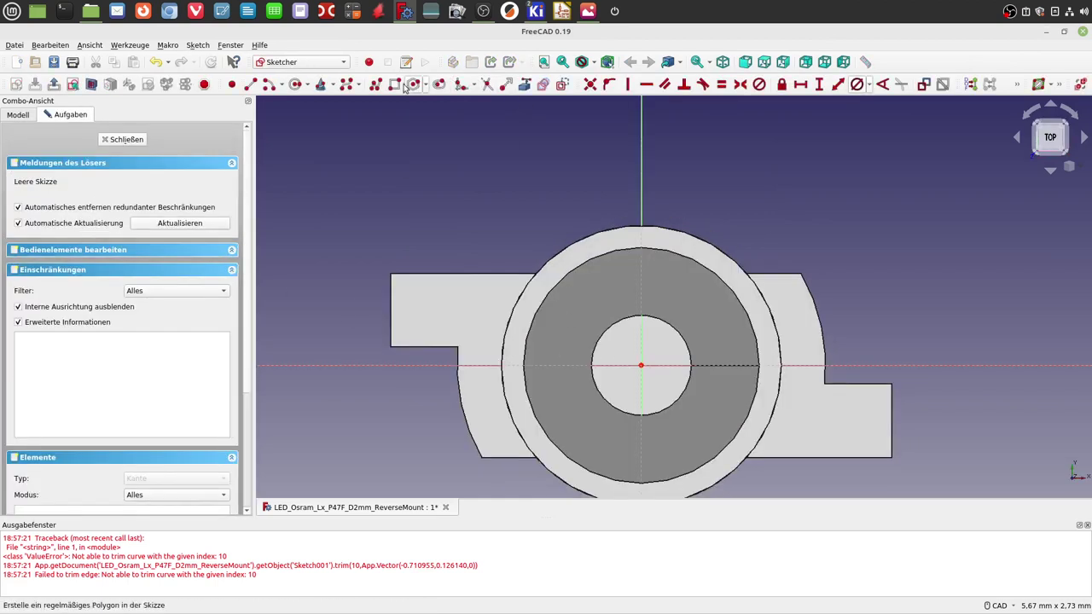
pyautogui.scroll(3, 649, 371)
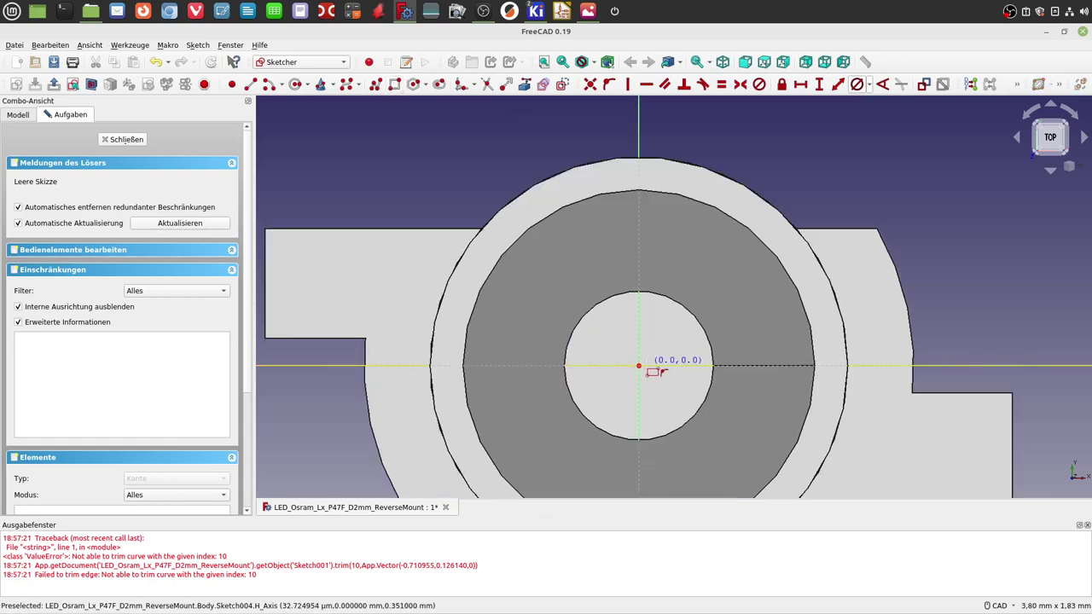
pyautogui.scroll(6, 631, 370)
pyautogui.scroll(-2, 623, 370)
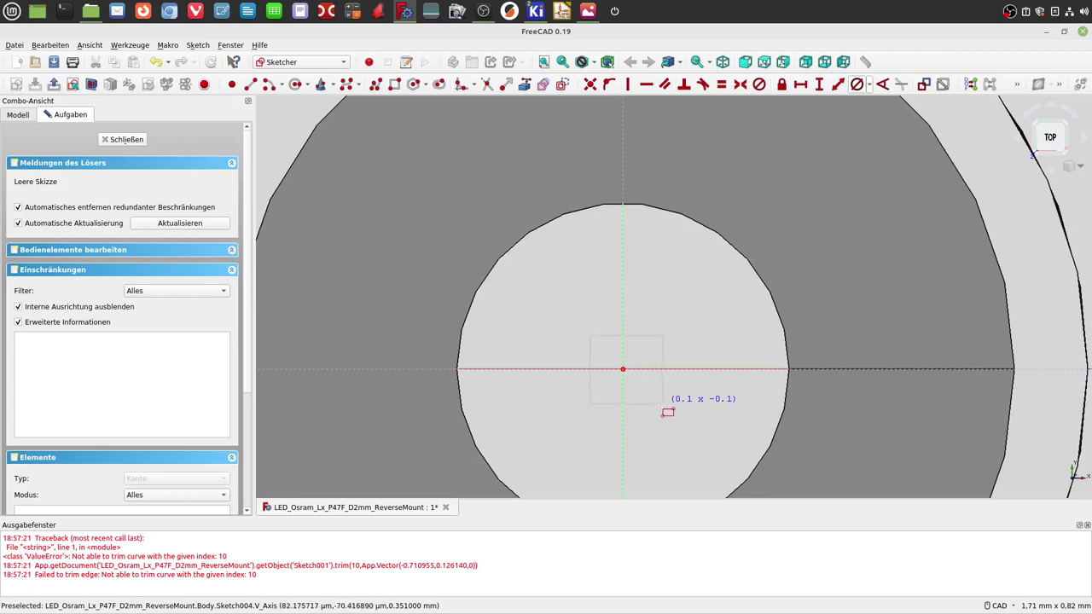
pyautogui.click(658, 405)
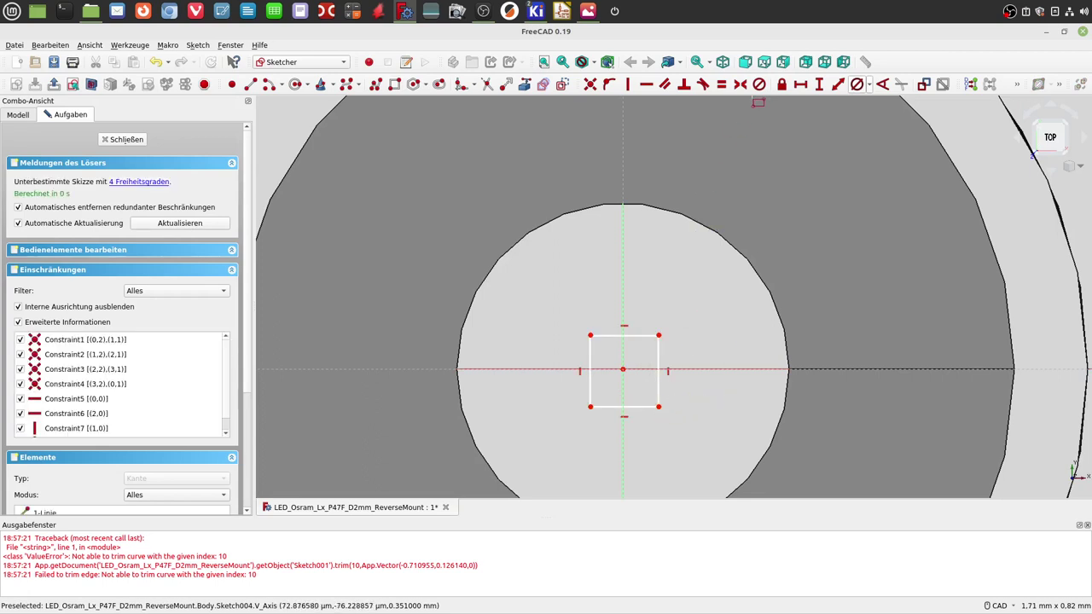
# Step: Make the rectangle a 0.2 mm square with equal top and right edges
pyautogui.click(802, 85)
pyautogui.click(638, 336)
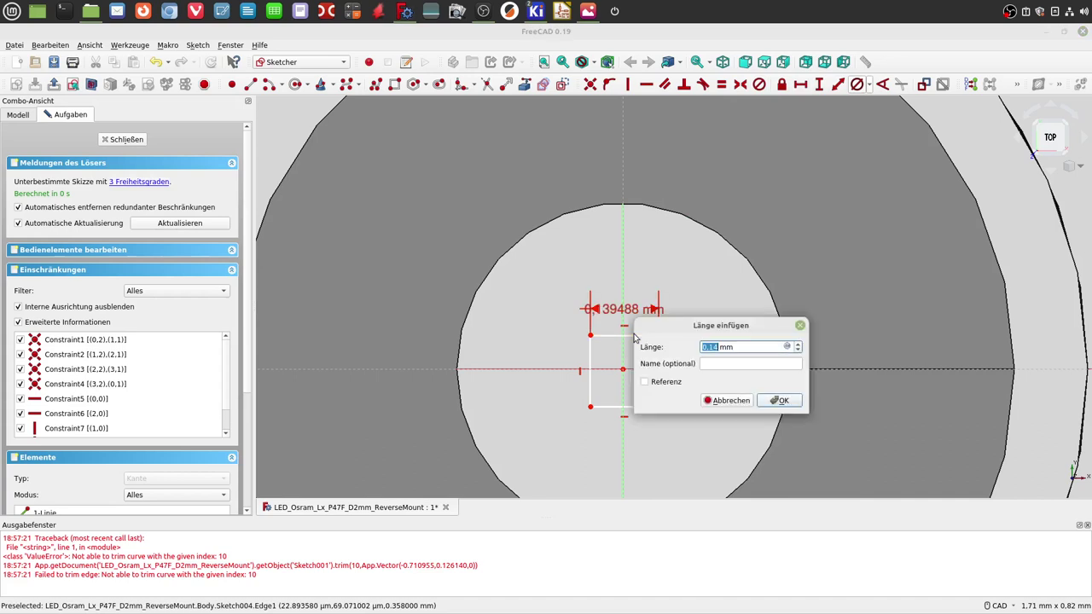
pyautogui.write('0')
pyautogui.press('Return')
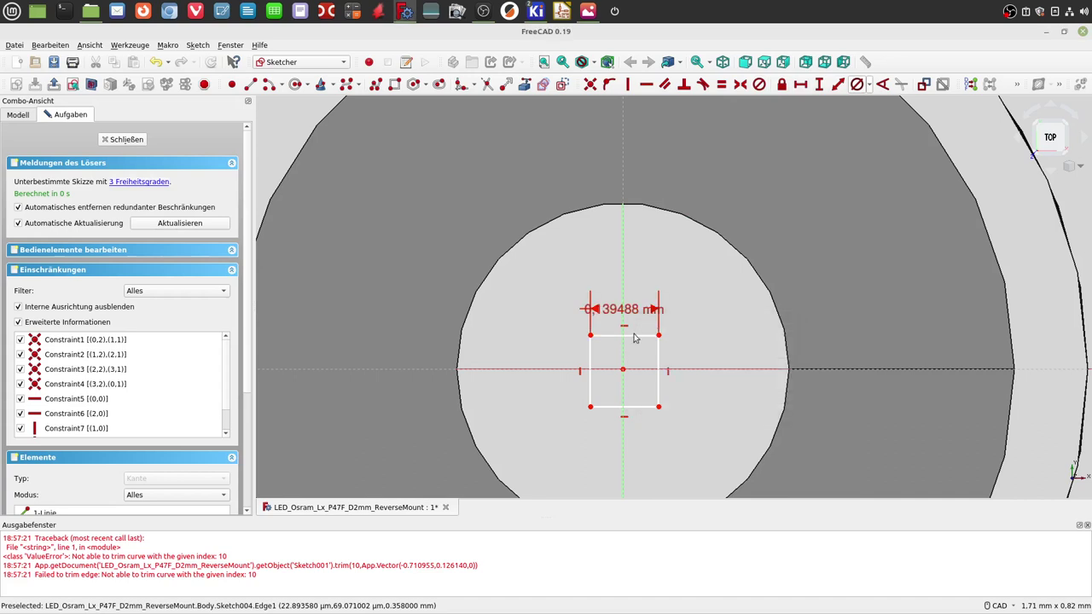
pyautogui.click(721, 84)
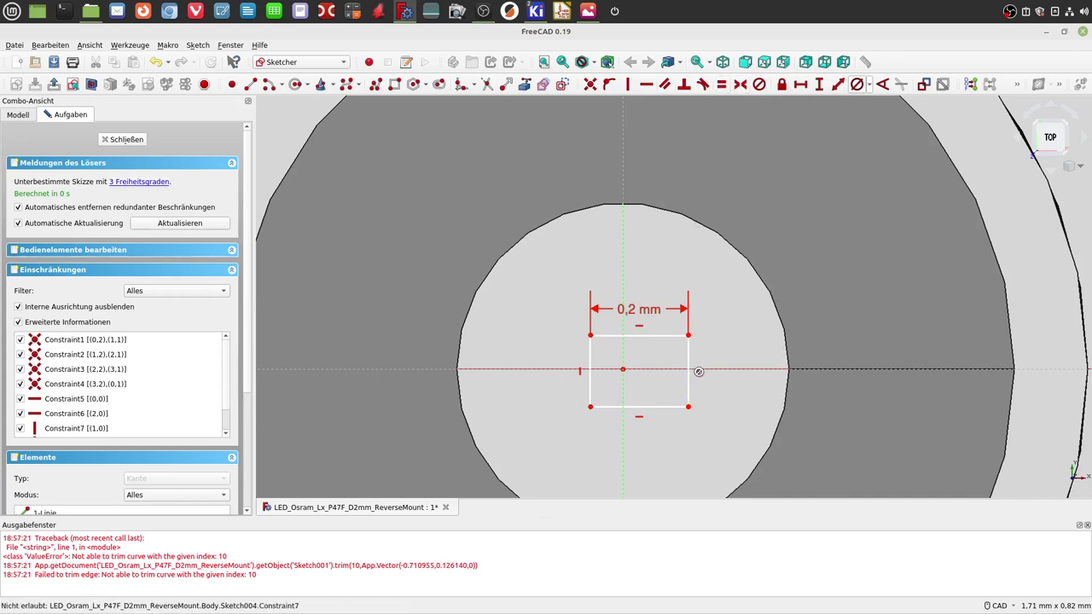
pyautogui.click(647, 336)
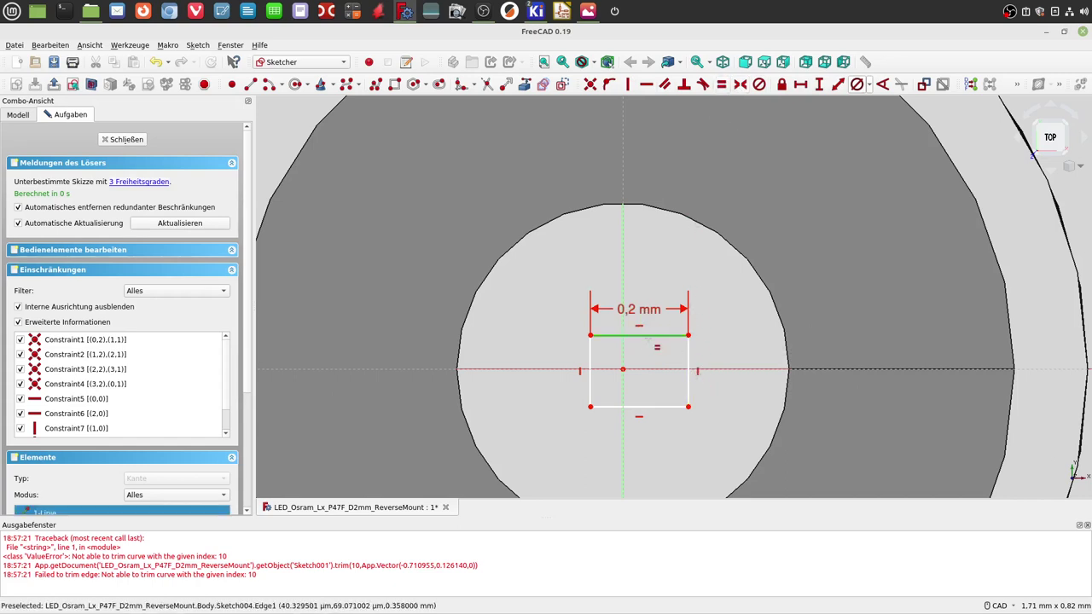
pyautogui.click(689, 350)
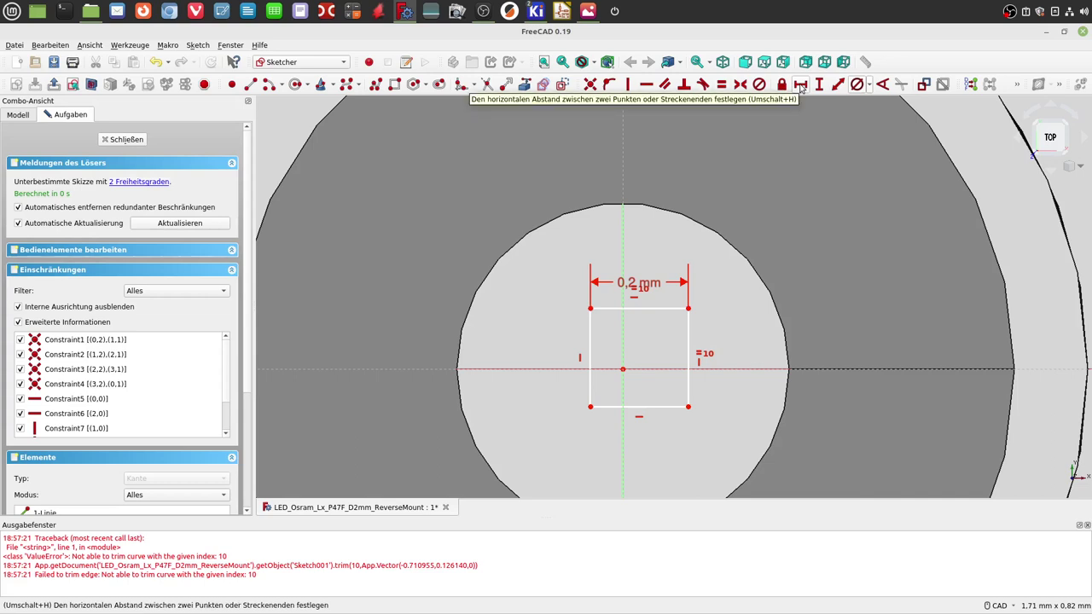
# Step: Centre the square symmetrically on the origin and close the sketch
pyautogui.click(740, 84)
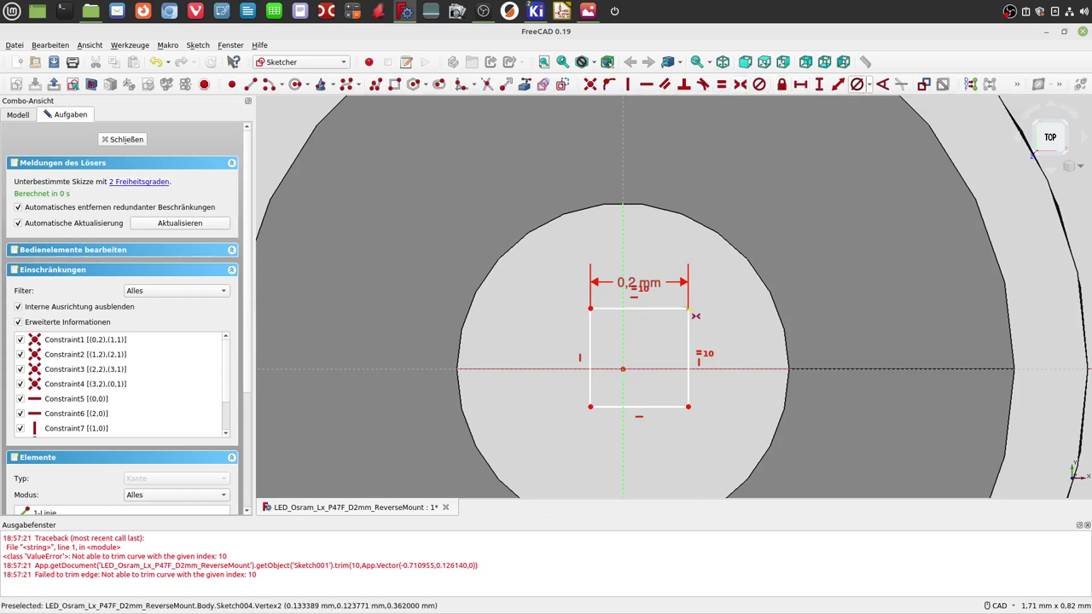
pyautogui.click(591, 407)
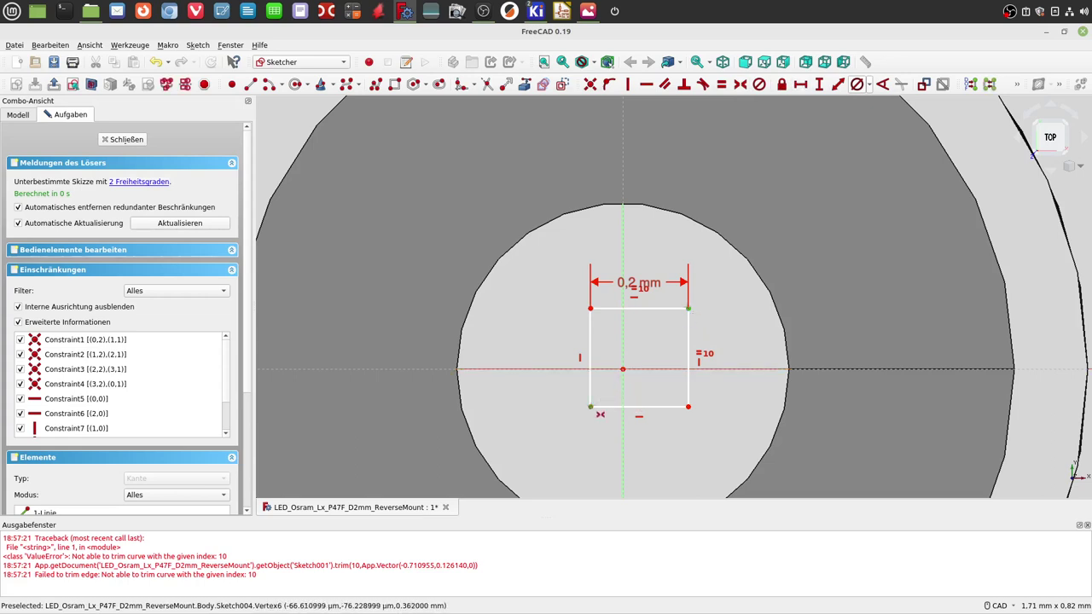
pyautogui.click(624, 372)
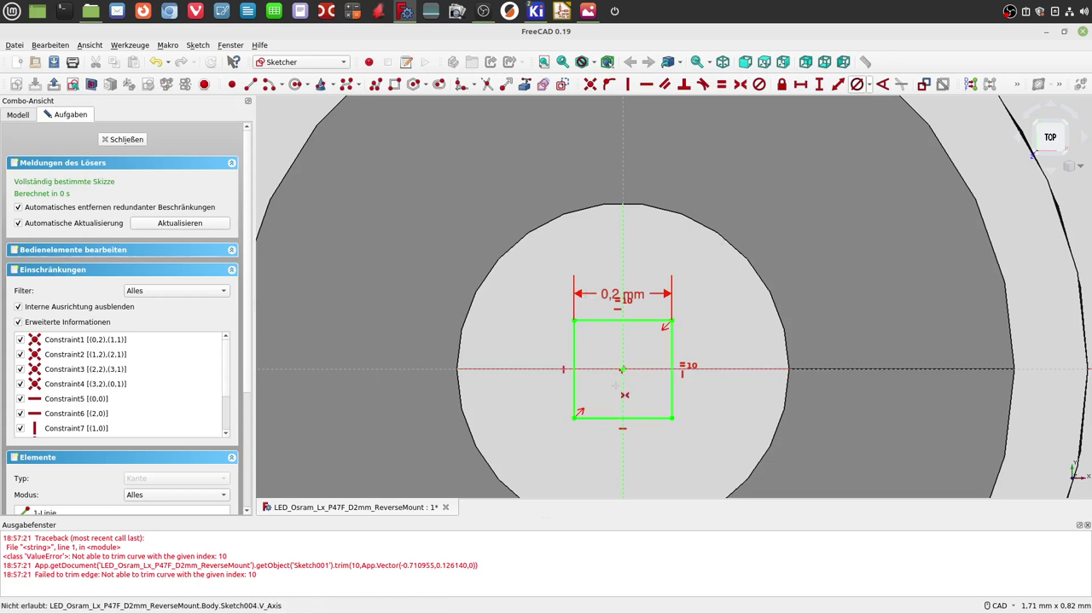
pyautogui.click(118, 139)
pyautogui.click(54, 162)
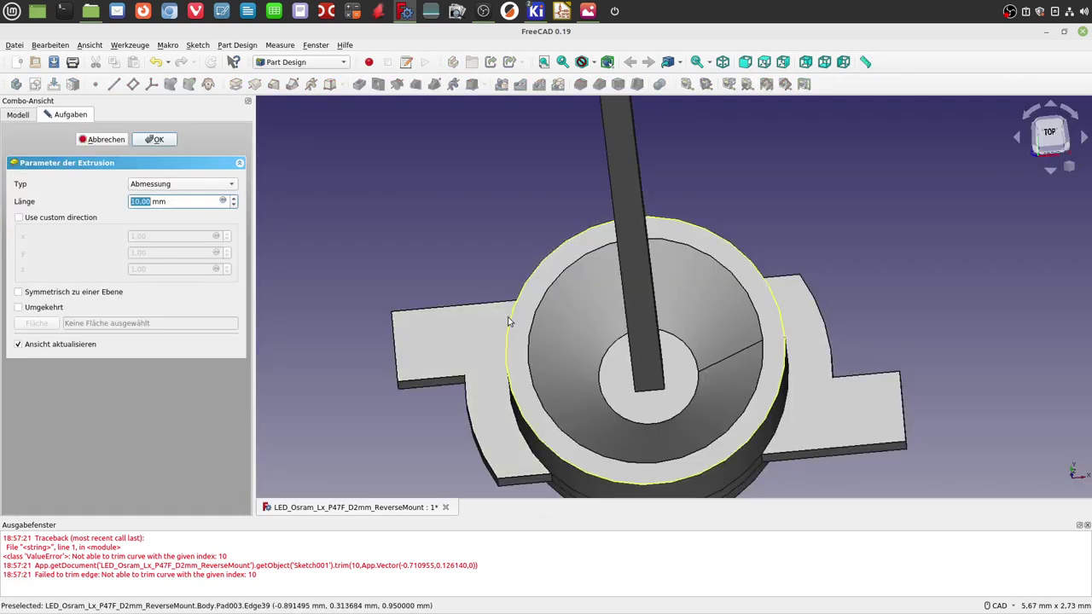
# Step: Pad the 0.2 mm square 0.1 mm tall from the cone's floor
pyautogui.scroll(-4, 507, 317)
pyautogui.moveTo(173, 203); pyautogui.dragTo(132, 201)
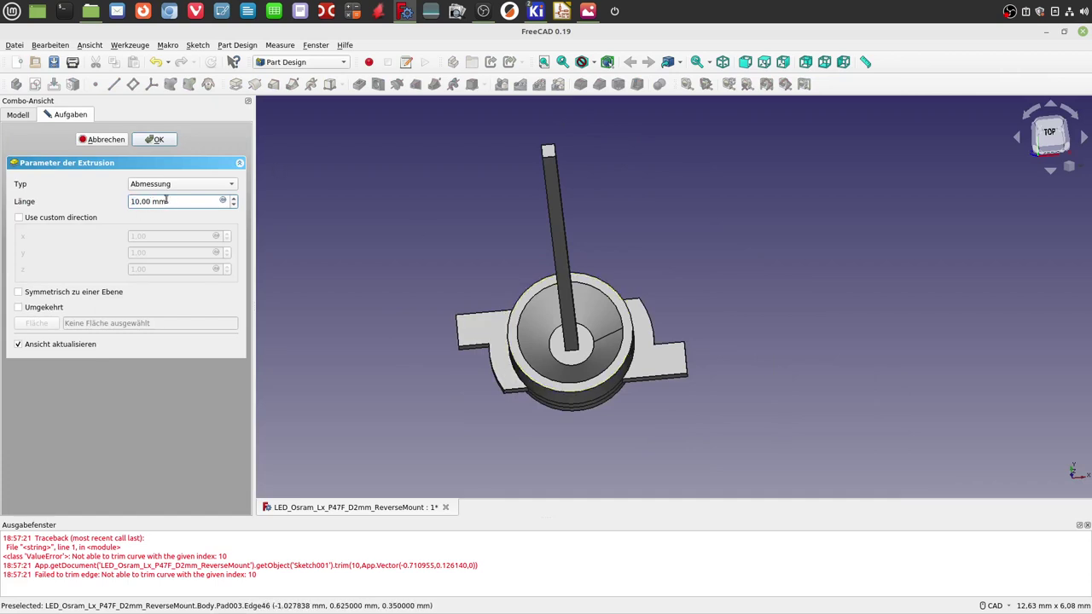
pyautogui.write('0.1')
pyautogui.click(155, 140)
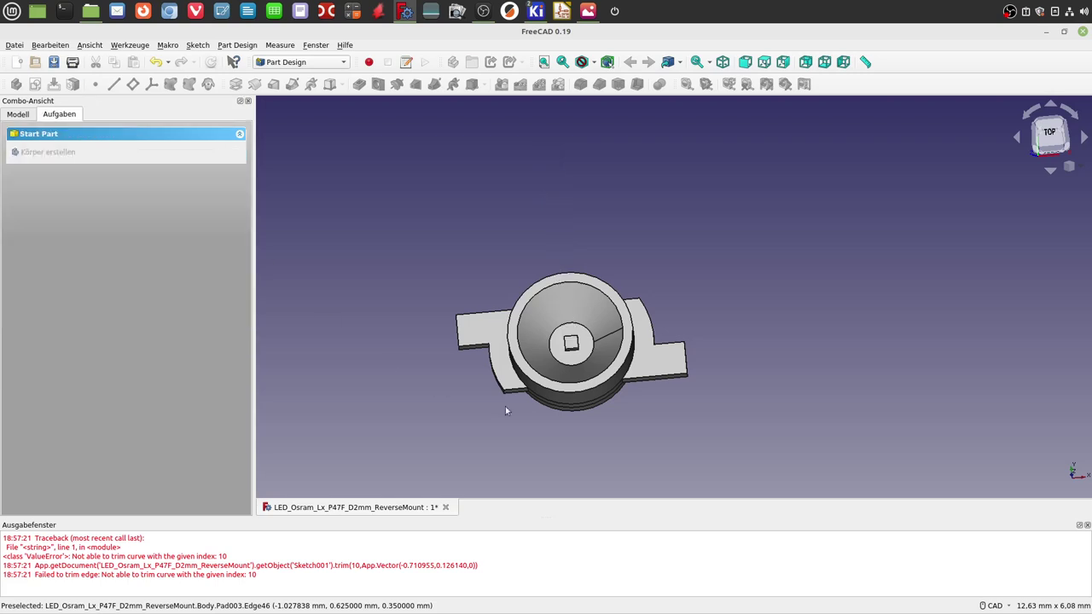
pyautogui.scroll(2, 600, 388)
pyautogui.scroll(2, 593, 371)
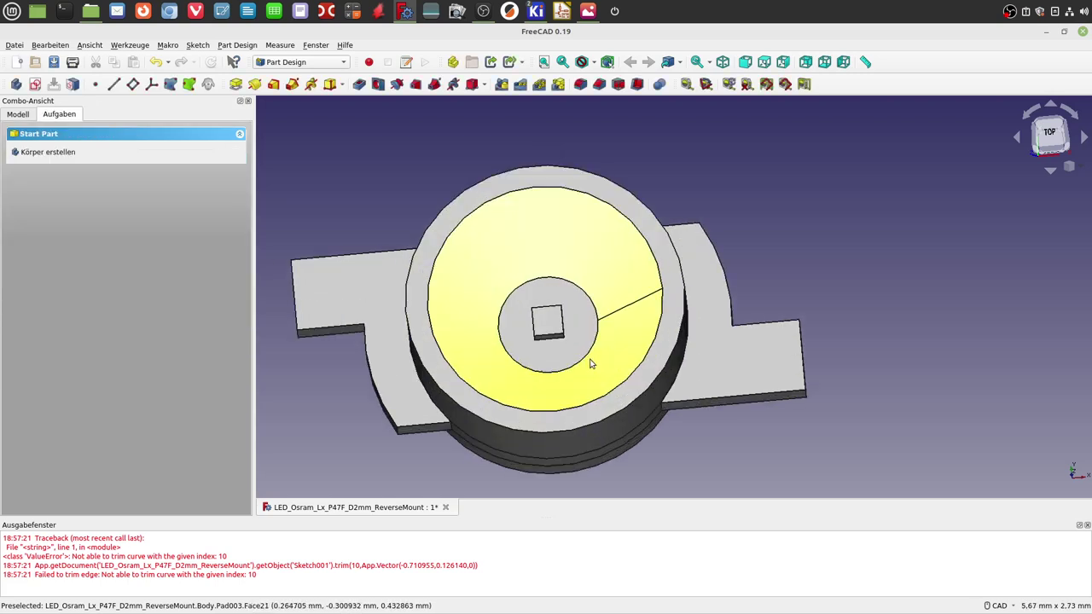
pyautogui.hotkey('alt', 'Tab')
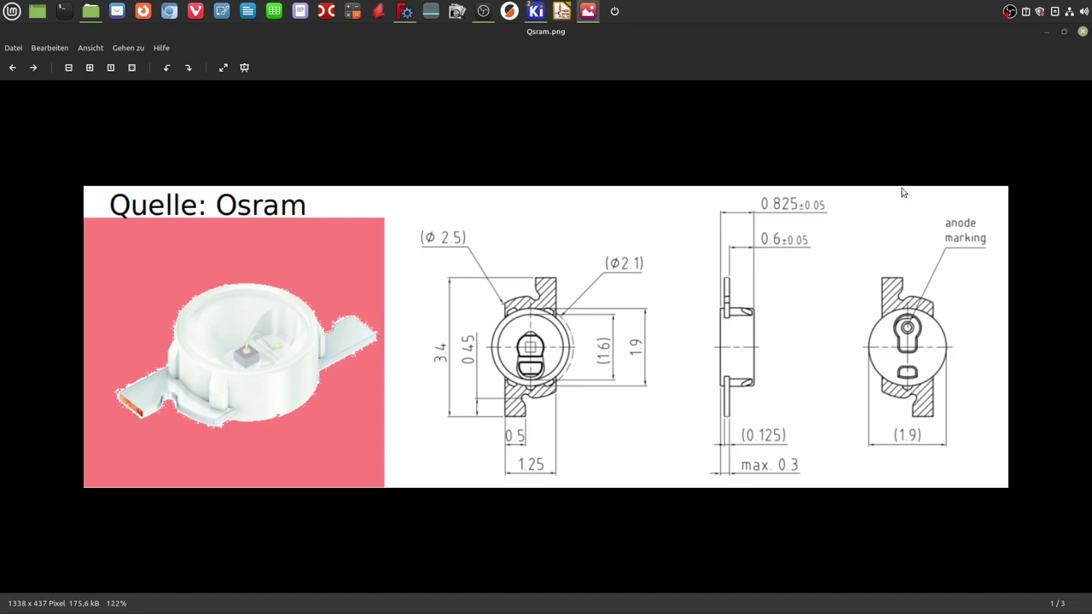
pyautogui.click(1046, 32)
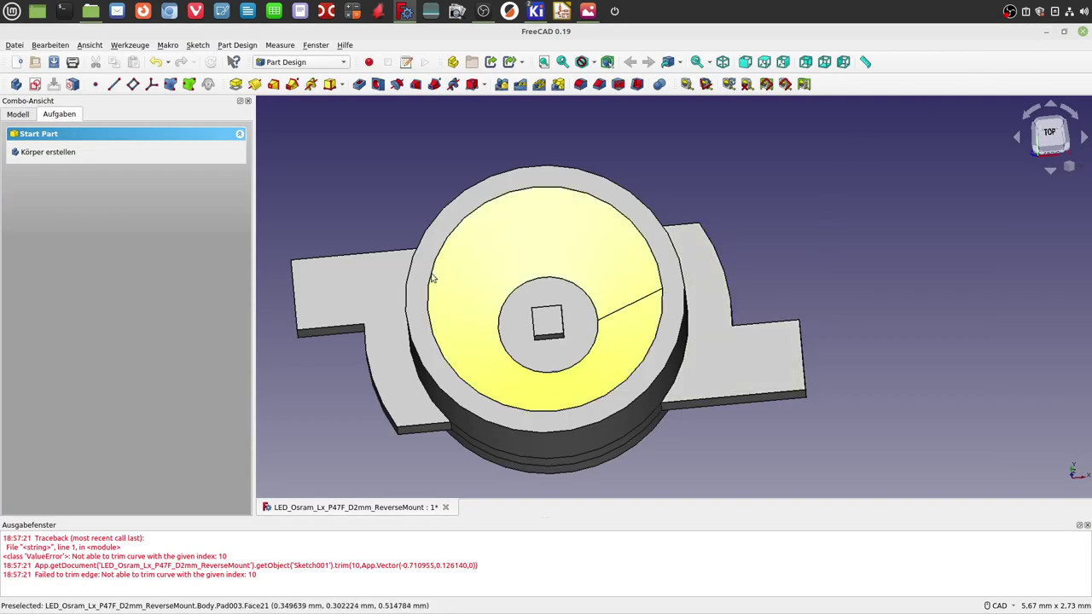
# Step: Colour a tab end face of Pad003 red using per-face colours
pyautogui.moveTo(373, 296)
pyautogui.mouseDown(button='middle')
pyautogui.moveTo(457, 291)
pyautogui.moveTo(367, 282)
pyautogui.mouseUp(button='middle')
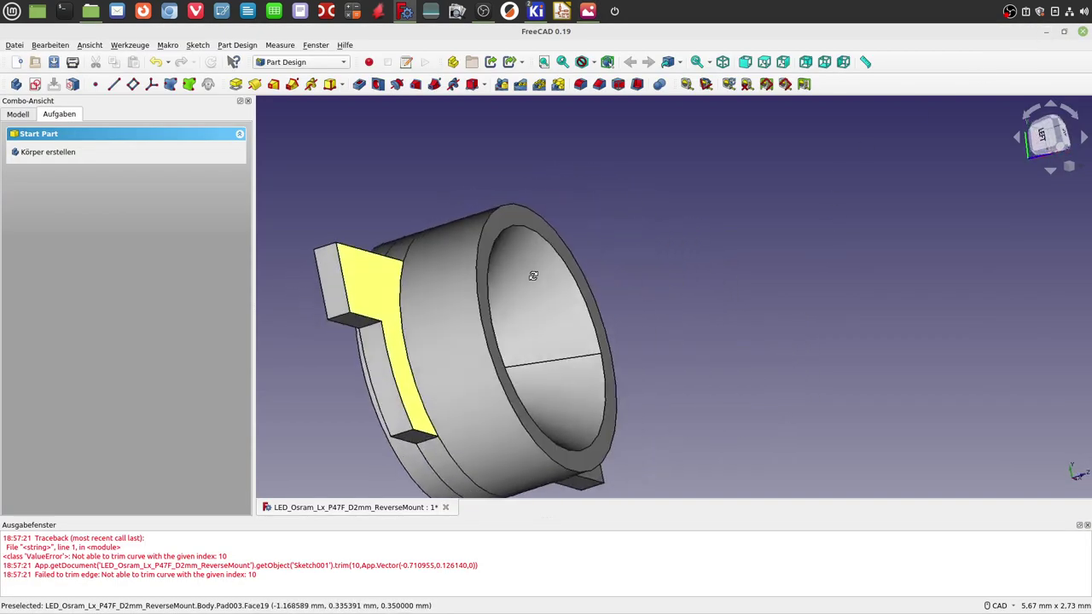
pyautogui.click(22, 115)
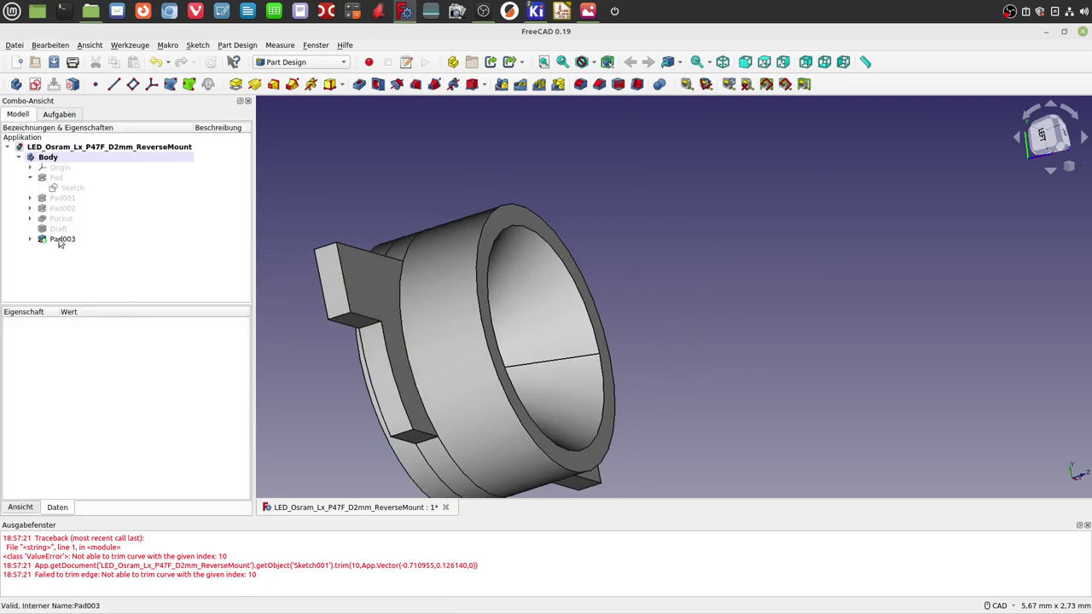
pyautogui.click(60, 240)
pyautogui.rightClick(84, 240)
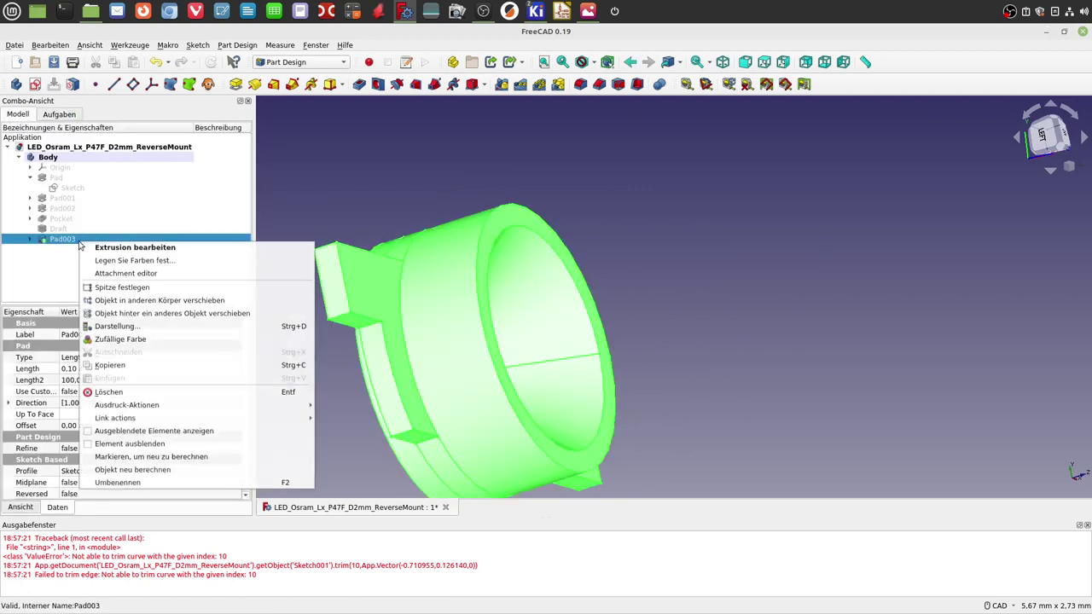
pyautogui.click(107, 262)
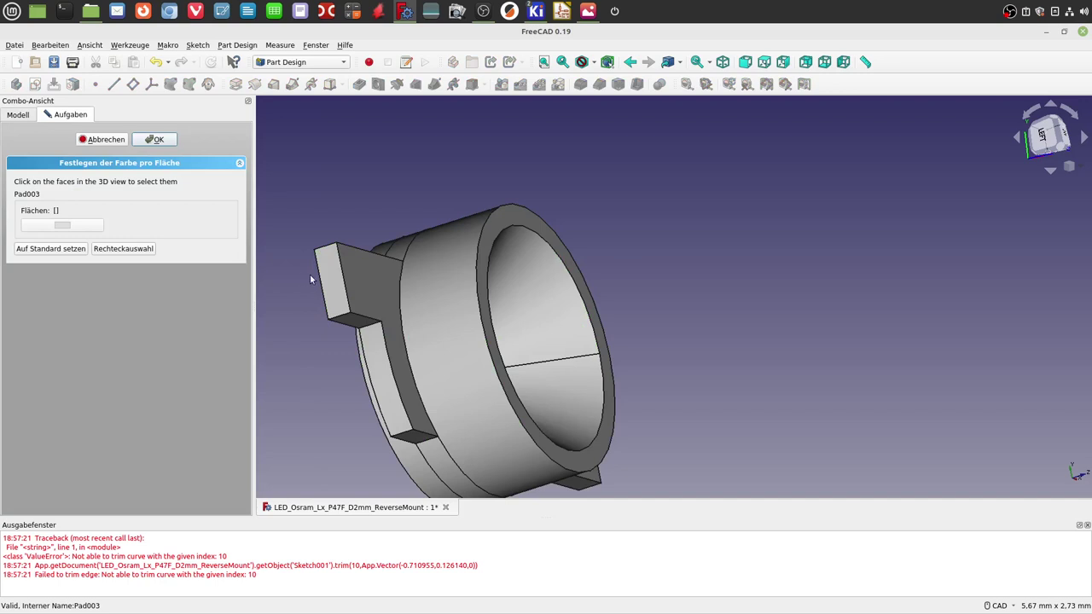
pyautogui.click(335, 280)
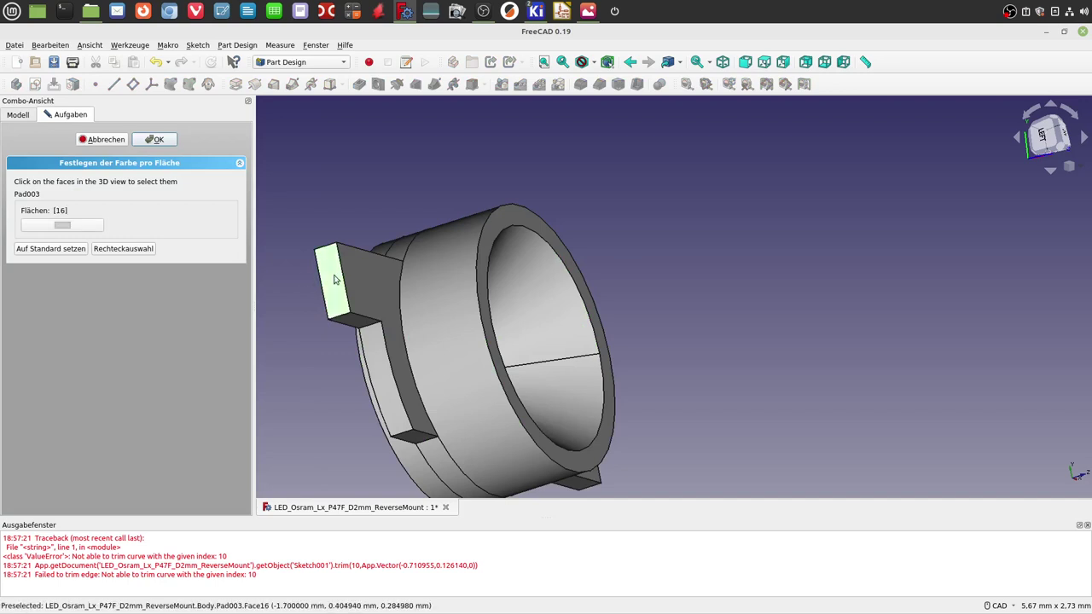
pyautogui.click(79, 229)
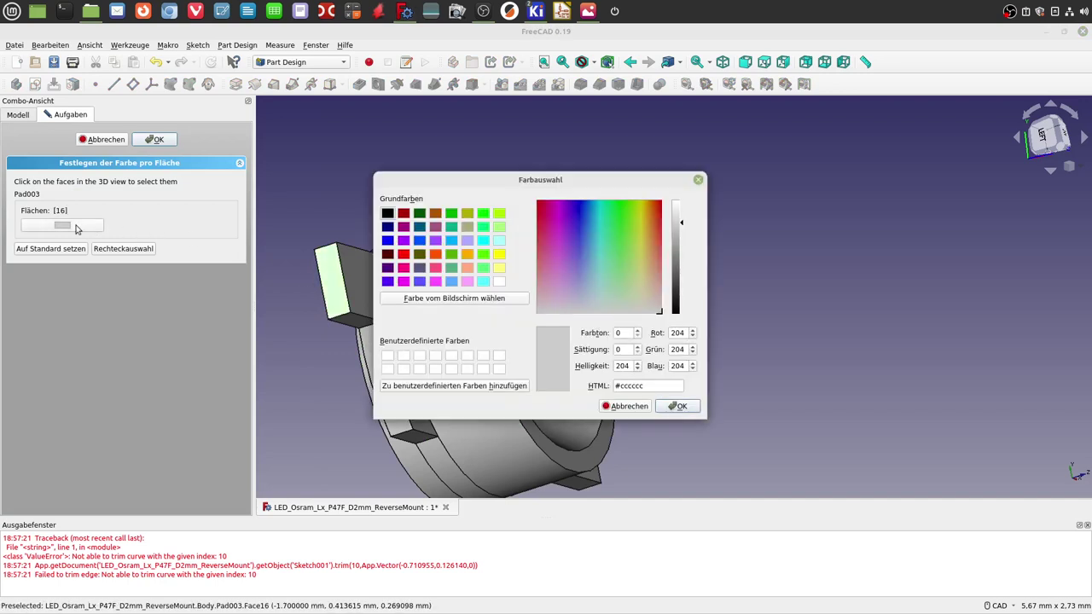
pyautogui.click(403, 255)
pyautogui.click(676, 406)
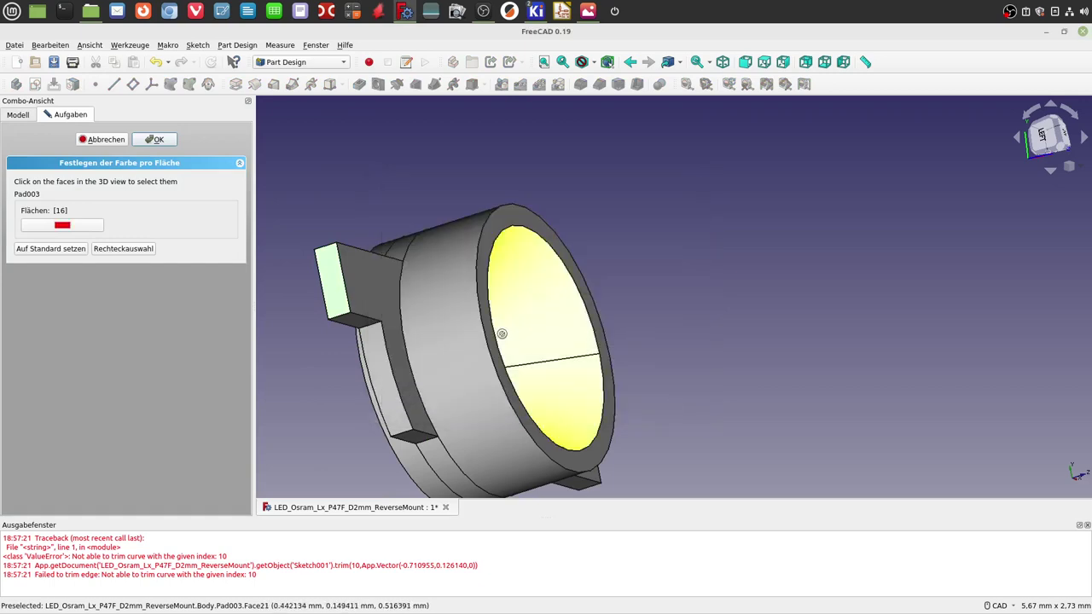
# Step: Colour the other tab face, face 9, blue
pyautogui.moveTo(500, 329)
pyautogui.mouseDown(button='middle')
pyautogui.moveTo(279, 319)
pyautogui.moveTo(422, 320)
pyautogui.moveTo(465, 288)
pyautogui.mouseUp(button='middle')
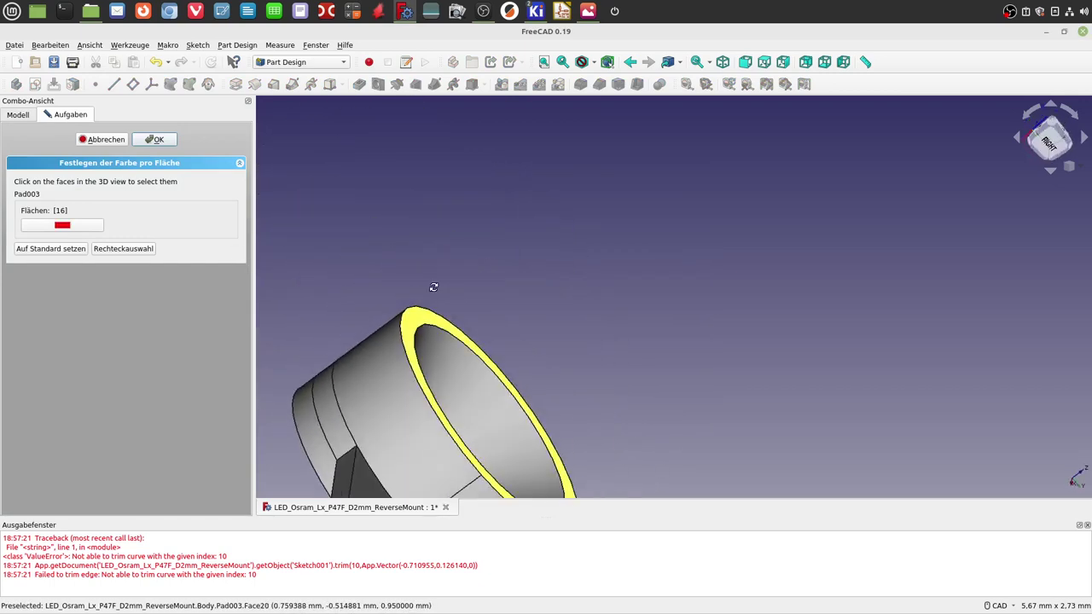
pyautogui.scroll(-5, 431, 367)
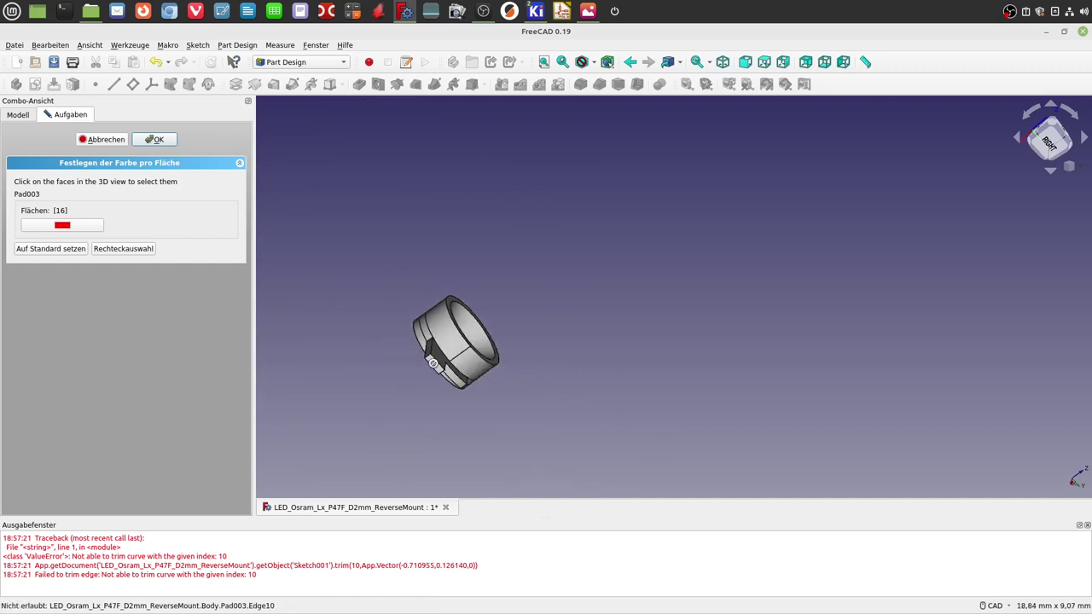
pyautogui.scroll(4, 438, 369)
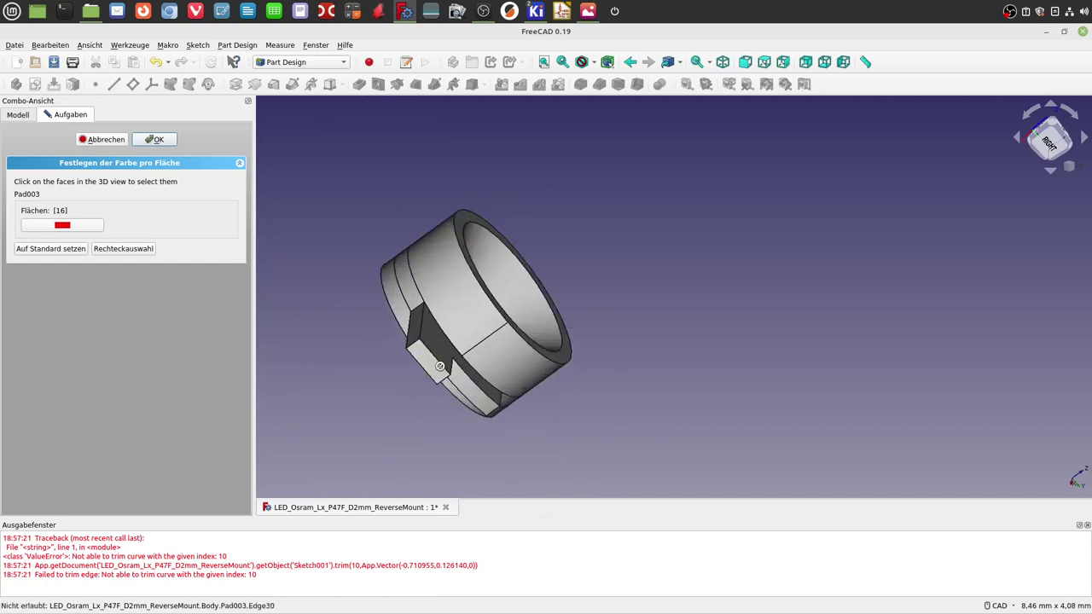
pyautogui.click(426, 365)
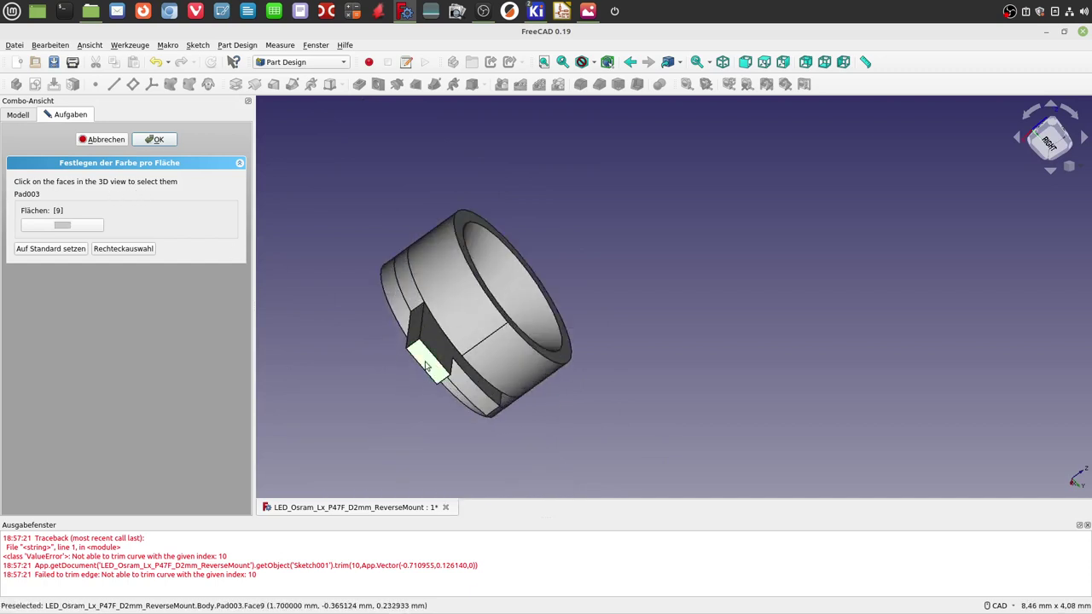
pyautogui.click(62, 225)
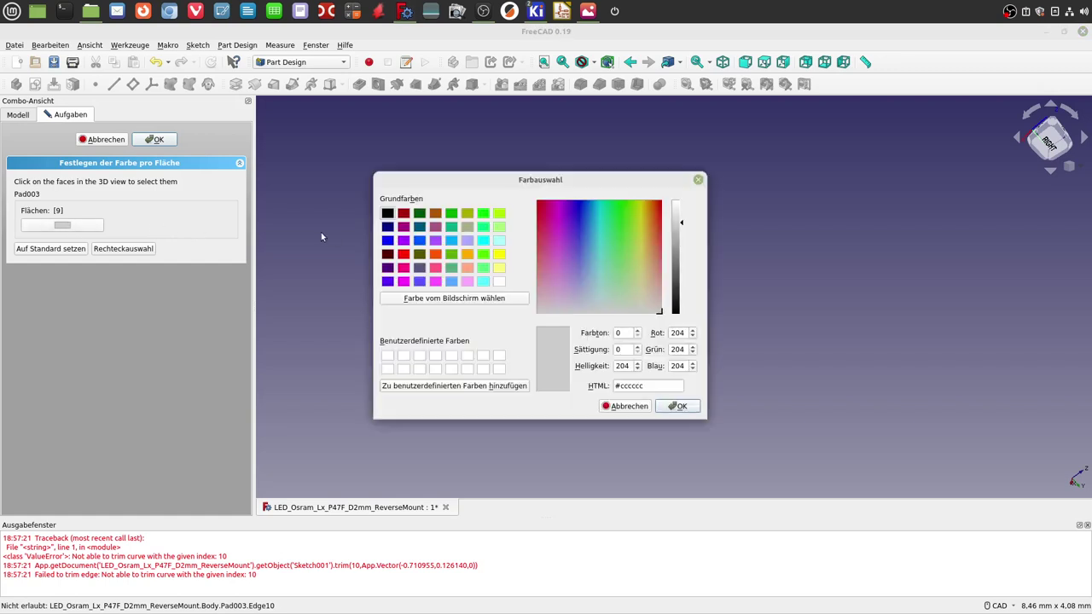
pyautogui.click(388, 242)
pyautogui.click(681, 406)
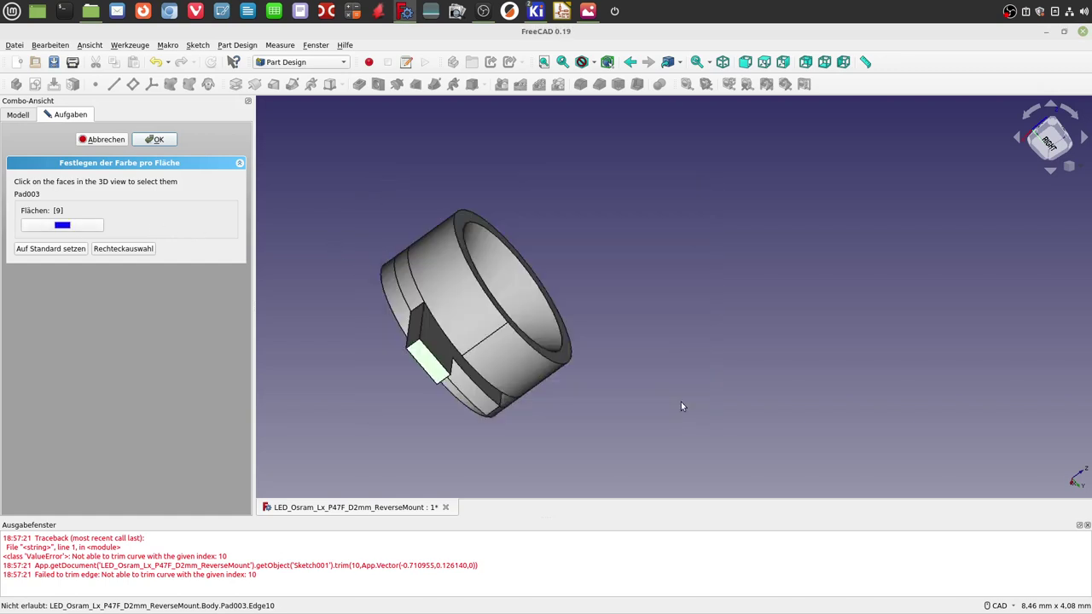
pyautogui.click(600, 230)
pyautogui.moveTo(441, 280)
pyautogui.mouseDown(button='middle')
pyautogui.moveTo(545, 276)
pyautogui.moveTo(360, 297)
pyautogui.mouseUp(button='middle')
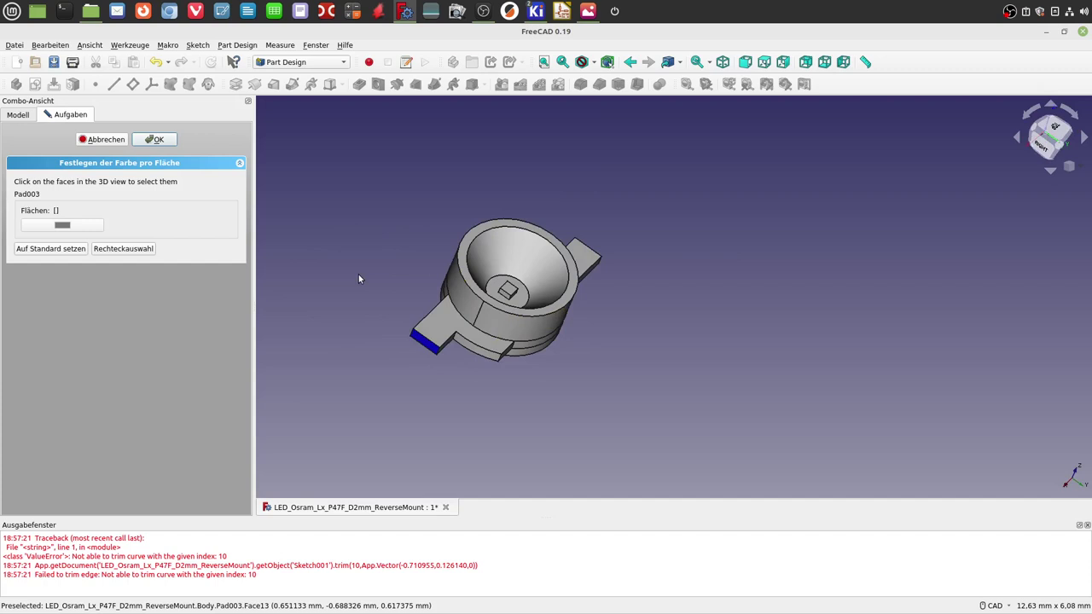
# Step: Finish face colouring, save the LED model, and attempt an export with nothing selected
pyautogui.click(155, 140)
pyautogui.click(54, 63)
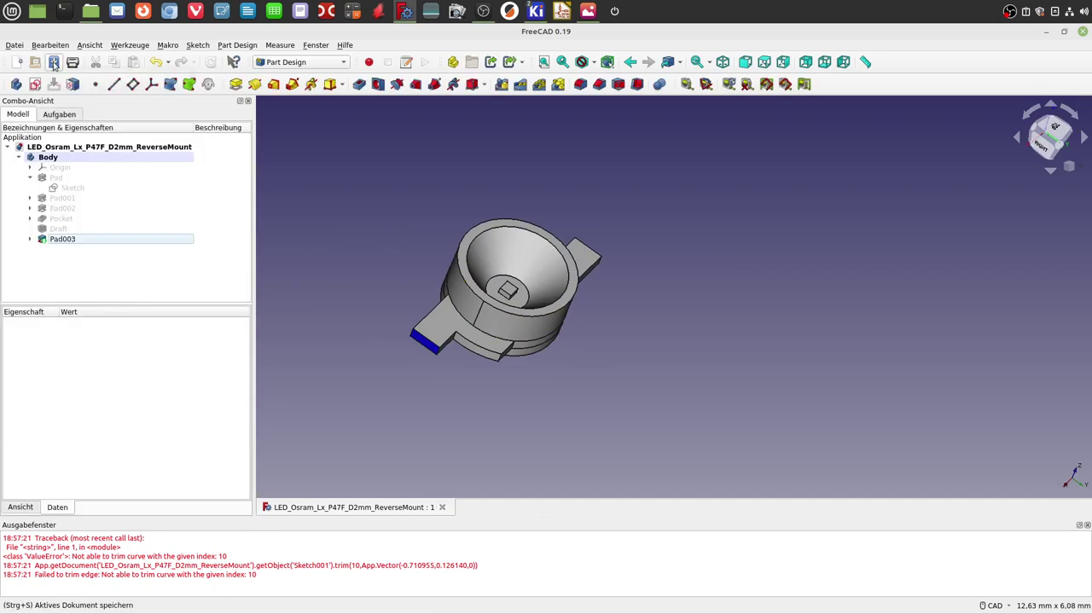
pyautogui.click(17, 48)
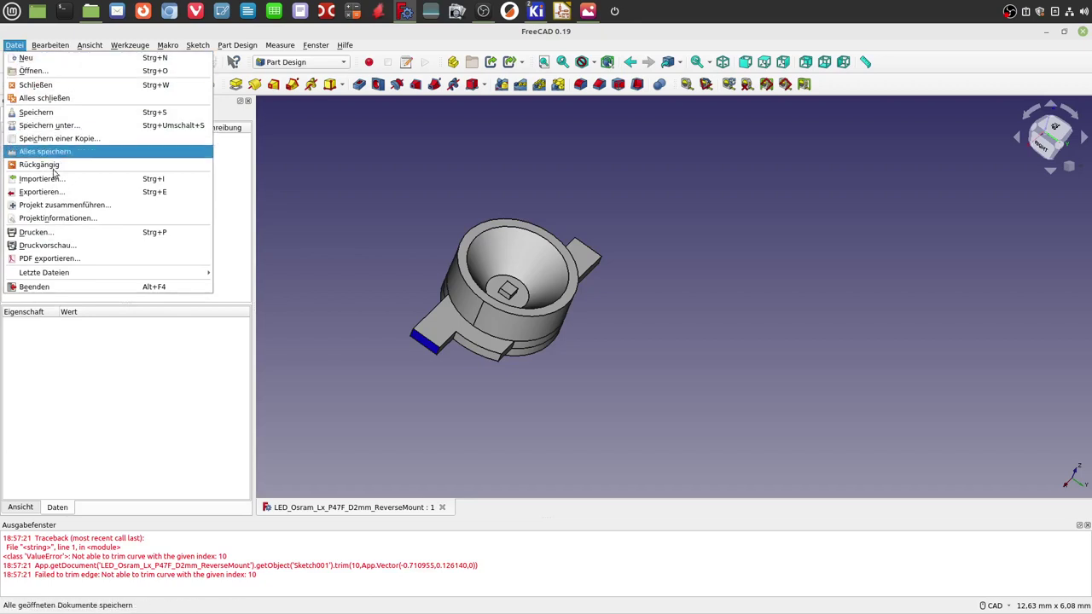
pyautogui.click(58, 198)
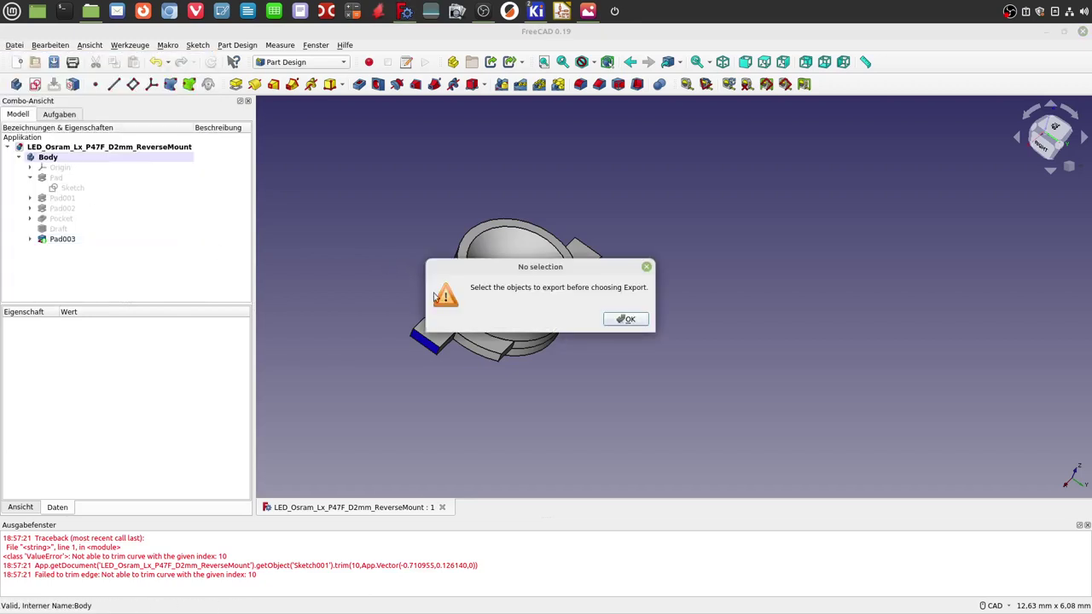
# Step: Export the LED Body to the 3DObjects folder as a VRML .wrl file
pyautogui.click(625, 319)
pyautogui.click(54, 161)
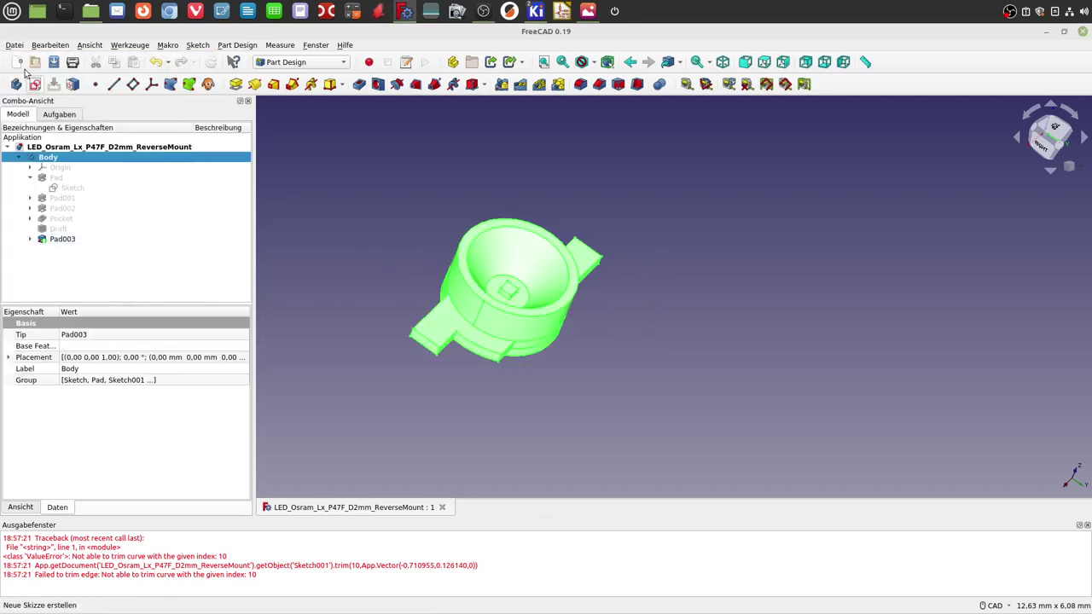
pyautogui.click(15, 45)
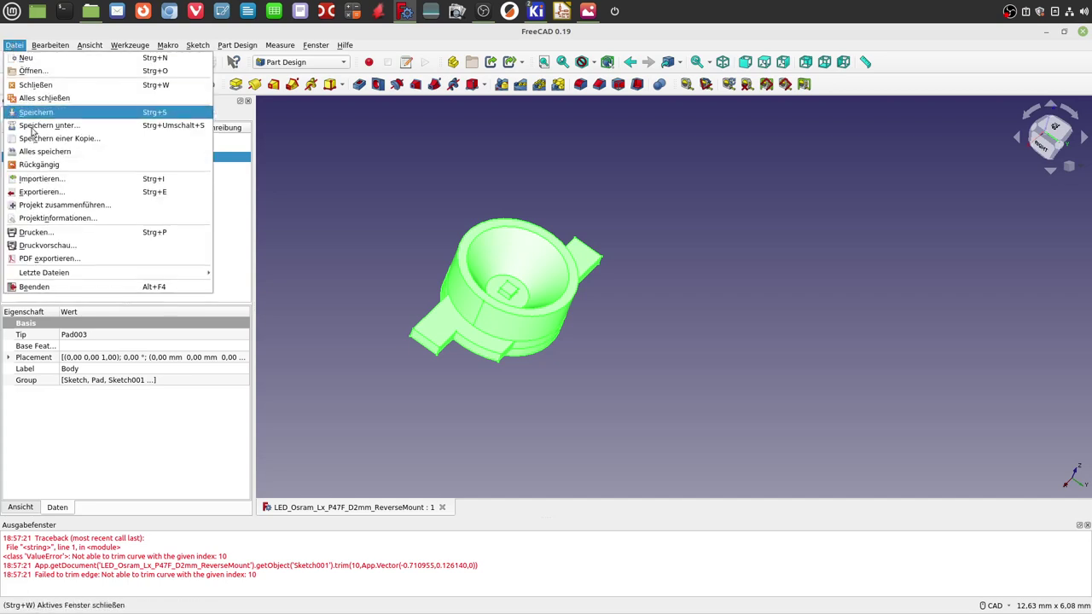
pyautogui.click(40, 192)
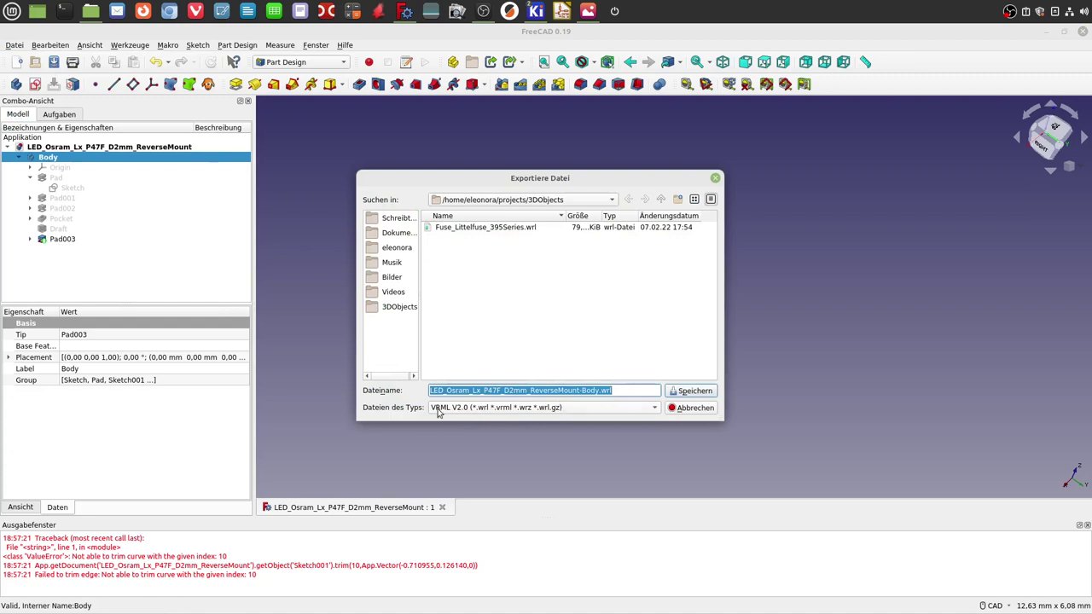
pyautogui.click(696, 392)
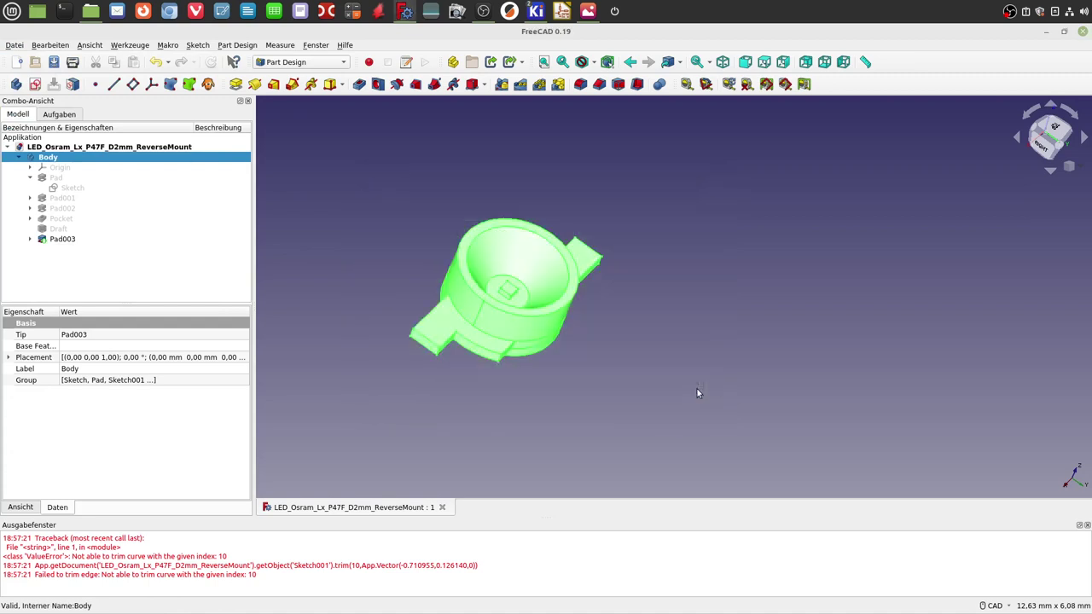
# Step: Export the Body again to the same folder as a 'STEP with colors' file
pyautogui.click(15, 45)
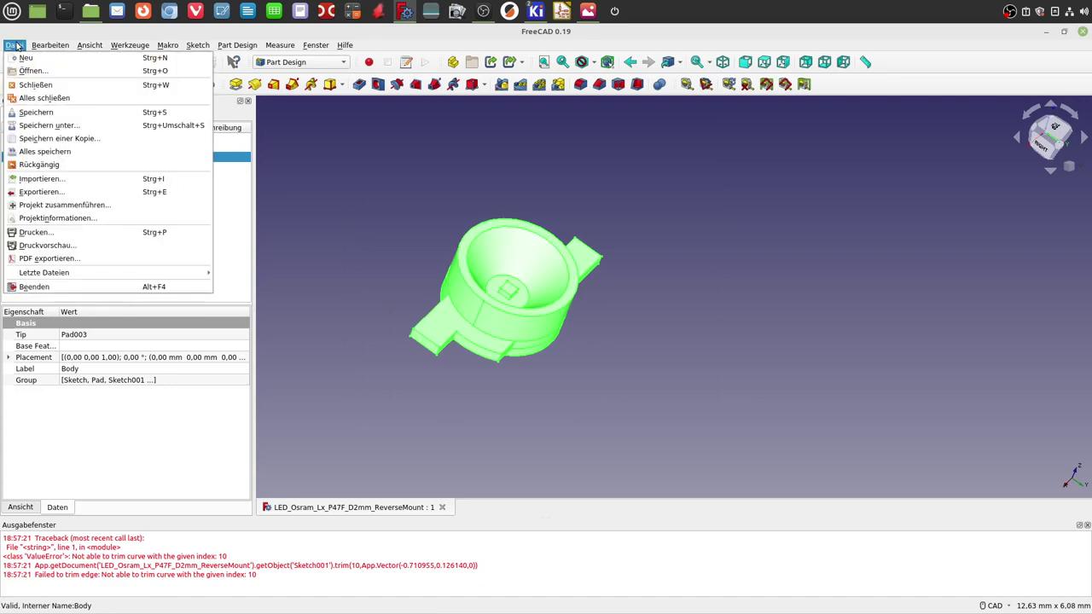
pyautogui.click(43, 192)
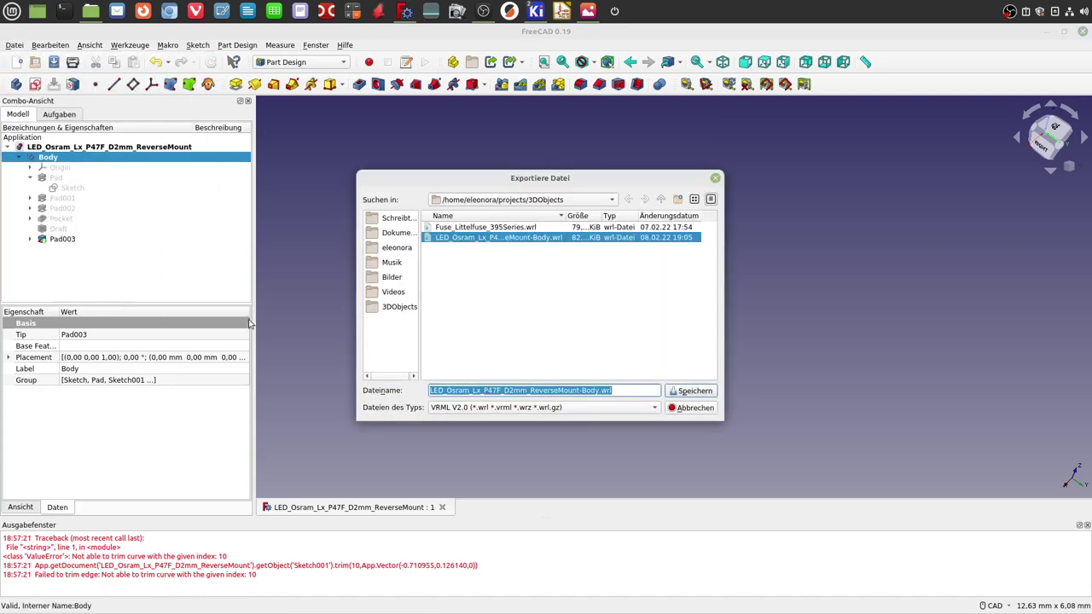
pyautogui.click(558, 408)
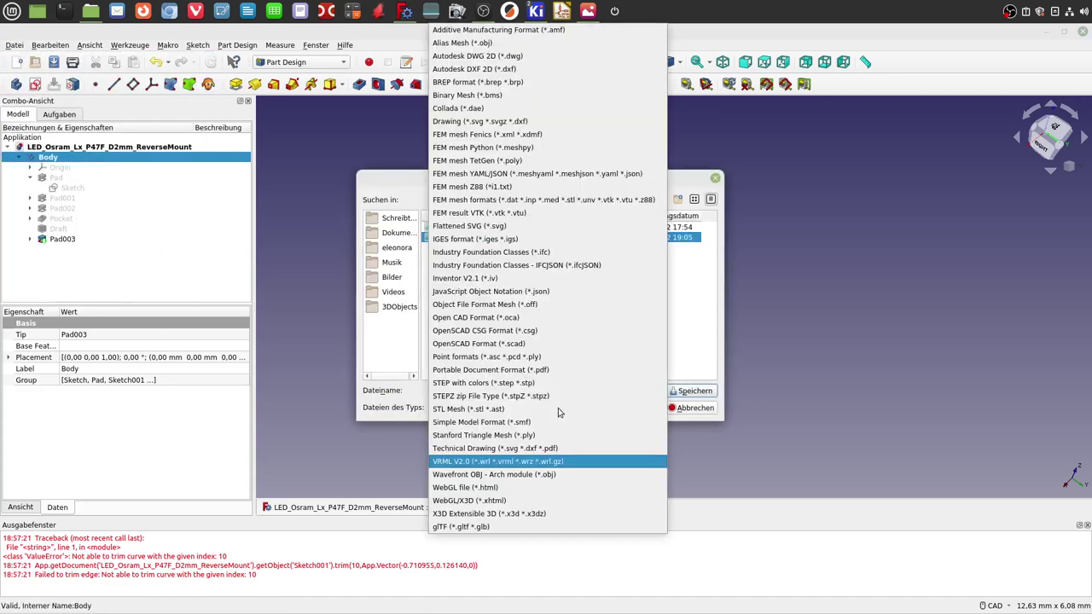
pyautogui.click(546, 383)
pyautogui.click(695, 390)
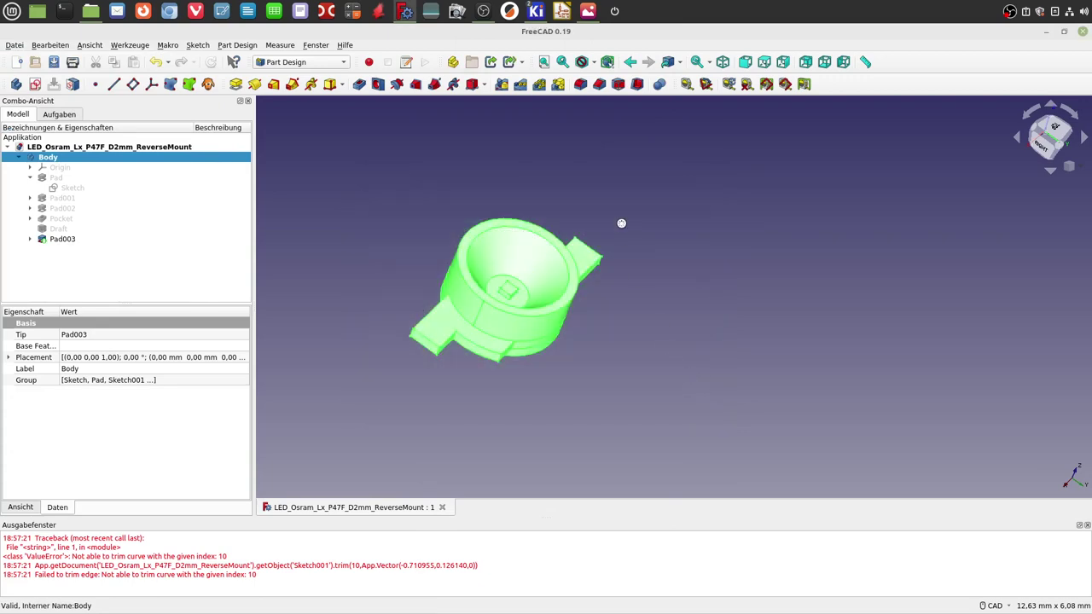
pyautogui.hotkey('alt', 'Tab')
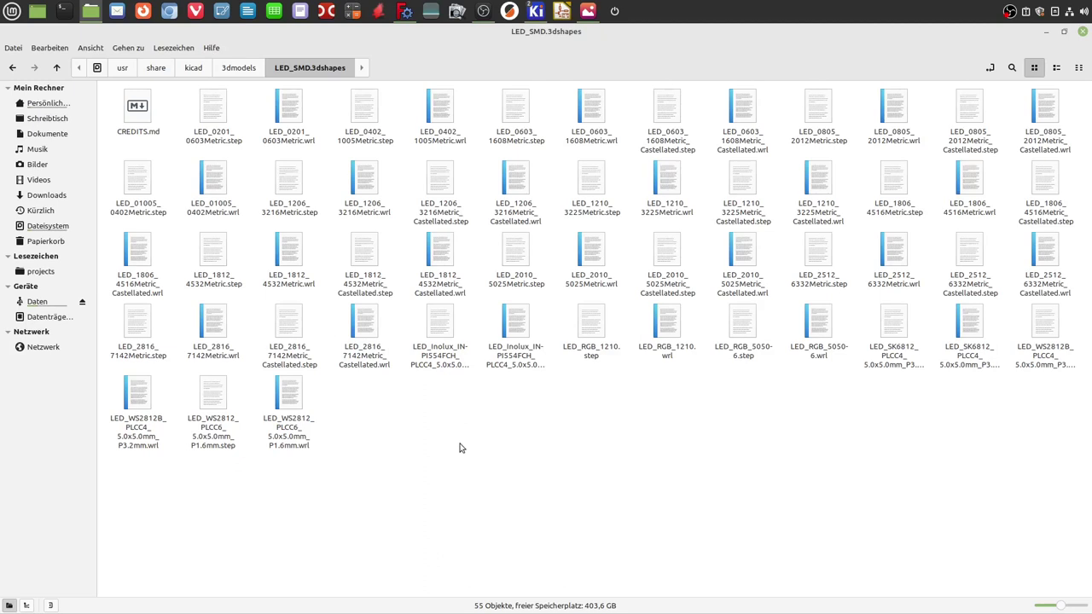
# Step: Paste both exported files and strip '-Body' to get LED_Osram_Lx_P47F_D2mm_ReverseMount.step
pyautogui.hotkey('ctrl', 'v')
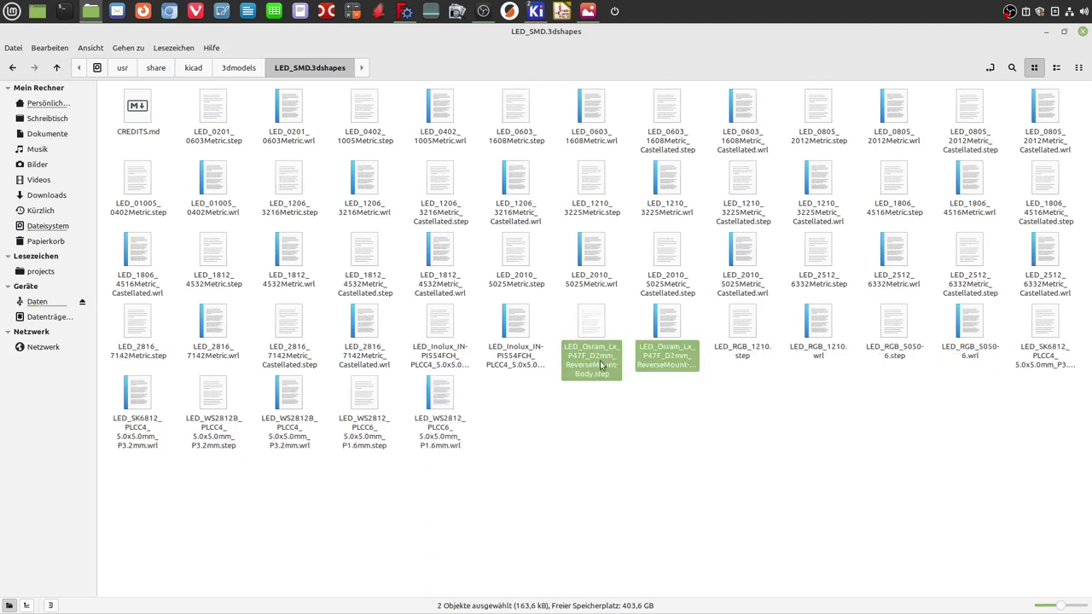
pyautogui.click(601, 364)
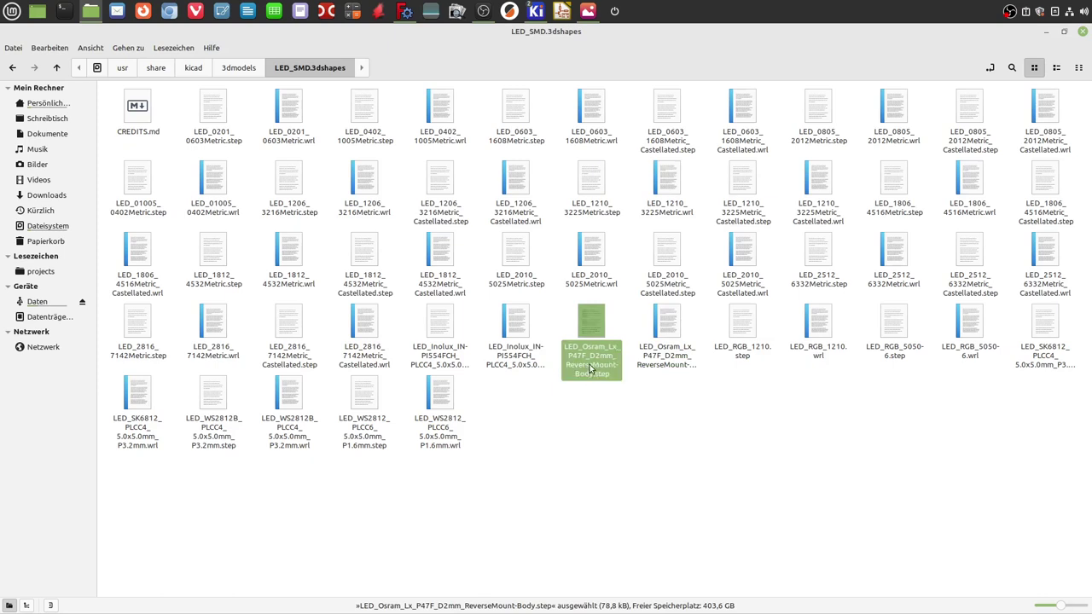
pyautogui.click(591, 367)
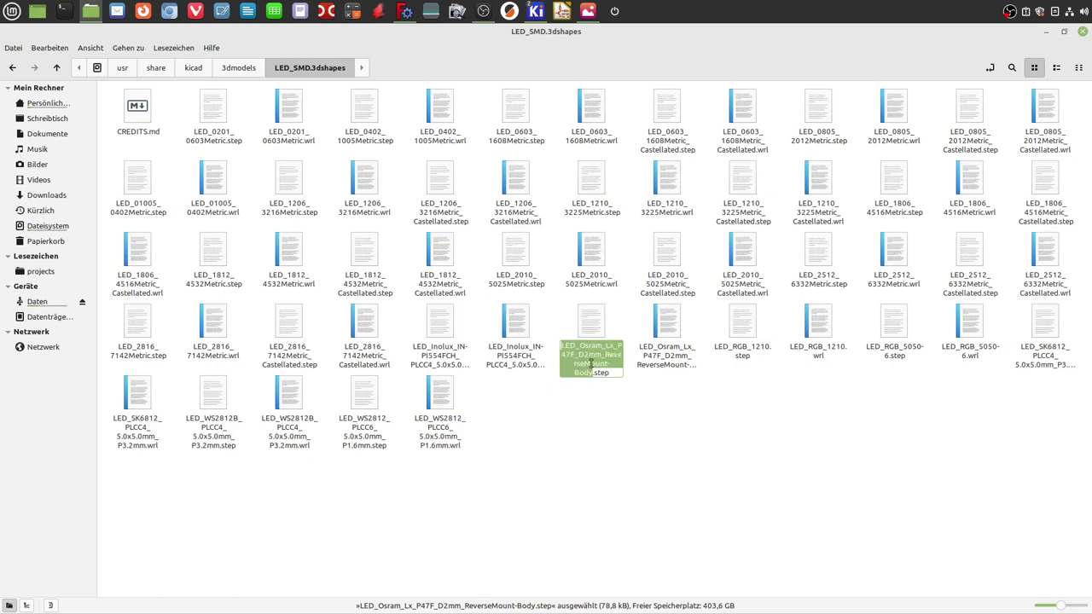
pyautogui.click(592, 374)
pyautogui.press('BackSpace')
pyautogui.press('BackSpace')
pyautogui.press('BackSpace')
pyautogui.press('BackSpace')
pyautogui.press('BackSpace')
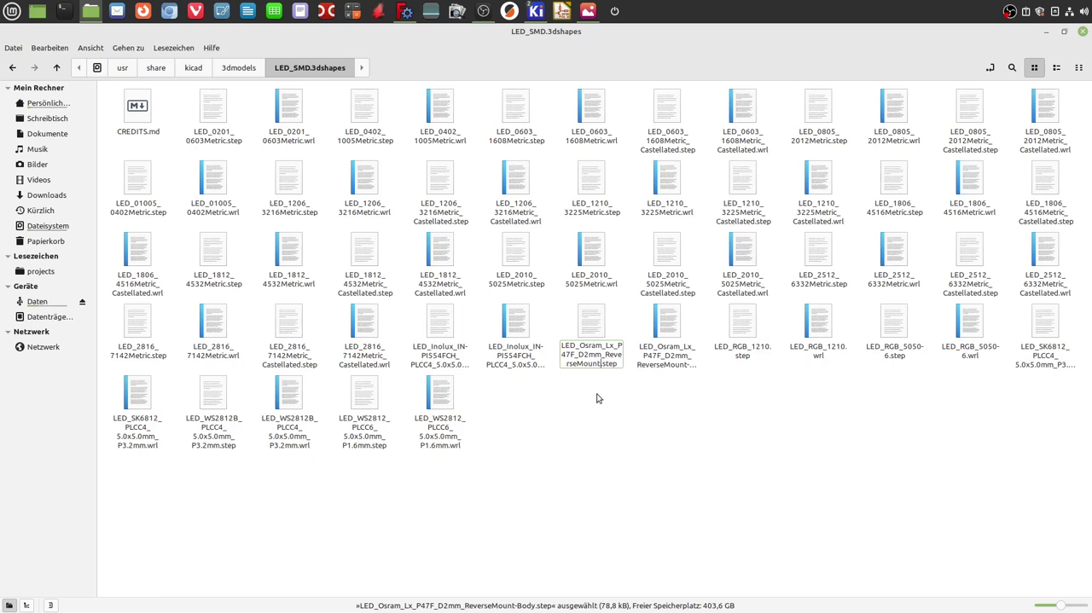
pyautogui.press('Return')
pyautogui.click(675, 364)
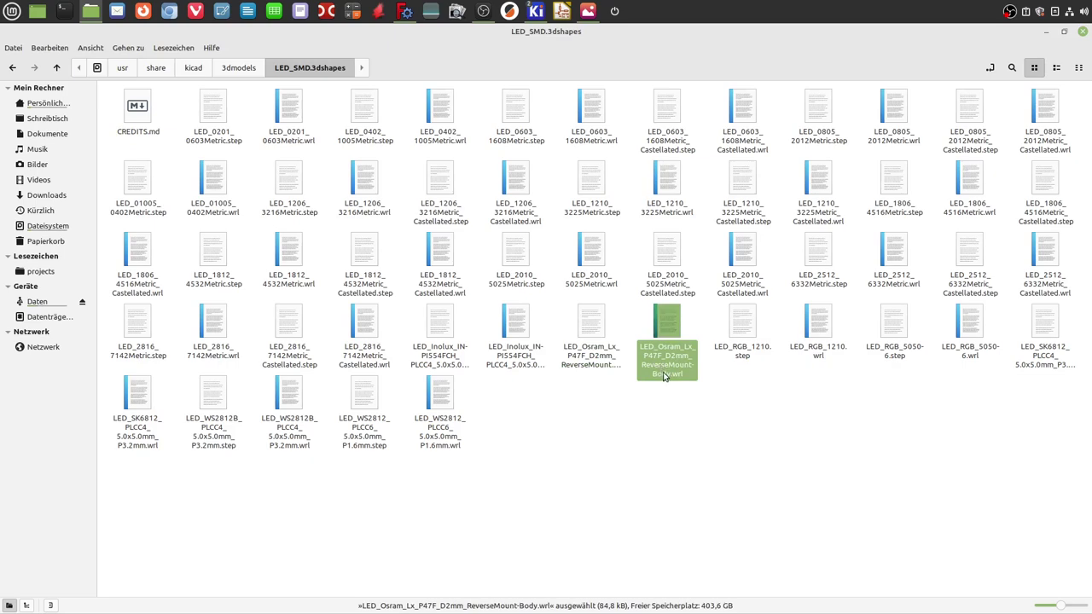
pyautogui.hotkey('alt', 'Tab')
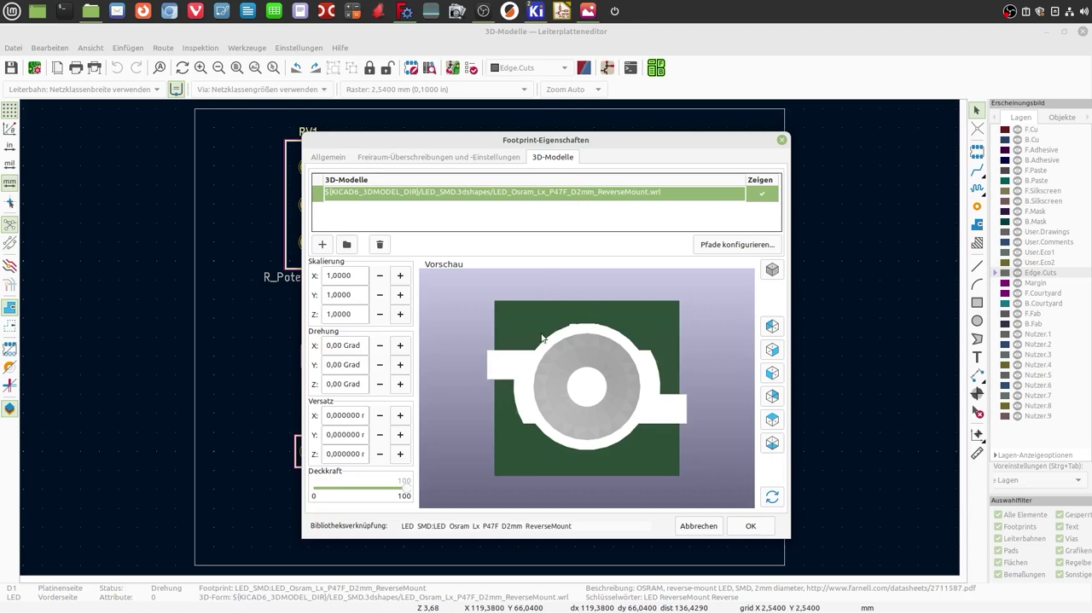
# Step: Enter 0,4 in the LED 3D model's X, Y and Z scale fields
pyautogui.moveTo(539, 323)
pyautogui.mouseDown()
pyautogui.moveTo(638, 351)
pyautogui.moveTo(522, 331)
pyautogui.mouseUp()
pyautogui.click(322, 274)
pyautogui.write('0')
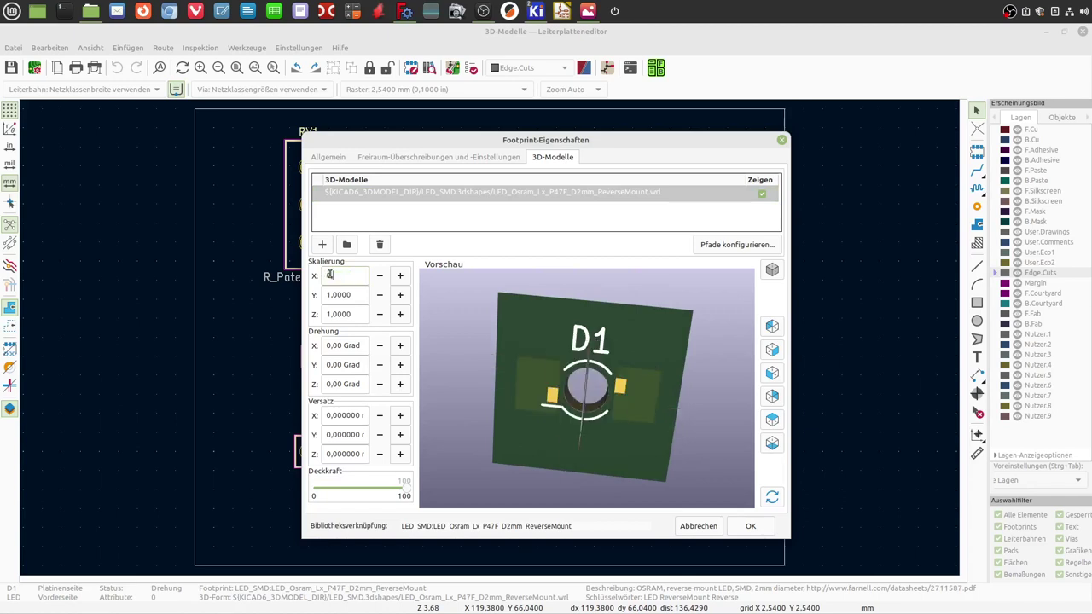
pyautogui.write(',4')
pyautogui.moveTo(355, 294); pyautogui.dragTo(321, 291)
pyautogui.write('0,4')
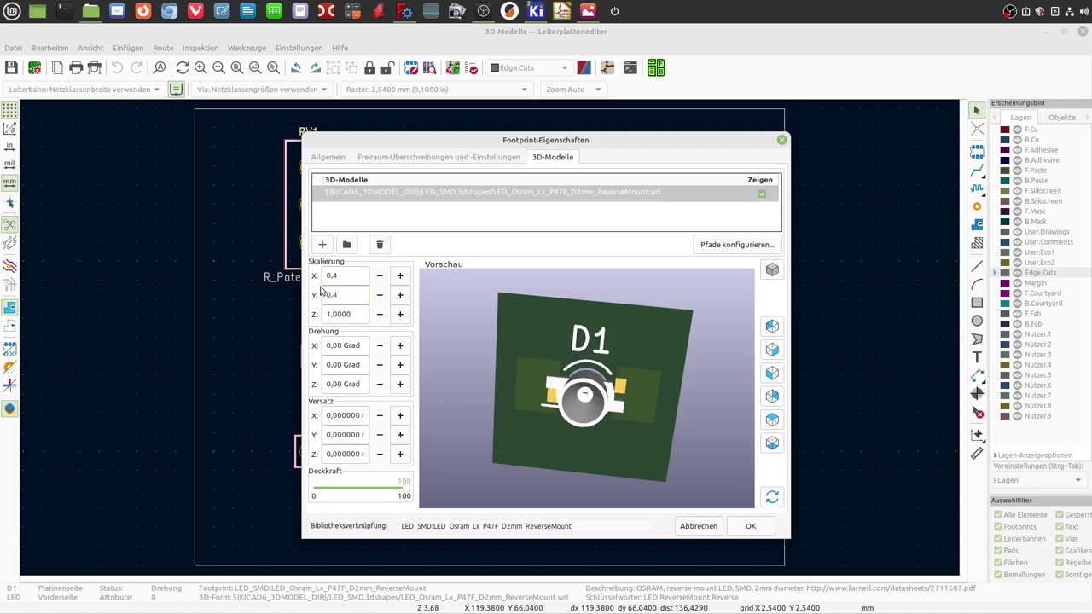
pyautogui.moveTo(355, 314); pyautogui.dragTo(313, 314)
pyautogui.write('0,4')
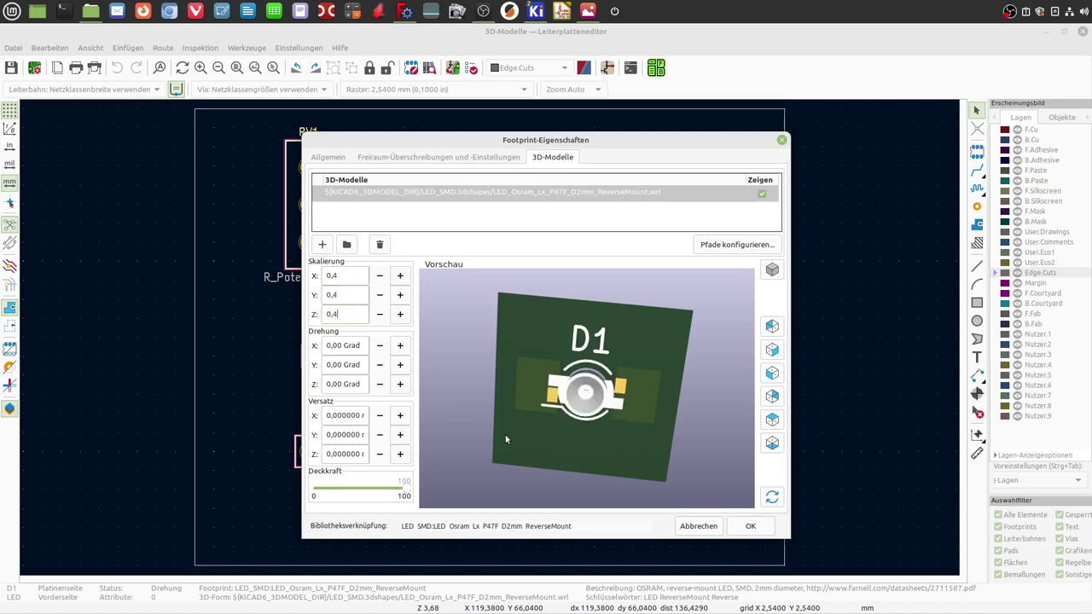
pyautogui.scroll(3, 596, 440)
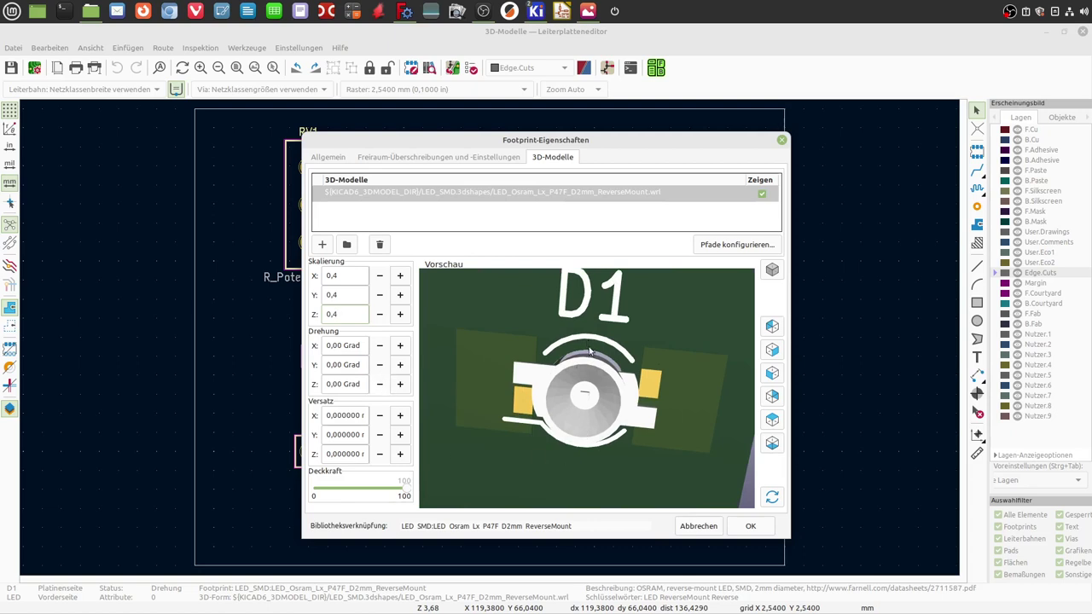
pyautogui.scroll(2, 589, 351)
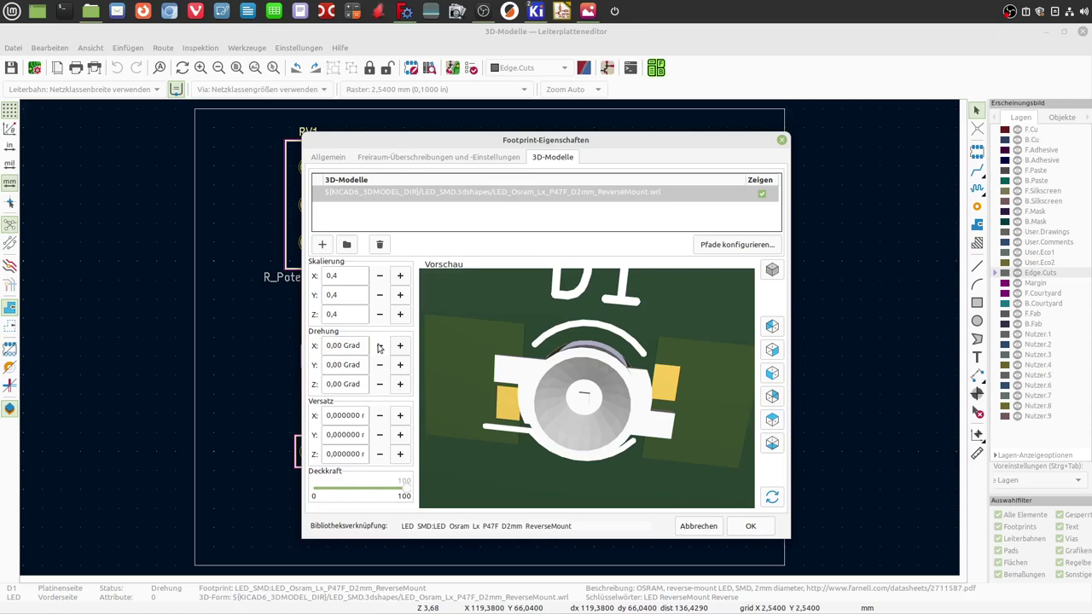
# Step: Flip the LED model 180° about X and raise it with a 0.6 mm Z offset
pyautogui.click(400, 346)
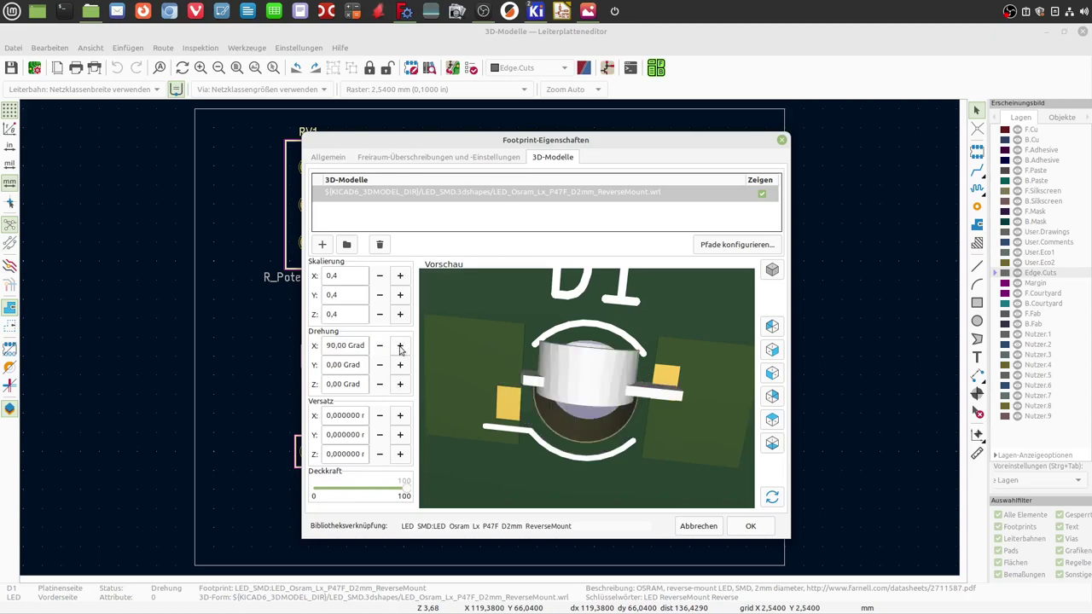
pyautogui.click(400, 347)
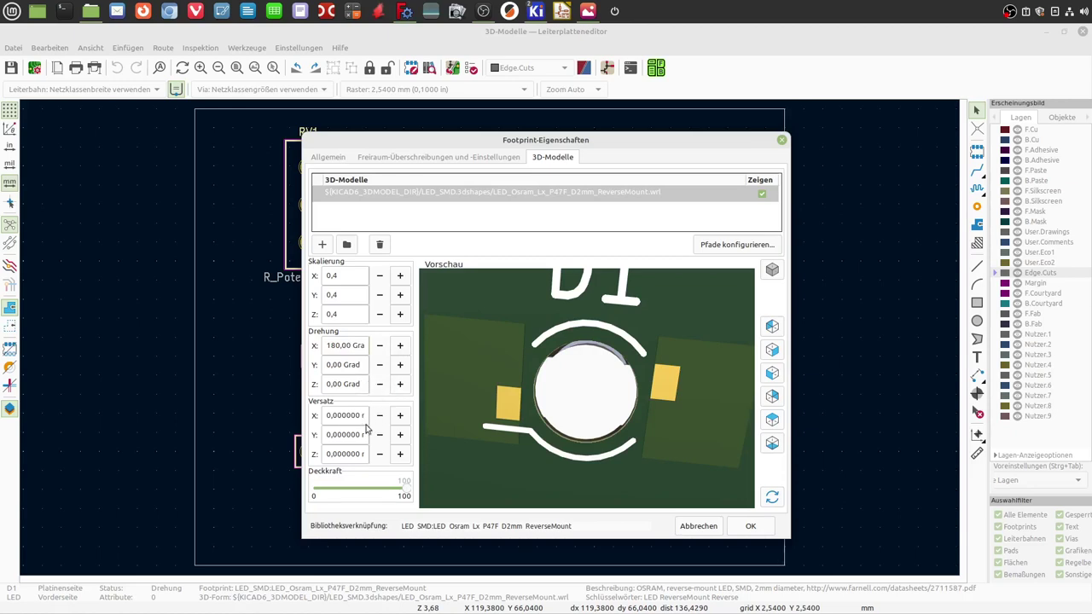
pyautogui.click(401, 435)
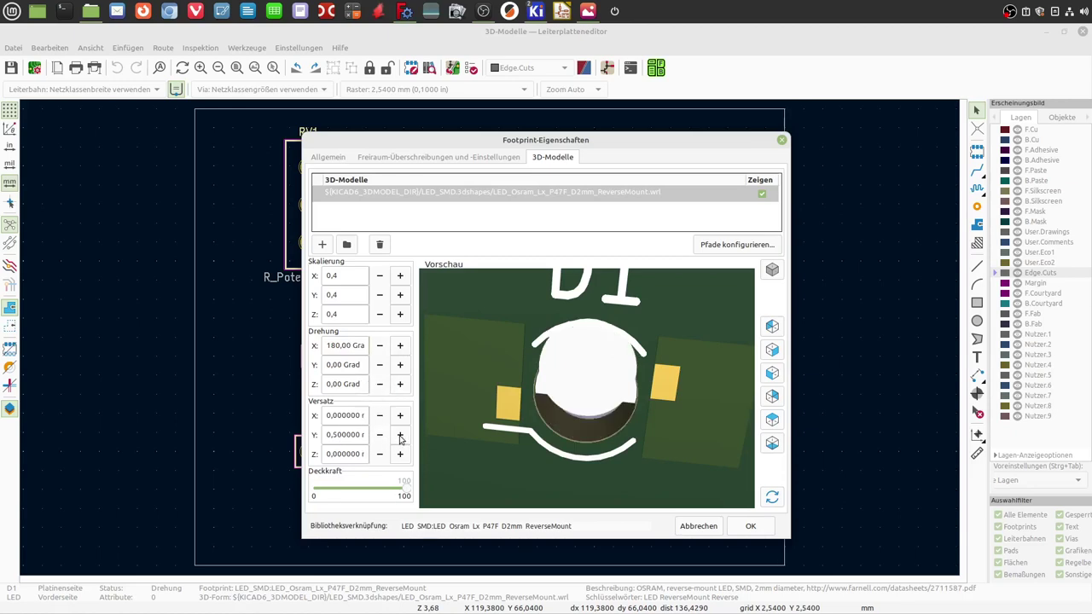
pyautogui.click(380, 435)
pyautogui.click(400, 454)
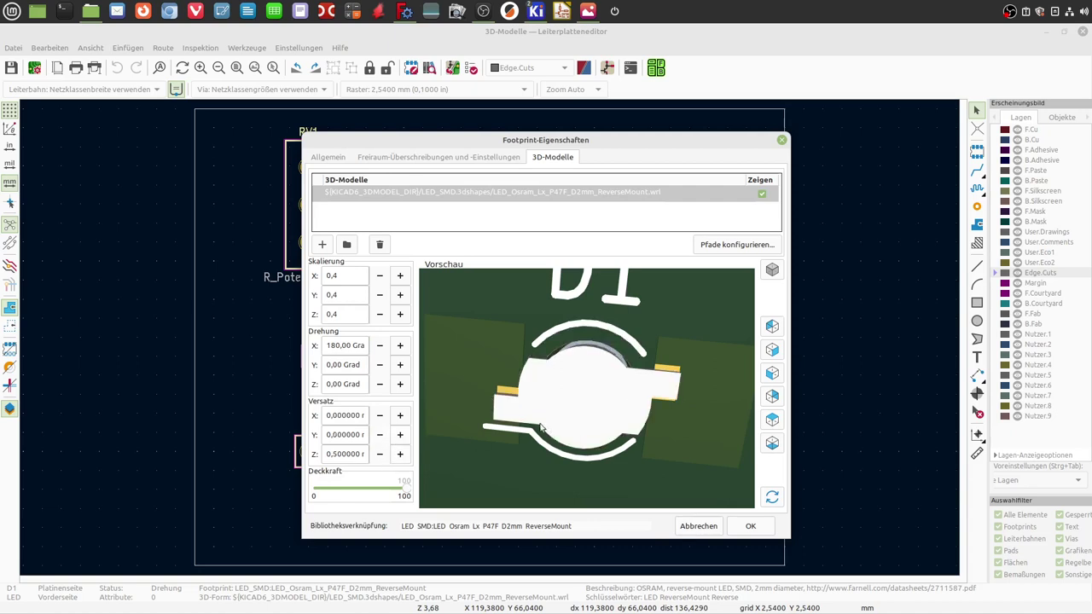
pyautogui.moveTo(554, 385)
pyautogui.mouseDown()
pyautogui.moveTo(554, 469)
pyautogui.moveTo(565, 365)
pyautogui.mouseUp()
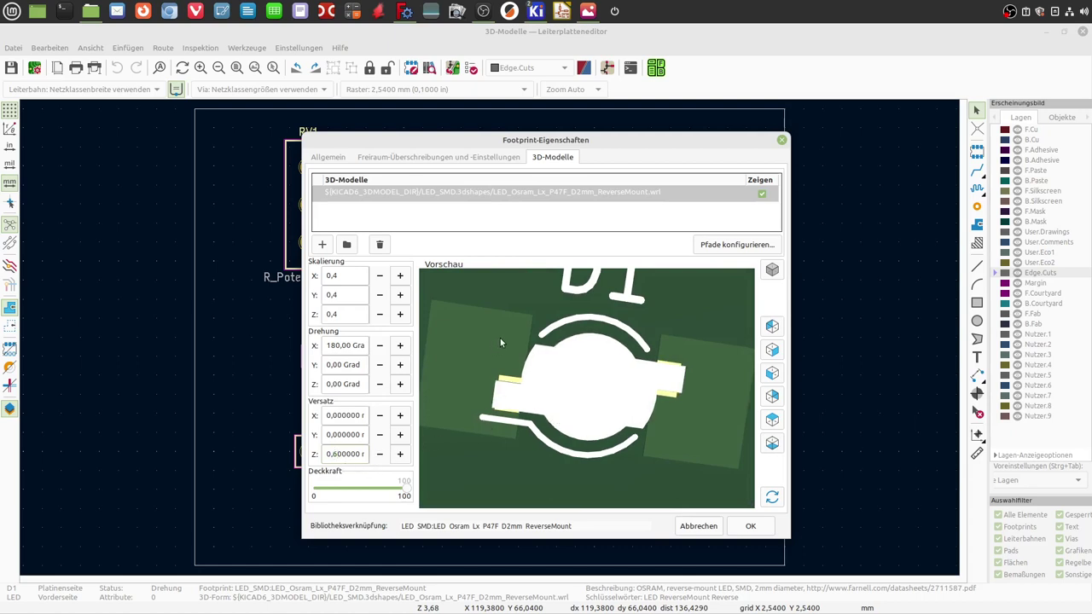
pyautogui.moveTo(500, 339)
pyautogui.mouseDown()
pyautogui.moveTo(513, 389)
pyautogui.moveTo(579, 448)
pyautogui.mouseUp()
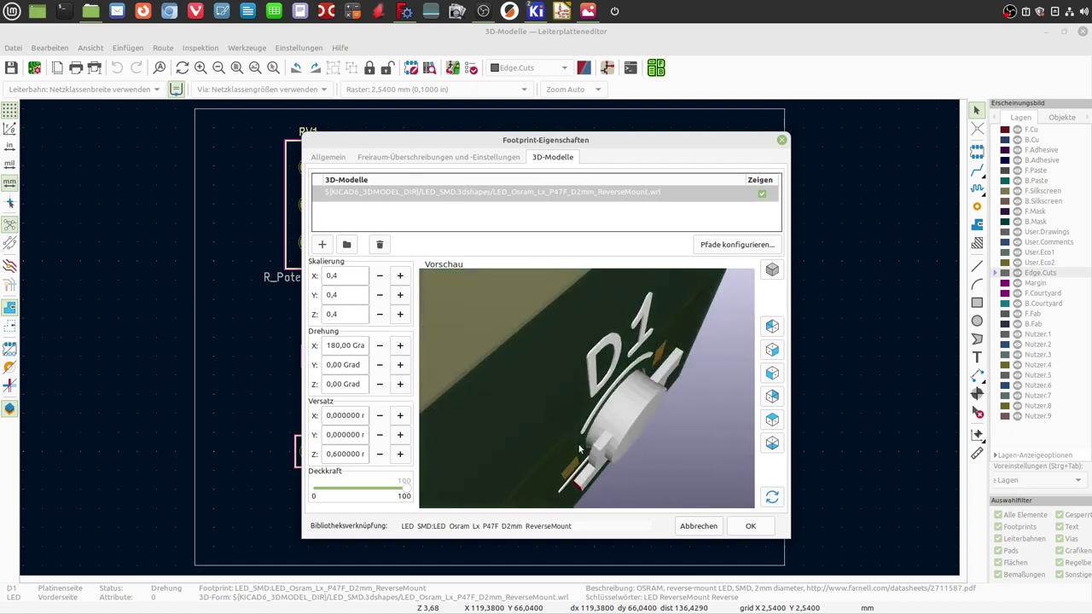
# Step: Try LED model Z offsets of 0.1, 0.6 and 0.5 mm in the preview
pyautogui.click(380, 454)
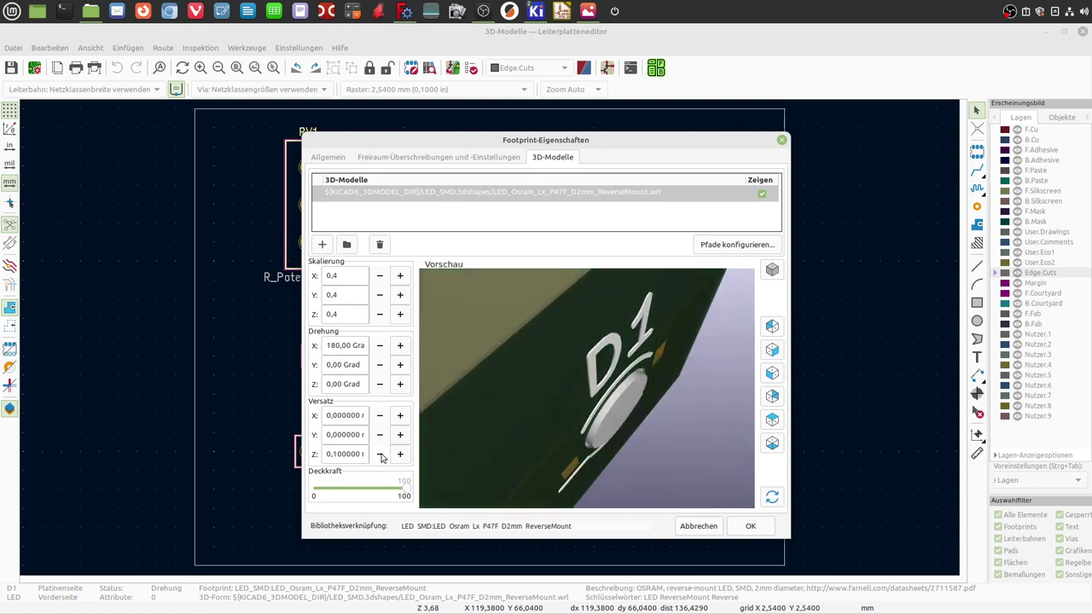
pyautogui.click(400, 454)
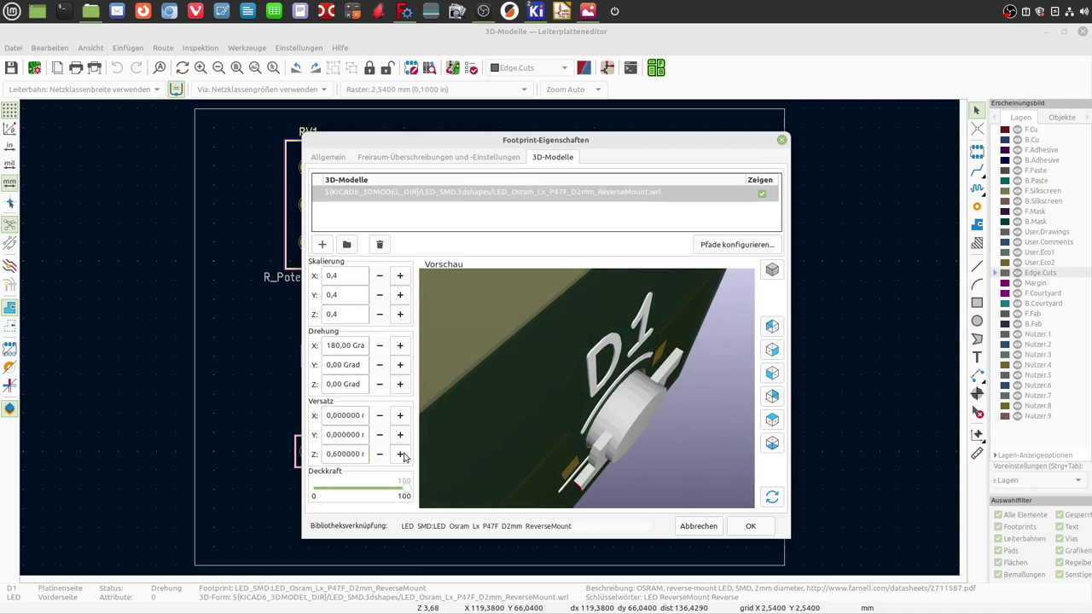
pyautogui.moveTo(337, 454); pyautogui.dragTo(332, 454)
pyautogui.write('5')
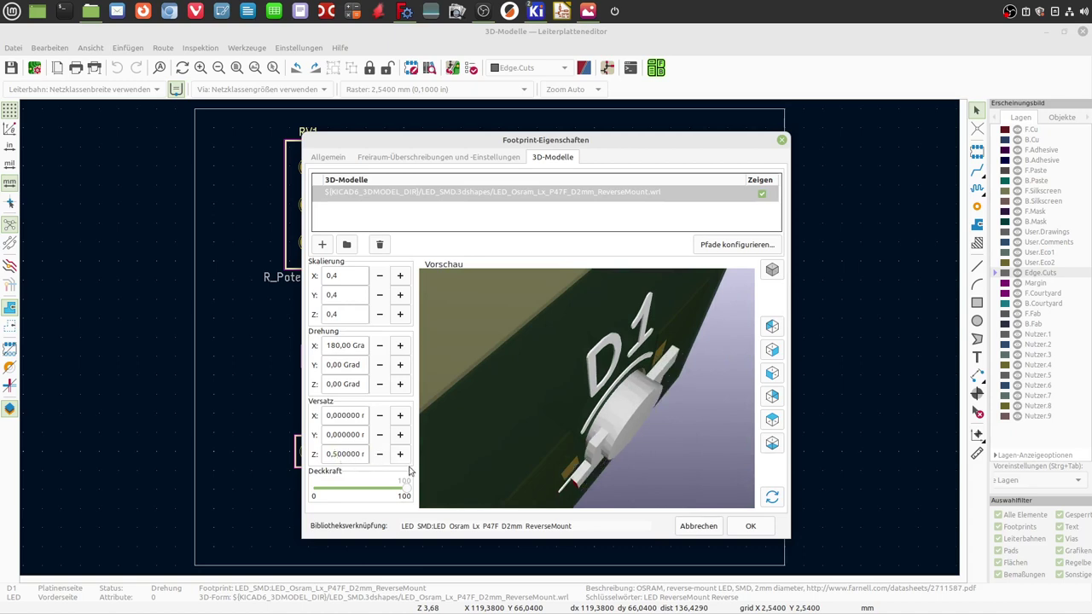
pyautogui.moveTo(536, 398); pyautogui.dragTo(564, 411)
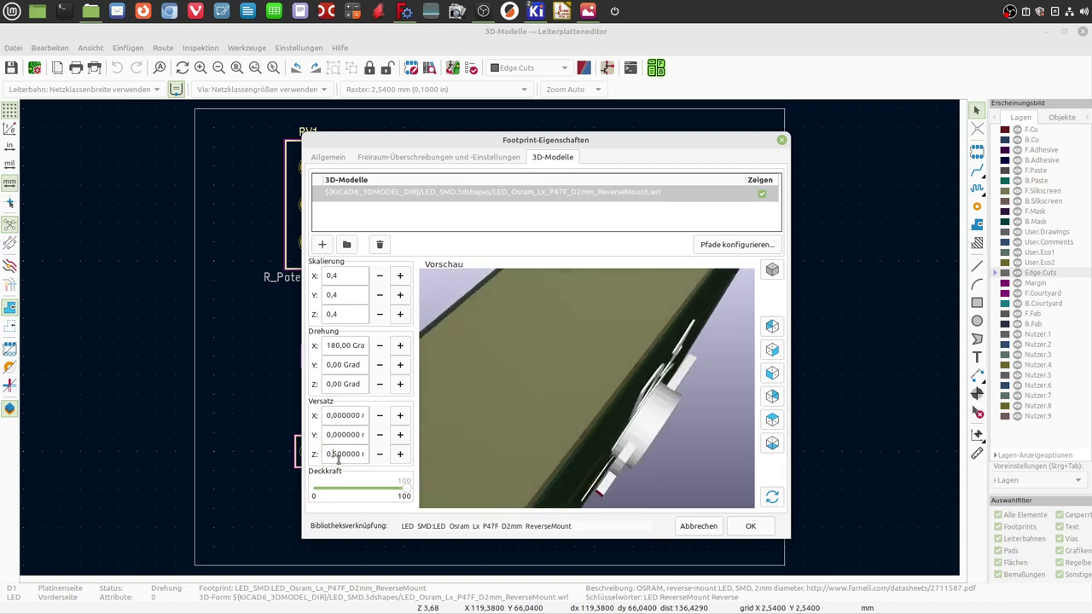
# Step: Settle the Z offset at 0.3 mm and check the LED's seating from several angles
pyautogui.press('BackSpace')
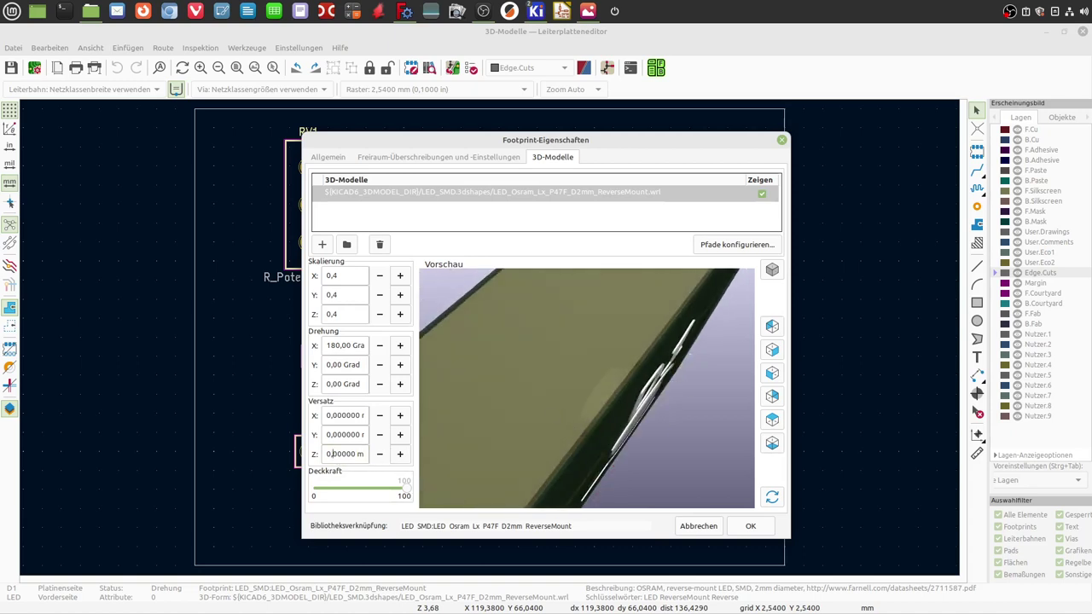
pyautogui.hotkey('shift', 'Tab')
pyautogui.click(336, 453)
pyautogui.write('3')
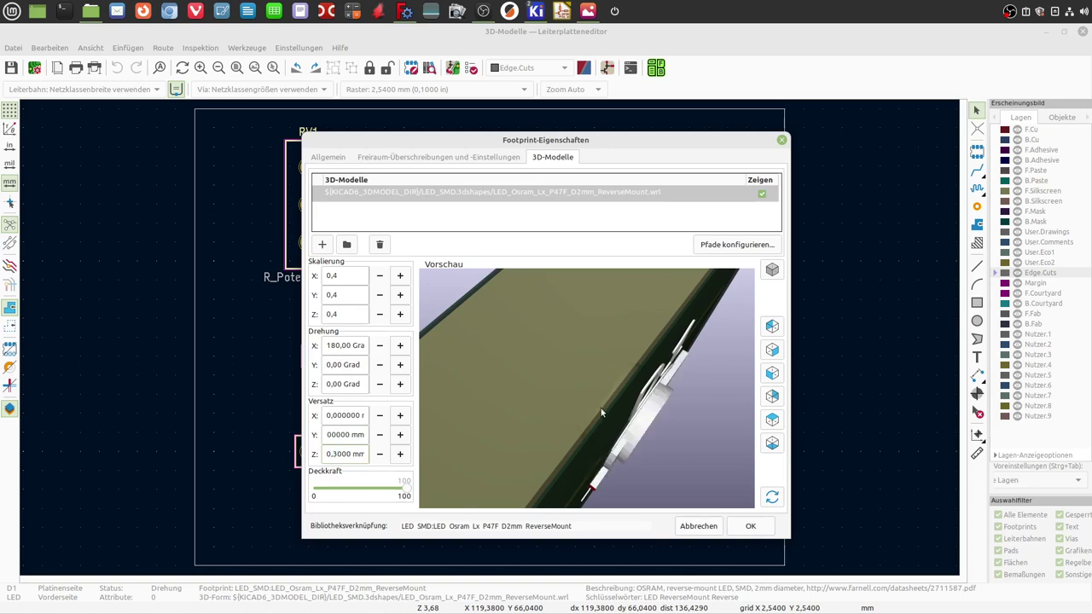
pyautogui.moveTo(601, 407); pyautogui.dragTo(552, 405)
pyautogui.moveTo(563, 419)
pyautogui.mouseDown()
pyautogui.moveTo(504, 303)
pyautogui.moveTo(512, 284)
pyautogui.mouseUp()
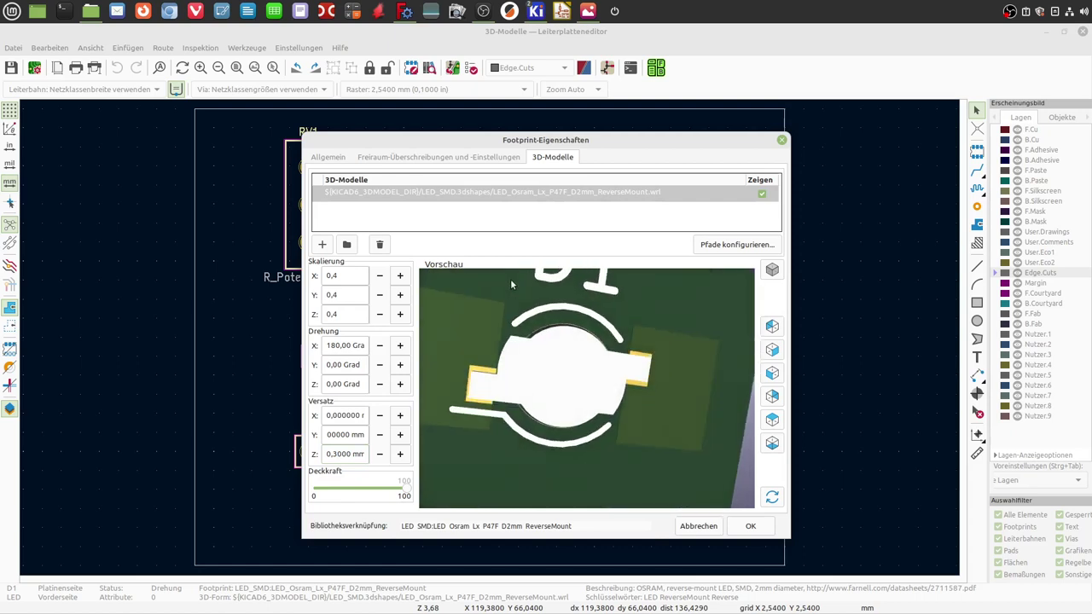
pyautogui.moveTo(553, 484)
pyautogui.mouseDown()
pyautogui.moveTo(573, 380)
pyautogui.moveTo(623, 312)
pyautogui.moveTo(707, 270)
pyautogui.moveTo(776, 290)
pyautogui.mouseUp()
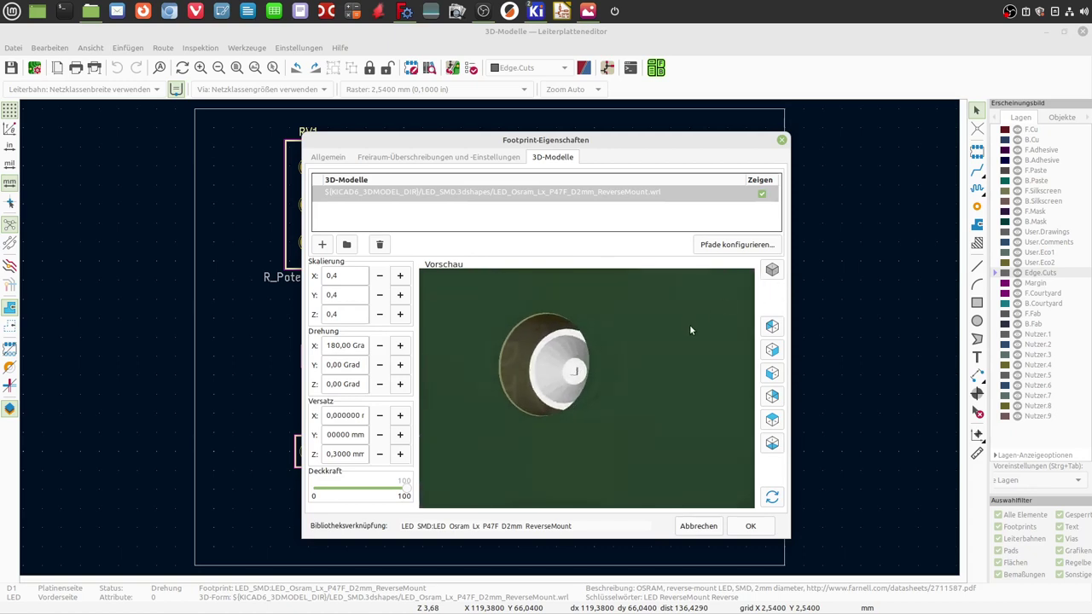
pyautogui.moveTo(680, 334)
pyautogui.mouseDown()
pyautogui.moveTo(560, 371)
pyautogui.moveTo(534, 402)
pyautogui.moveTo(528, 447)
pyautogui.mouseUp()
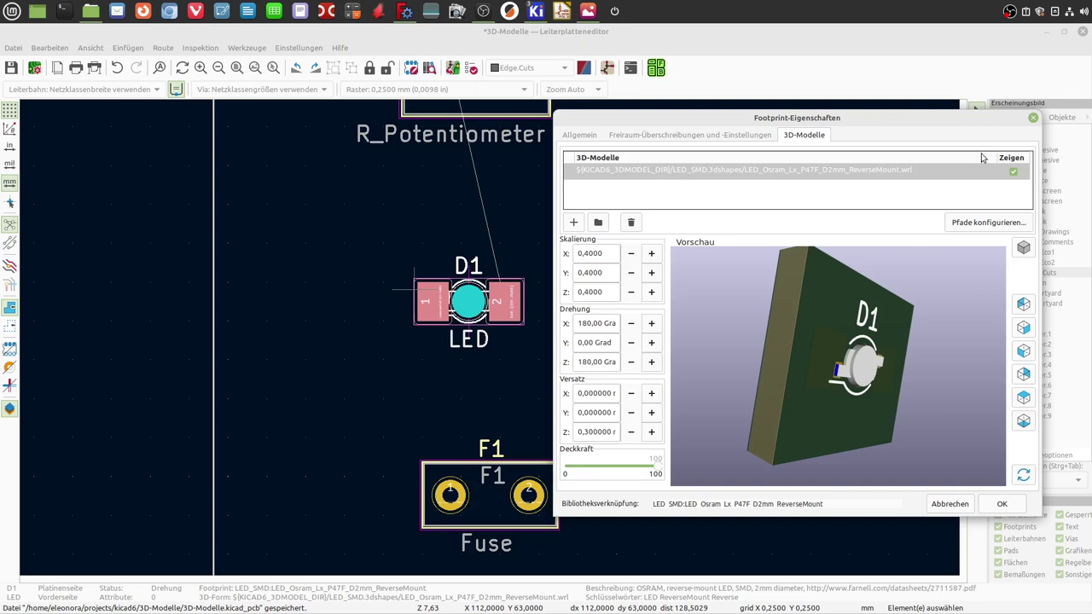
# Step: Apply the 3D model settings and inspect D1's LED height in the 3D viewer
pyautogui.click(1003, 504)
pyautogui.click(315, 227)
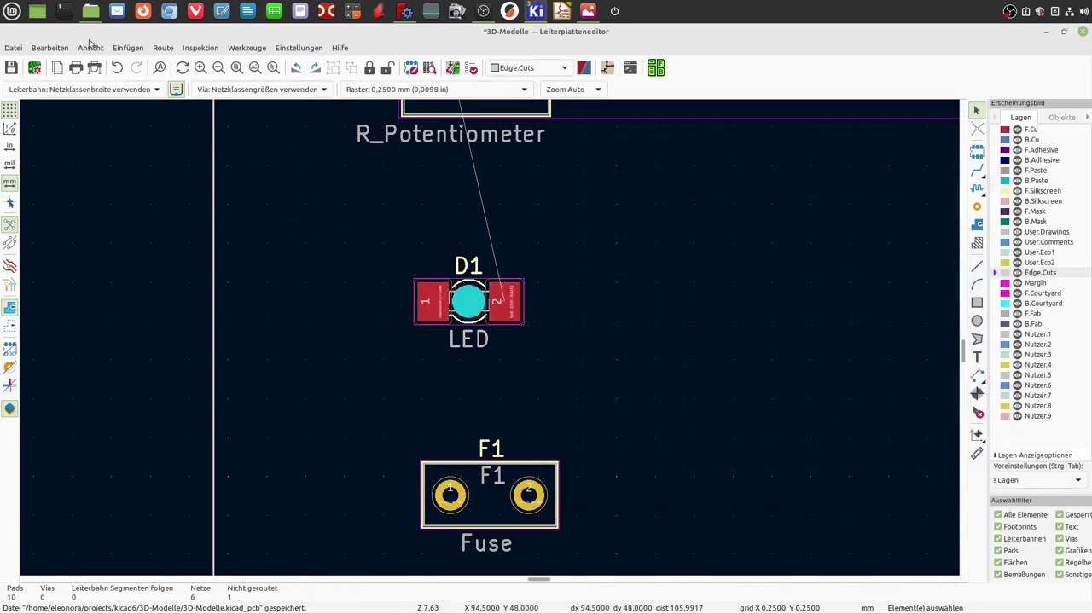
pyautogui.click(58, 49)
pyautogui.click(65, 51)
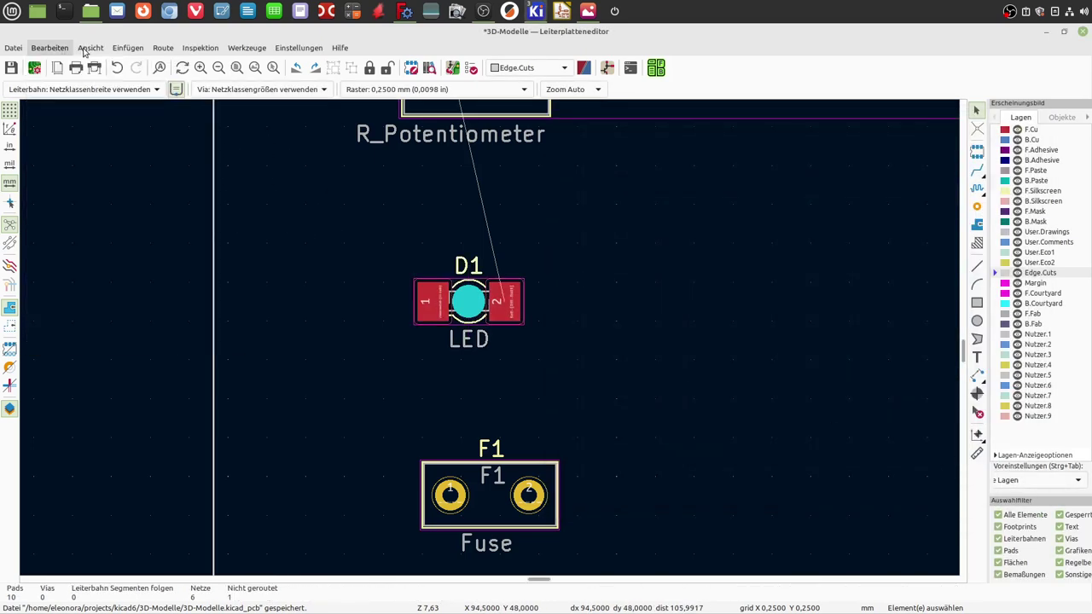
pyautogui.click(89, 47)
pyautogui.click(95, 98)
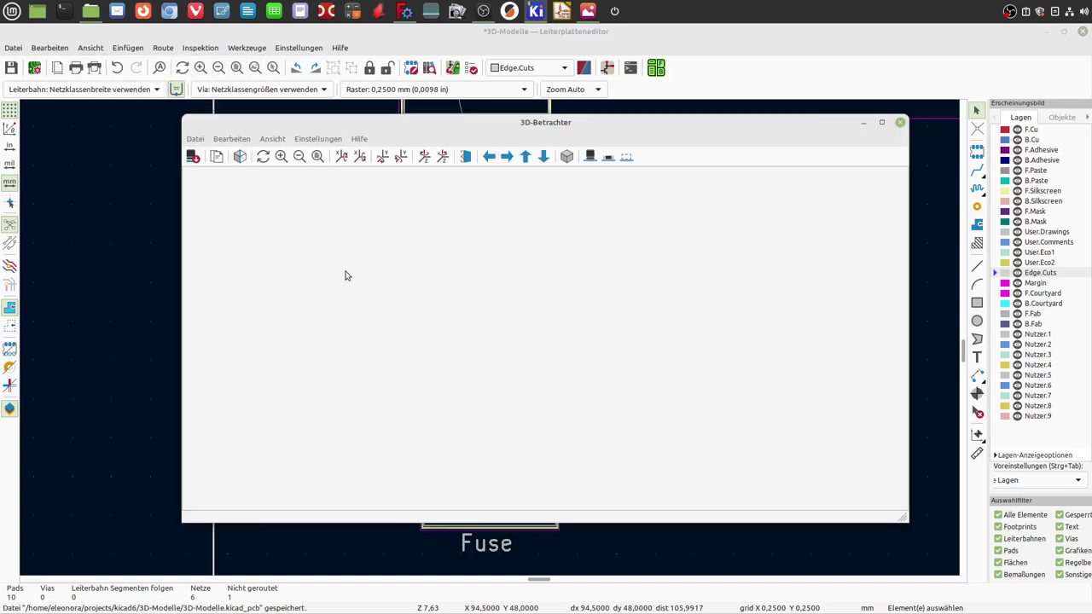
pyautogui.scroll(1, 494, 354)
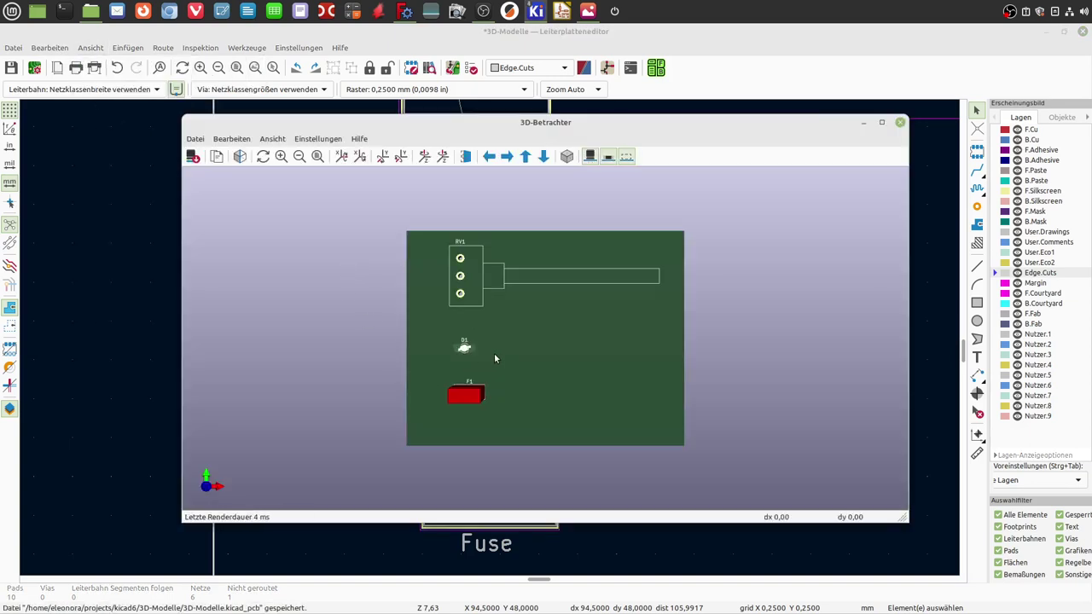
pyautogui.scroll(1, 494, 353)
pyautogui.scroll(1, 406, 368)
pyautogui.scroll(2, 391, 354)
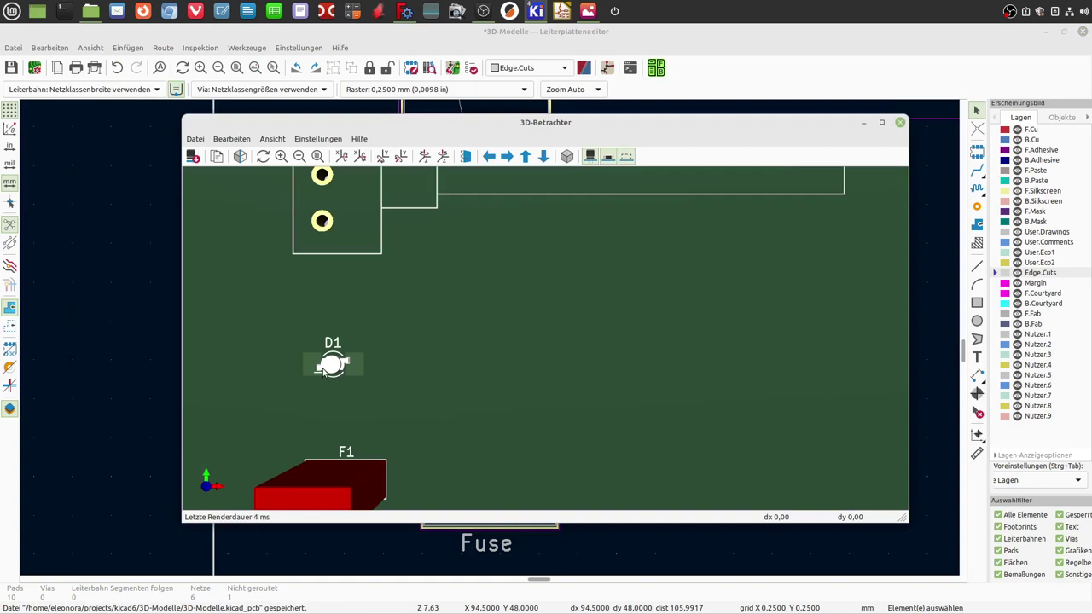
pyautogui.moveTo(347, 396); pyautogui.dragTo(509, 314)
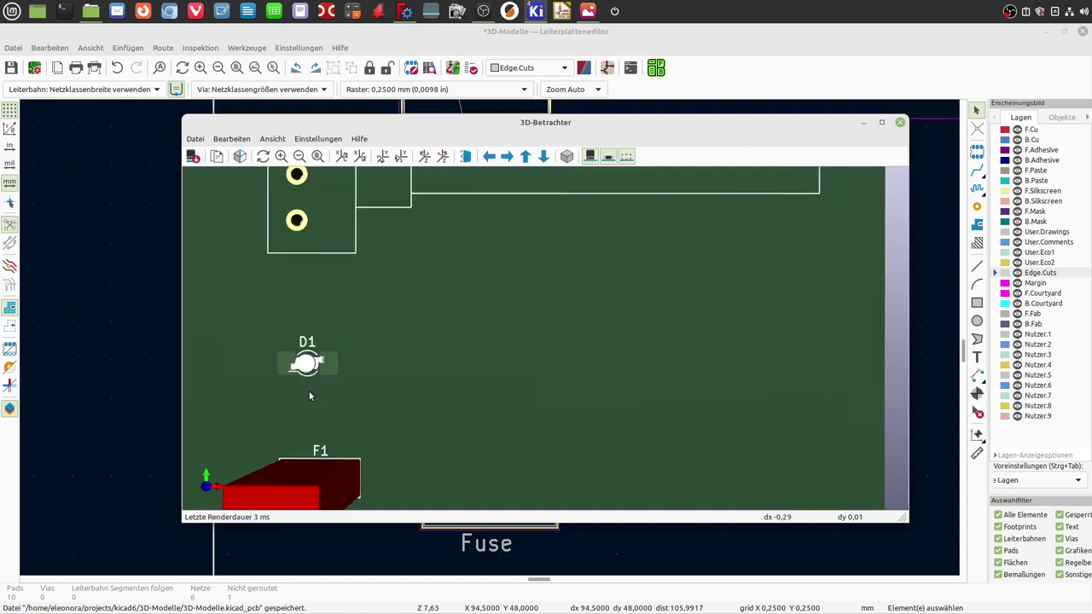
pyautogui.moveTo(589, 328); pyautogui.dragTo(356, 324)
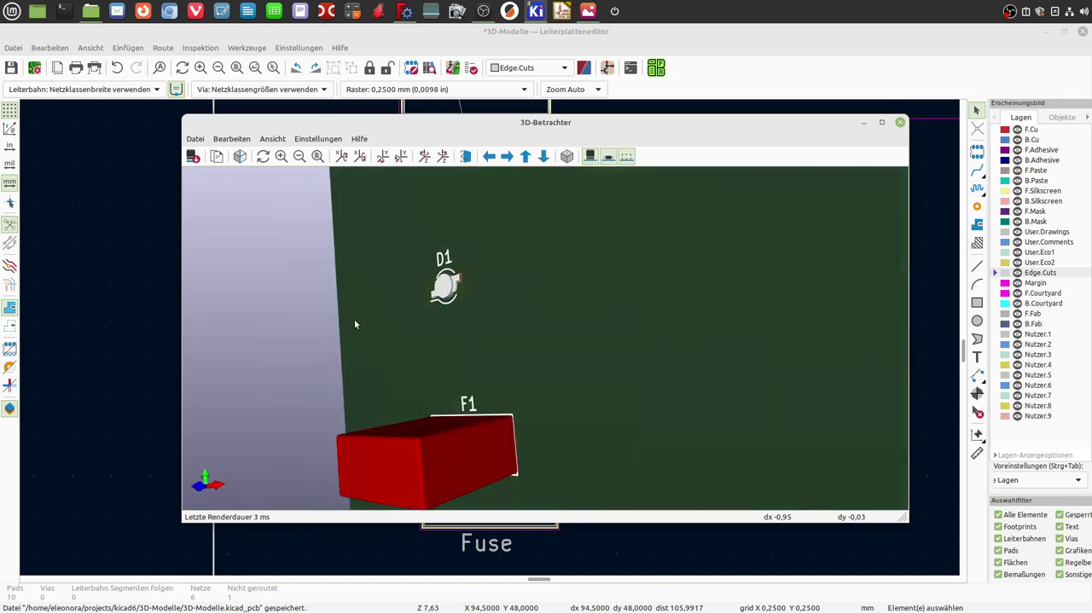
pyautogui.moveTo(465, 278); pyautogui.dragTo(381, 253)
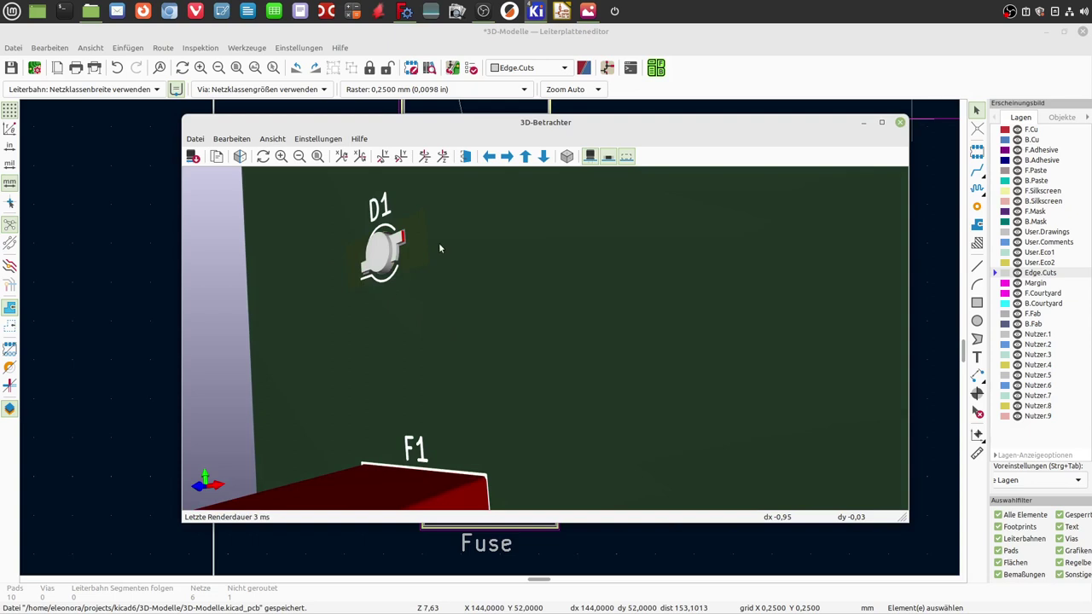
# Step: Select D1 on the board, view it again in 3D, then close the viewer
pyautogui.click(900, 122)
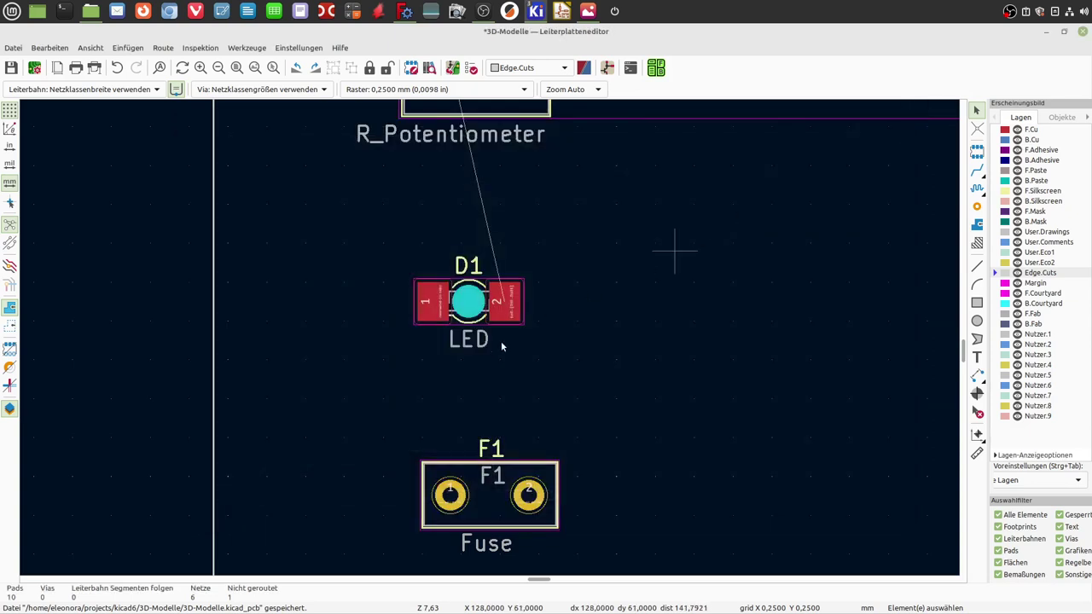
pyautogui.click(501, 332)
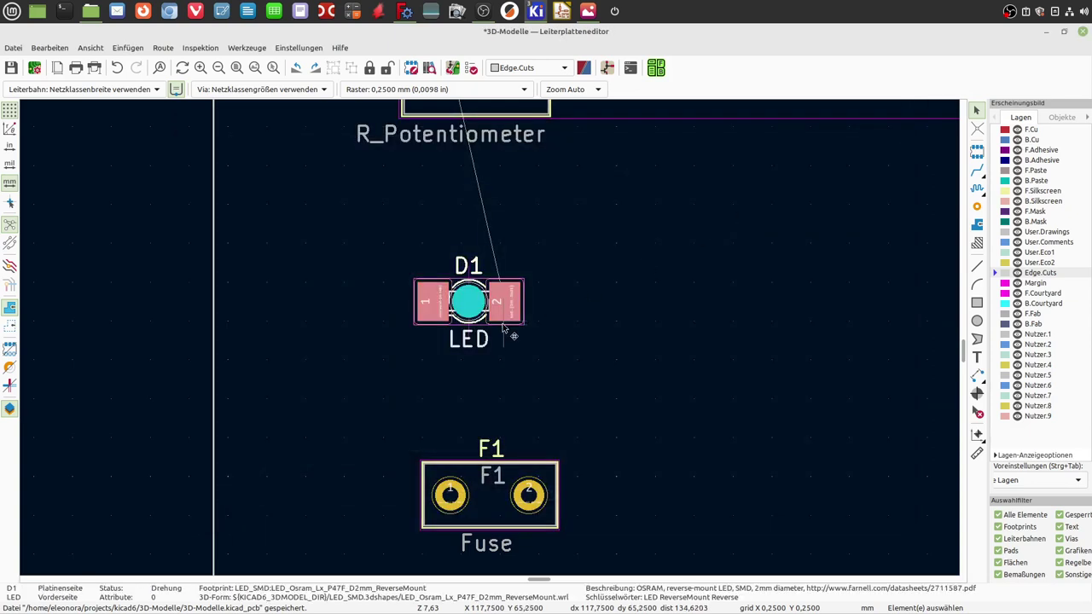
pyautogui.click(90, 47)
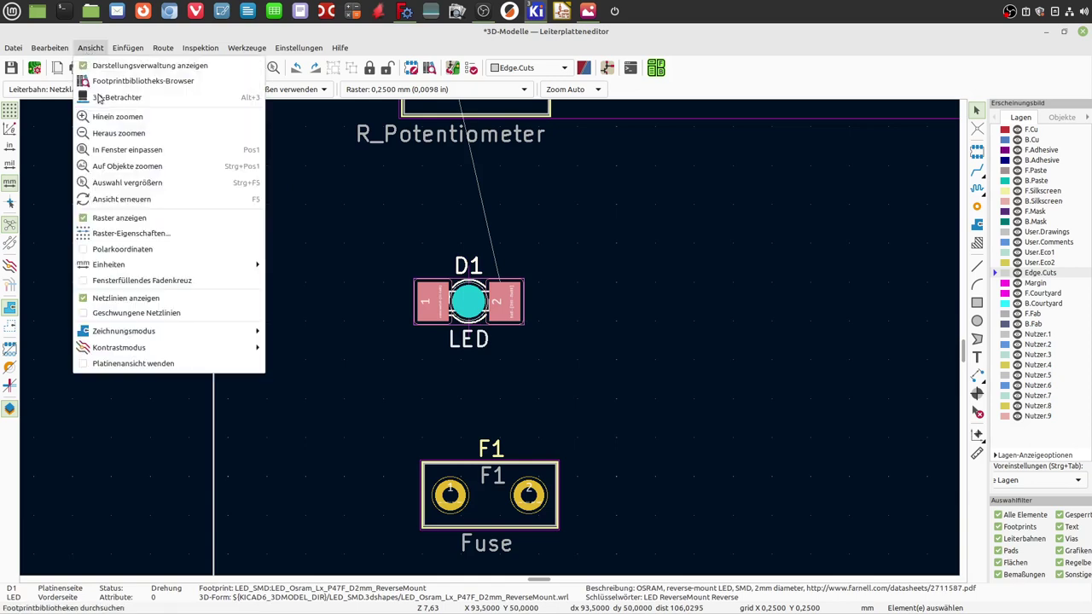
pyautogui.click(110, 98)
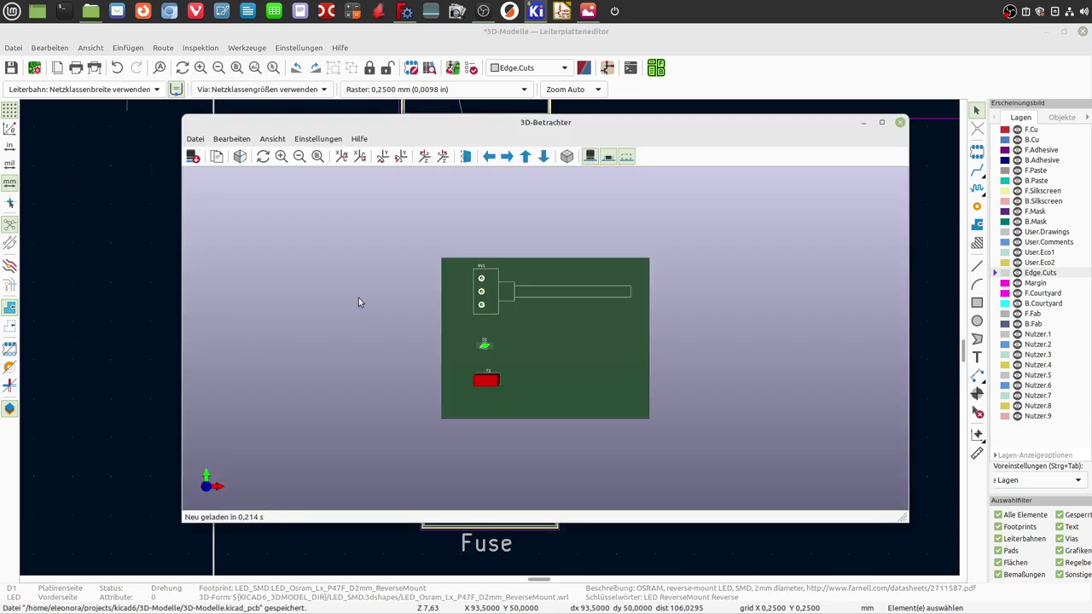
pyautogui.scroll(4, 452, 360)
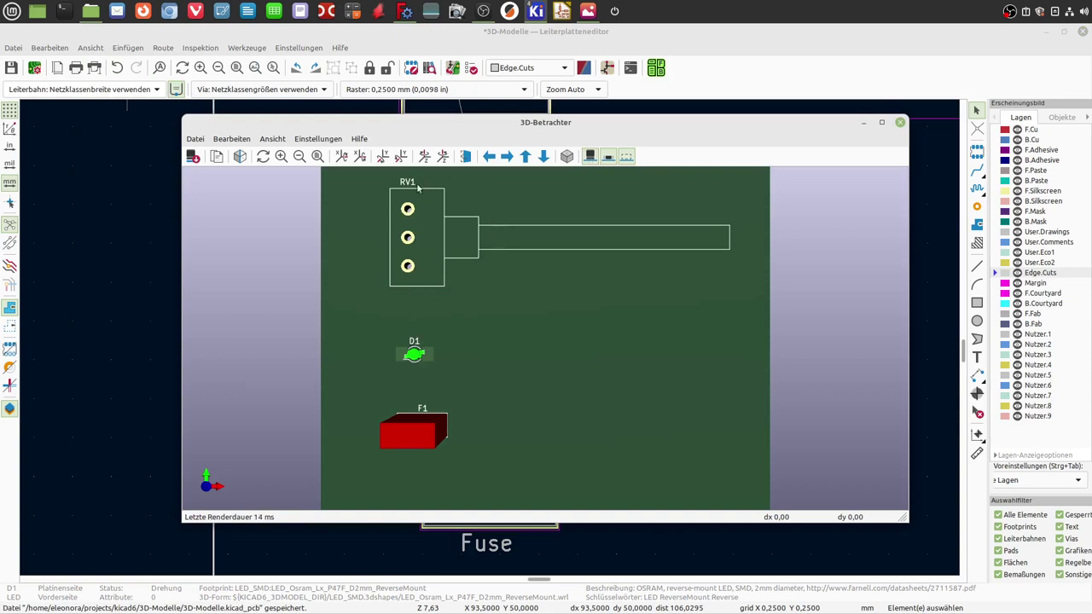
pyautogui.click(902, 124)
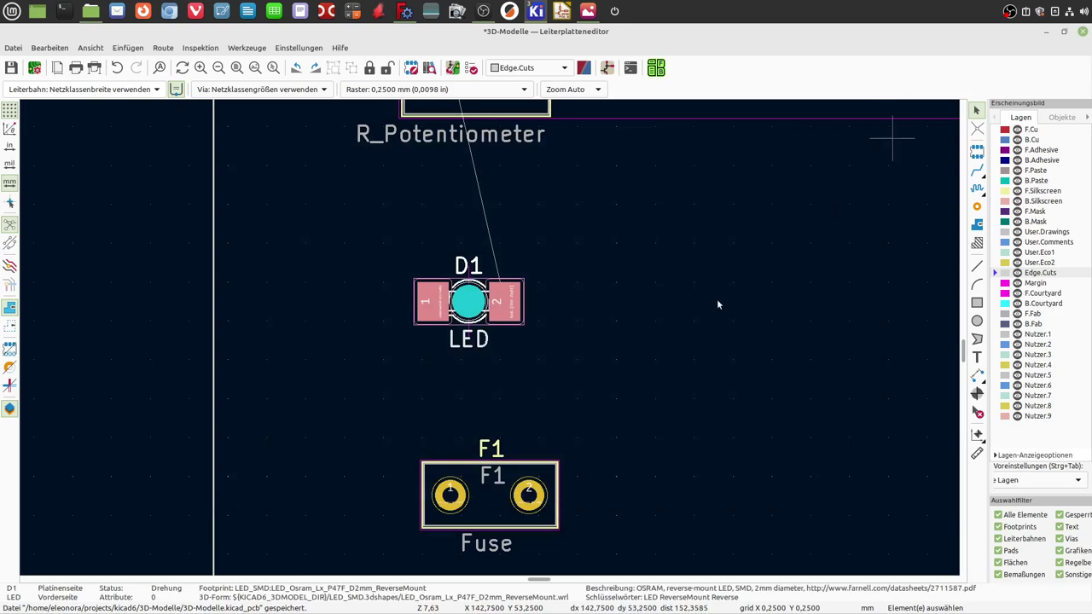
pyautogui.scroll(-5, 467, 233)
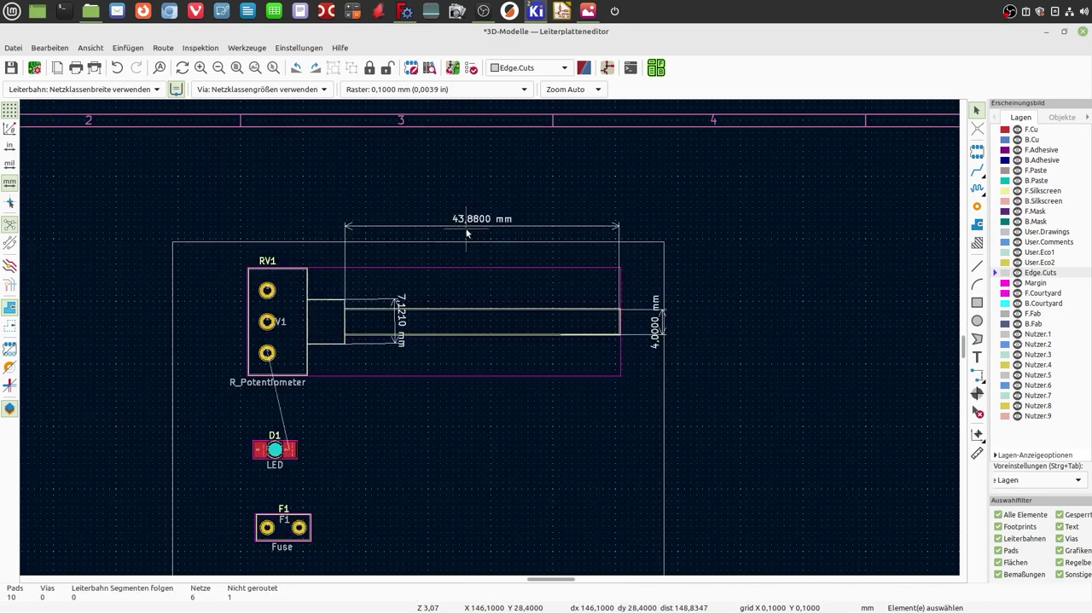
# Step: Bring the OMEG.png potentiometer dimension drawing to the front
pyautogui.click(589, 11)
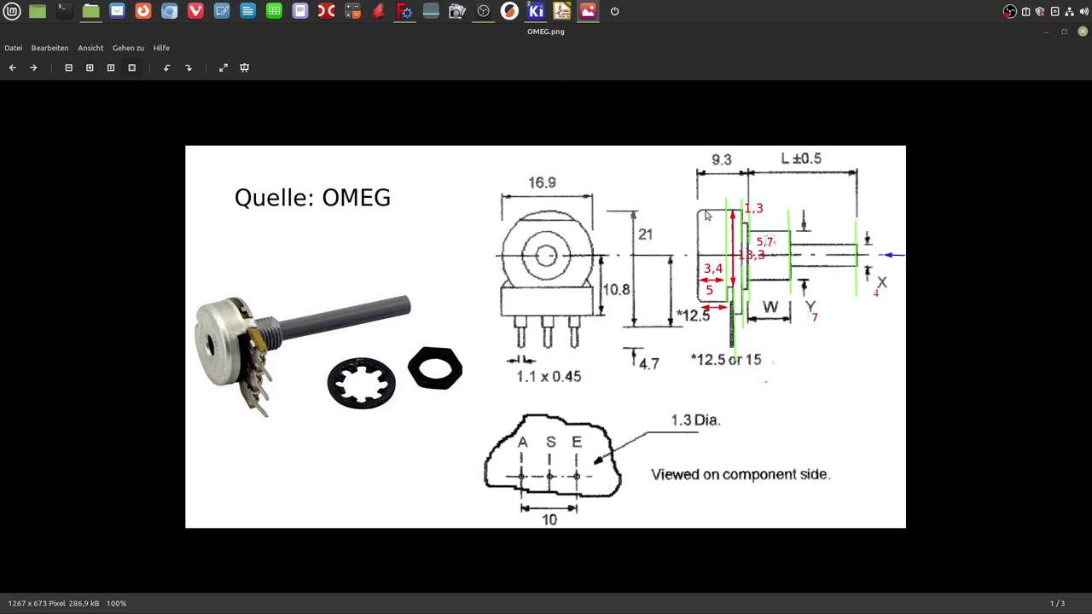
# Step: Switch back to the FreeCAD potentiometer model
pyautogui.click(404, 11)
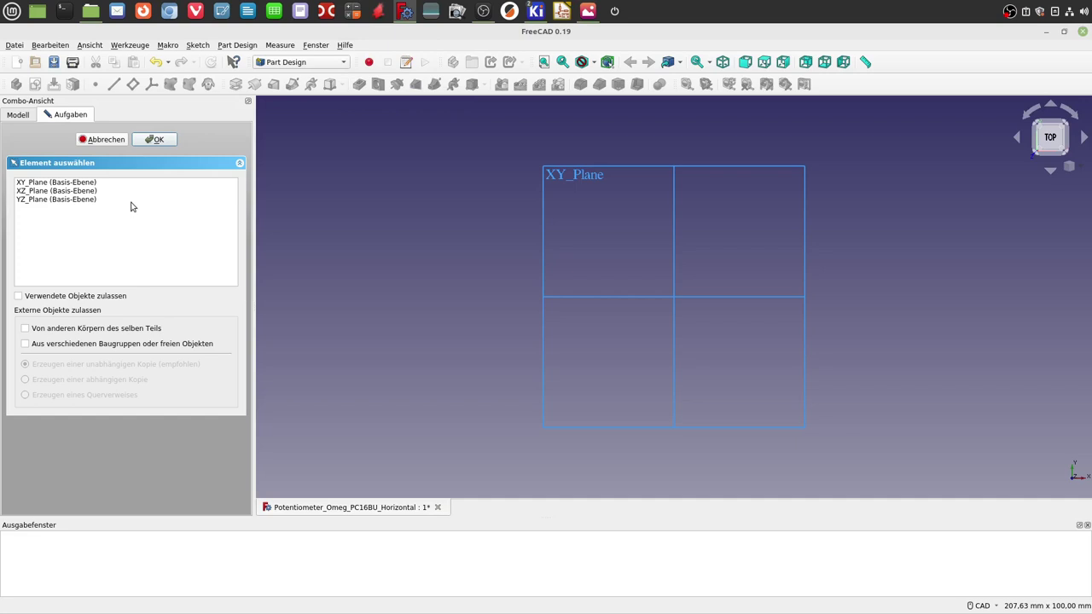
# Step: Start a sketch on the XZ plane and draw a circle centred on the origin
pyautogui.click(41, 192)
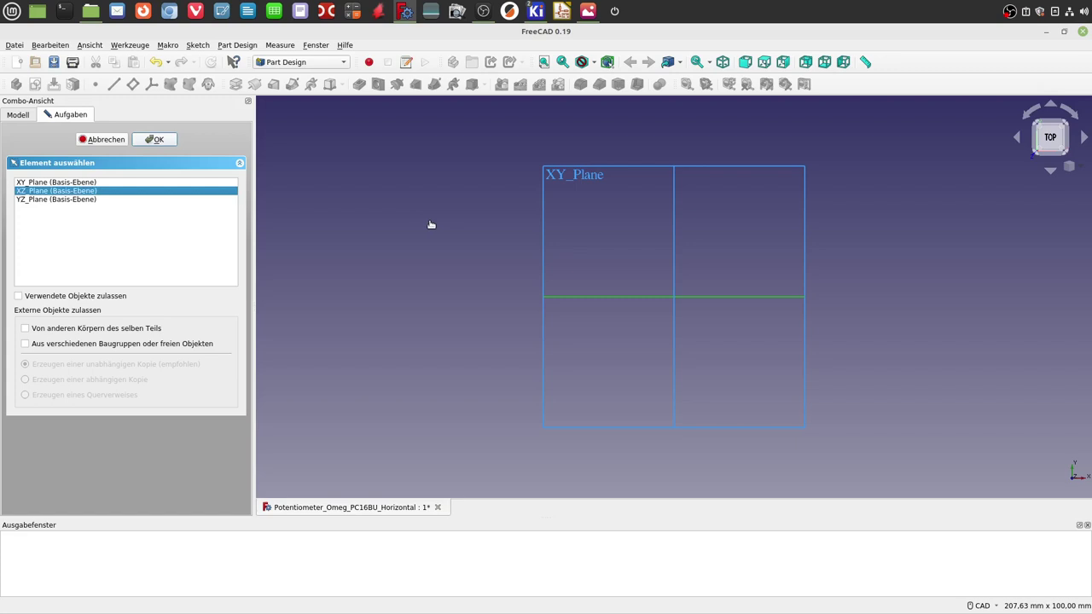
pyautogui.click(155, 139)
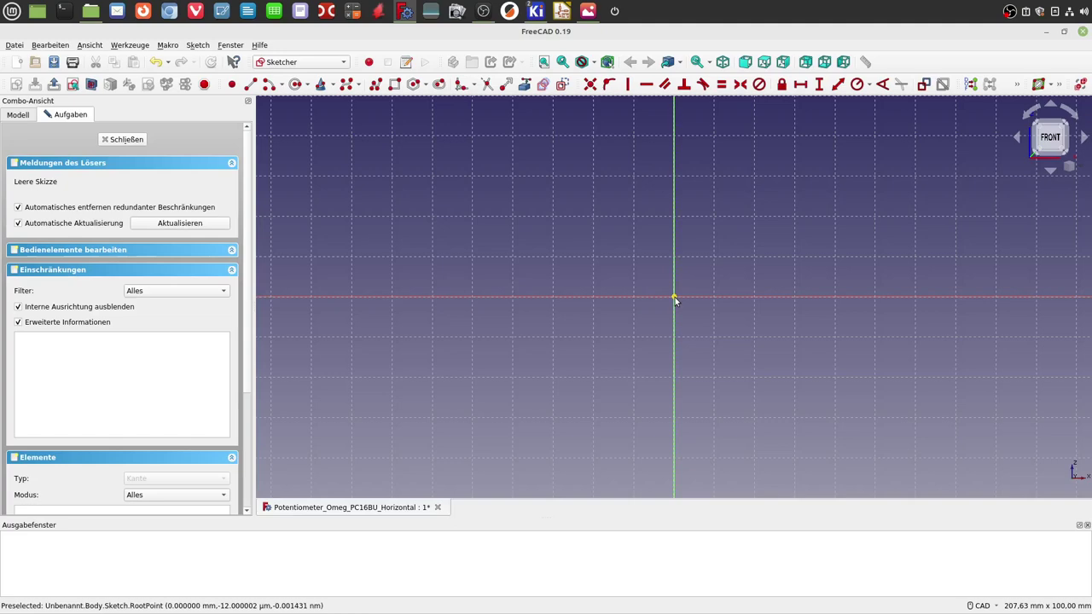
pyautogui.click(296, 85)
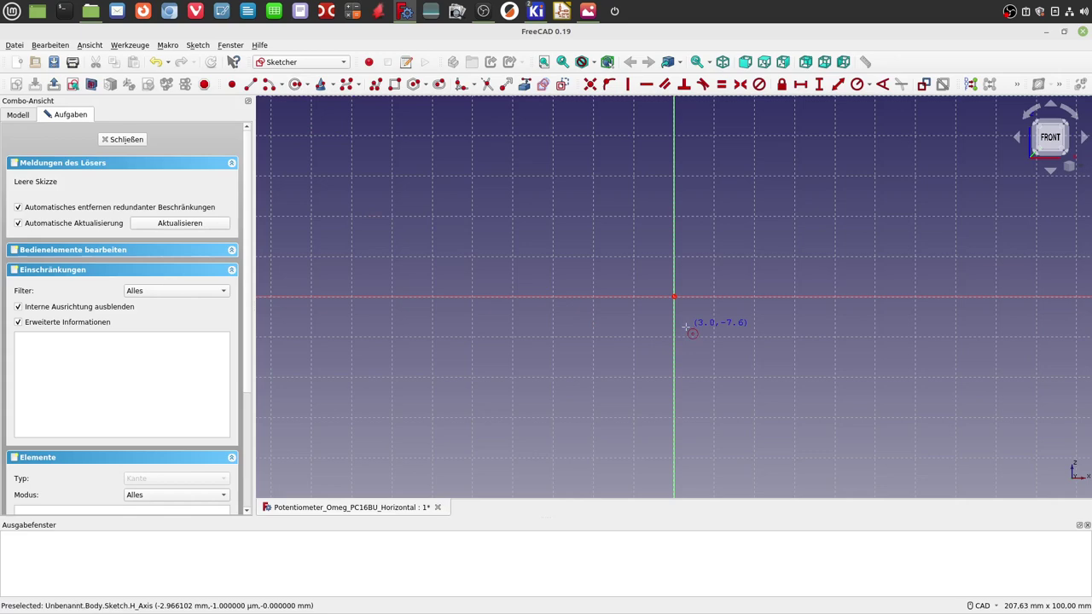
pyautogui.click(674, 297)
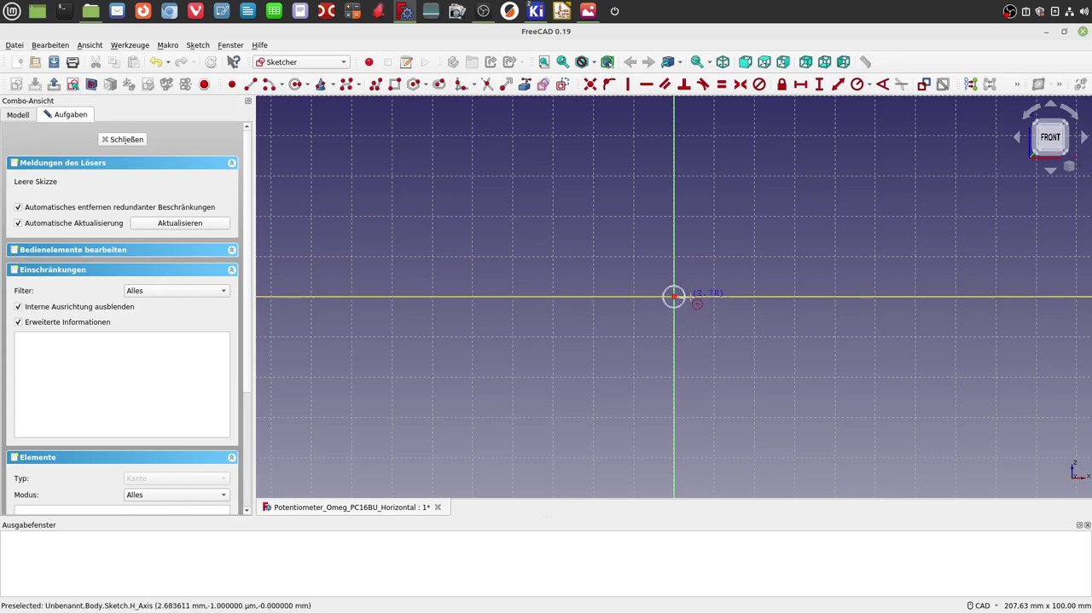
pyautogui.click(713, 297)
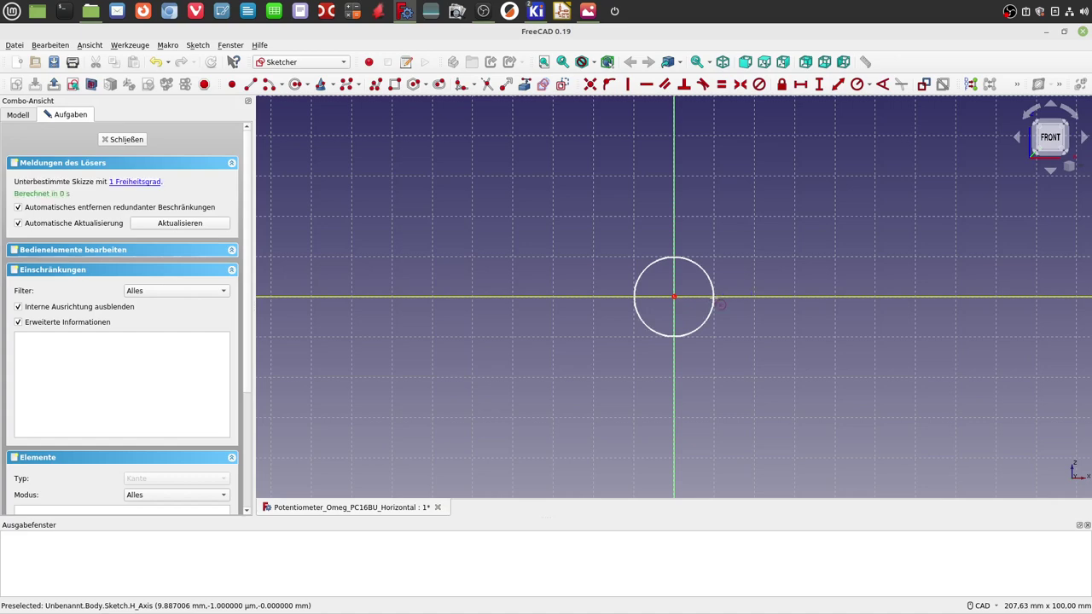
# Step: Constrain the circle to a 16.9 mm diameter and close the sketch
pyautogui.click(869, 85)
pyautogui.click(896, 110)
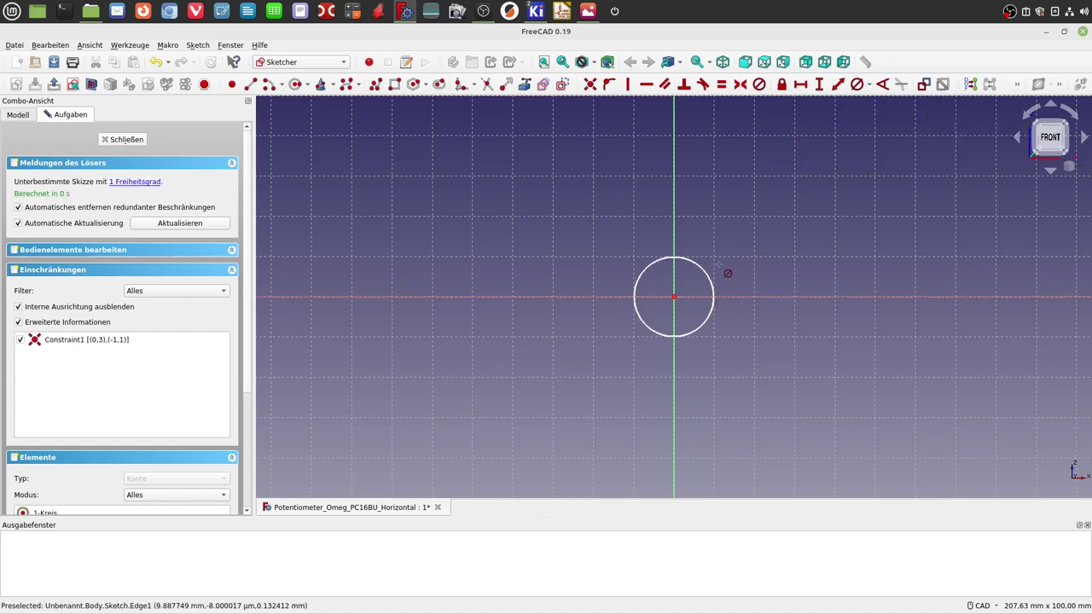
pyautogui.click(710, 276)
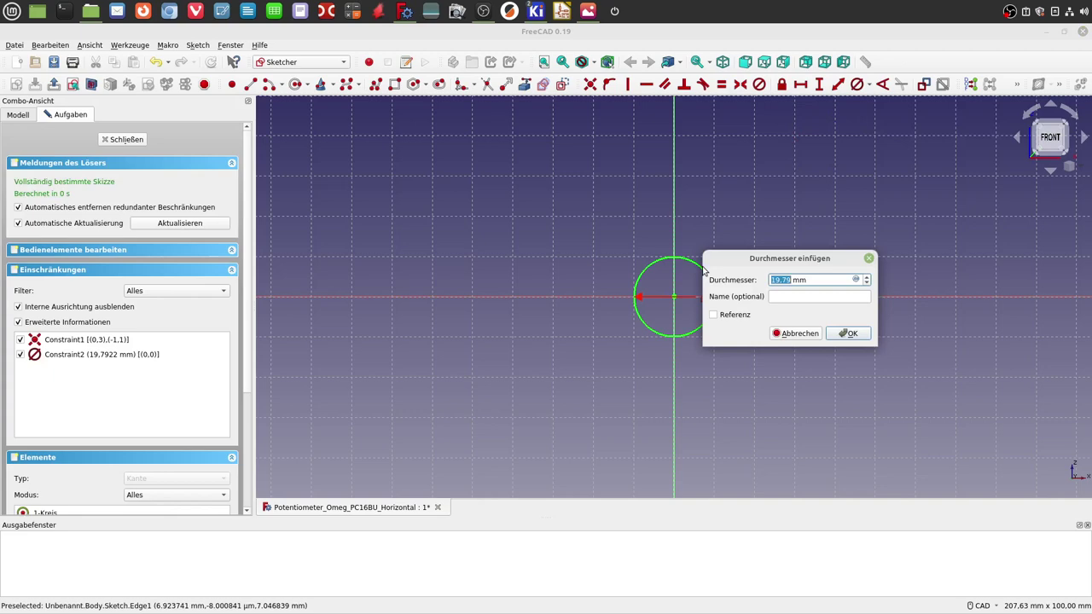
pyautogui.write('16.')
pyautogui.press('Return')
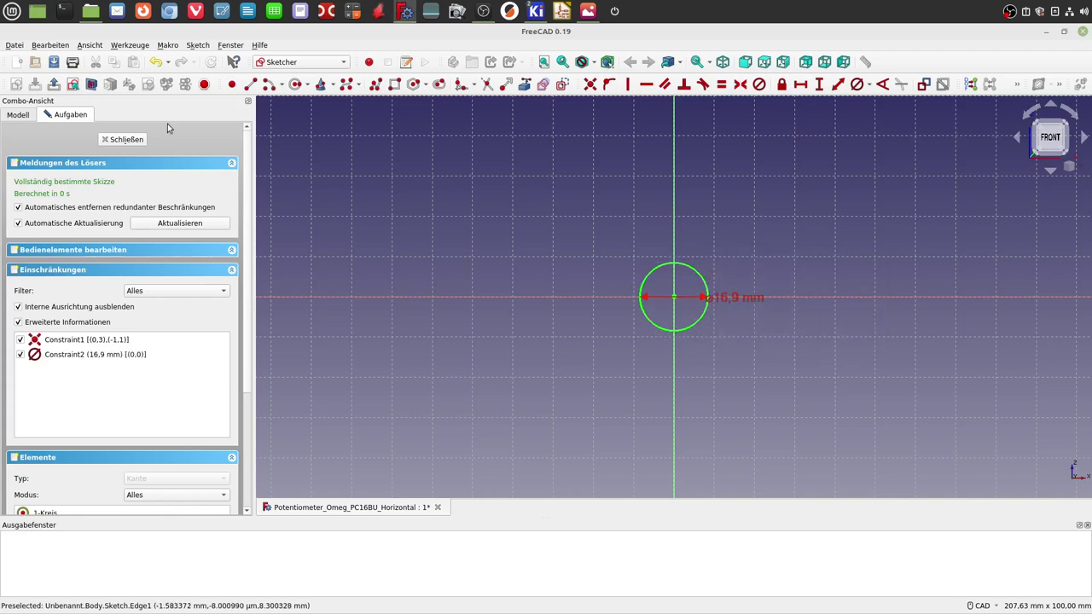
pyautogui.click(122, 141)
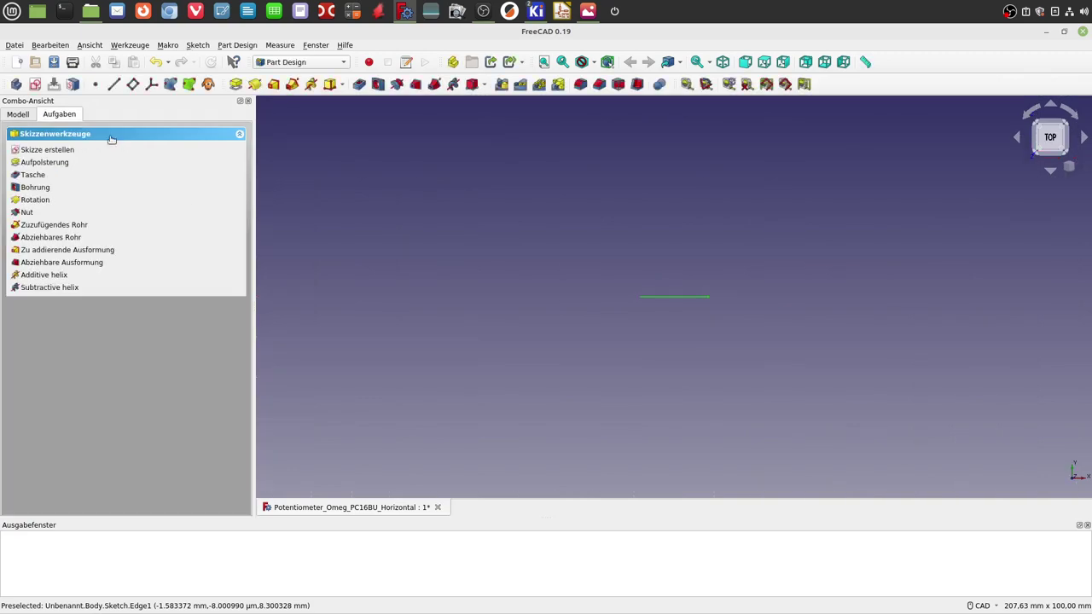
# Step: Pad the 16.9 mm circle sketch to 3.4 mm and inspect the disc from top and rear
pyautogui.click(49, 161)
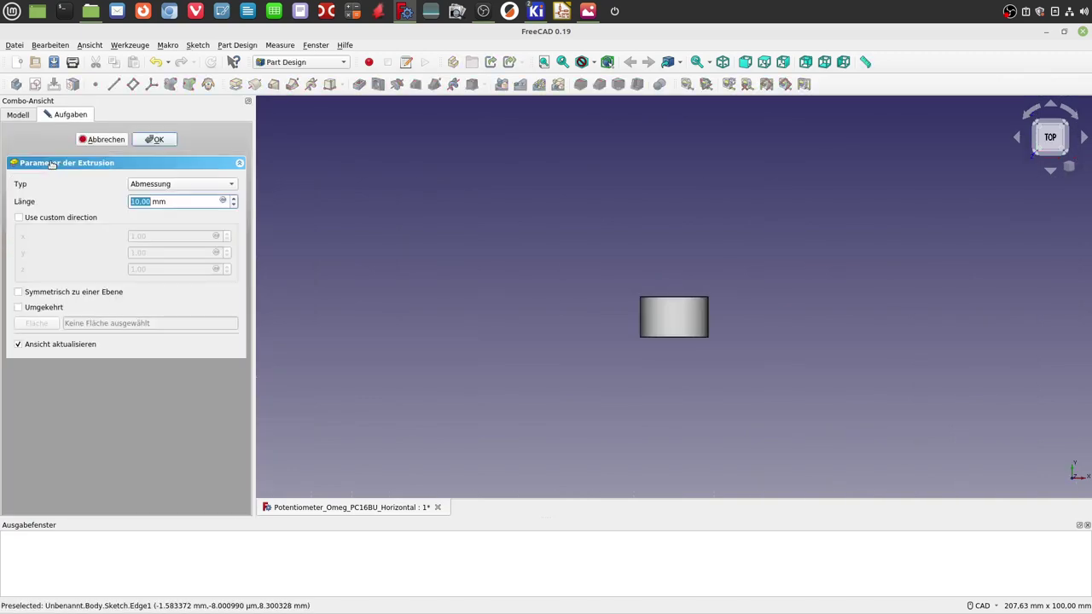
pyautogui.moveTo(171, 200); pyautogui.dragTo(108, 201)
pyautogui.write('3.4')
pyautogui.press('Return')
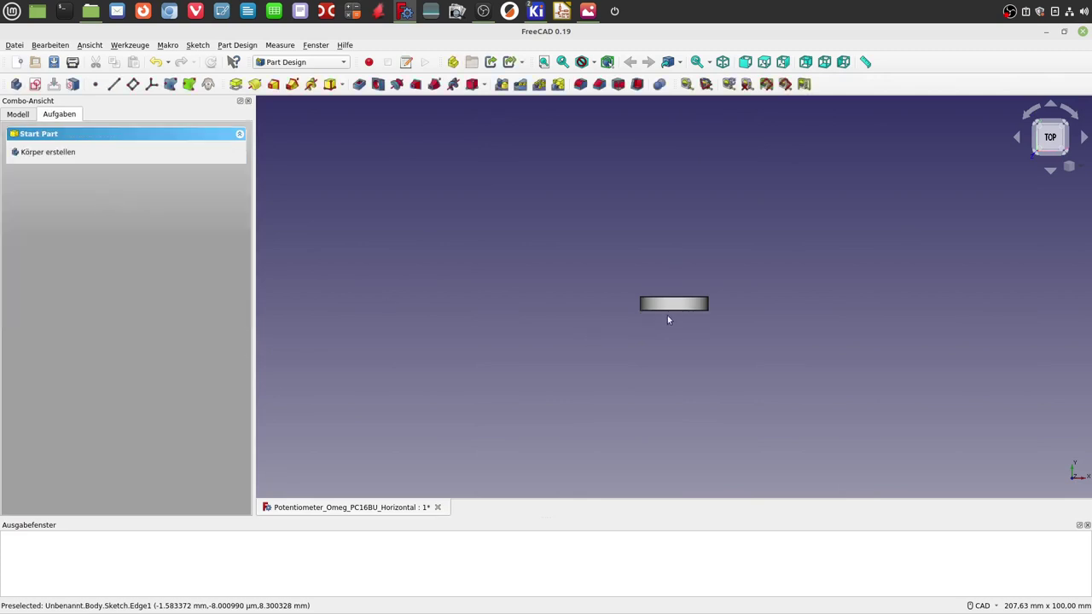
pyautogui.moveTo(674, 300)
pyautogui.mouseDown(button='middle')
pyautogui.moveTo(692, 190)
pyautogui.moveTo(671, 288)
pyautogui.mouseUp(button='middle')
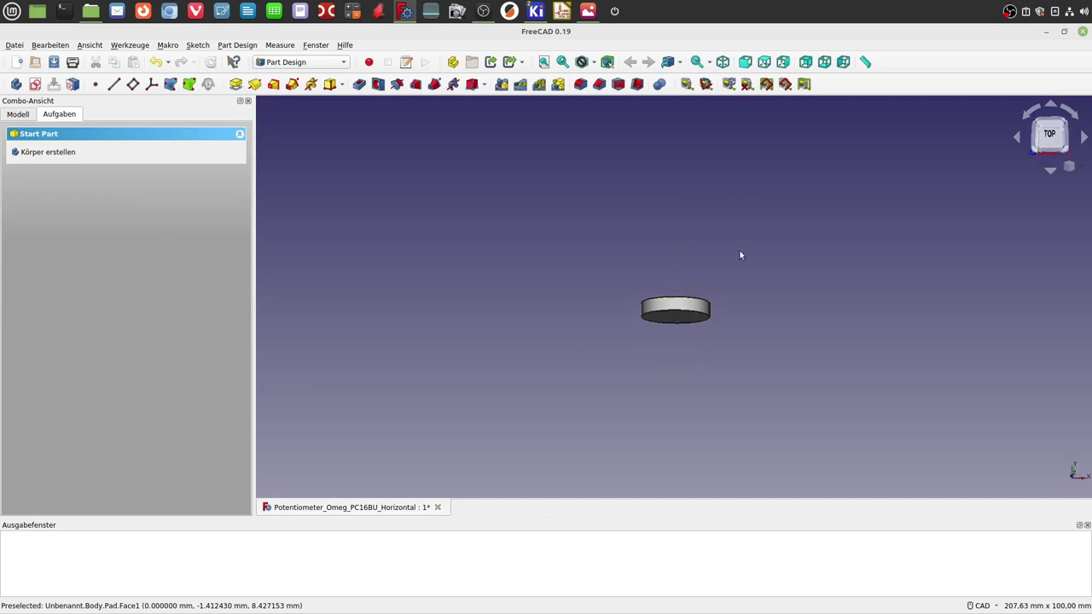
pyautogui.click(1050, 135)
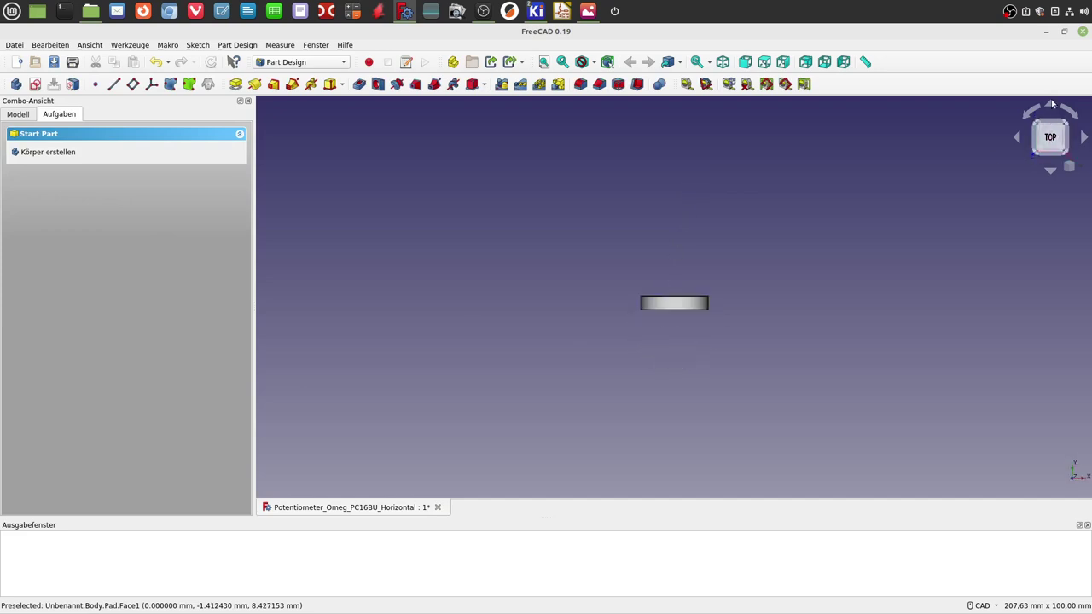
pyautogui.click(691, 300)
pyautogui.press('4')
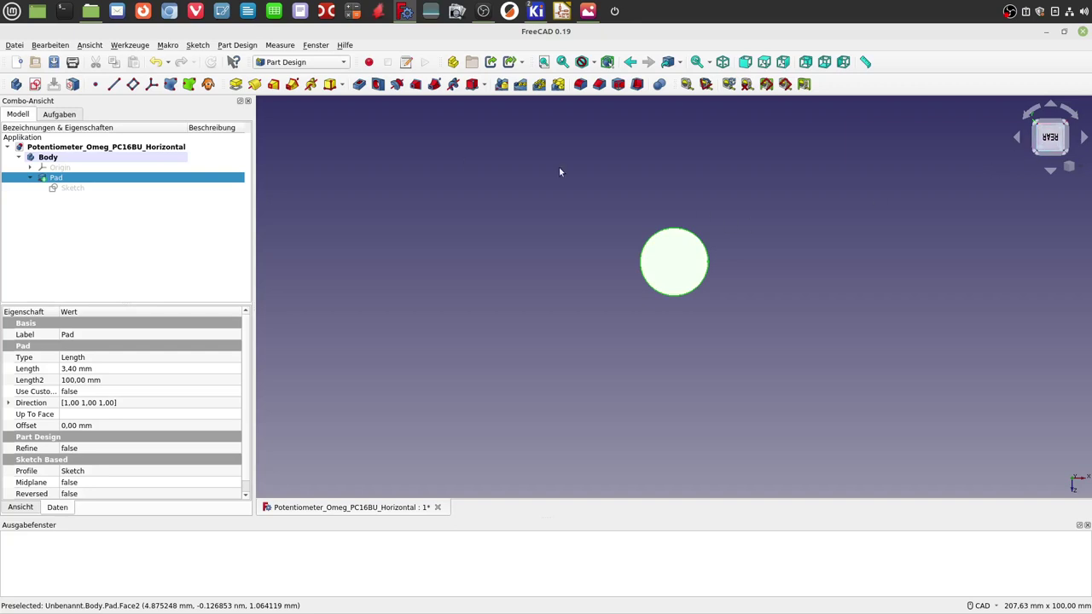
# Step: Apply a Verrundung fillet to the padded disc's circular edge
pyautogui.click(657, 232)
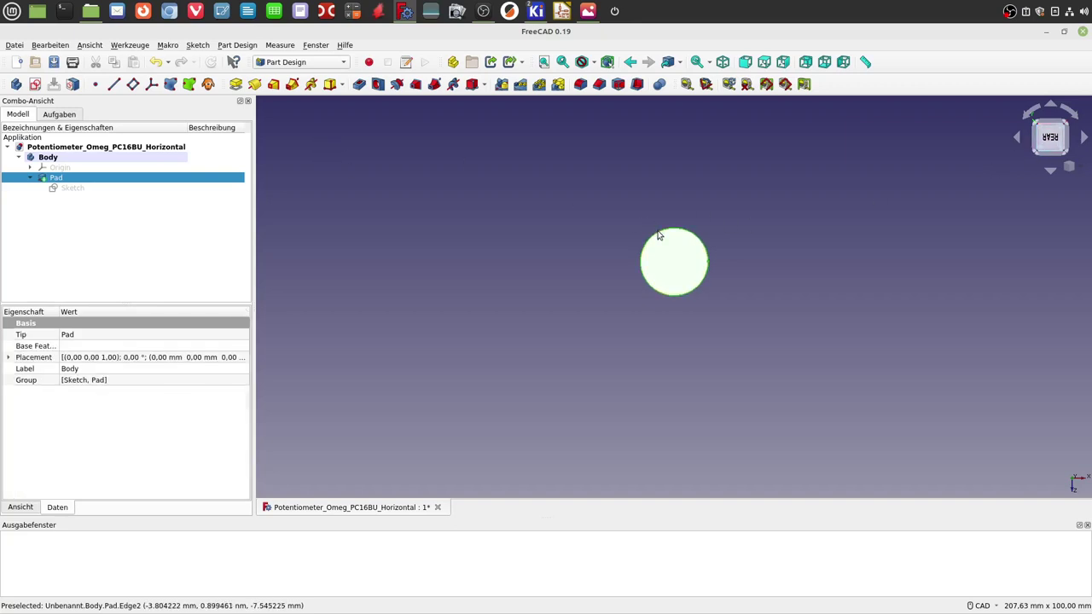
pyautogui.click(69, 116)
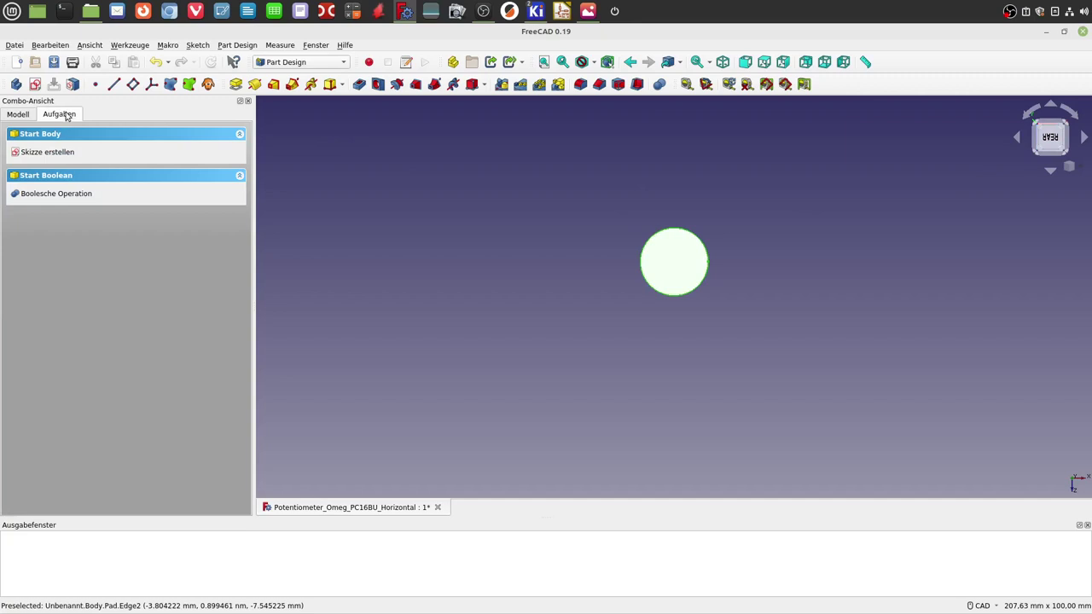
pyautogui.click(649, 241)
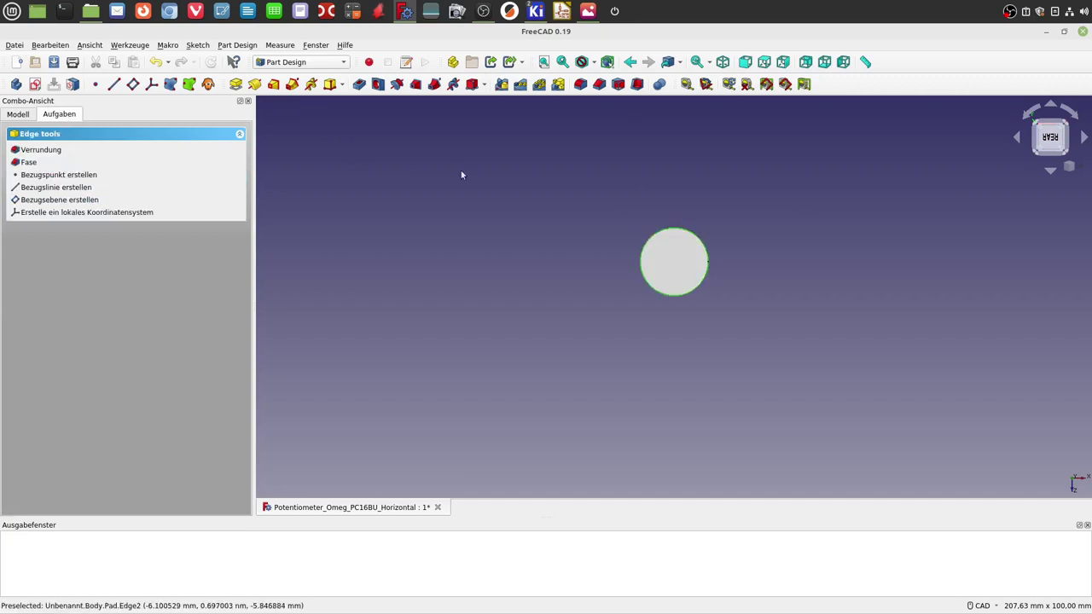
pyautogui.click(34, 150)
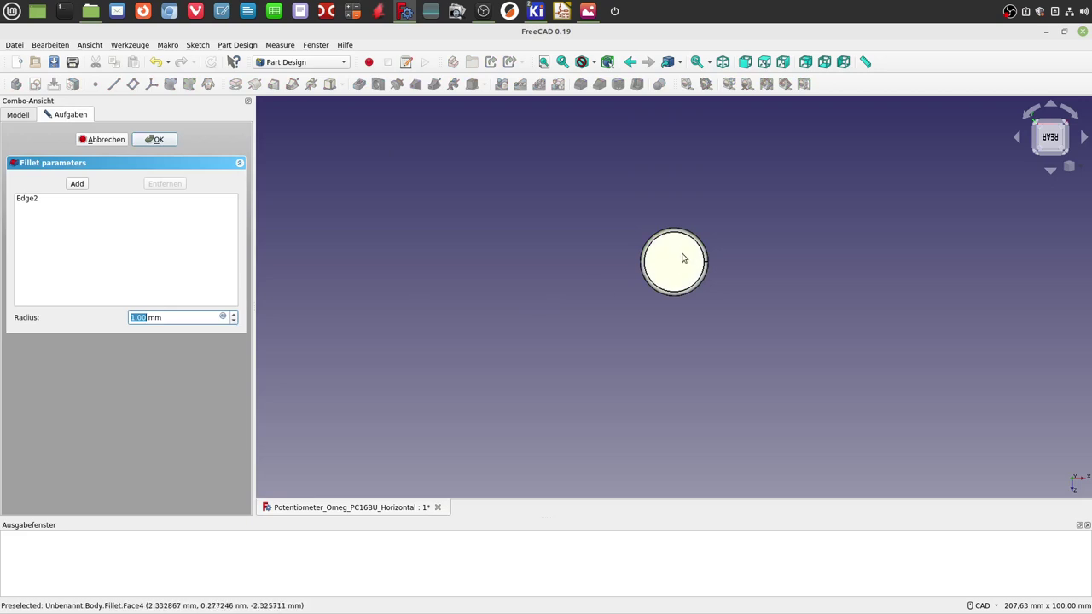
pyautogui.moveTo(694, 236)
pyautogui.mouseDown(button='middle')
pyautogui.moveTo(707, 160)
pyautogui.moveTo(682, 285)
pyautogui.moveTo(694, 373)
pyautogui.moveTo(690, 262)
pyautogui.moveTo(727, 165)
pyautogui.moveTo(692, 246)
pyautogui.mouseUp(button='middle')
pyautogui.click(155, 140)
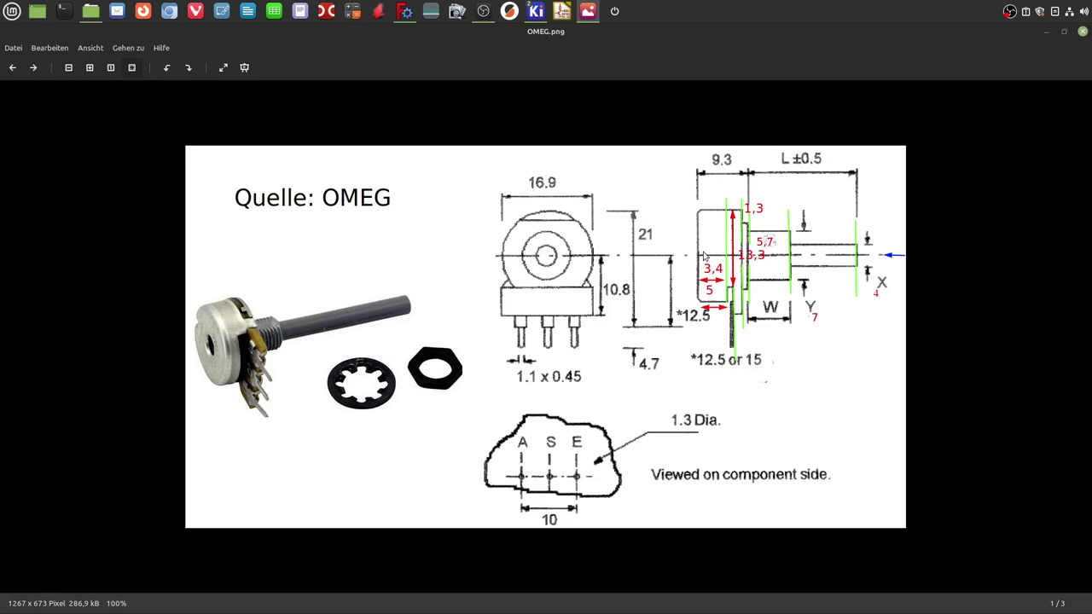
# Step: Start a new sketch on the disc's face and draw a circle centred on the origin
pyautogui.click(404, 12)
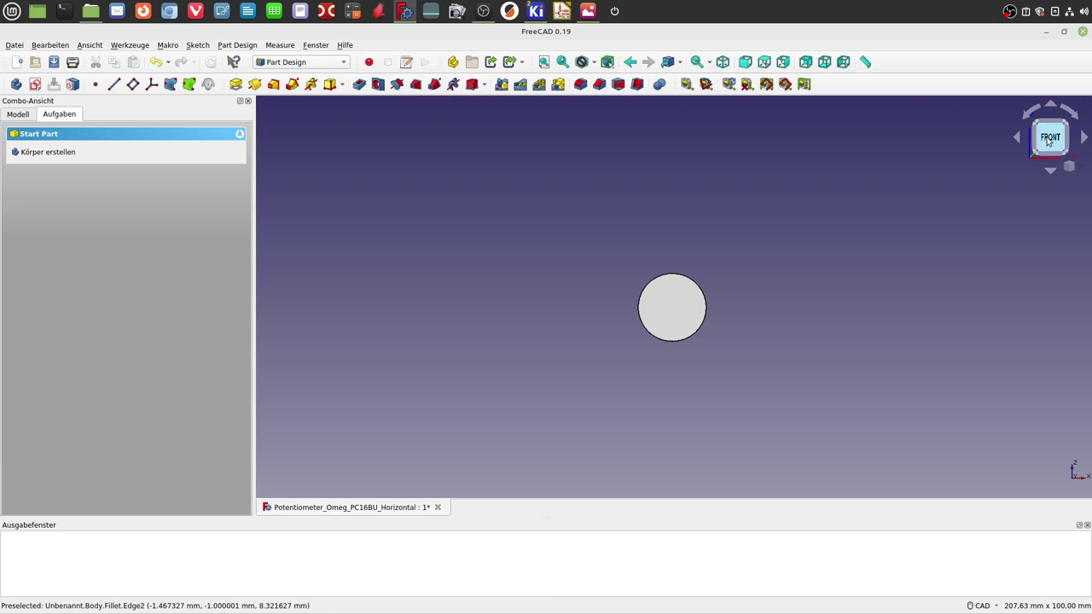
pyautogui.click(668, 305)
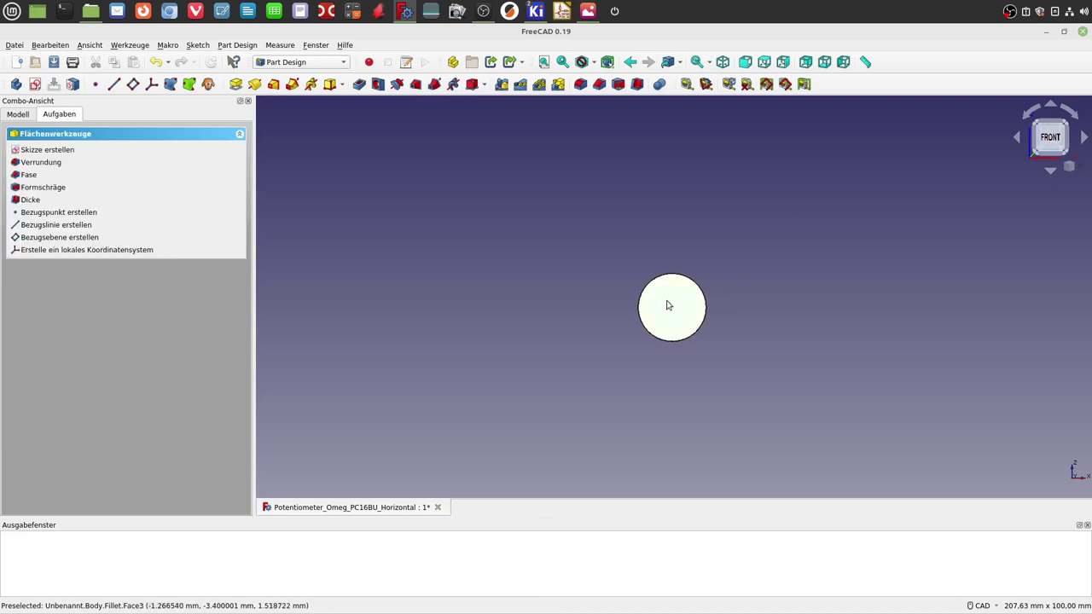
pyautogui.click(35, 149)
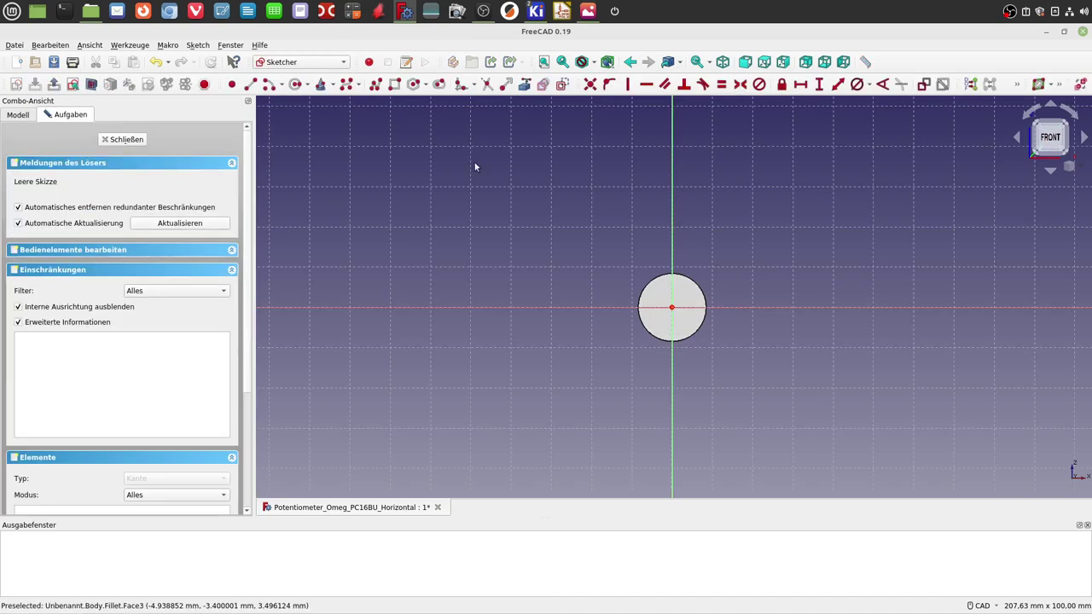
pyautogui.click(299, 90)
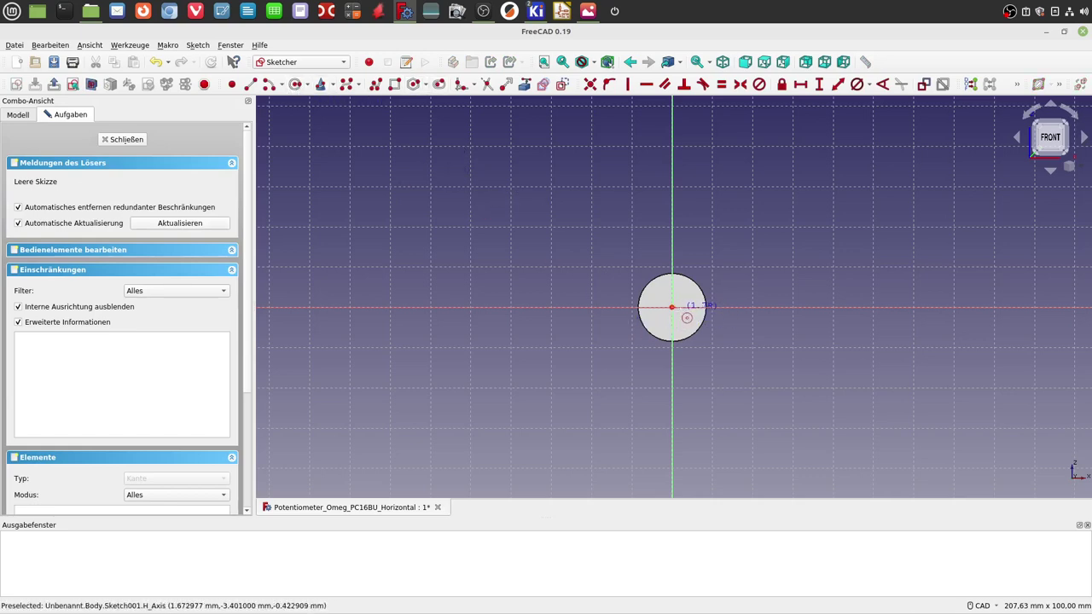
pyautogui.click(705, 308)
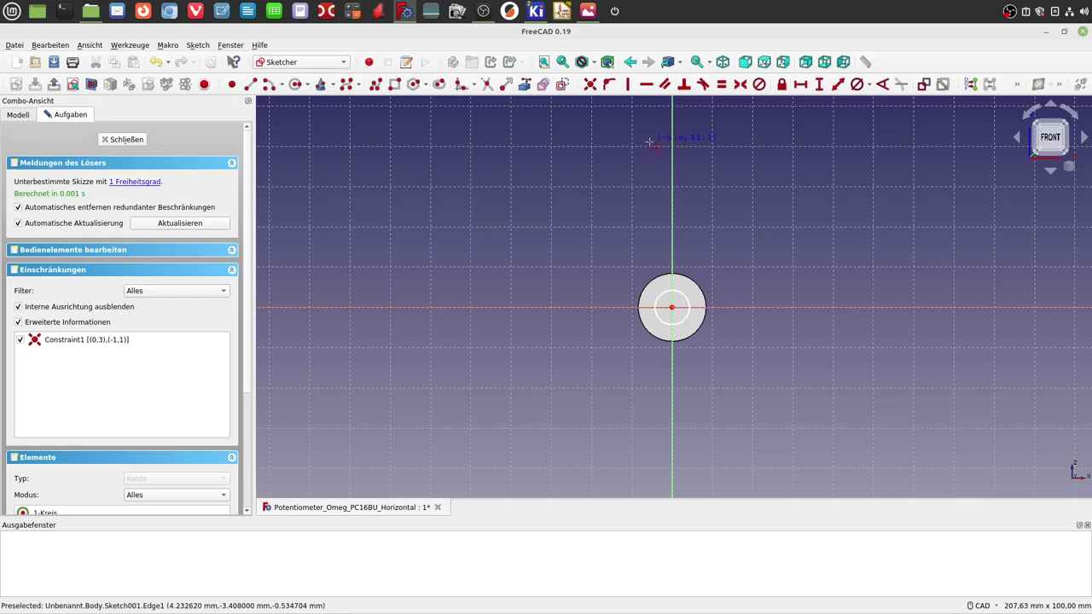
# Step: Constrain the circle's diameter to 16.9 mm, then bring up the OMEG drawing
pyautogui.click(870, 84)
pyautogui.click(869, 113)
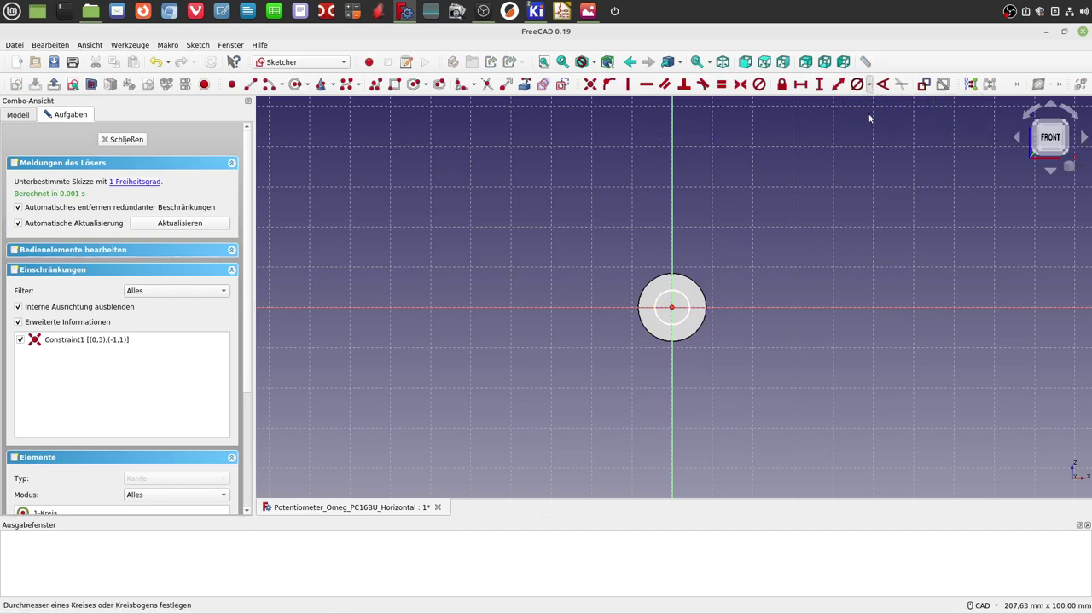
pyautogui.click(681, 295)
pyautogui.write('16,9 mm')
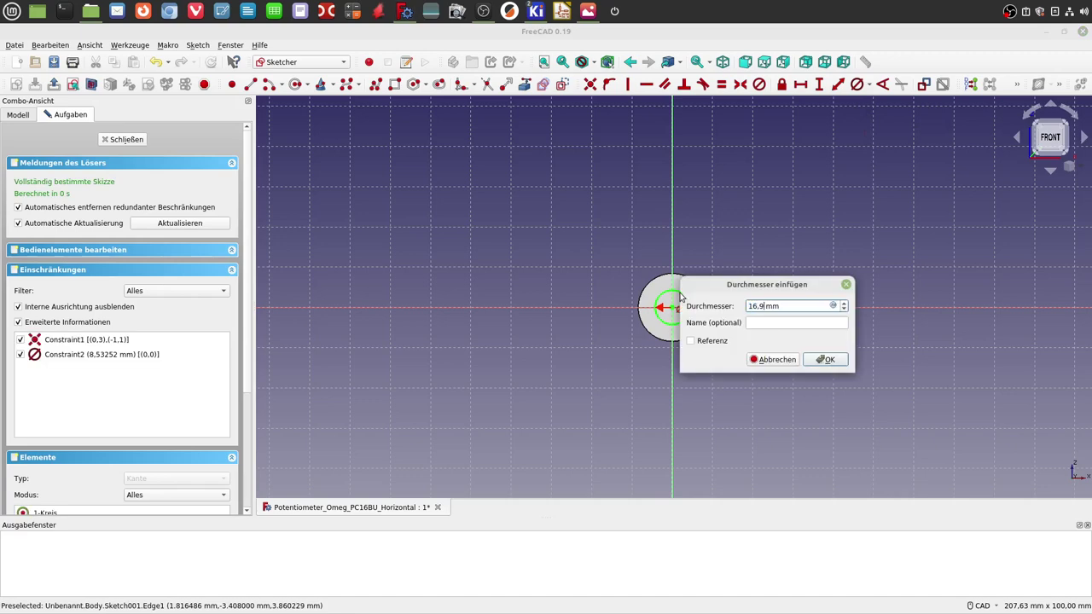
pyautogui.press('Return')
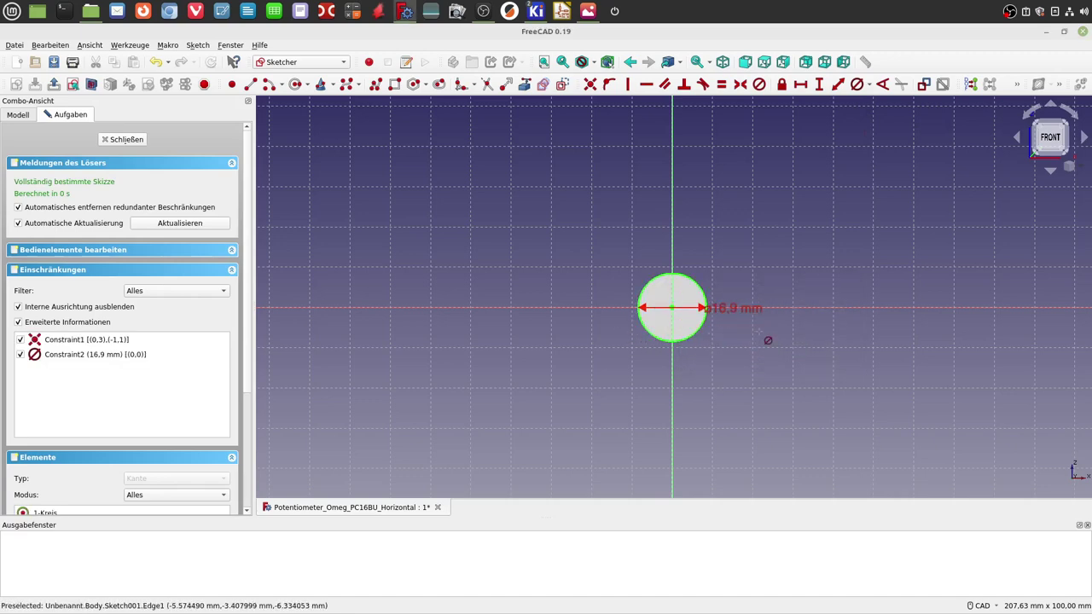
pyautogui.moveTo(483, 11)
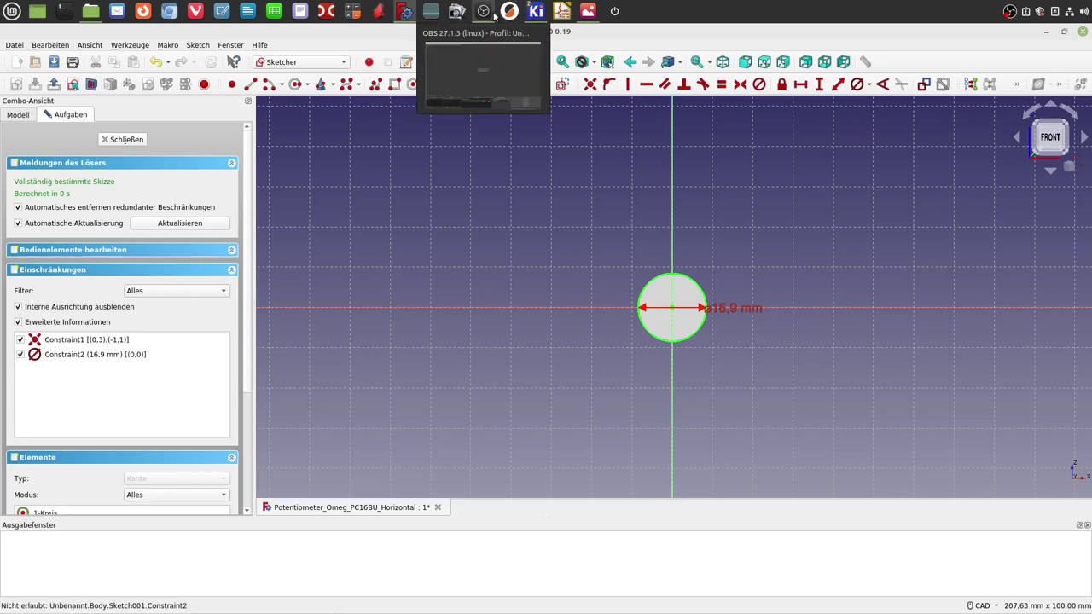
pyautogui.click(588, 10)
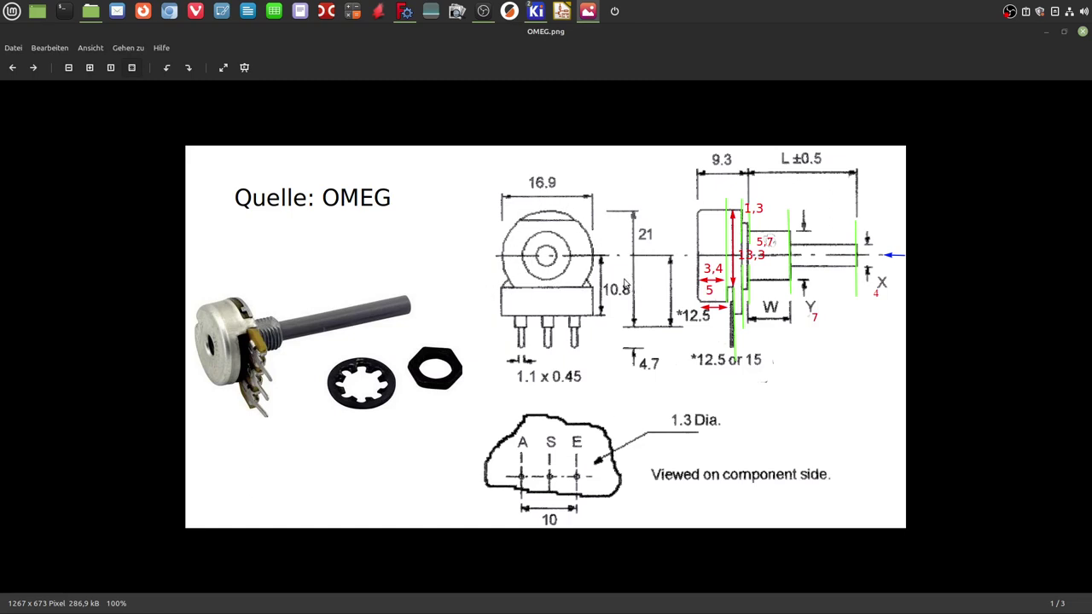
# Step: Draw a horizontal chord across the circle, 4.85 mm below its centre
pyautogui.click(405, 11)
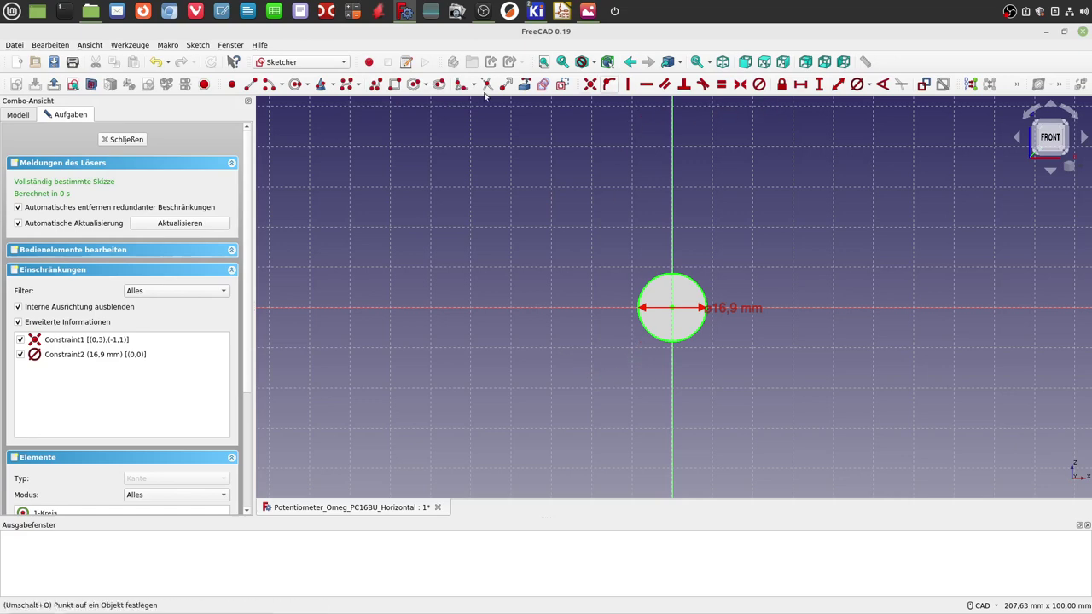
pyautogui.click(251, 85)
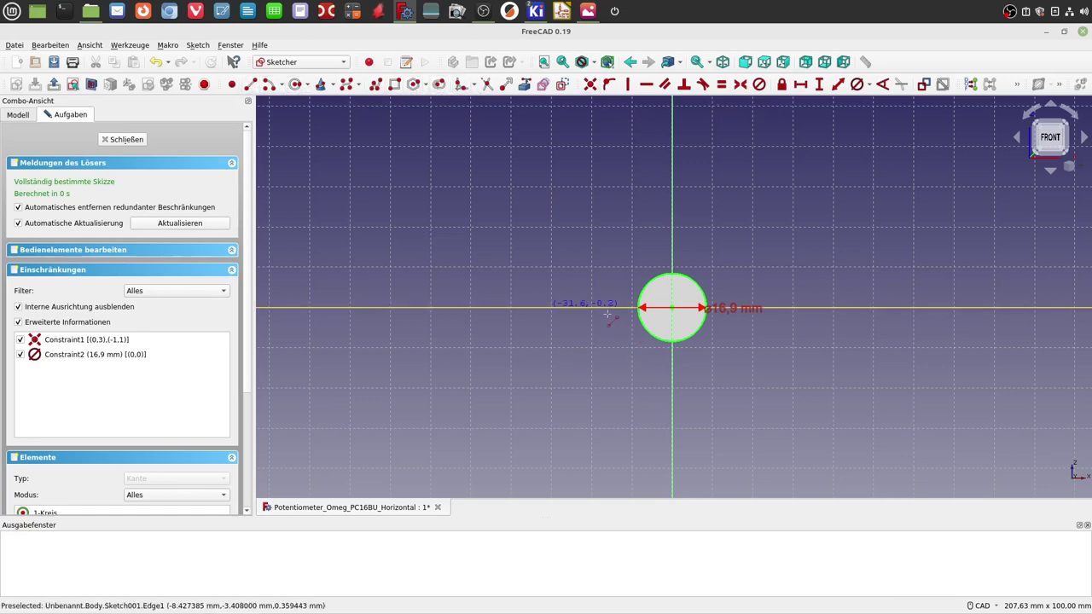
pyautogui.click(712, 329)
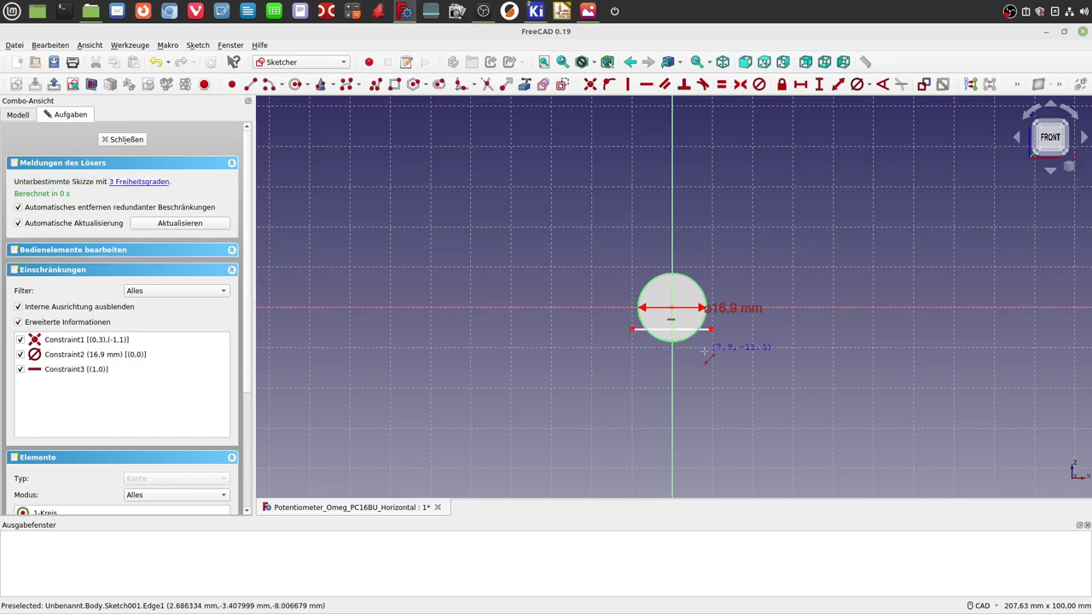
pyautogui.scroll(5, 686, 329)
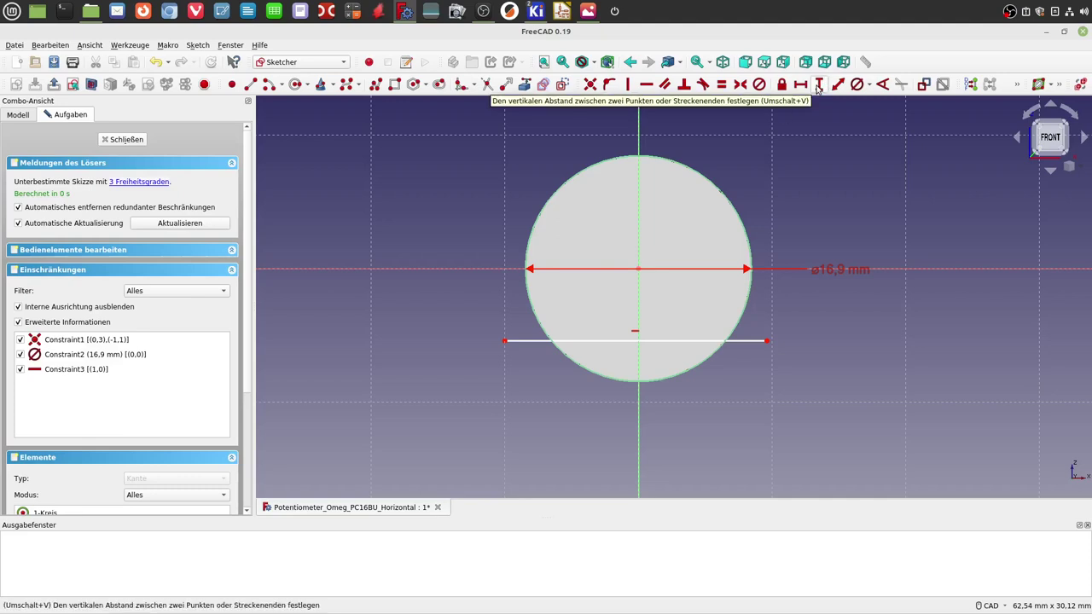
pyautogui.click(820, 85)
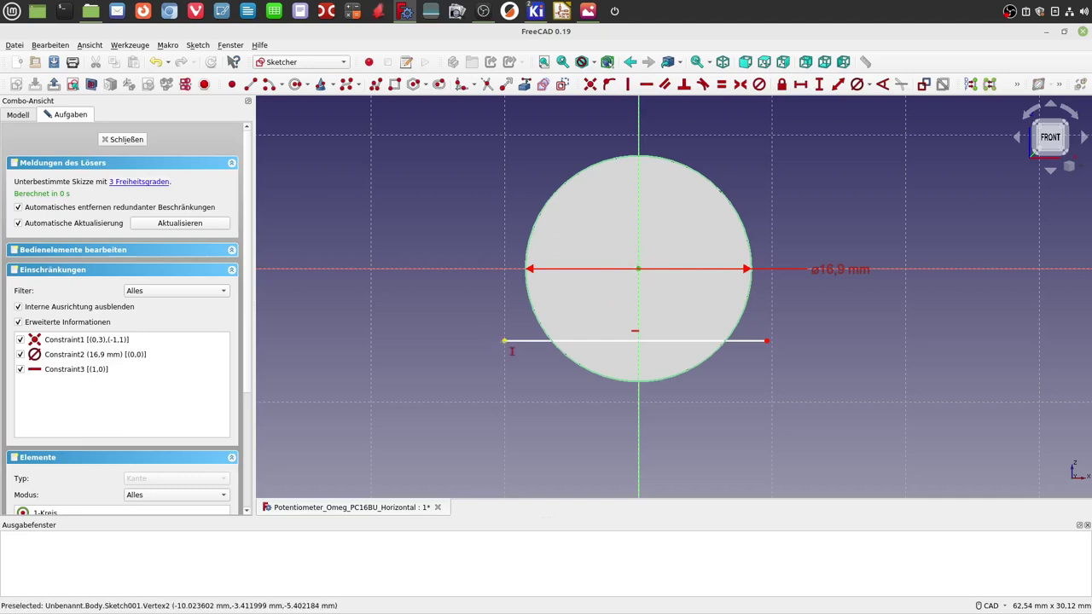
pyautogui.click(505, 341)
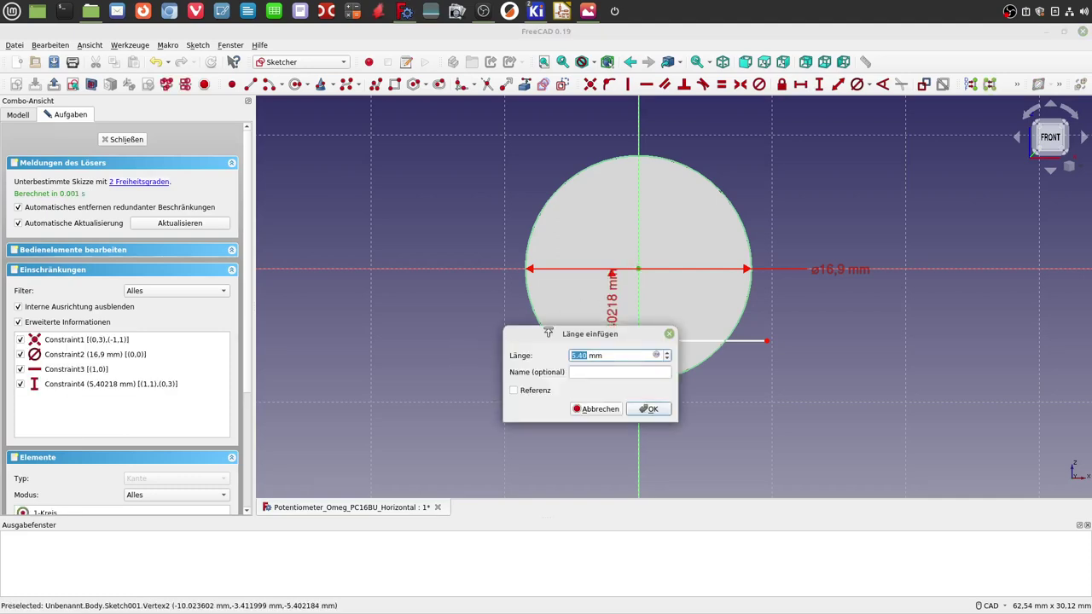
pyautogui.moveTo(554, 333); pyautogui.dragTo(380, 319)
pyautogui.write('4,8')
pyautogui.press('Return')
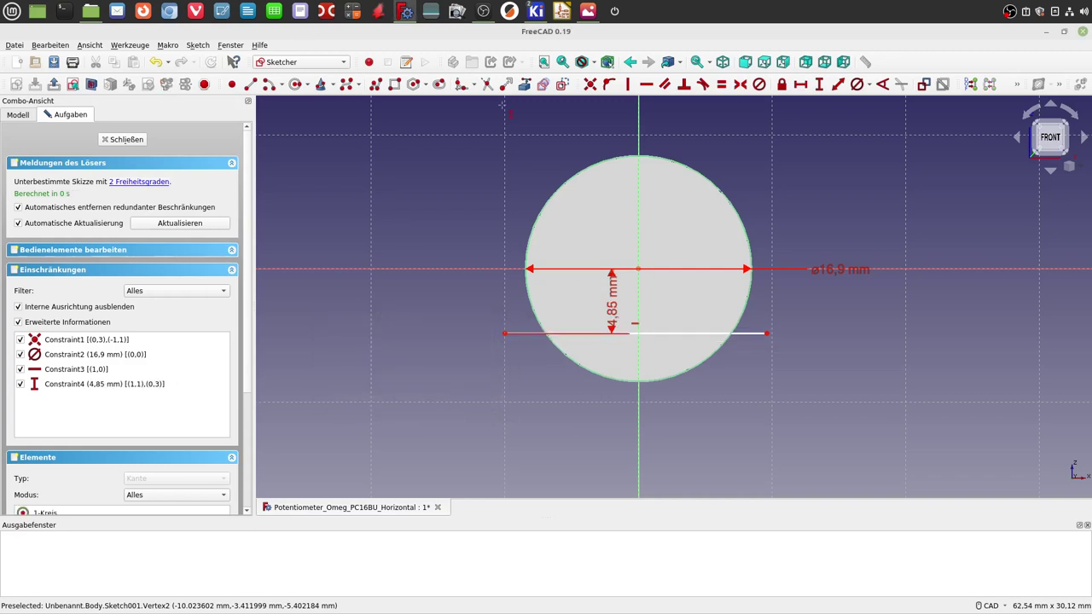
# Step: Trim away the circle below the chord and both line stubs, then close the sketch
pyautogui.click(487, 83)
pyautogui.click(579, 367)
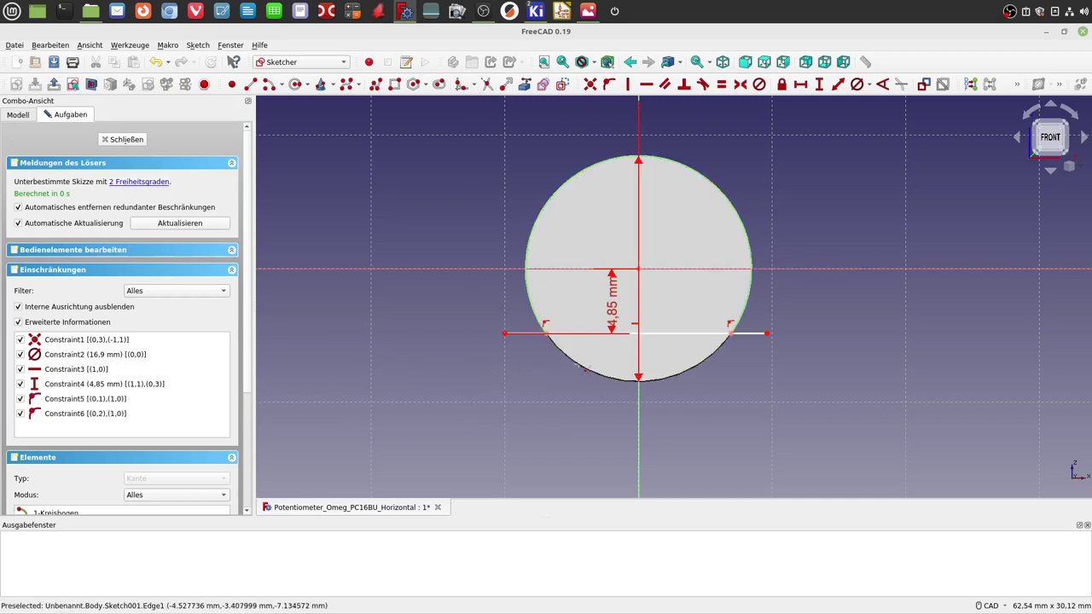
pyautogui.click(519, 334)
pyautogui.click(752, 333)
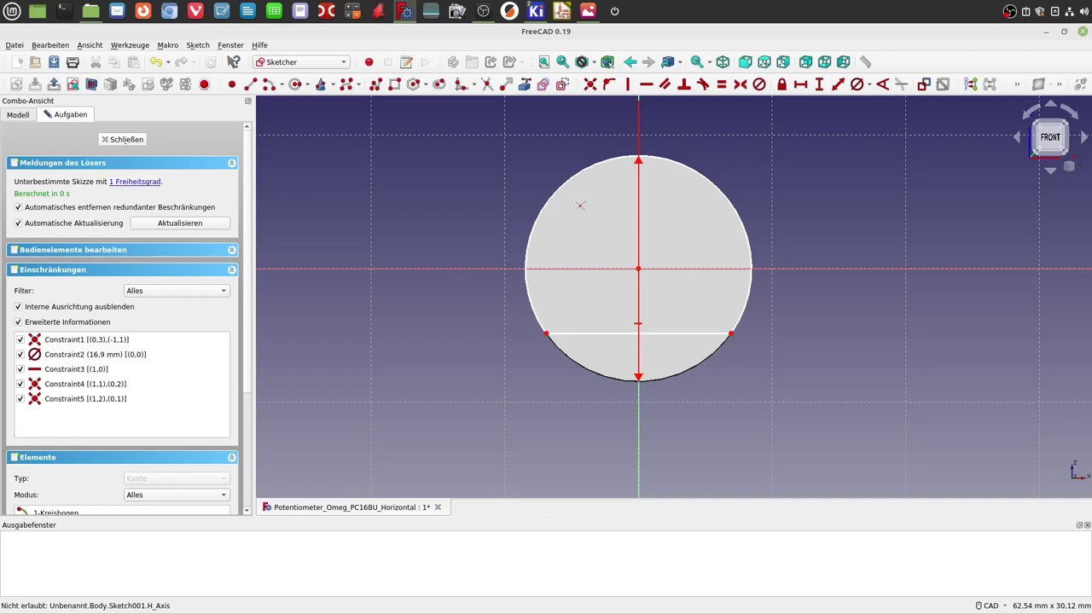
pyautogui.click(144, 181)
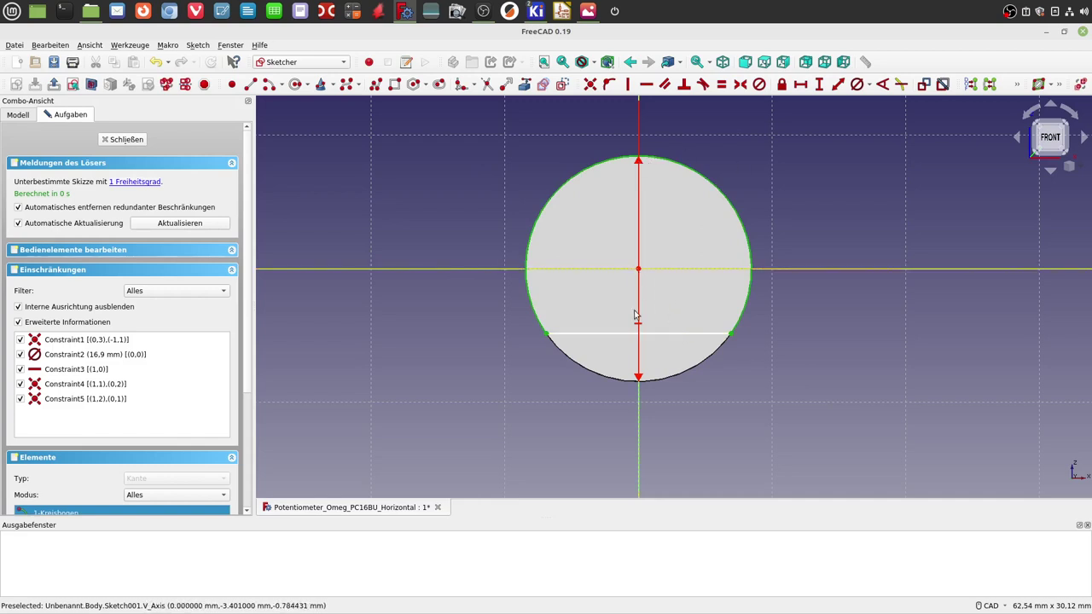
pyautogui.press('i')
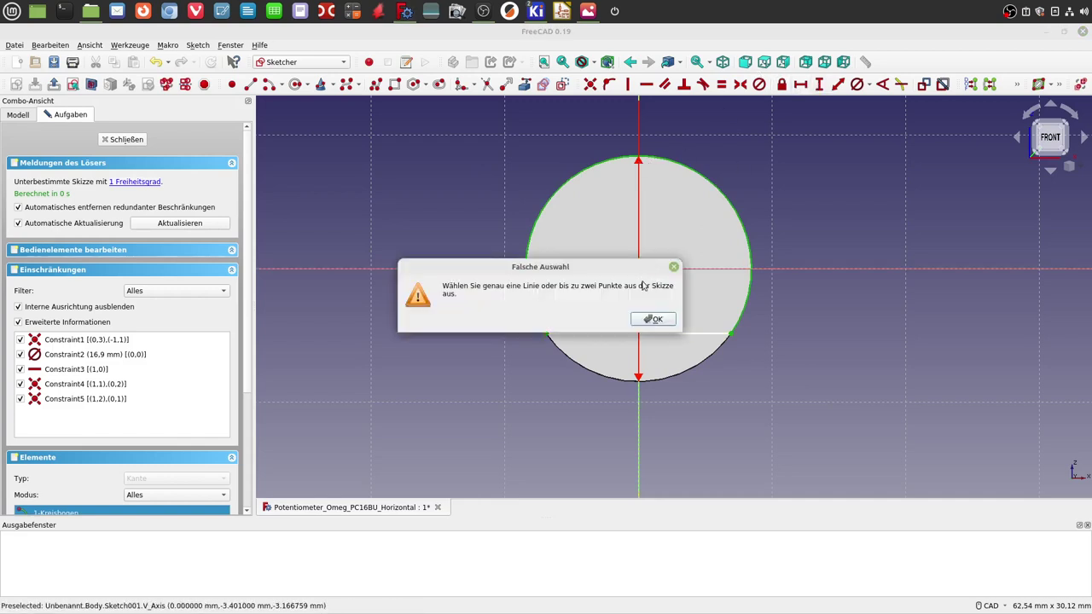
pyautogui.click(653, 320)
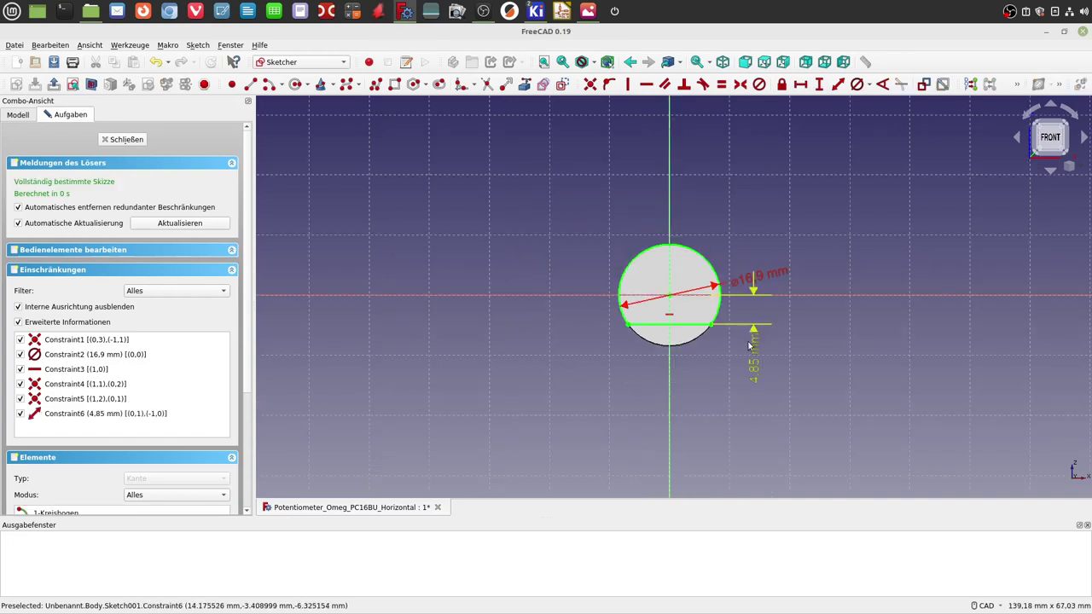
pyautogui.click(122, 140)
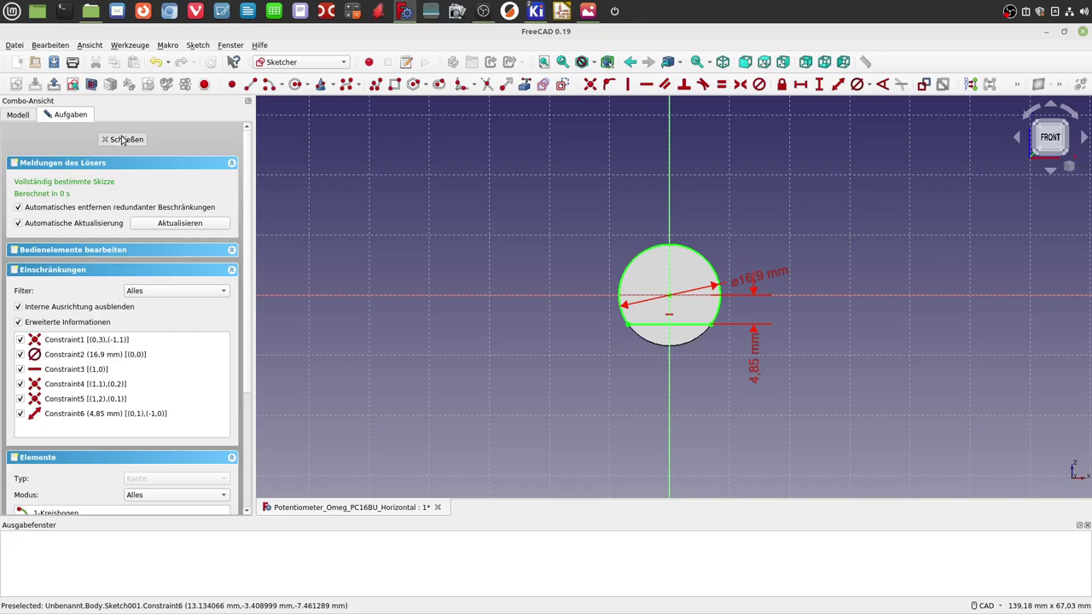
# Step: Pad Sketch001 to 1 mm, orbit to check it, and switch to the datasheet drawing
pyautogui.click(51, 117)
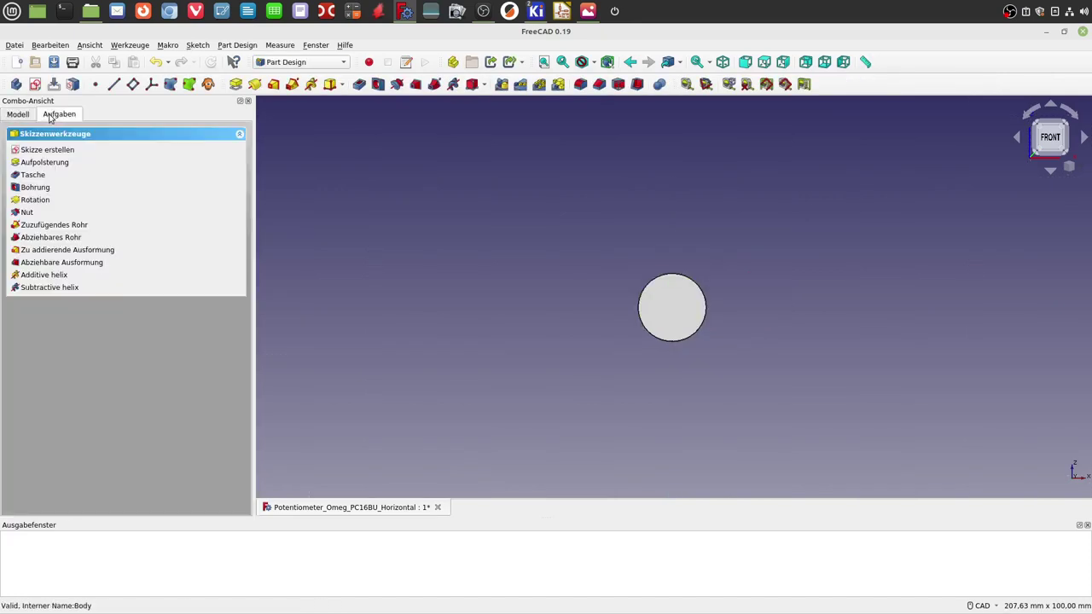
pyautogui.click(46, 164)
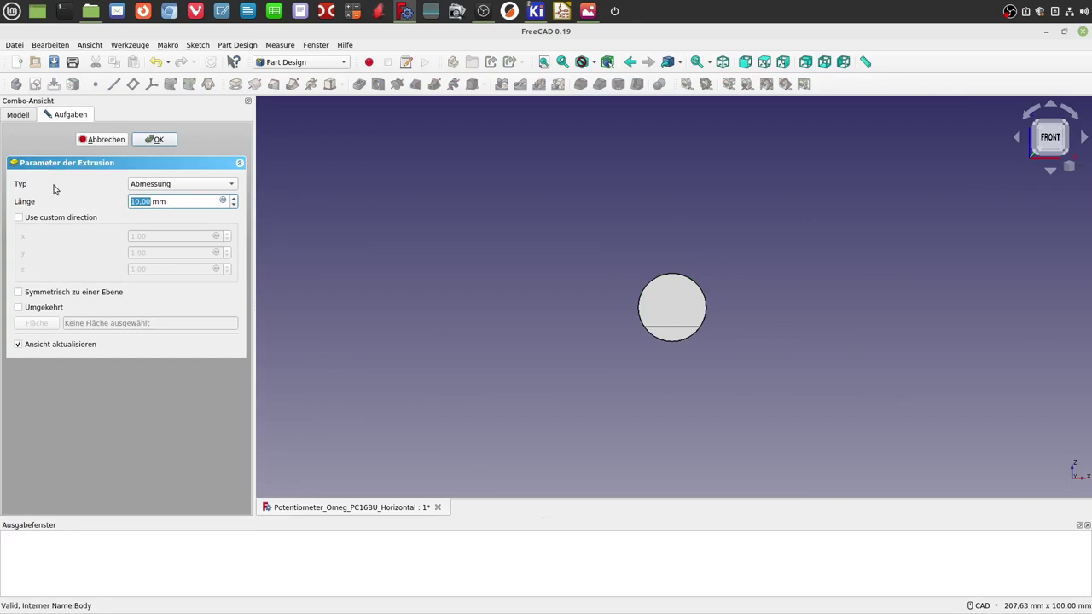
pyautogui.write('1')
pyautogui.click(157, 142)
pyautogui.moveTo(678, 300)
pyautogui.mouseDown(button='middle')
pyautogui.moveTo(677, 324)
pyautogui.moveTo(726, 293)
pyautogui.moveTo(844, 319)
pyautogui.moveTo(658, 319)
pyautogui.mouseUp(button='middle')
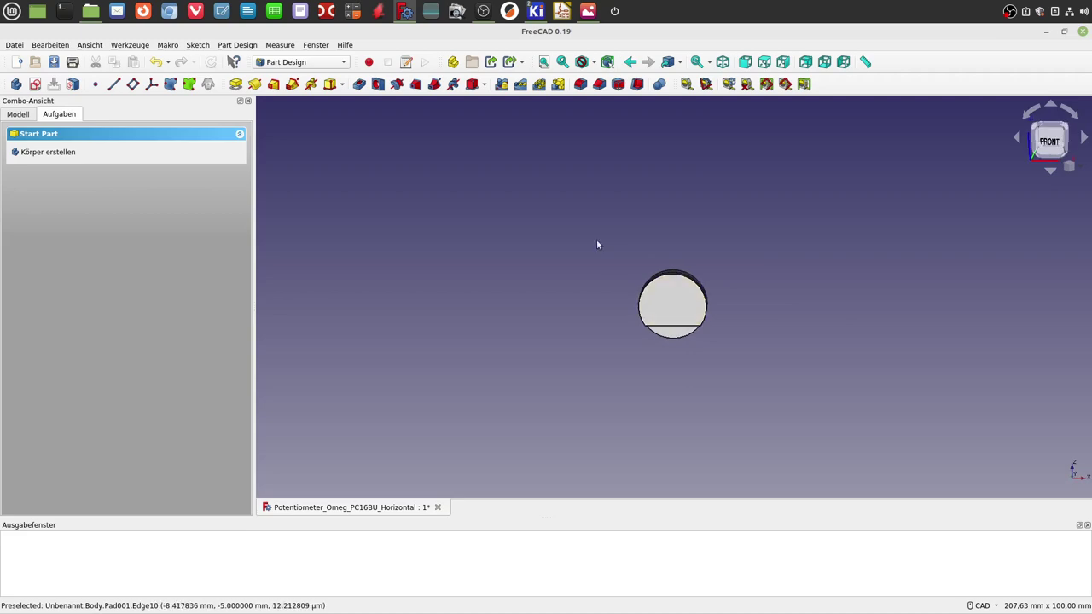
pyautogui.hotkey('alt', 'Tab')
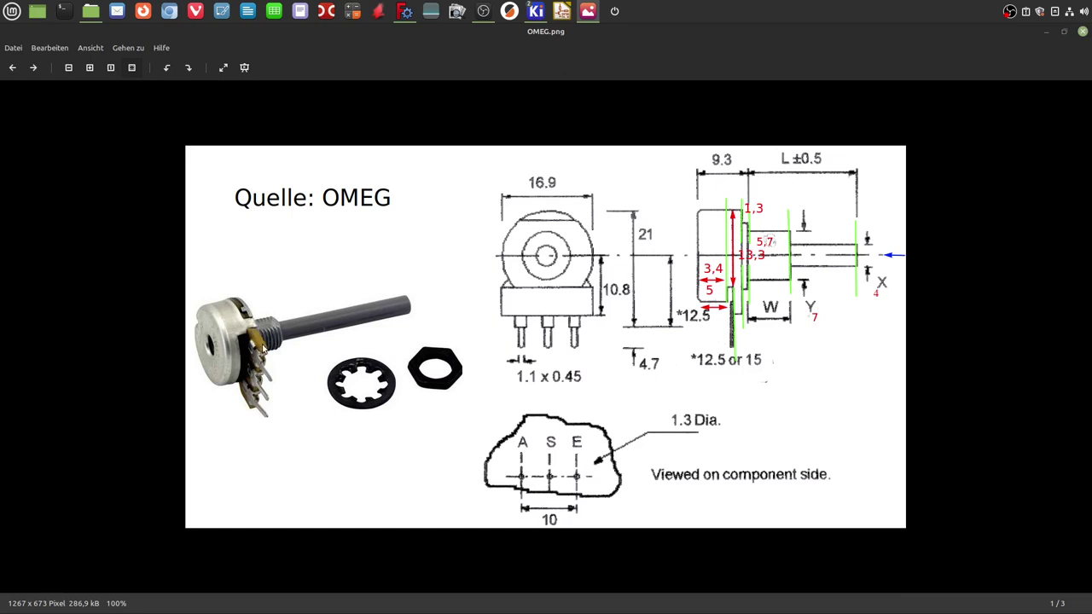
pyautogui.hotkey('alt', 'Tab')
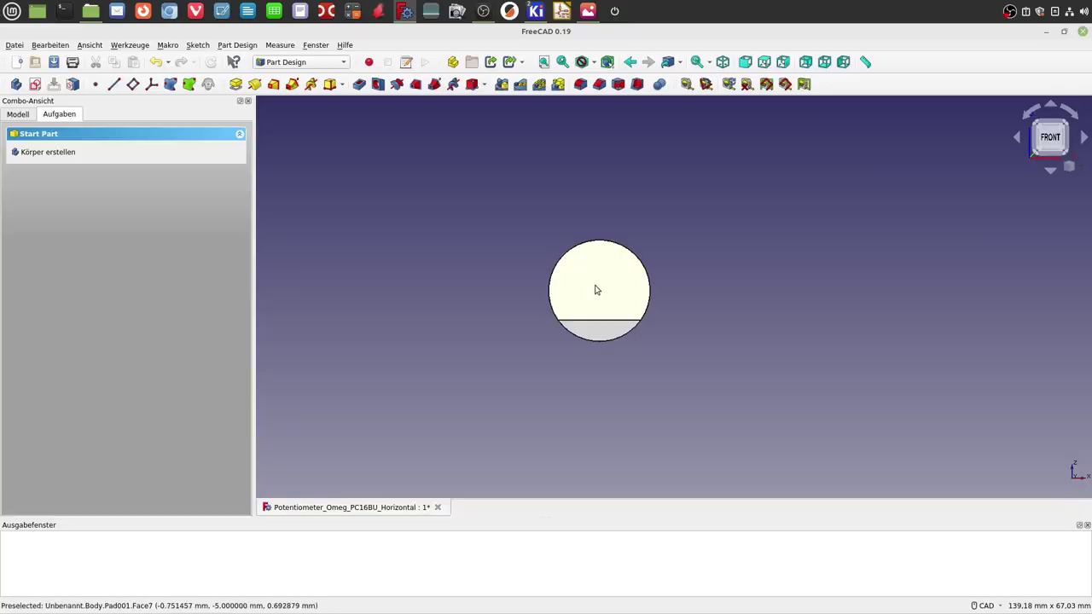
# Step: Create Sketch002 with a 16.9 mm diameter circle centred on the origin
pyautogui.click(47, 149)
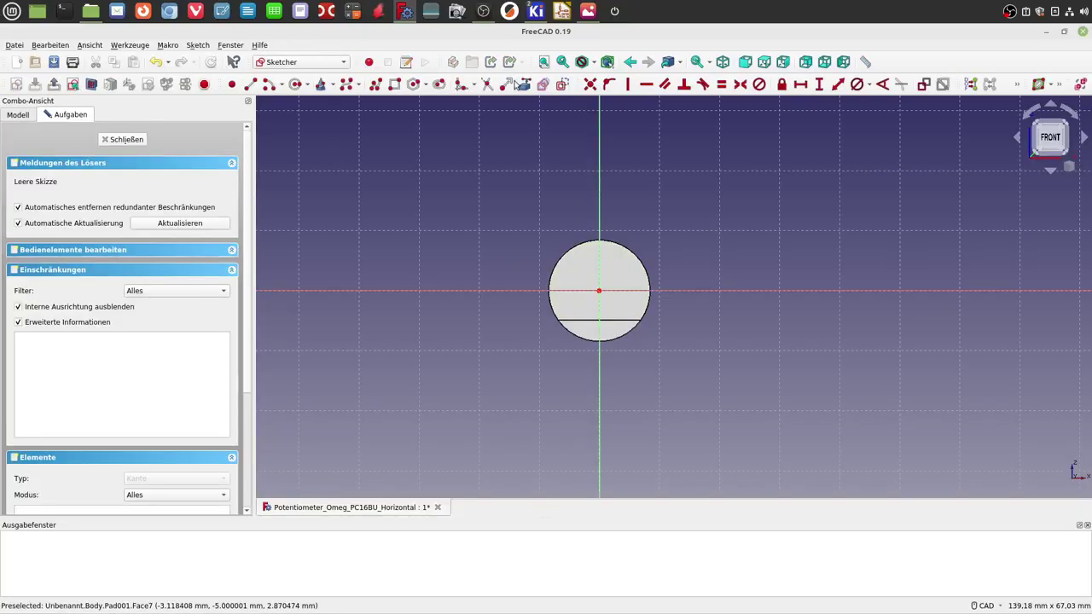
pyautogui.click(297, 86)
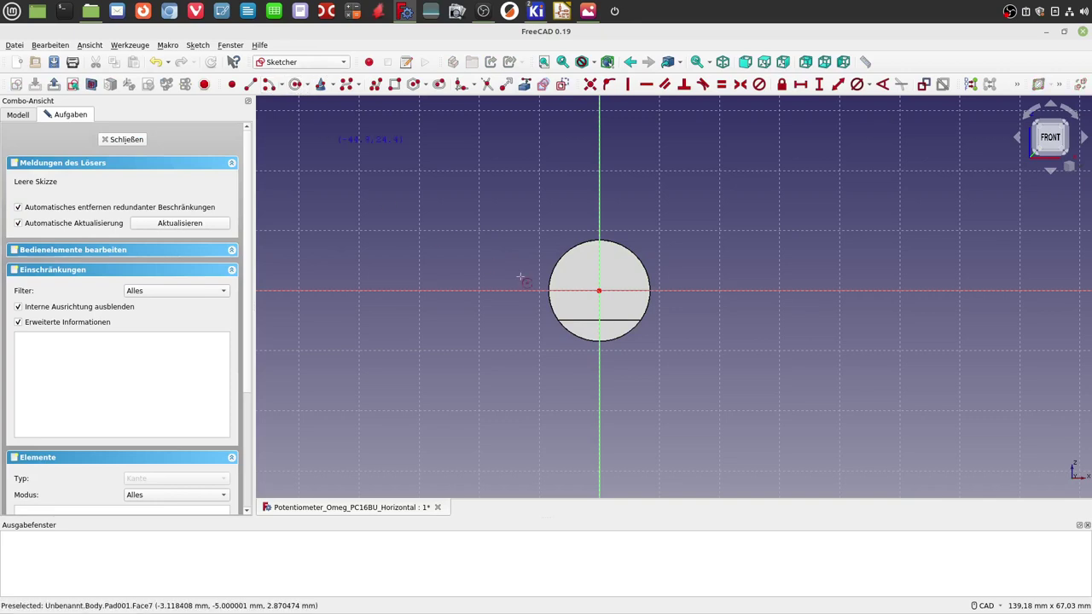
pyautogui.click(600, 293)
pyautogui.click(682, 294)
pyautogui.click(869, 86)
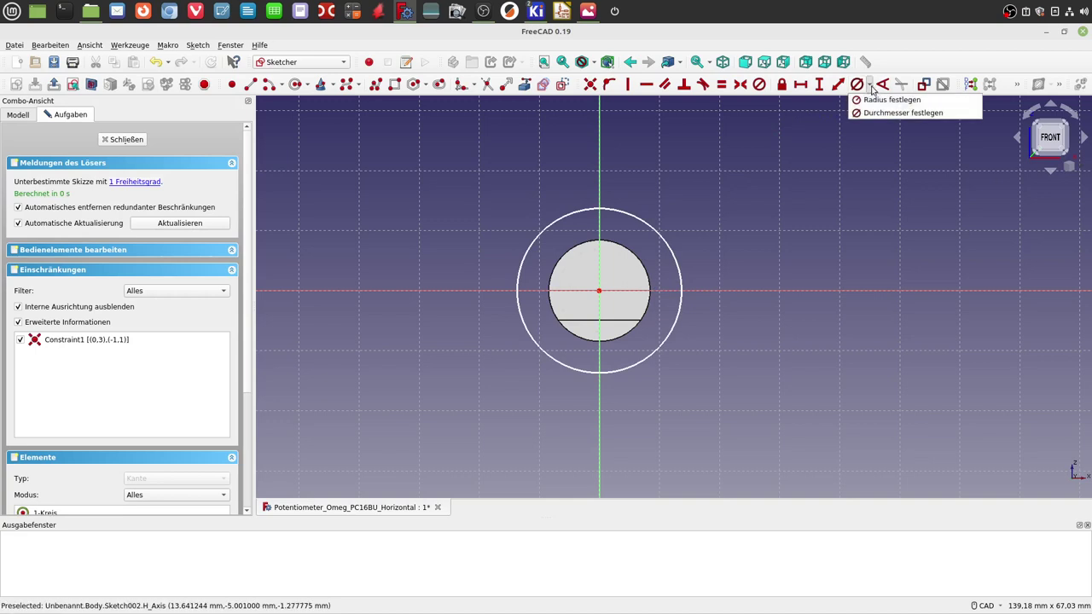
pyautogui.click(891, 113)
pyautogui.click(662, 239)
pyautogui.write('1')
pyautogui.write(',9')
pyautogui.press('Return')
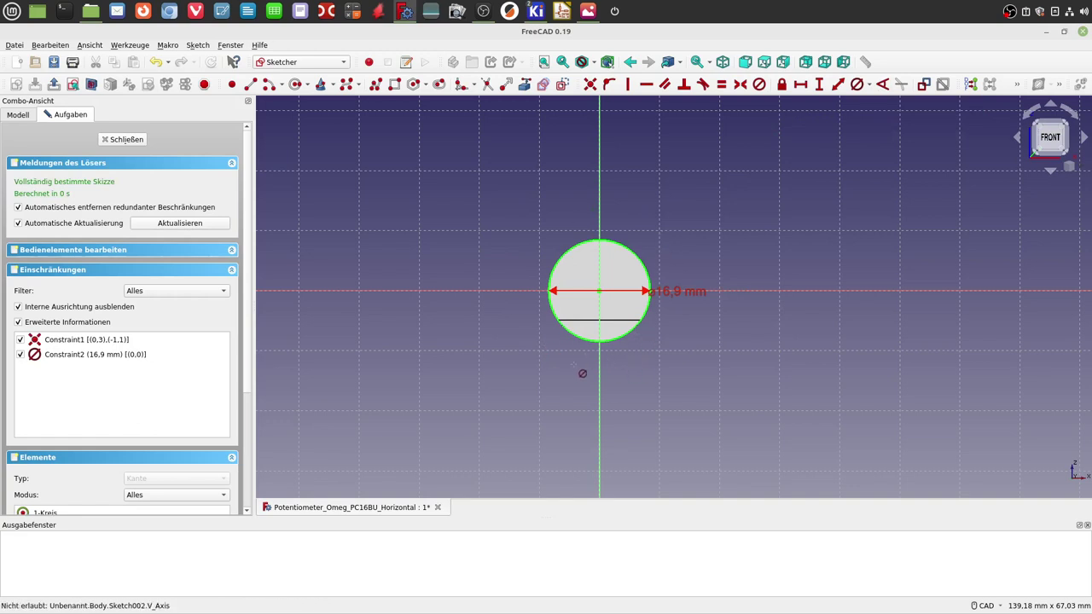
# Step: Draw a polyline tab below the circle: flat base, upright sides, slanted edges
pyautogui.click(376, 86)
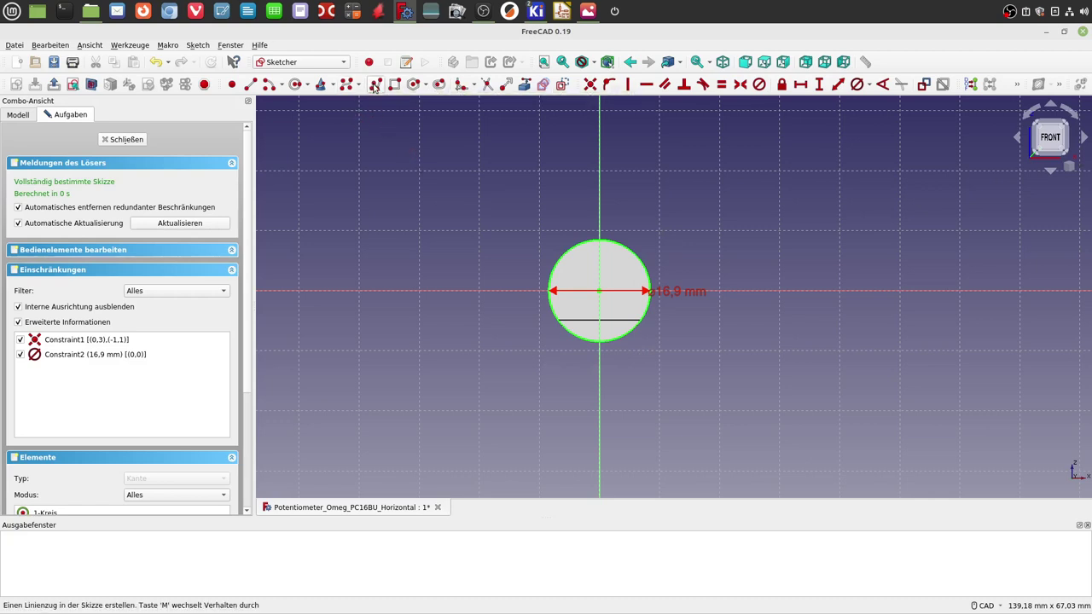
pyautogui.click(563, 367)
pyautogui.click(640, 367)
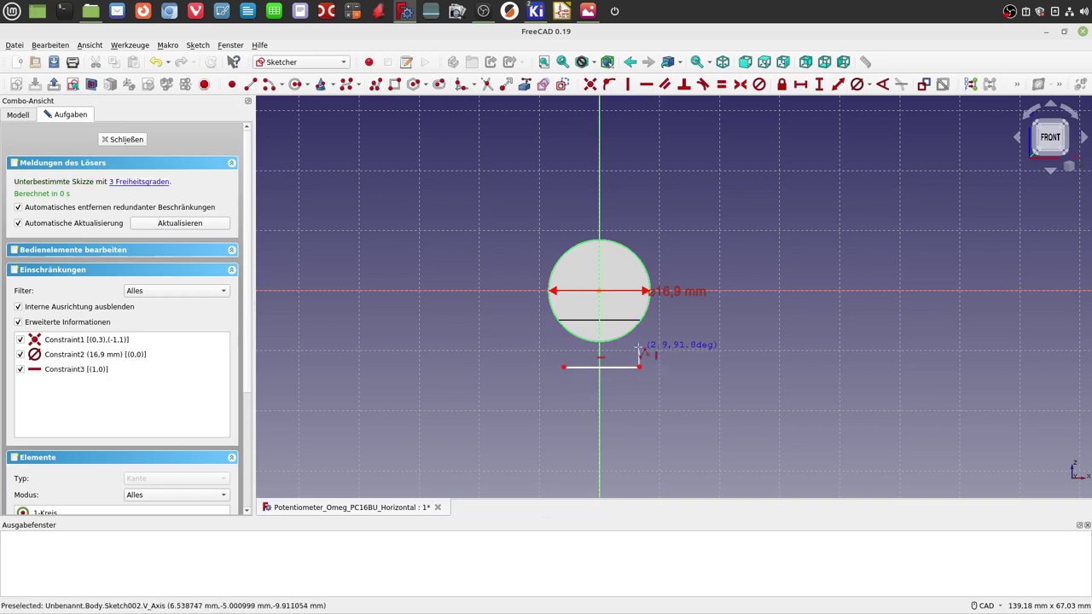
pyautogui.click(638, 346)
pyautogui.click(622, 330)
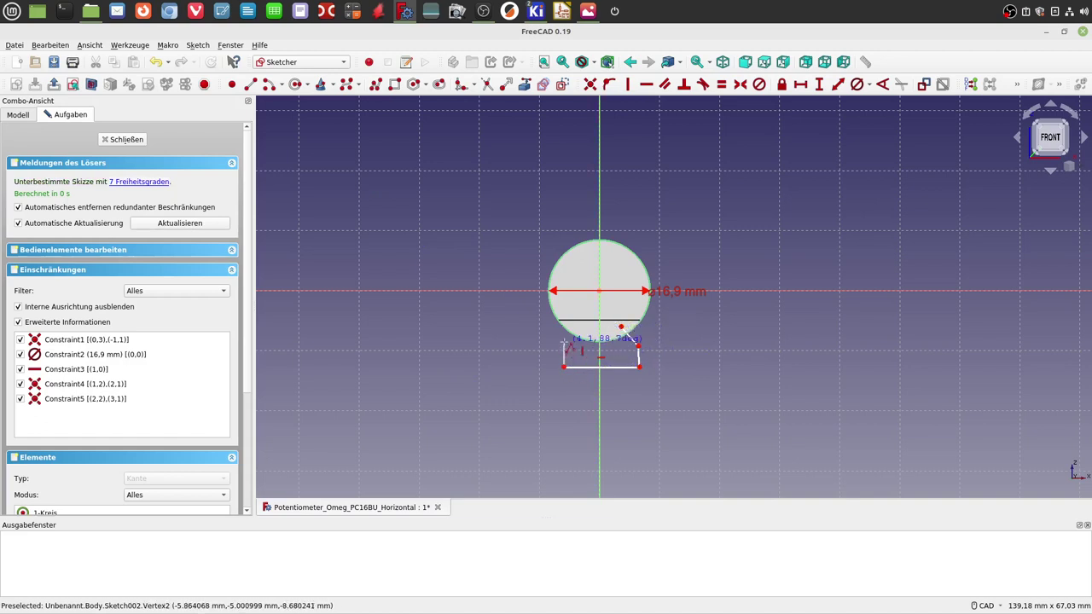
pyautogui.click(579, 328)
pyautogui.rightClick(529, 305)
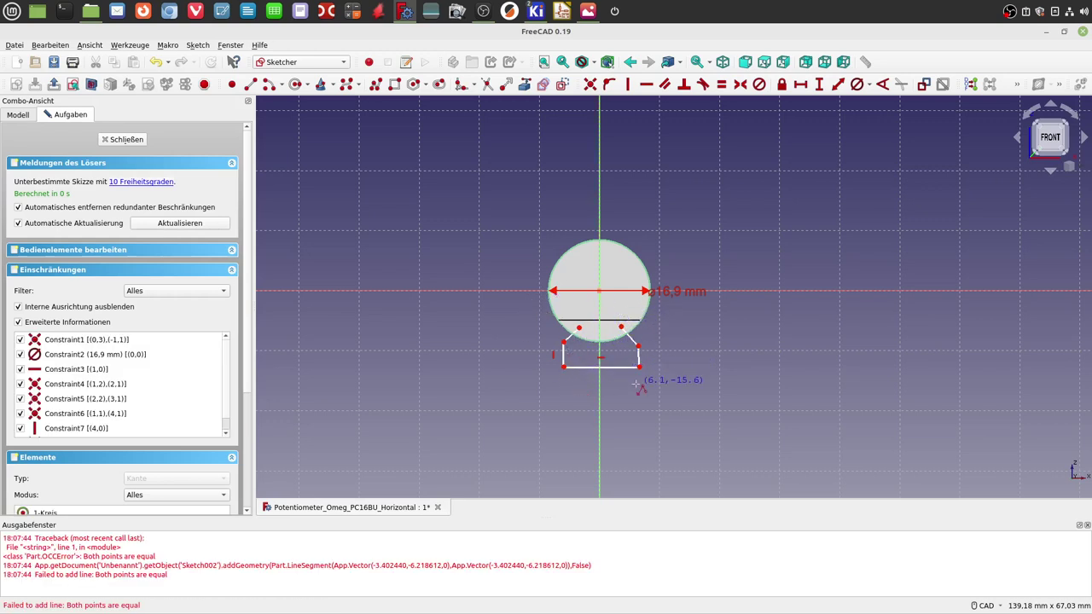
pyautogui.scroll(4, 639, 386)
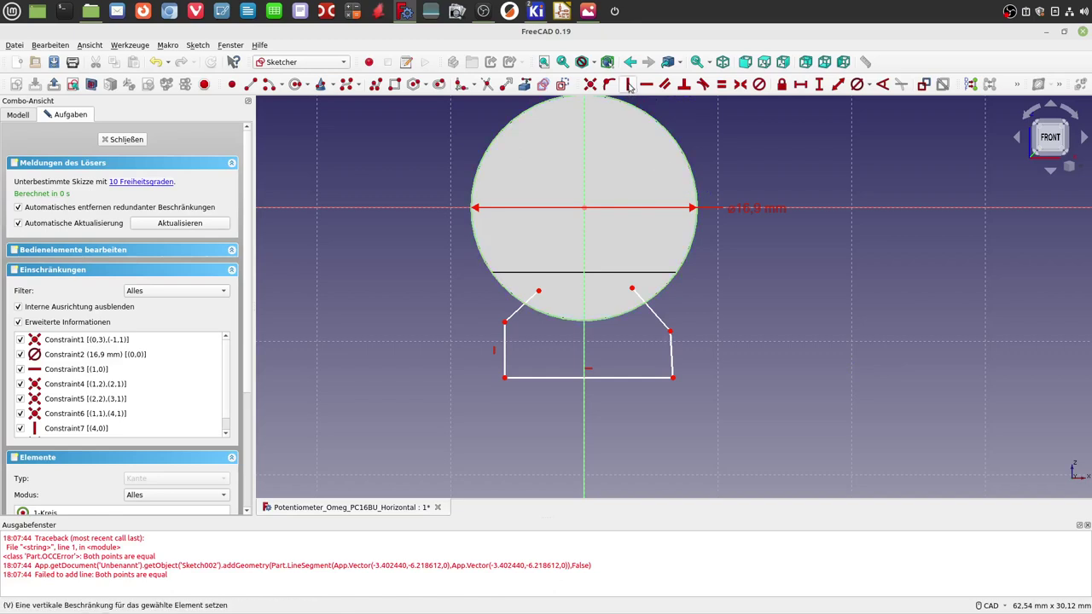
# Step: Make the tab's right side vertical and place its base 10.8 mm below the disc centre
pyautogui.click(671, 352)
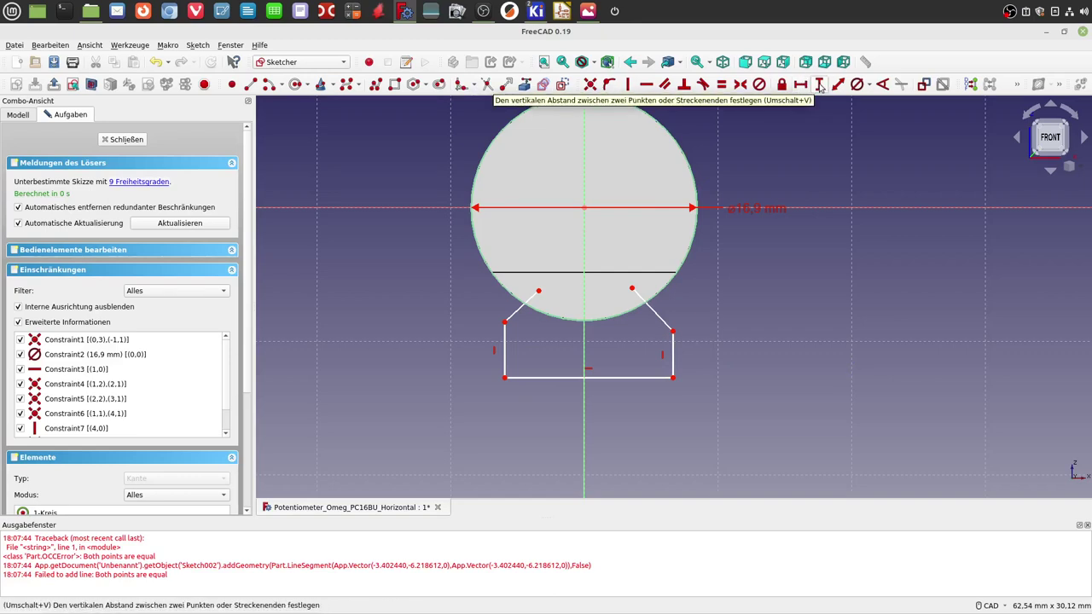
pyautogui.click(838, 84)
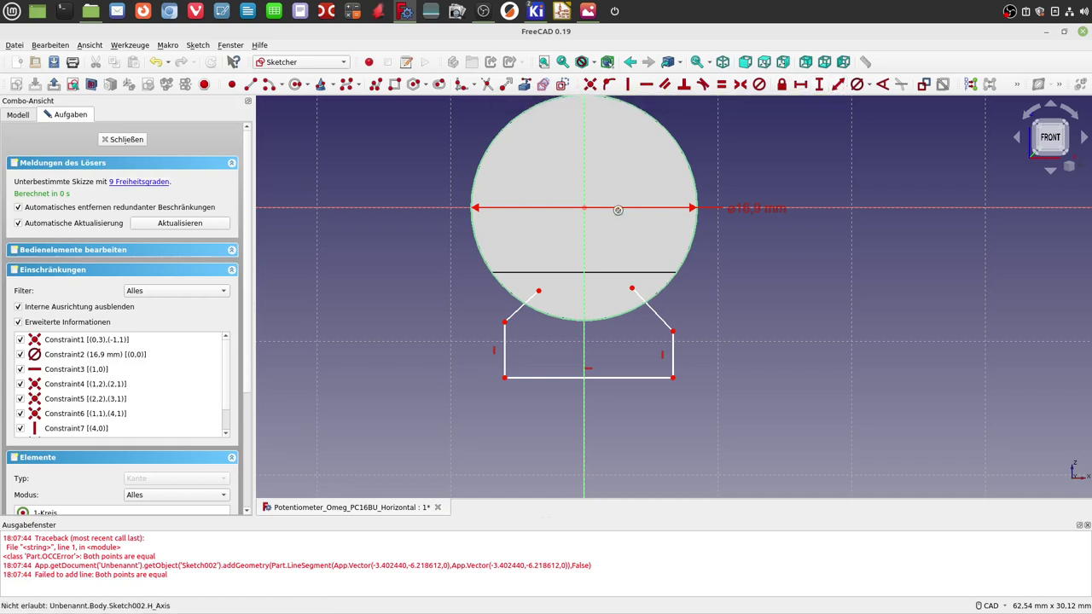
pyautogui.click(674, 376)
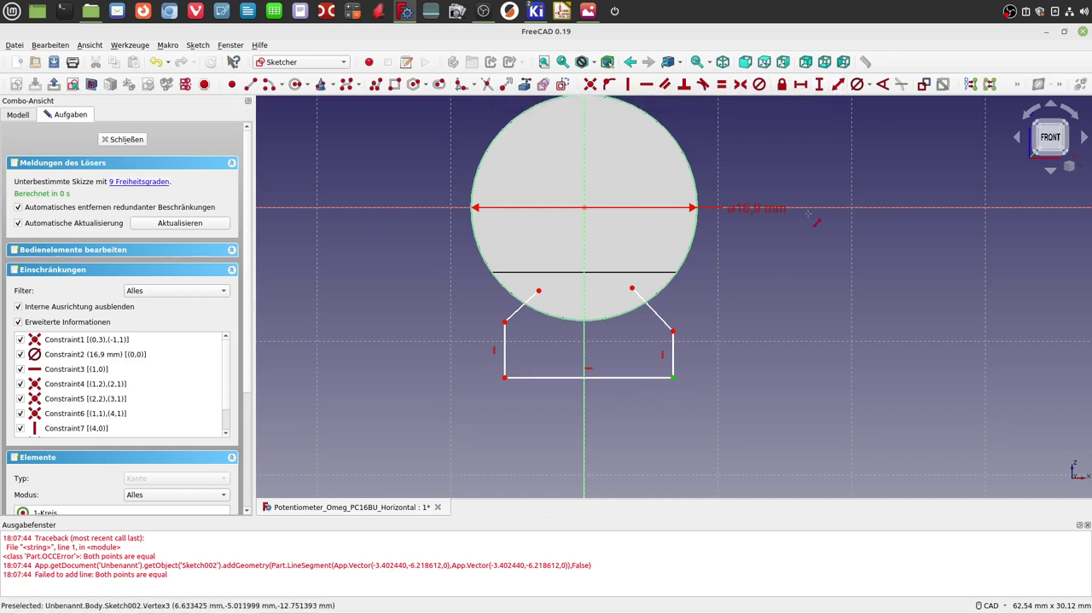
pyautogui.click(809, 211)
pyautogui.write('10.')
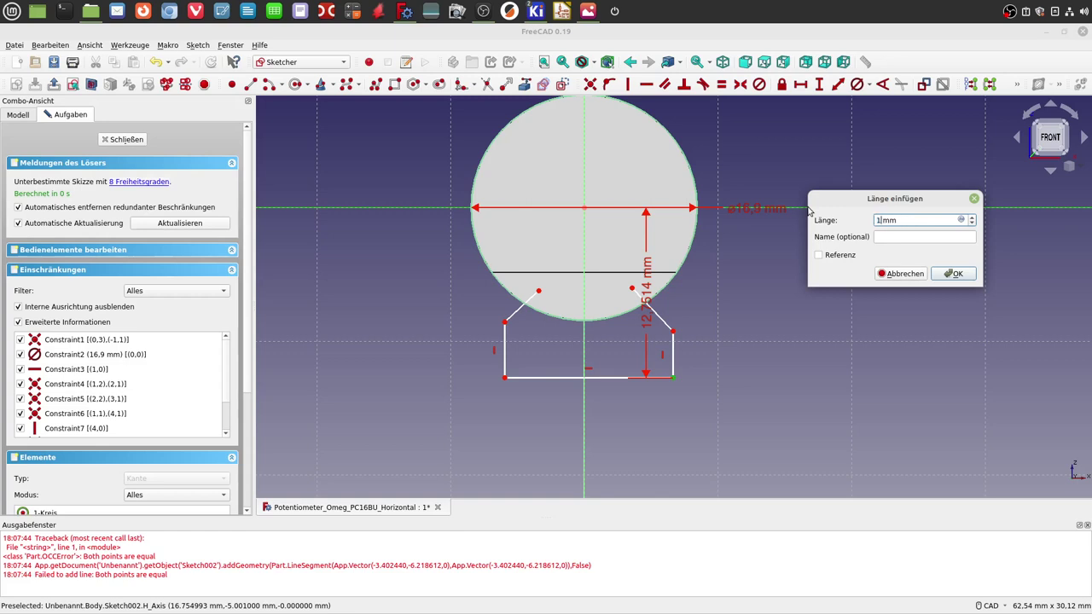
pyautogui.write('8')
pyautogui.press('Return')
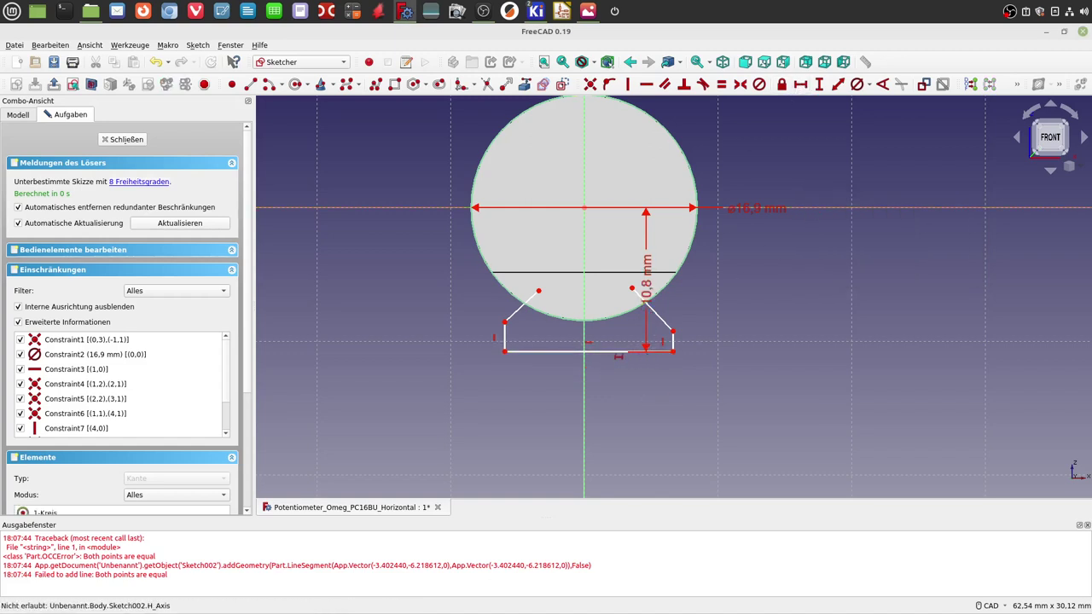
# Step: Make the tab's bottom edge 17 mm wide and centred on the vertical axis
pyautogui.click(597, 351)
pyautogui.write('17')
pyautogui.press('Return')
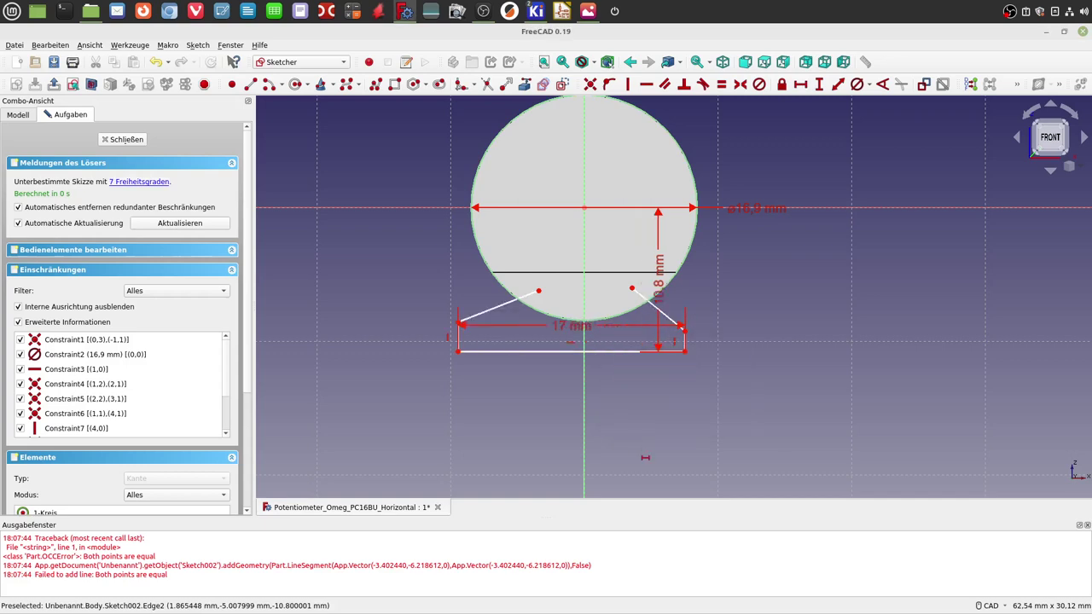
pyautogui.click(839, 88)
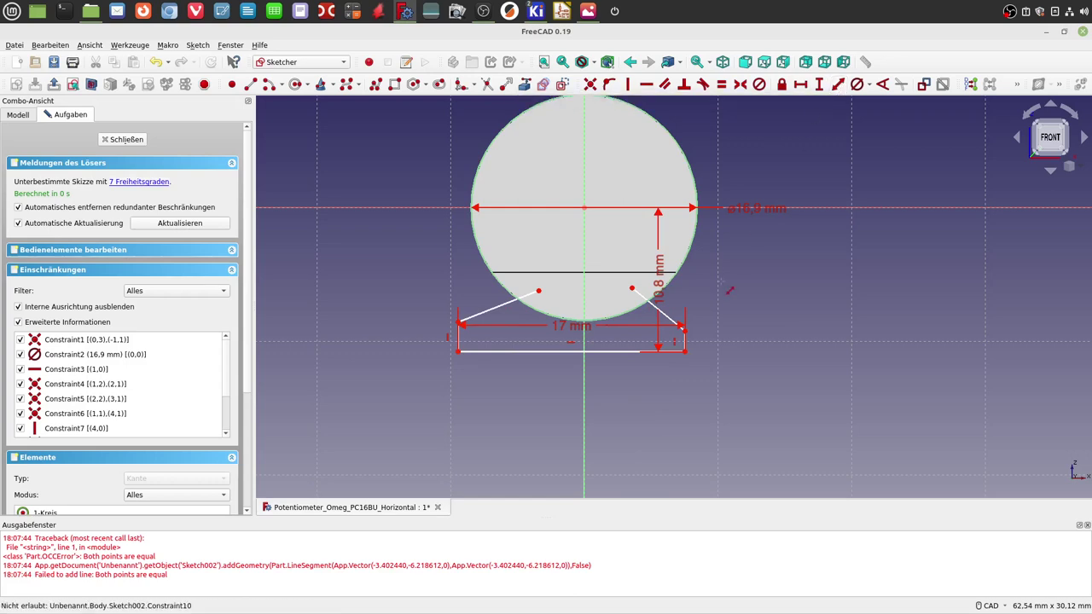
pyautogui.click(585, 375)
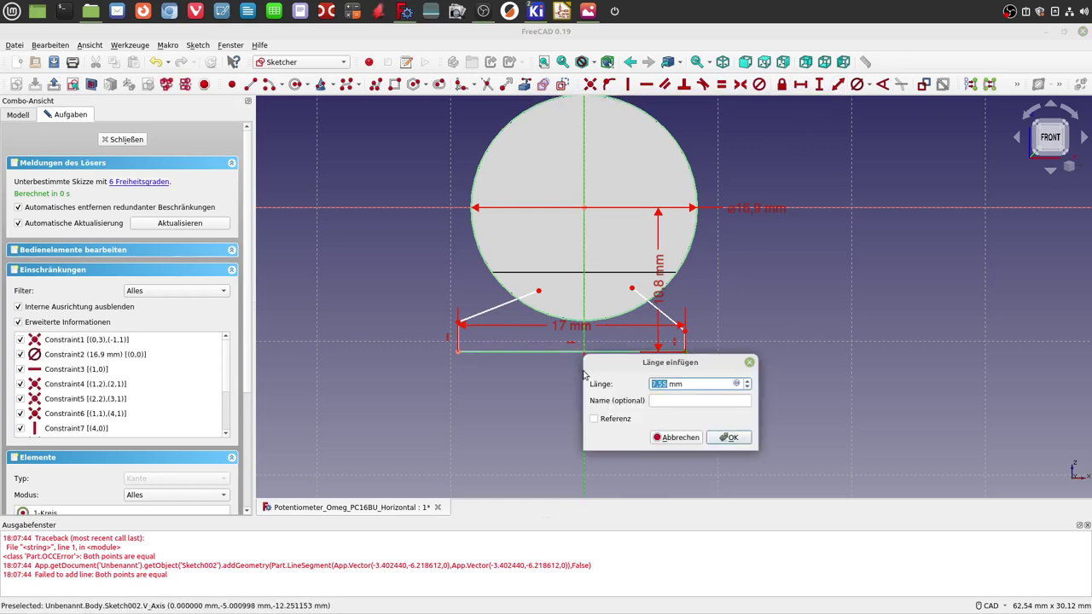
pyautogui.press('Return')
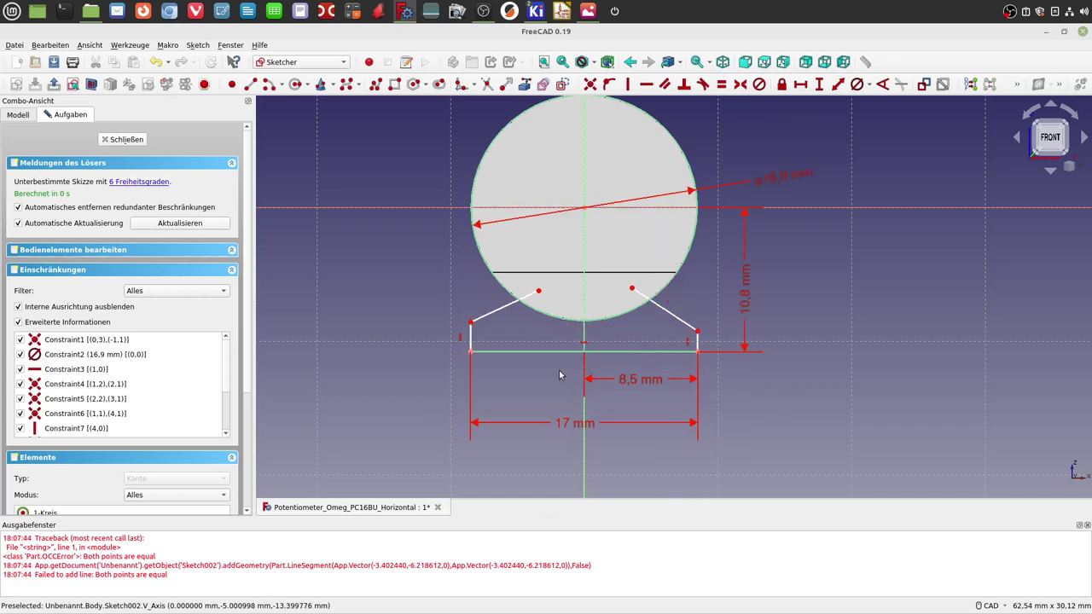
# Step: Give the tab's left vertical edge a 5 mm length
pyautogui.click(819, 86)
pyautogui.click(470, 338)
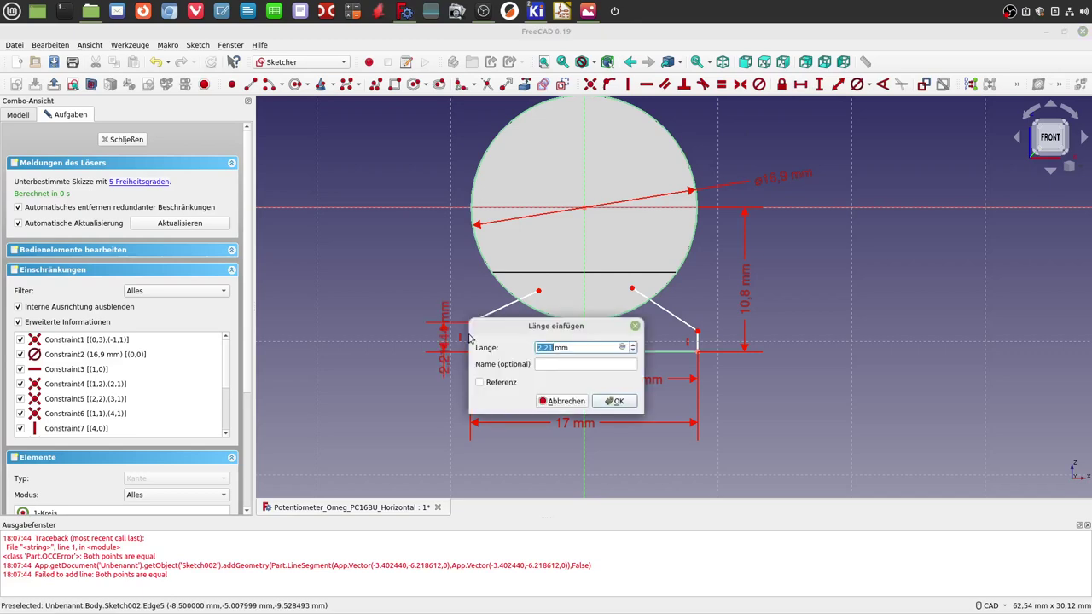
pyautogui.write('2')
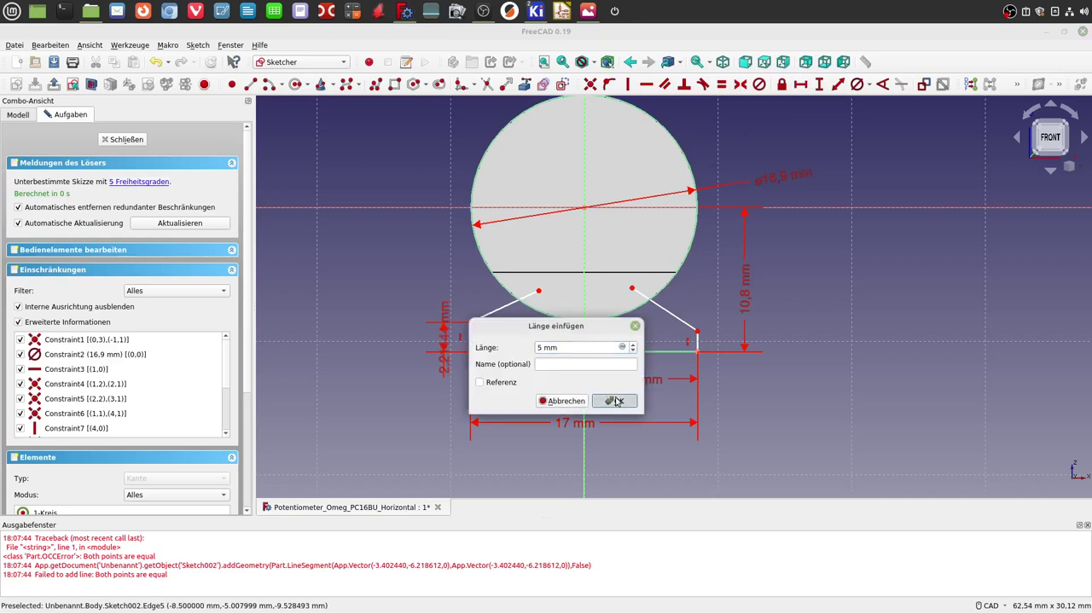
pyautogui.click(615, 401)
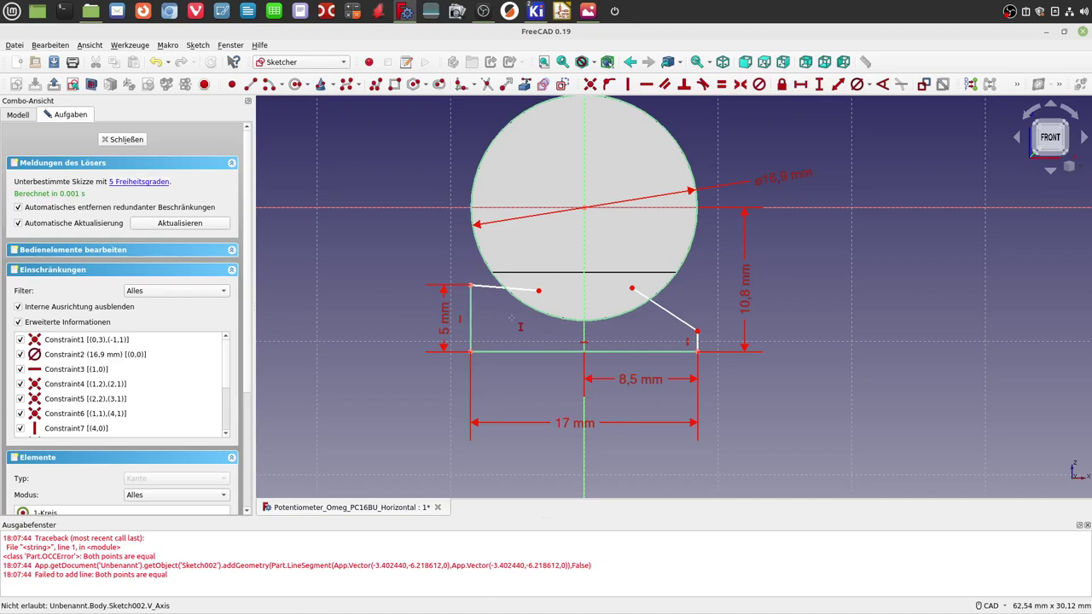
# Step: Make both tab sides equal and set both slanted shoulders to 135°
pyautogui.click(721, 86)
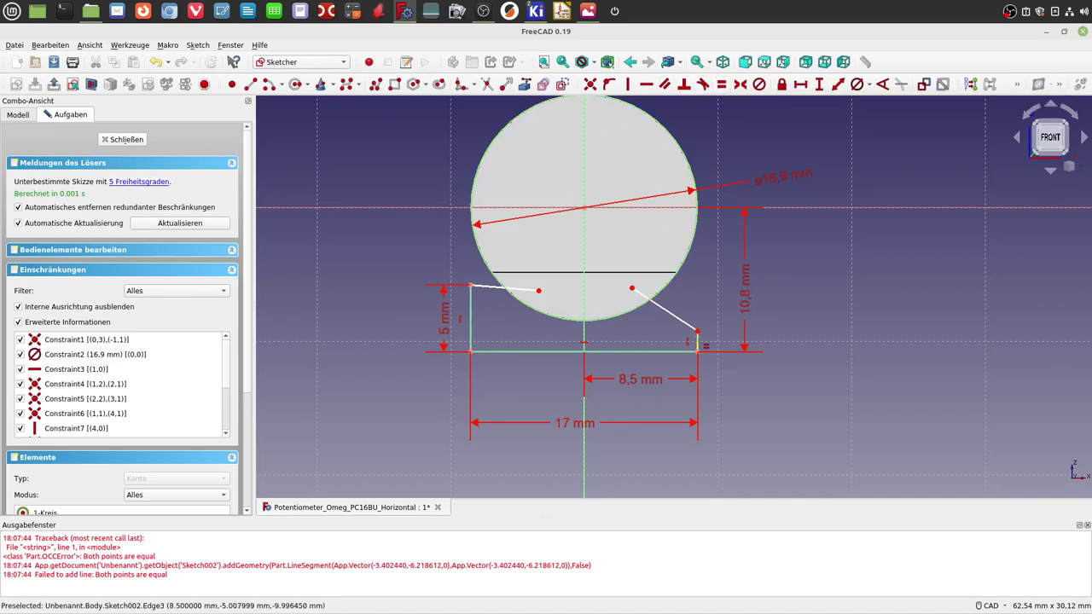
pyautogui.click(471, 309)
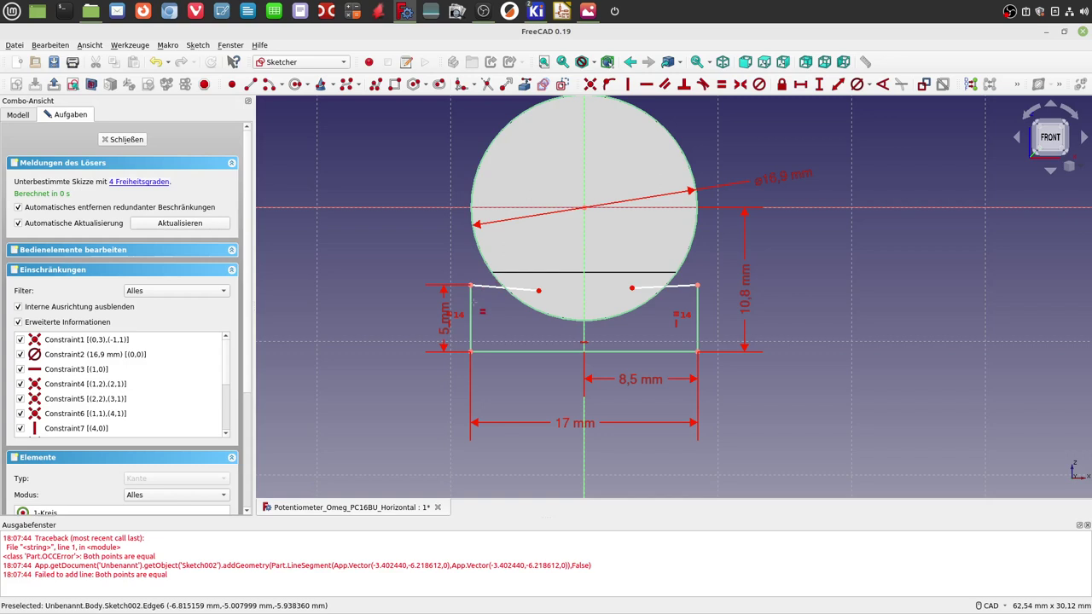
pyautogui.click(889, 85)
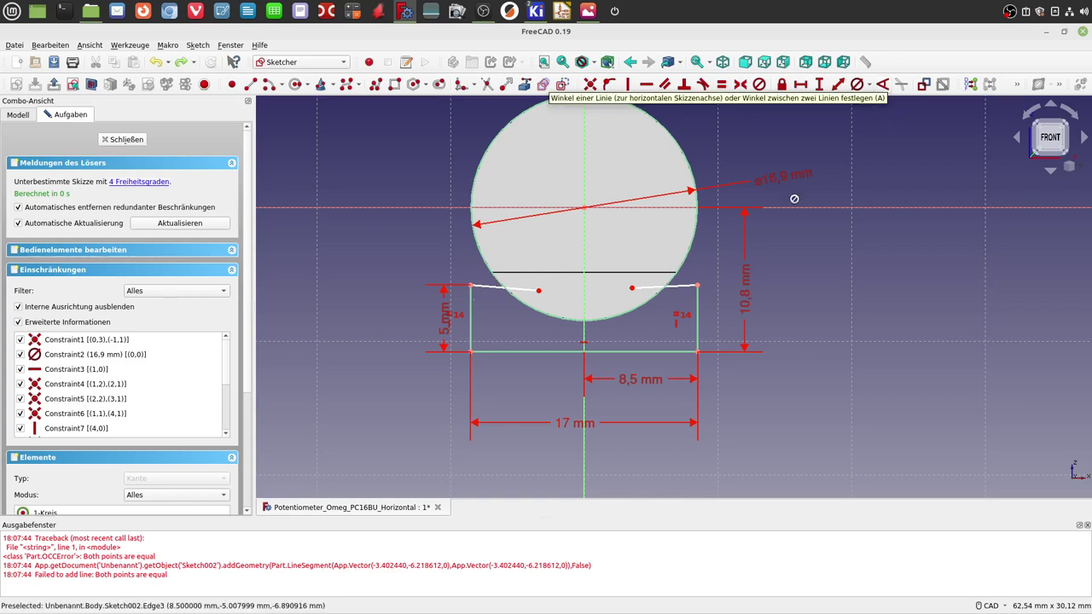
pyautogui.click(678, 287)
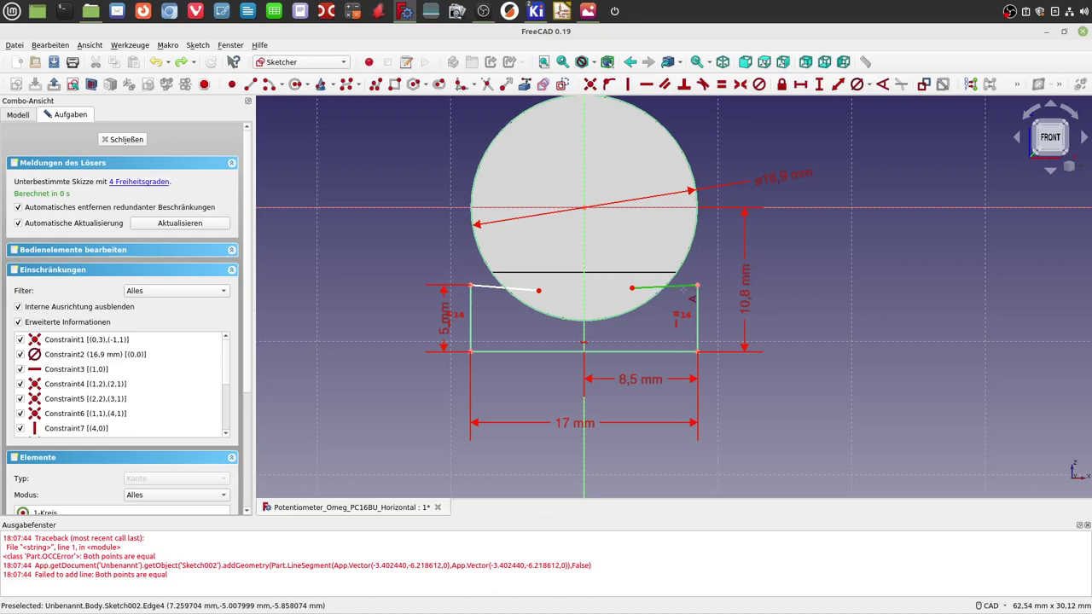
pyautogui.click(698, 308)
pyautogui.write('135')
pyautogui.press('Return')
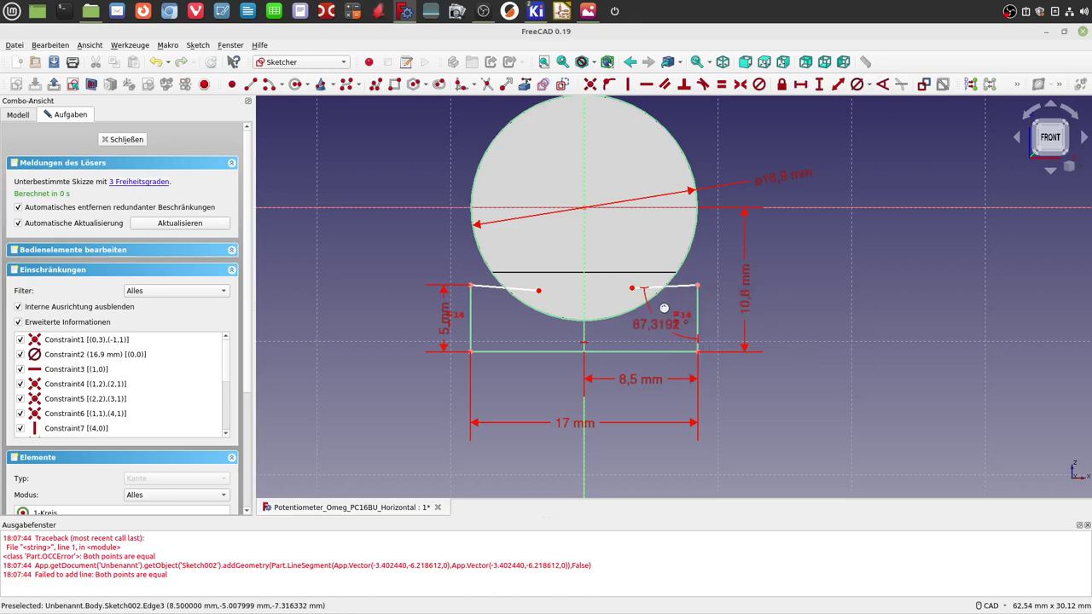
pyautogui.click(498, 288)
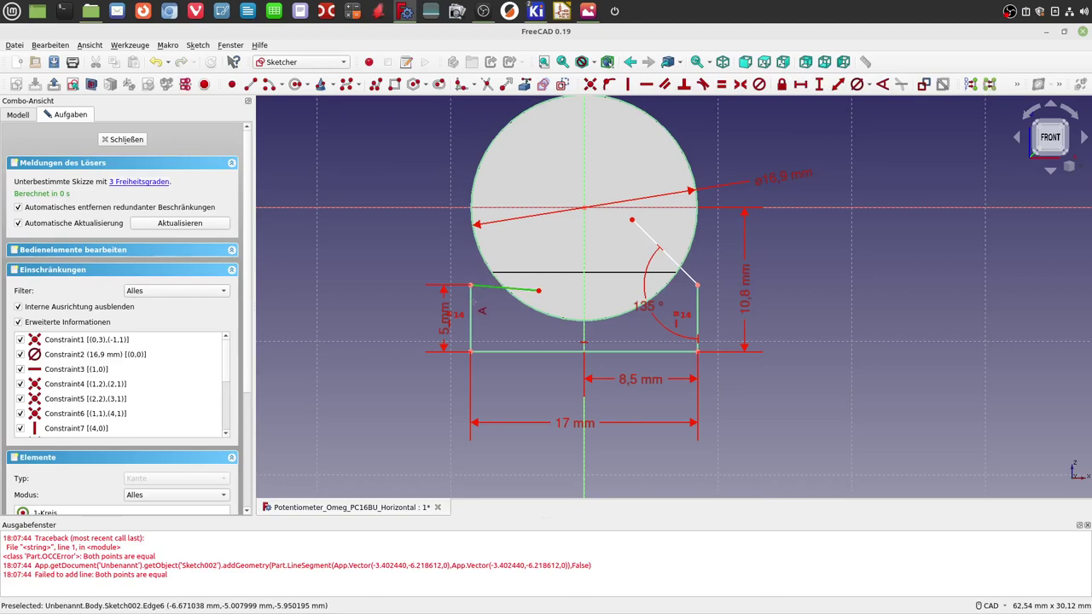
pyautogui.click(470, 307)
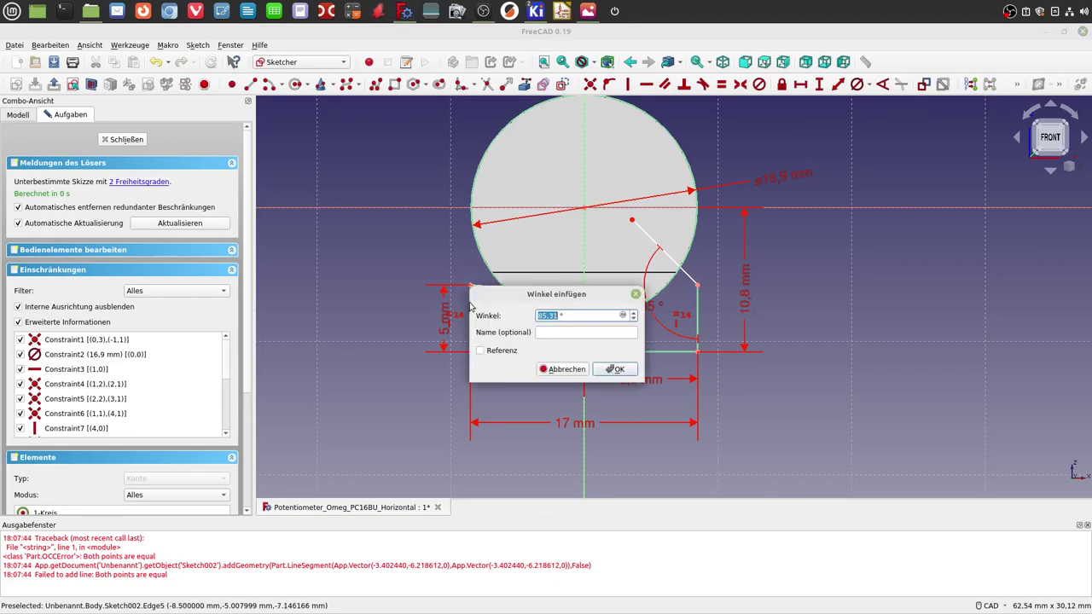
pyautogui.write('135')
pyautogui.press('Return')
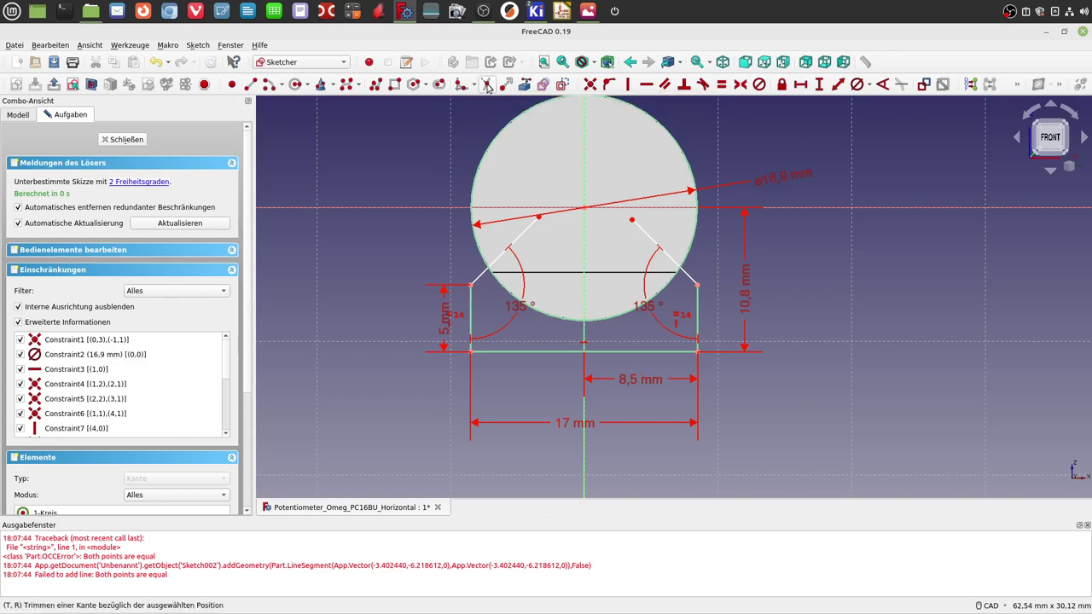
# Step: Trim the excess off both slanted edges and the disc's lower arc between them
pyautogui.click(520, 241)
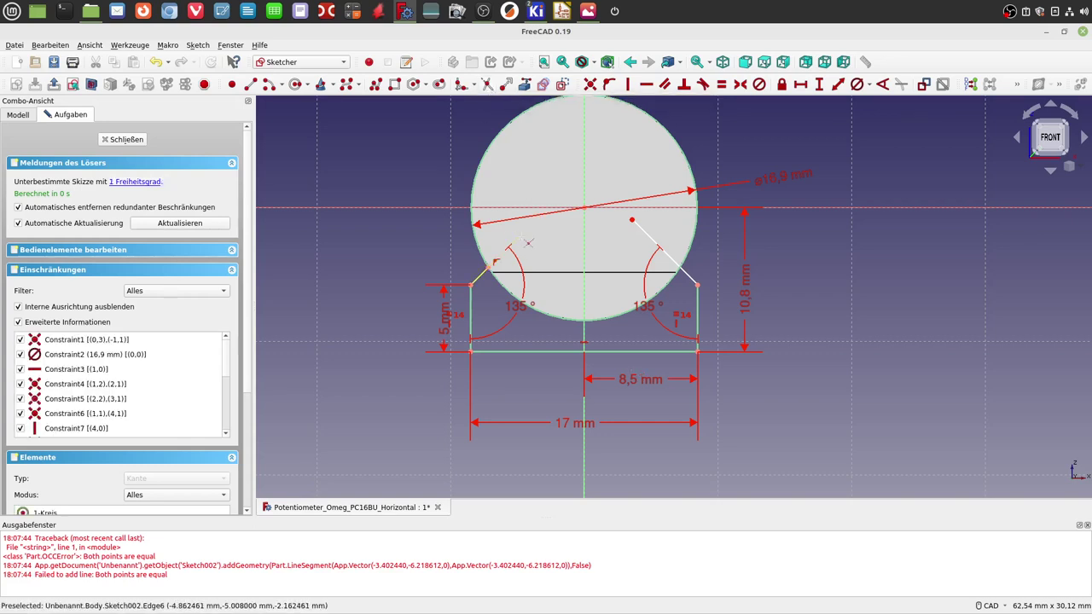
pyautogui.click(646, 239)
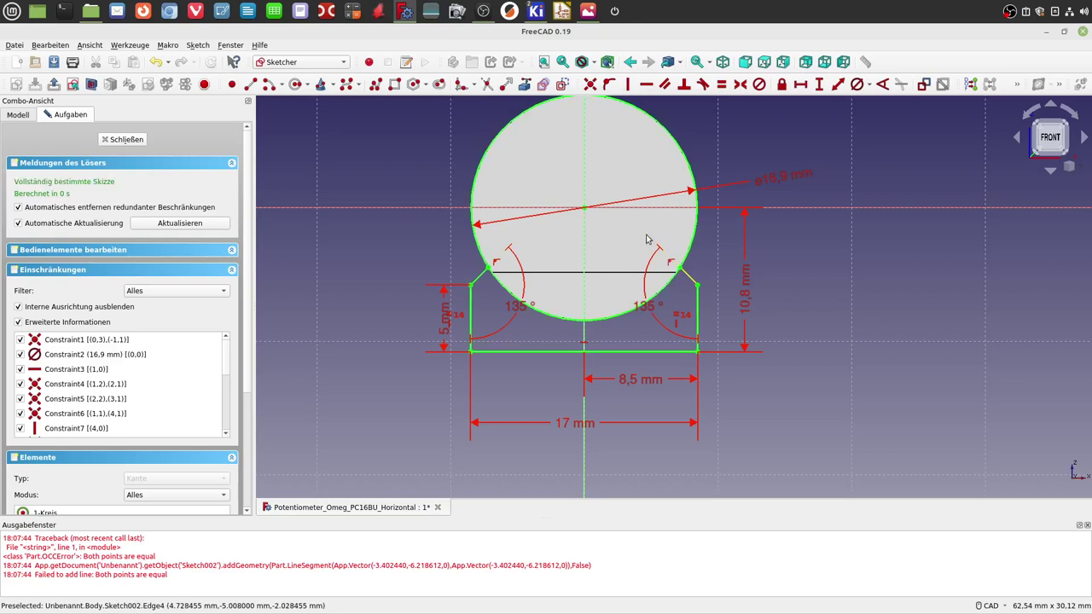
pyautogui.click(624, 317)
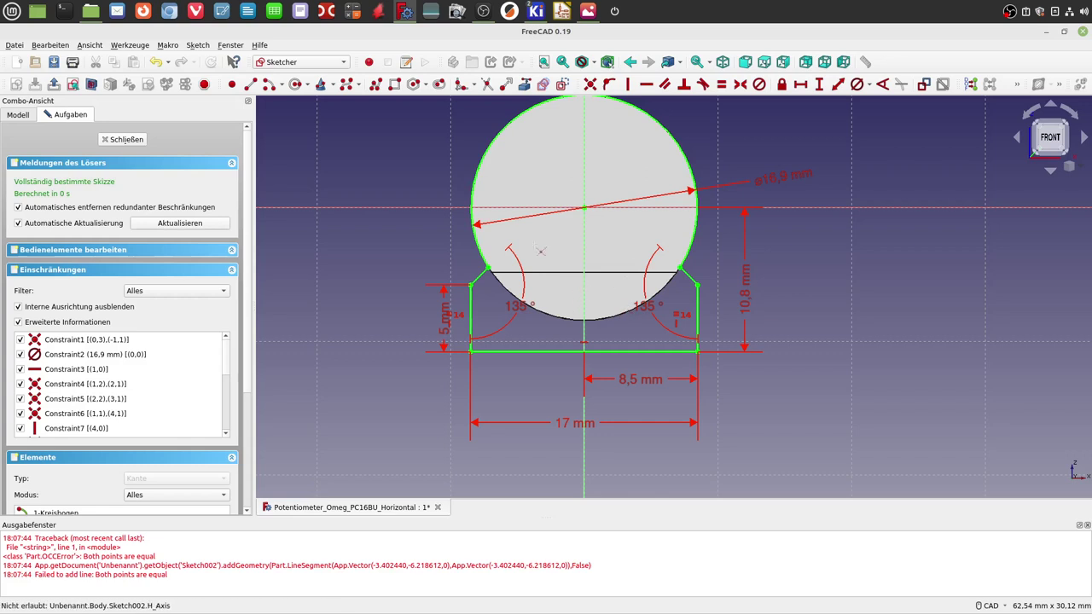
# Step: Close Sketch002, pad it 2 mm thick, orbit to inspect, and return to OMEG.png
pyautogui.click(119, 139)
pyautogui.click(44, 163)
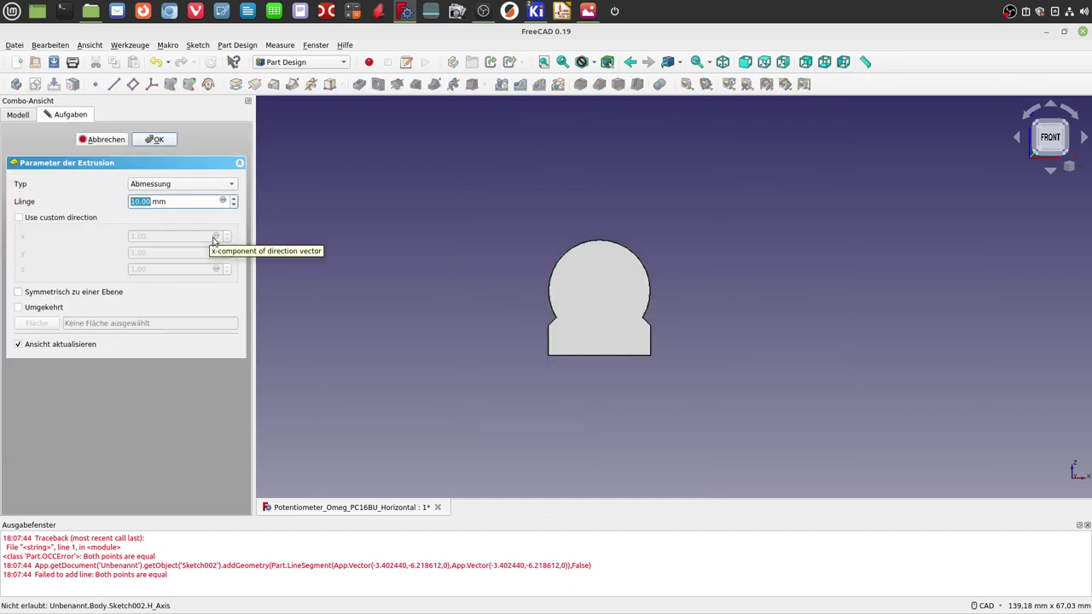
pyautogui.write('2')
pyautogui.click(157, 140)
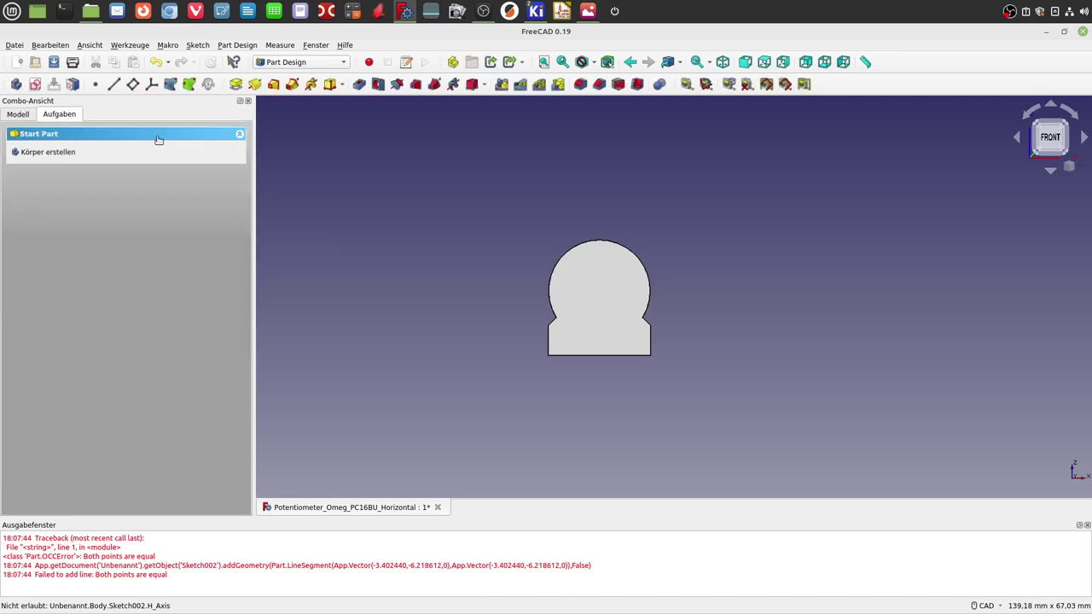
pyautogui.moveTo(589, 288)
pyautogui.mouseDown(button='middle')
pyautogui.moveTo(841, 293)
pyautogui.moveTo(836, 178)
pyautogui.moveTo(782, 227)
pyautogui.moveTo(797, 293)
pyautogui.moveTo(868, 268)
pyautogui.moveTo(878, 230)
pyautogui.moveTo(743, 273)
pyautogui.mouseUp(button='middle')
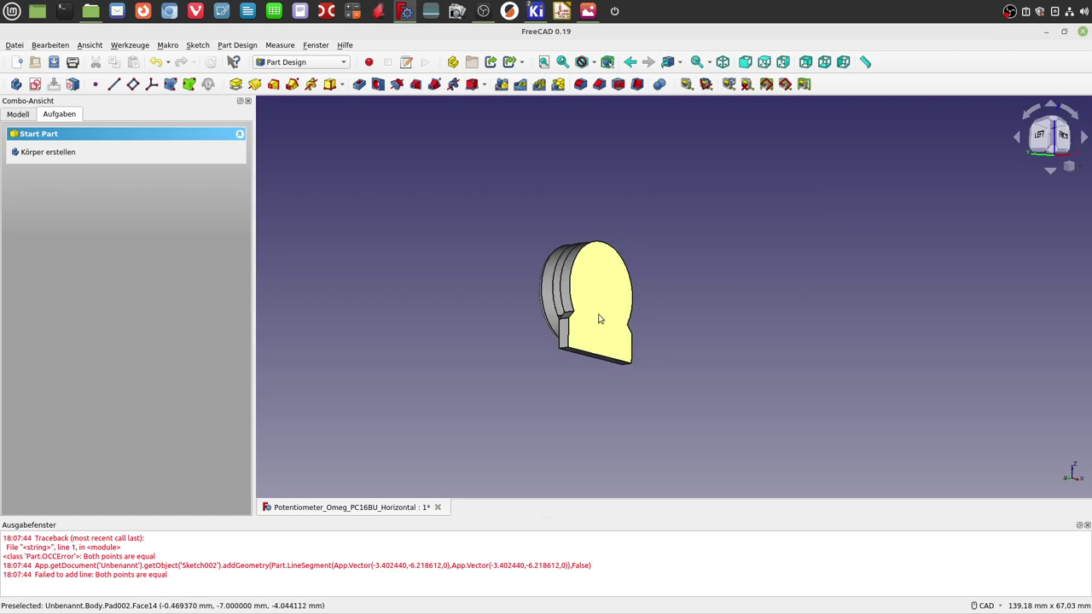
pyautogui.click(589, 12)
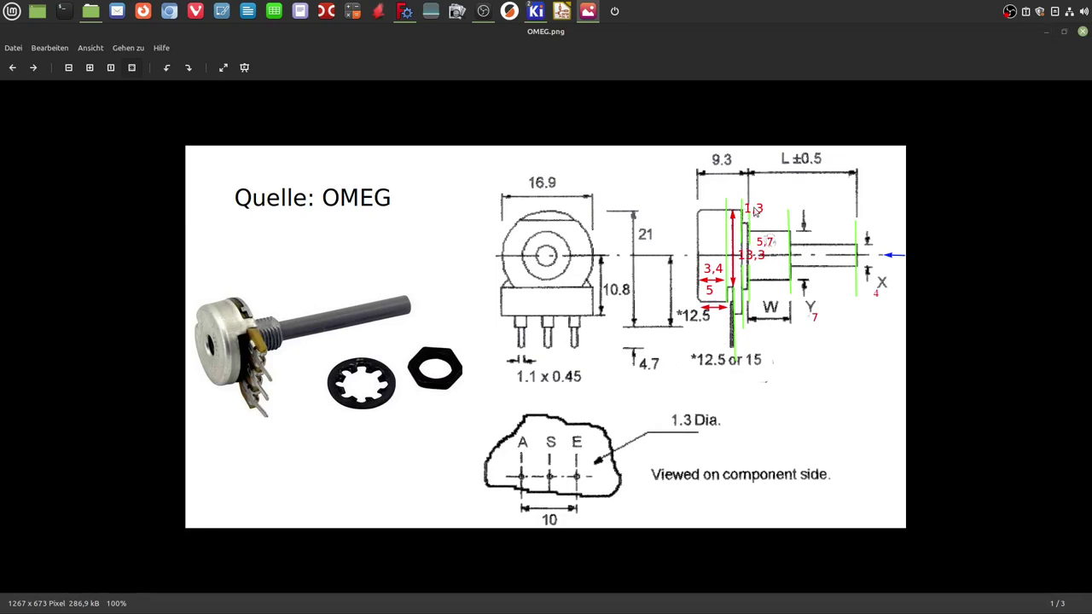
# Step: Minimize the OMEG.png drawing to bring back the FreeCAD potentiometer model
pyautogui.click(1046, 31)
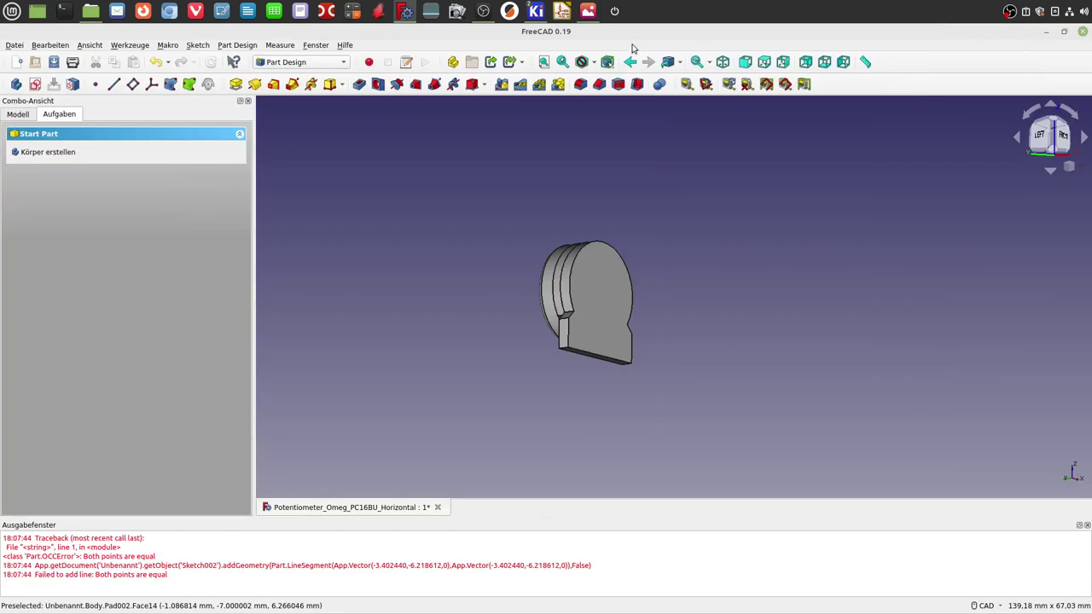
# Step: Sketch a circle at the origin of the front face with an 11 mm diameter
pyautogui.click(598, 283)
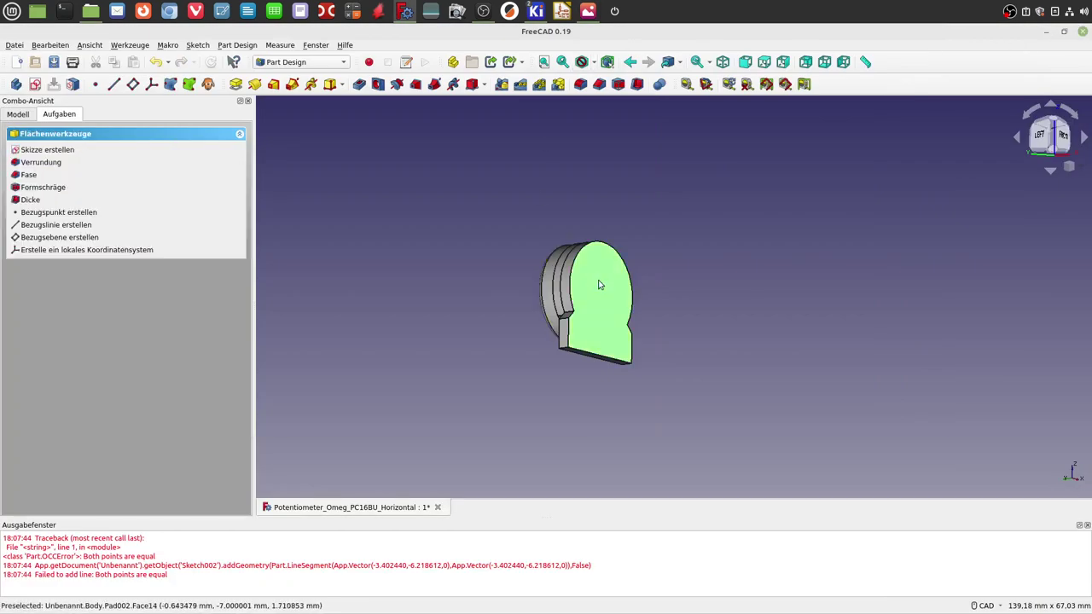
pyautogui.click(37, 151)
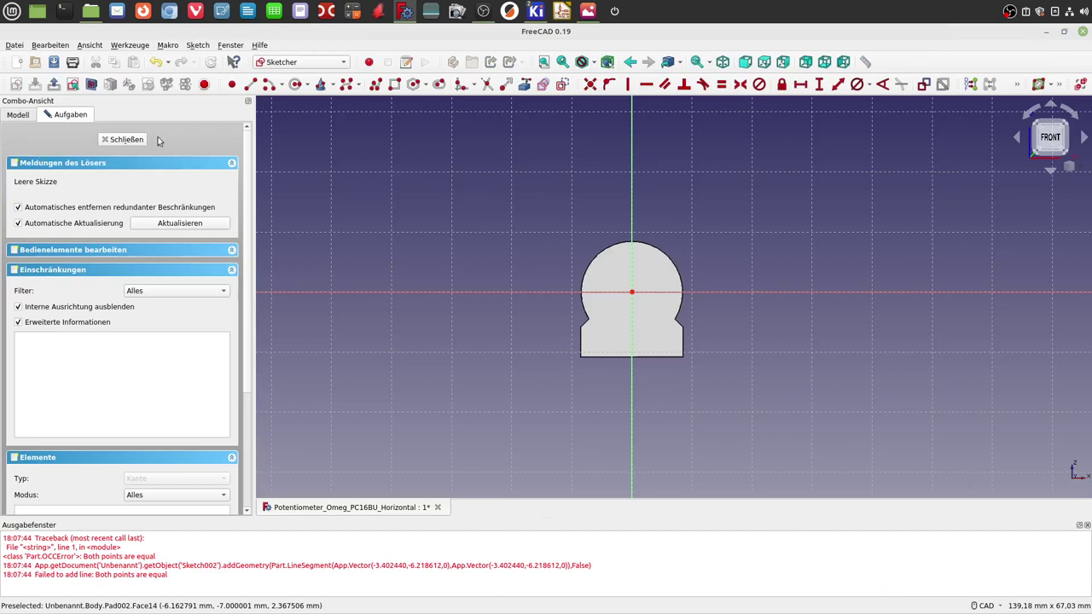
pyautogui.click(295, 87)
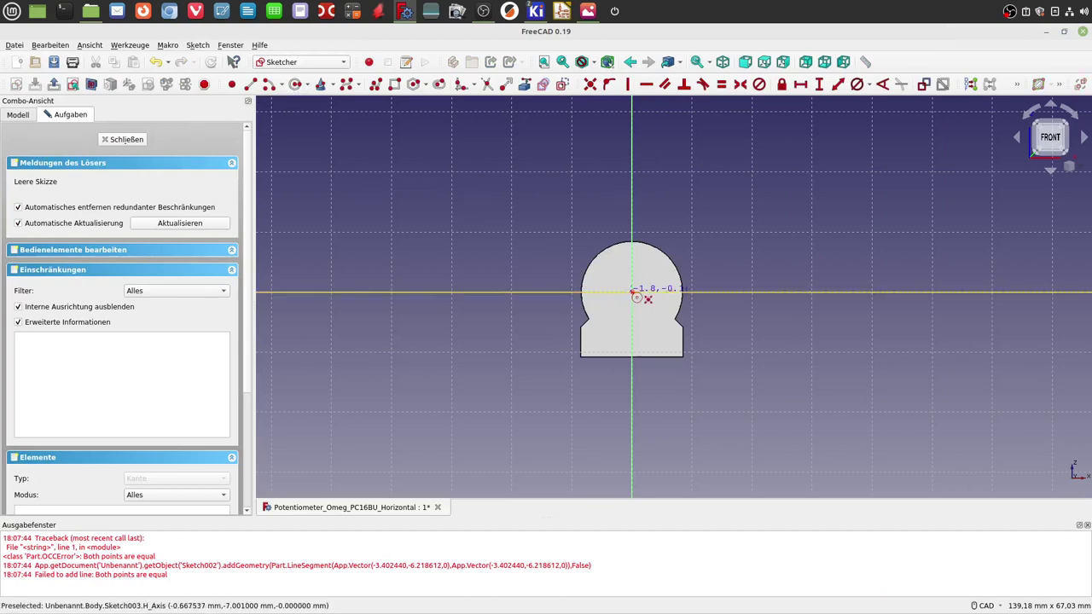
pyautogui.click(632, 291)
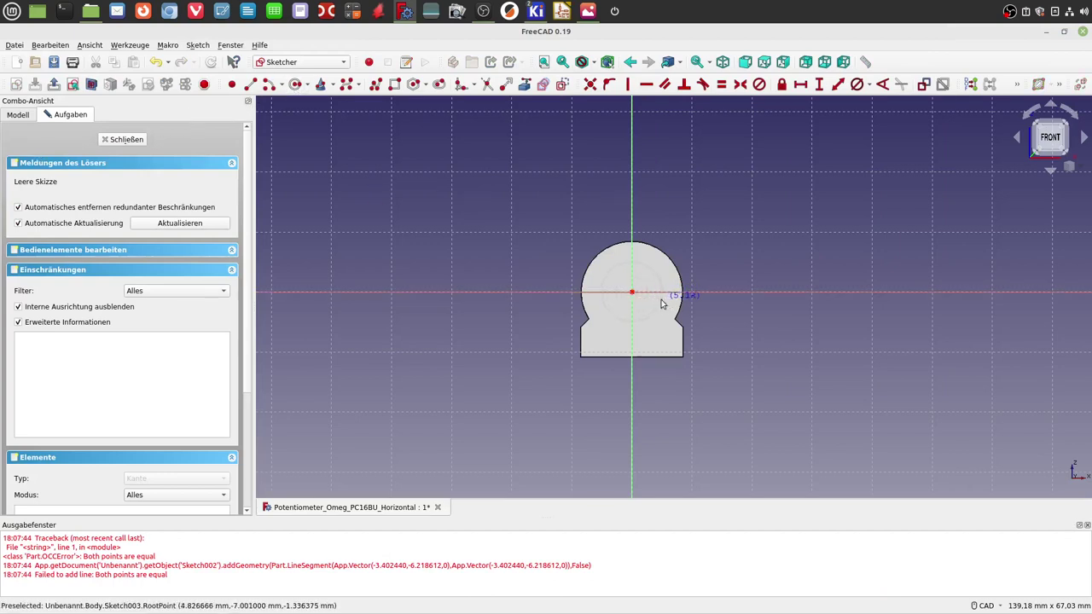
pyautogui.click(662, 303)
pyautogui.click(871, 88)
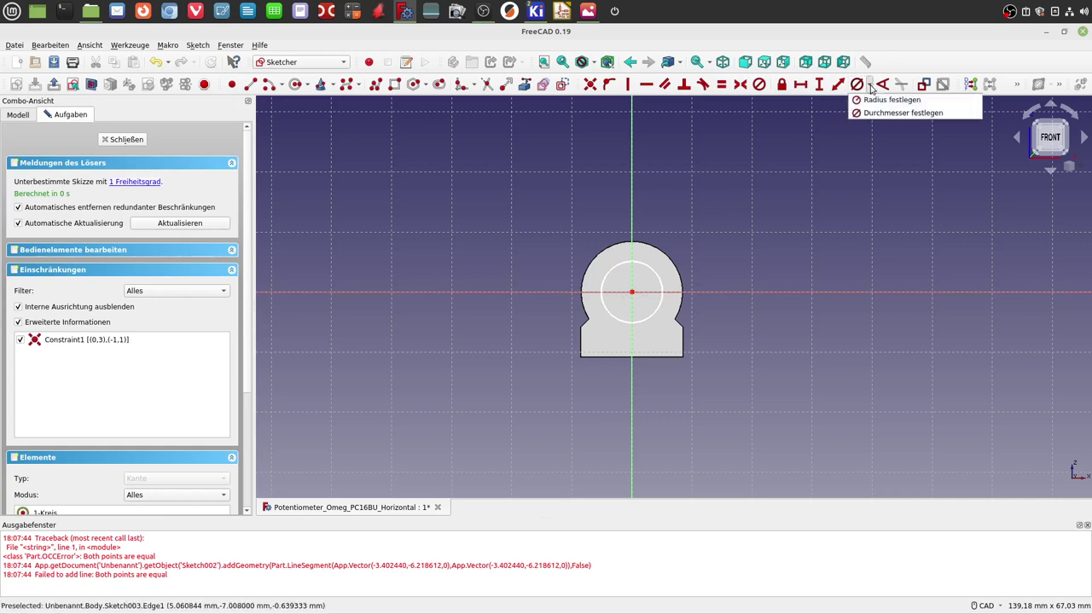
pyautogui.click(914, 110)
pyautogui.click(653, 272)
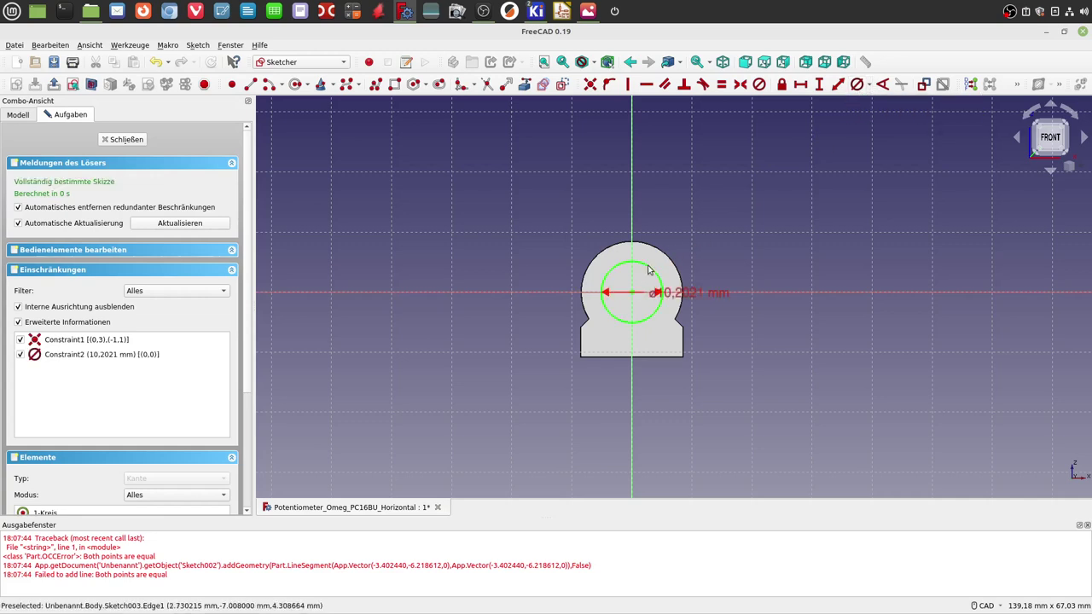
pyautogui.write('11')
pyautogui.press('Return')
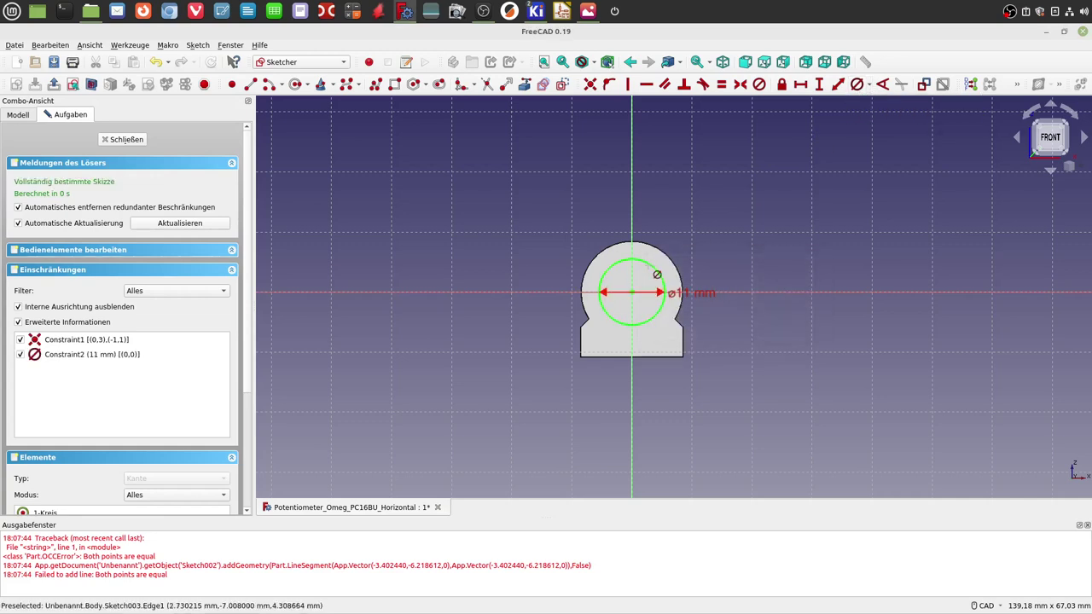
# Step: Close the sketch and pad the circle 1.3 mm into a short boss
pyautogui.click(126, 140)
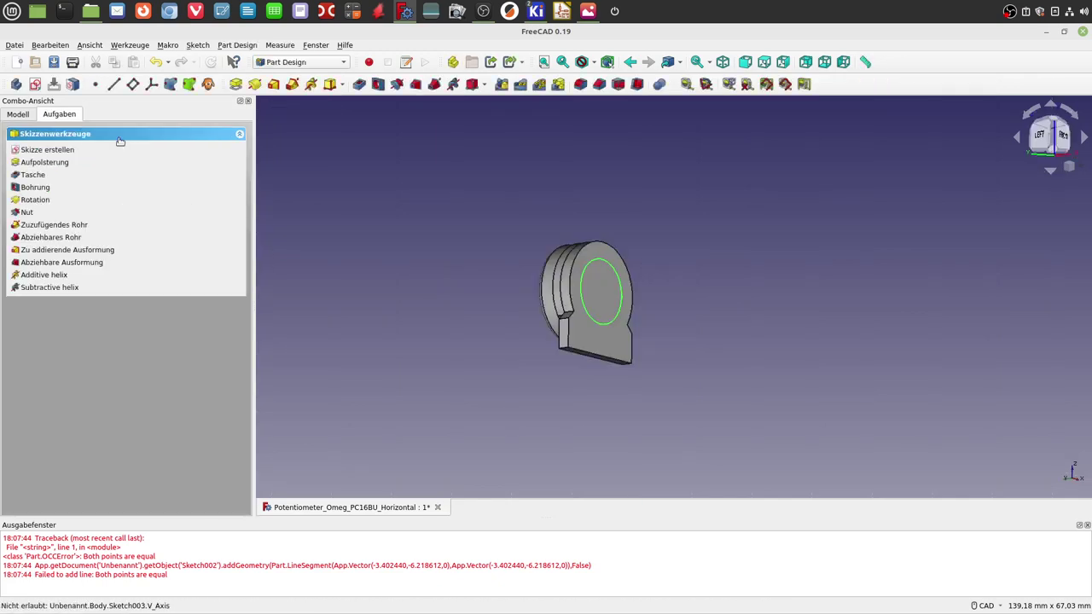
pyautogui.click(50, 163)
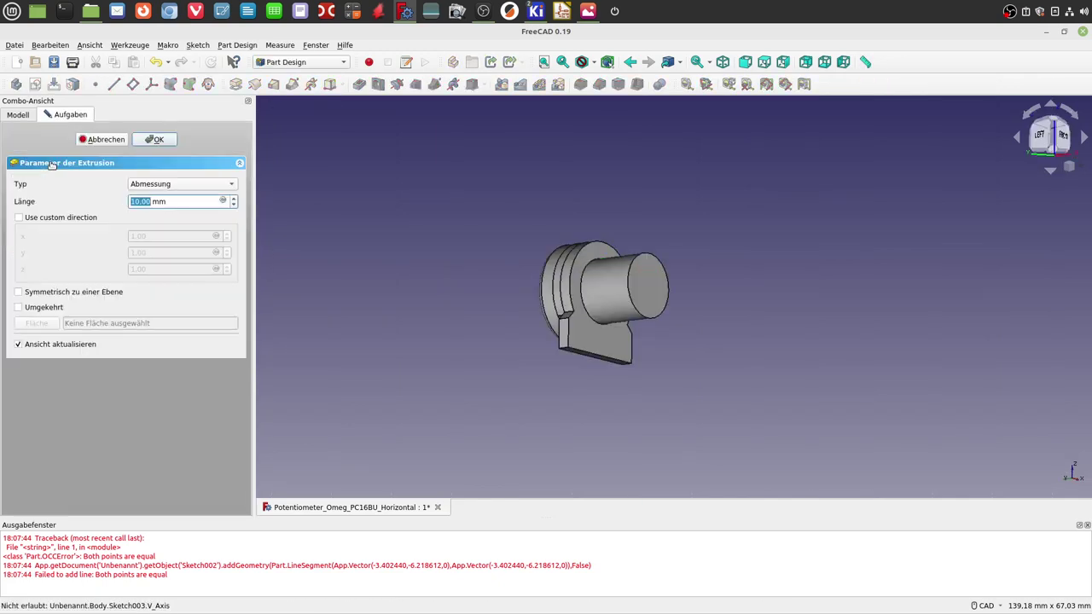
pyautogui.write('1')
pyautogui.press('Return')
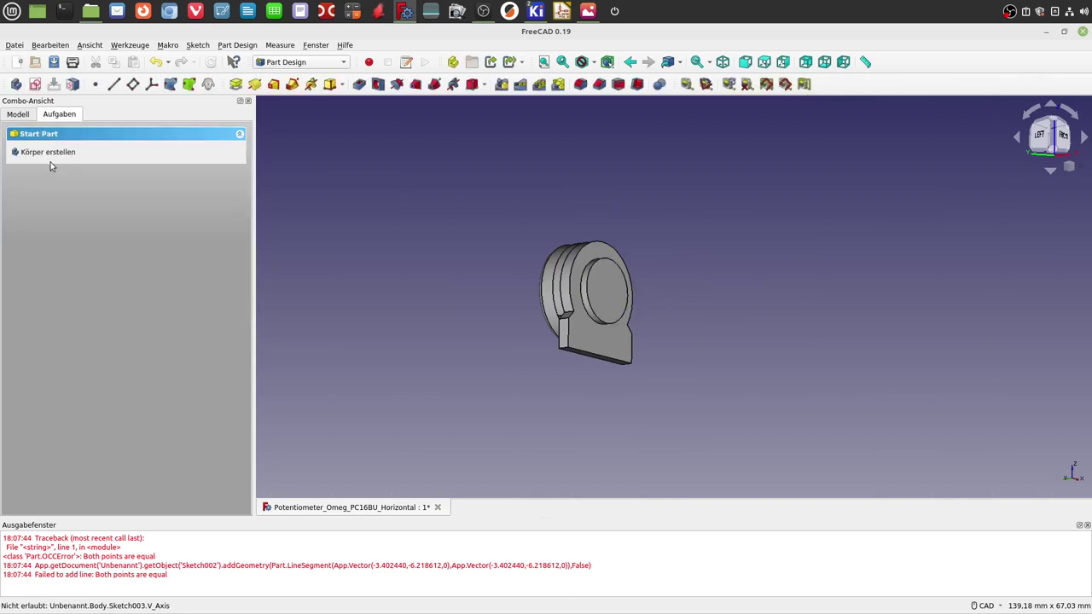
# Step: Reopen the circle sketch, check the OMEG.png drawing, then return to FreeCAD
pyautogui.hotkey('ctrl', 'z')
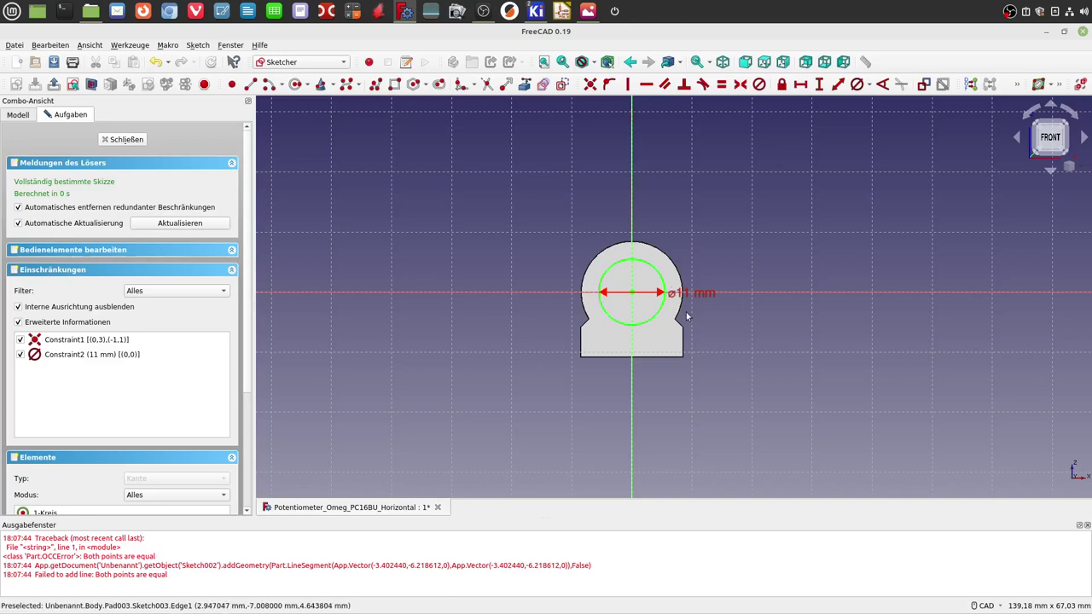
pyautogui.moveTo(588, 10)
pyautogui.click(589, 34)
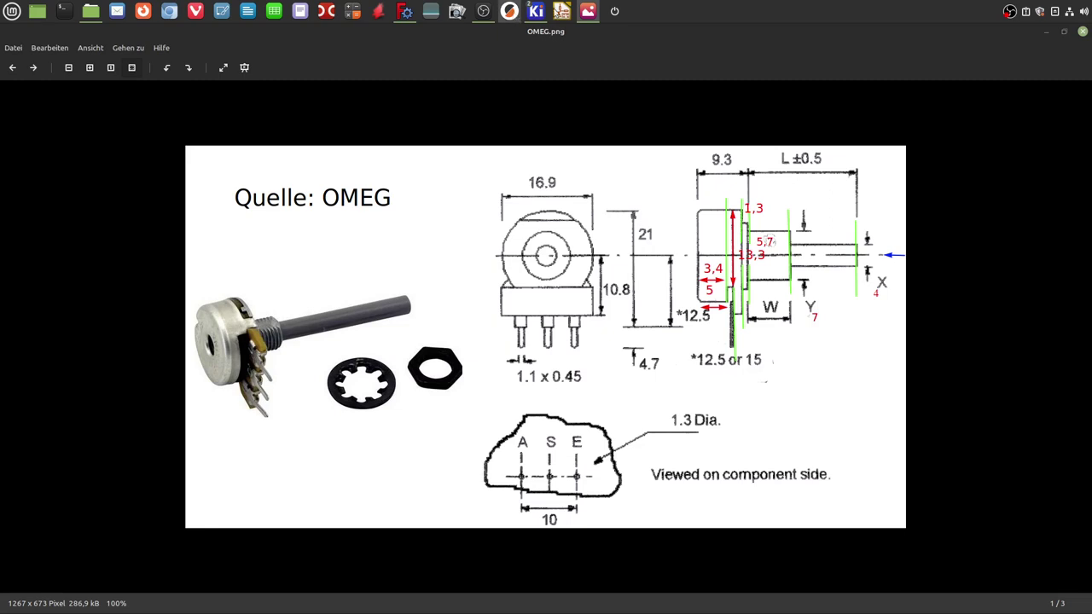
pyautogui.click(405, 10)
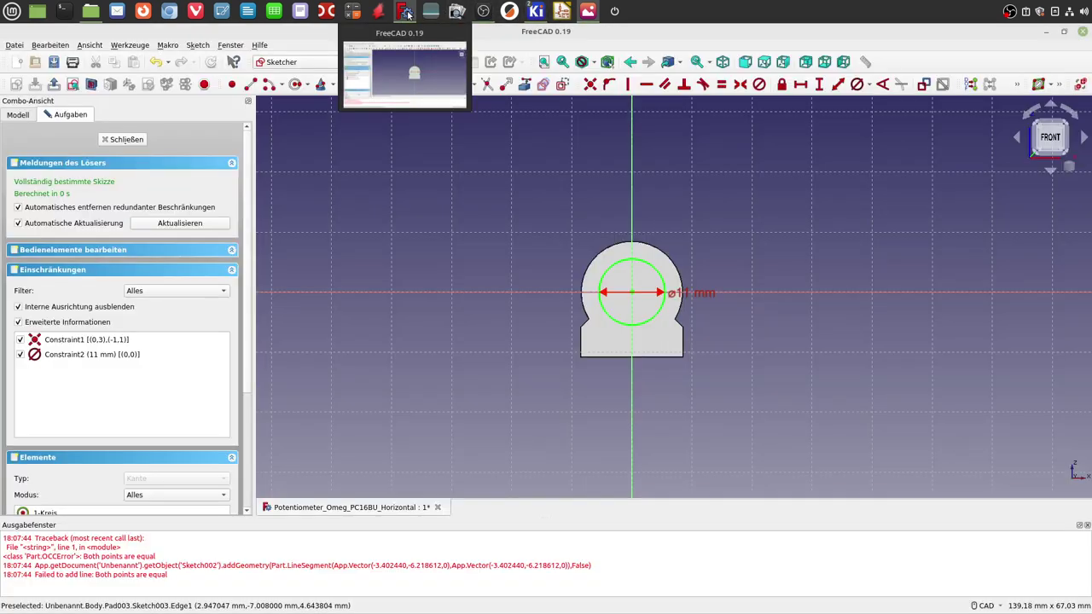
# Step: Draw two horizontal lines across the upper and lower parts of the circle
pyautogui.click(251, 86)
pyautogui.scroll(5, 640, 277)
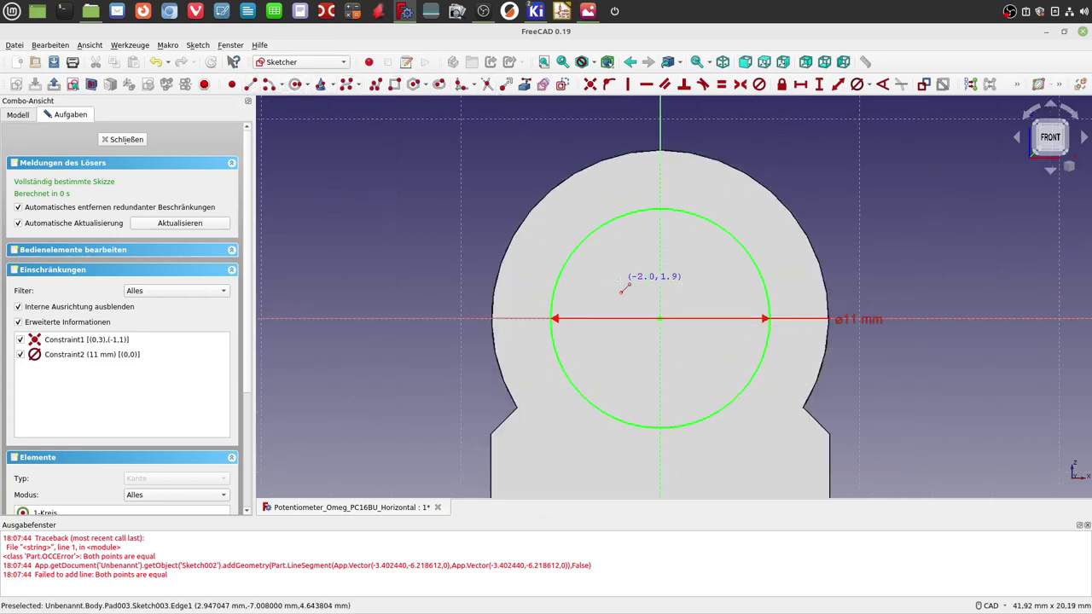
pyautogui.click(582, 226)
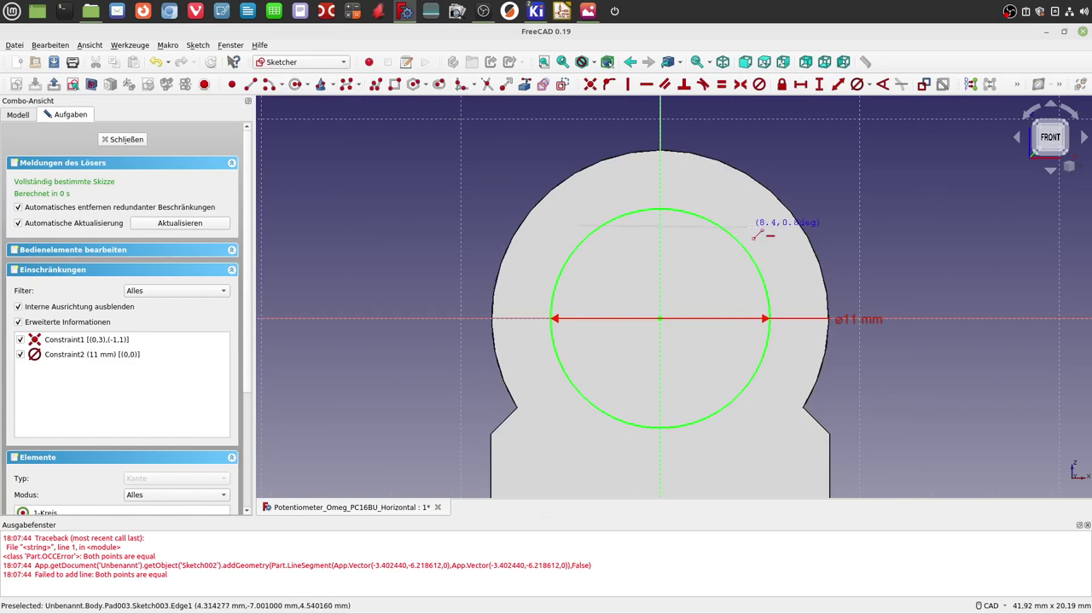
pyautogui.click(761, 226)
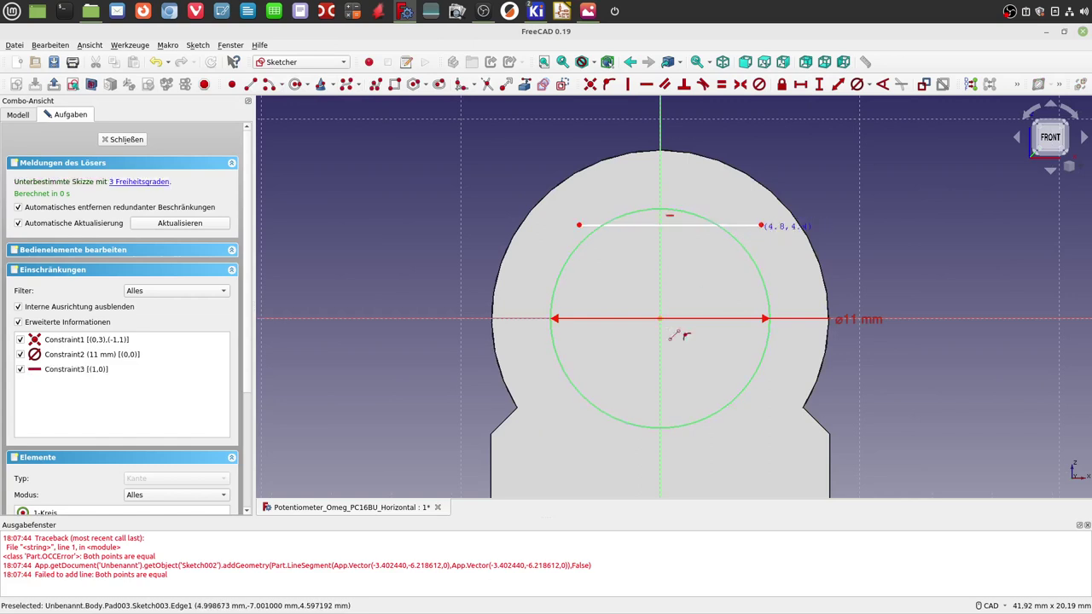
pyautogui.click(581, 412)
pyautogui.click(766, 411)
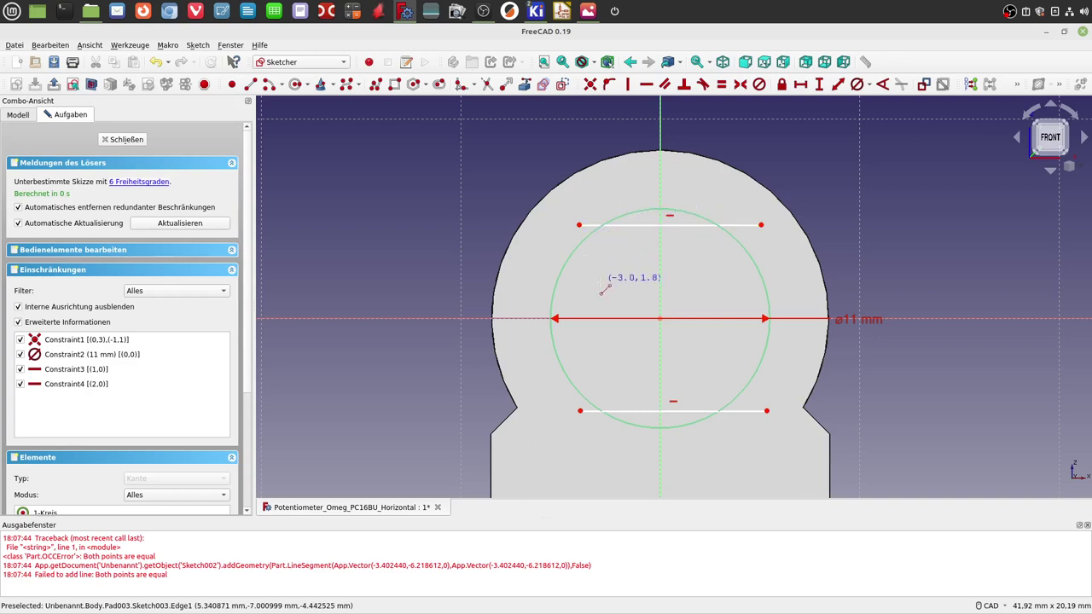
# Step: Constrain both horizontal lines 4,75 mm vertically from the circle centre
pyautogui.click(811, 94)
pyautogui.click(761, 225)
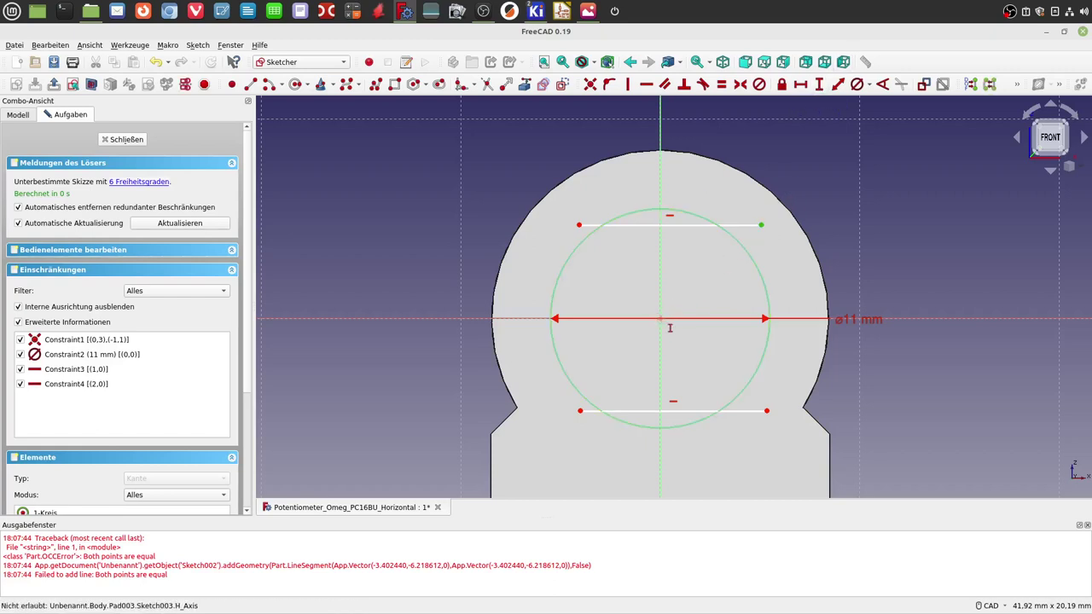
pyautogui.click(660, 322)
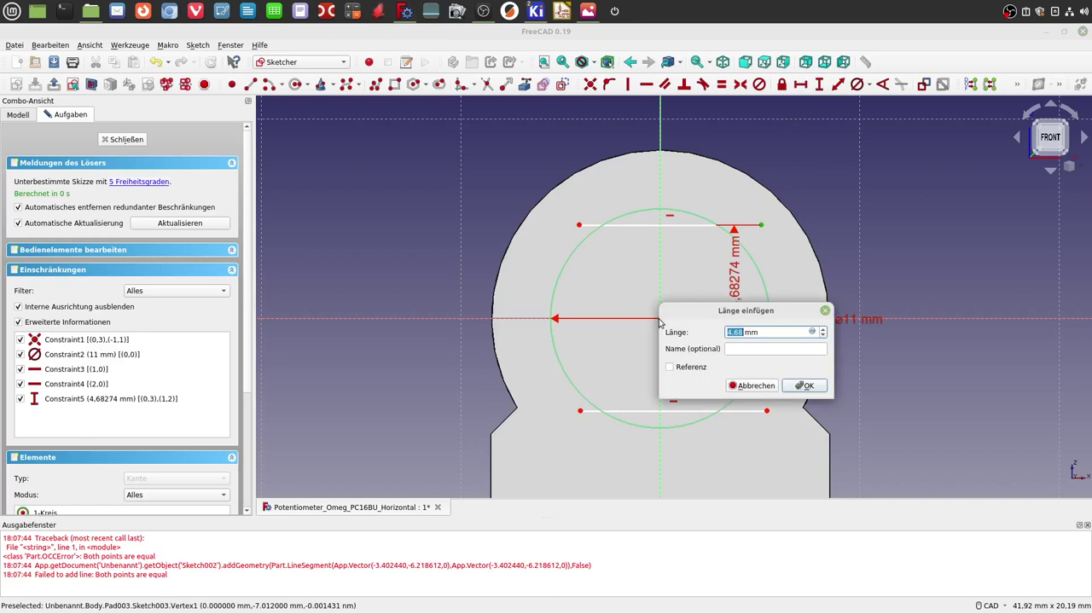
pyautogui.write('4,7')
pyautogui.write('5')
pyautogui.press('Return')
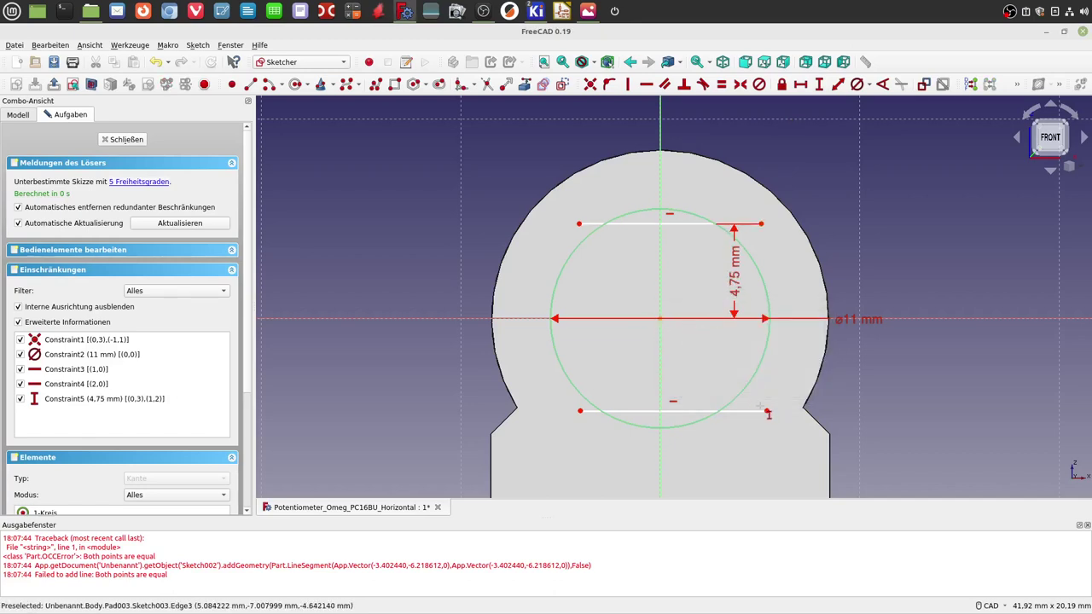
pyautogui.click(767, 411)
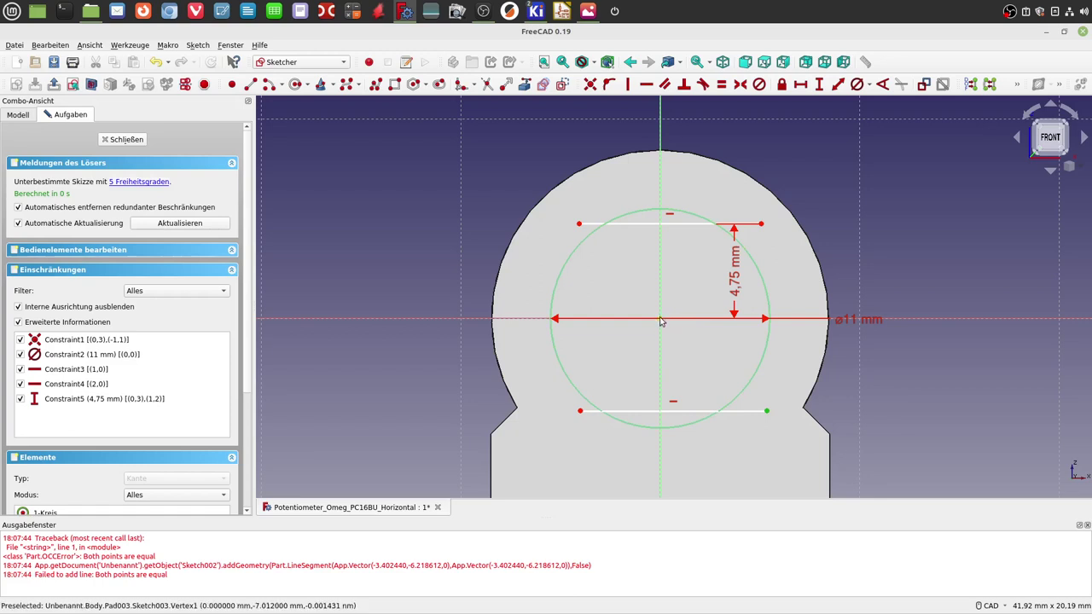
pyautogui.click(661, 321)
pyautogui.write('i45')
pyautogui.press('Return')
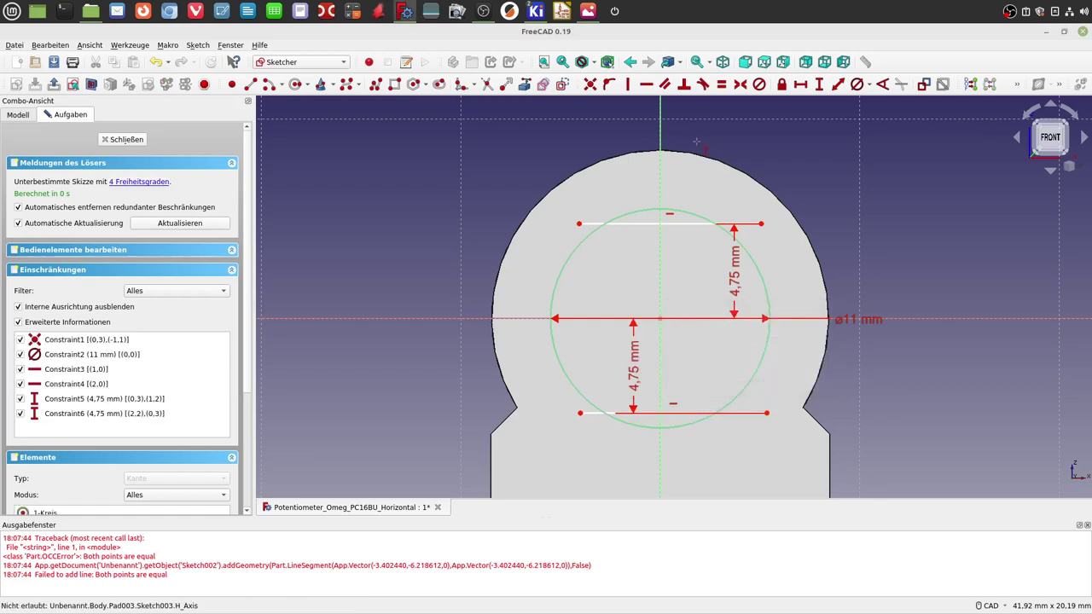
# Step: Snap both ends of each horizontal line onto the circle
pyautogui.click(487, 86)
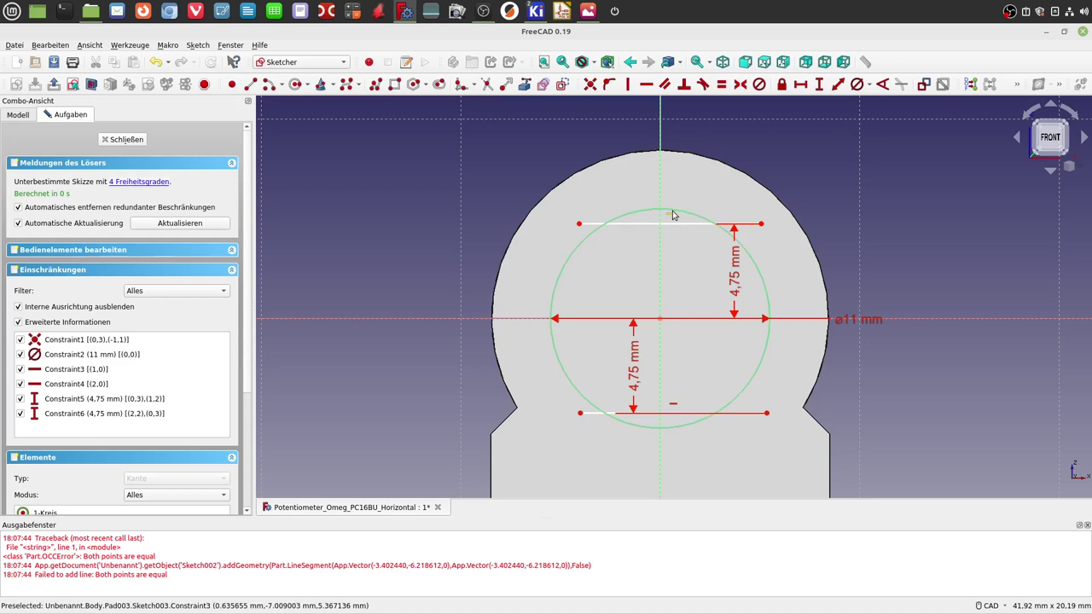
pyautogui.click(671, 214)
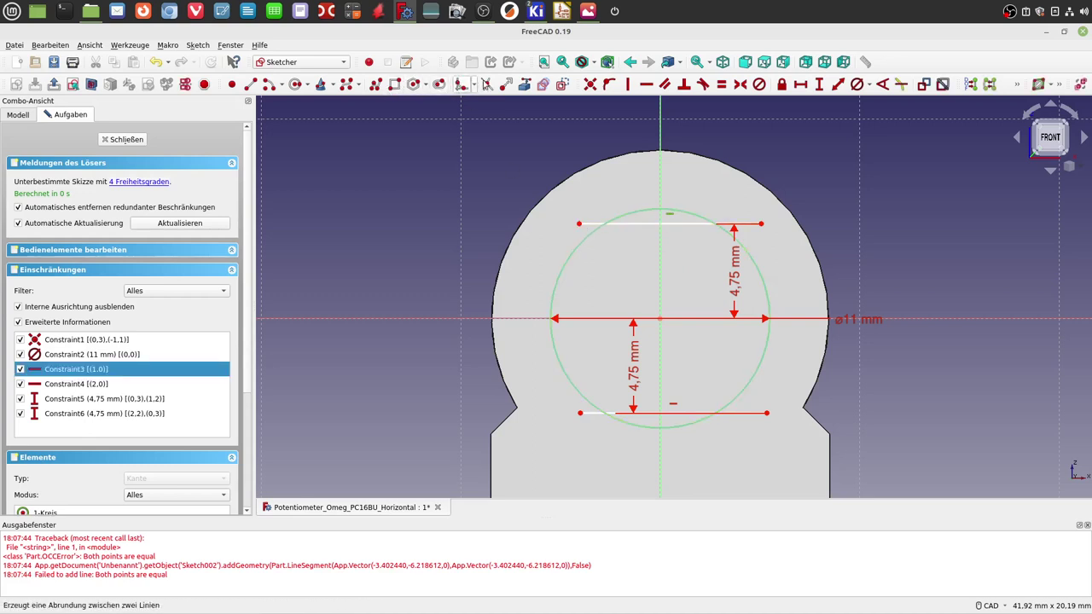
pyautogui.click(486, 83)
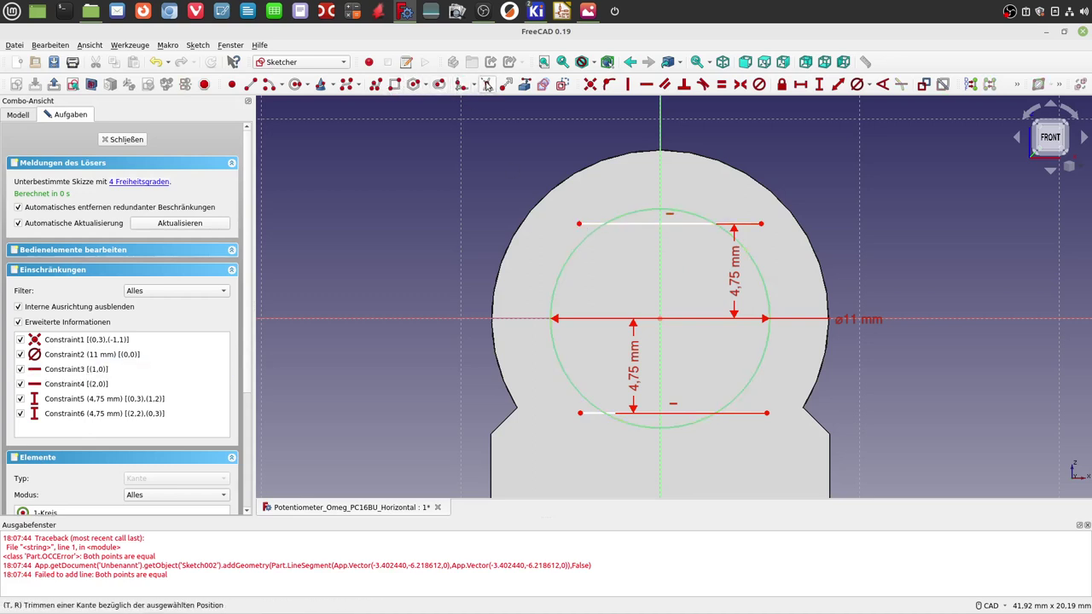
pyautogui.click(587, 222)
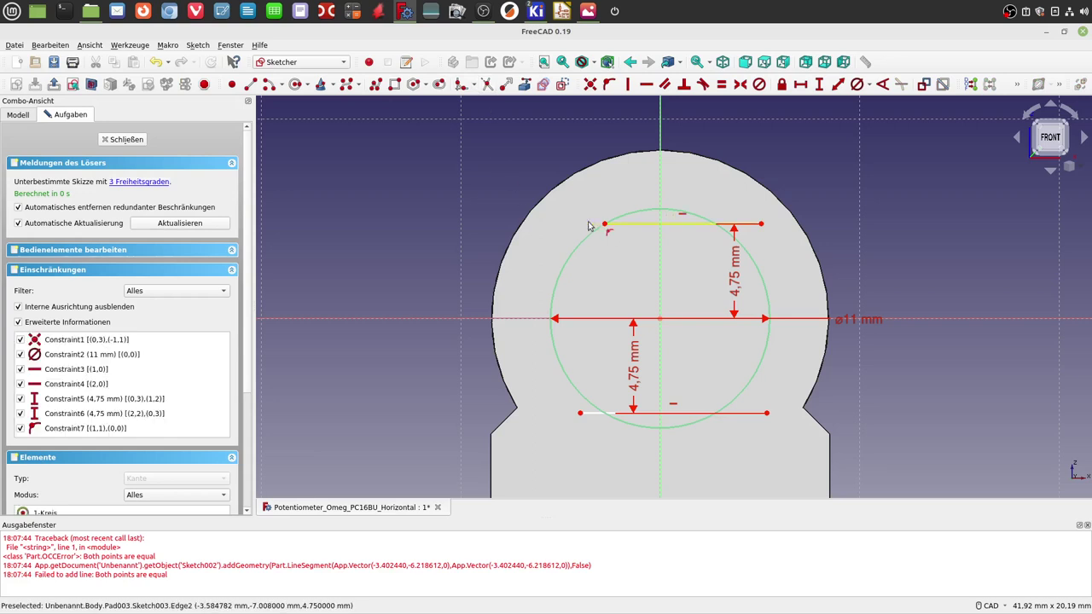
pyautogui.click(737, 223)
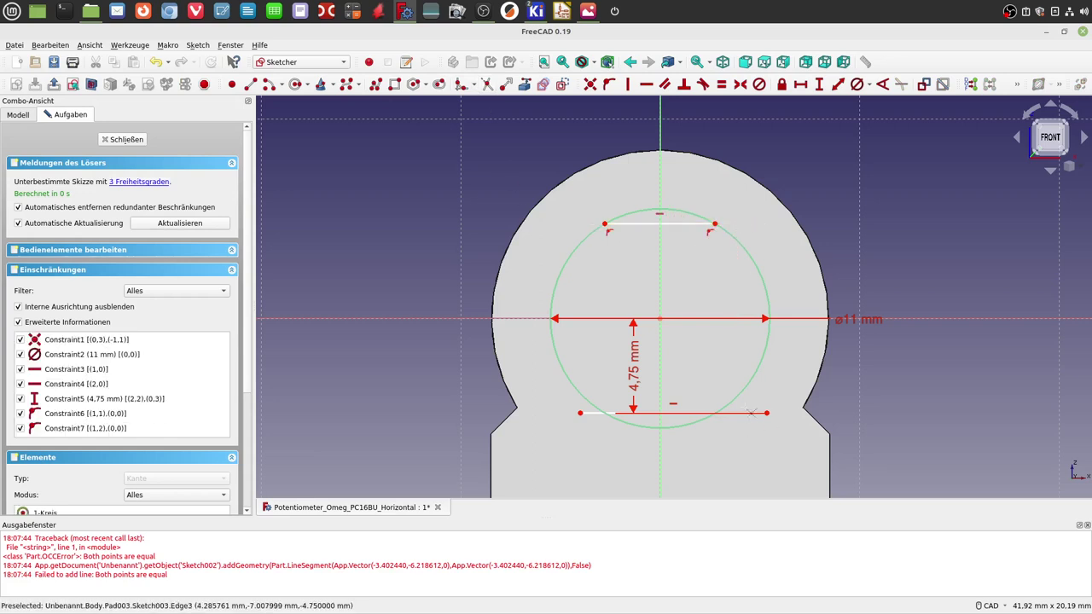
pyautogui.click(746, 416)
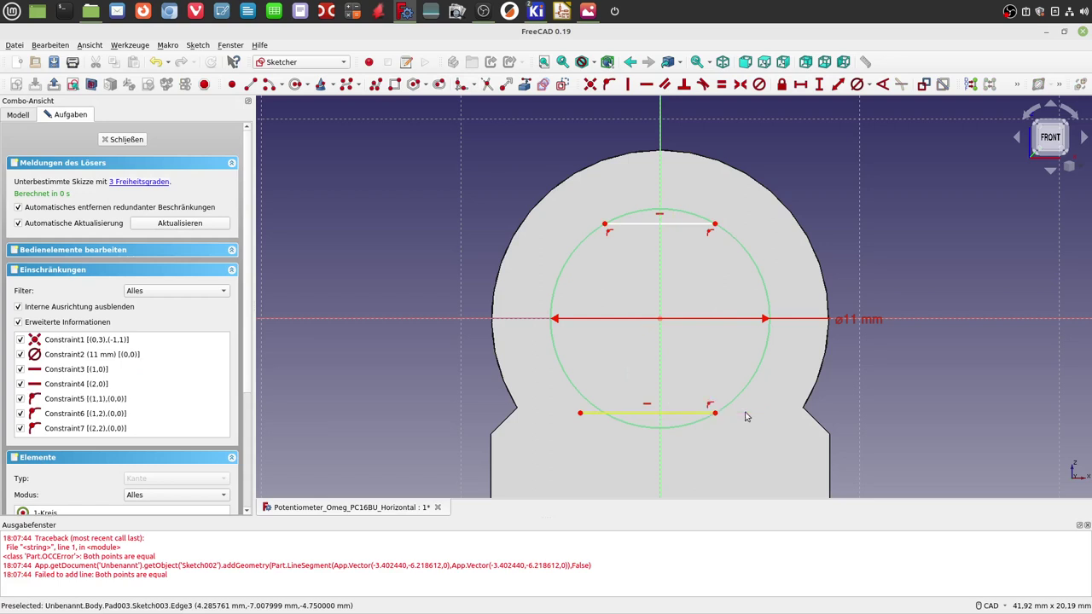
pyautogui.click(587, 418)
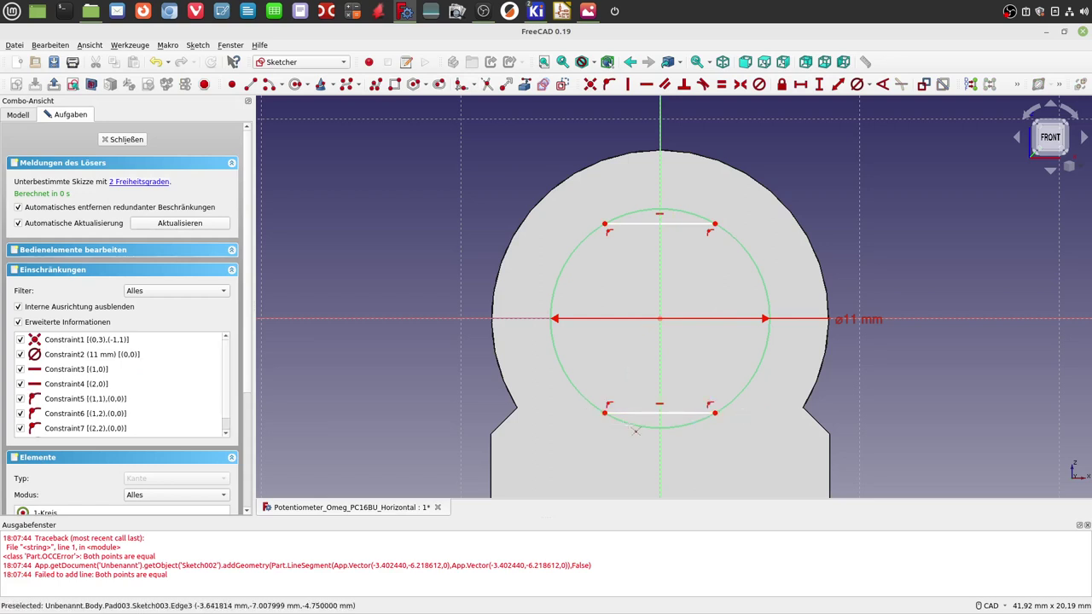
# Step: Trim the circle arcs above and below the flats, dismiss the warning, and exit
pyautogui.click(630, 422)
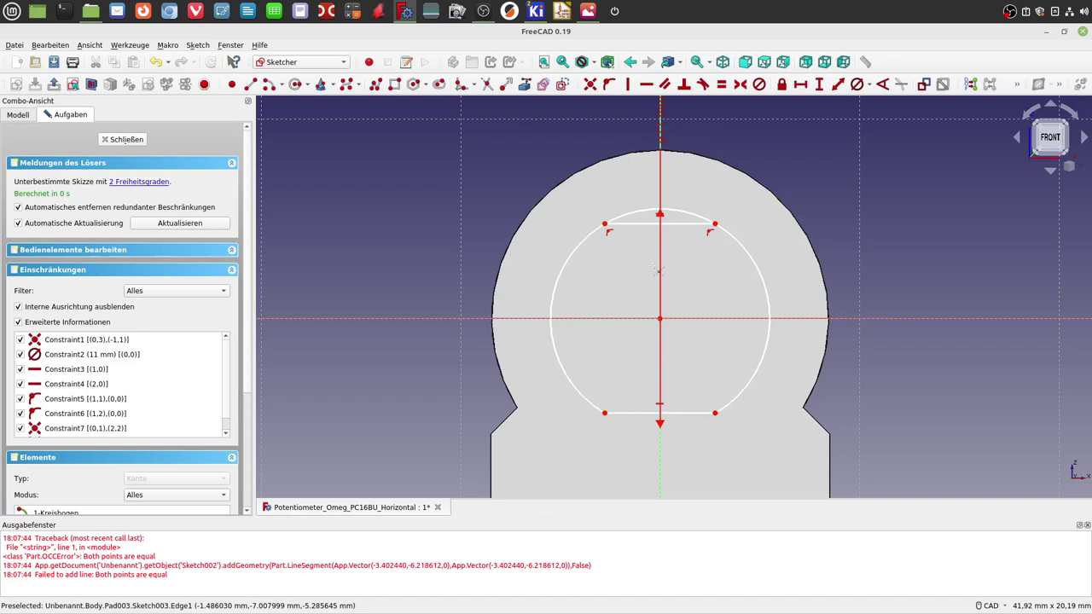
pyautogui.click(676, 211)
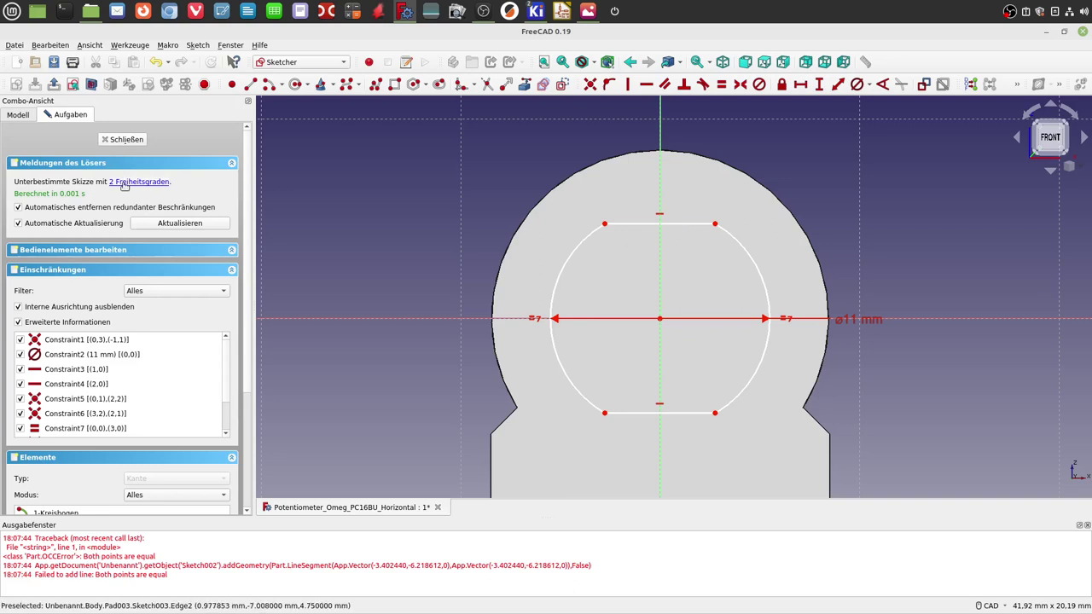
pyautogui.click(587, 235)
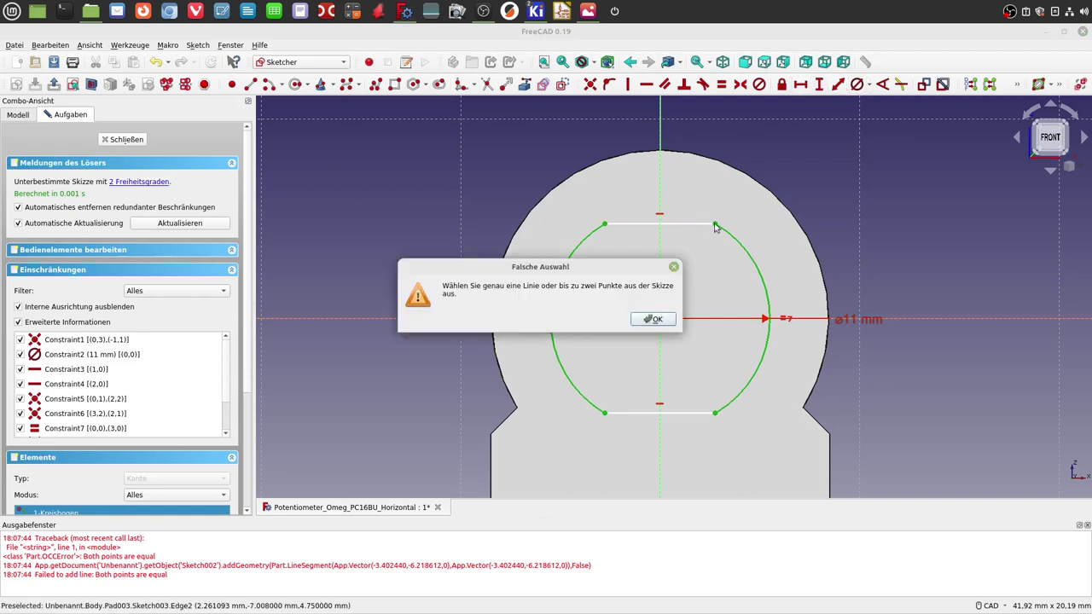
pyautogui.click(646, 321)
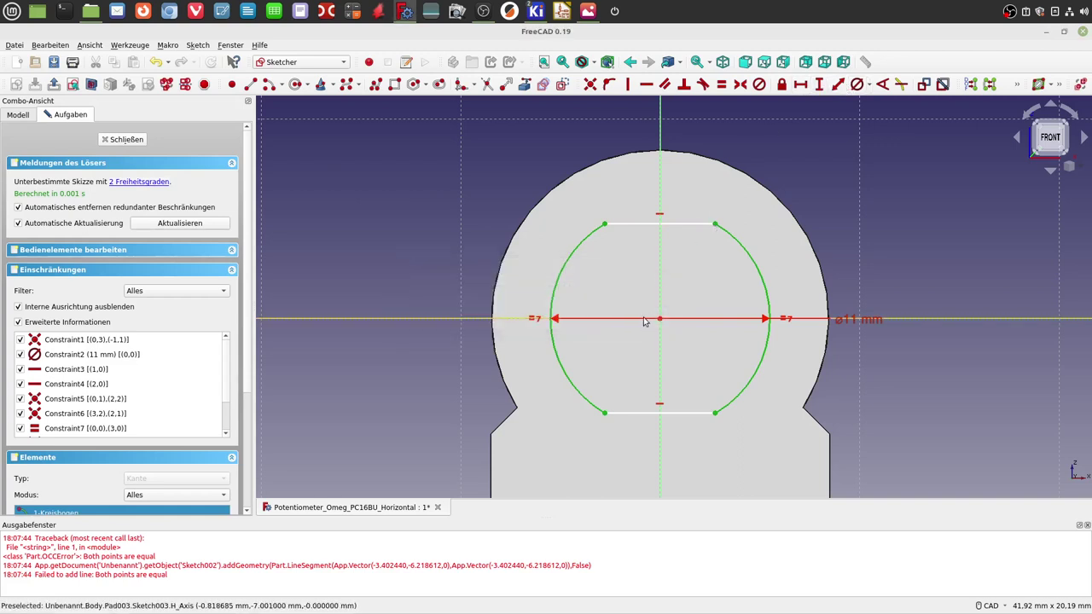
pyautogui.press('Escape')
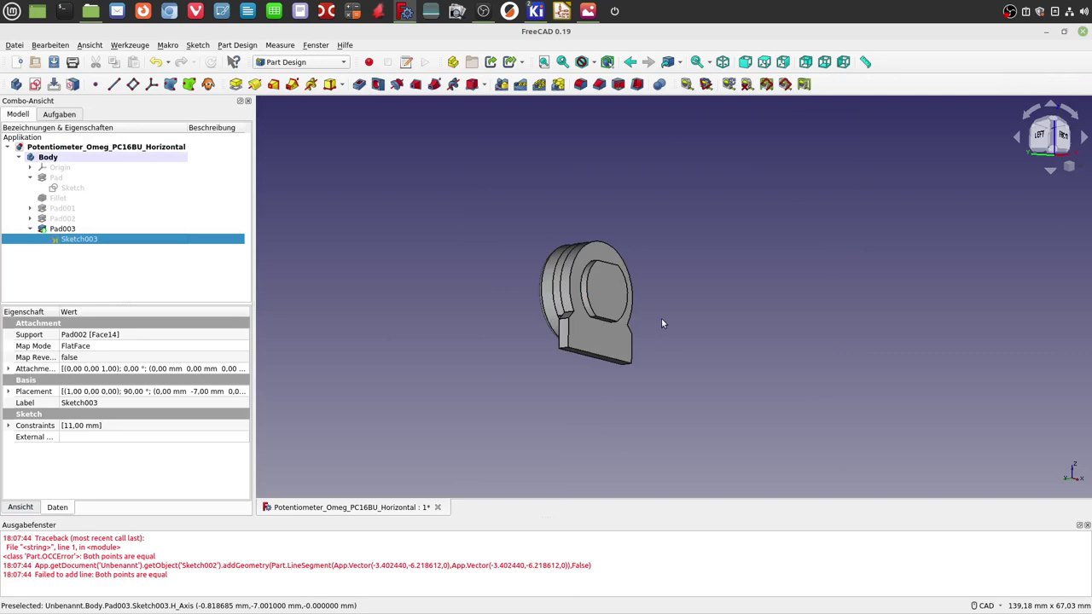
# Step: Reopen and close Sketch003, view the part from the front, and select Pad003
pyautogui.doubleClick(662, 323)
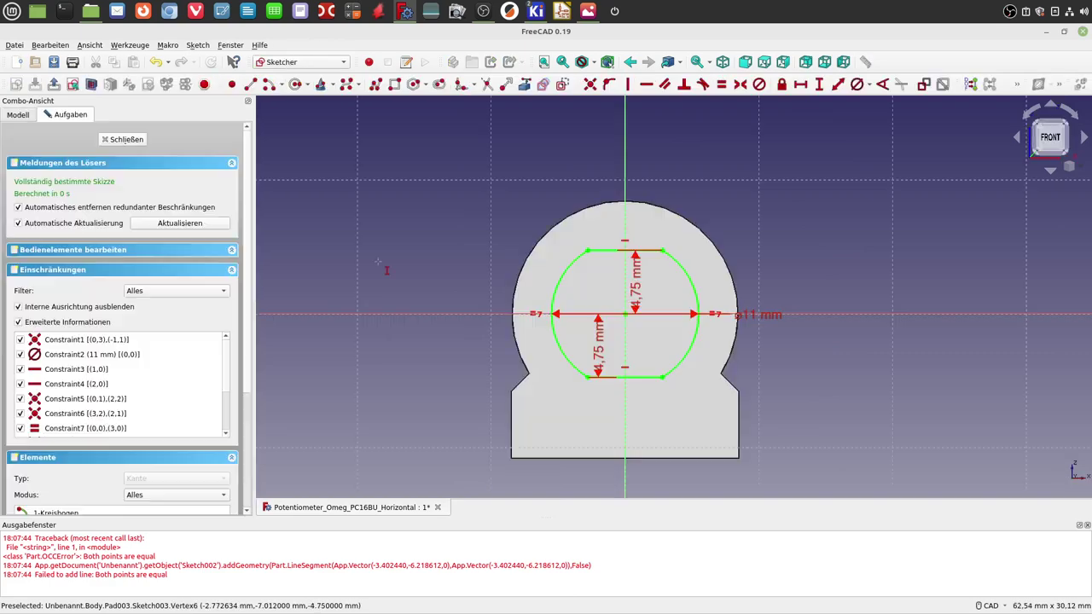
pyautogui.click(114, 141)
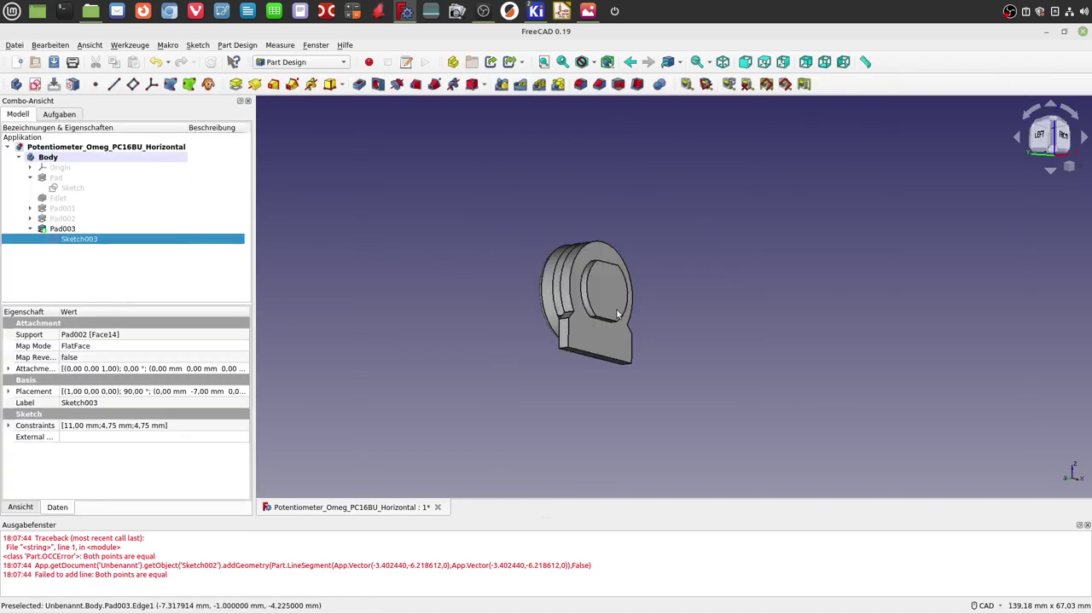
pyautogui.moveTo(601, 288); pyautogui.dragTo(571, 290, button='middle')
pyautogui.press('1')
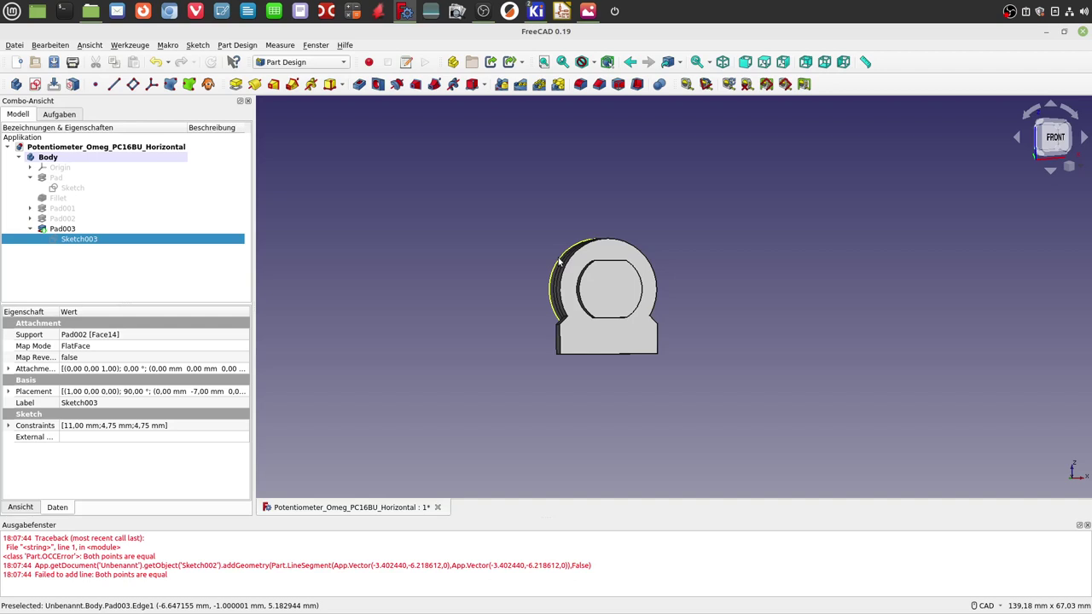
pyautogui.click(612, 294)
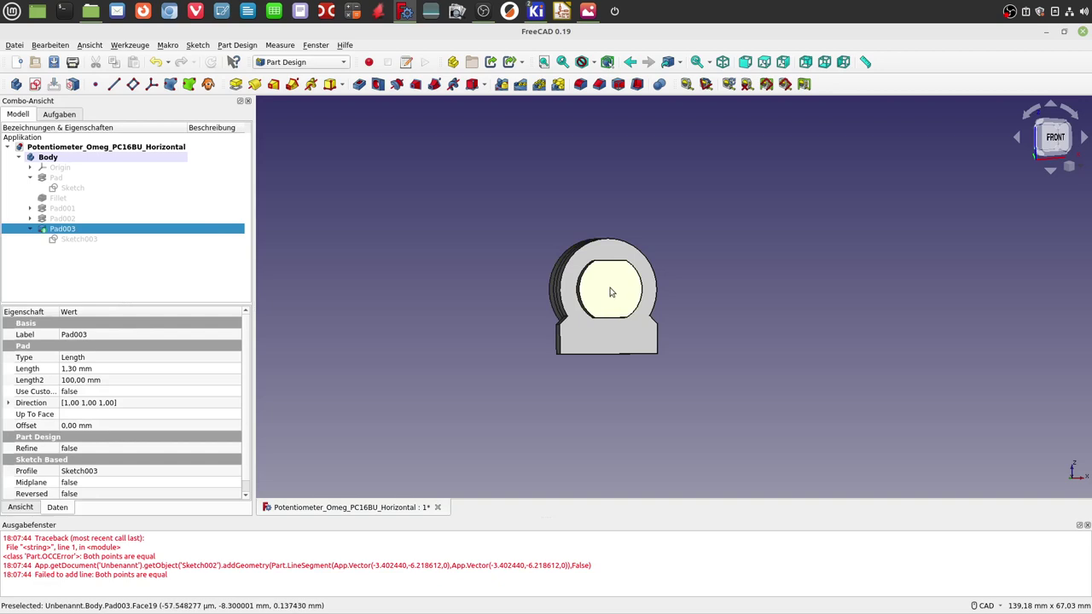
pyautogui.click(59, 114)
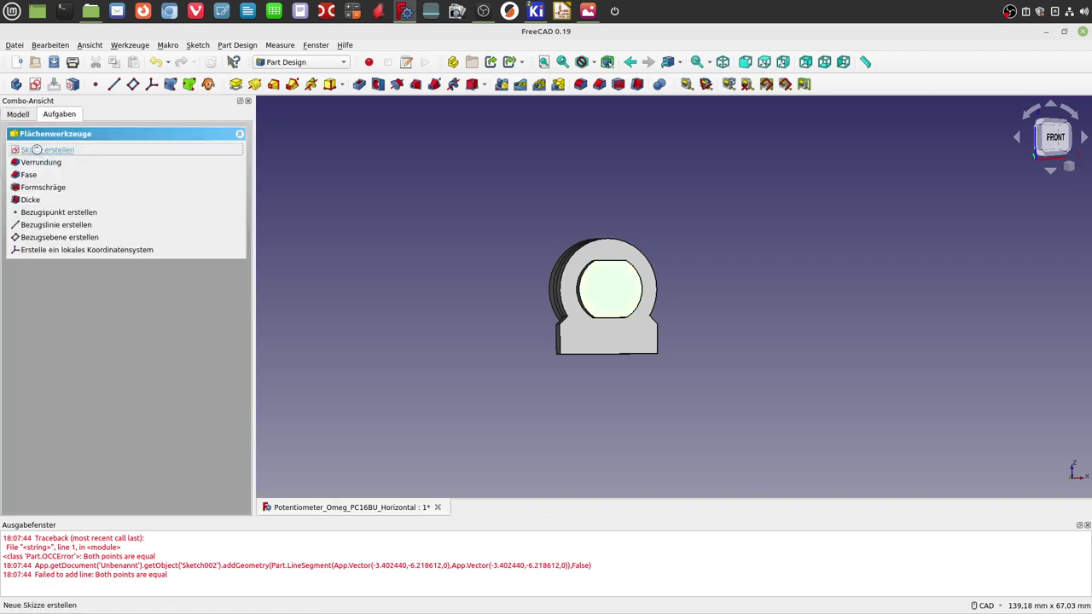
# Step: Start a new sketch on the shaft face, briefly checking the OMEG datasheet image
pyautogui.click(39, 149)
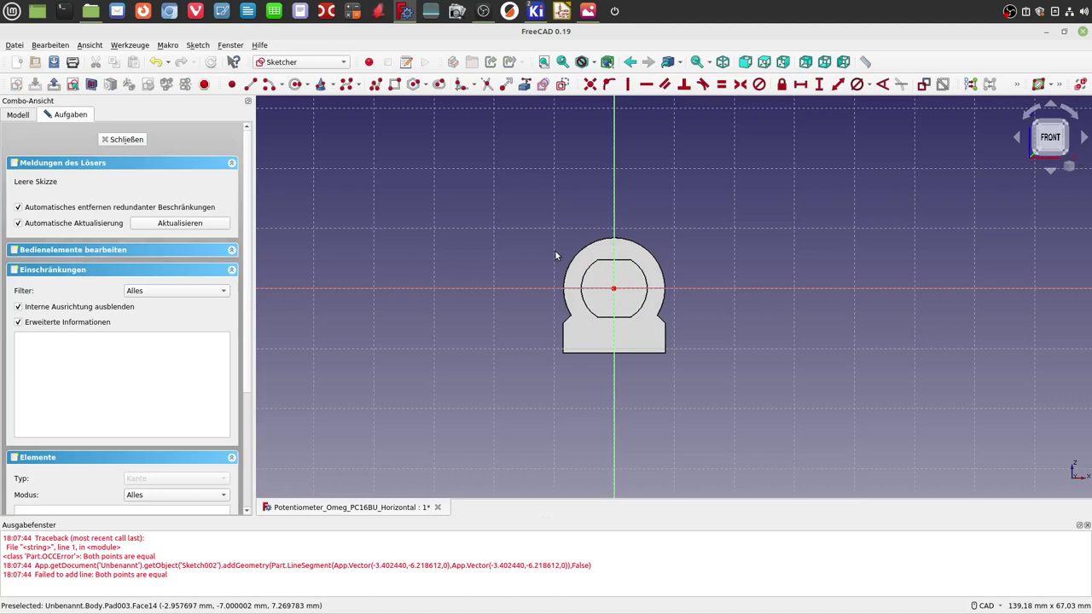
pyautogui.click(587, 11)
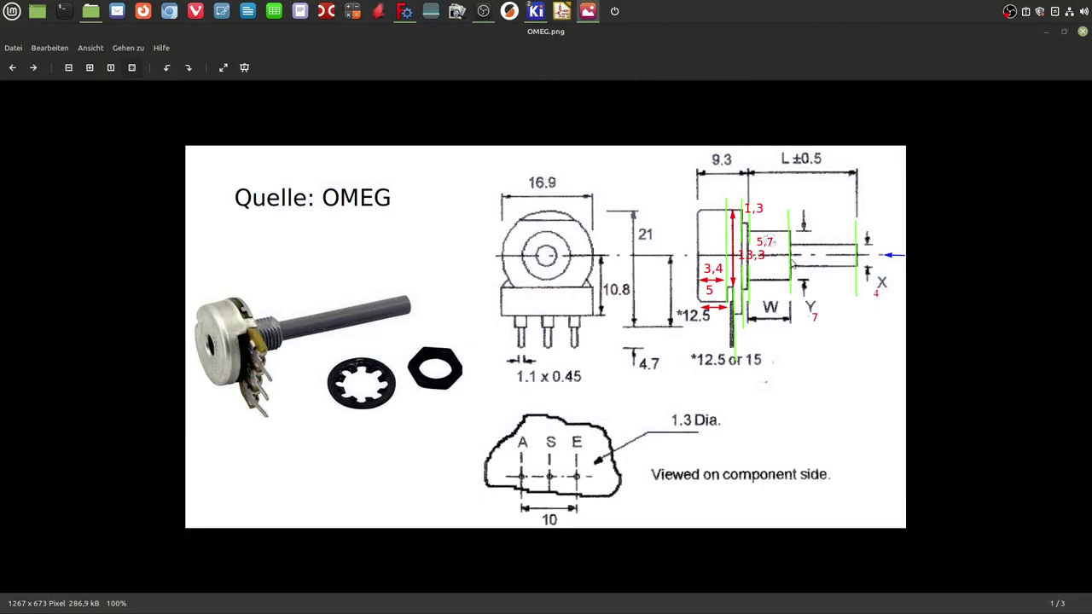
pyautogui.click(1046, 32)
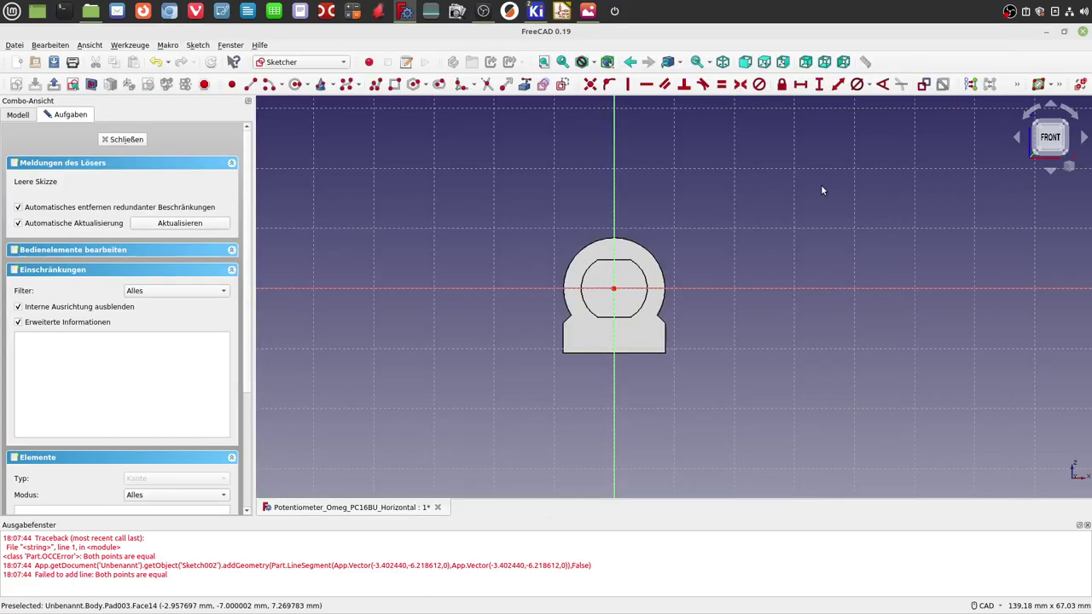
# Step: Draw a circle at the sketch origin with a 7 mm diameter
pyautogui.click(296, 84)
pyautogui.click(614, 289)
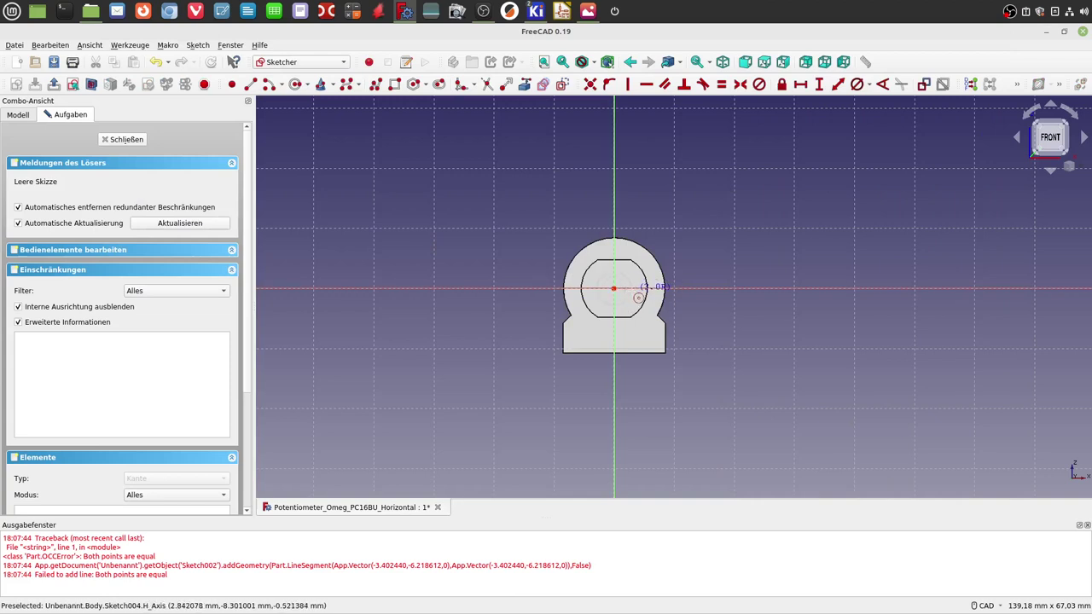
pyautogui.click(630, 290)
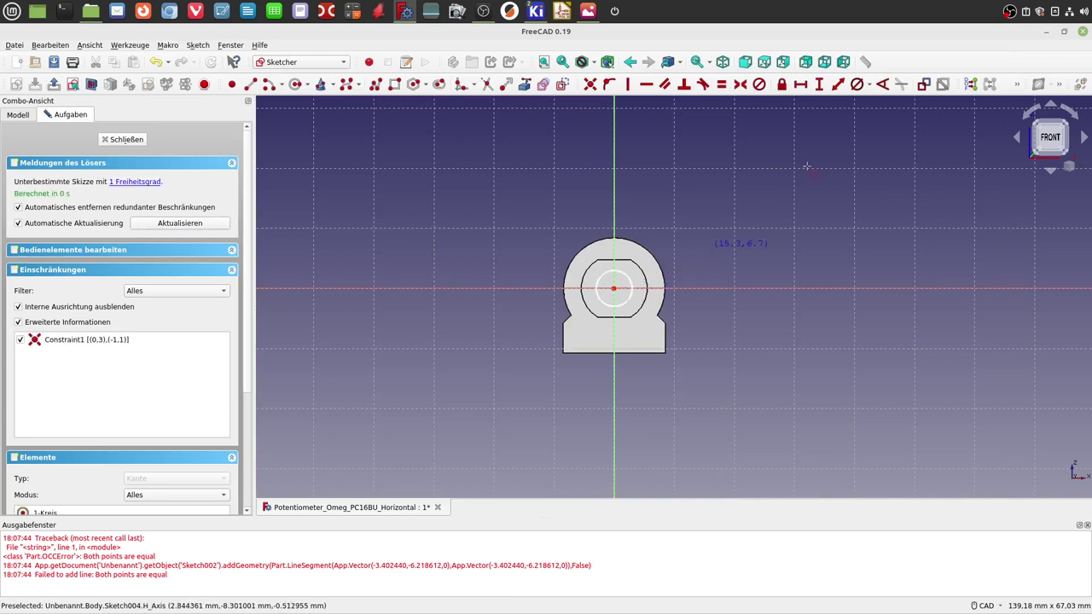
pyautogui.click(870, 85)
pyautogui.click(872, 113)
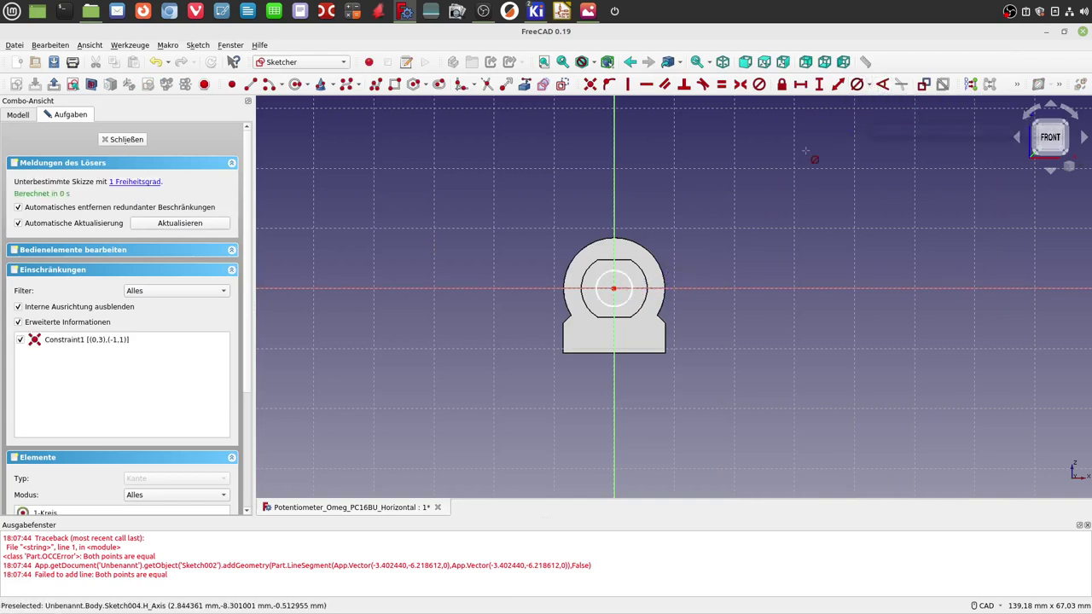
pyautogui.click(623, 275)
pyautogui.write('7')
pyautogui.press('Return')
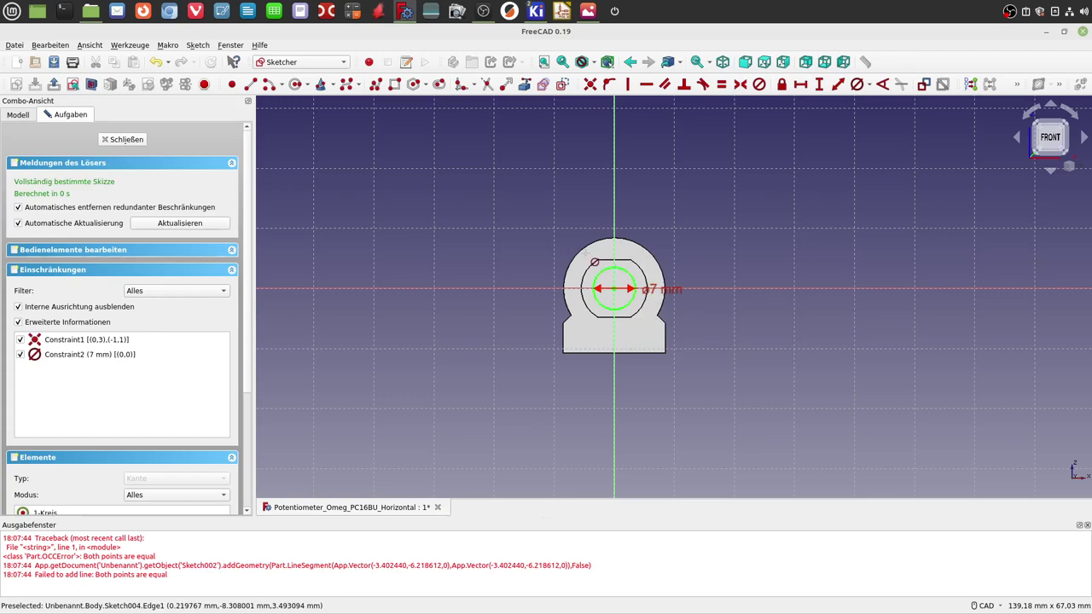
# Step: Draw two vertical lines crossing the left and right sides of the circle
pyautogui.scroll(5, 627, 286)
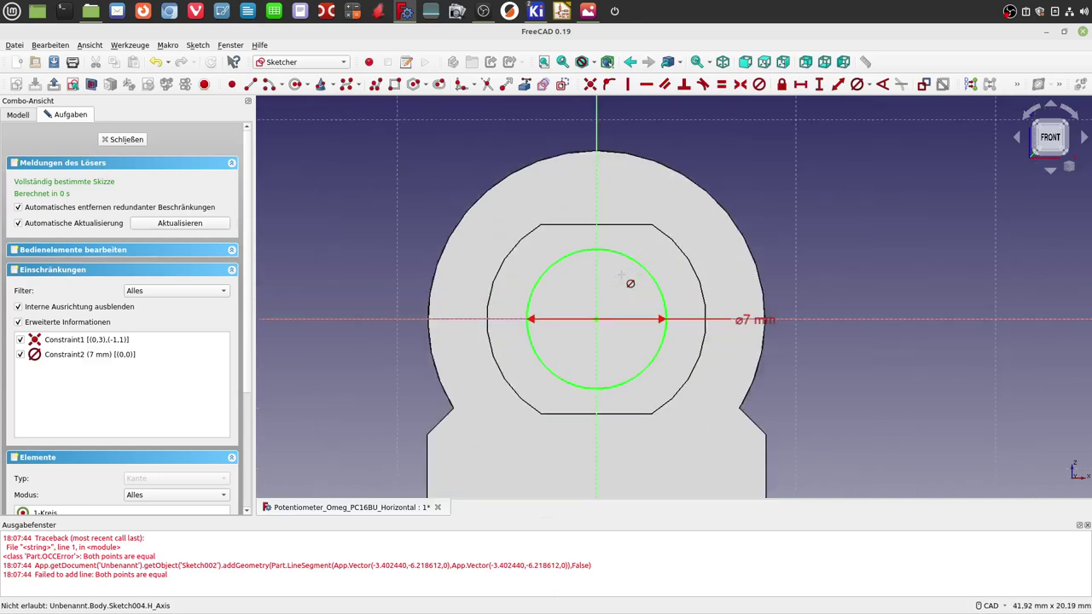
pyautogui.click(249, 86)
pyautogui.click(501, 251)
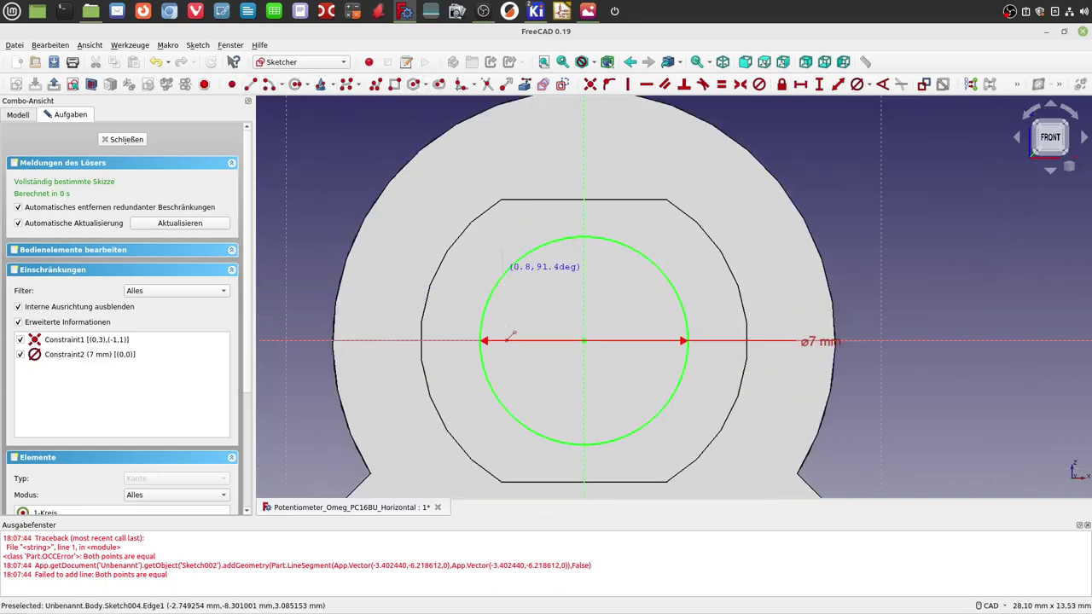
pyautogui.click(503, 411)
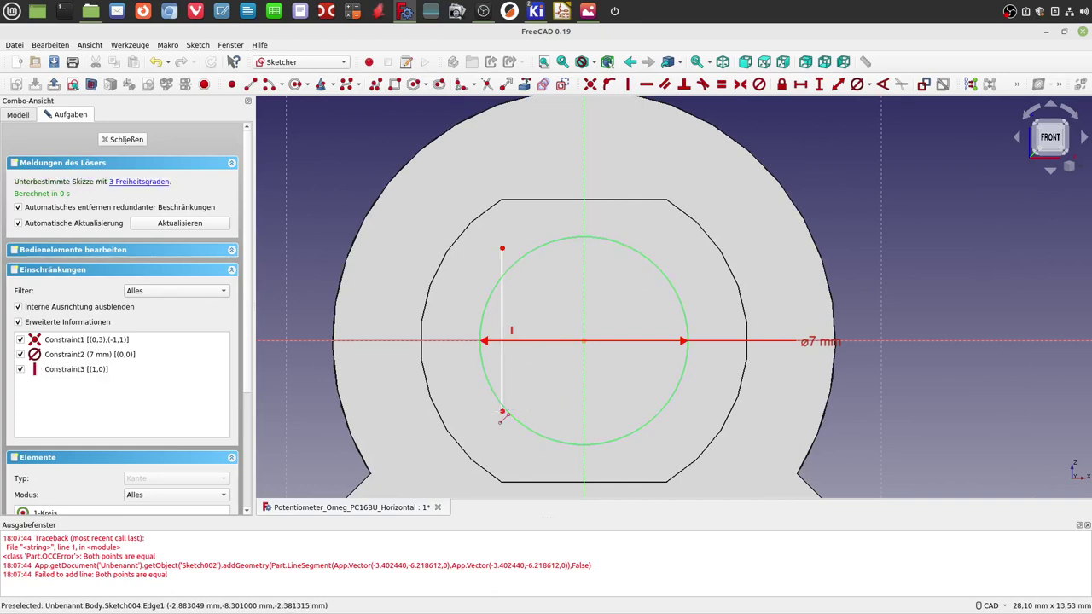
pyautogui.click(660, 251)
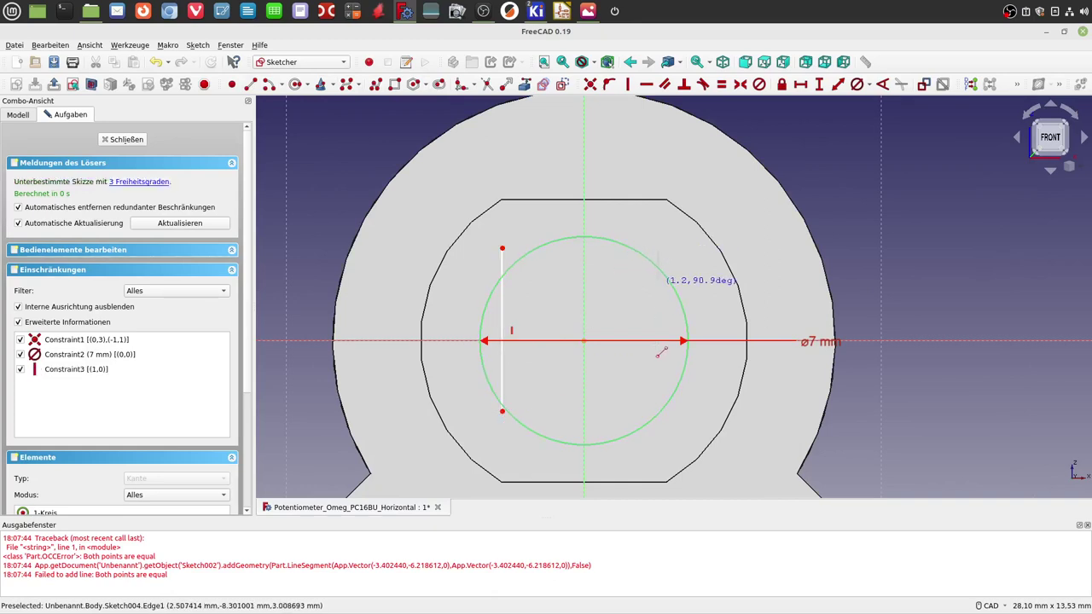
pyautogui.click(660, 414)
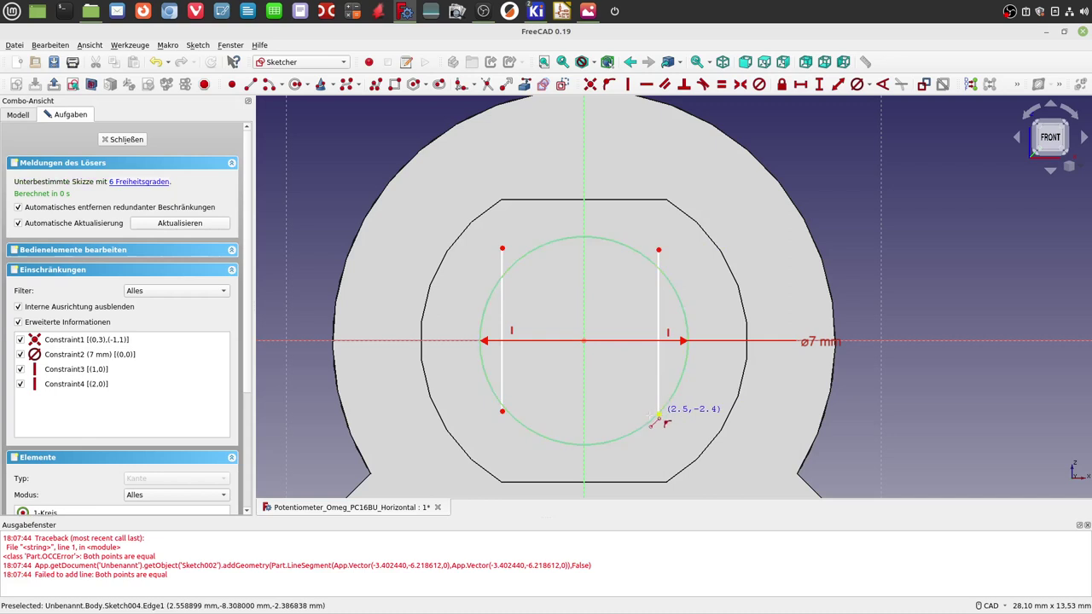
# Step: Dimension both vertical lines 2,9 mm horizontally from the centre
pyautogui.click(800, 84)
pyautogui.click(659, 250)
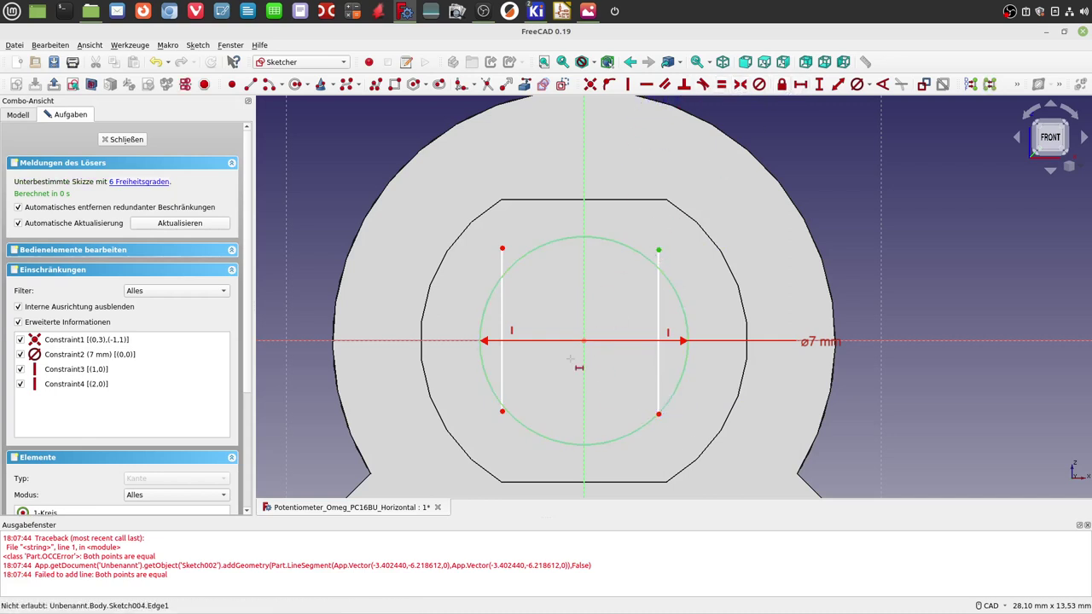
pyautogui.click(584, 342)
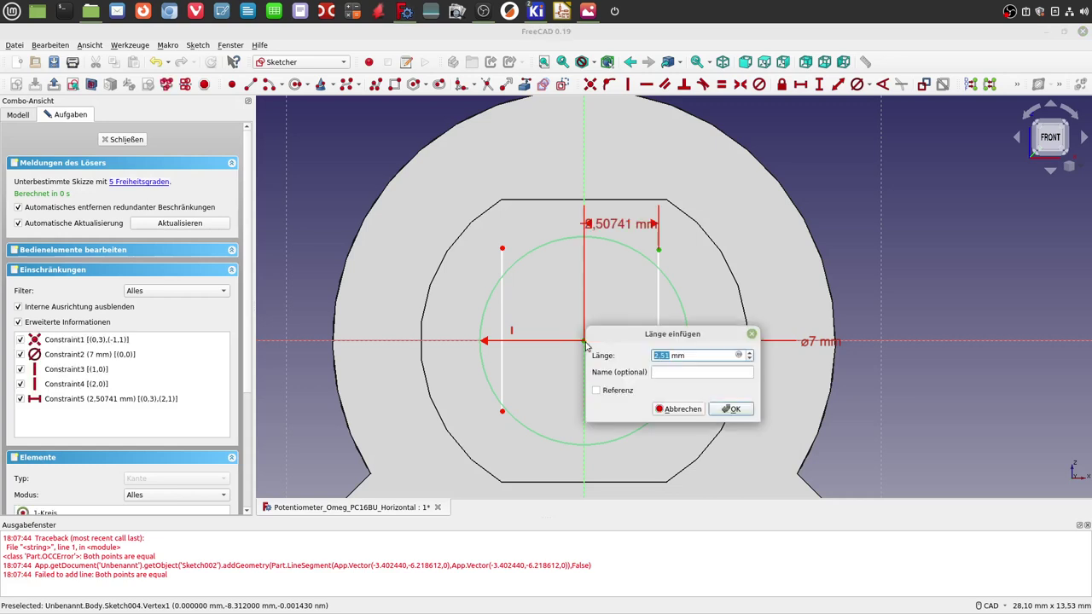
pyautogui.write('2.')
pyautogui.press('Return')
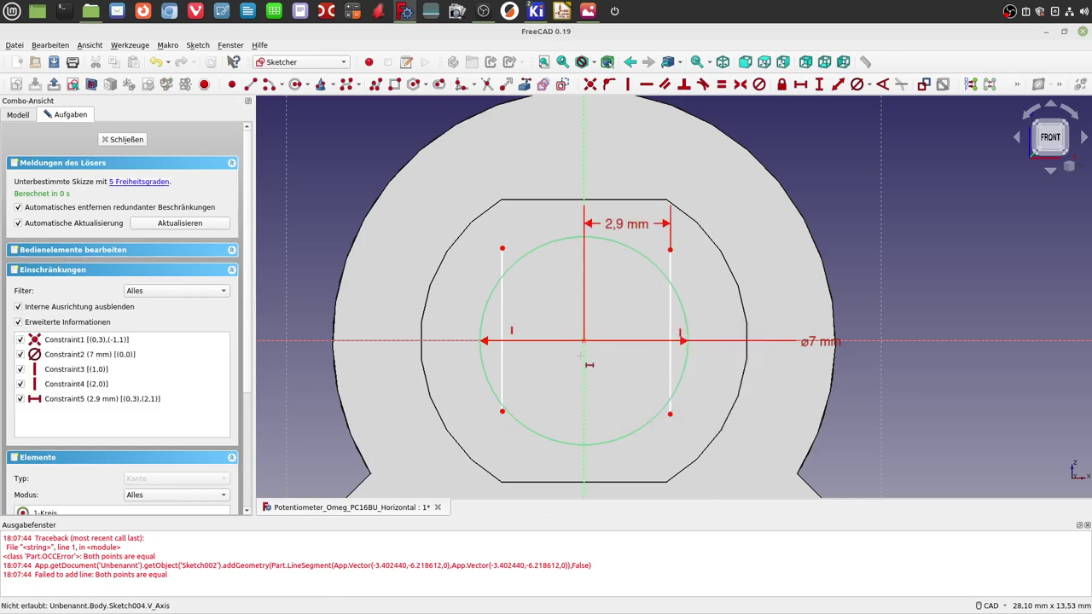
pyautogui.click(502, 252)
pyautogui.write('2,9 mm')
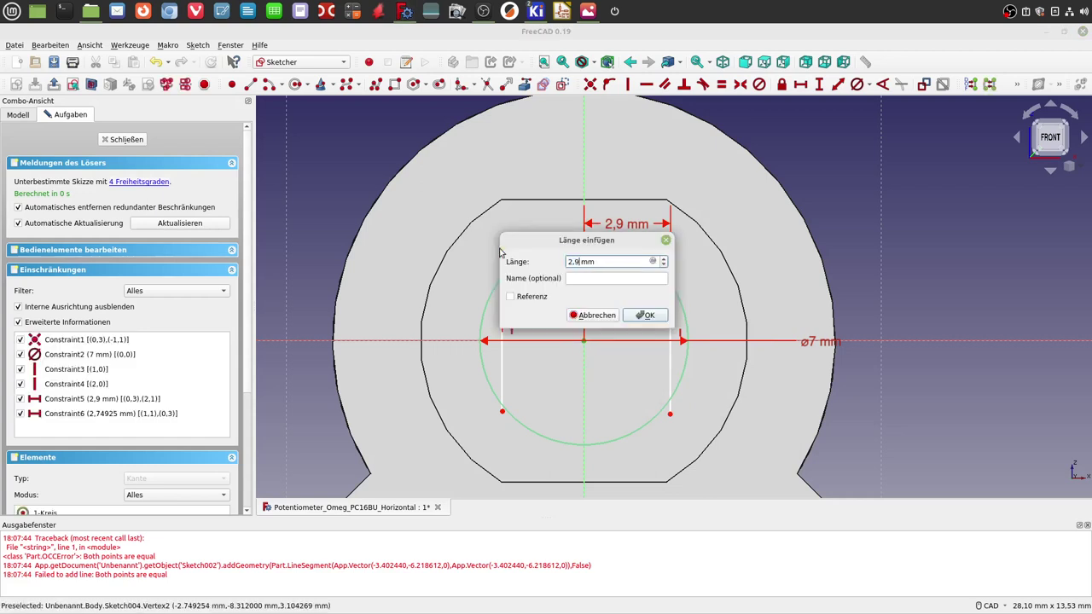
pyautogui.press('Return')
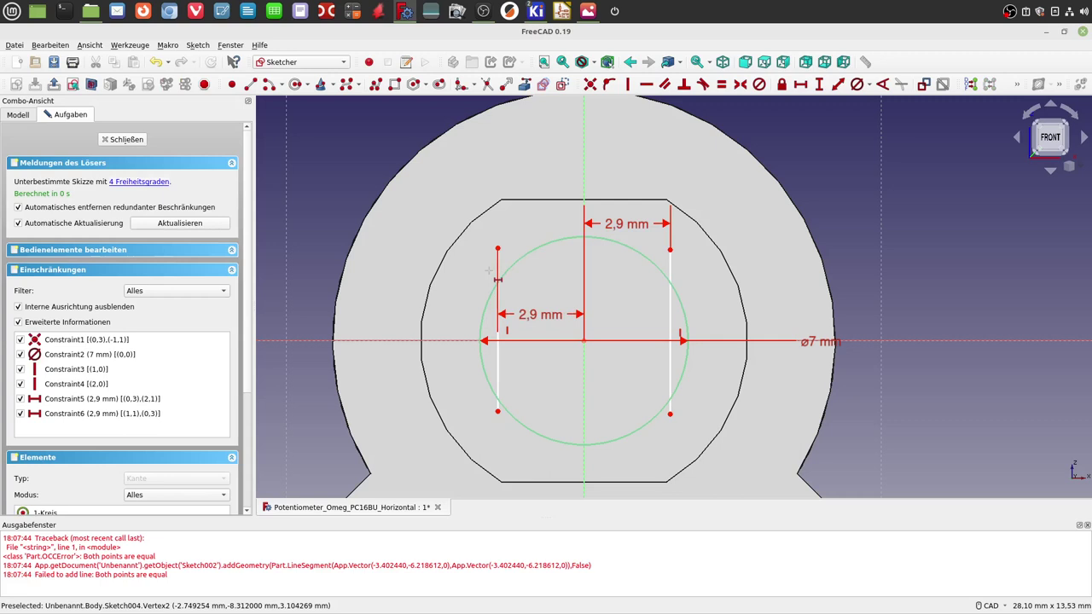
# Step: Trim the circle outside the lines and the line ends beyond the arcs
pyautogui.click(487, 84)
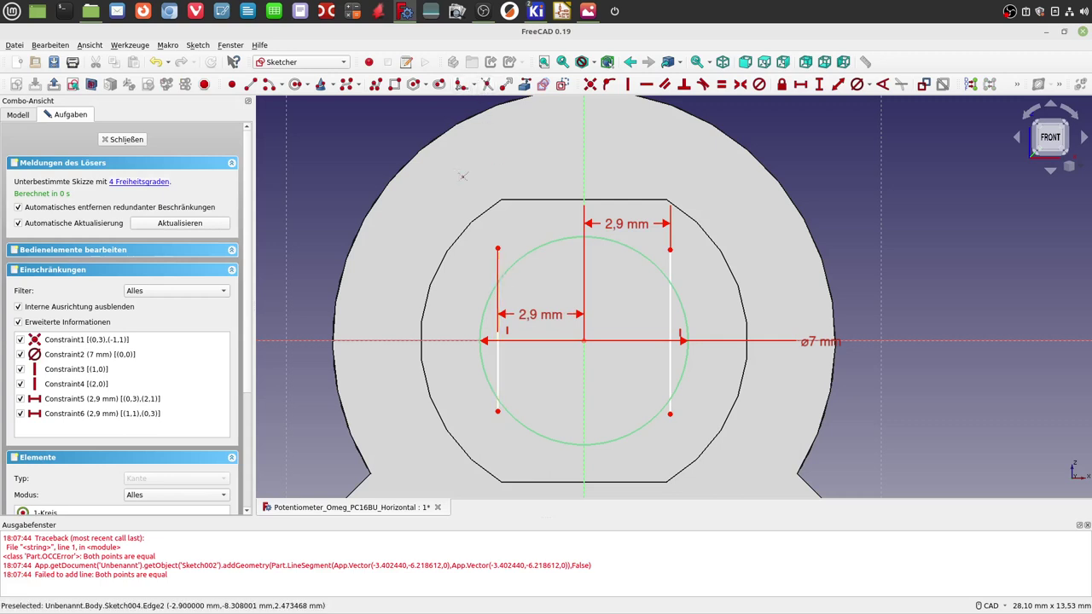
pyautogui.click(485, 309)
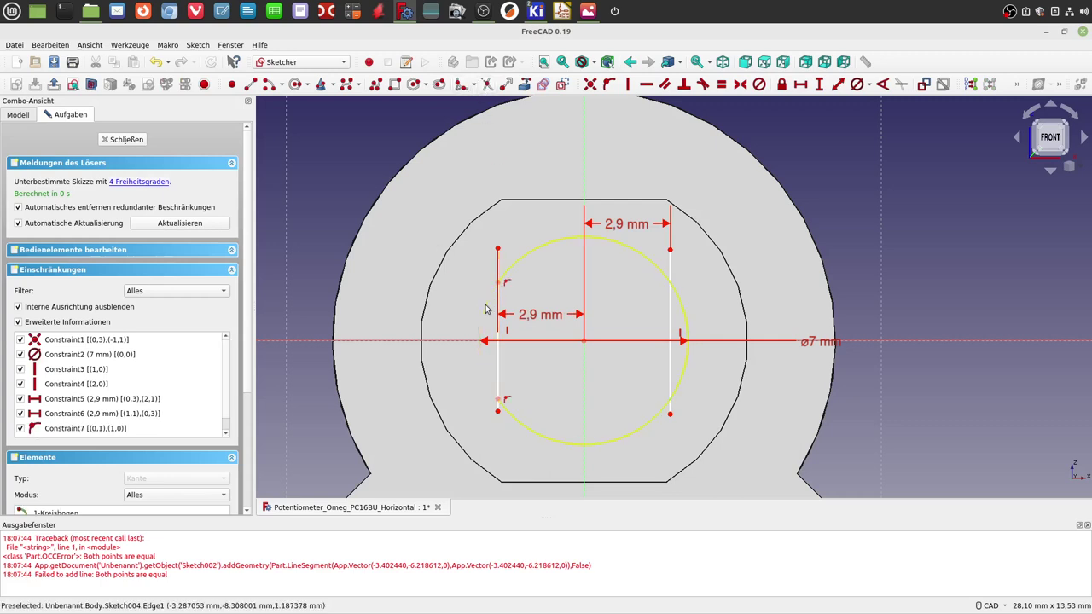
pyautogui.click(682, 310)
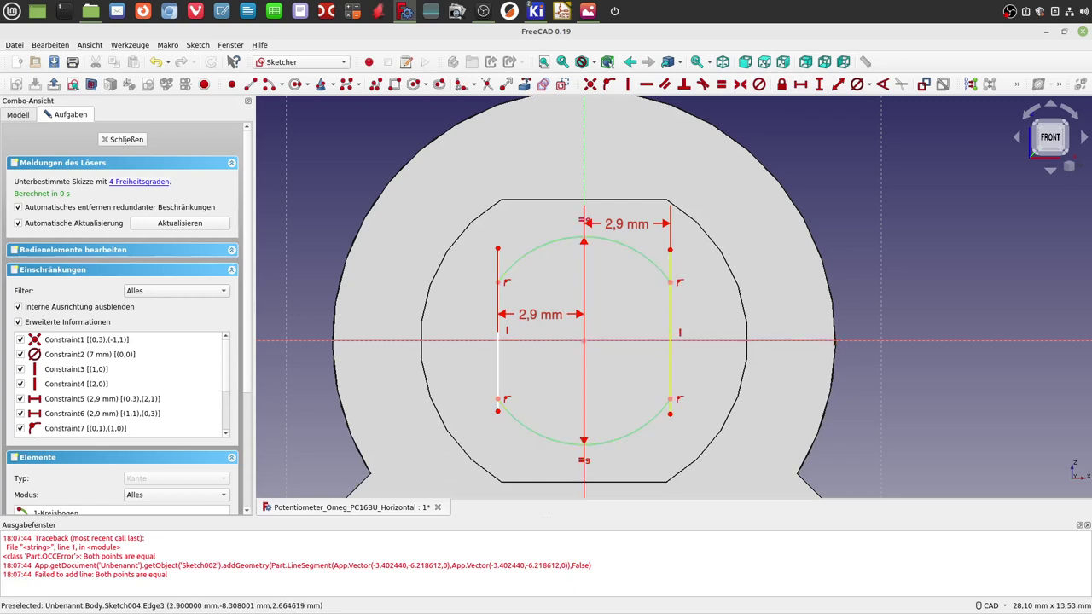
pyautogui.click(671, 263)
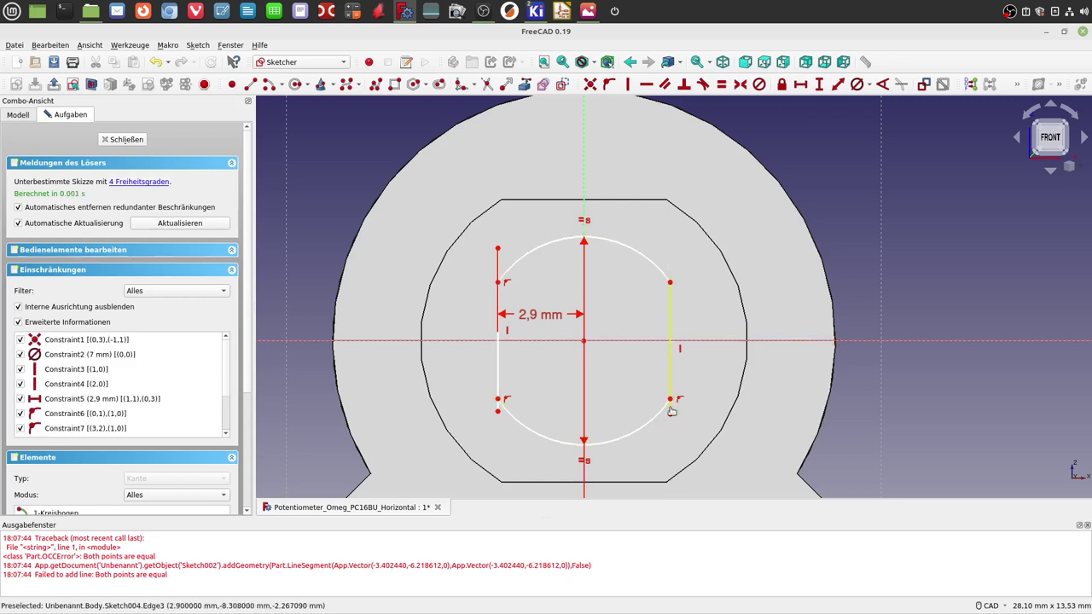
pyautogui.click(671, 408)
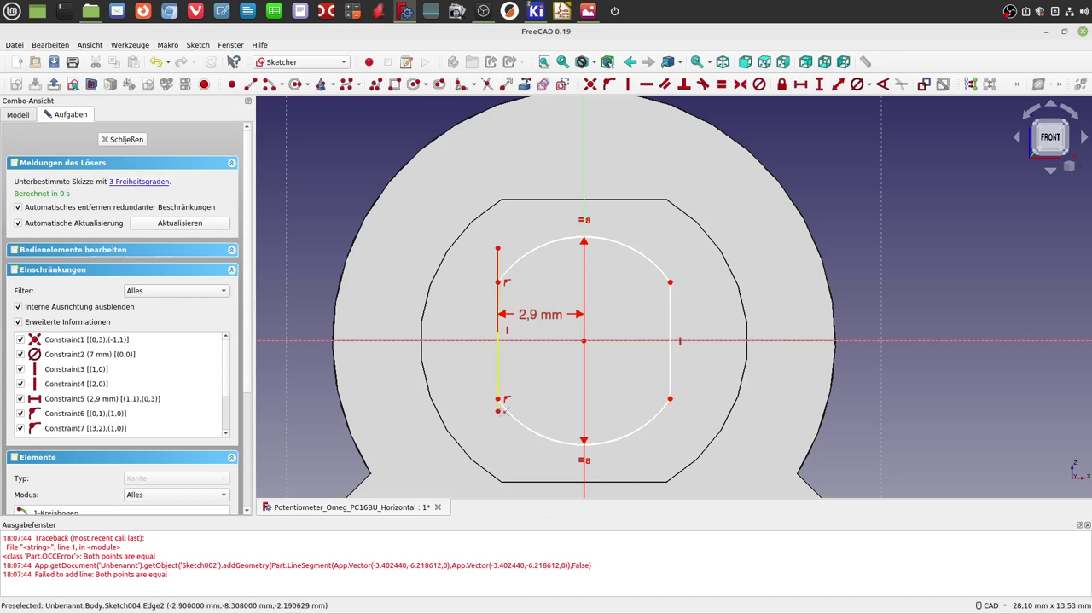
pyautogui.click(499, 408)
pyautogui.hotkey('ctrl', 'z')
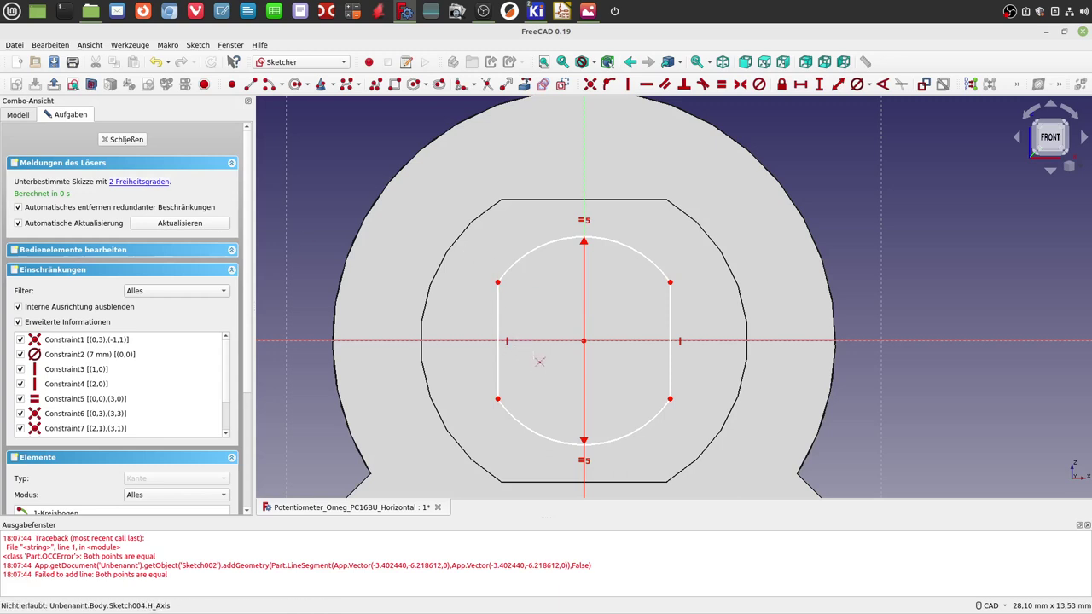
# Step: Constrain both arc endpoints 2,9 mm horizontally from the origin and close the sketch
pyautogui.click(802, 84)
pyautogui.click(670, 282)
pyautogui.click(584, 341)
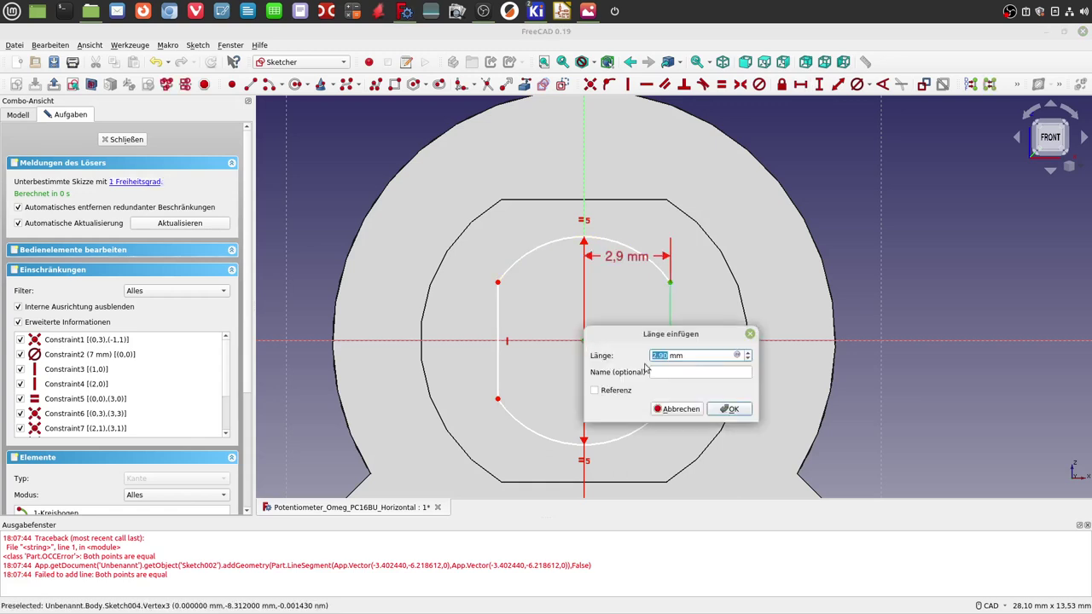
pyautogui.click(729, 410)
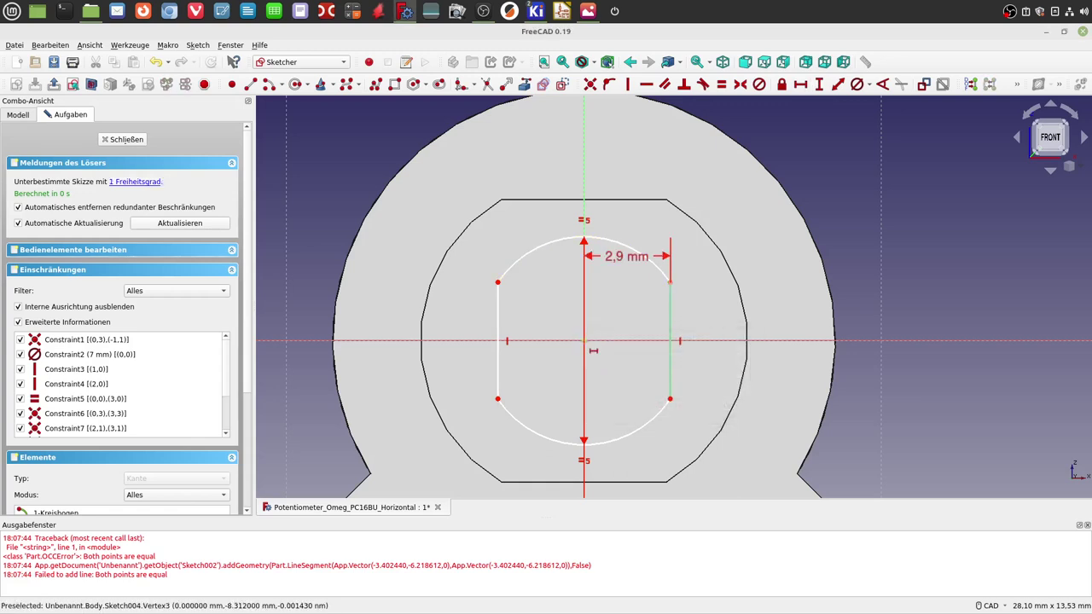
pyautogui.click(500, 280)
pyautogui.click(643, 348)
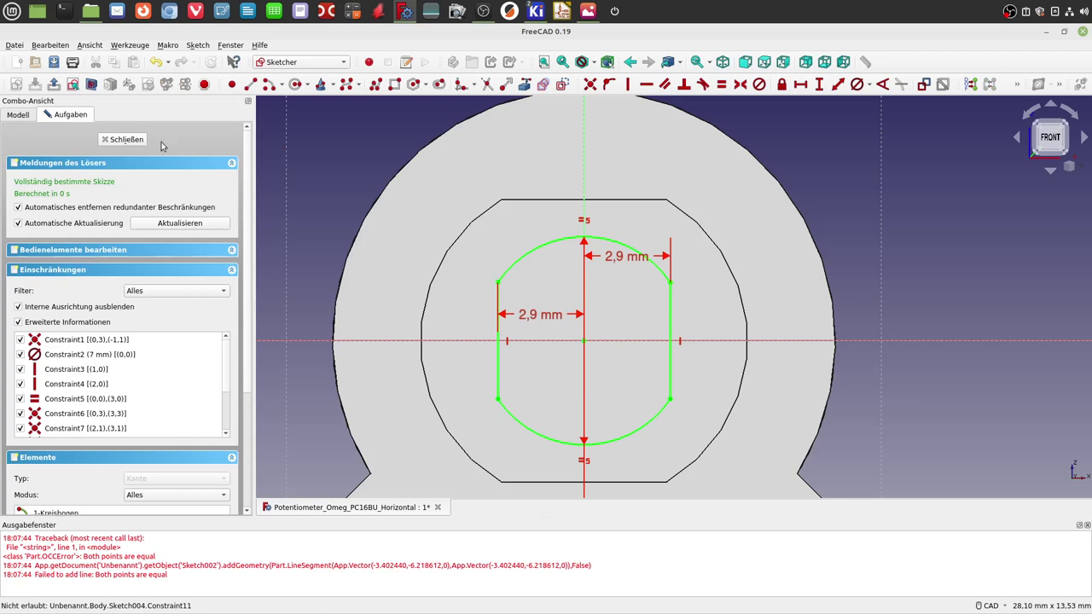
pyautogui.click(126, 140)
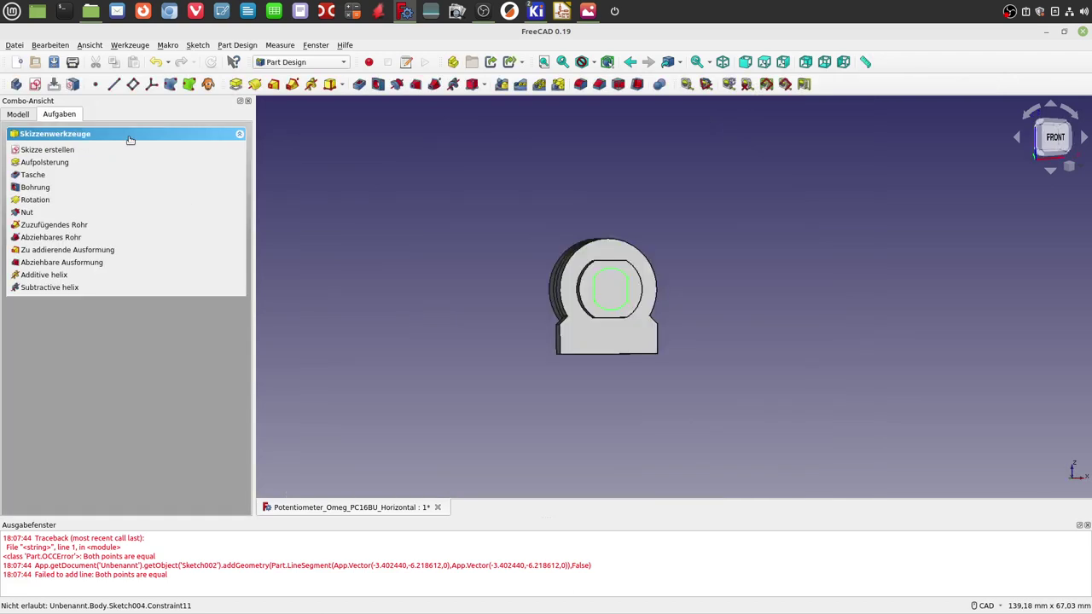
# Step: Pad the flat-sided profile 6 mm, orbit to inspect it, then switch to KiCad
pyautogui.click(35, 162)
pyautogui.moveTo(587, 77)
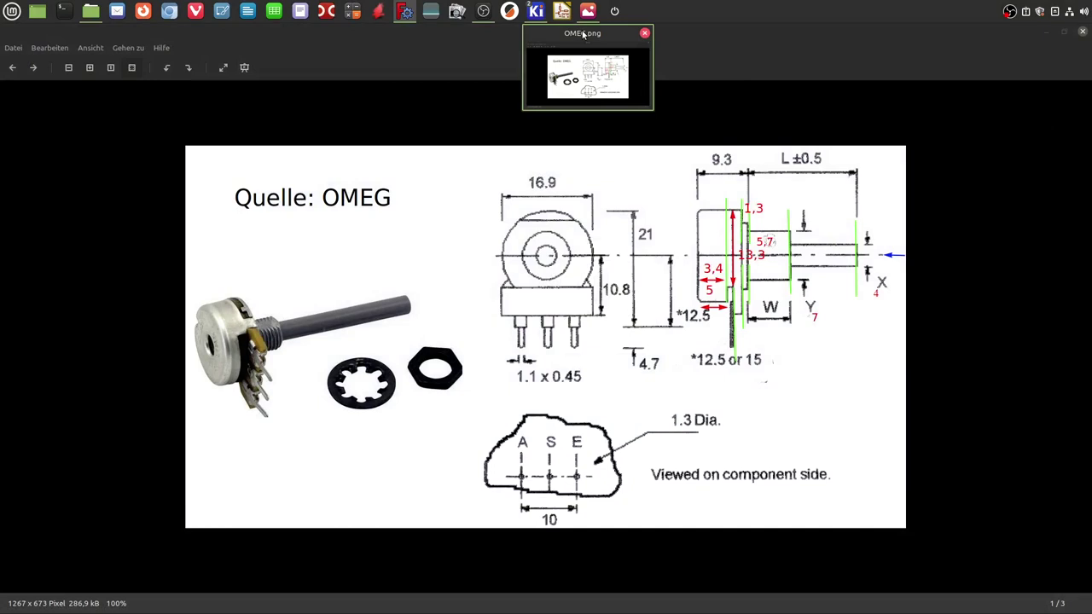
pyautogui.click(644, 32)
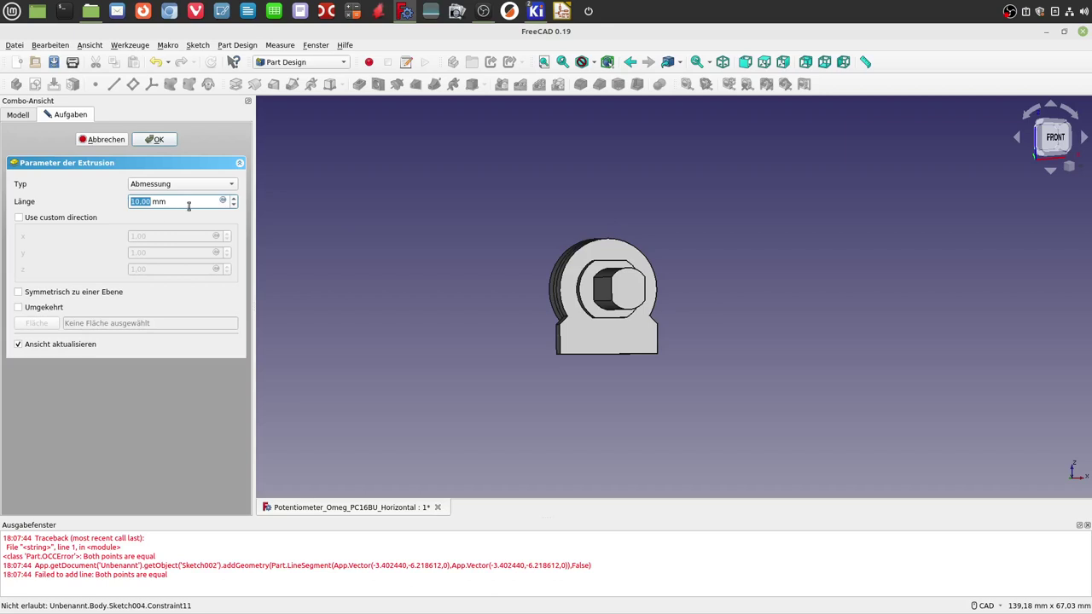
pyautogui.moveTo(188, 205); pyautogui.dragTo(103, 200)
pyautogui.write('6')
pyautogui.press('Return')
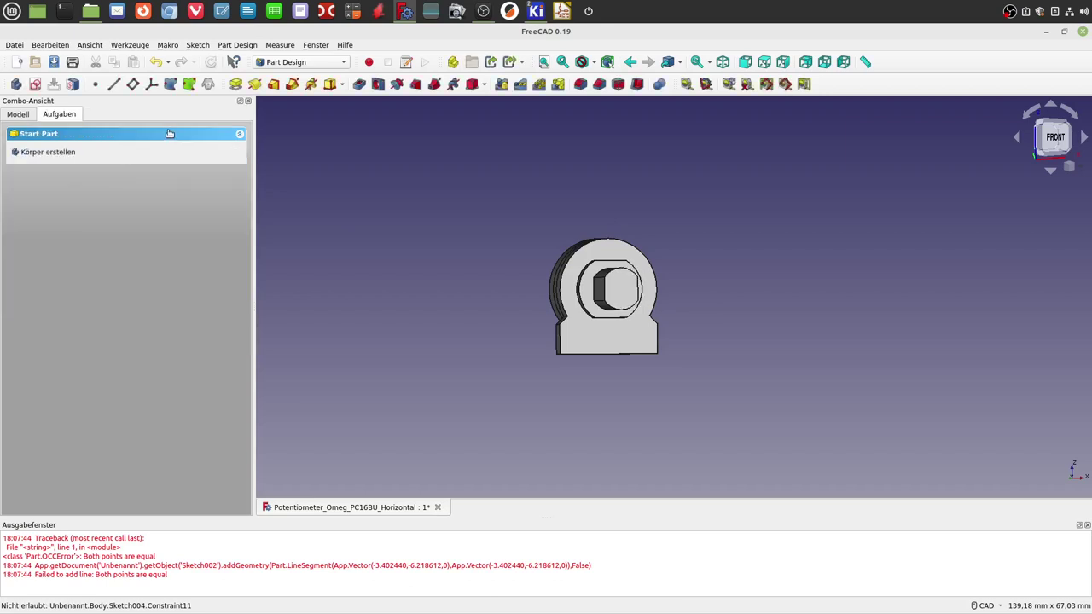
pyautogui.moveTo(641, 314)
pyautogui.mouseDown(button='middle')
pyautogui.moveTo(853, 319)
pyautogui.moveTo(608, 316)
pyautogui.moveTo(762, 312)
pyautogui.mouseUp(button='middle')
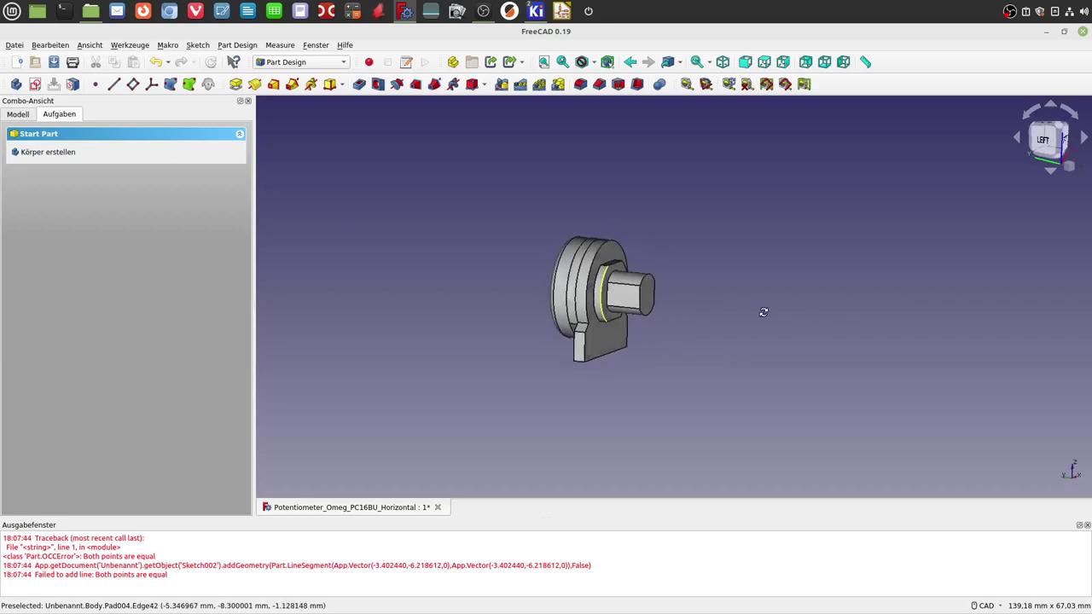
pyautogui.hotkey('alt', 'Tab')
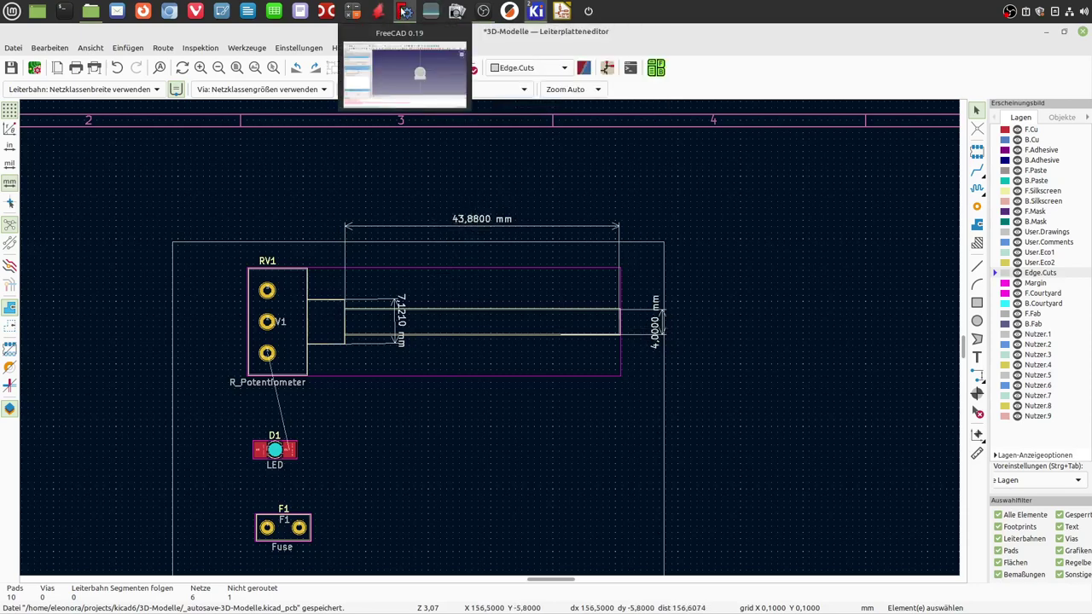
# Step: Back in FreeCAD, sketch a circle at the origin constrained to 4 mm diameter
pyautogui.click(405, 10)
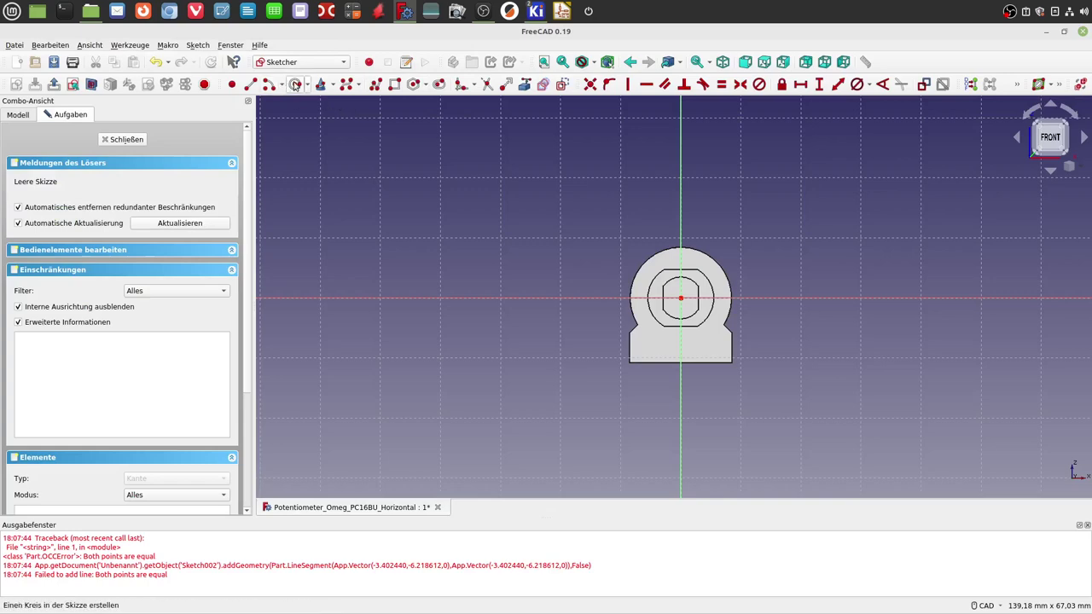
pyautogui.scroll(4, 687, 301)
pyautogui.scroll(4, 687, 300)
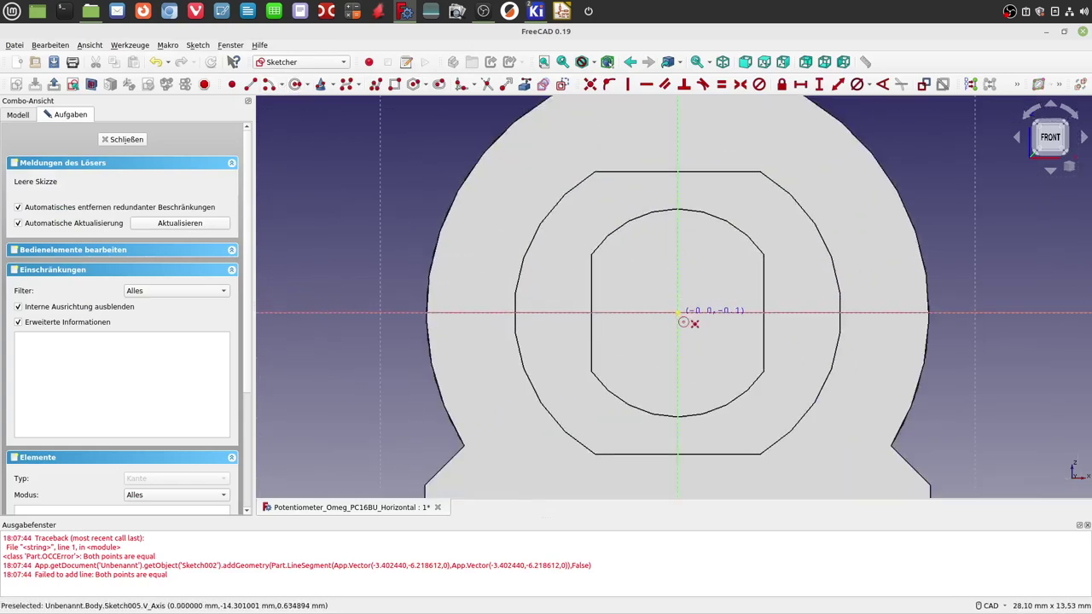
pyautogui.click(703, 306)
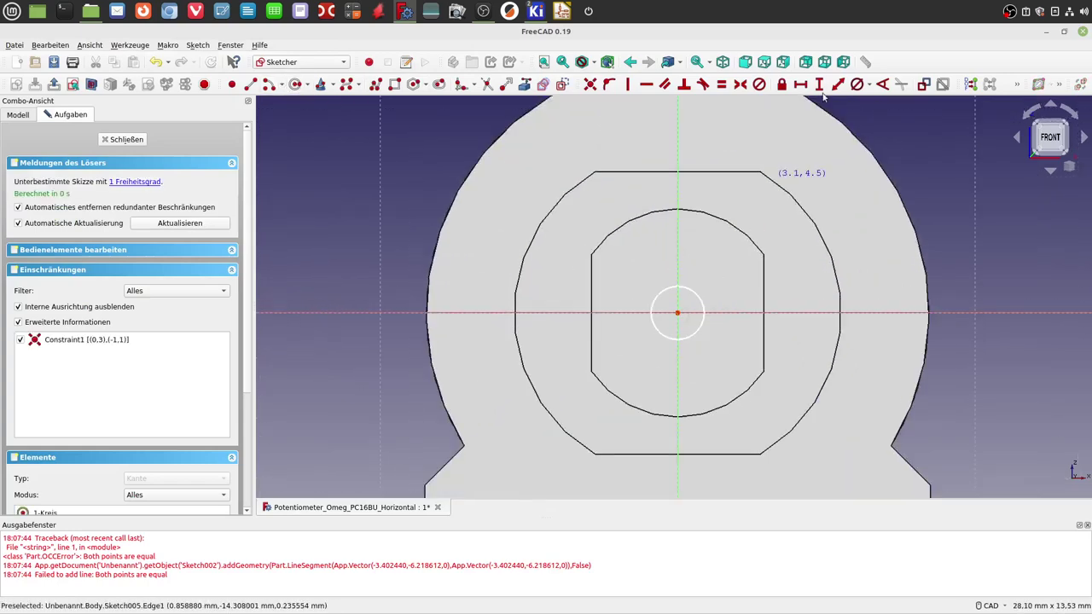
pyautogui.click(869, 84)
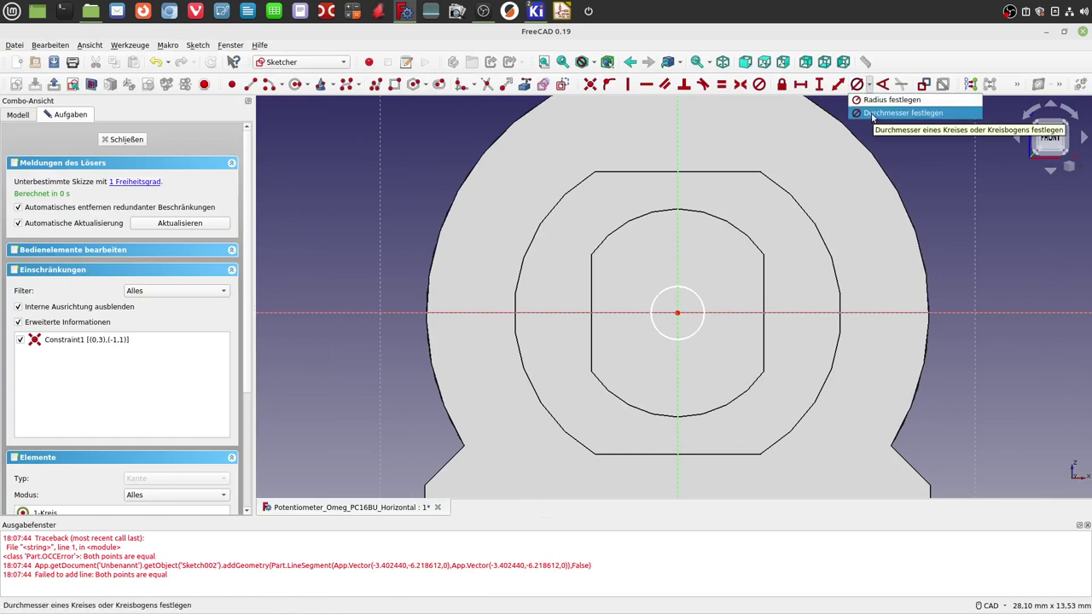
pyautogui.click(892, 113)
pyautogui.click(691, 291)
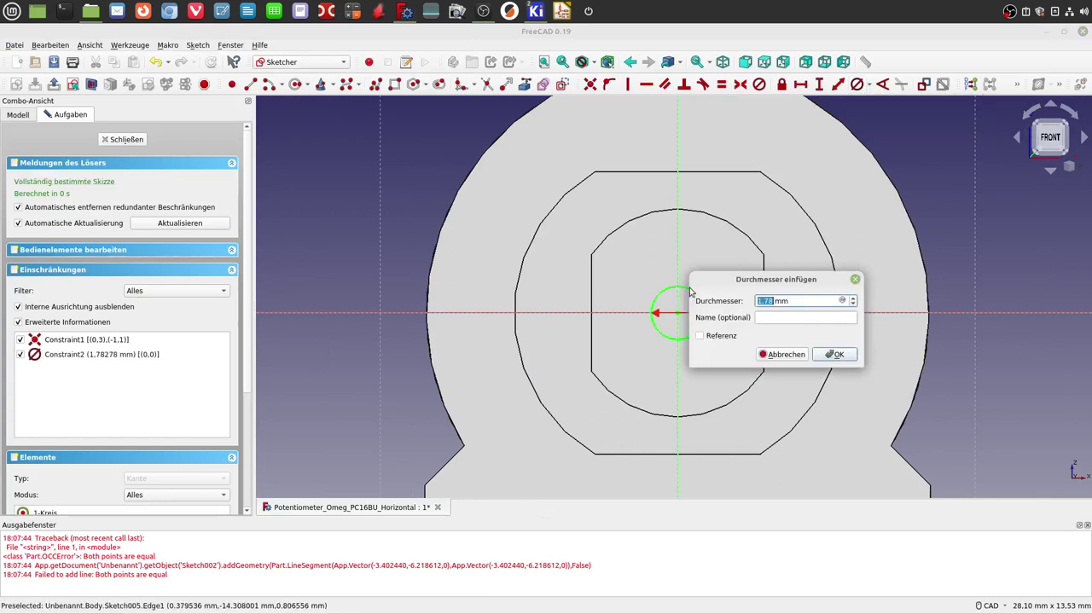
pyautogui.write('4')
pyautogui.press('Return')
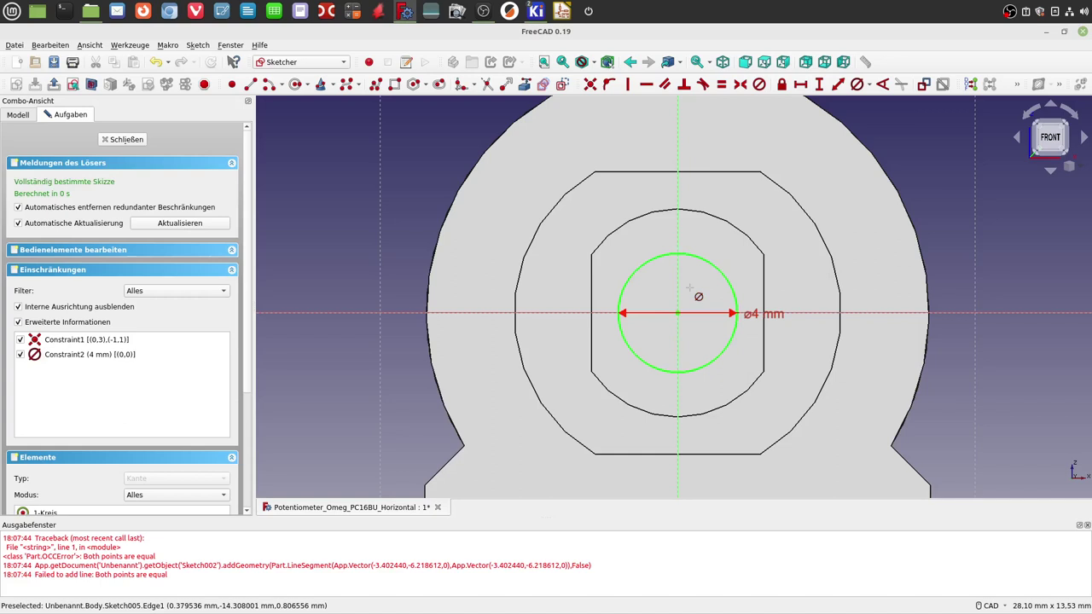
# Step: Close the sketch and pad the 4 mm circle 44 mm into the shaft
pyautogui.click(128, 140)
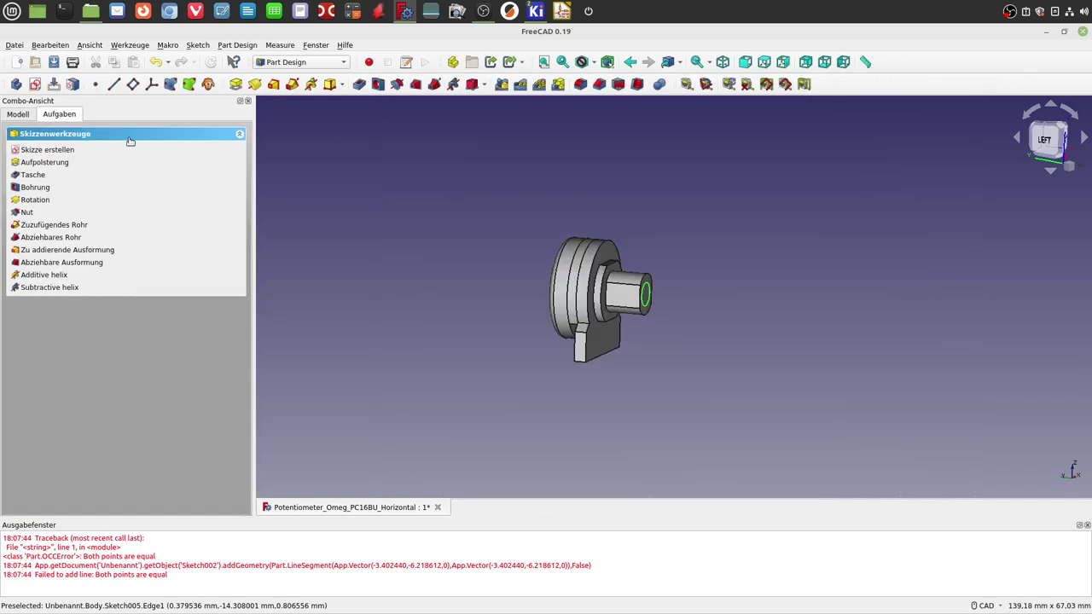
pyautogui.click(48, 163)
pyautogui.write('44')
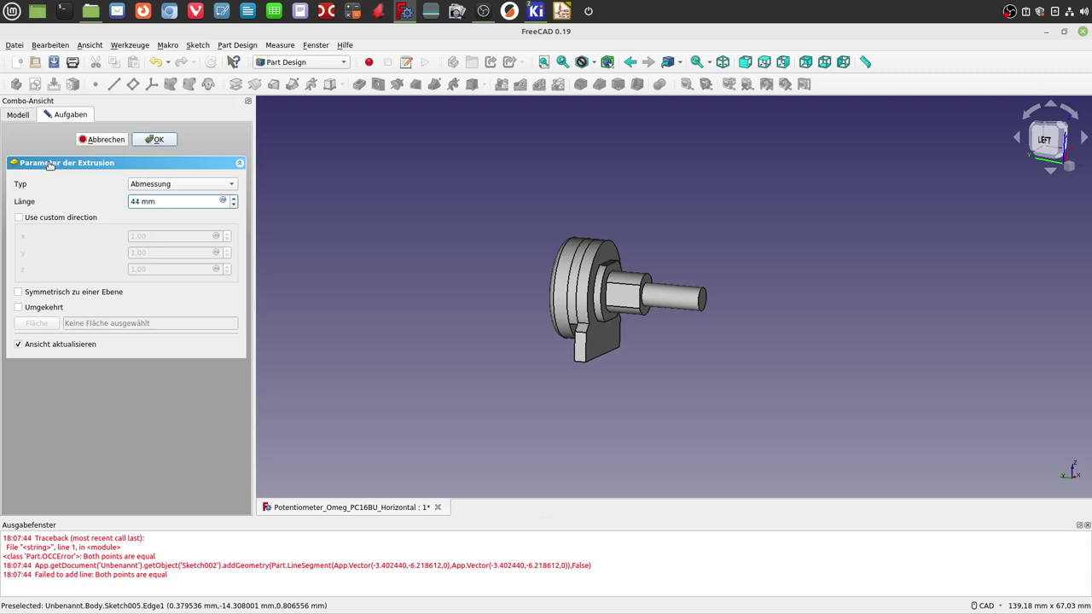
pyautogui.press('Return')
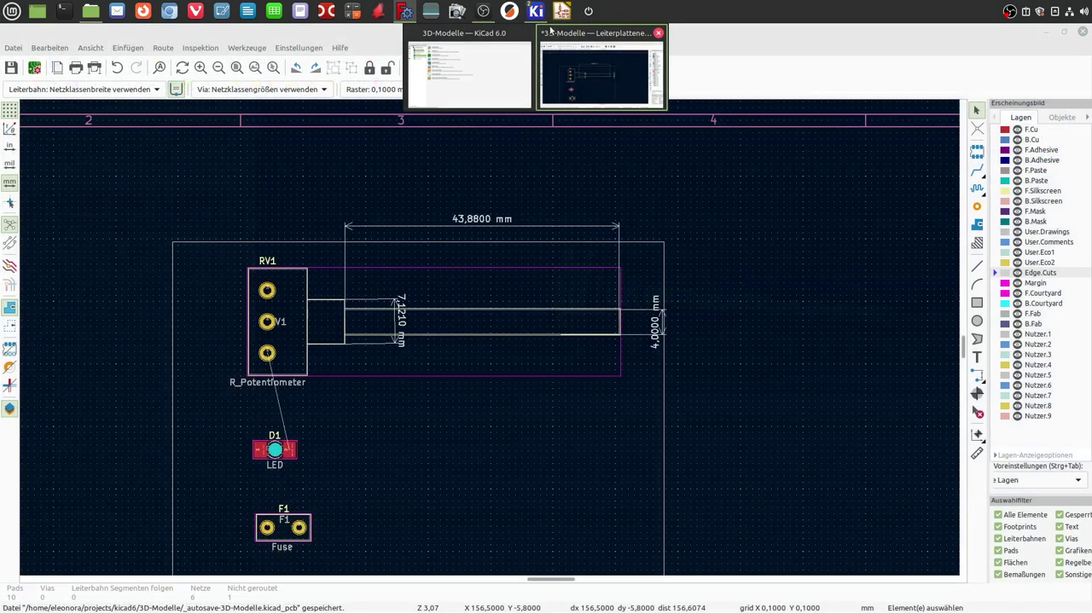
pyautogui.moveTo(405, 11)
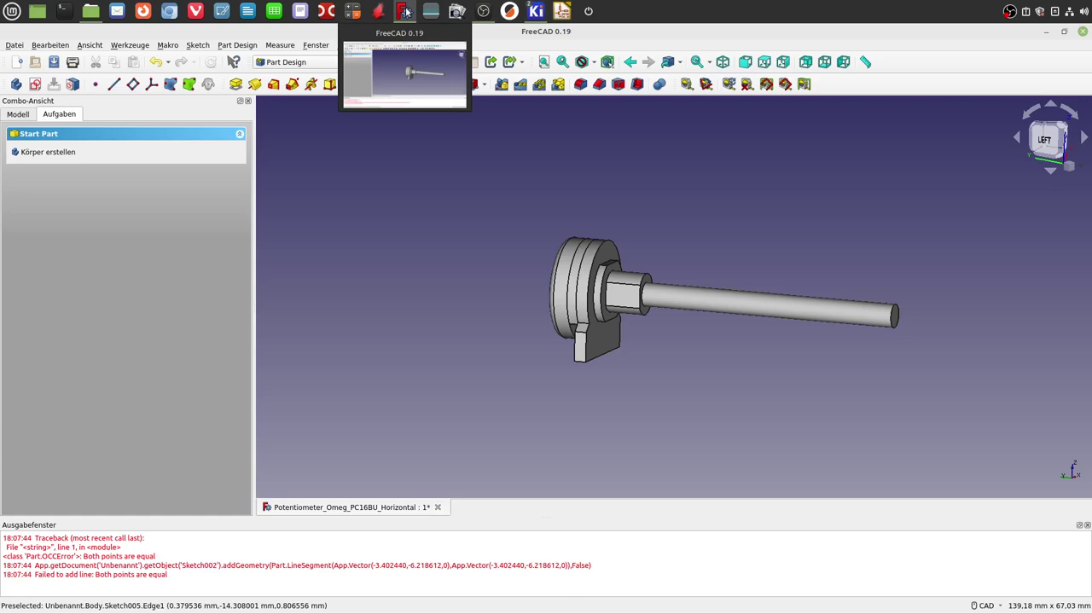
pyautogui.click(405, 11)
pyautogui.click(406, 11)
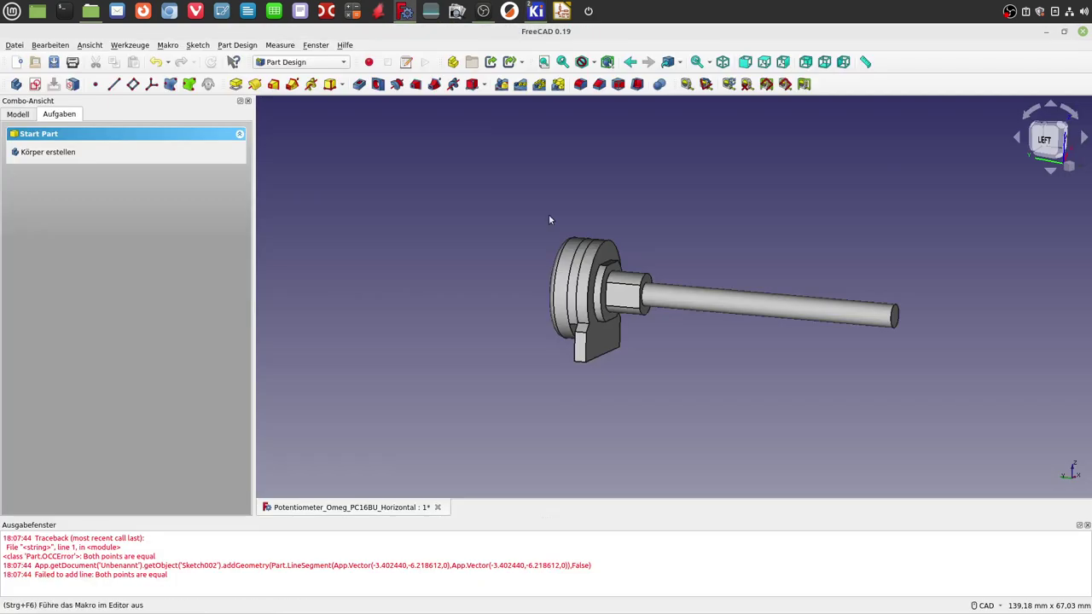
# Step: Orbit the model to its rear, consult the OMEG datasheet, and return to FreeCAD
pyautogui.moveTo(699, 328)
pyautogui.mouseDown(button='middle')
pyautogui.moveTo(738, 331)
pyautogui.moveTo(578, 404)
pyautogui.mouseUp(button='middle')
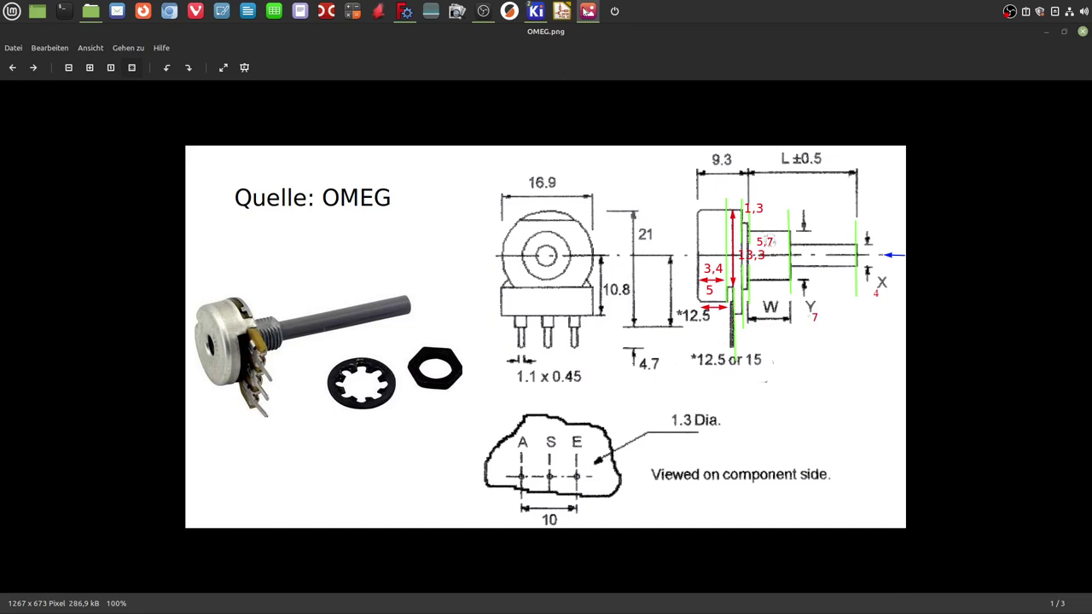
pyautogui.click(405, 11)
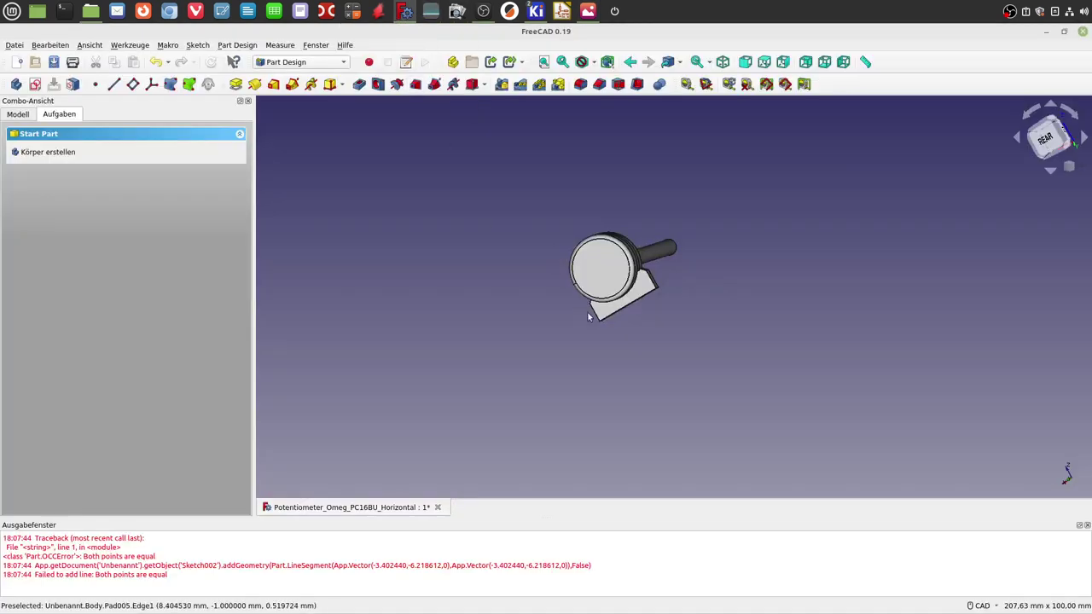
pyautogui.scroll(2, 642, 289)
pyautogui.scroll(3, 645, 286)
# Step: Sketch a 2 mm wide stepped pin on the rear face, constrained with 2, 5, 4 and 1.1 mm lengths
pyautogui.click(645, 280)
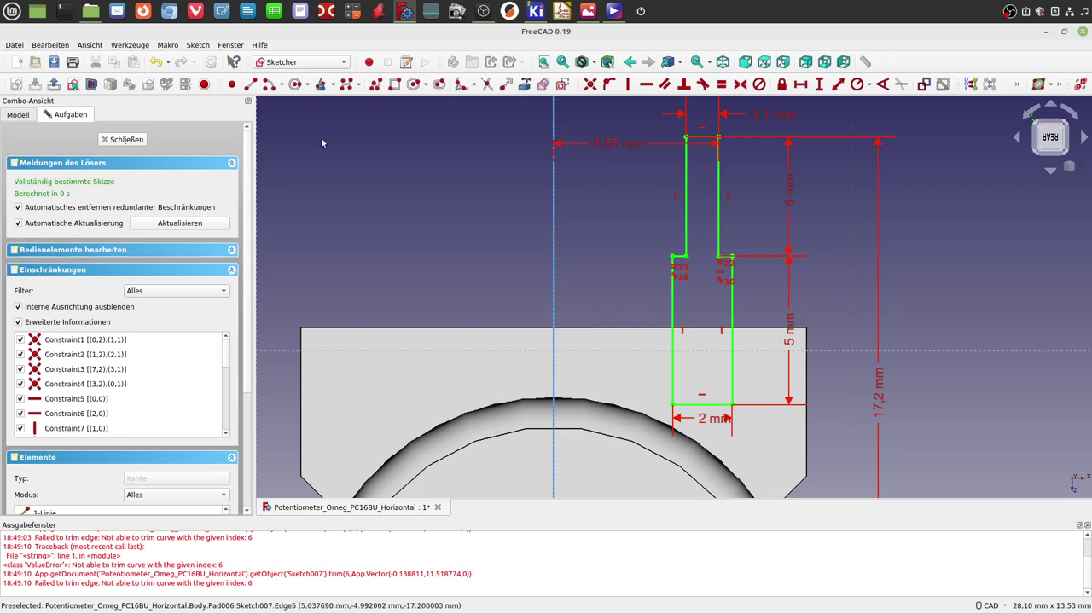
pyautogui.click(127, 140)
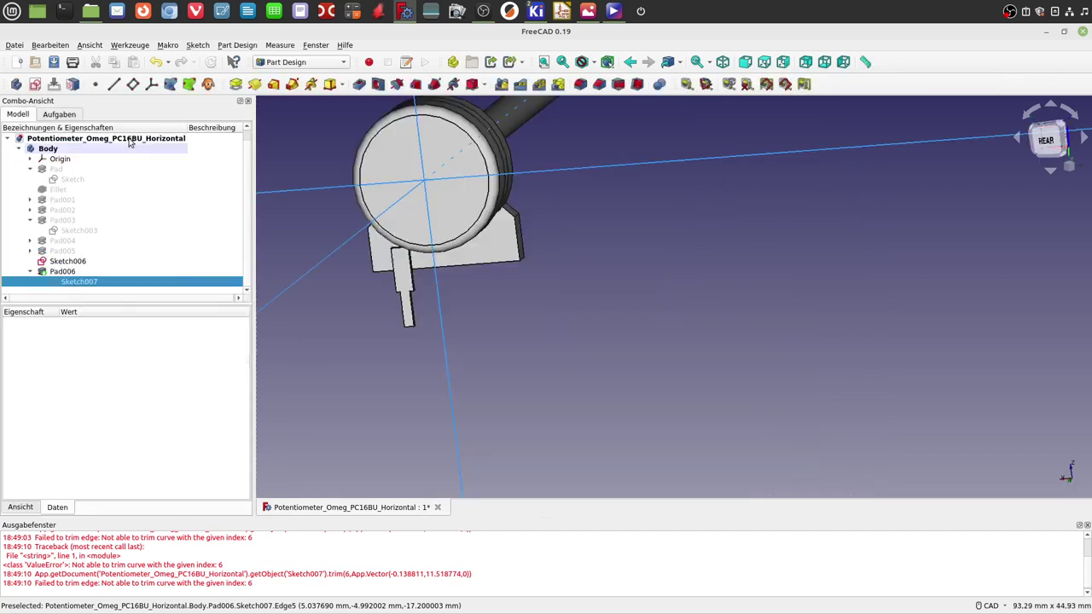
# Step: Pad the pin sketch to a thickness of 0.545 mm
pyautogui.click(61, 116)
pyautogui.click(39, 162)
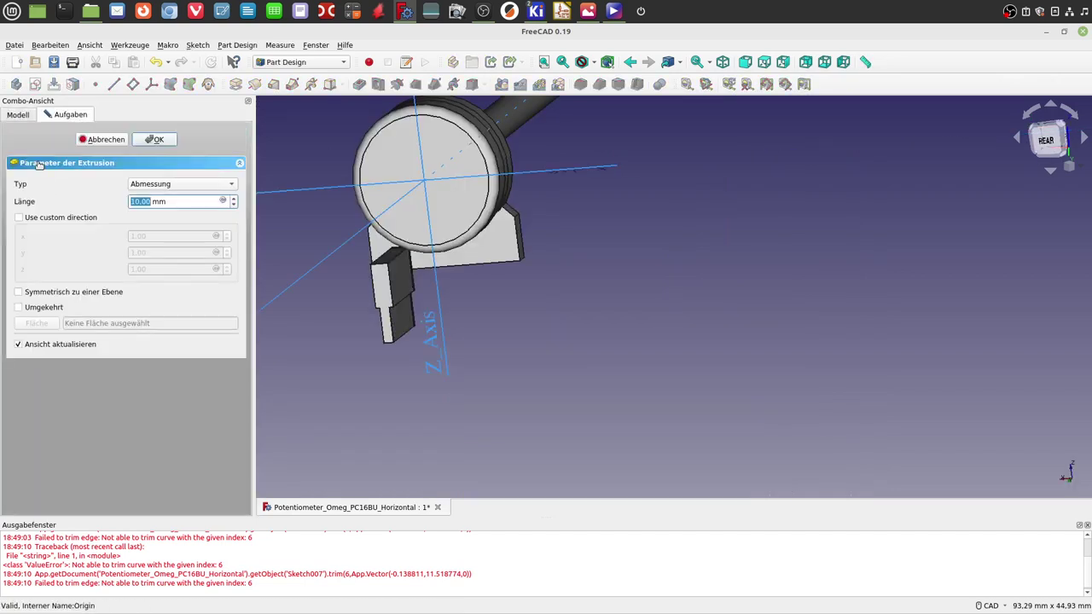
pyautogui.write('0.5')
pyautogui.write('45')
pyautogui.press('Return')
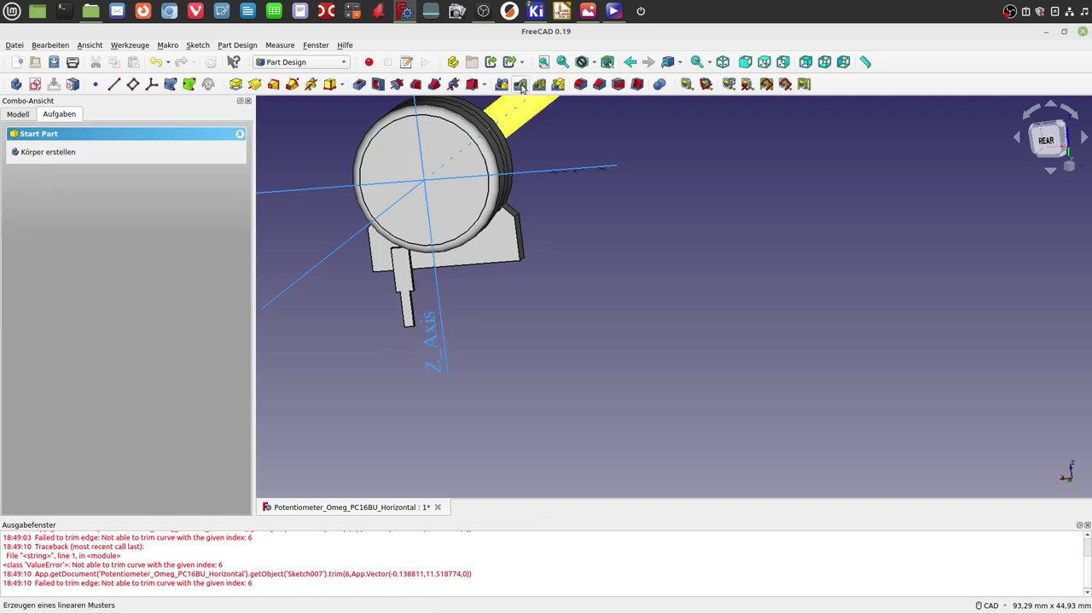
# Step: Linear-pattern the pin into 3 reversed copies over 10 mm, then bring up the OMEG datasheet image
pyautogui.click(405, 275)
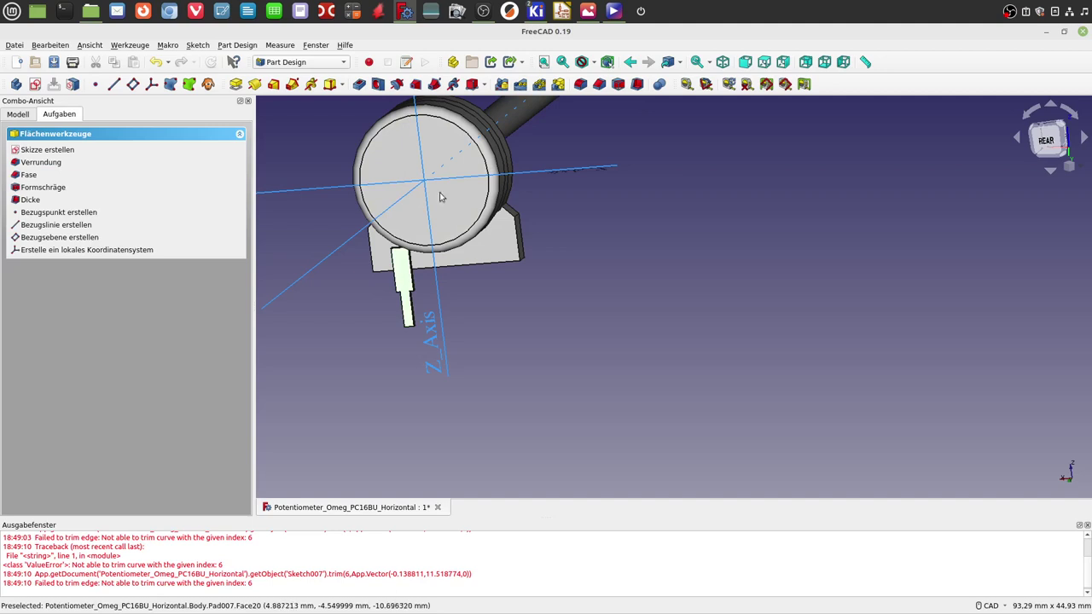
pyautogui.click(519, 84)
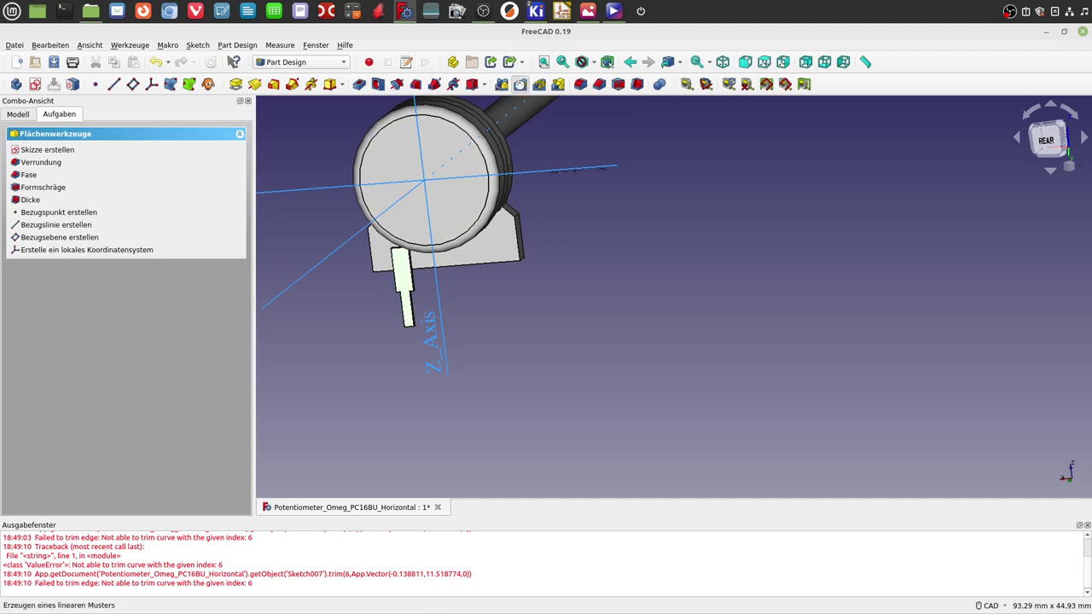
pyautogui.moveTo(182, 409); pyautogui.dragTo(98, 407)
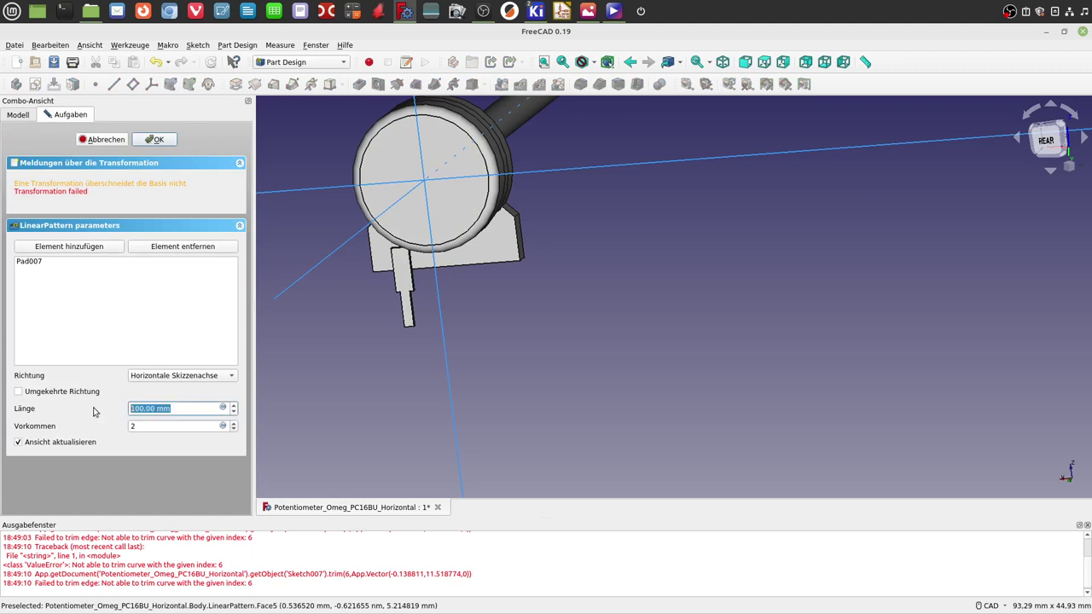
pyautogui.write('10')
pyautogui.click(142, 426)
pyautogui.doubleClick(135, 427)
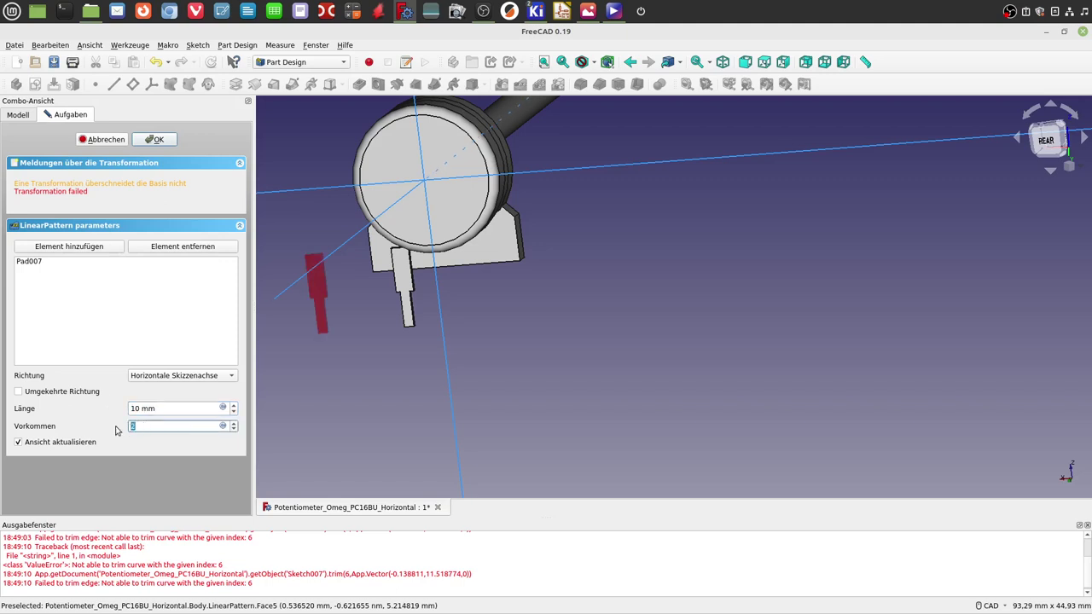
pyautogui.write('3')
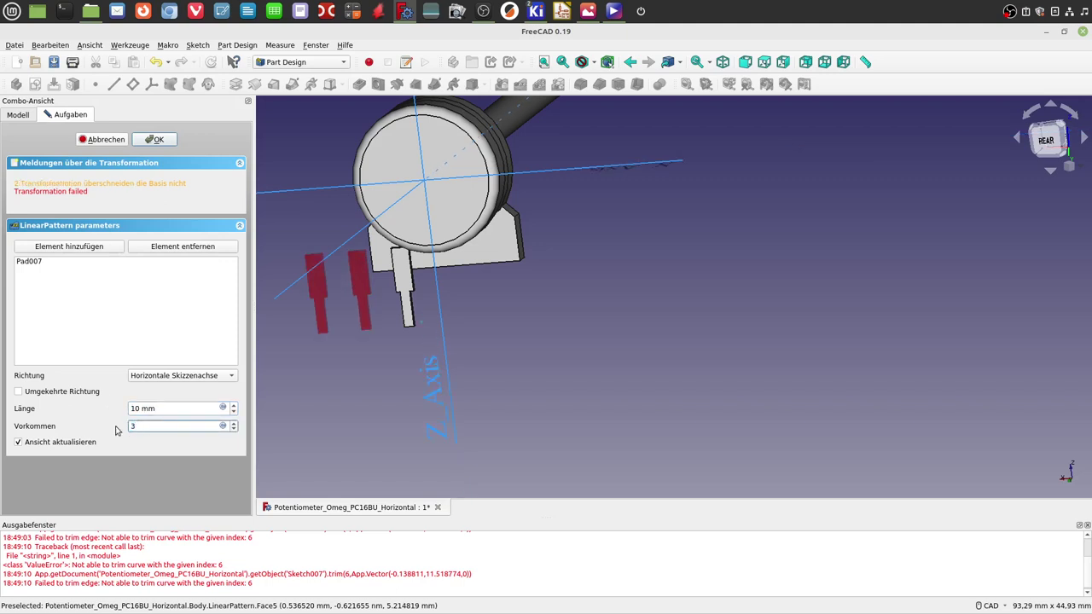
pyautogui.click(19, 392)
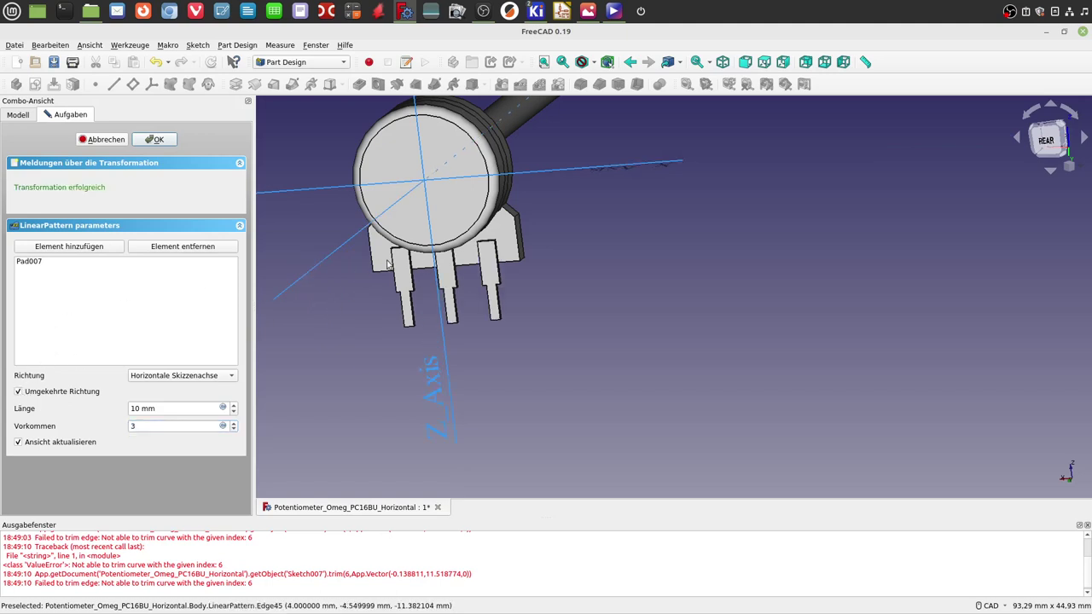
pyautogui.click(154, 140)
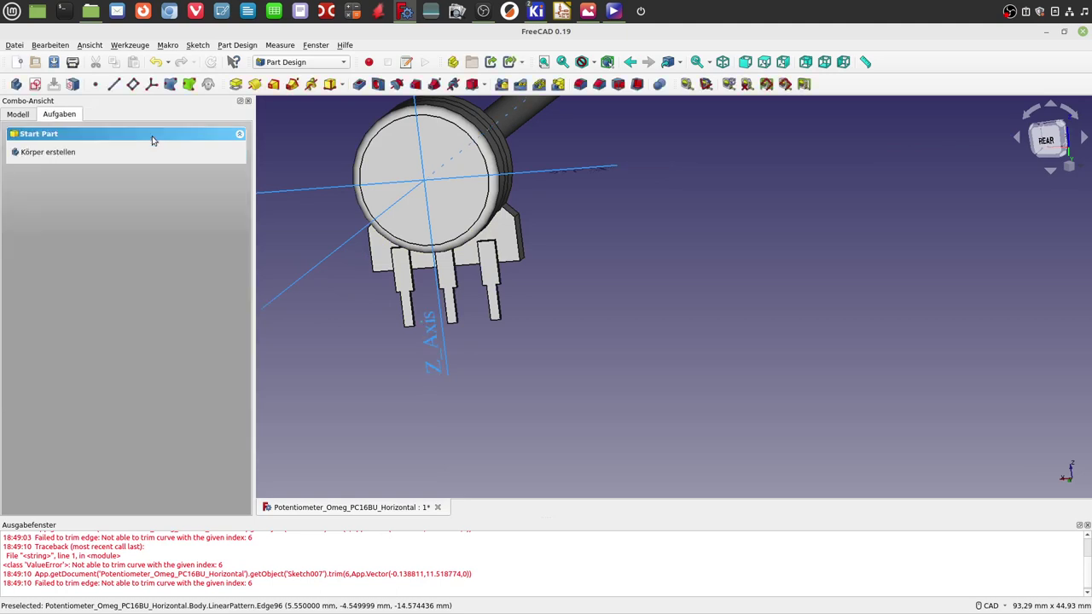
pyautogui.scroll(3, 615, 246)
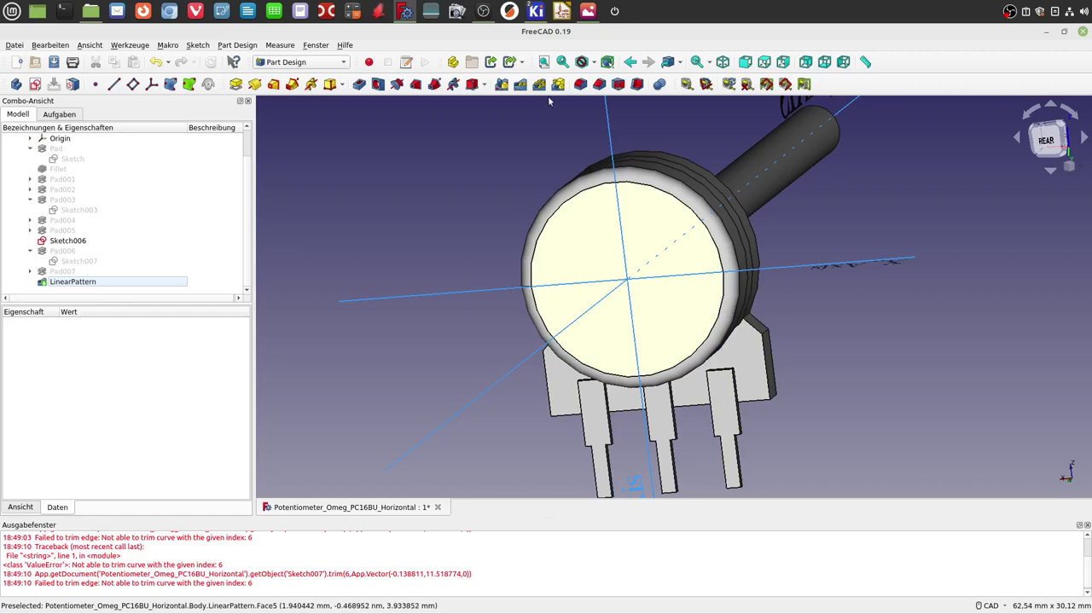
pyautogui.moveTo(587, 11)
pyautogui.click(562, 38)
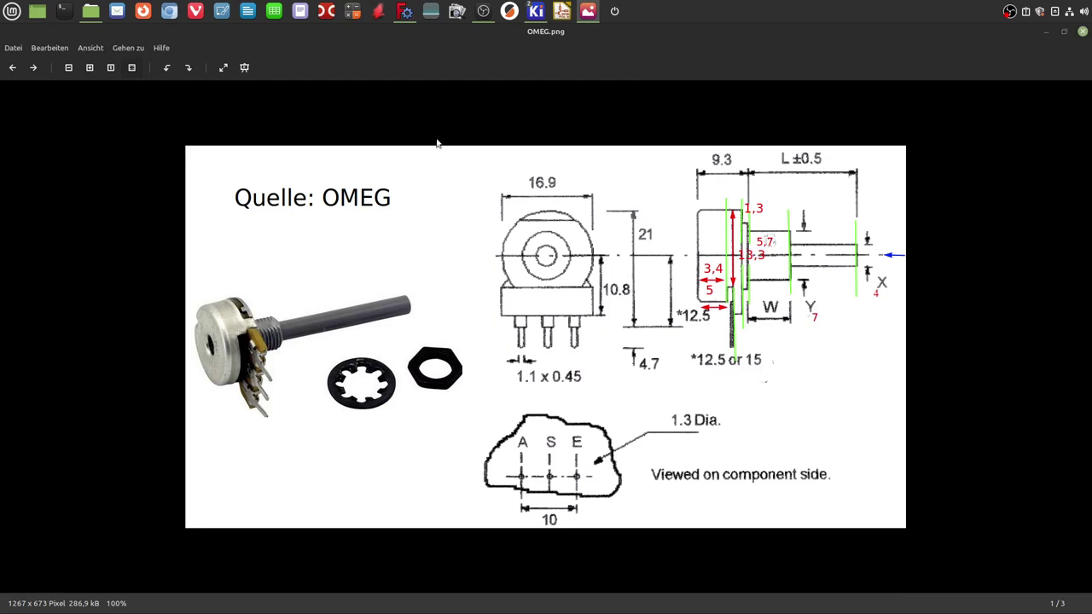
pyautogui.click(404, 14)
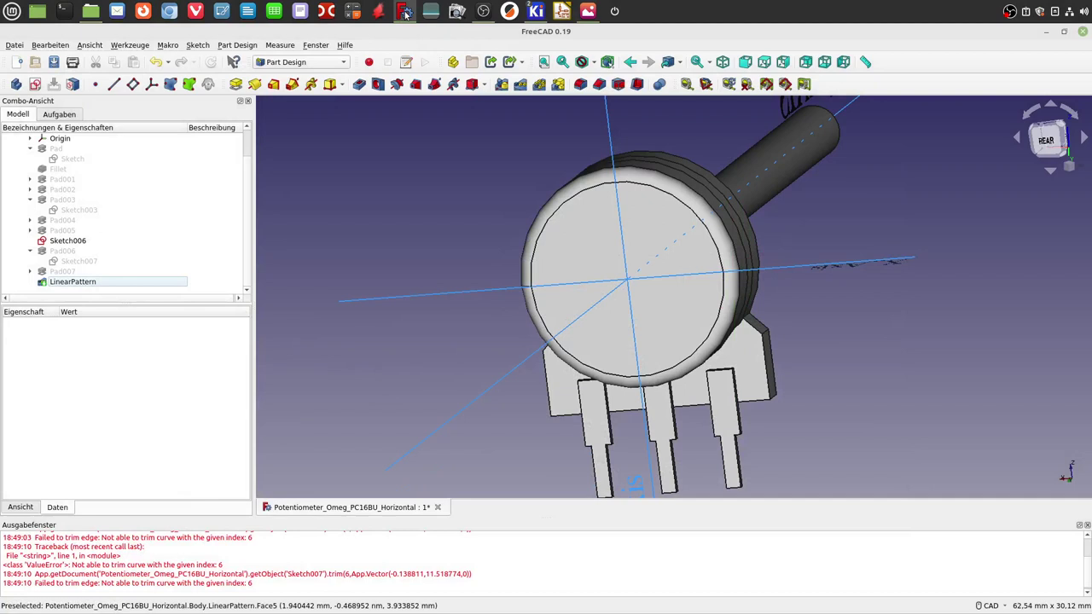
# Step: Sketch a 3.8 mm diameter circle centred on the front face's origin
pyautogui.click(602, 243)
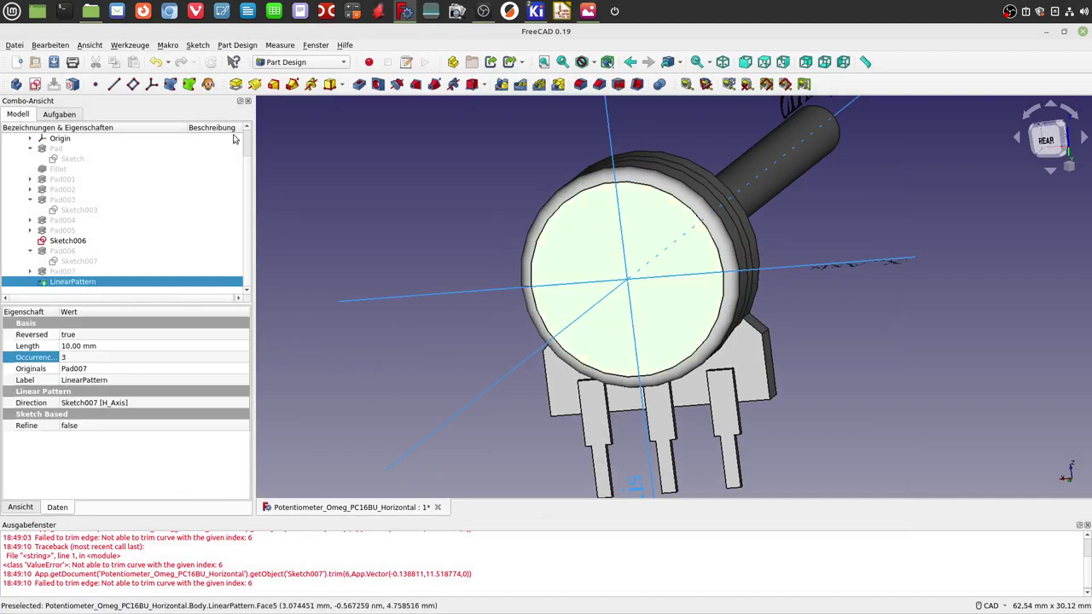
pyautogui.click(54, 115)
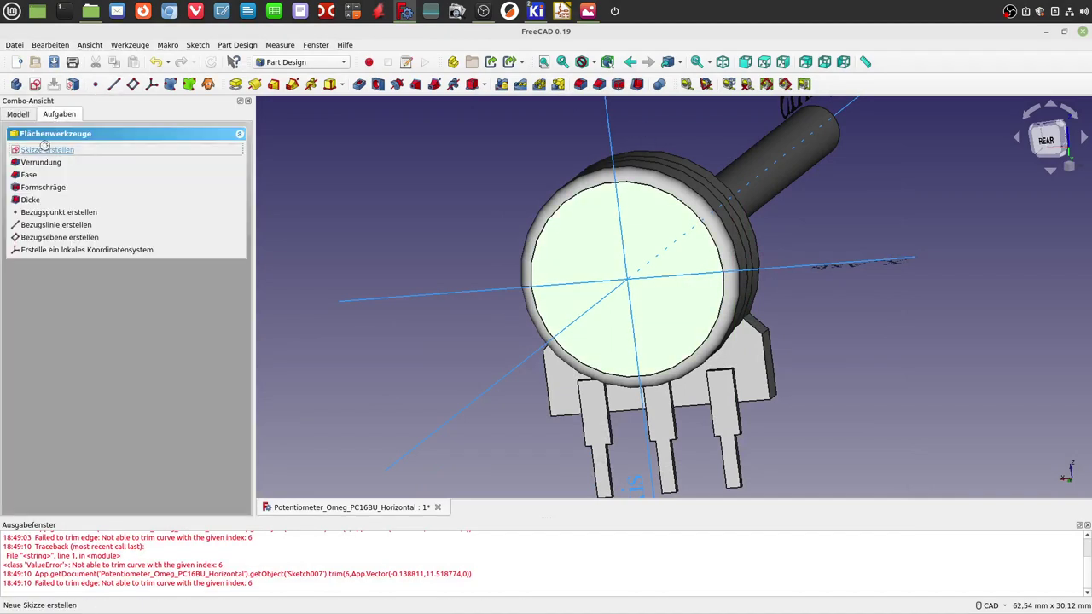
pyautogui.click(46, 150)
pyautogui.click(299, 87)
pyautogui.click(695, 335)
pyautogui.click(732, 350)
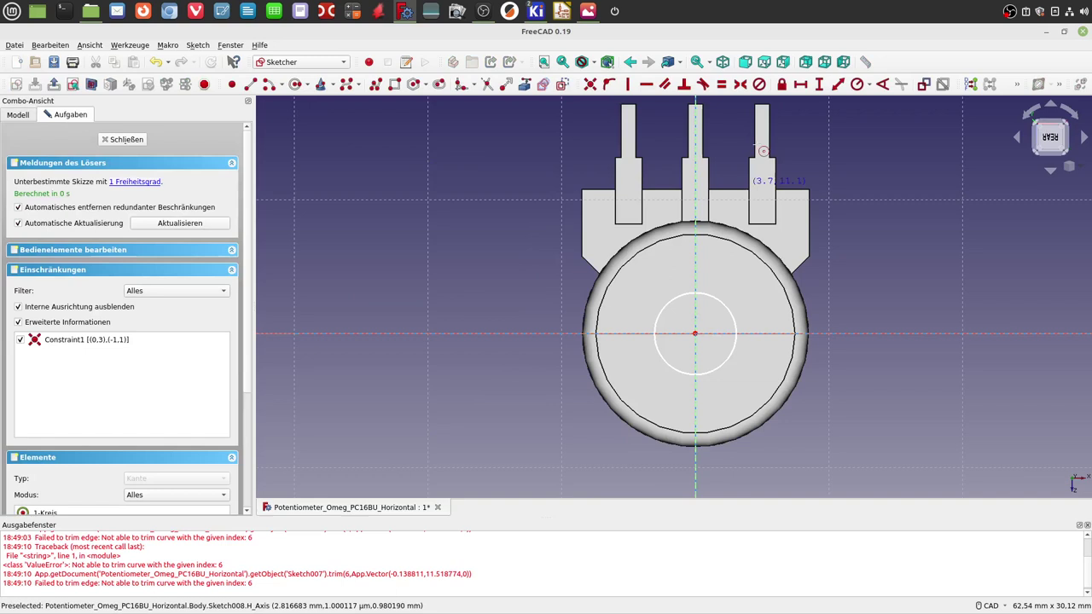
pyautogui.click(870, 85)
pyautogui.click(891, 111)
pyautogui.click(723, 301)
pyautogui.write('3.')
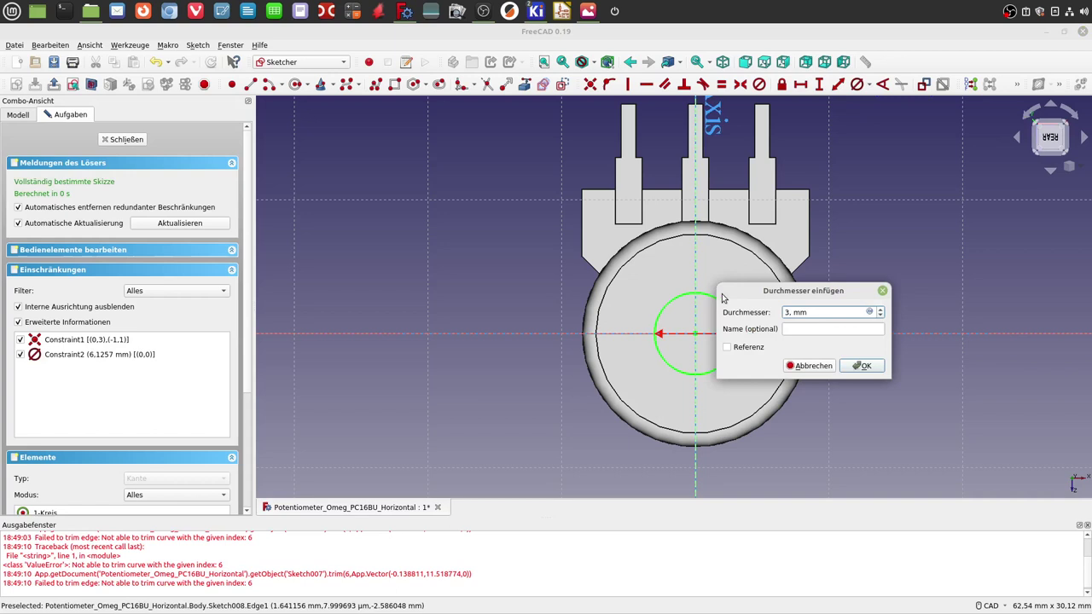
pyautogui.press('Return')
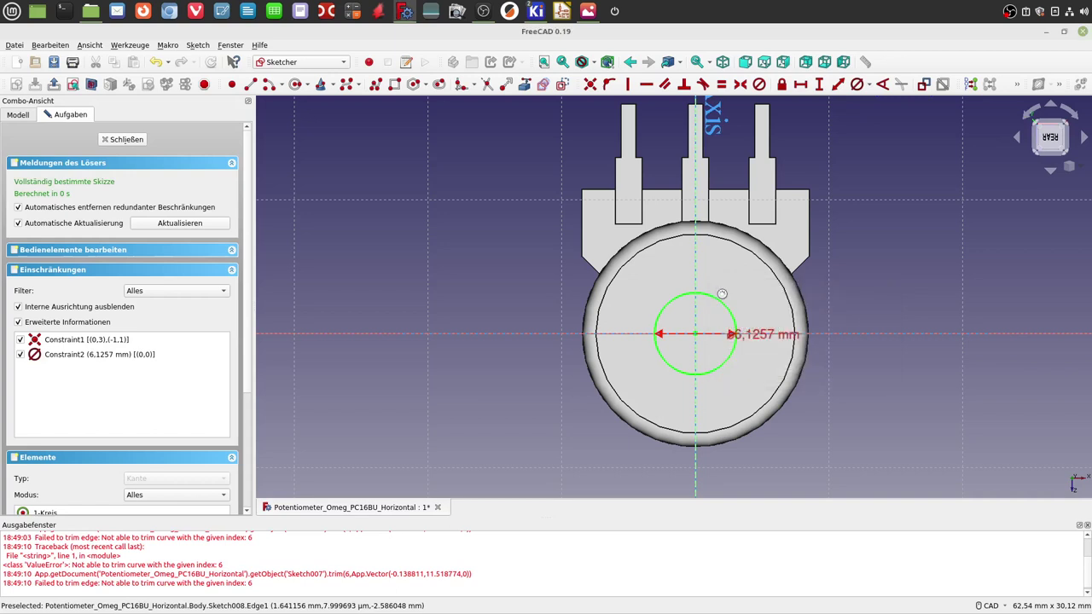
pyautogui.scroll(3, 705, 342)
pyautogui.scroll(1, 703, 354)
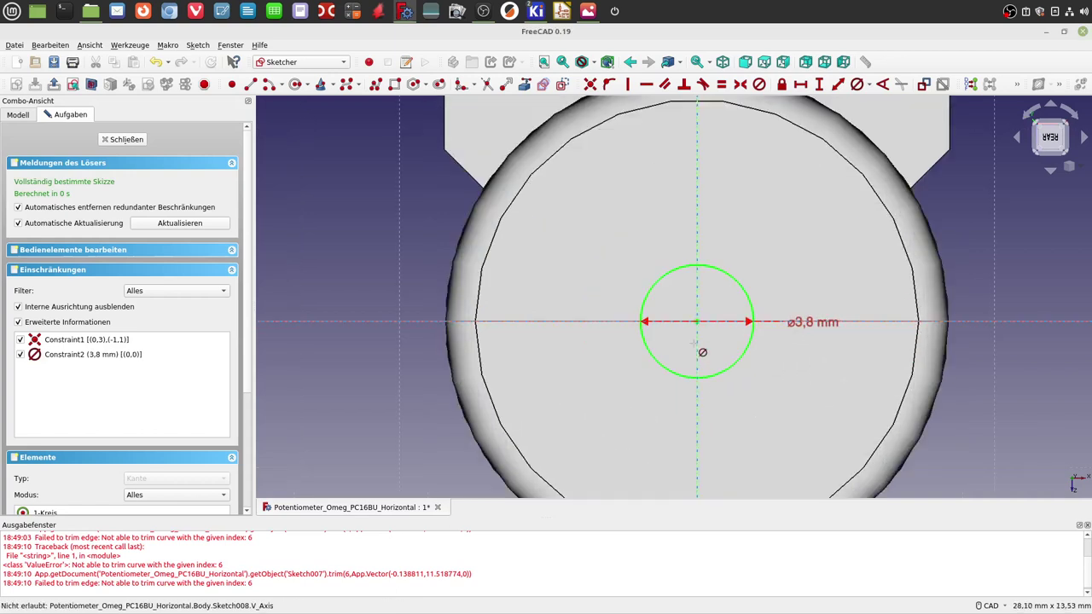
pyautogui.click(118, 141)
# Step: Pocket the circle sketch 2 mm deep
pyautogui.click(34, 175)
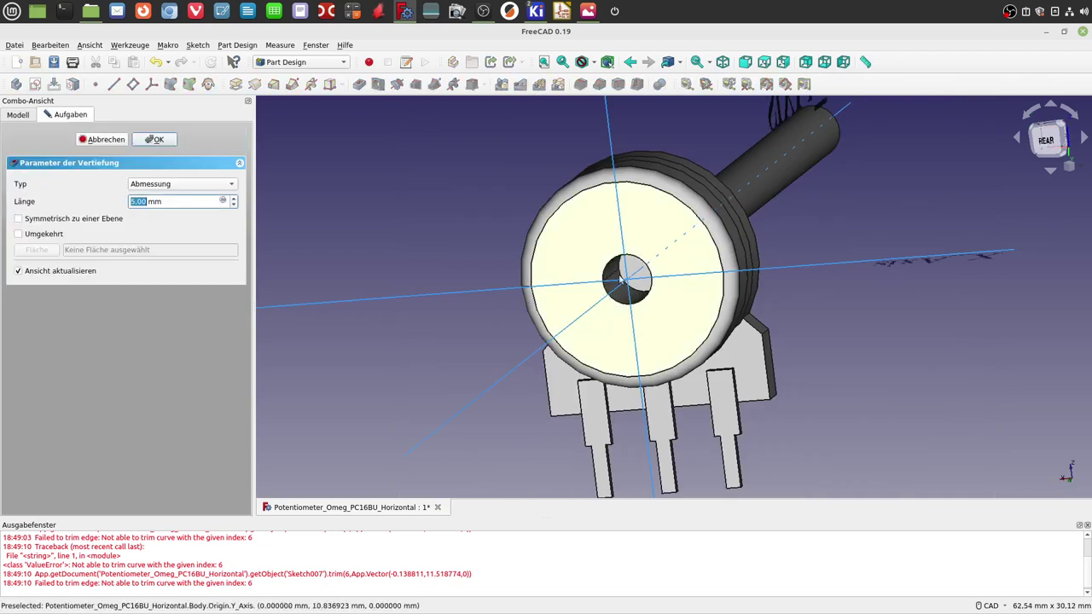
pyautogui.moveTo(165, 200); pyautogui.dragTo(110, 201)
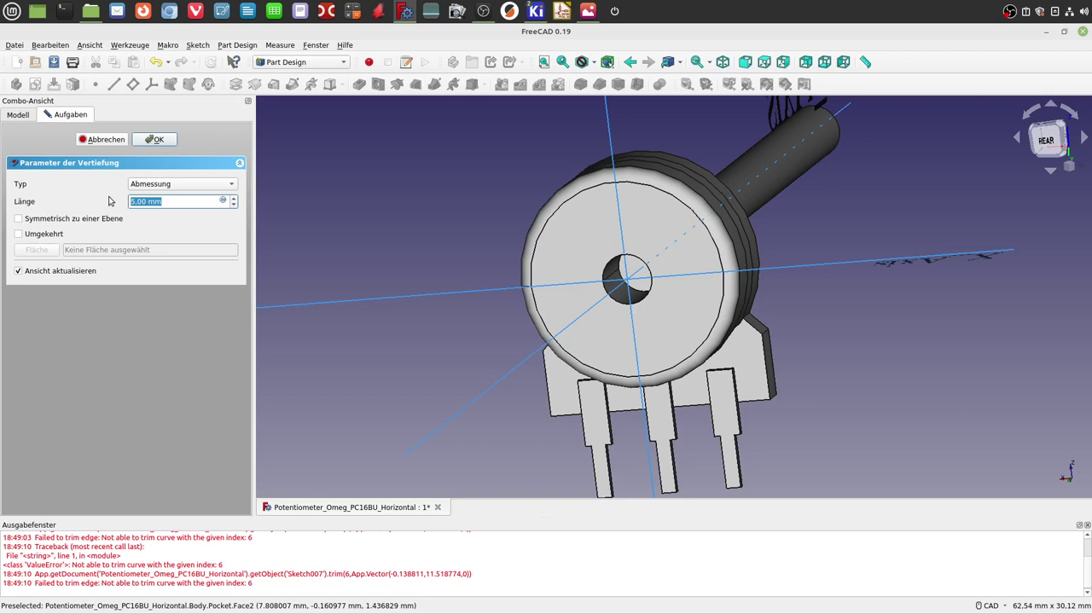
pyautogui.write('2')
pyautogui.click(161, 140)
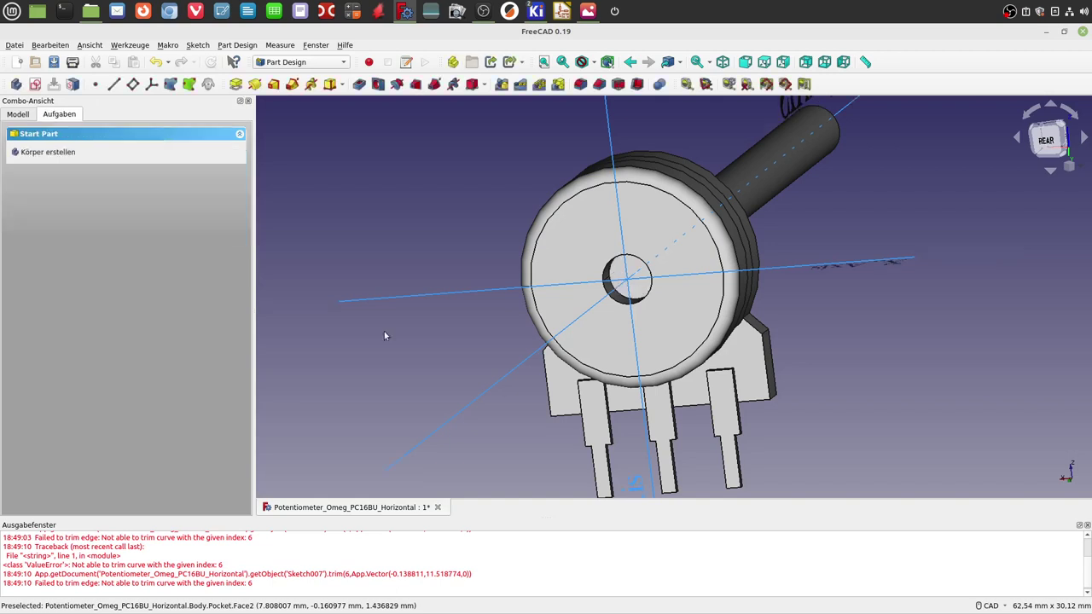
# Step: Fillet the centre hole's rim edge with a 0.5 mm radius
pyautogui.moveTo(559, 284); pyautogui.dragTo(618, 276, button='middle')
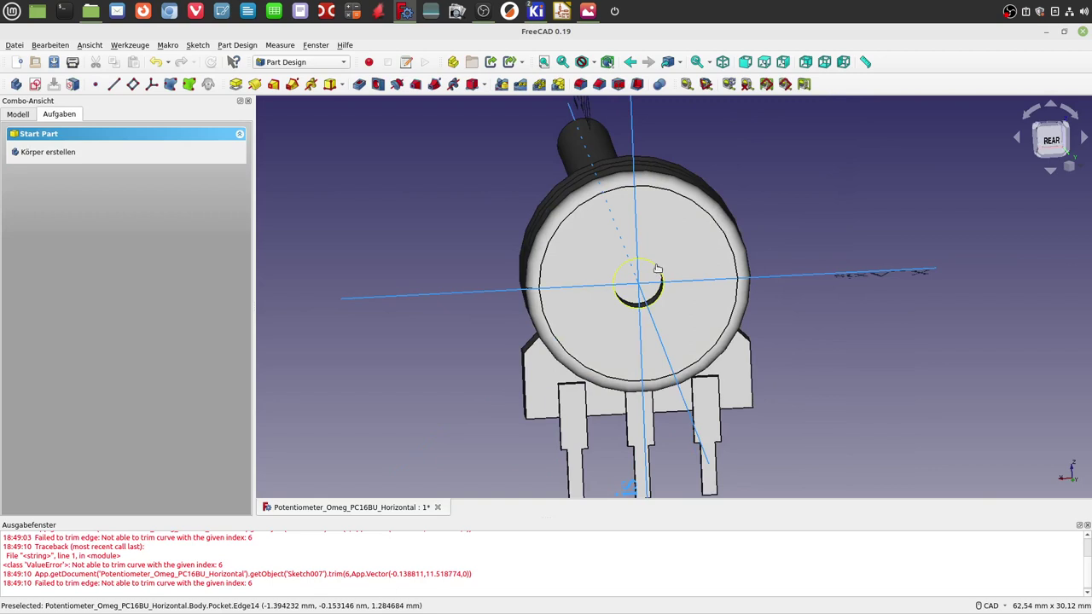
pyautogui.click(658, 269)
pyautogui.click(44, 150)
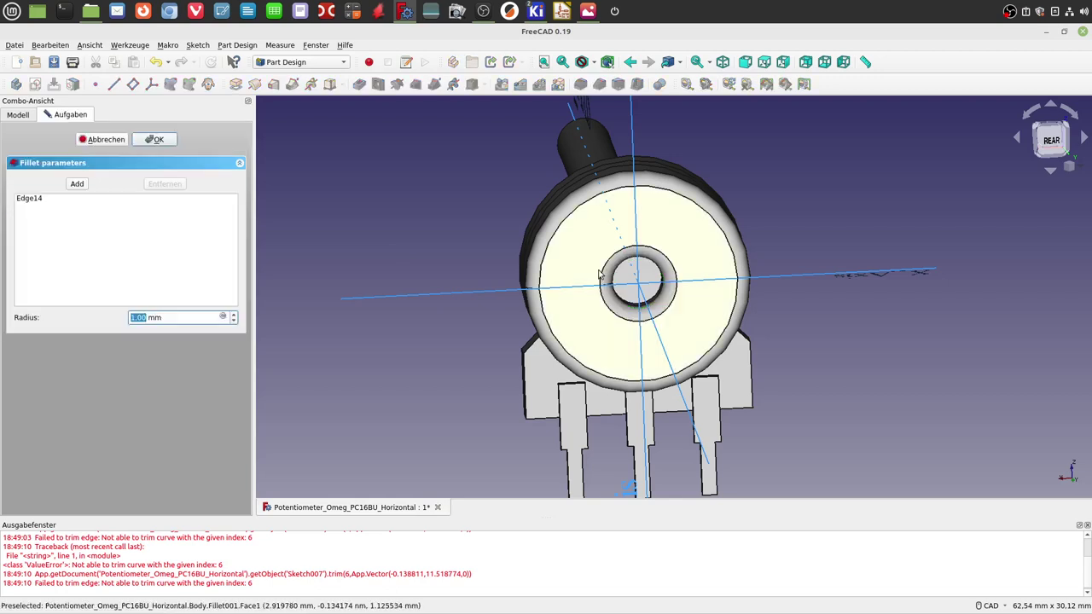
pyautogui.moveTo(166, 317); pyautogui.dragTo(123, 317)
pyautogui.write('0.5')
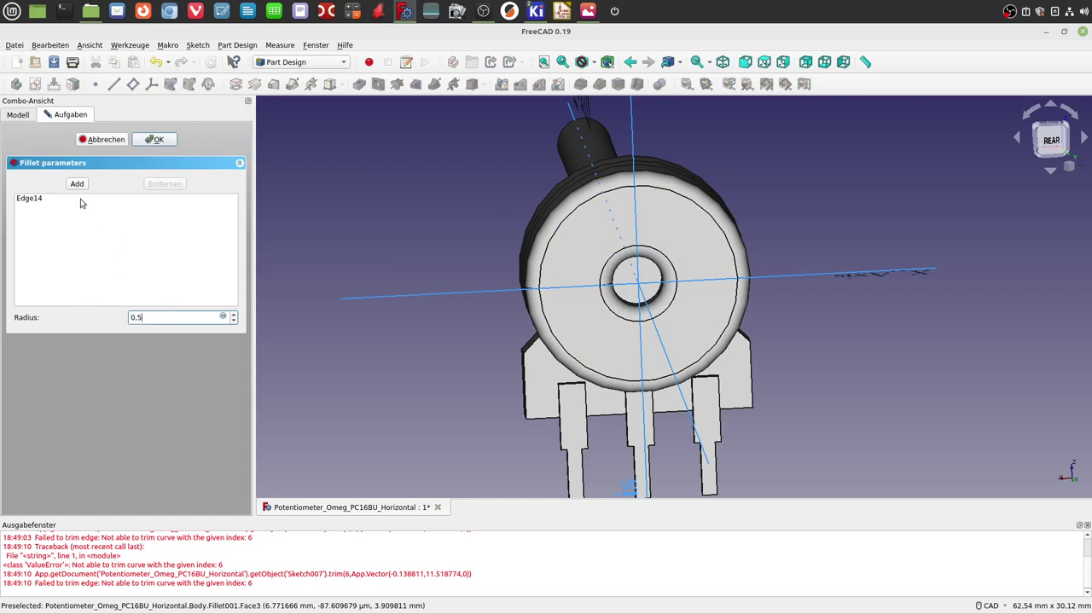
pyautogui.press('Return')
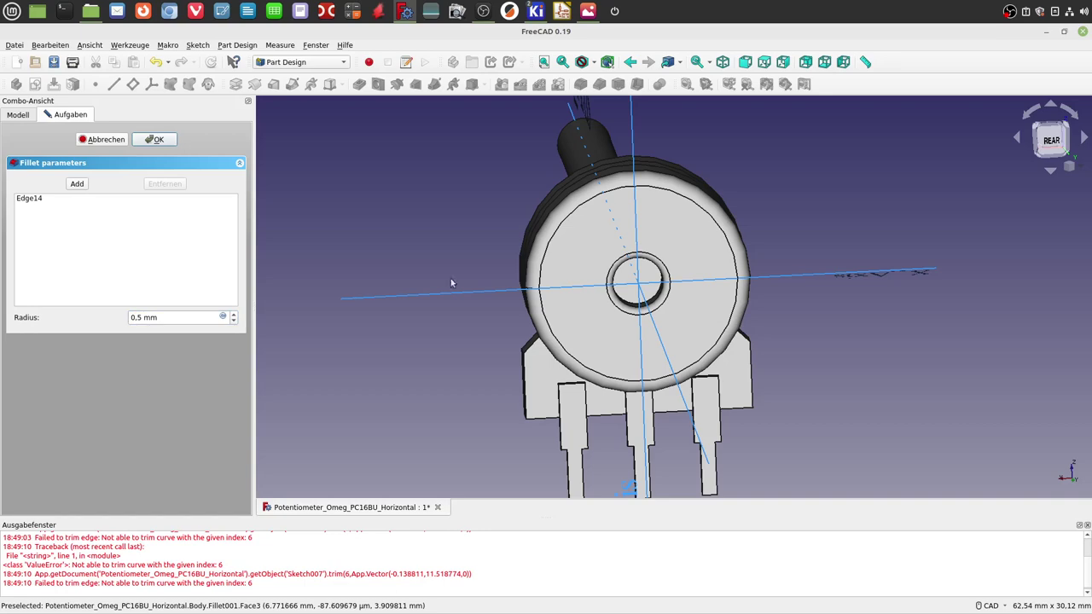
pyautogui.moveTo(452, 283)
pyautogui.mouseDown(button='middle')
pyautogui.moveTo(524, 247)
pyautogui.moveTo(495, 232)
pyautogui.moveTo(445, 242)
pyautogui.moveTo(463, 244)
pyautogui.mouseUp(button='middle')
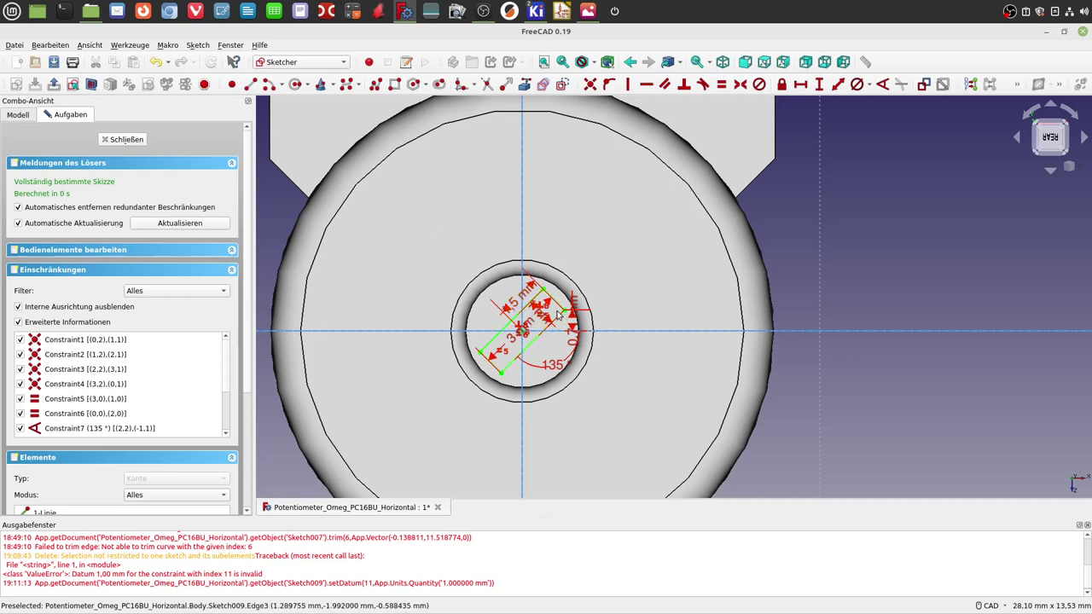
# Step: Close the angled slot sketch and pocket it 2 mm deep
pyautogui.click(128, 140)
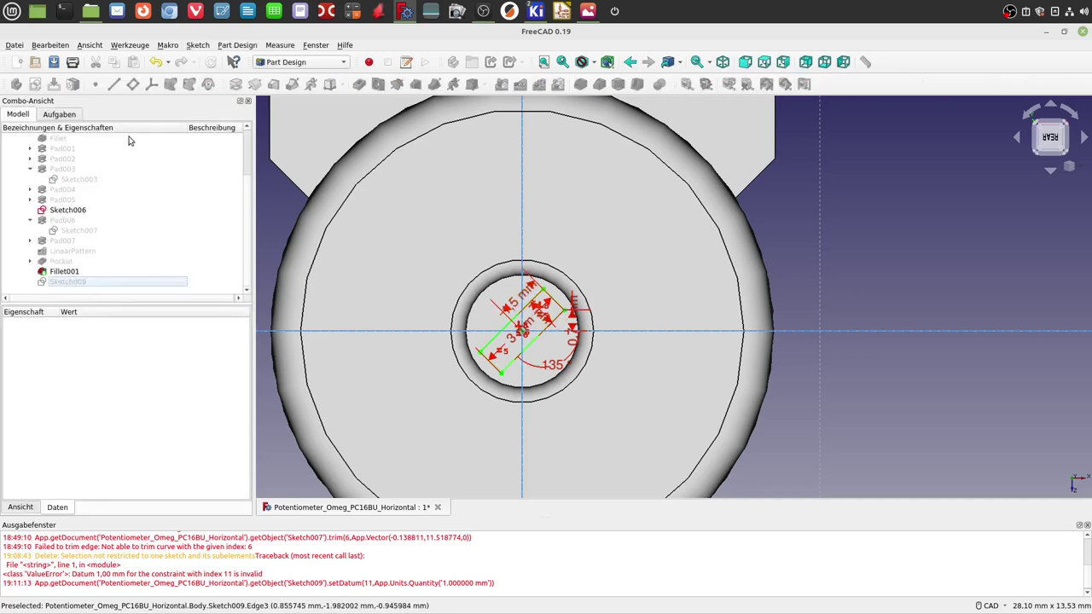
pyautogui.click(59, 115)
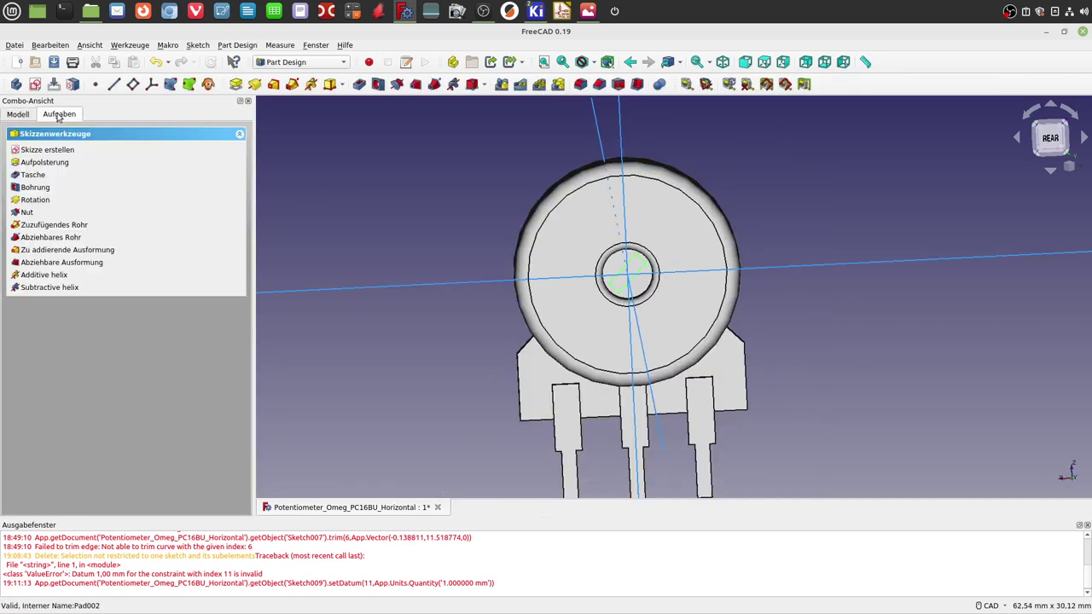
pyautogui.click(34, 176)
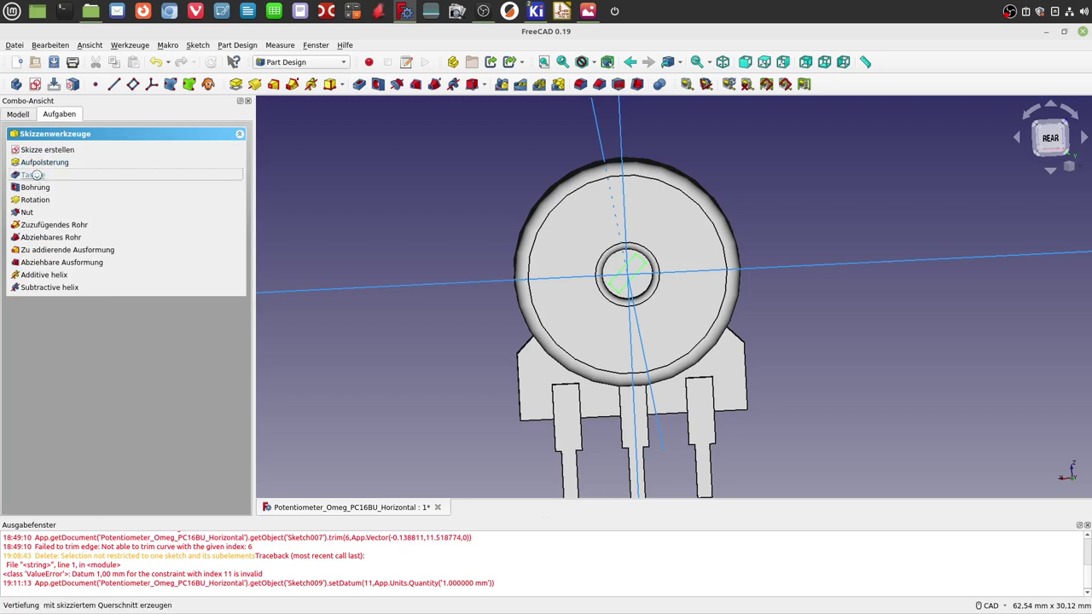
pyautogui.click(168, 201)
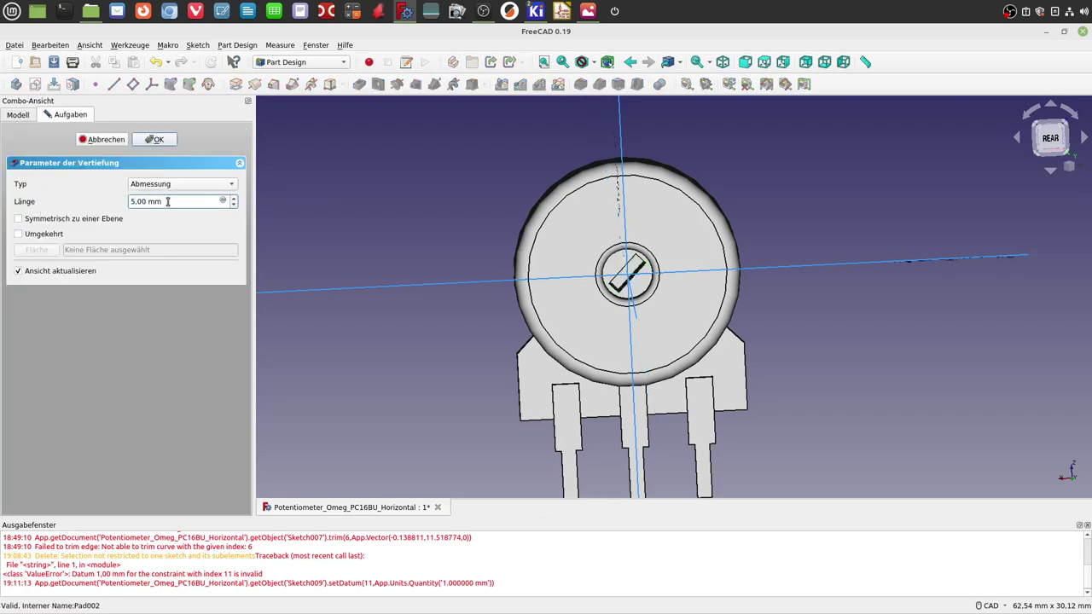
pyautogui.tripleClick(129, 201)
pyautogui.write('2')
pyautogui.click(160, 139)
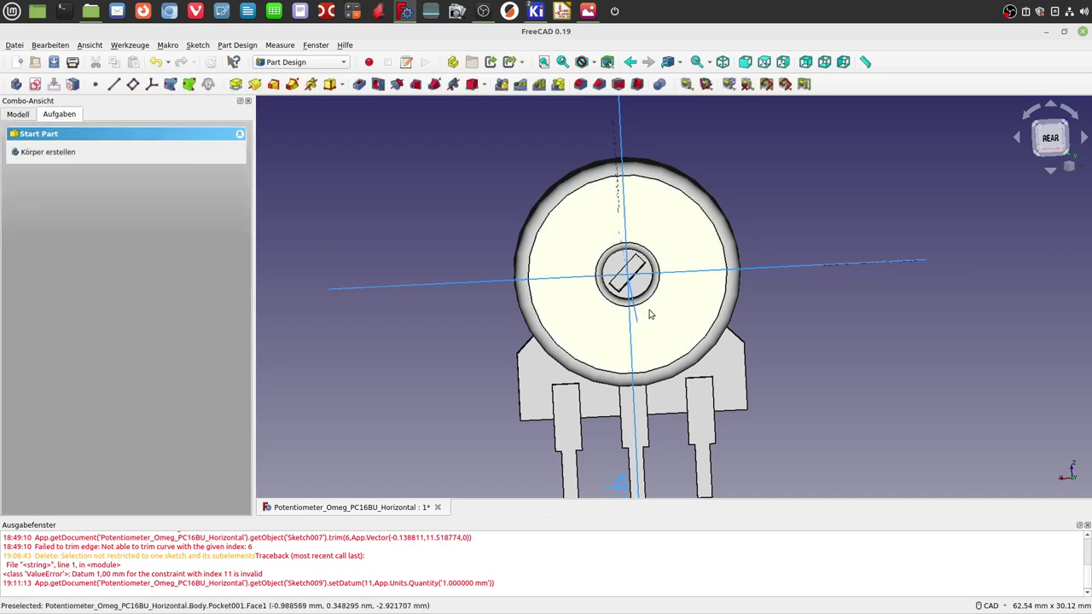
pyautogui.moveTo(649, 310)
pyautogui.mouseDown(button='middle')
pyautogui.moveTo(591, 282)
pyautogui.moveTo(529, 293)
pyautogui.mouseUp(button='middle')
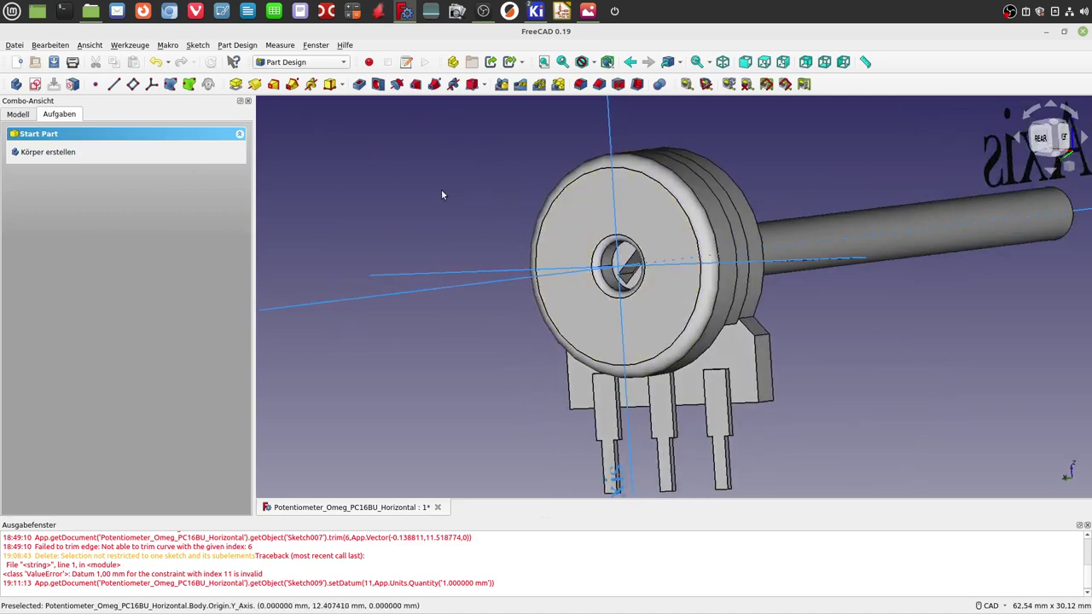
# Step: Using per-face colours on Pocket001, make shaft faces 63 and 64 black (#000000)
pyautogui.moveTo(441, 194); pyautogui.dragTo(548, 141, button='middle')
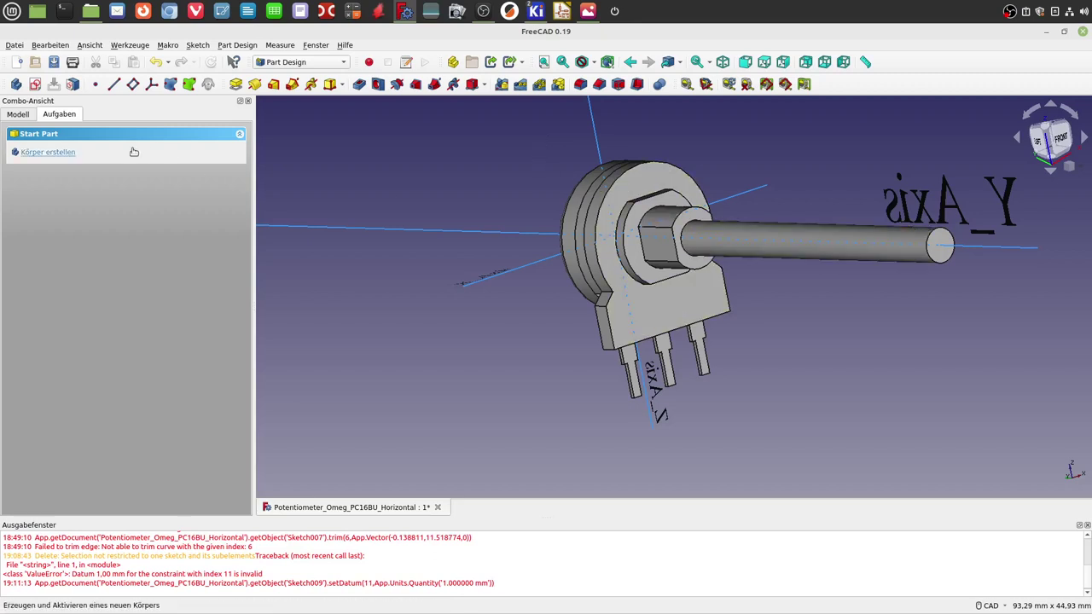
pyautogui.click(8, 119)
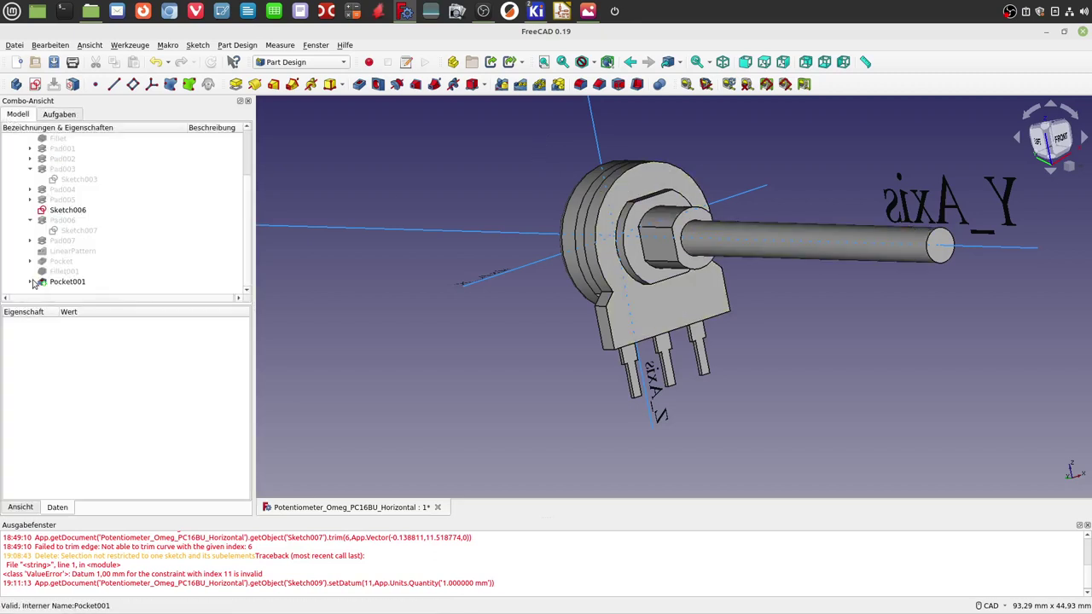
pyautogui.click(64, 285)
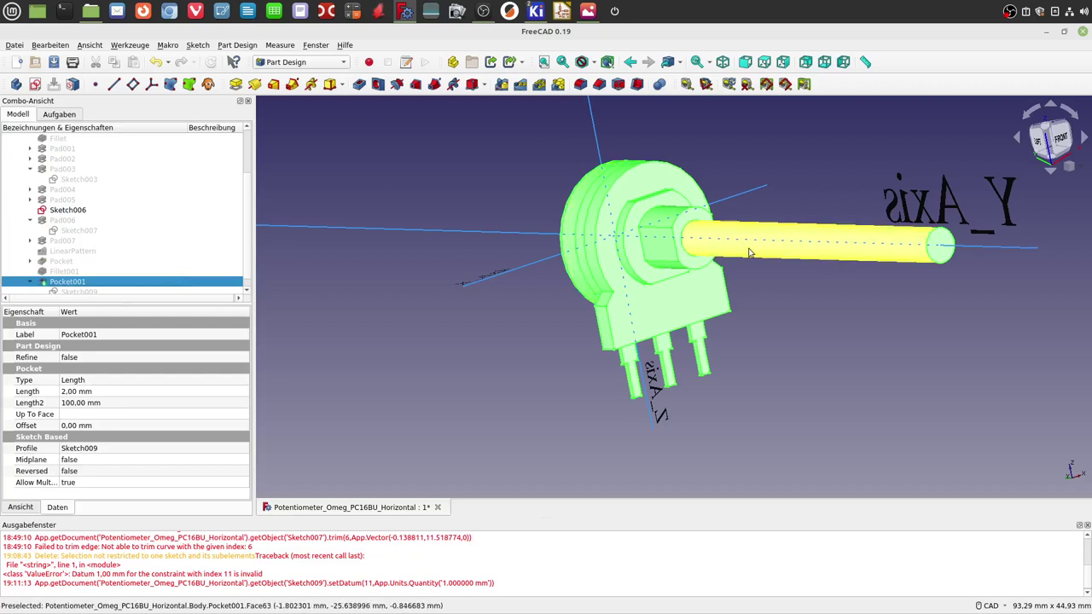
pyautogui.rightClick(75, 284)
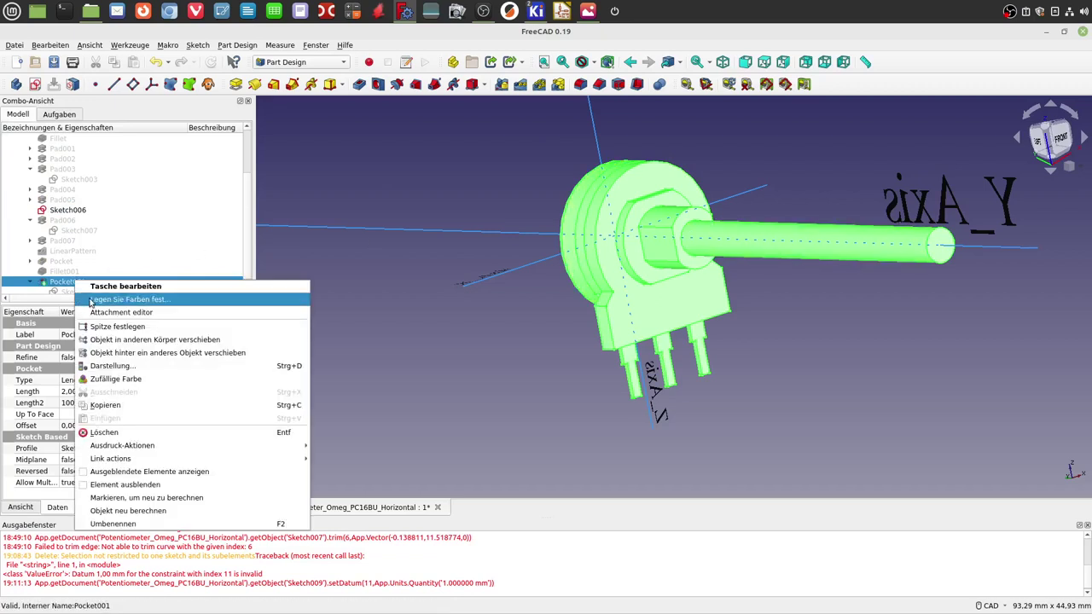
pyautogui.click(92, 299)
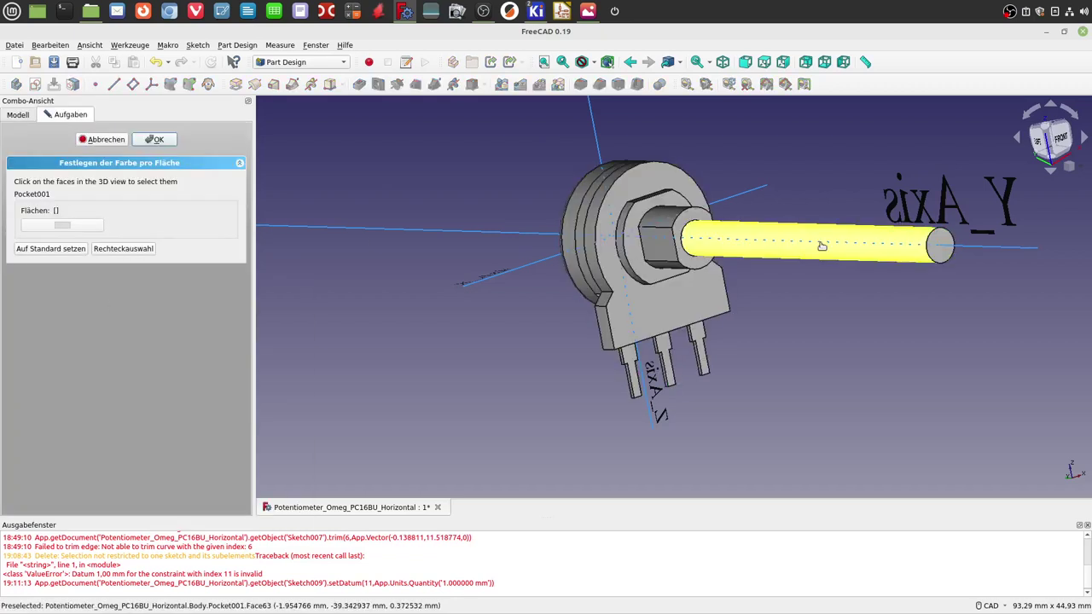
pyautogui.click(862, 246)
pyautogui.click(937, 245)
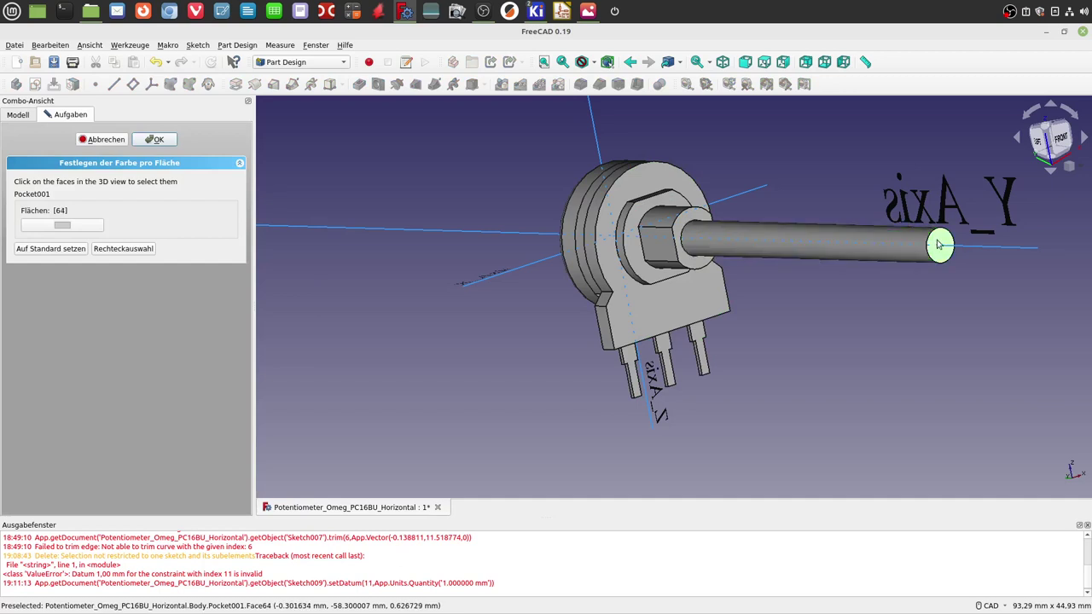
pyautogui.click(866, 246)
pyautogui.click(61, 226)
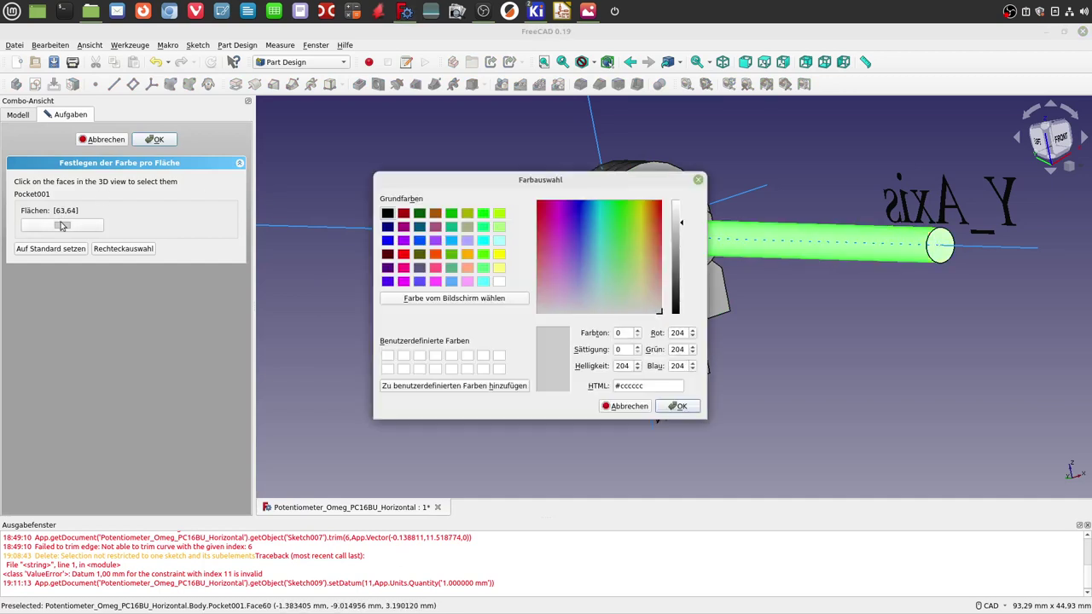
pyautogui.click(391, 215)
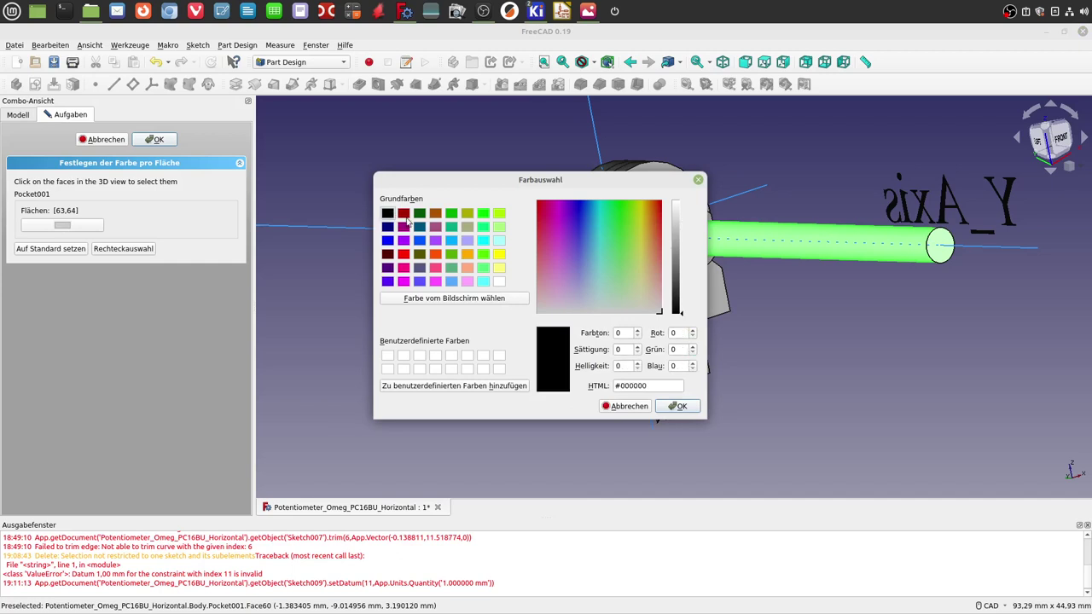
pyautogui.click(680, 407)
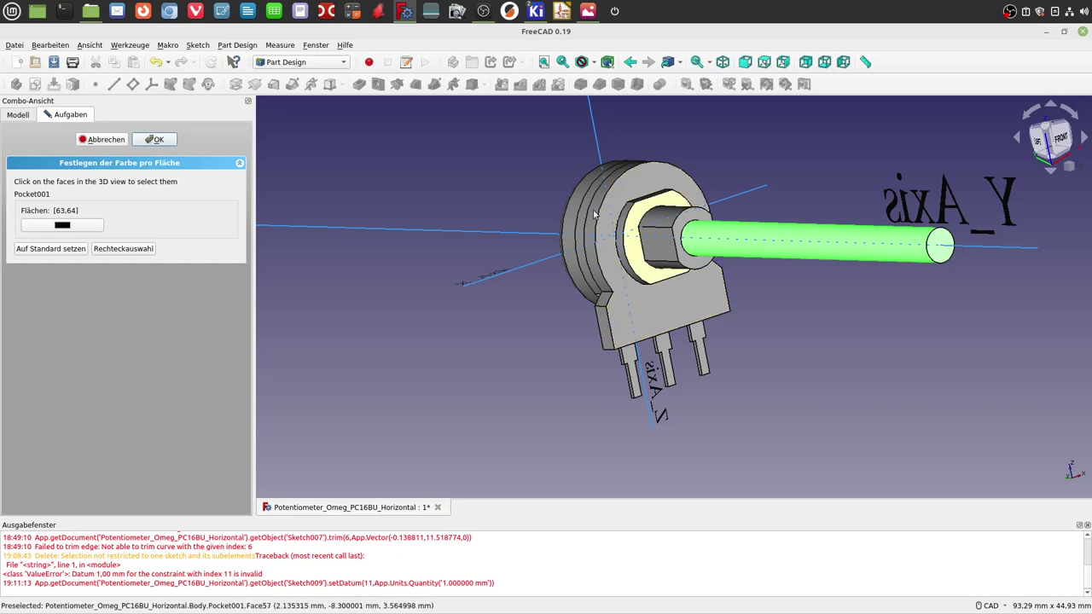
# Step: Colour the housing's front face brown (#aa5500)
pyautogui.click(625, 311)
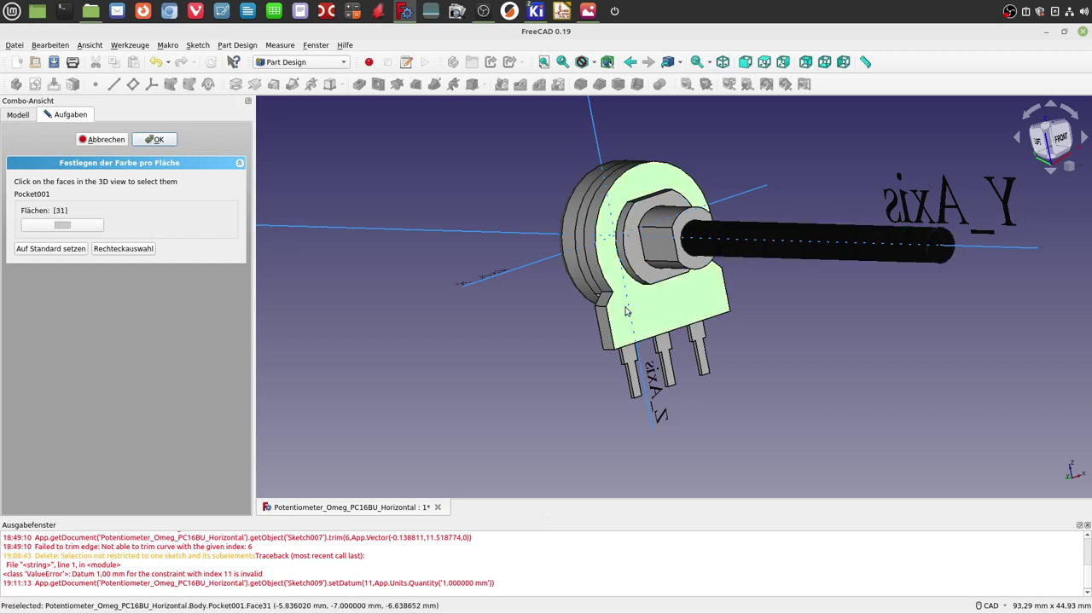
pyautogui.click(70, 226)
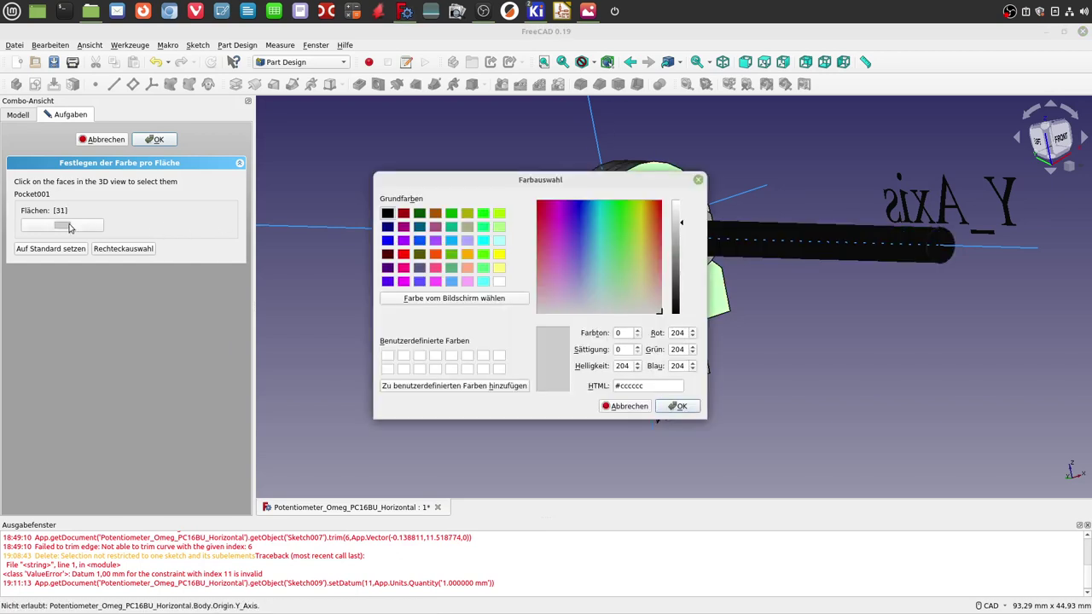
pyautogui.click(436, 215)
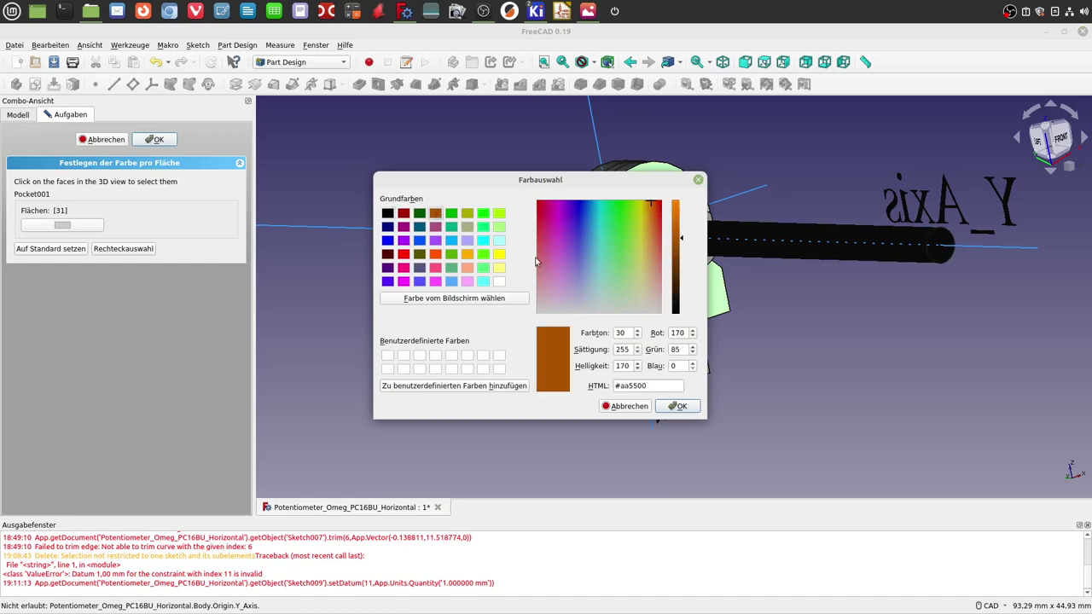
pyautogui.click(678, 407)
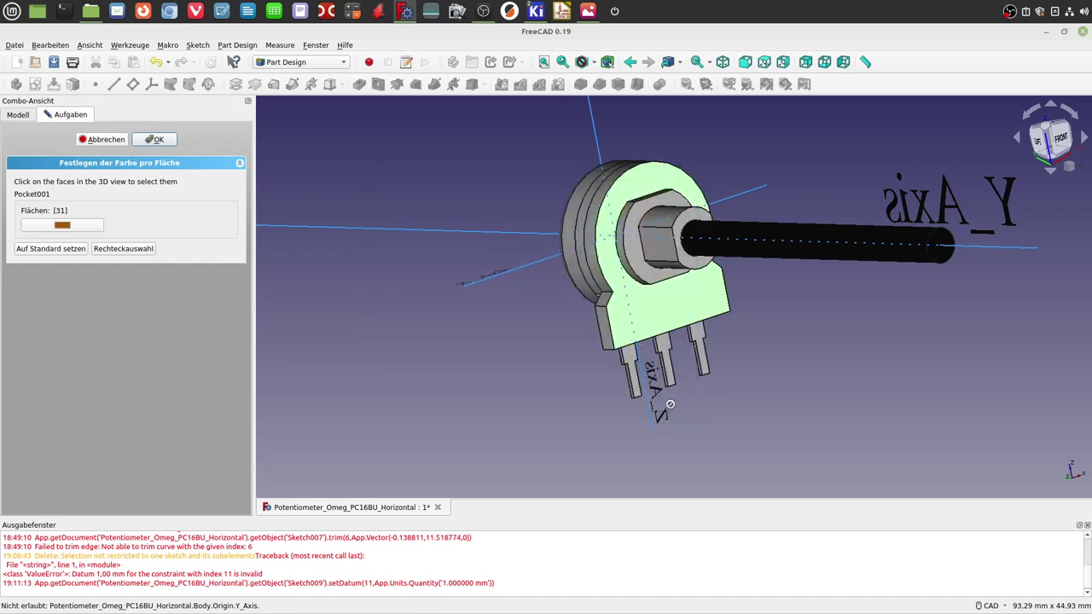
# Step: Colour the side, ring, notch and bottom strip faces brown
pyautogui.click(604, 335)
pyautogui.click(603, 303)
pyautogui.click(612, 283)
pyautogui.moveTo(626, 297); pyautogui.dragTo(381, 274, button='middle')
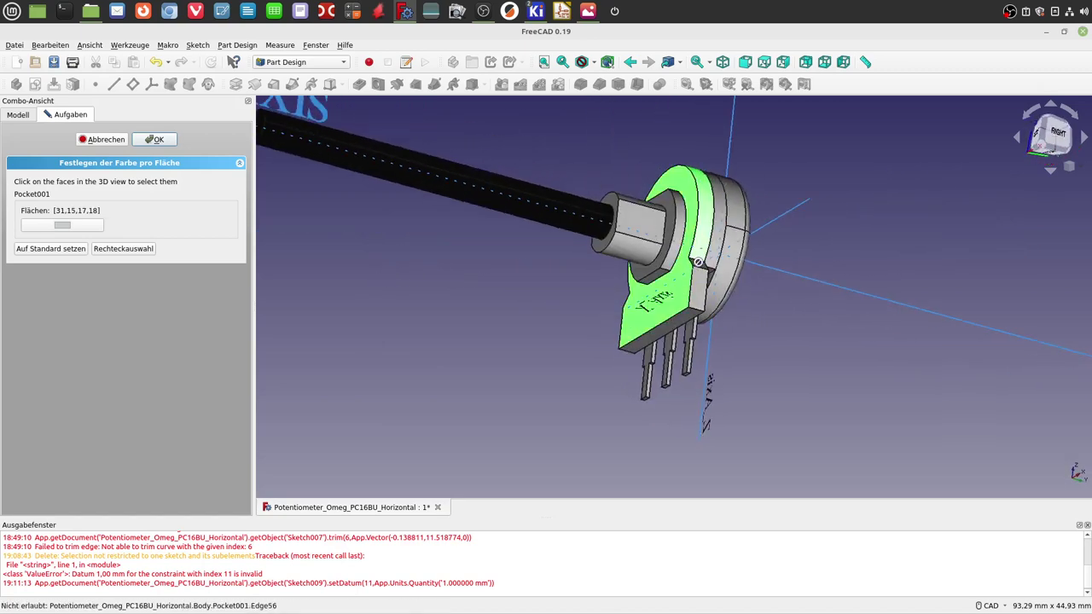
pyautogui.click(700, 281)
pyautogui.click(700, 295)
pyautogui.click(658, 341)
pyautogui.click(63, 225)
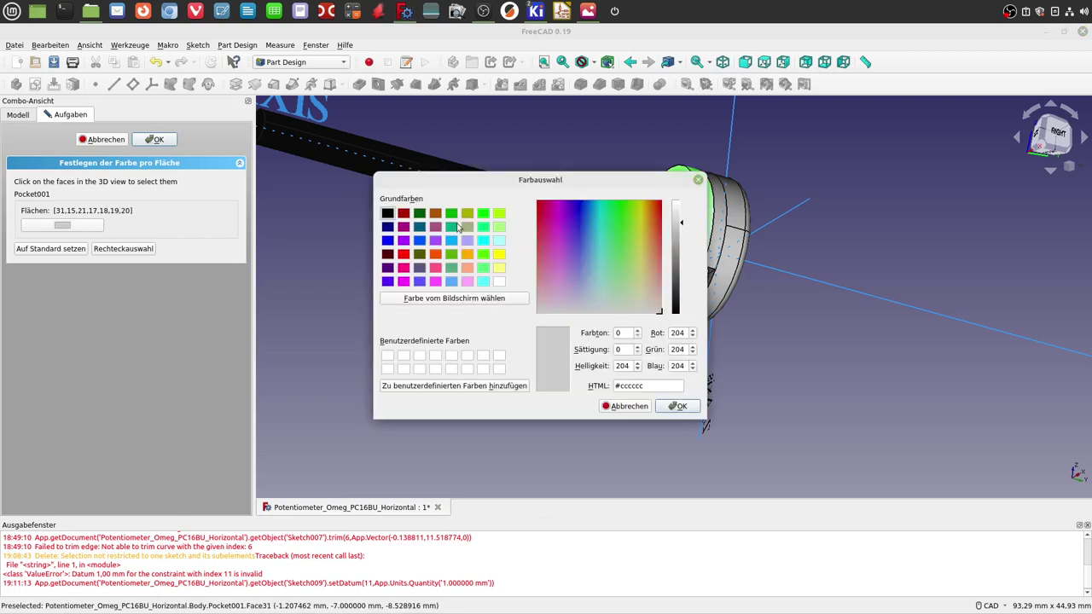
pyautogui.click(439, 216)
pyautogui.click(676, 407)
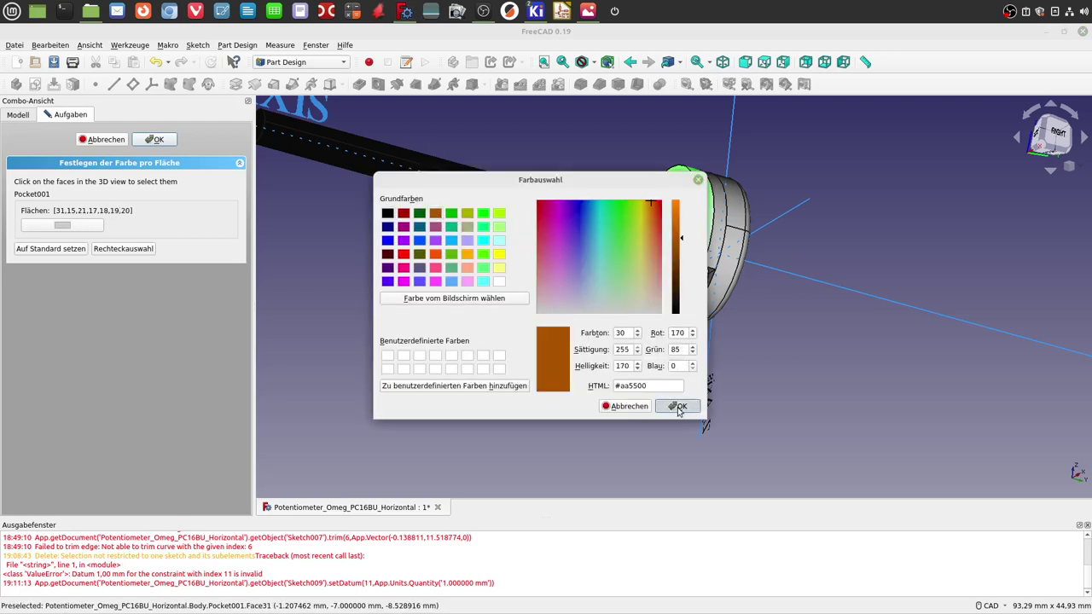
# Step: Colour the pin bracket face 14 on the base plate brown
pyautogui.moveTo(715, 224); pyautogui.dragTo(579, 214, button='middle')
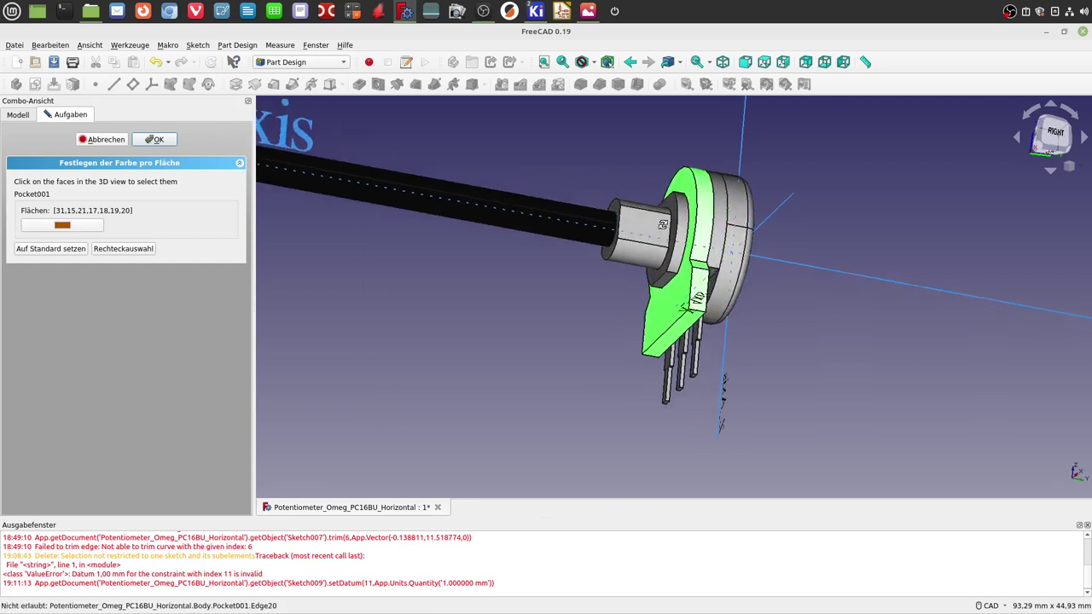
pyautogui.click(622, 373)
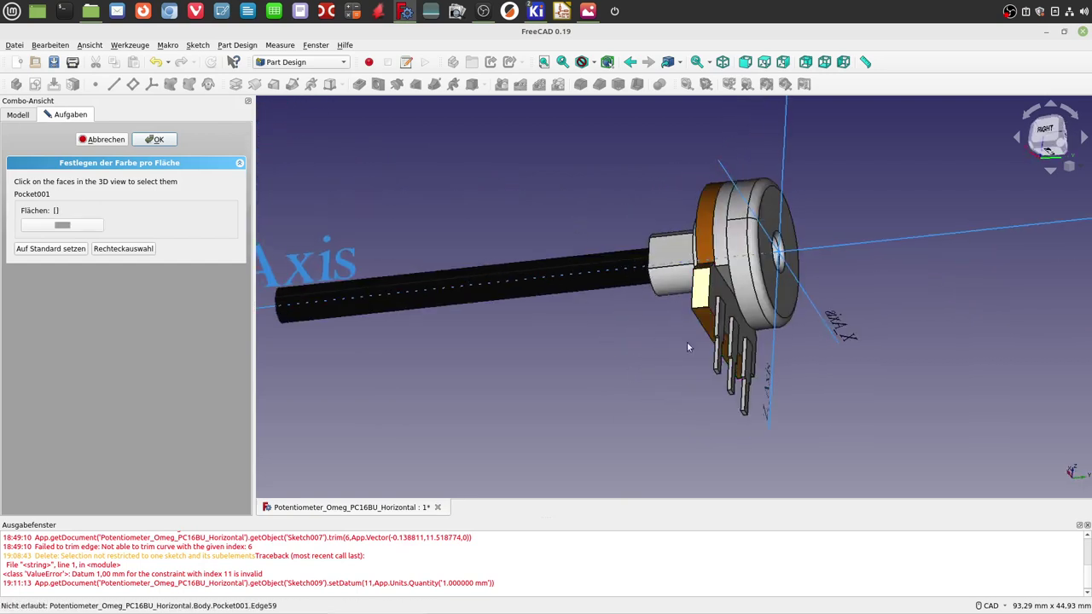
pyautogui.click(720, 287)
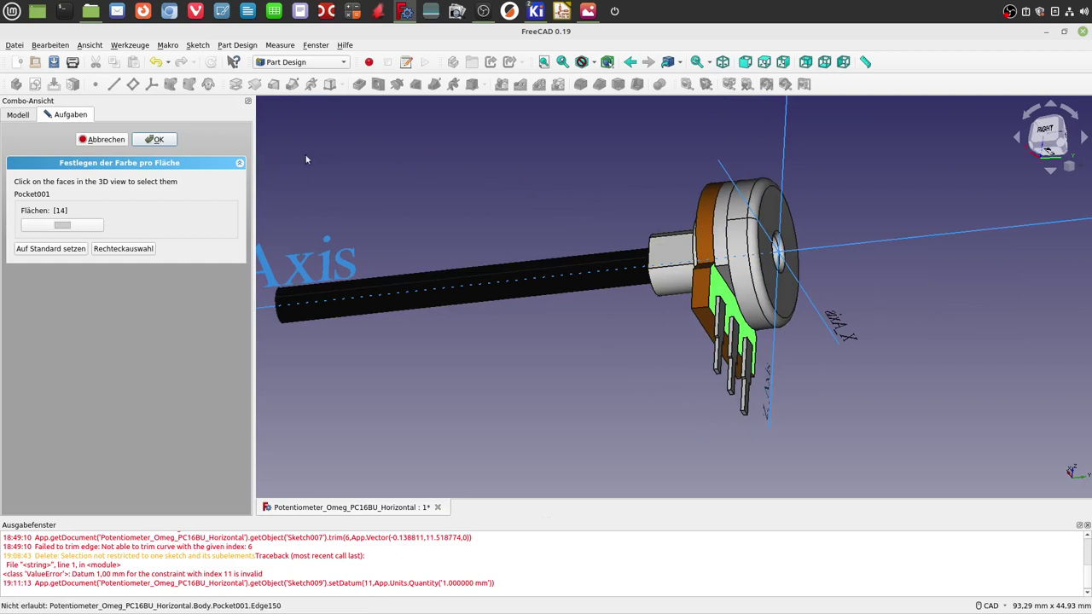
pyautogui.click(79, 226)
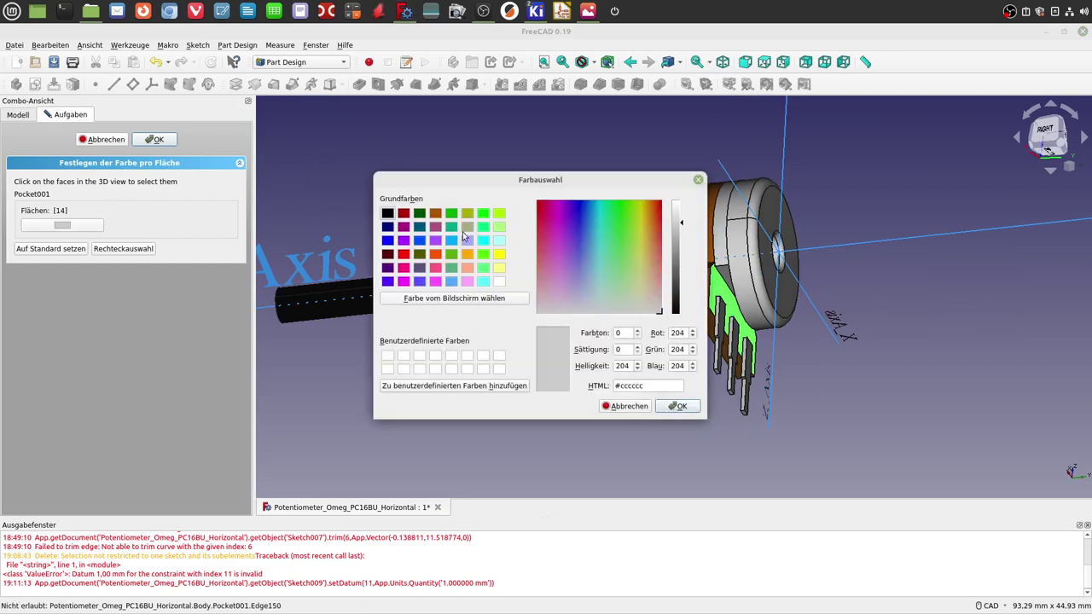
pyautogui.click(435, 213)
pyautogui.click(676, 406)
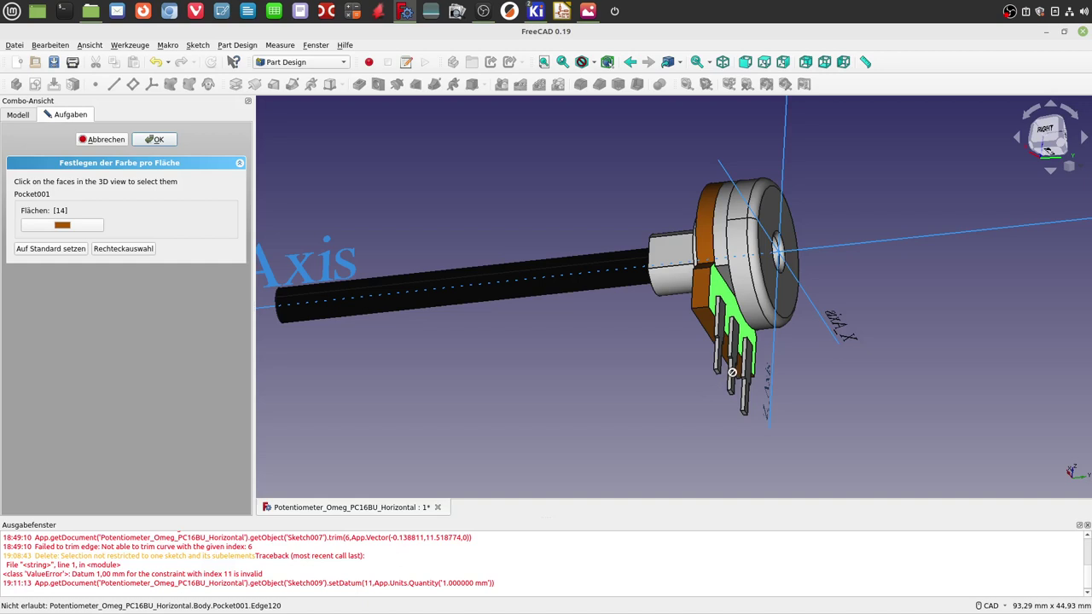
pyautogui.moveTo(762, 247); pyautogui.dragTo(793, 233, button='middle')
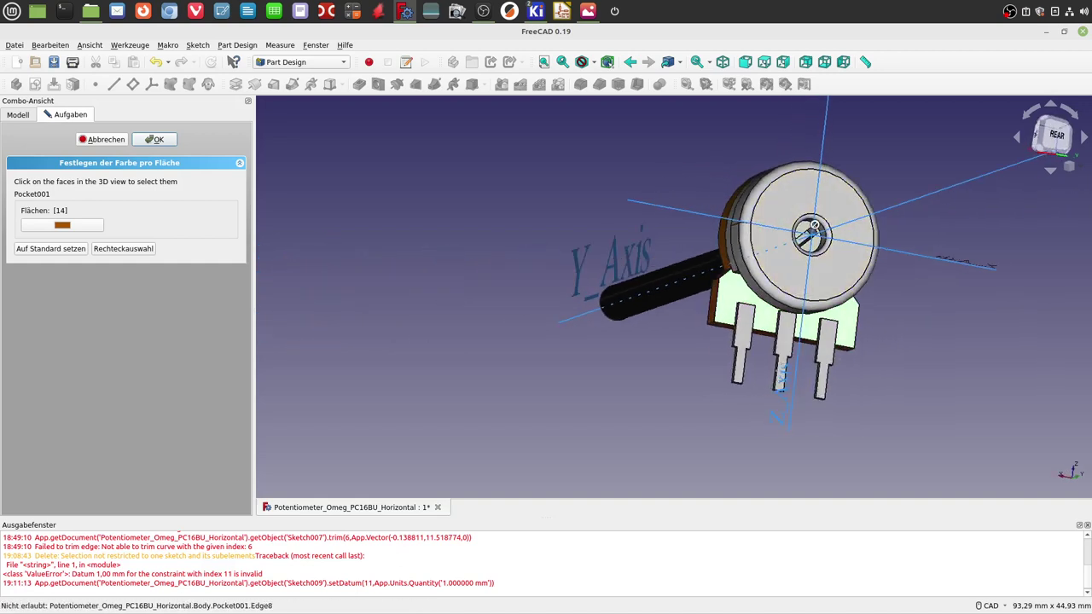
pyautogui.scroll(3, 798, 240)
# Step: Colour the shaft hole's inner bore face 4 grey (#939393)
pyautogui.scroll(2, 800, 249)
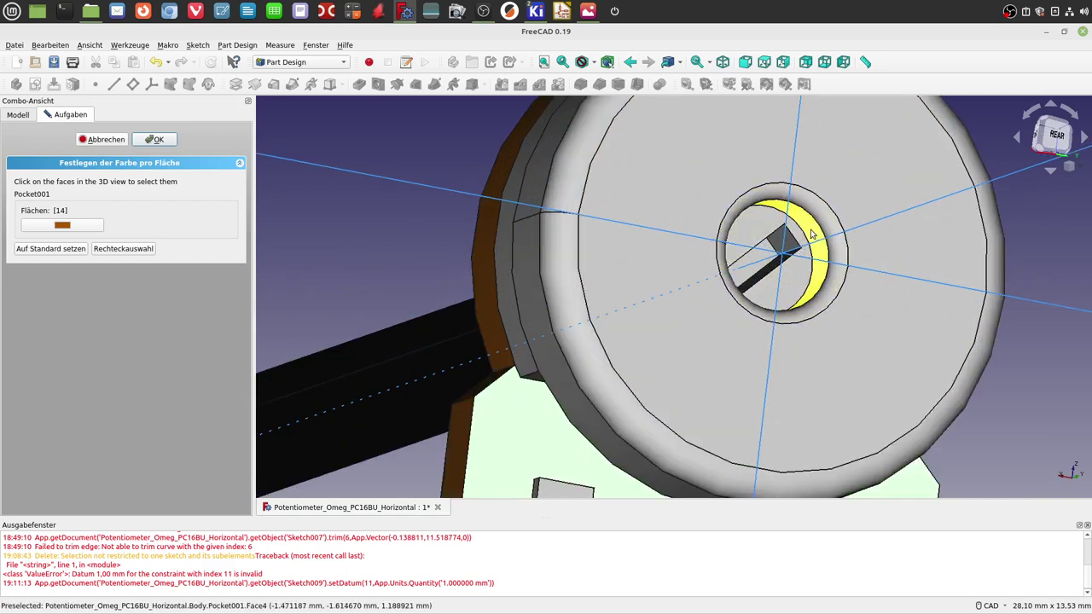
pyautogui.click(813, 236)
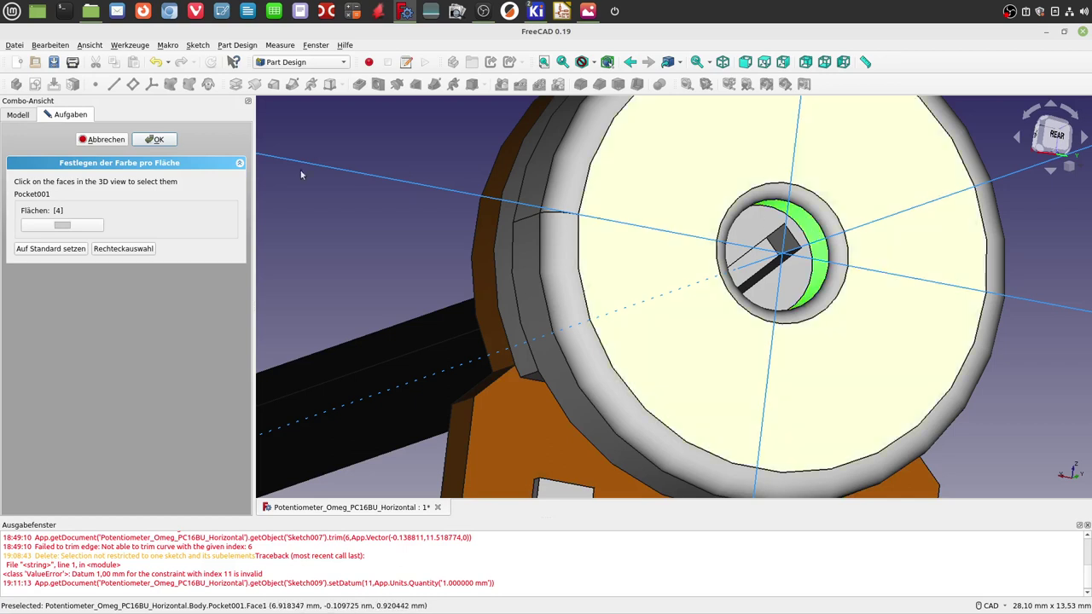
pyautogui.click(70, 224)
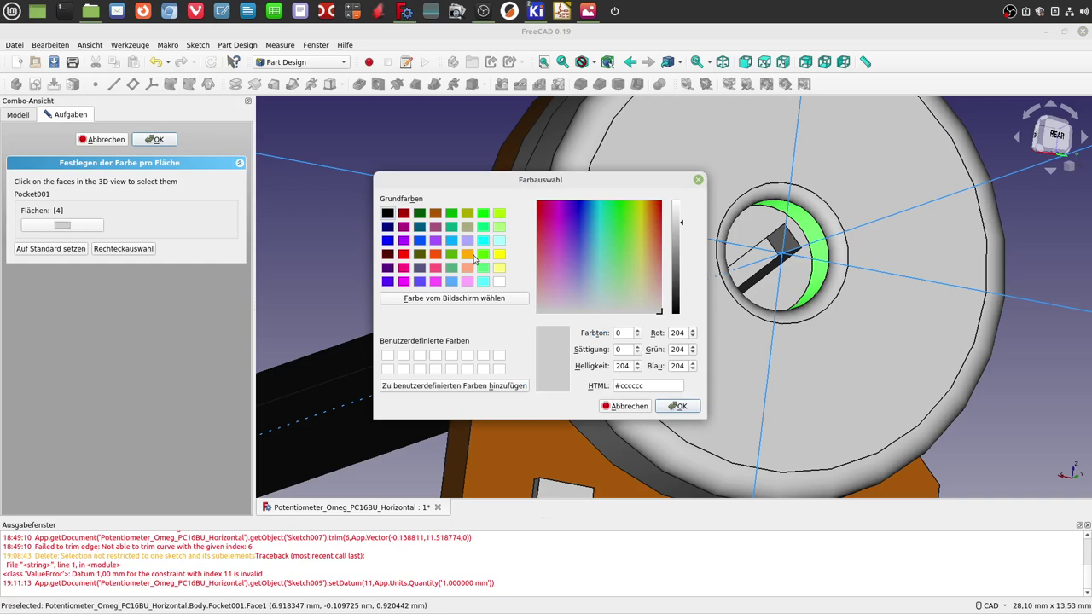
pyautogui.click(675, 249)
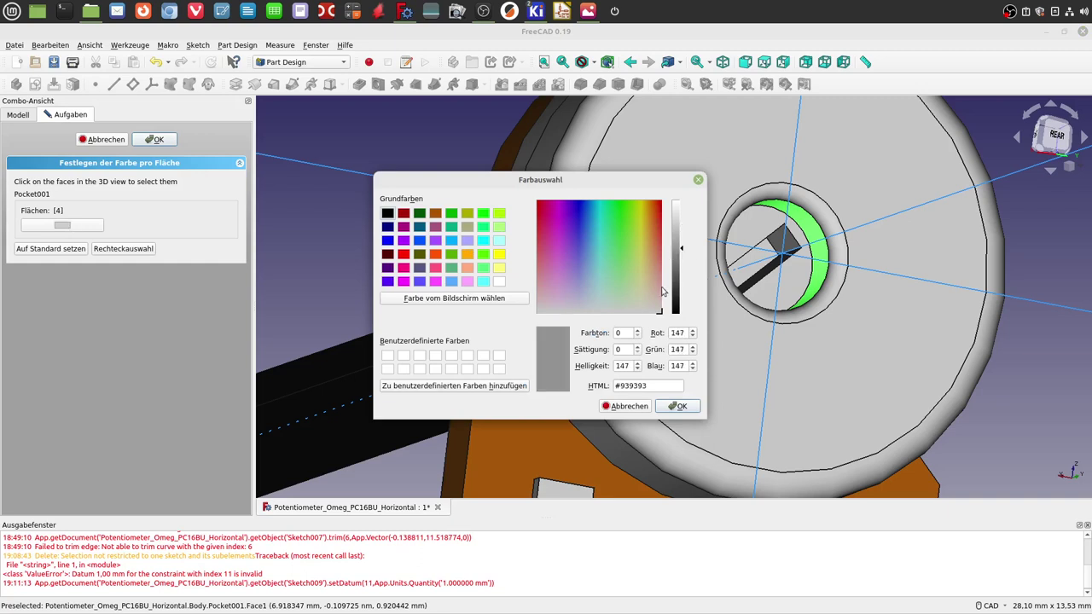
pyautogui.click(677, 407)
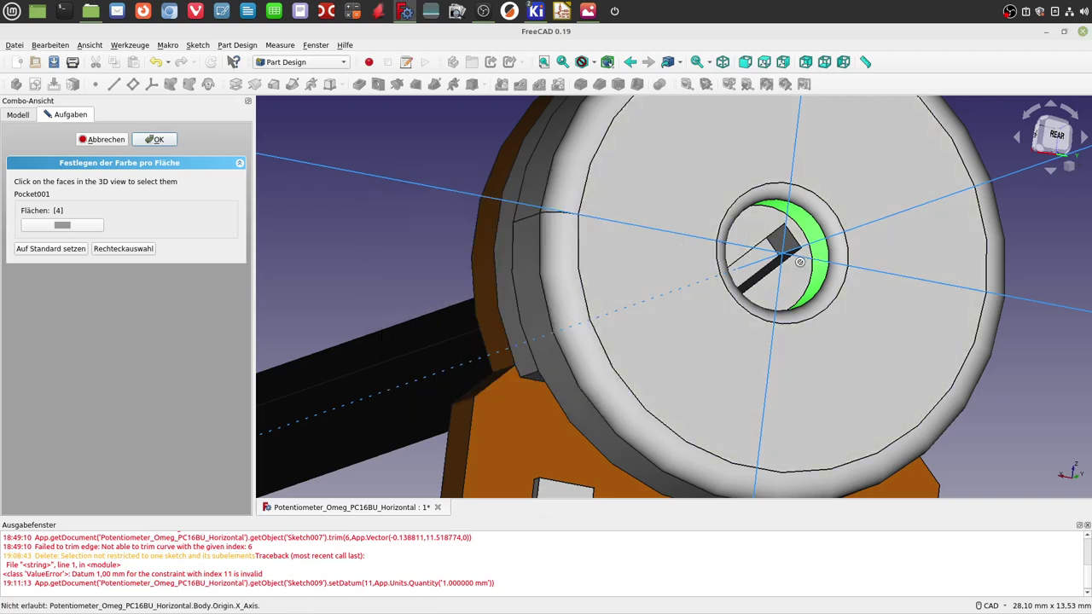
pyautogui.click(768, 244)
# Step: Colour the hole's inner disc face 6 darker grey (#6d6d6d)
pyautogui.click(792, 281)
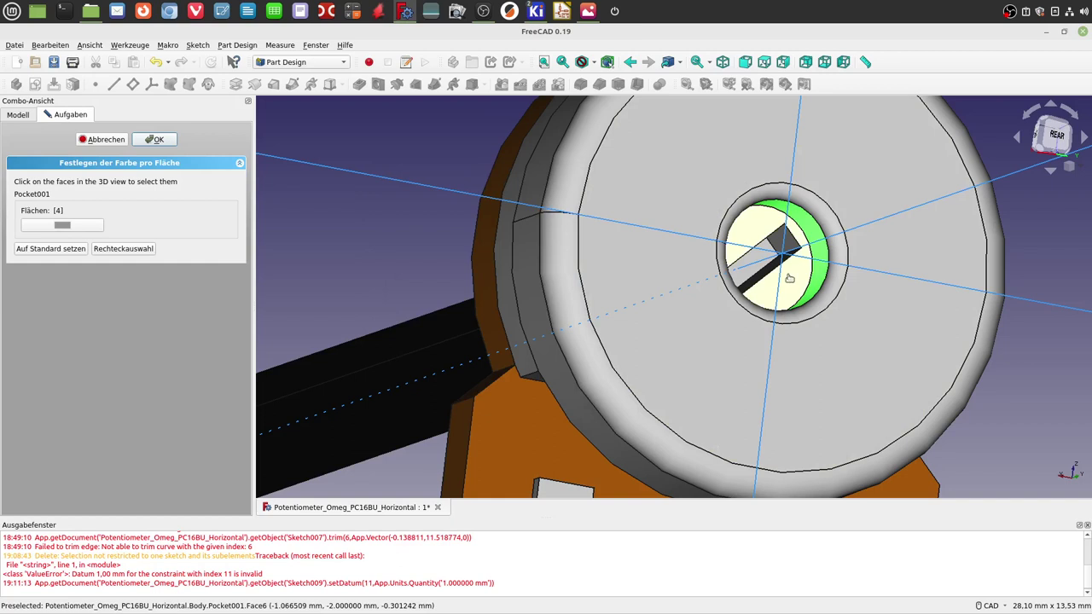
pyautogui.click(89, 228)
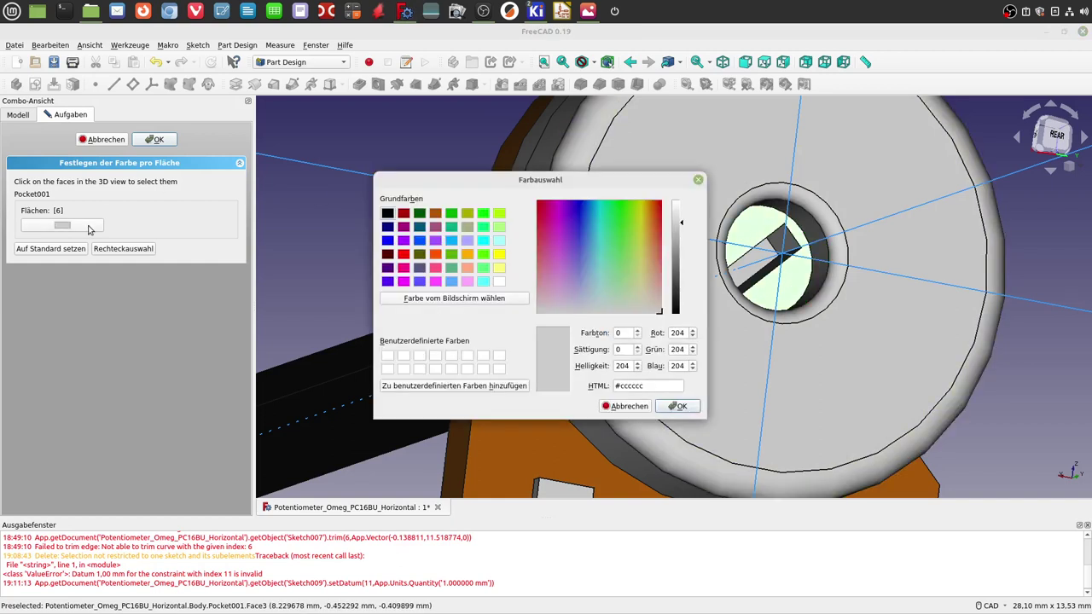
pyautogui.click(678, 267)
pyautogui.click(682, 407)
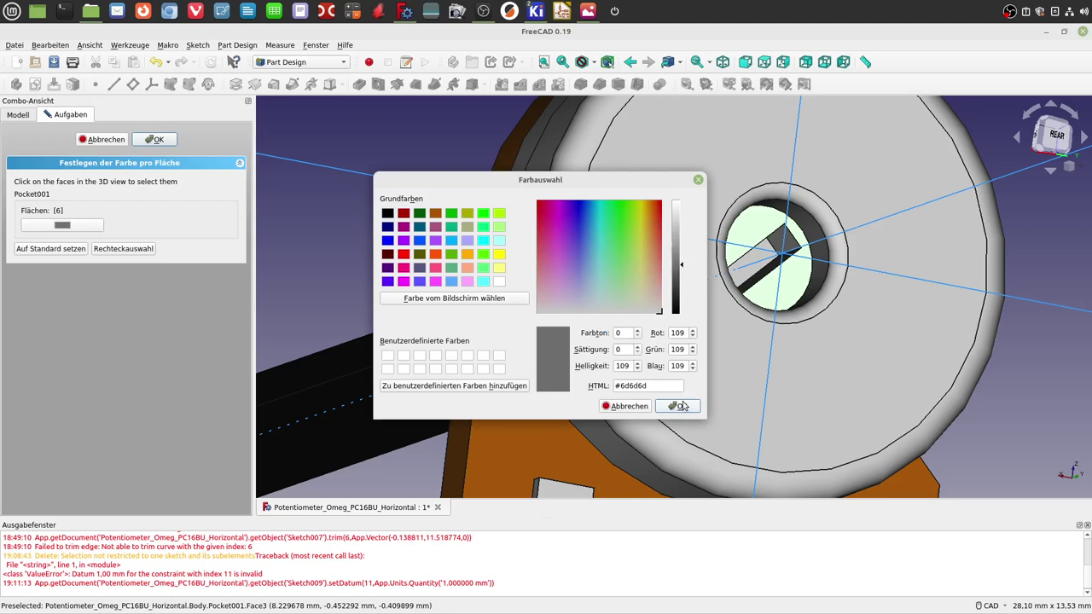
pyautogui.click(770, 246)
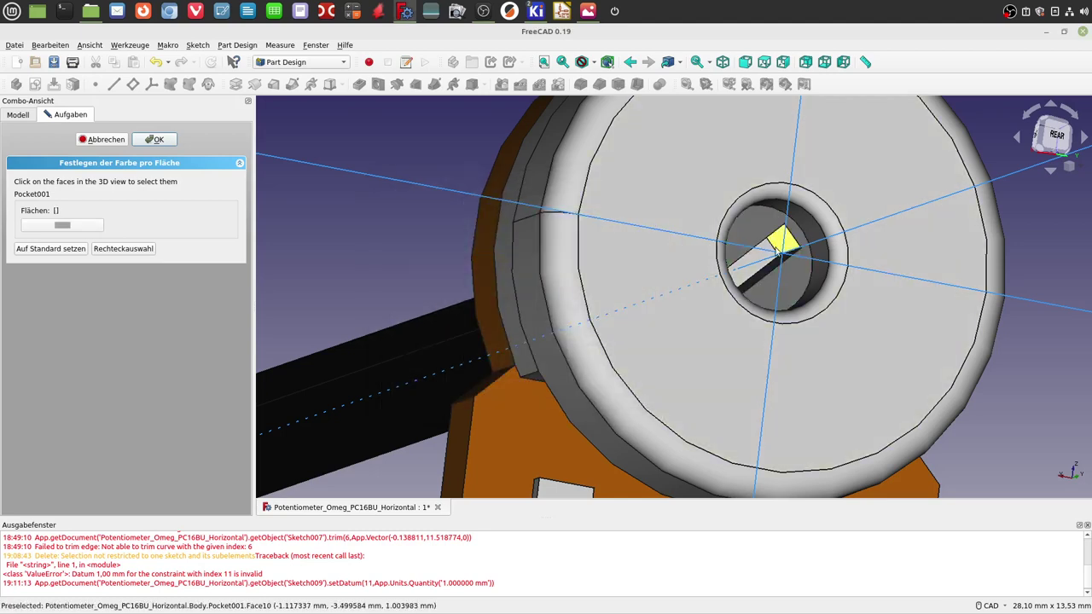
# Step: Colour slot face 16 inside the centre hole black
pyautogui.moveTo(769, 254); pyautogui.dragTo(774, 252, button='middle')
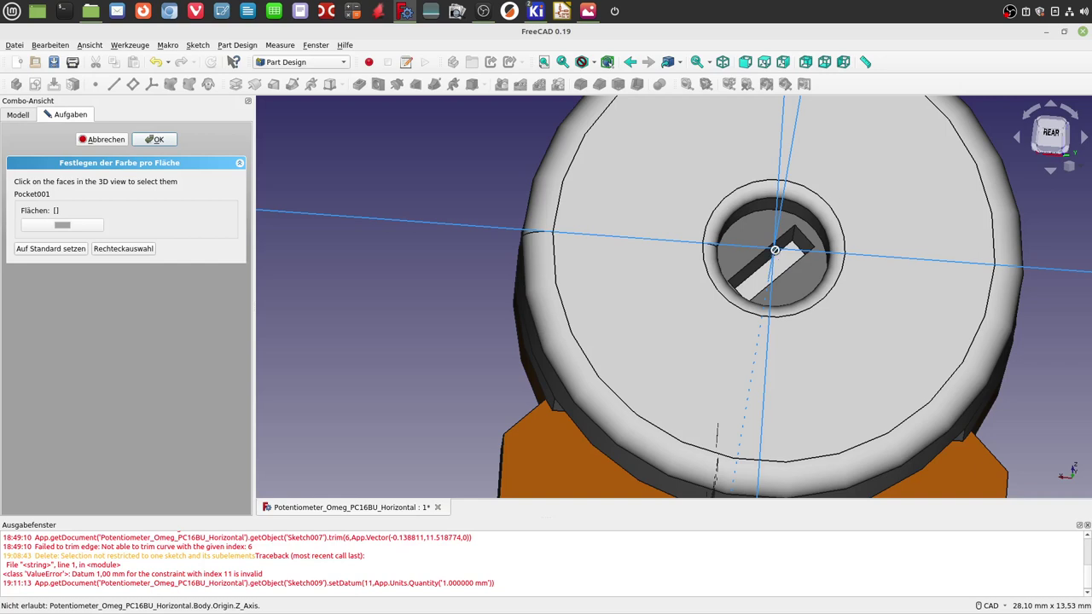
pyautogui.click(779, 267)
pyautogui.click(92, 229)
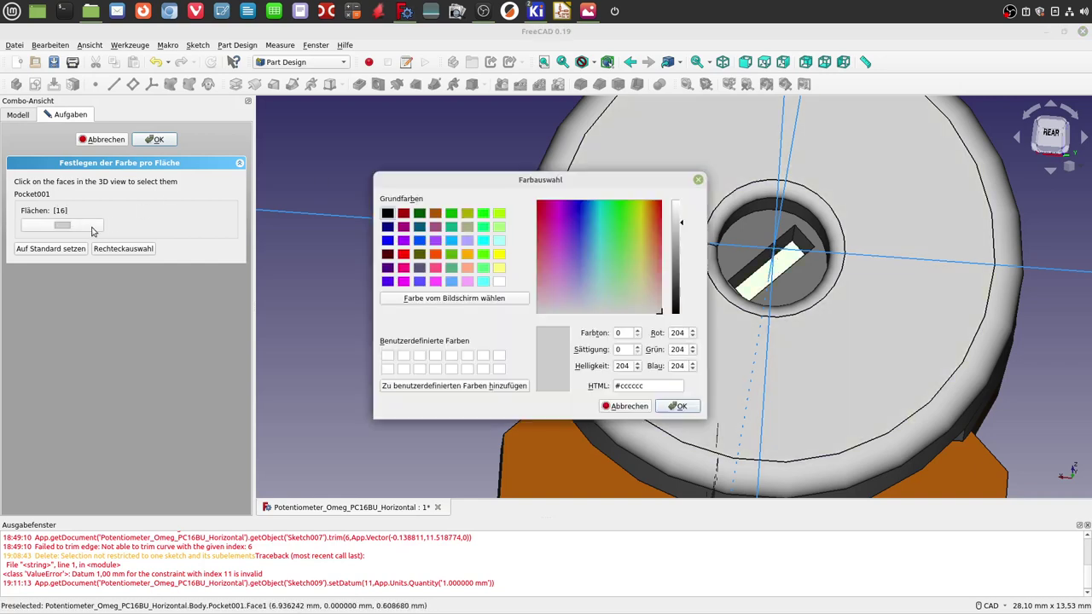
pyautogui.click(387, 213)
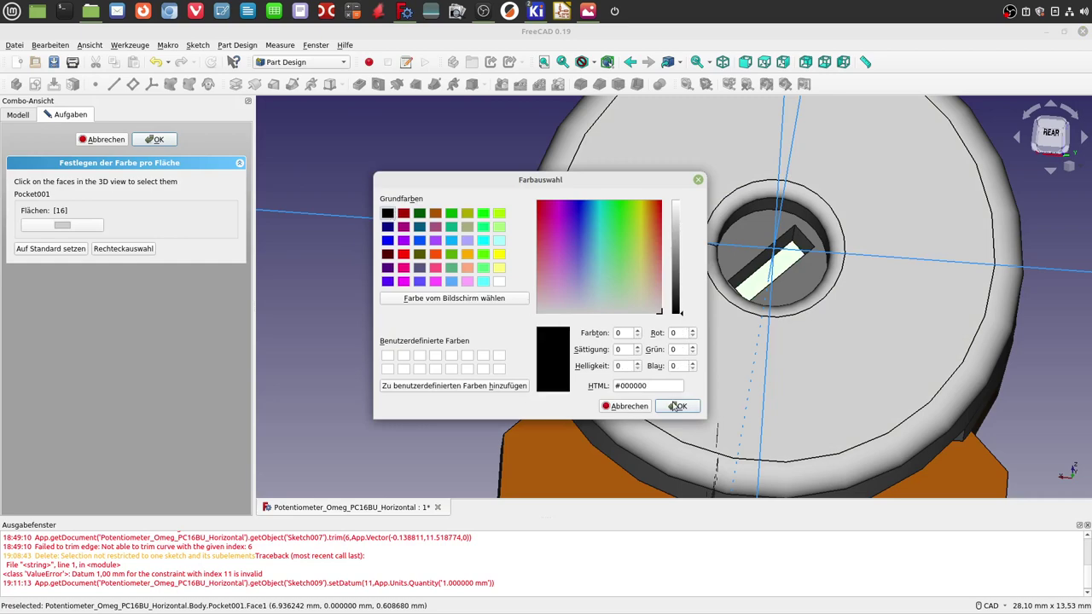
pyautogui.click(679, 406)
pyautogui.click(405, 247)
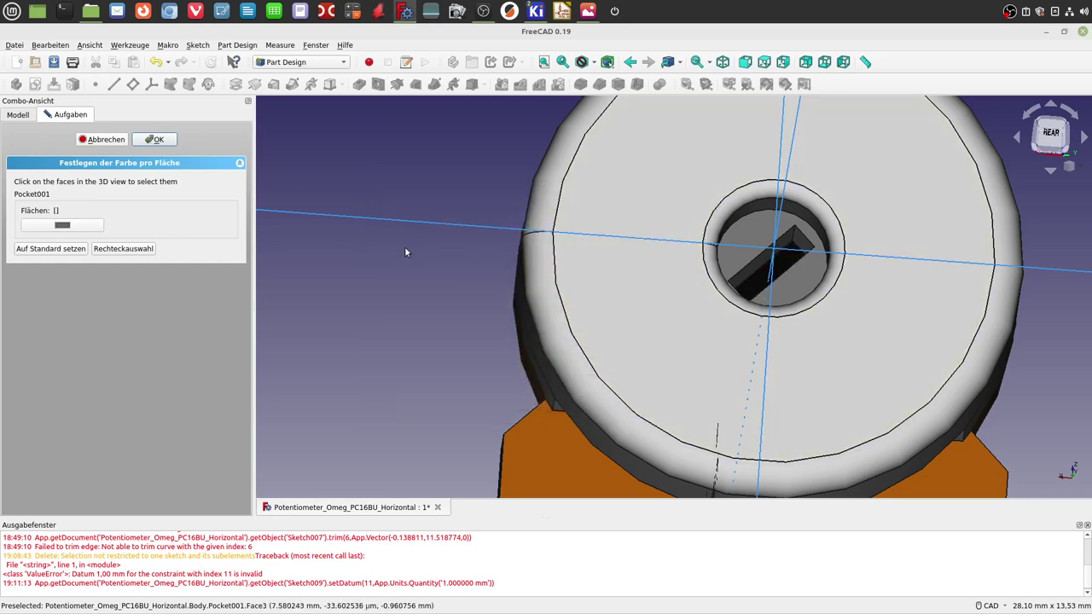
pyautogui.moveTo(550, 213)
pyautogui.mouseDown(button='middle')
pyautogui.moveTo(568, 268)
pyautogui.moveTo(423, 245)
pyautogui.mouseUp(button='middle')
# Step: Review the face colours from a side view and close the per-face colour task
pyautogui.scroll(-5, 421, 227)
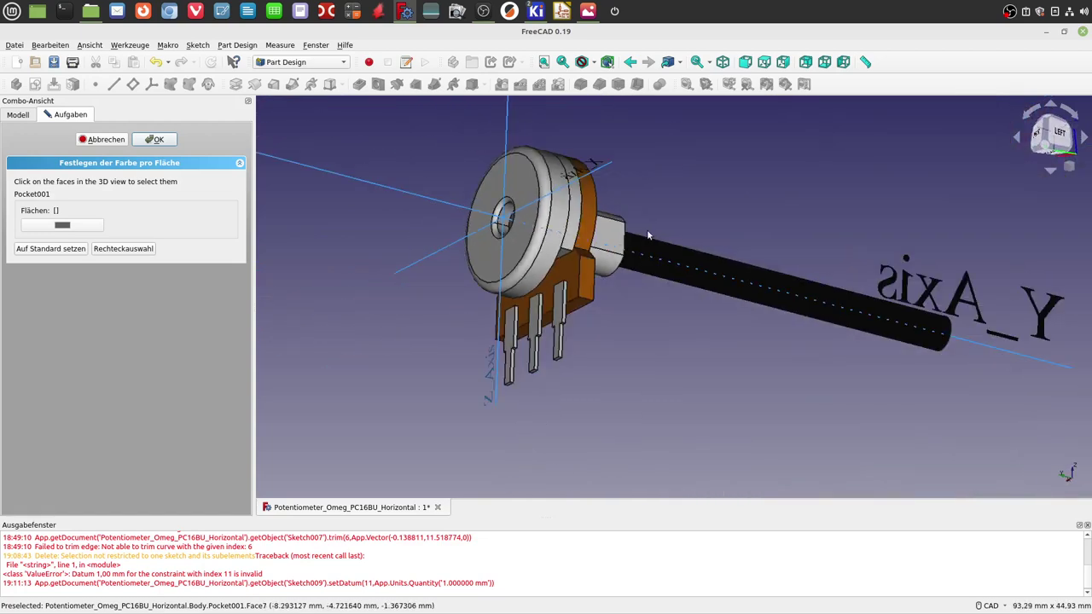
pyautogui.moveTo(659, 244); pyautogui.dragTo(476, 271, button='middle')
pyautogui.scroll(-2, 512, 232)
pyautogui.scroll(-2, 632, 212)
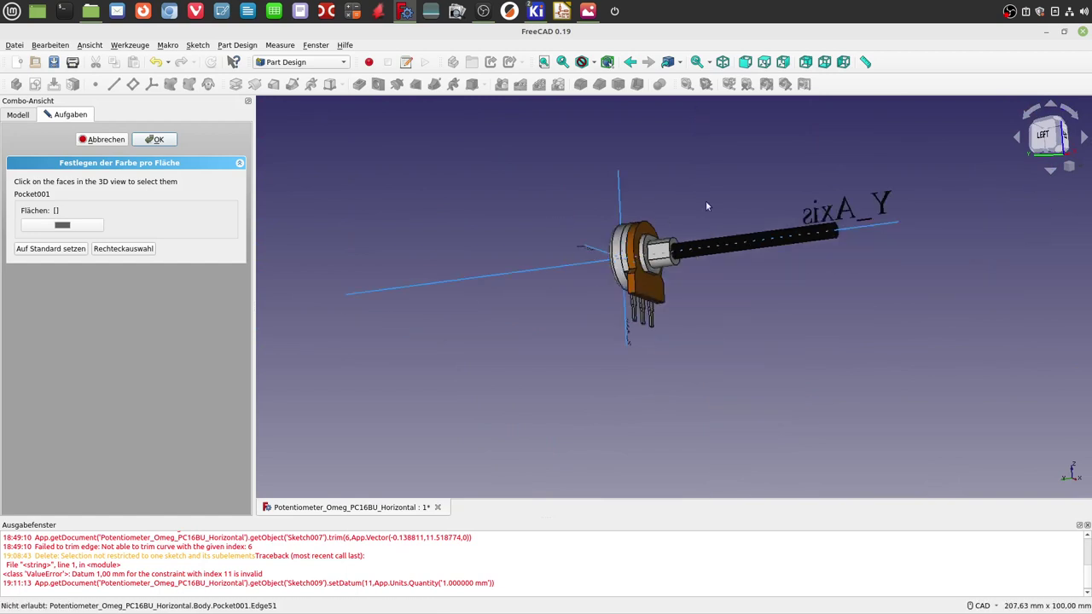
pyautogui.scroll(1, 725, 200)
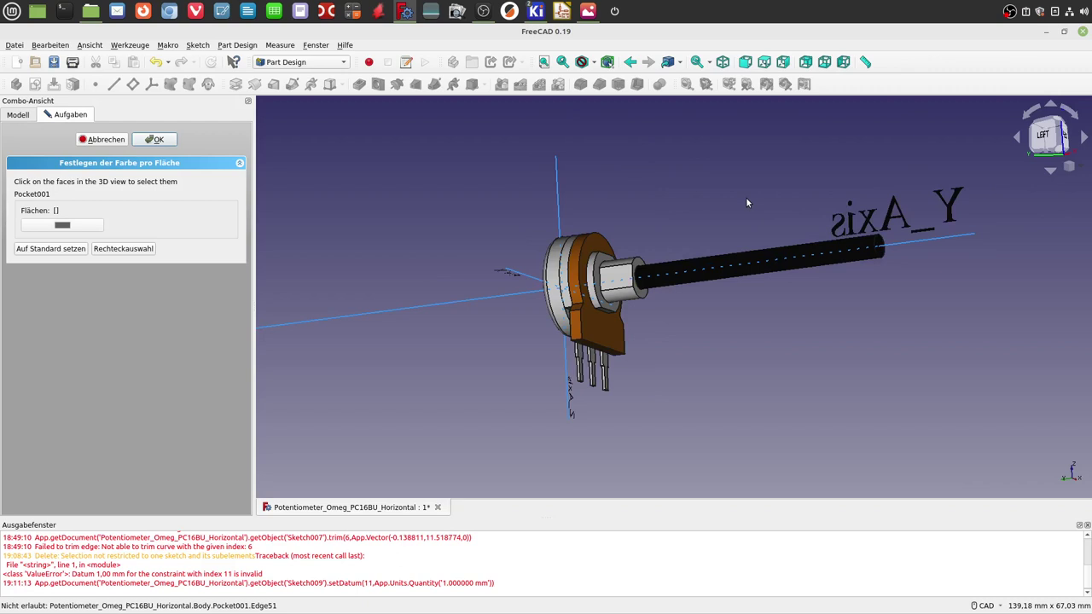
pyautogui.click(155, 139)
# Step: Export the Body to 3DObjects as Potentiometer_Omeg_PC16BU_Horizontal-Body.wrl
pyautogui.click(9, 47)
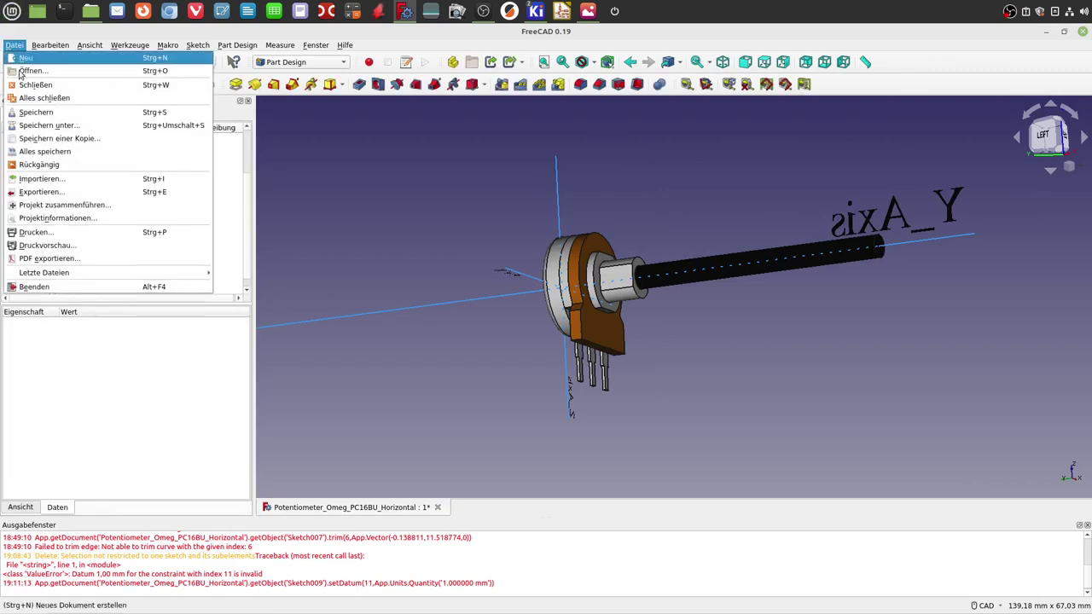
pyautogui.click(308, 185)
pyautogui.click(47, 158)
pyautogui.click(46, 159)
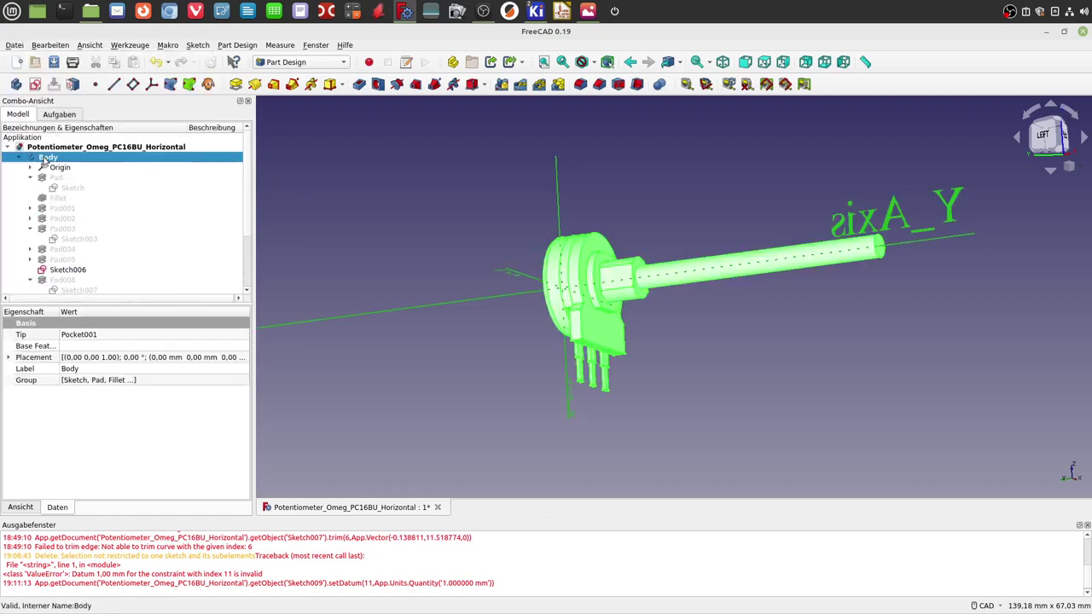
pyautogui.click(14, 46)
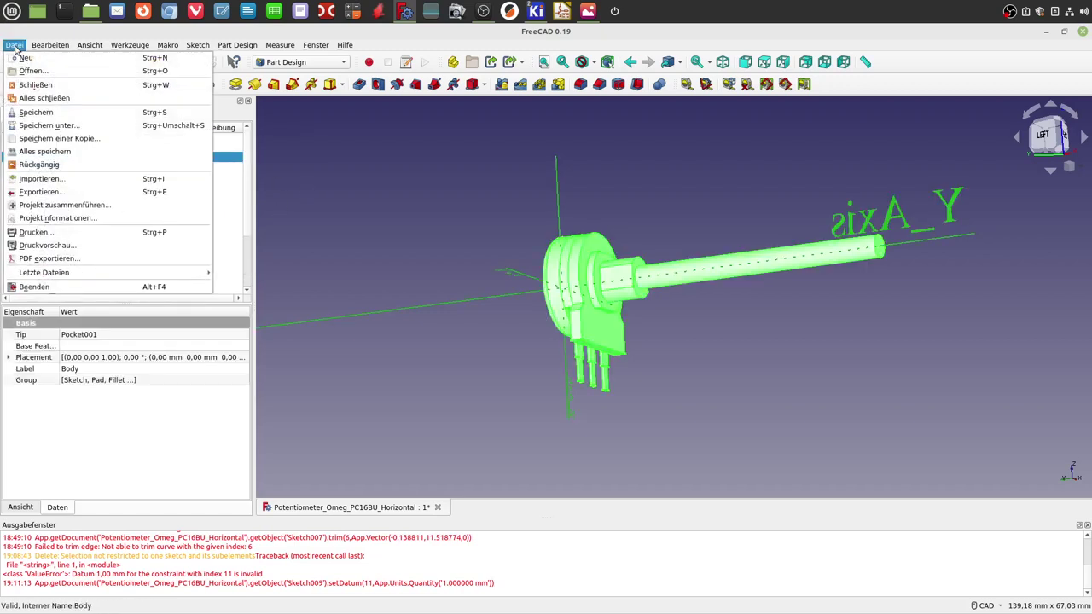
pyautogui.click(39, 192)
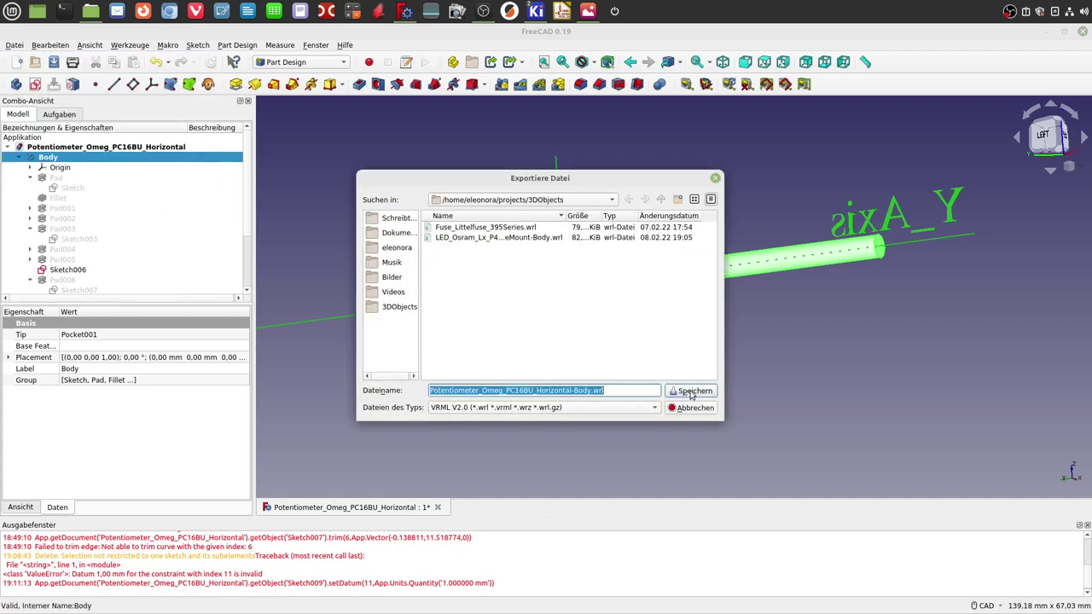
pyautogui.click(691, 391)
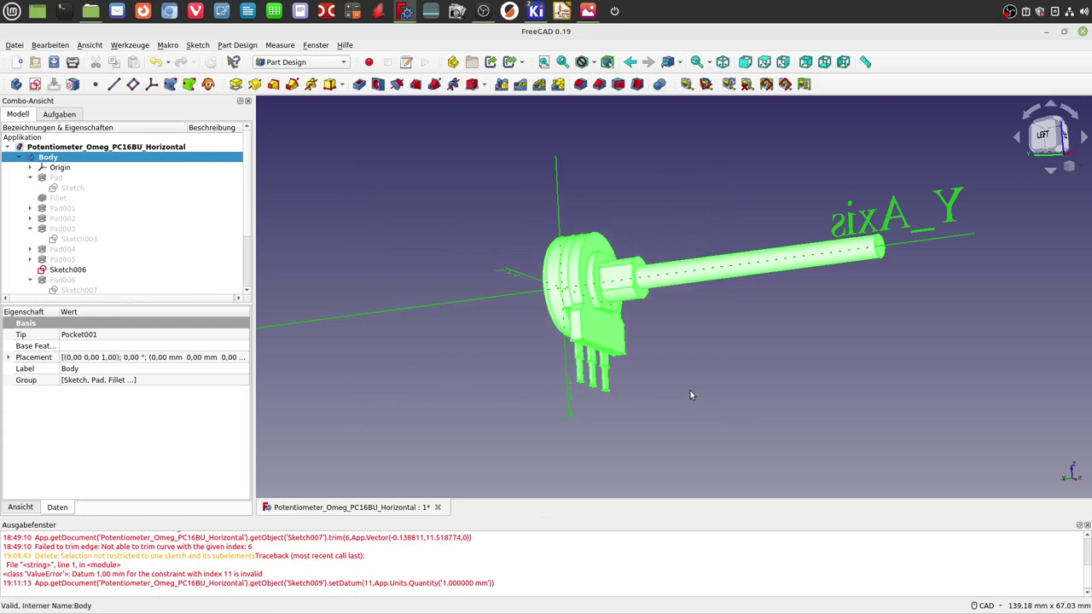
# Step: Export the Body again as Potentiometer_Omeg_PC16BU_Horizontal-Body.step using 'STEP with colors'
pyautogui.click(14, 44)
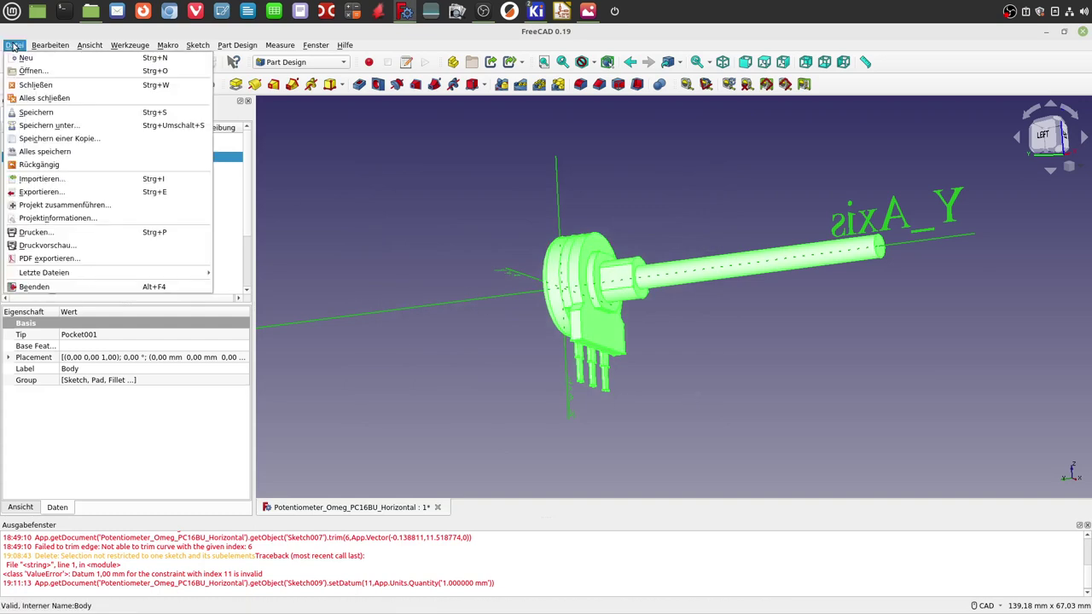
pyautogui.click(41, 191)
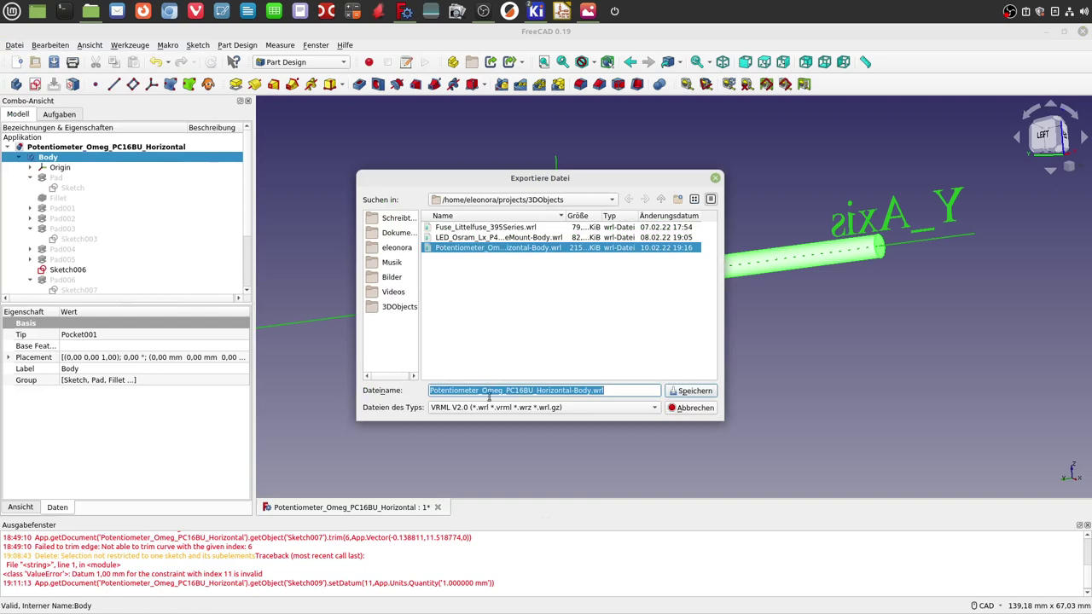
pyautogui.click(607, 408)
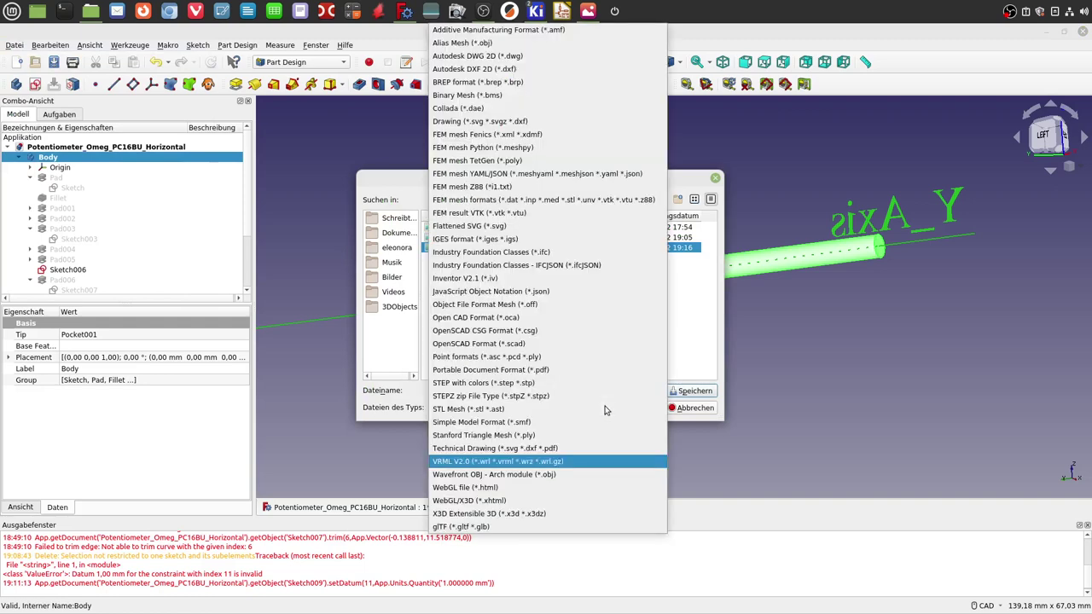
pyautogui.click(492, 394)
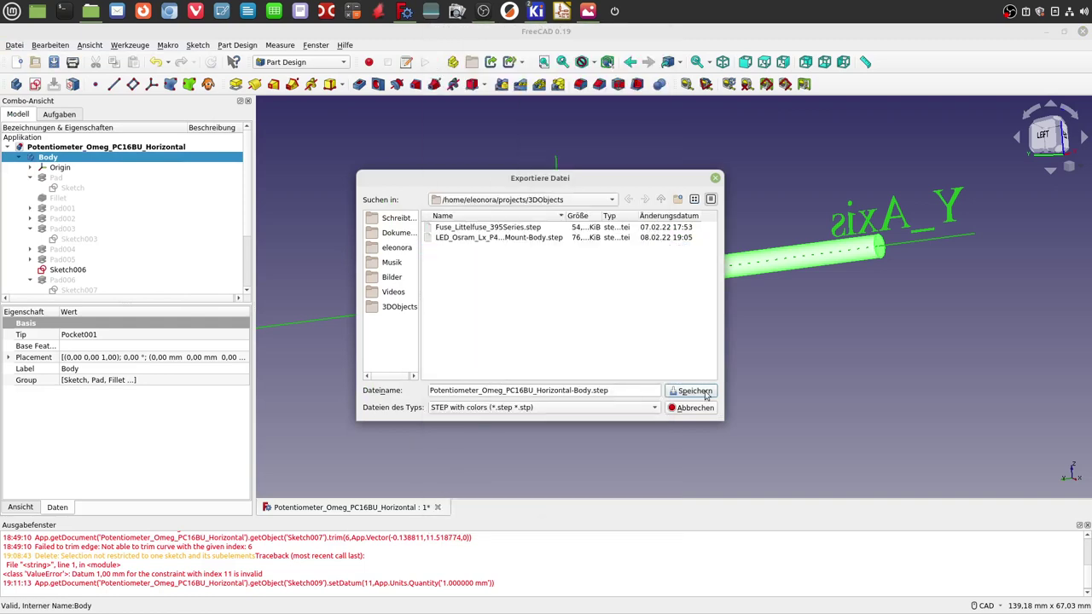
pyautogui.click(698, 394)
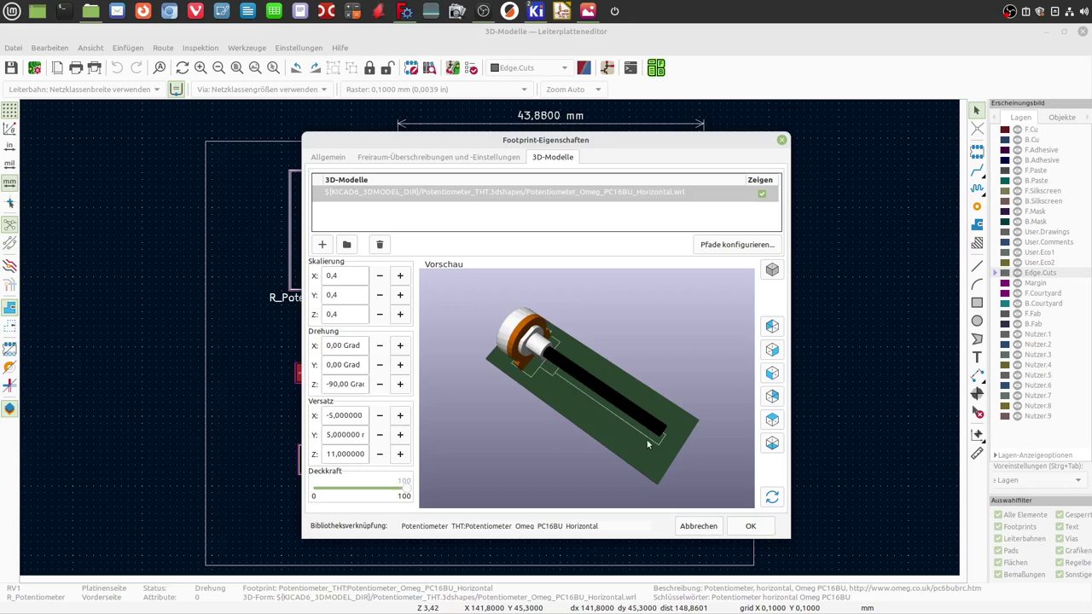
# Step: Inspect the coloured PC16BU model on RV1's footprint from several angles, then accept the 3D model settings
pyautogui.moveTo(566, 388)
pyautogui.mouseDown()
pyautogui.moveTo(637, 410)
pyautogui.moveTo(655, 392)
pyautogui.moveTo(661, 339)
pyautogui.moveTo(547, 365)
pyautogui.mouseUp()
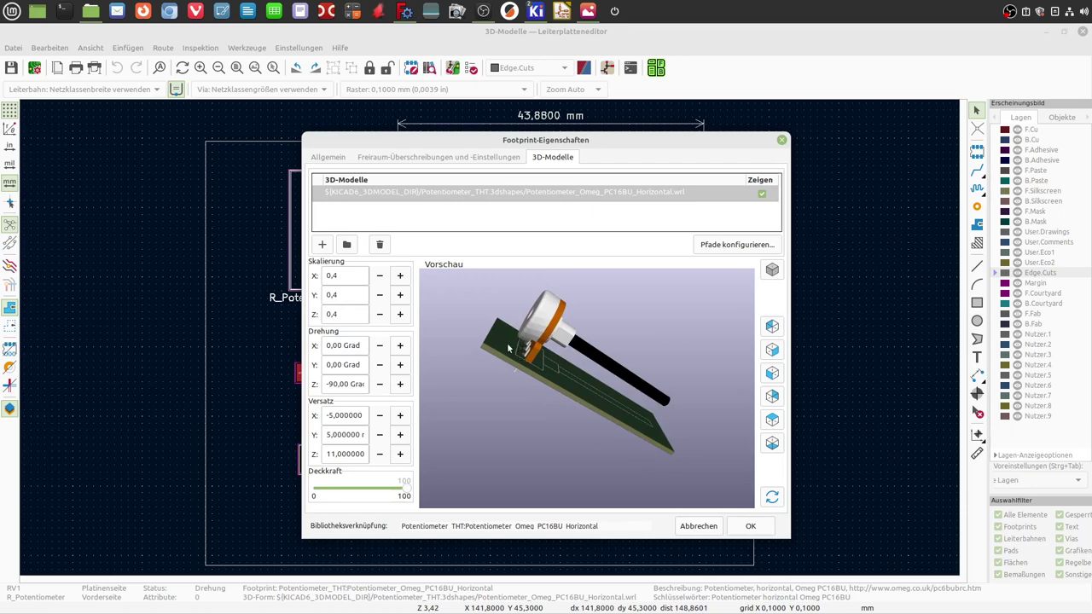
pyautogui.scroll(3, 495, 373)
pyautogui.scroll(2, 470, 376)
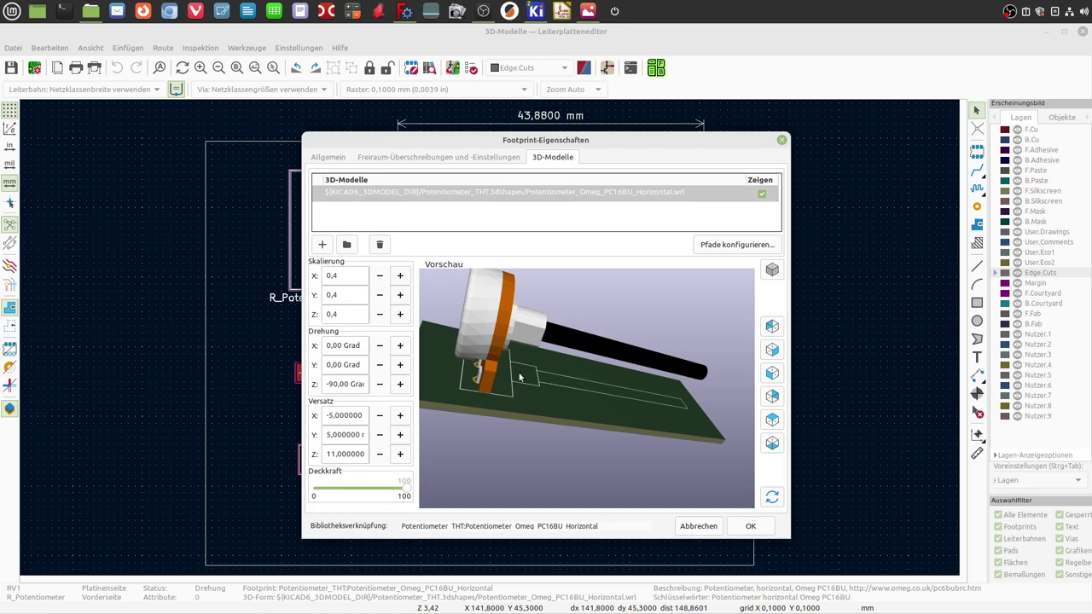
pyautogui.moveTo(577, 384)
pyautogui.mouseDown()
pyautogui.moveTo(525, 387)
pyautogui.moveTo(520, 424)
pyautogui.moveTo(536, 375)
pyautogui.moveTo(553, 362)
pyautogui.moveTo(541, 388)
pyautogui.mouseUp()
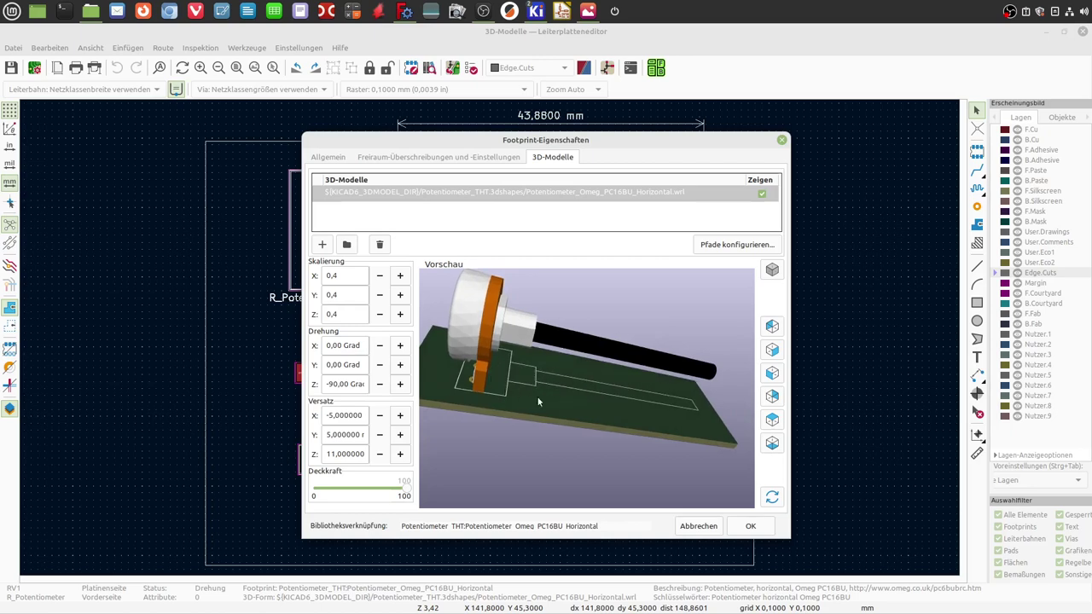
pyautogui.moveTo(538, 402); pyautogui.dragTo(542, 391)
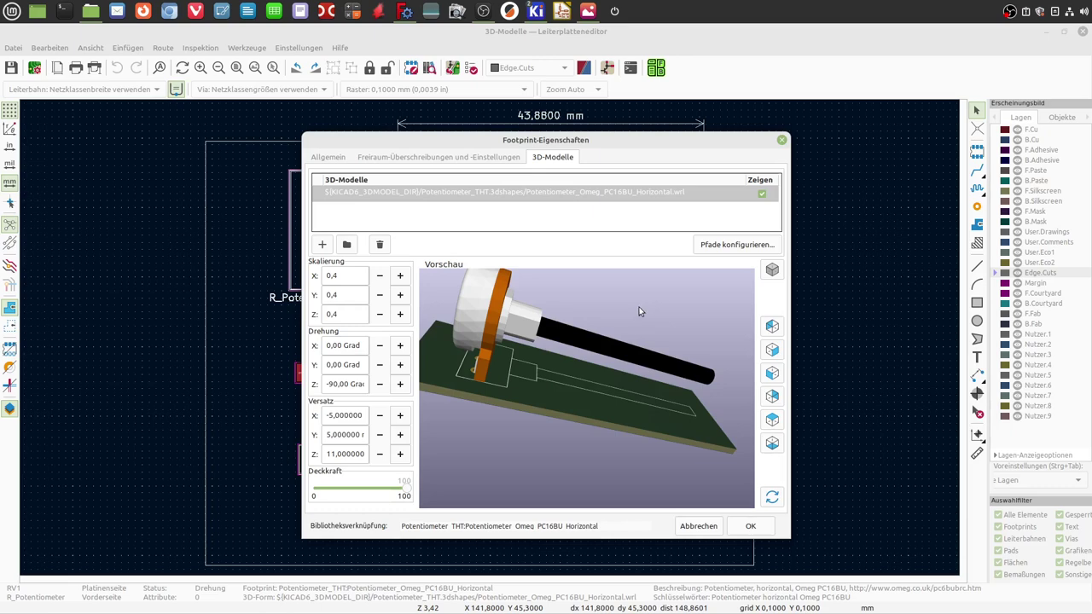
pyautogui.moveTo(539, 362)
pyautogui.mouseDown()
pyautogui.moveTo(528, 413)
pyautogui.moveTo(554, 410)
pyautogui.mouseUp()
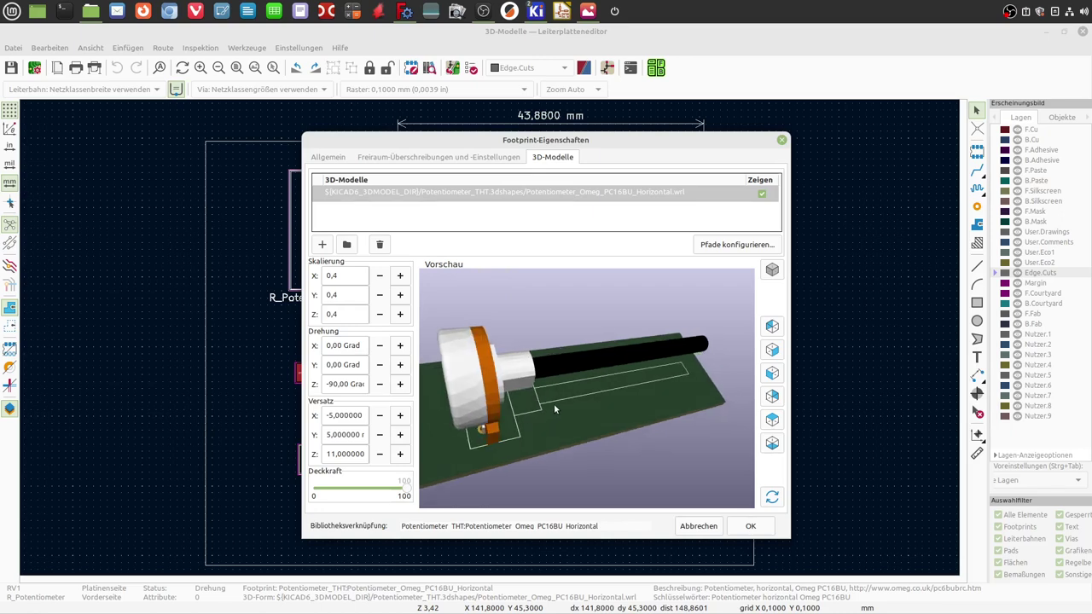
pyautogui.click(751, 525)
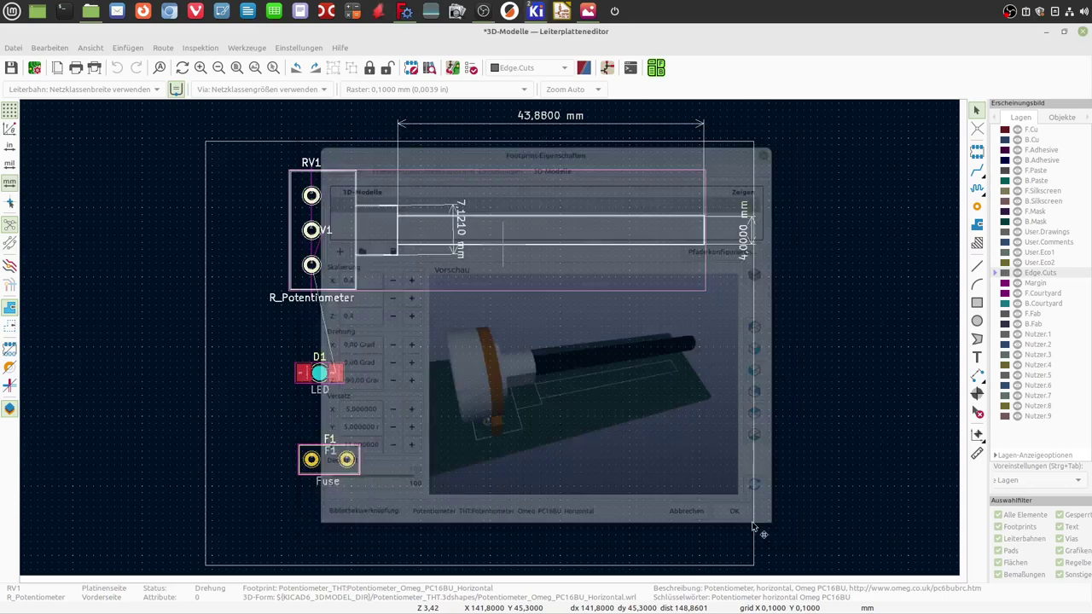
# Step: Reopen RV1's footprint properties, close them without changes, and clear the selection
pyautogui.click(89, 48)
pyautogui.click(94, 50)
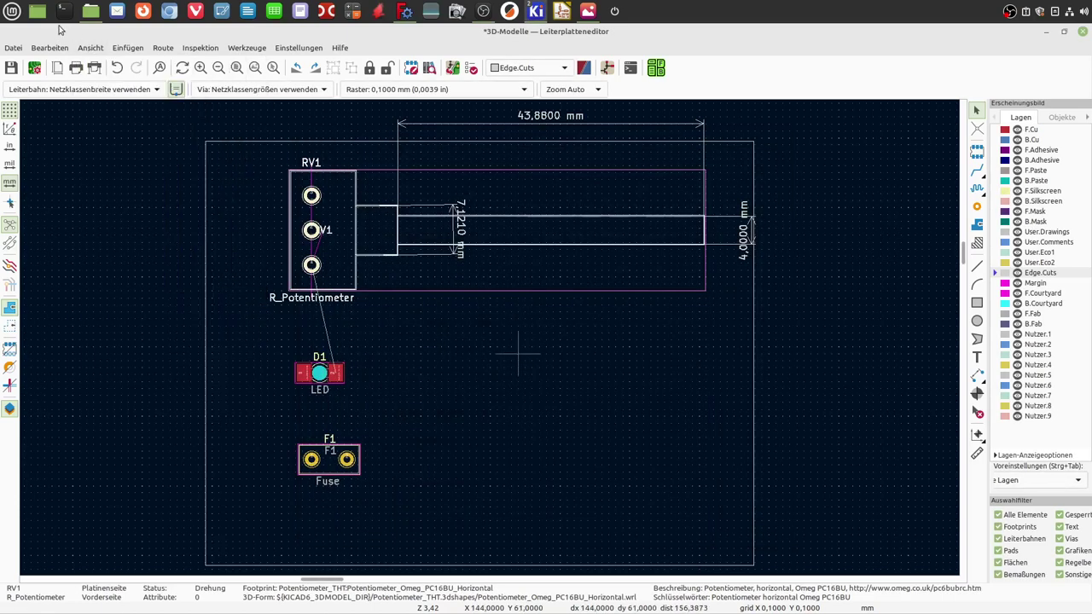
pyautogui.press('e')
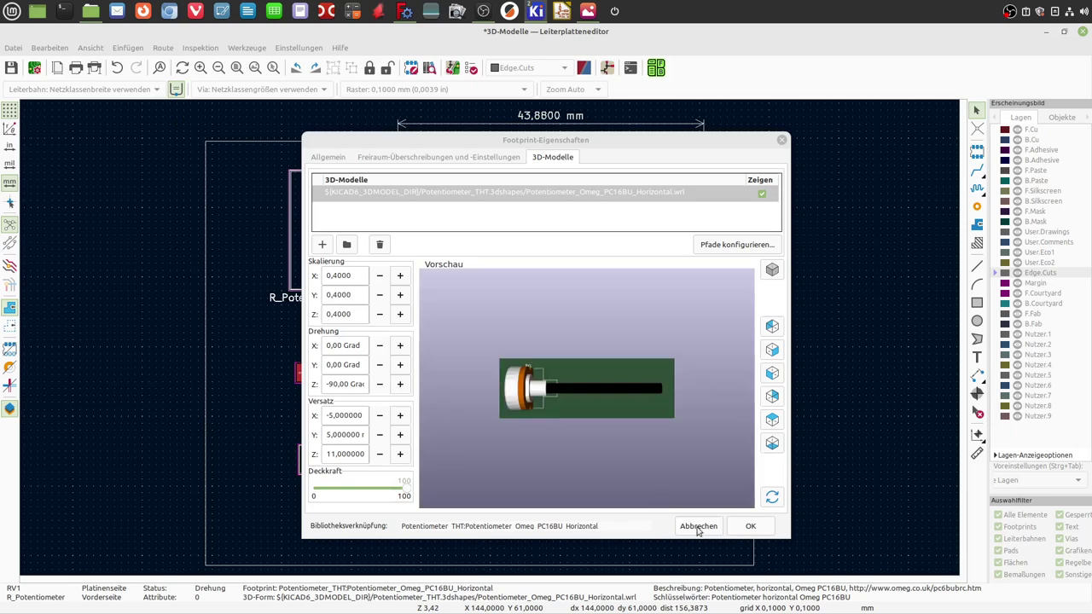
pyautogui.click(698, 526)
pyautogui.click(484, 379)
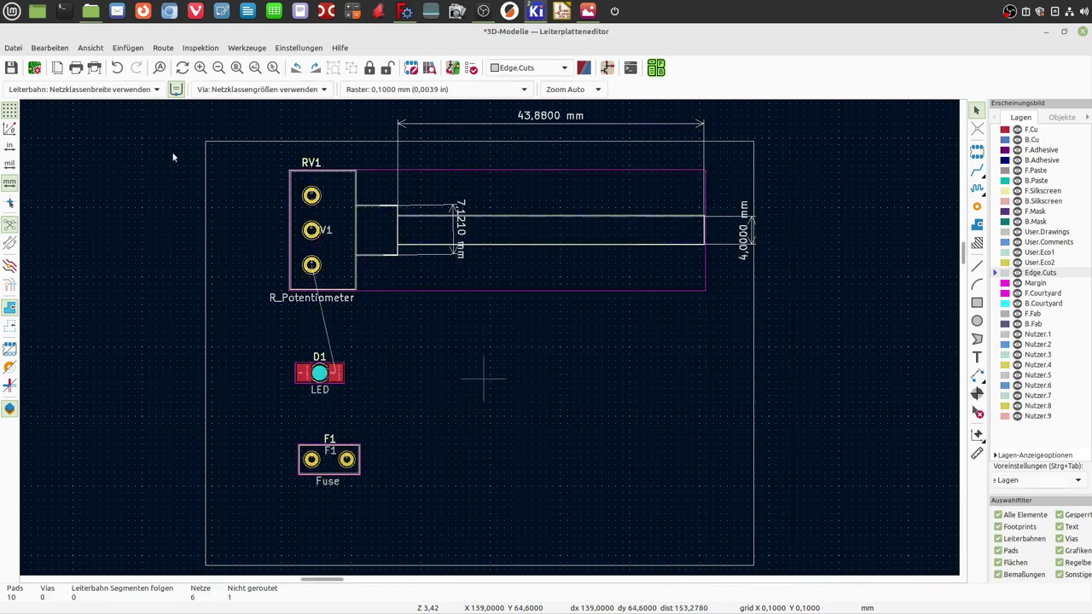
# Step: Show the board in the 3D viewer, orbited and zoomed to view the potentiometer on RV1
pyautogui.click(94, 49)
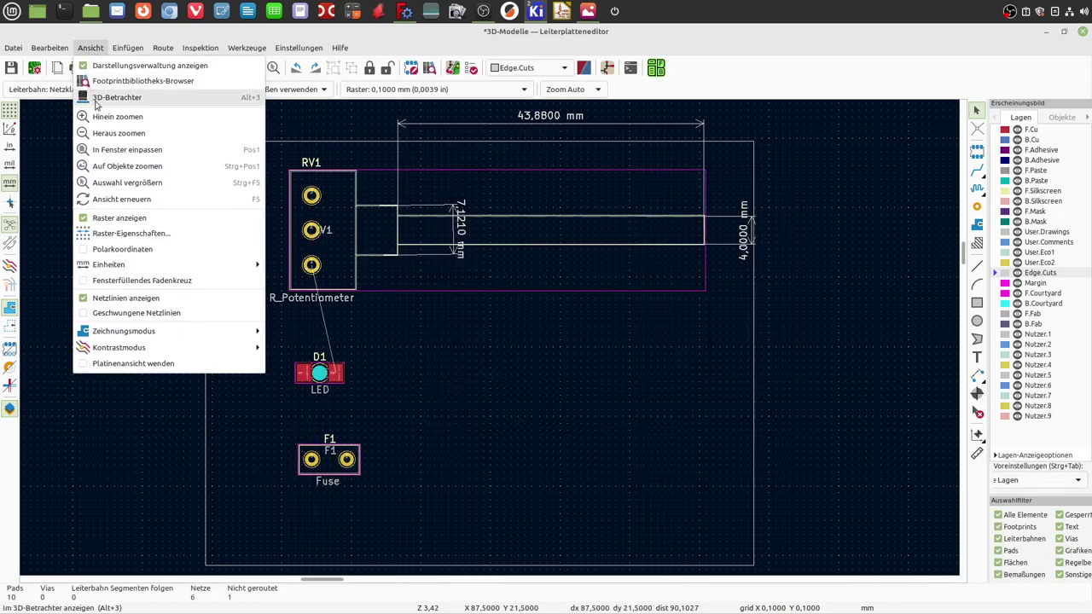
pyautogui.click(96, 99)
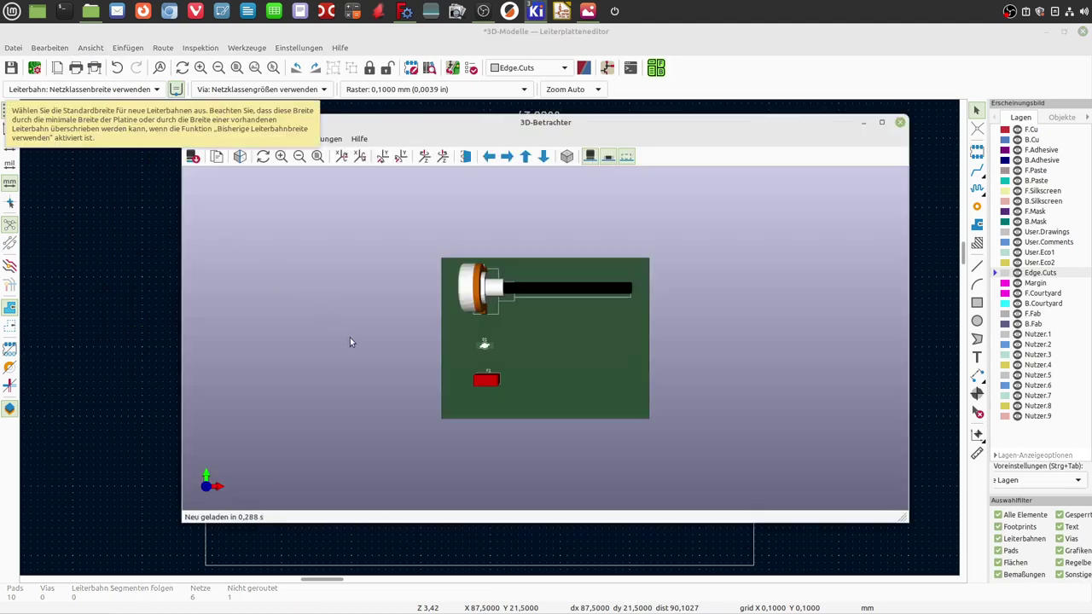
pyautogui.moveTo(515, 369); pyautogui.dragTo(527, 295)
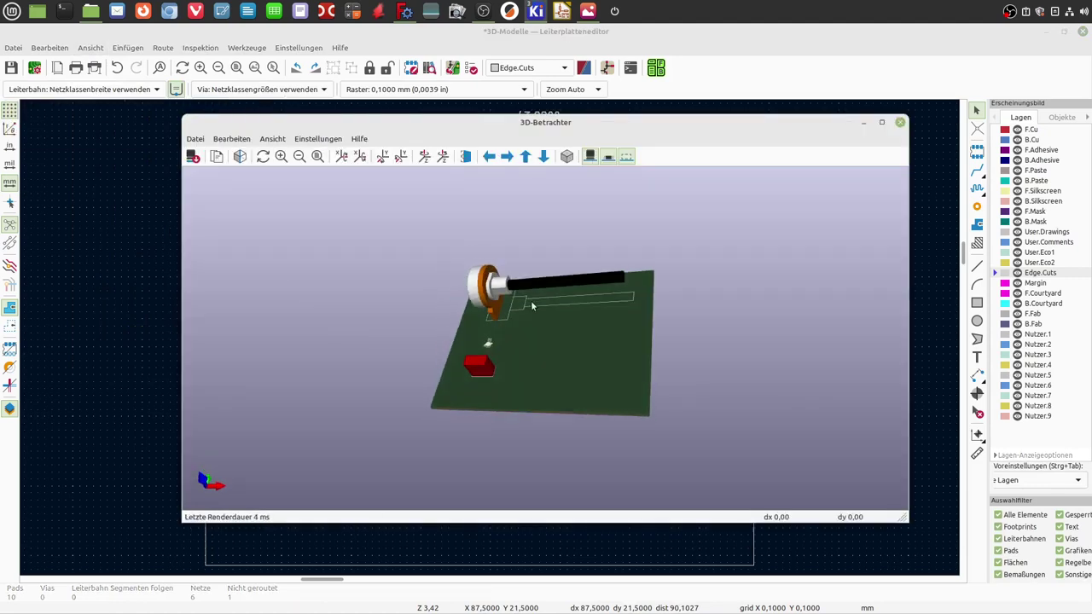
pyautogui.scroll(2, 503, 332)
pyautogui.moveTo(585, 370)
pyautogui.mouseDown()
pyautogui.moveTo(696, 331)
pyautogui.moveTo(708, 364)
pyautogui.mouseUp()
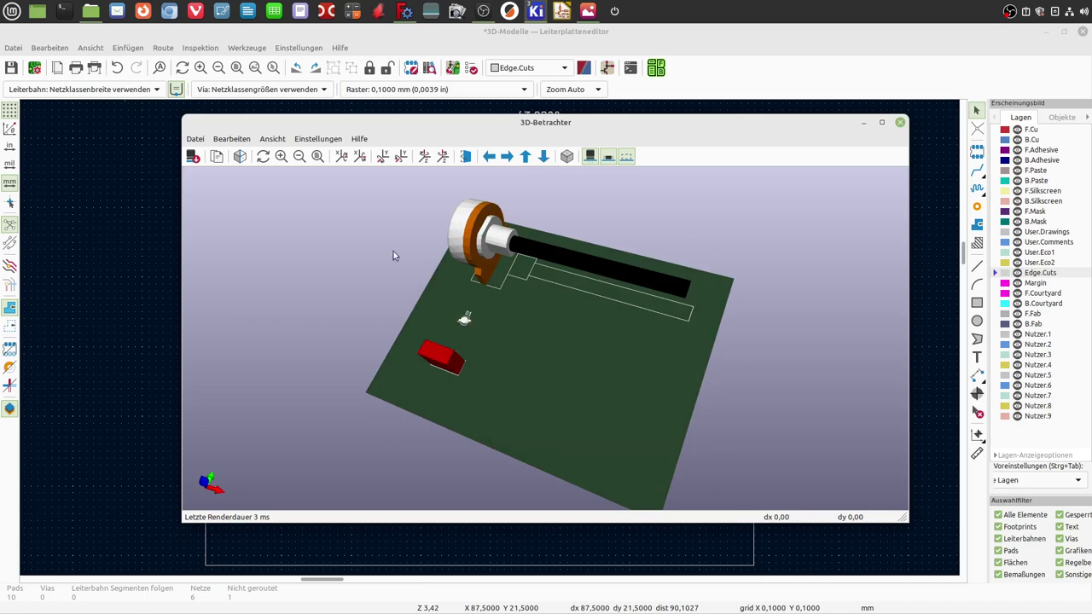
pyautogui.scroll(2, 402, 251)
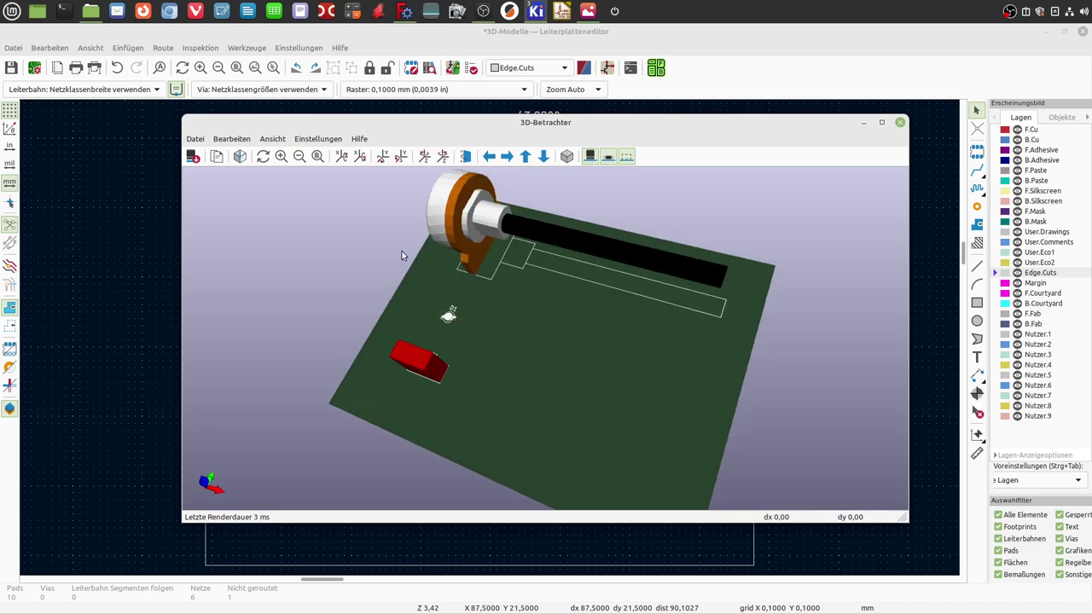